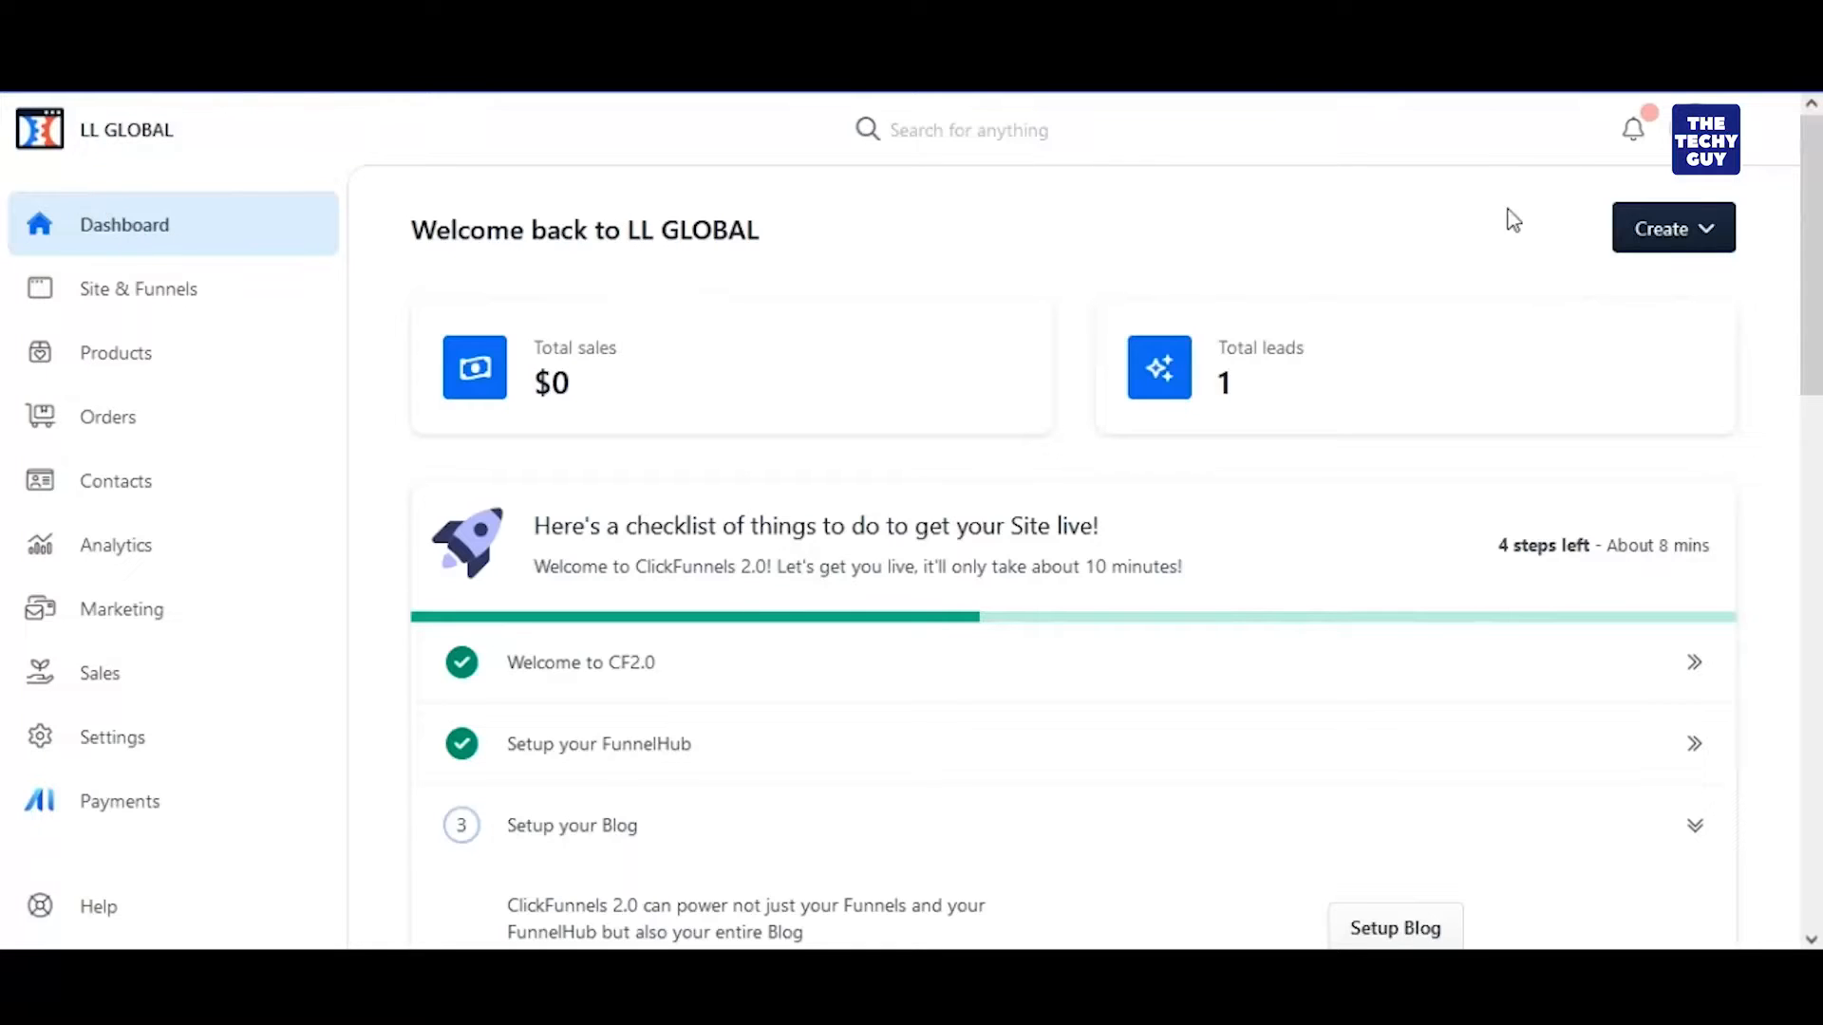
Go to the site's funnels list and start a new blank funnel
left_click(1706, 237)
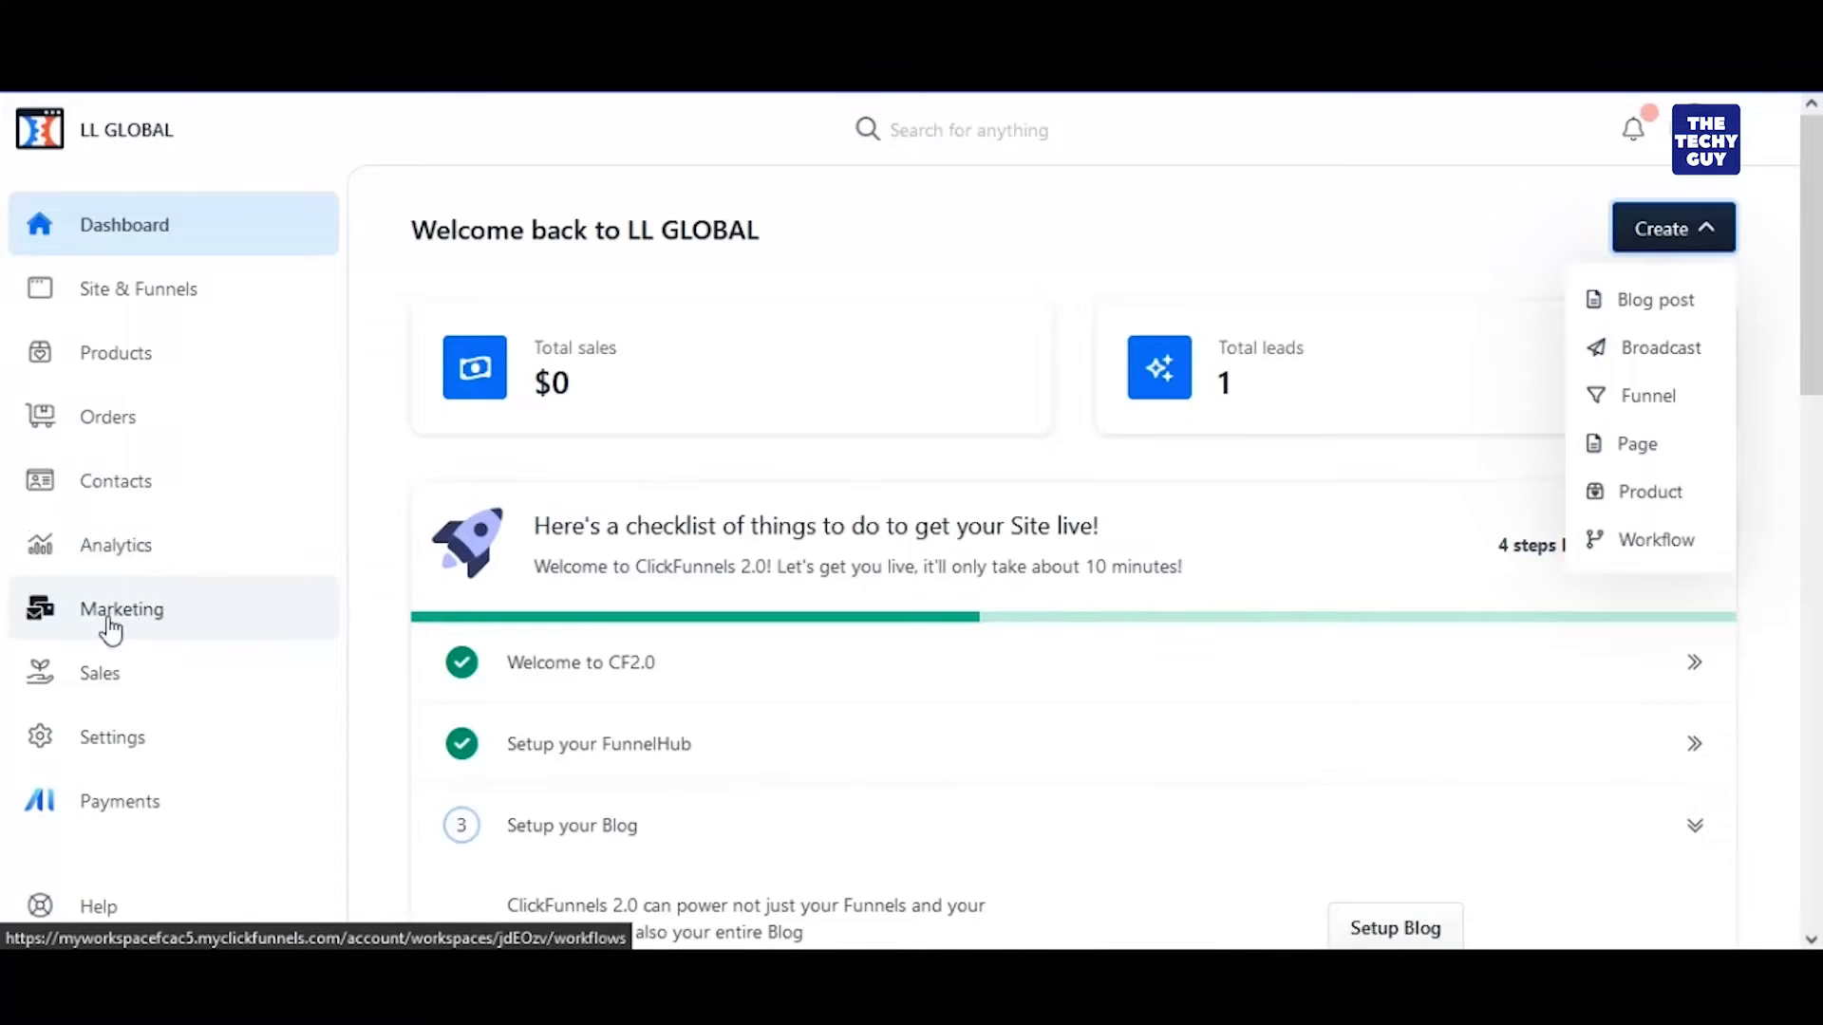
left_click(142, 297)
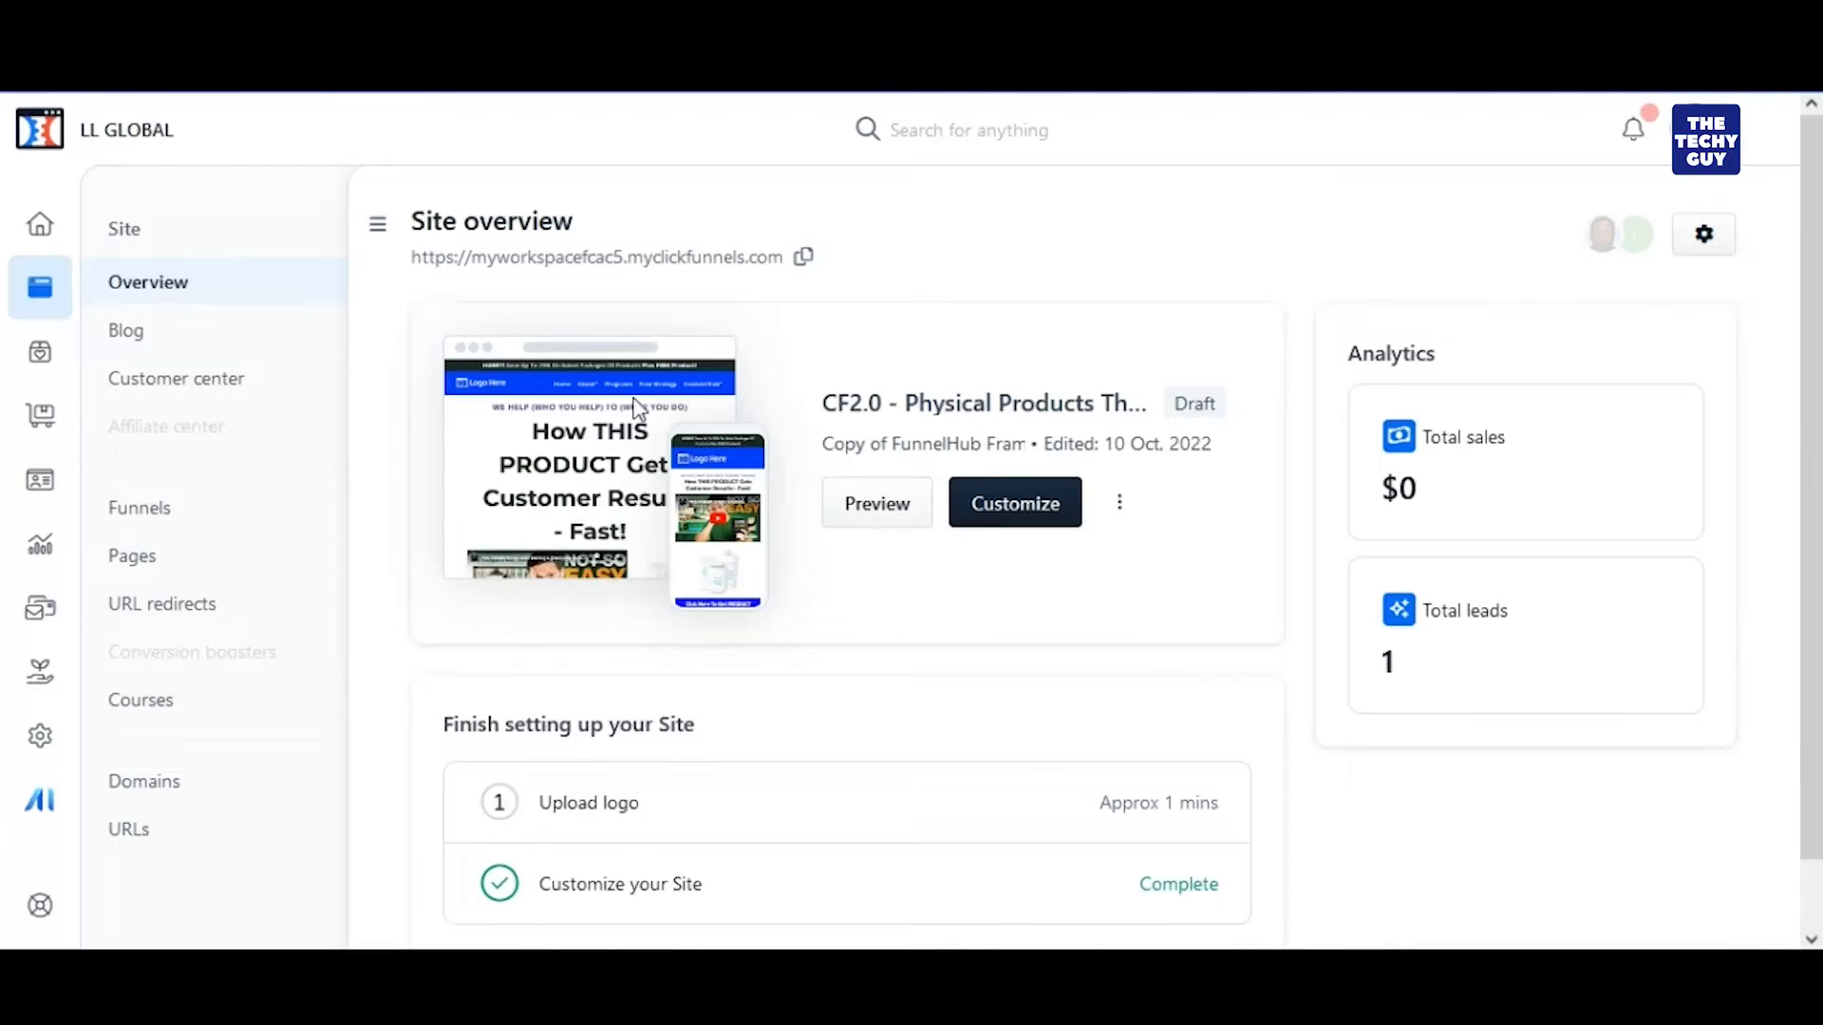
left_click(150, 512)
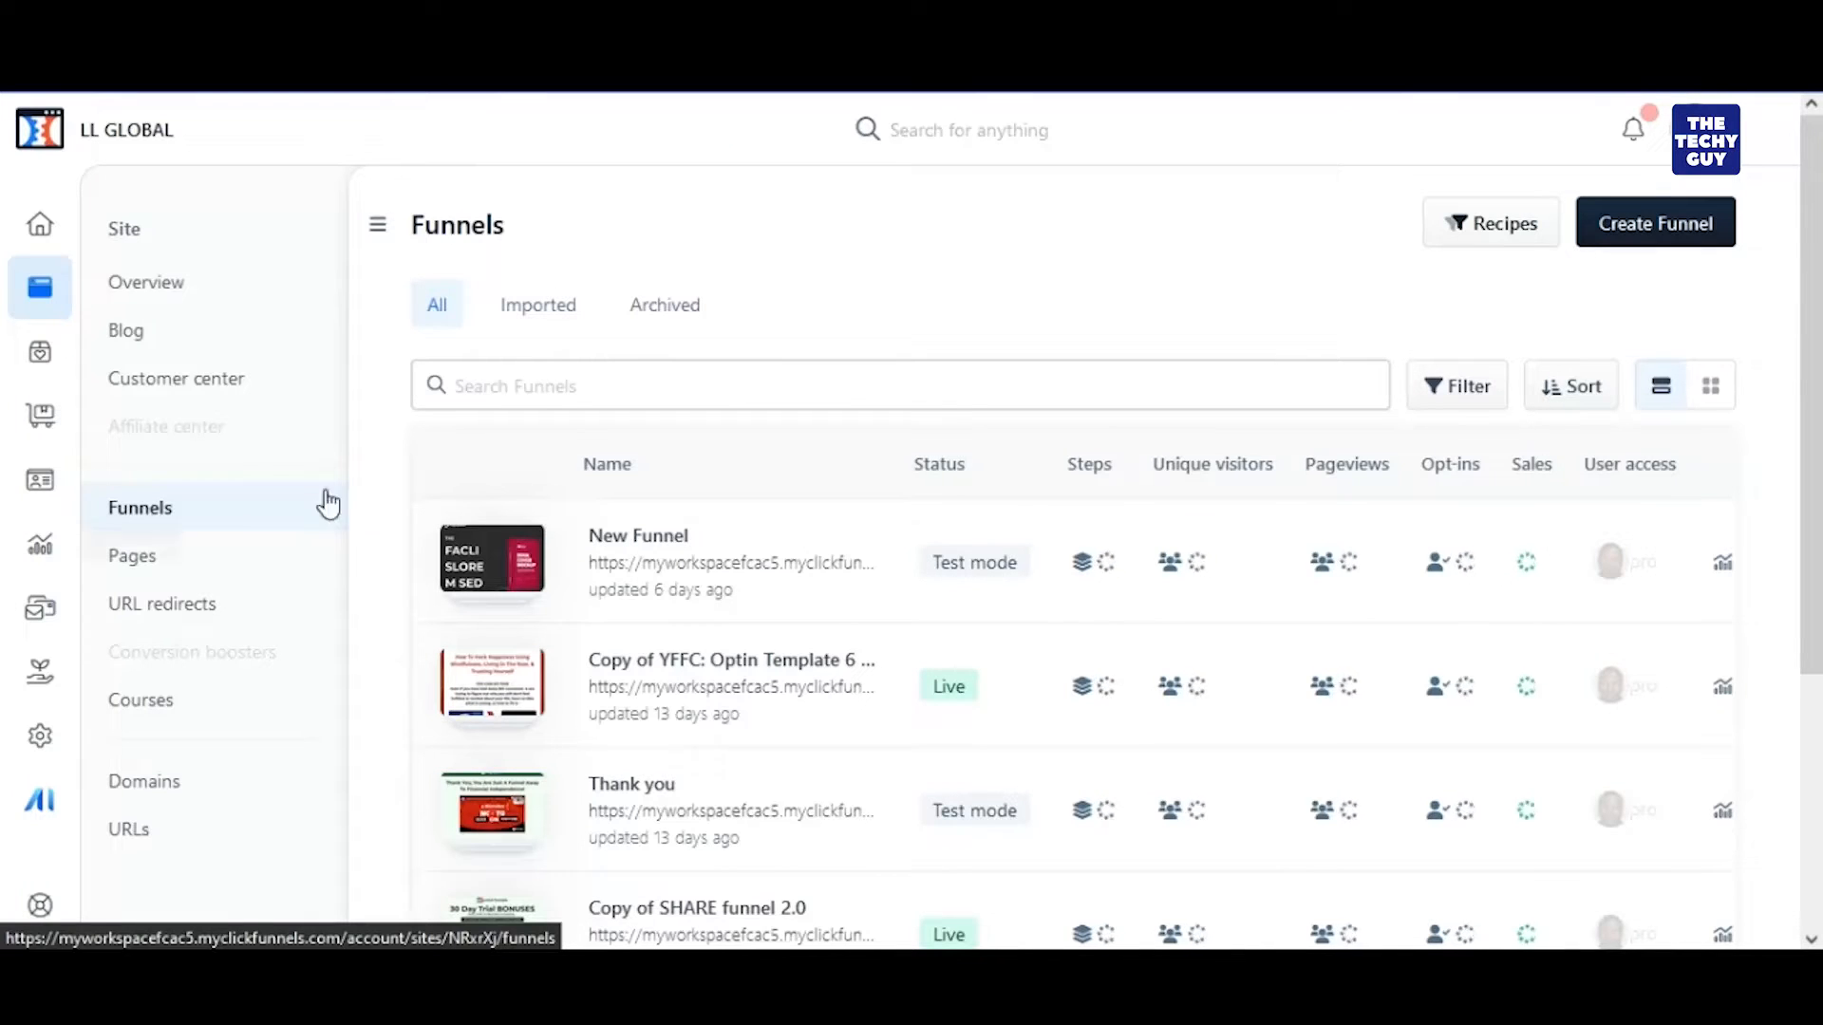
left_click(1652, 236)
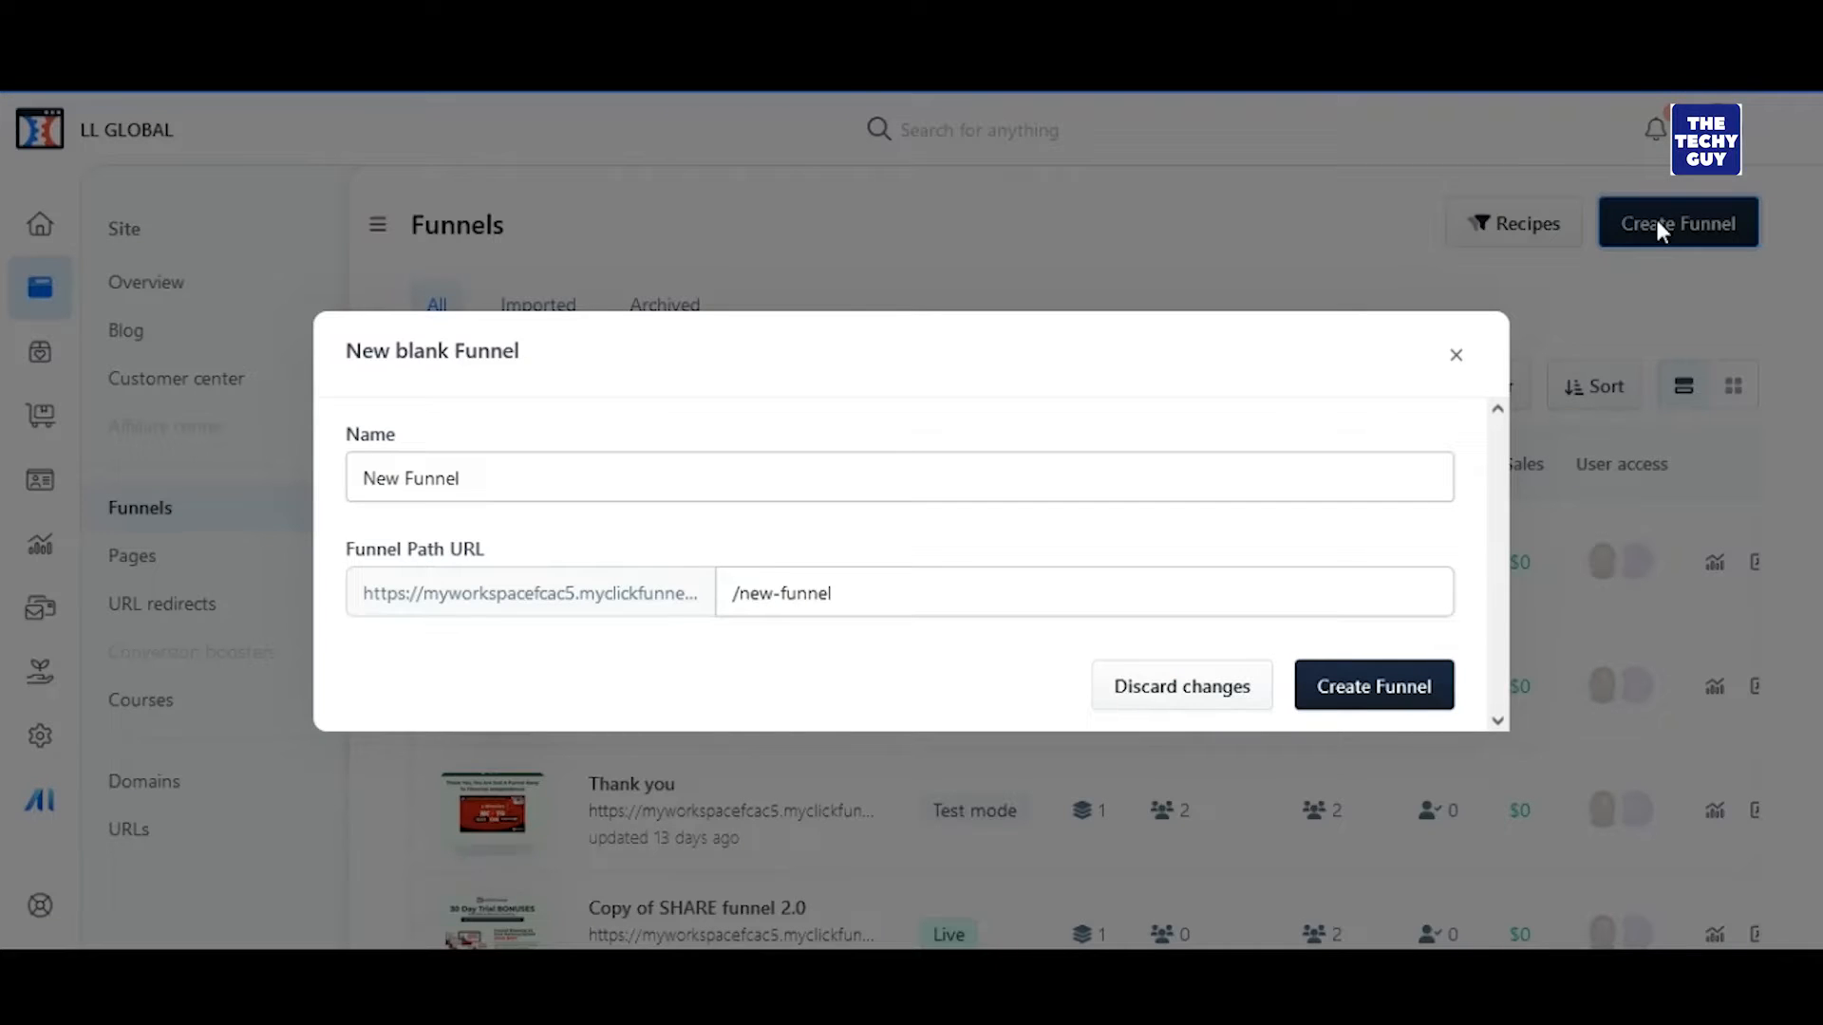
Name the new funnel "Blans's Hair Growth Moisturizer" and create it
left_click(467, 485)
key("BackSpace")
key("BackSpace")
key("BackSpace")
key("BackSpace")
key("BackSpace")
key("BackSpace")
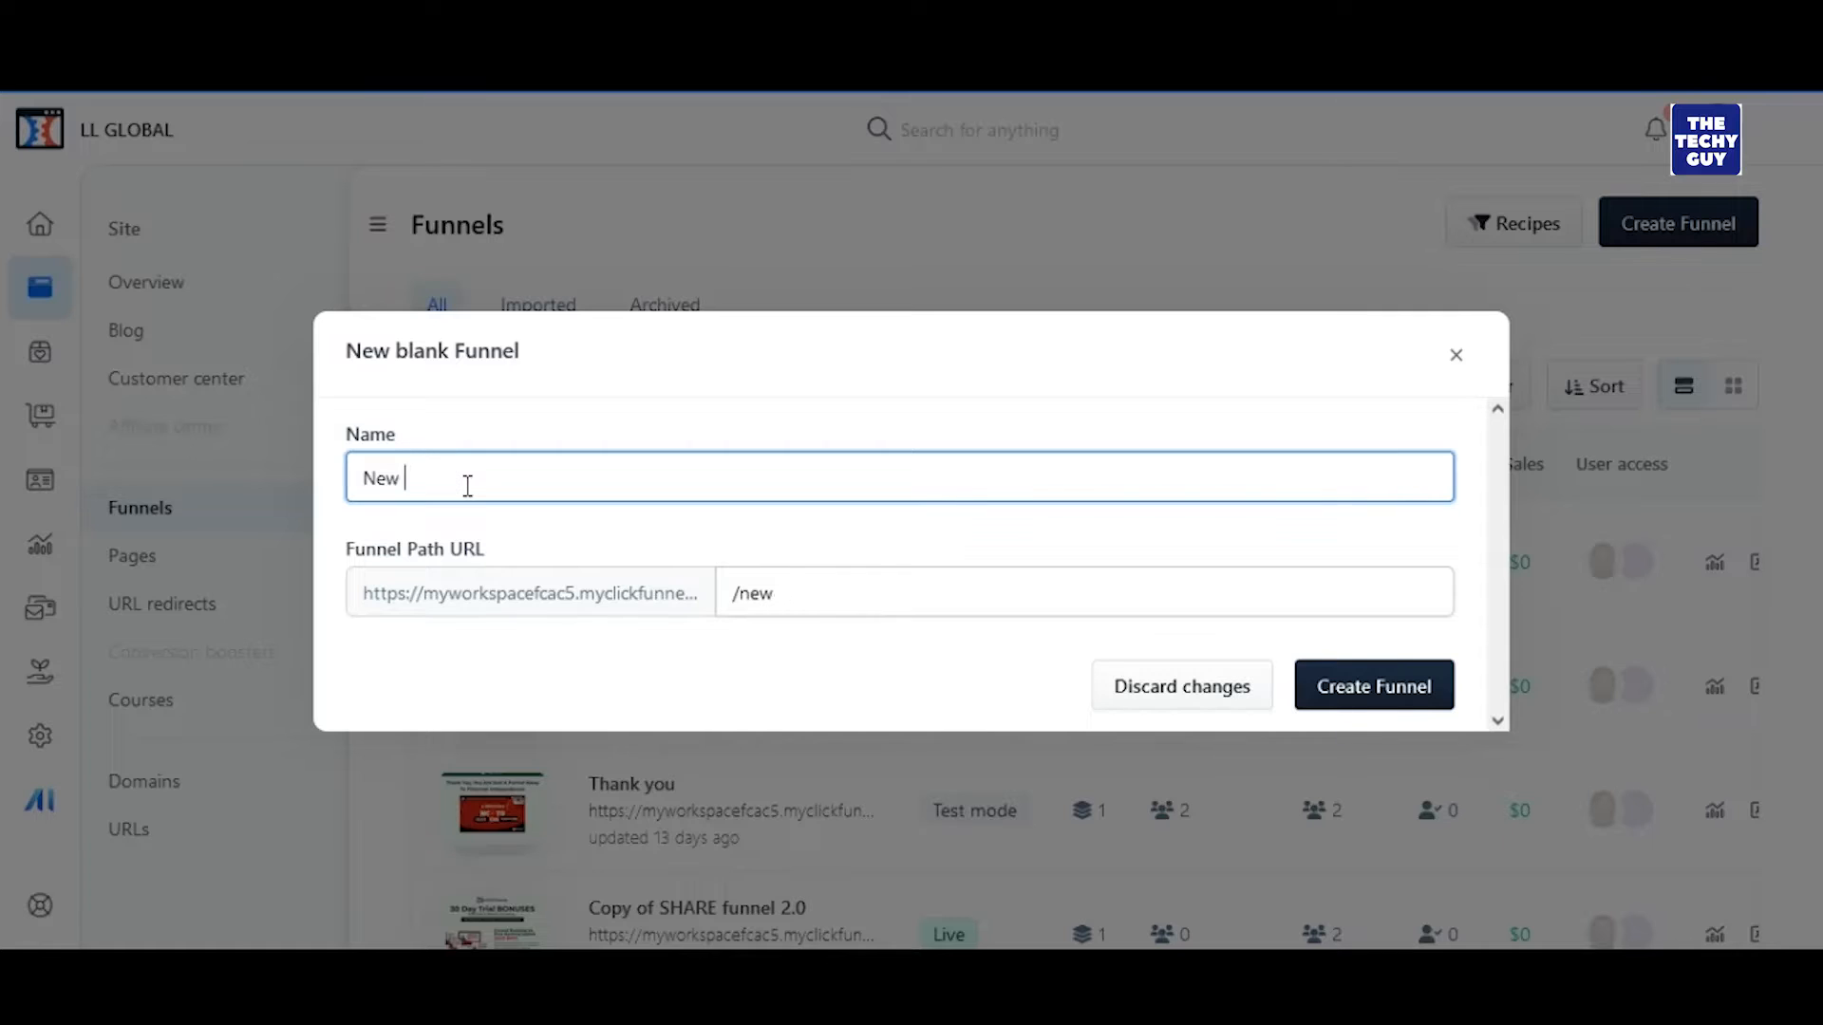
key("BackSpace")
key("BackSpace")
key("BackSpace")
type("Blans")
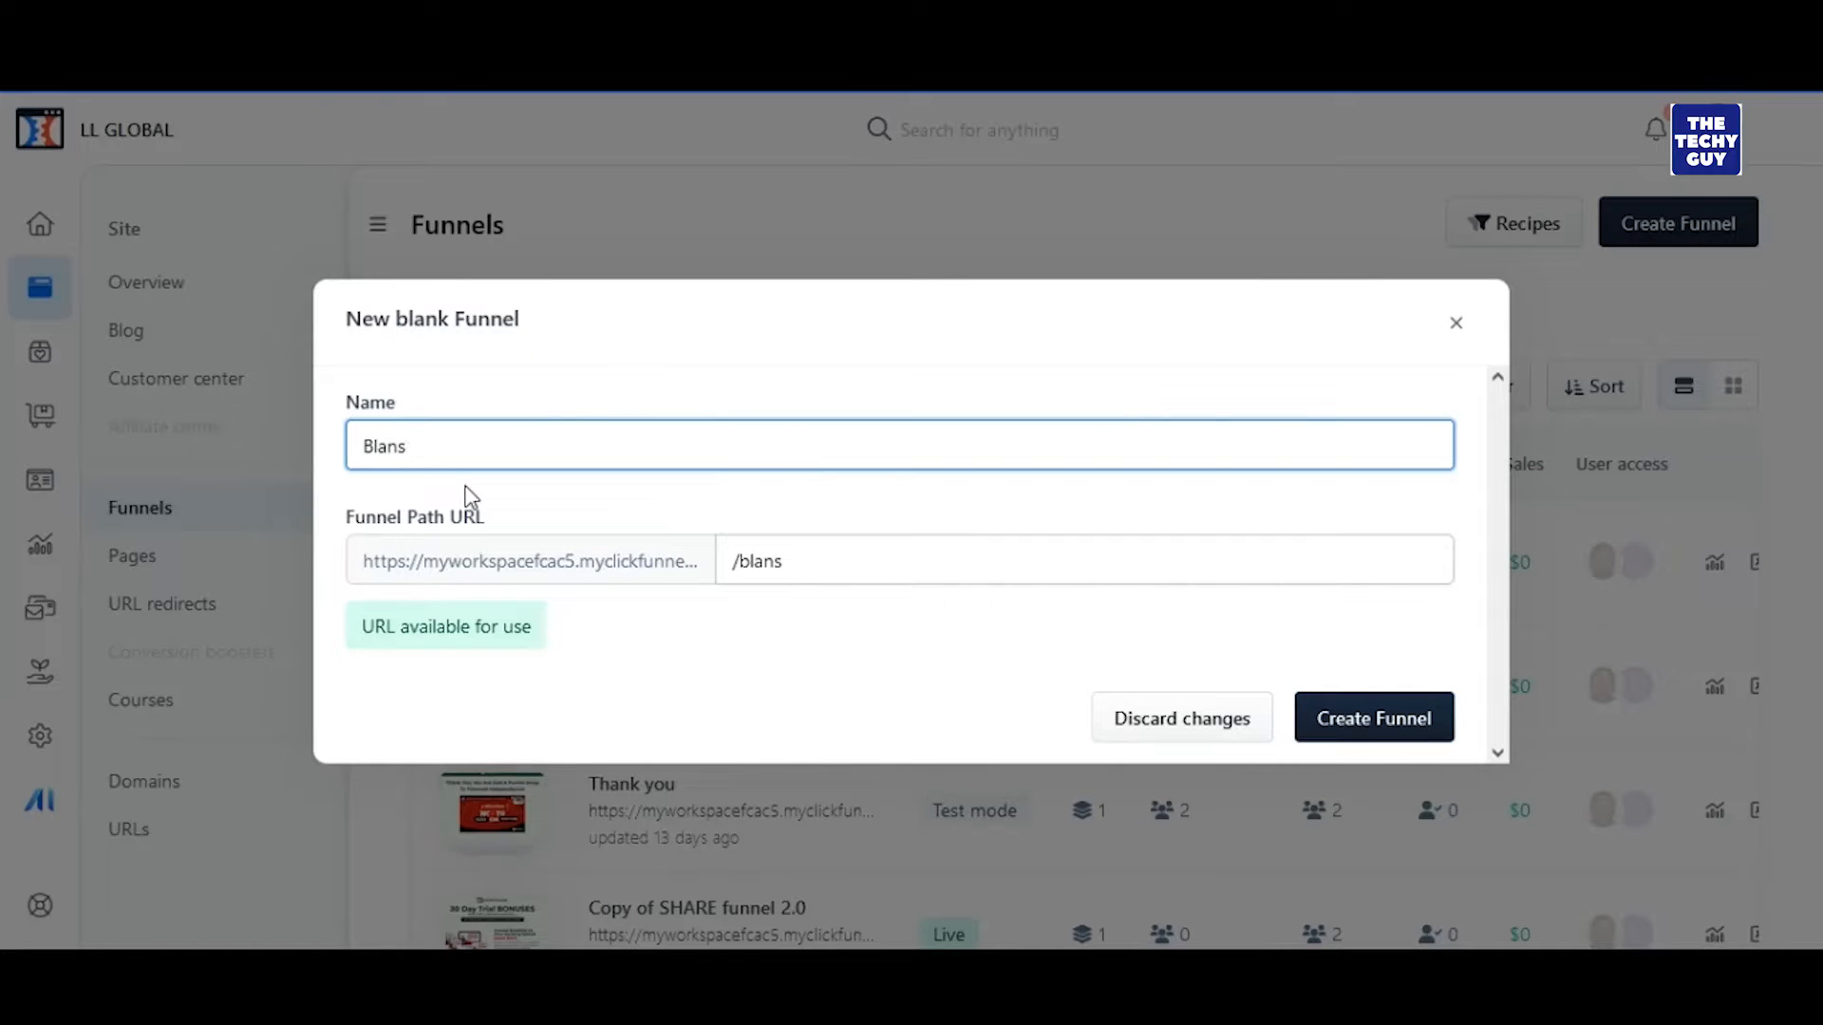
type("'s Hair Growt")
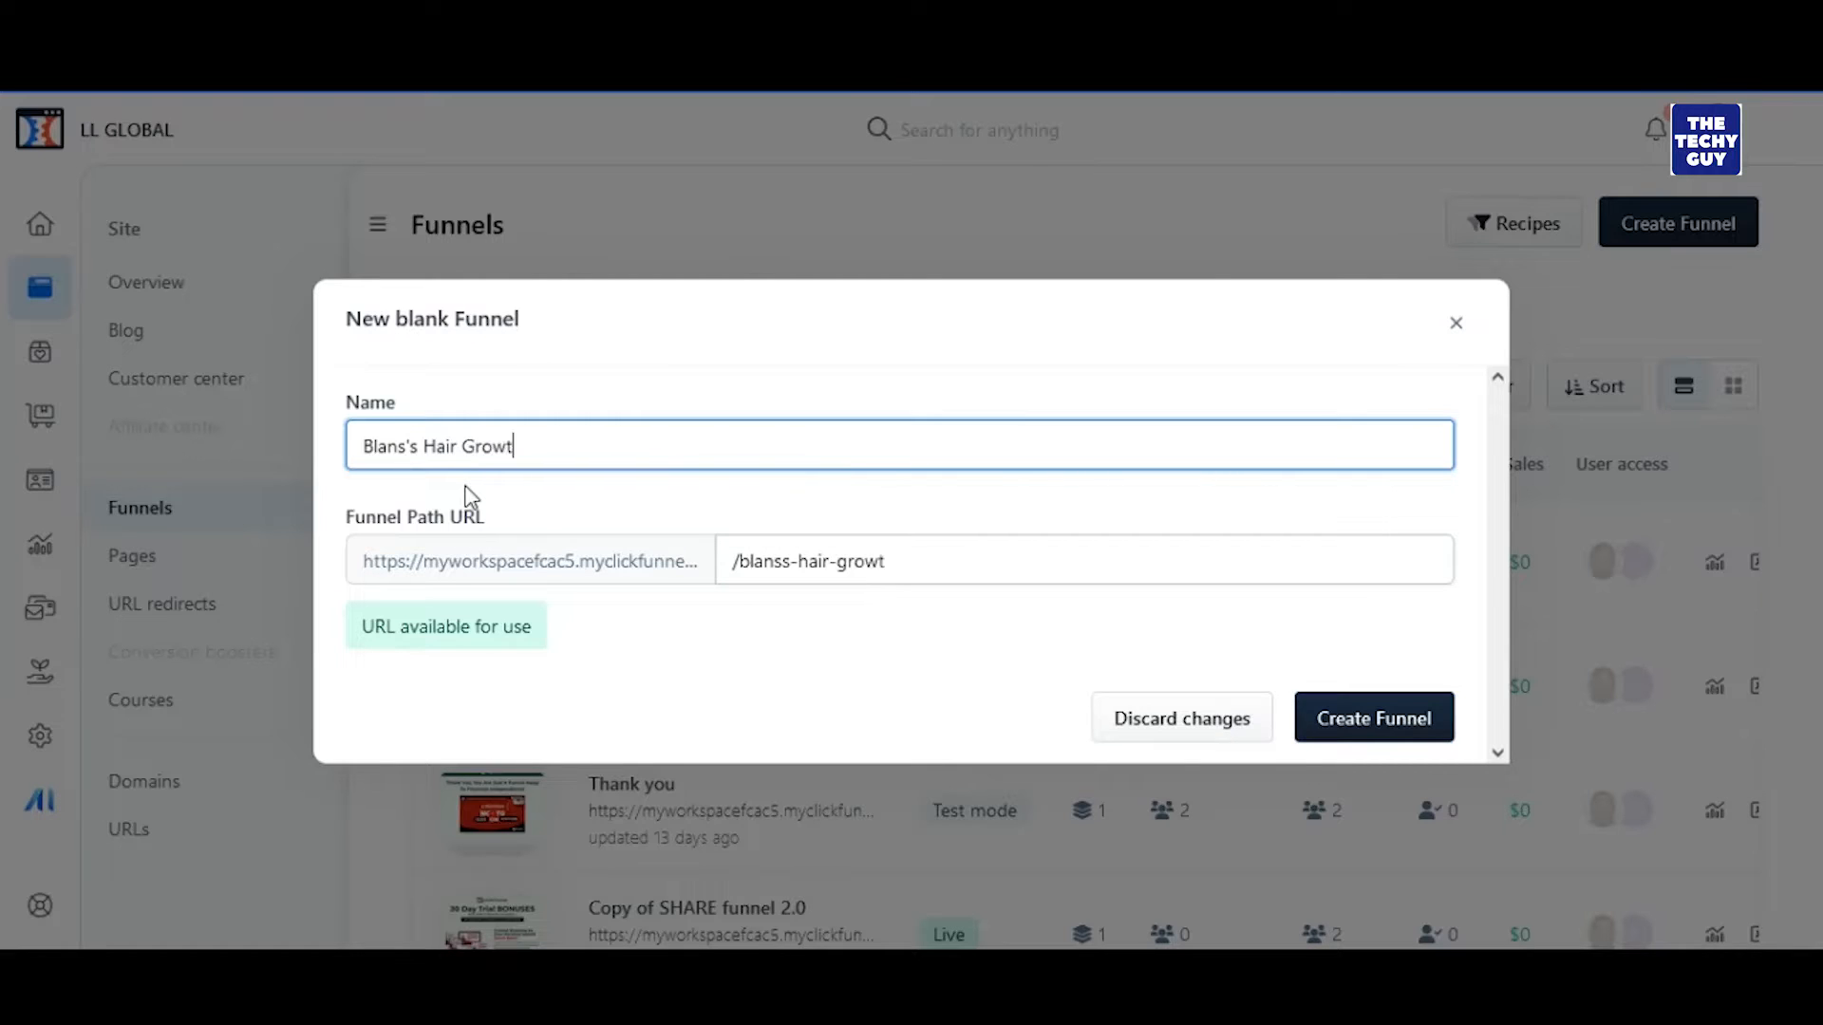
type("h Moisturi")
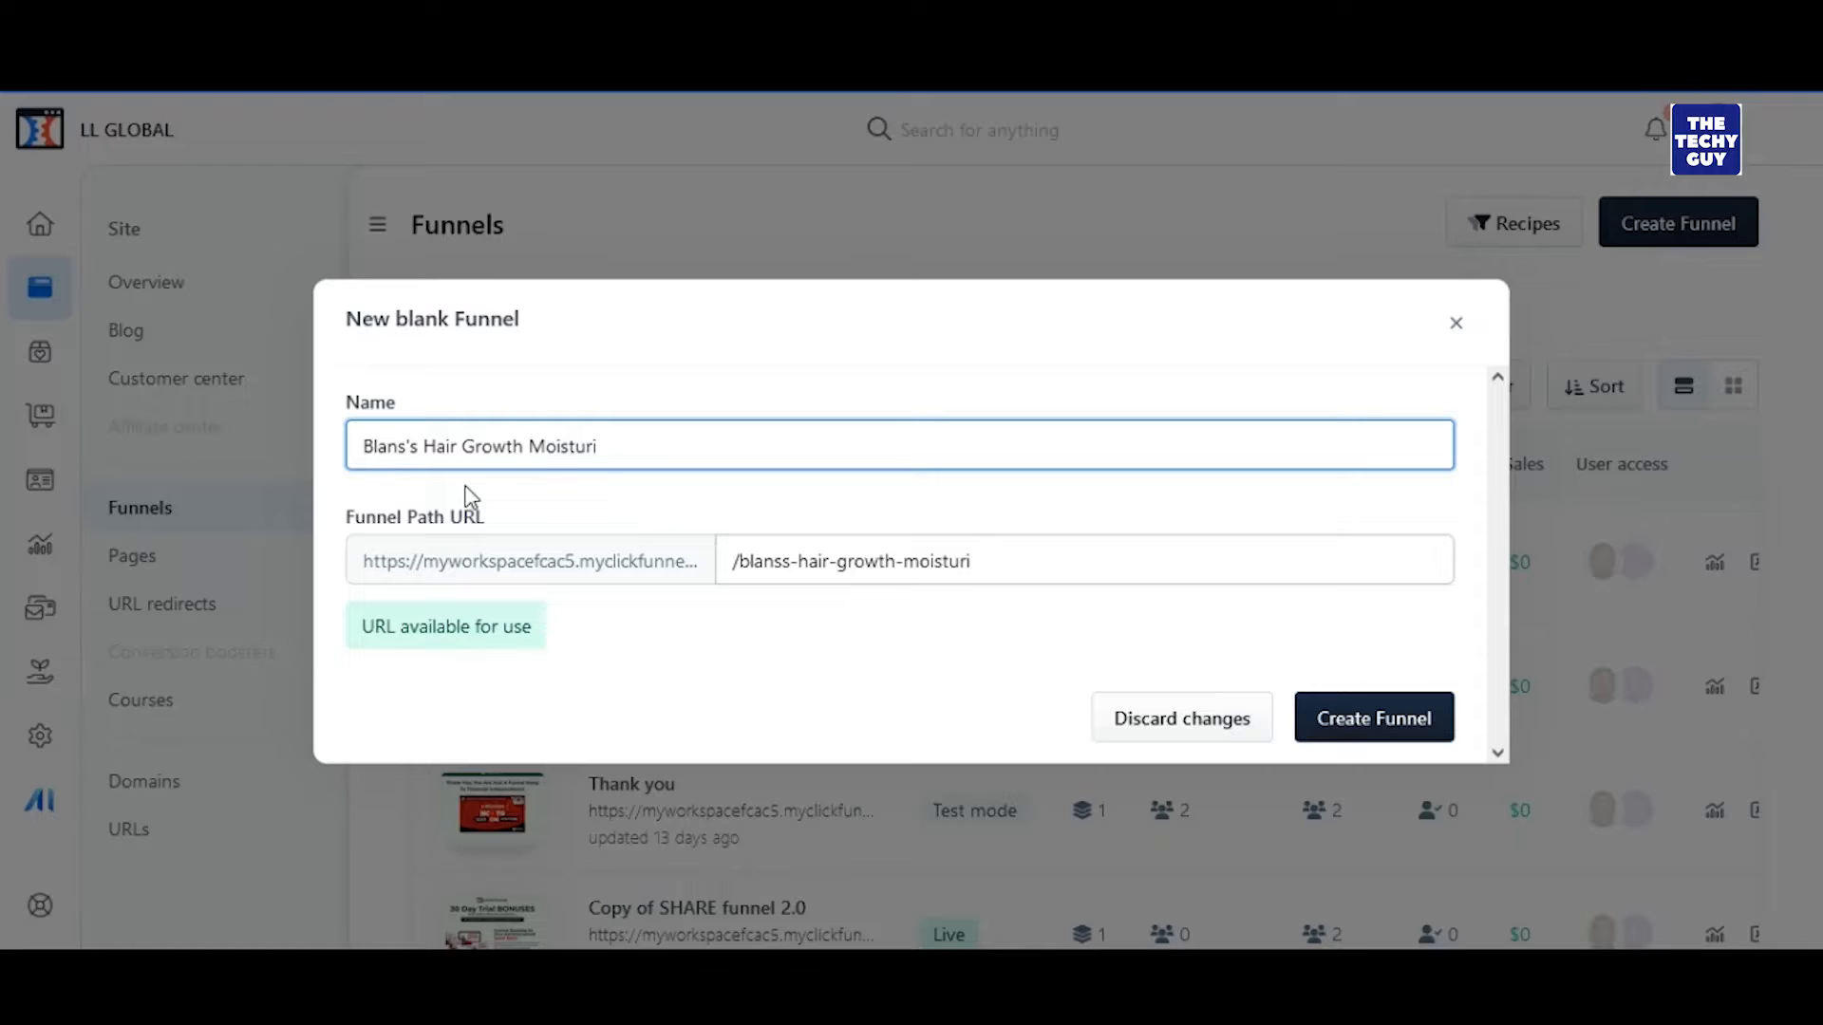
type("zer")
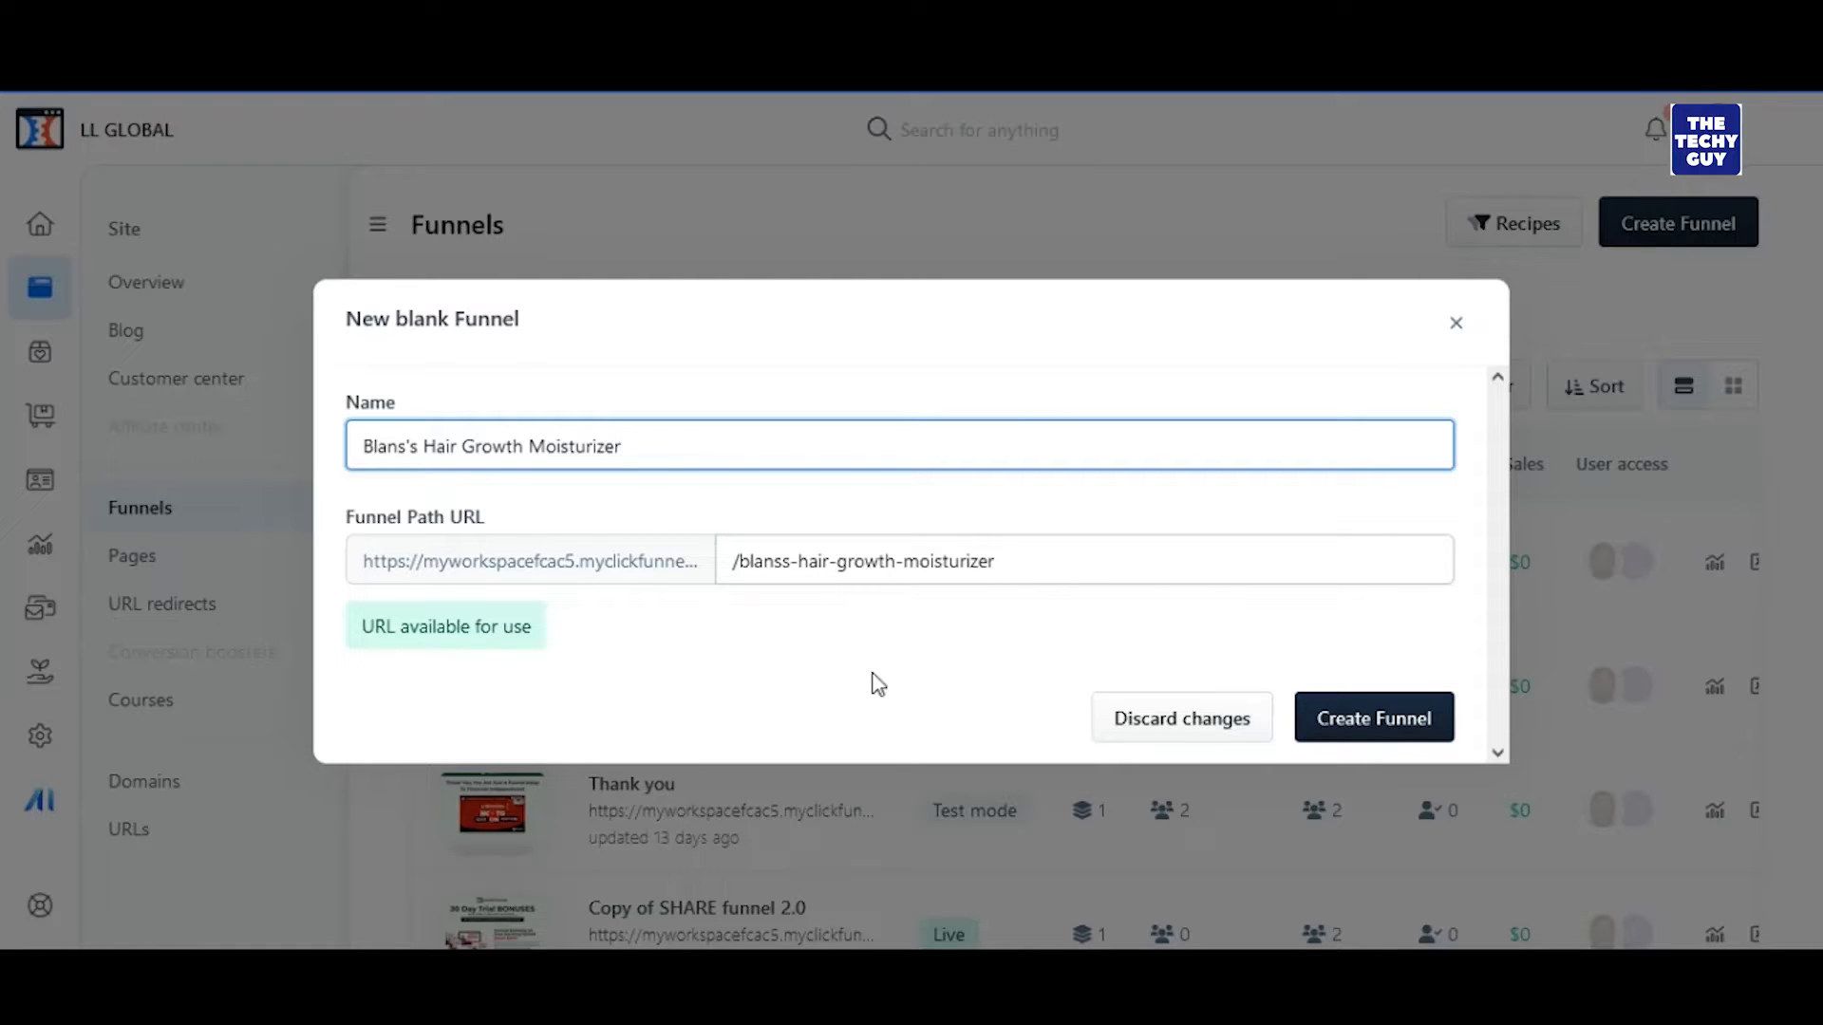
left_click(1377, 724)
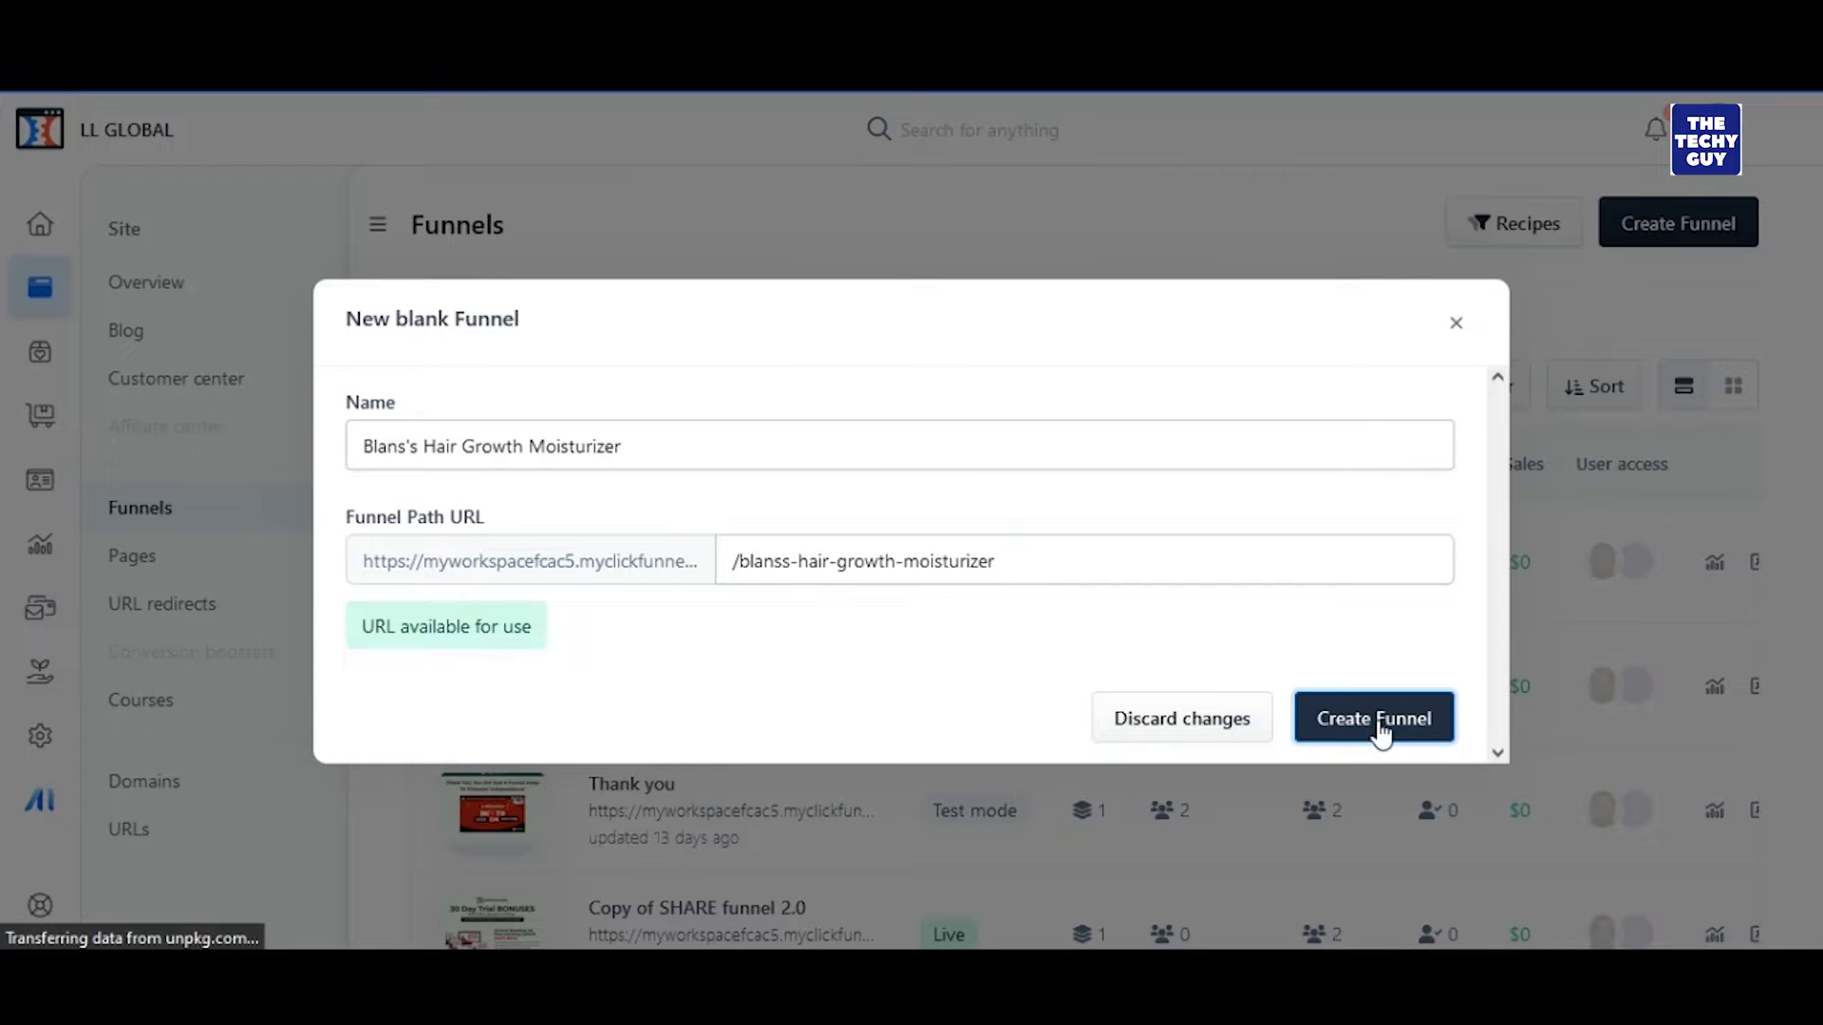
left_click(1377, 725)
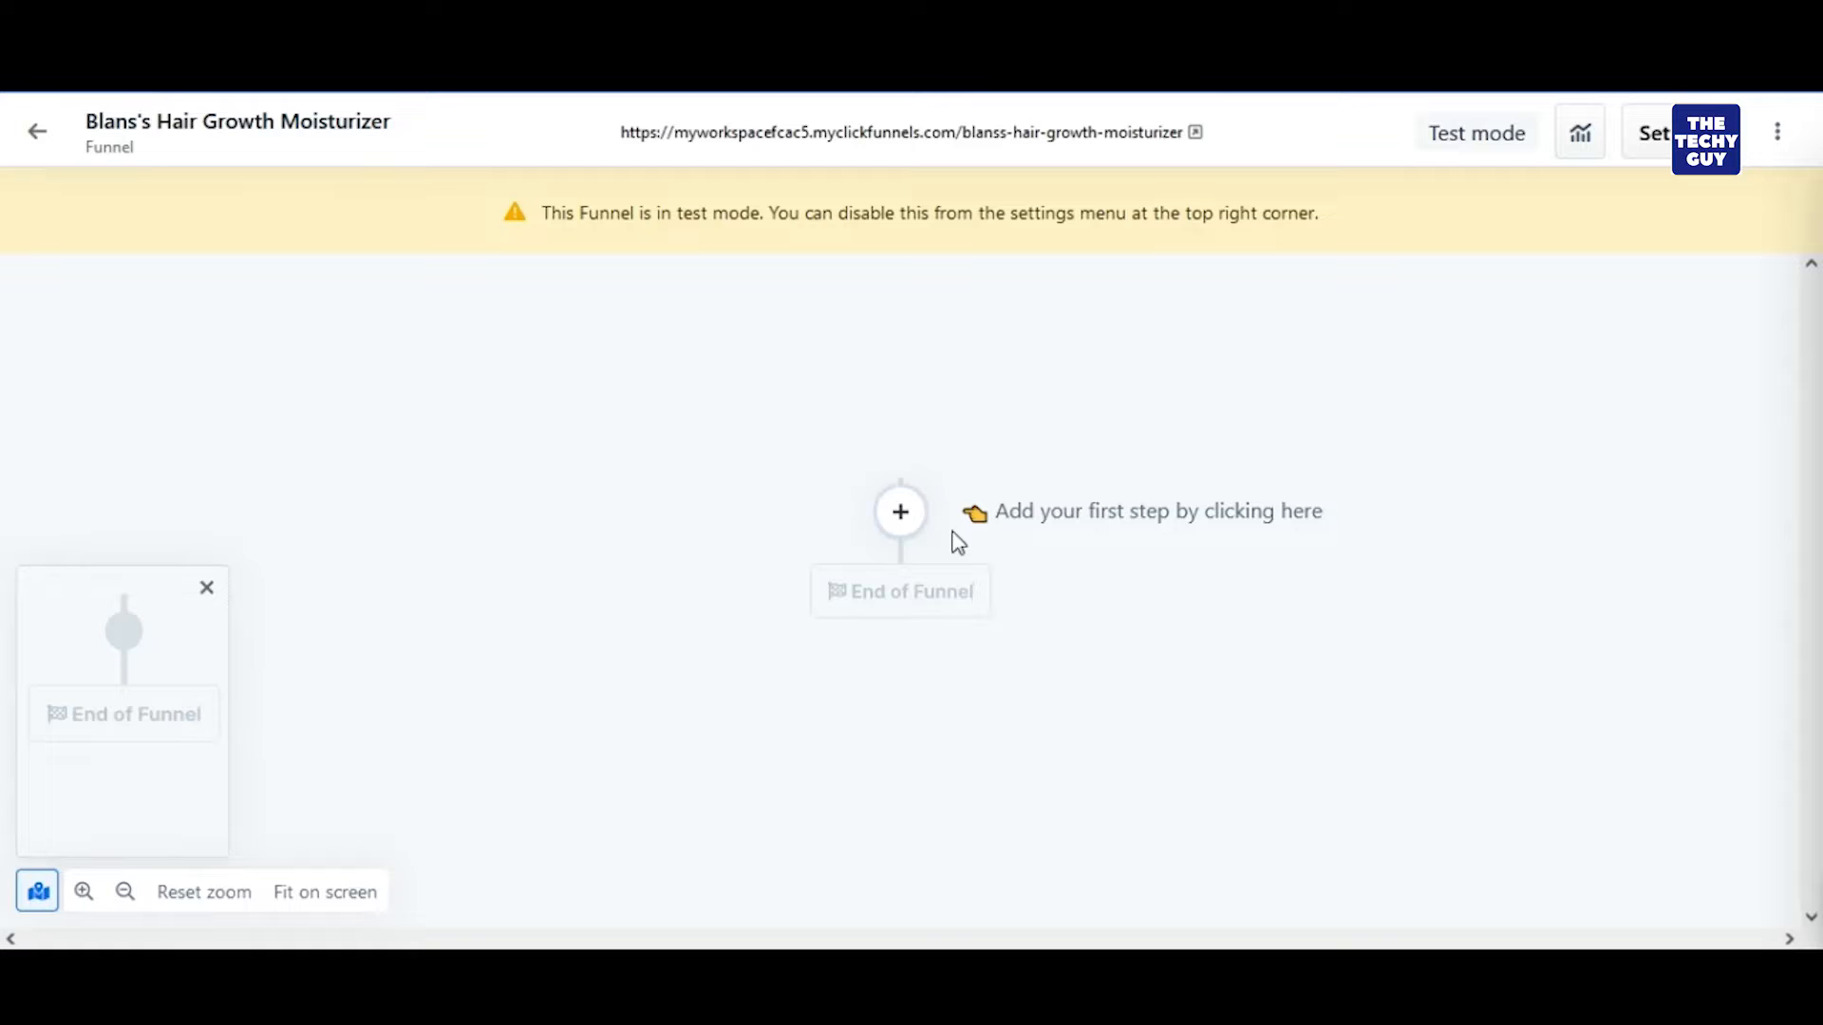
Examine the opt-in page templates offered for the funnel's first page step, without choosing one
left_click(901, 516)
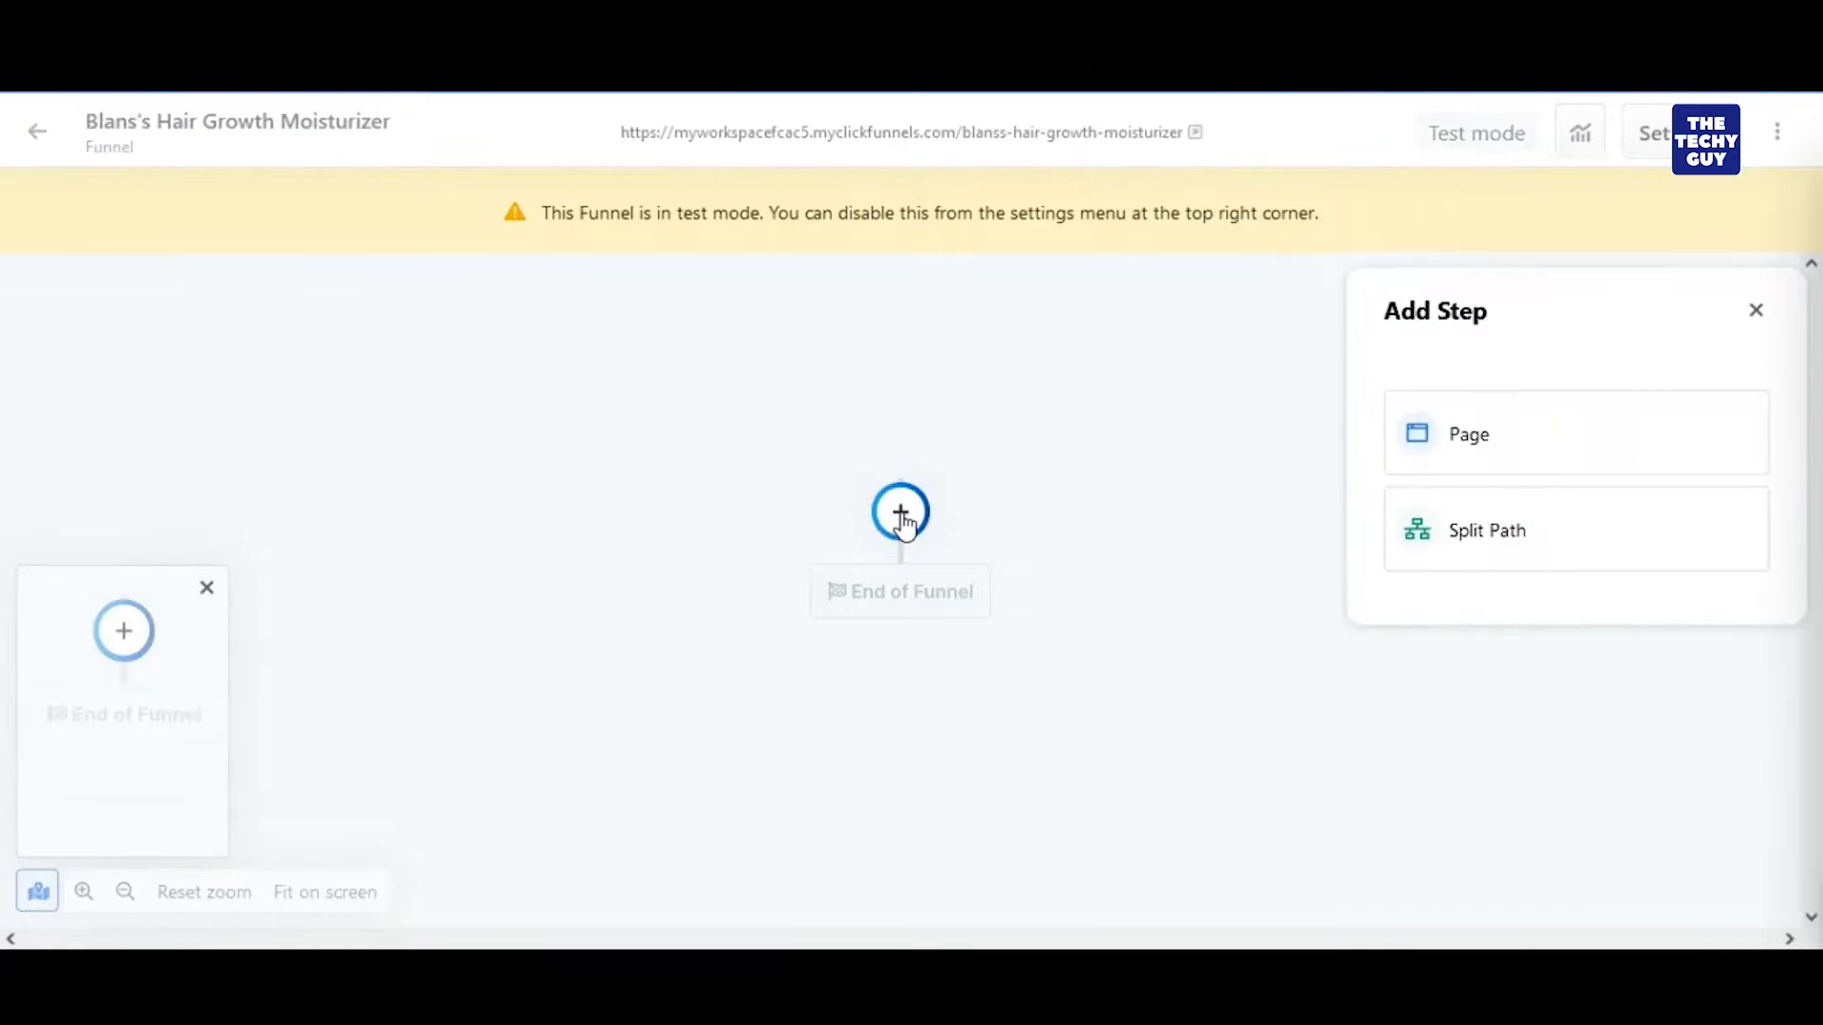
left_click(1482, 443)
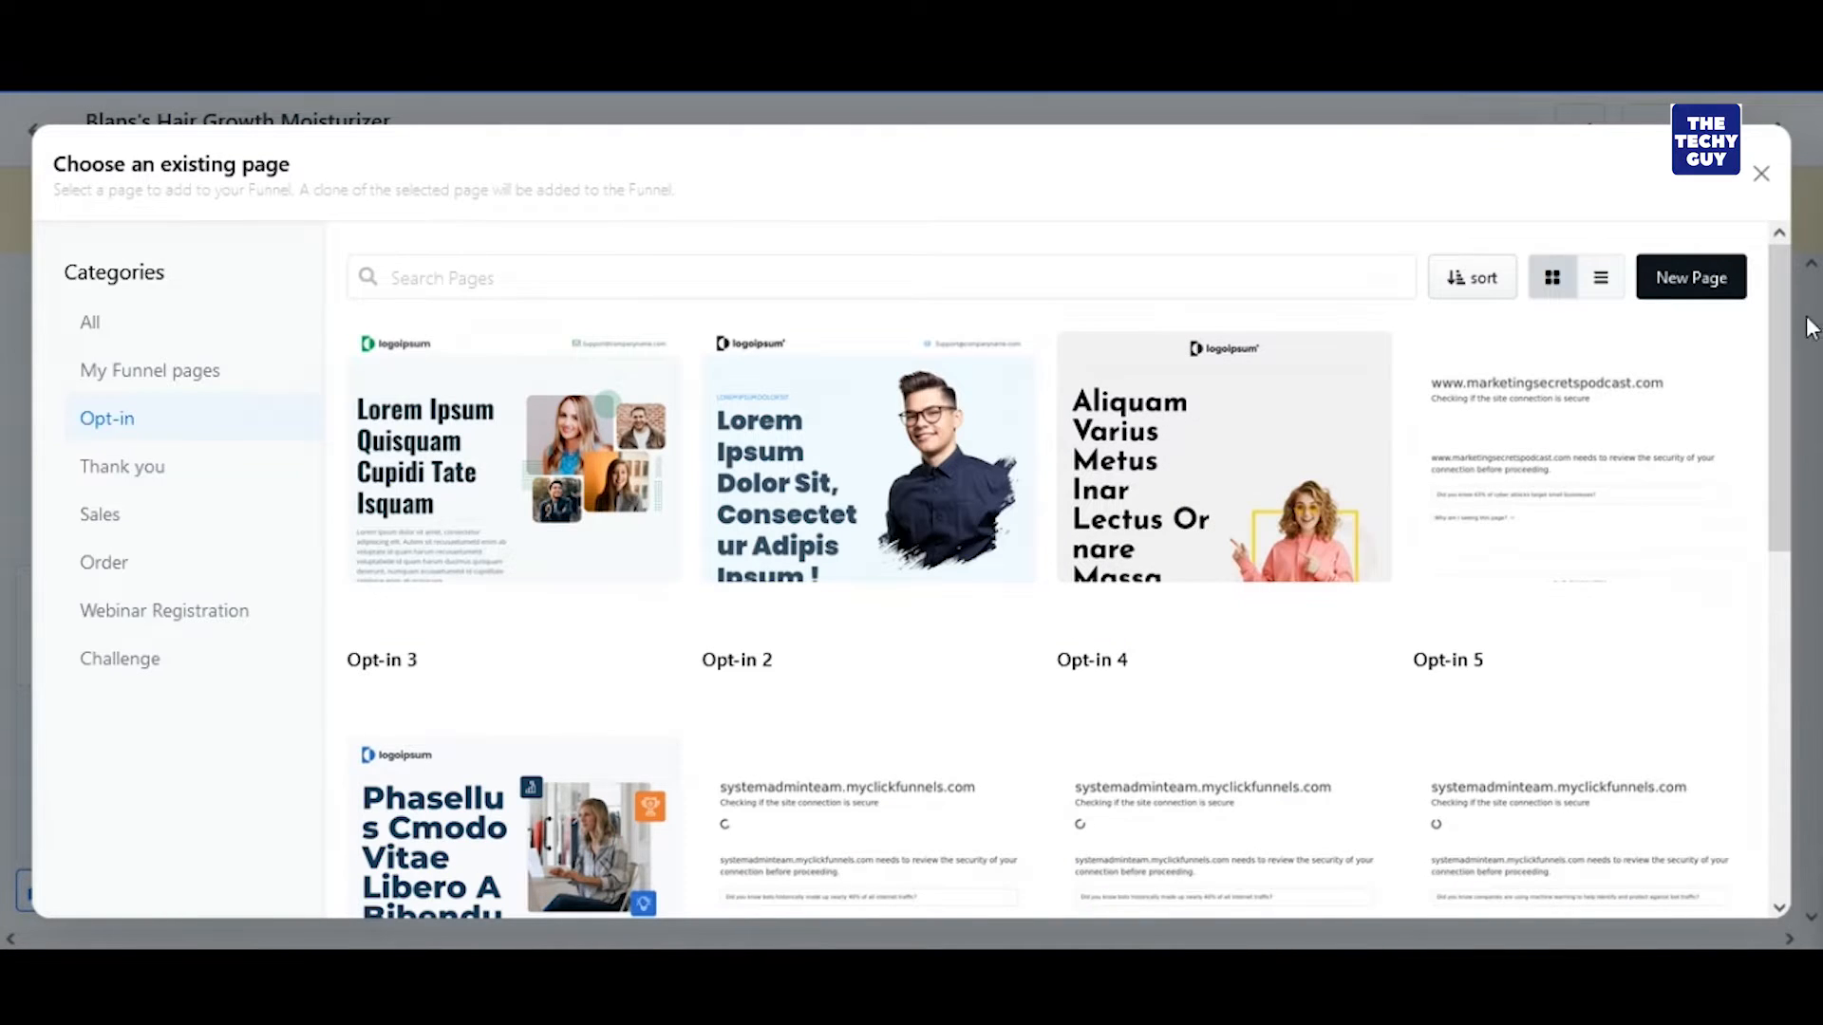
mouse_move(1779, 317)
left_mouse_down()
mouse_move(1785, 486)
mouse_move(1798, 277)
mouse_move(1791, 314)
left_mouse_up()
mouse_move(1487, 325)
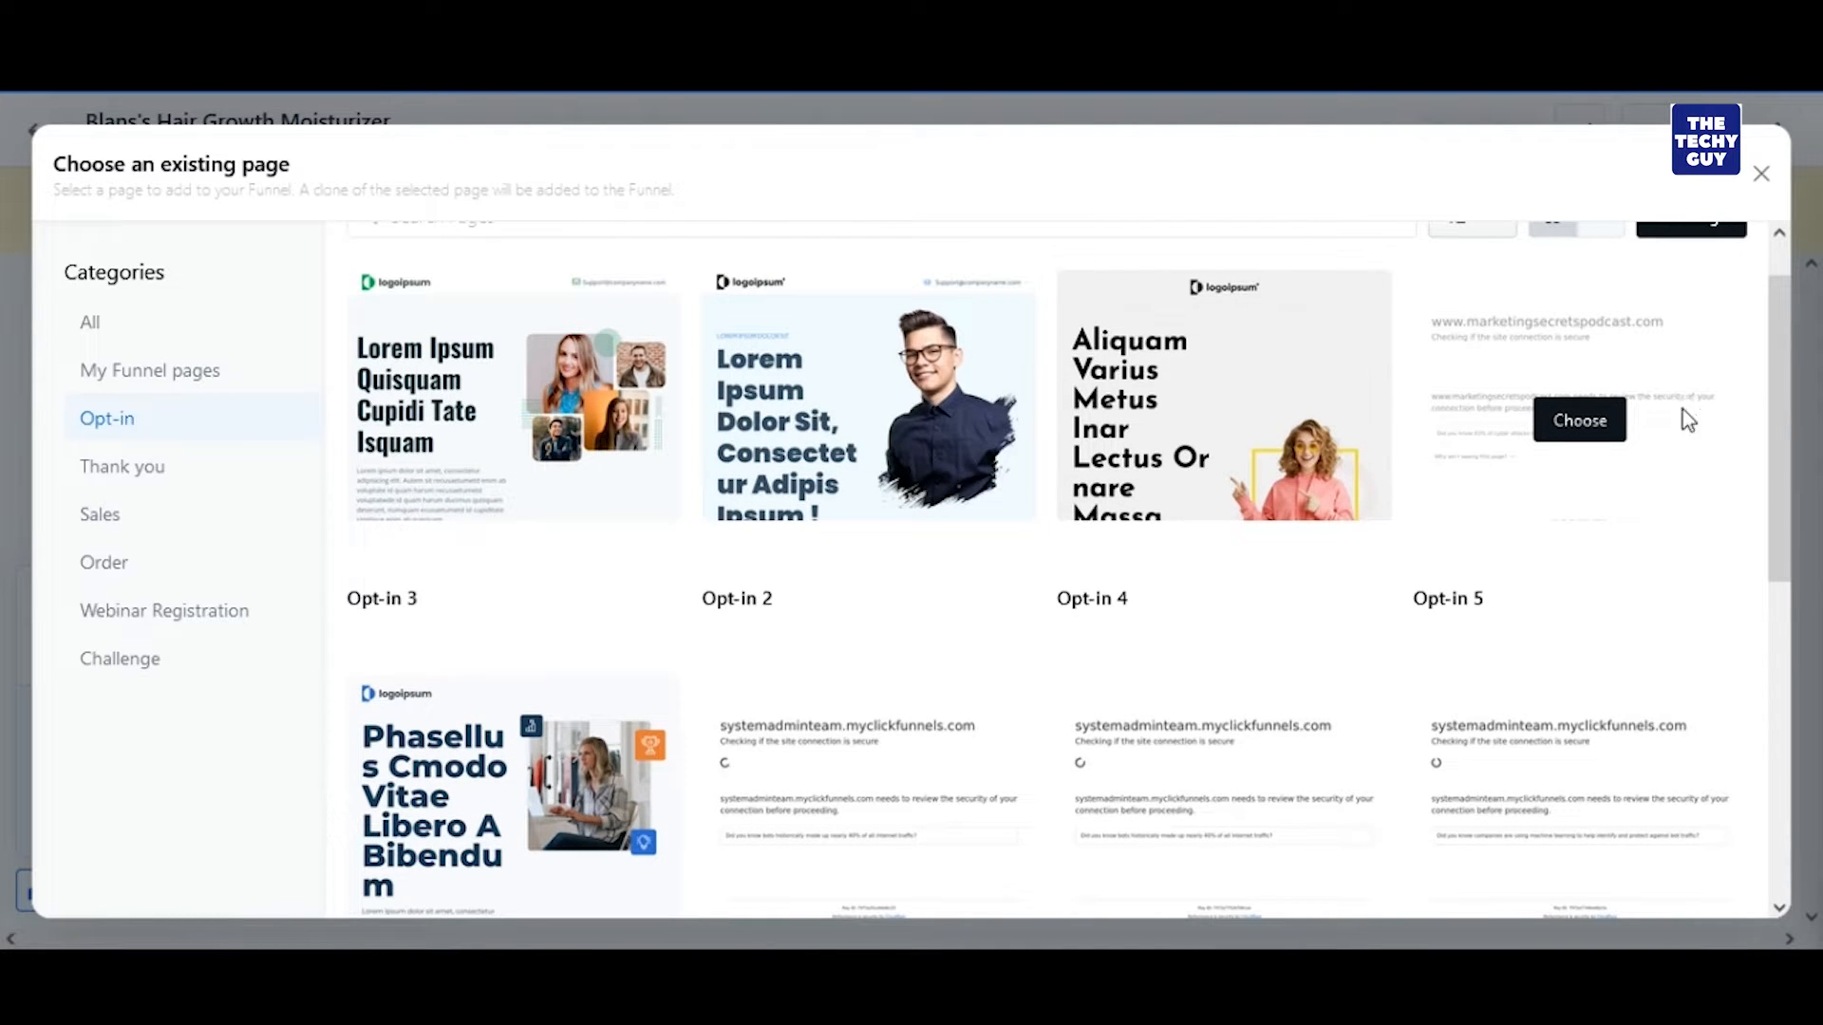
left_click_drag(1787, 389, 1794, 587)
mouse_move(834, 564)
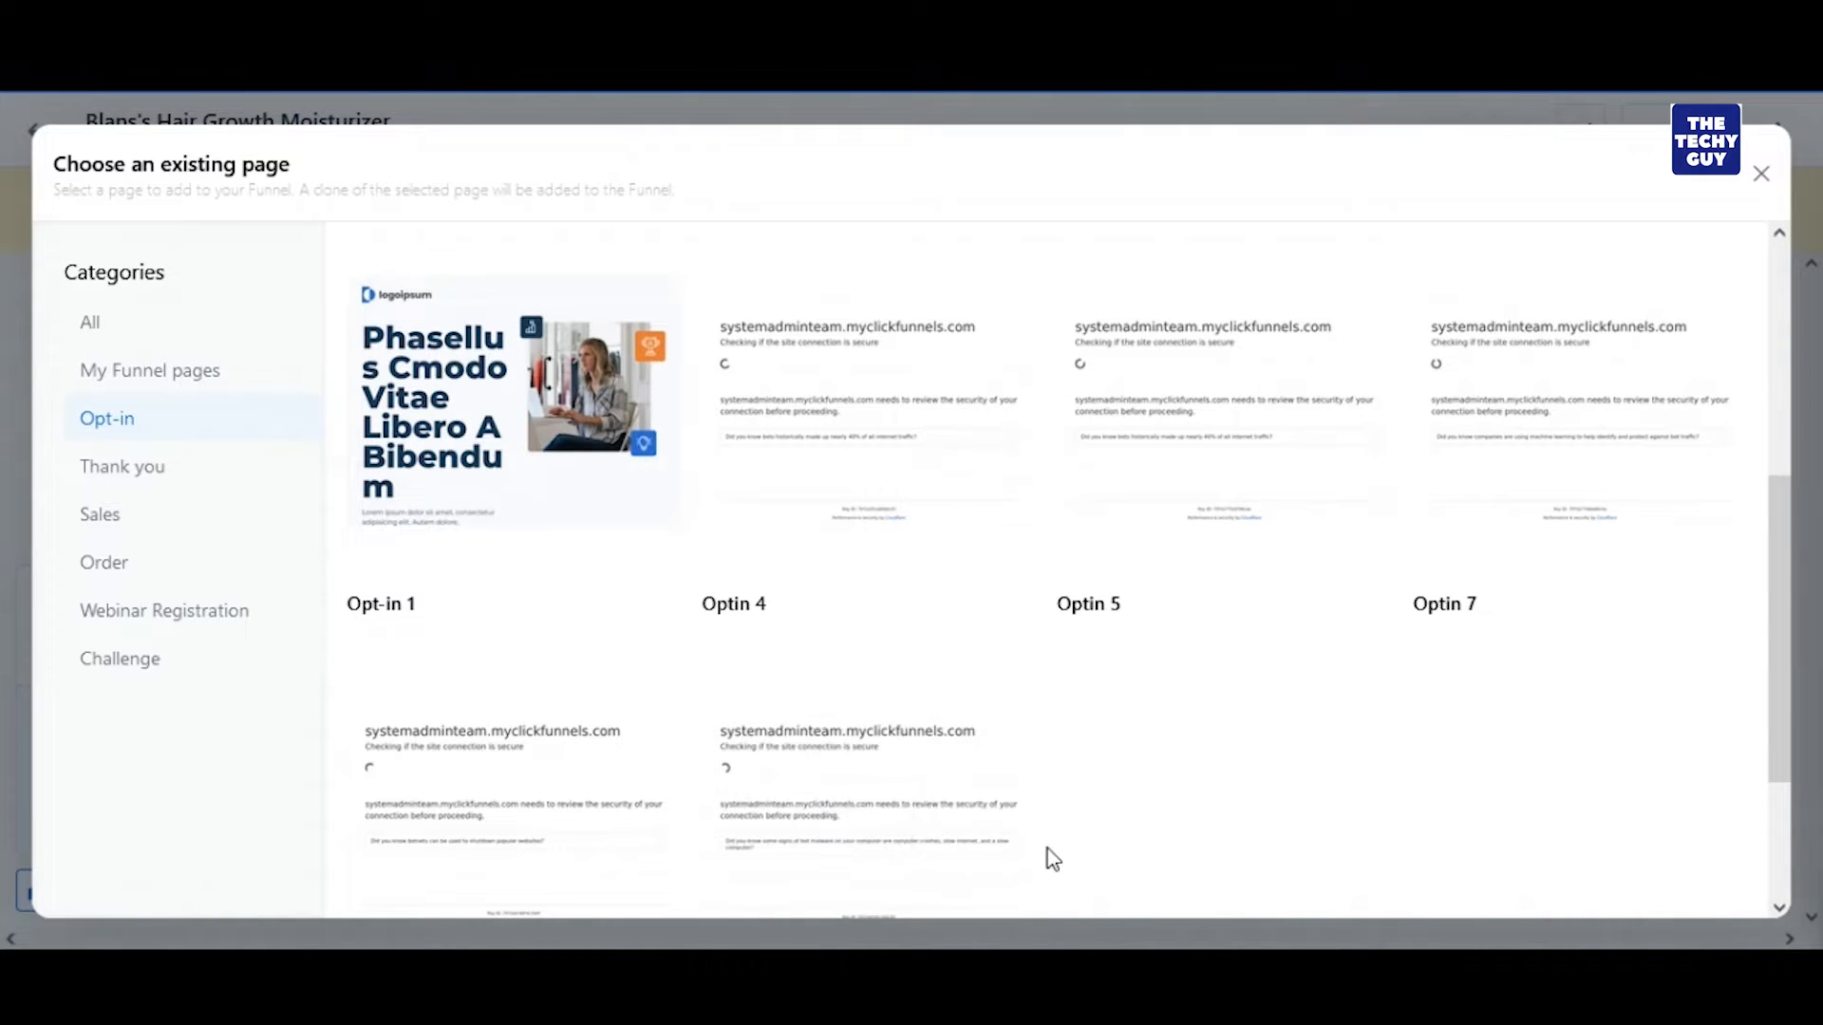
left_click(1759, 176)
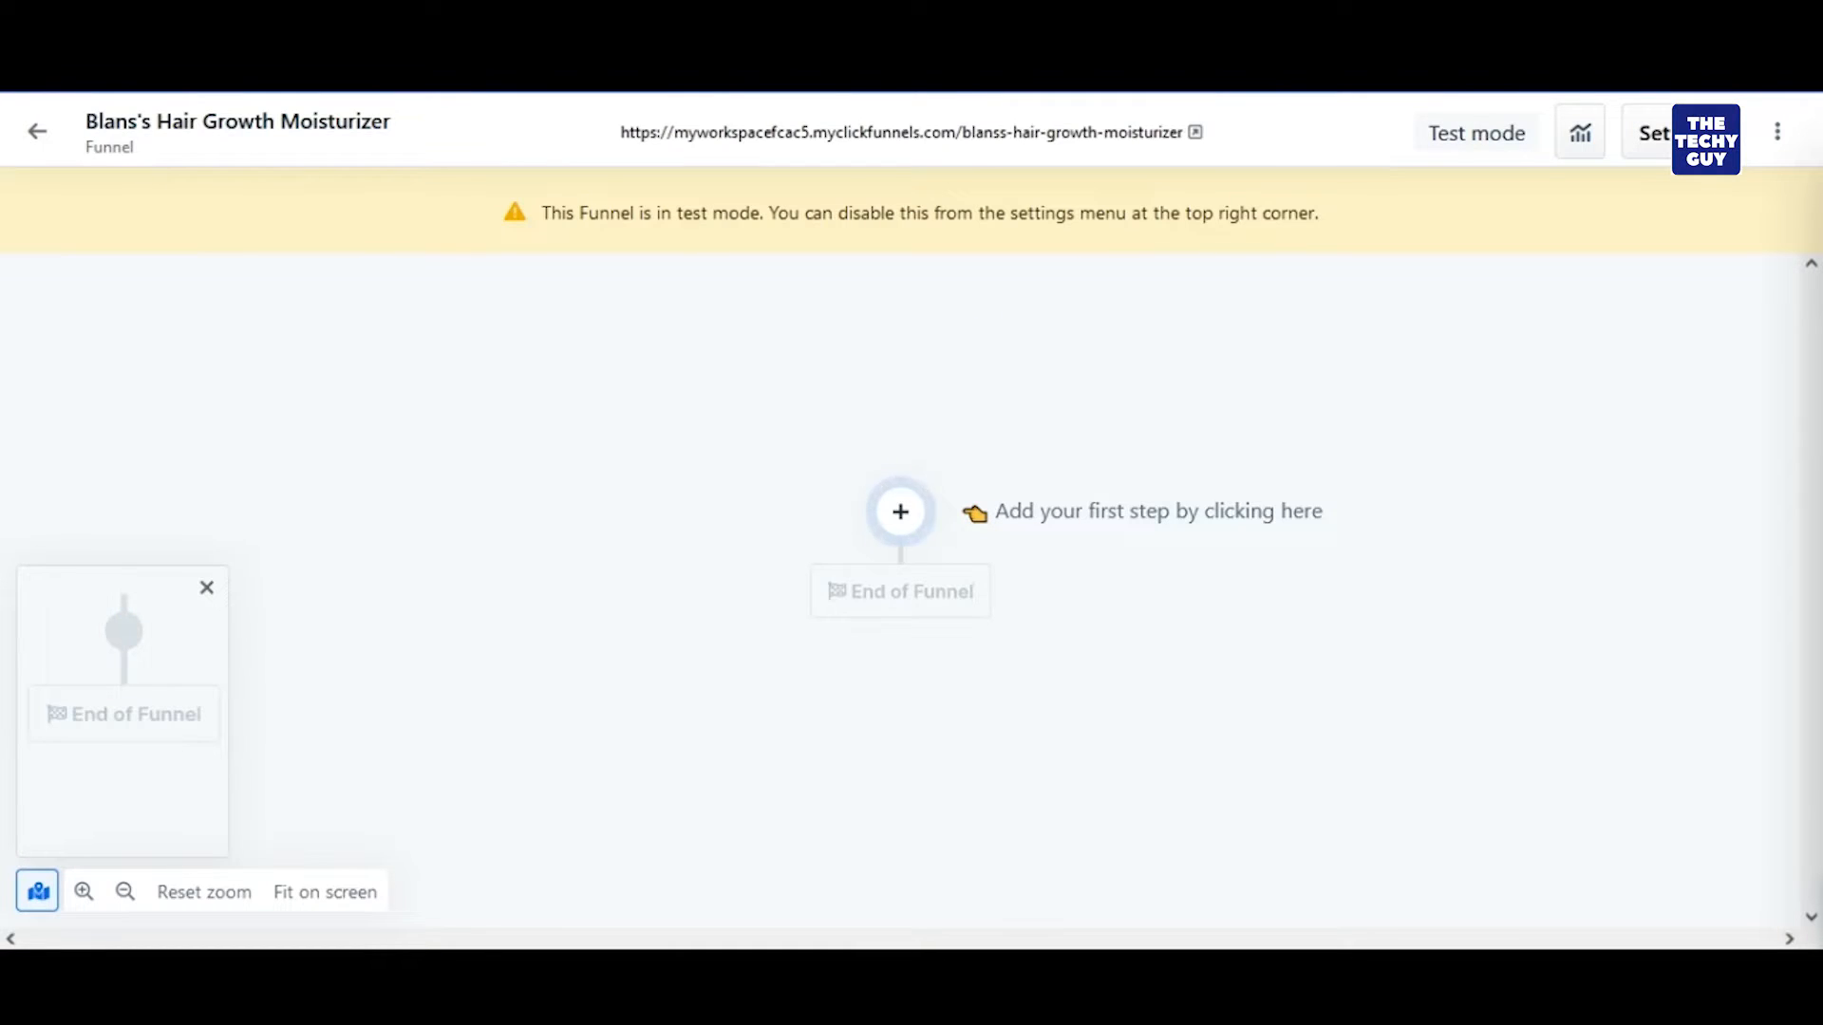
Leave the funnel for the site overview and open the CF2.0 - Physical Products theme for customizing
left_click(40, 145)
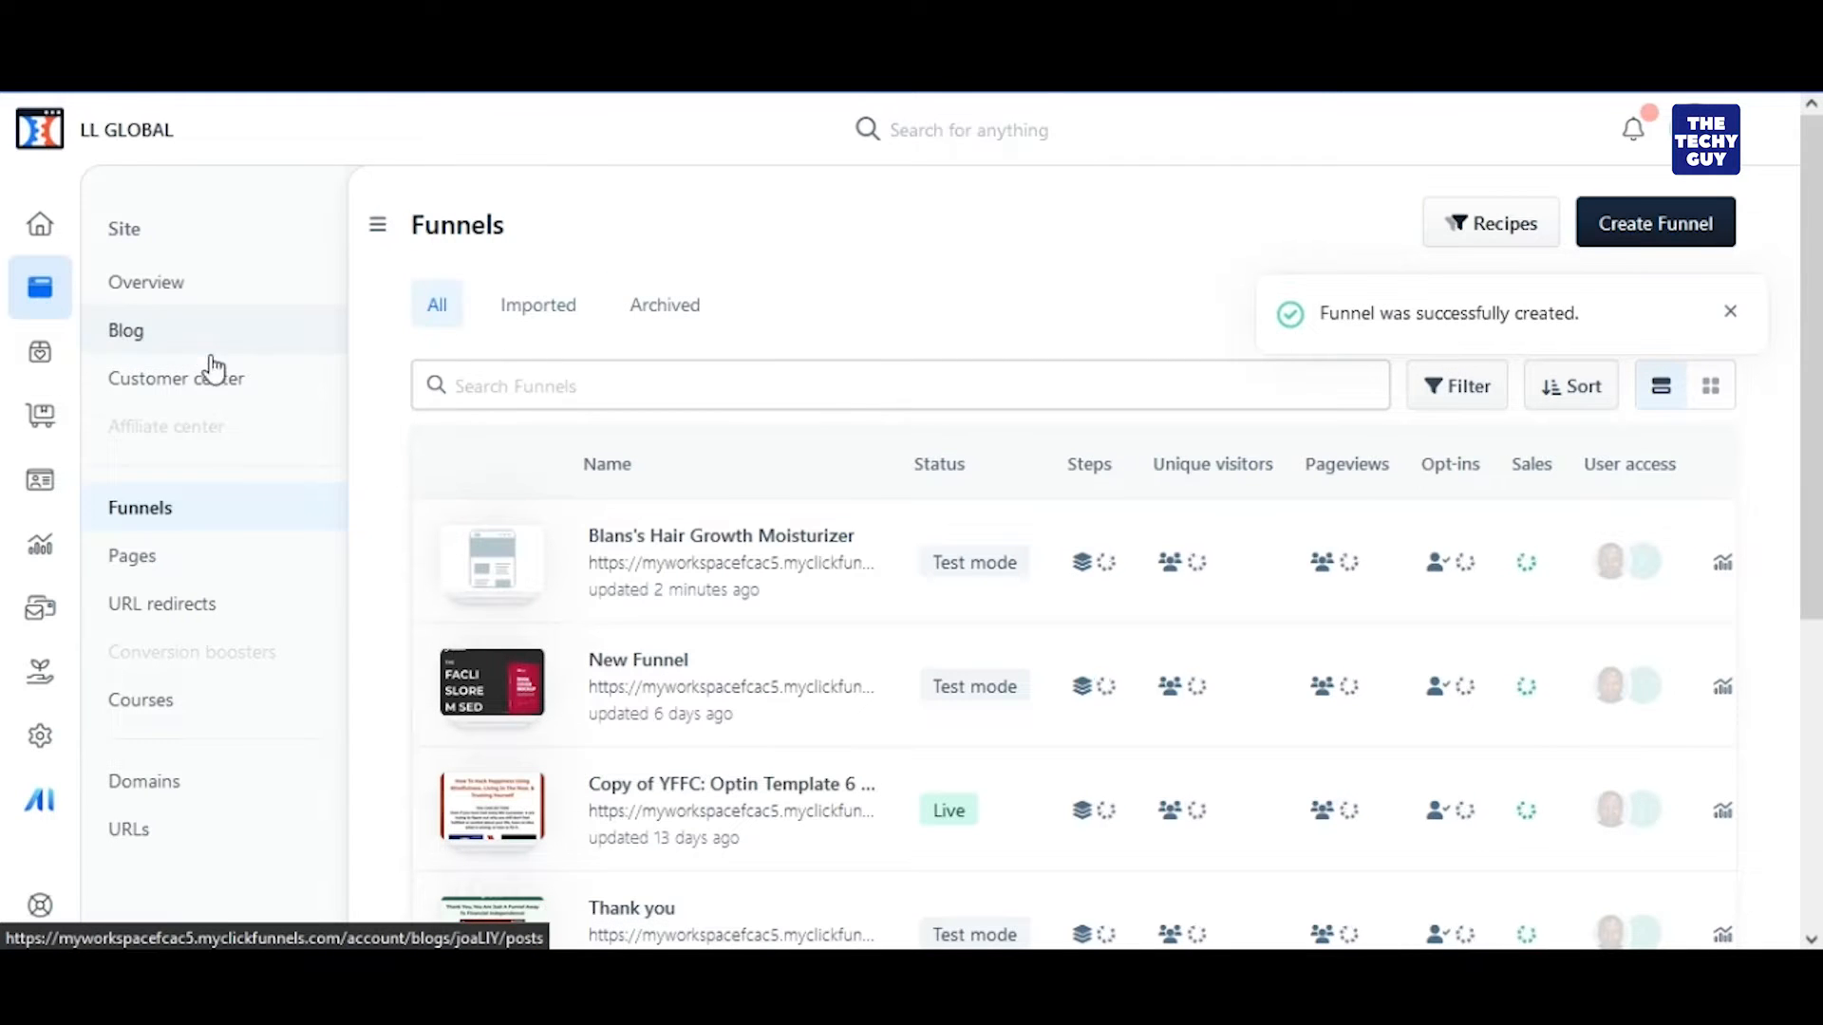
left_click(46, 302)
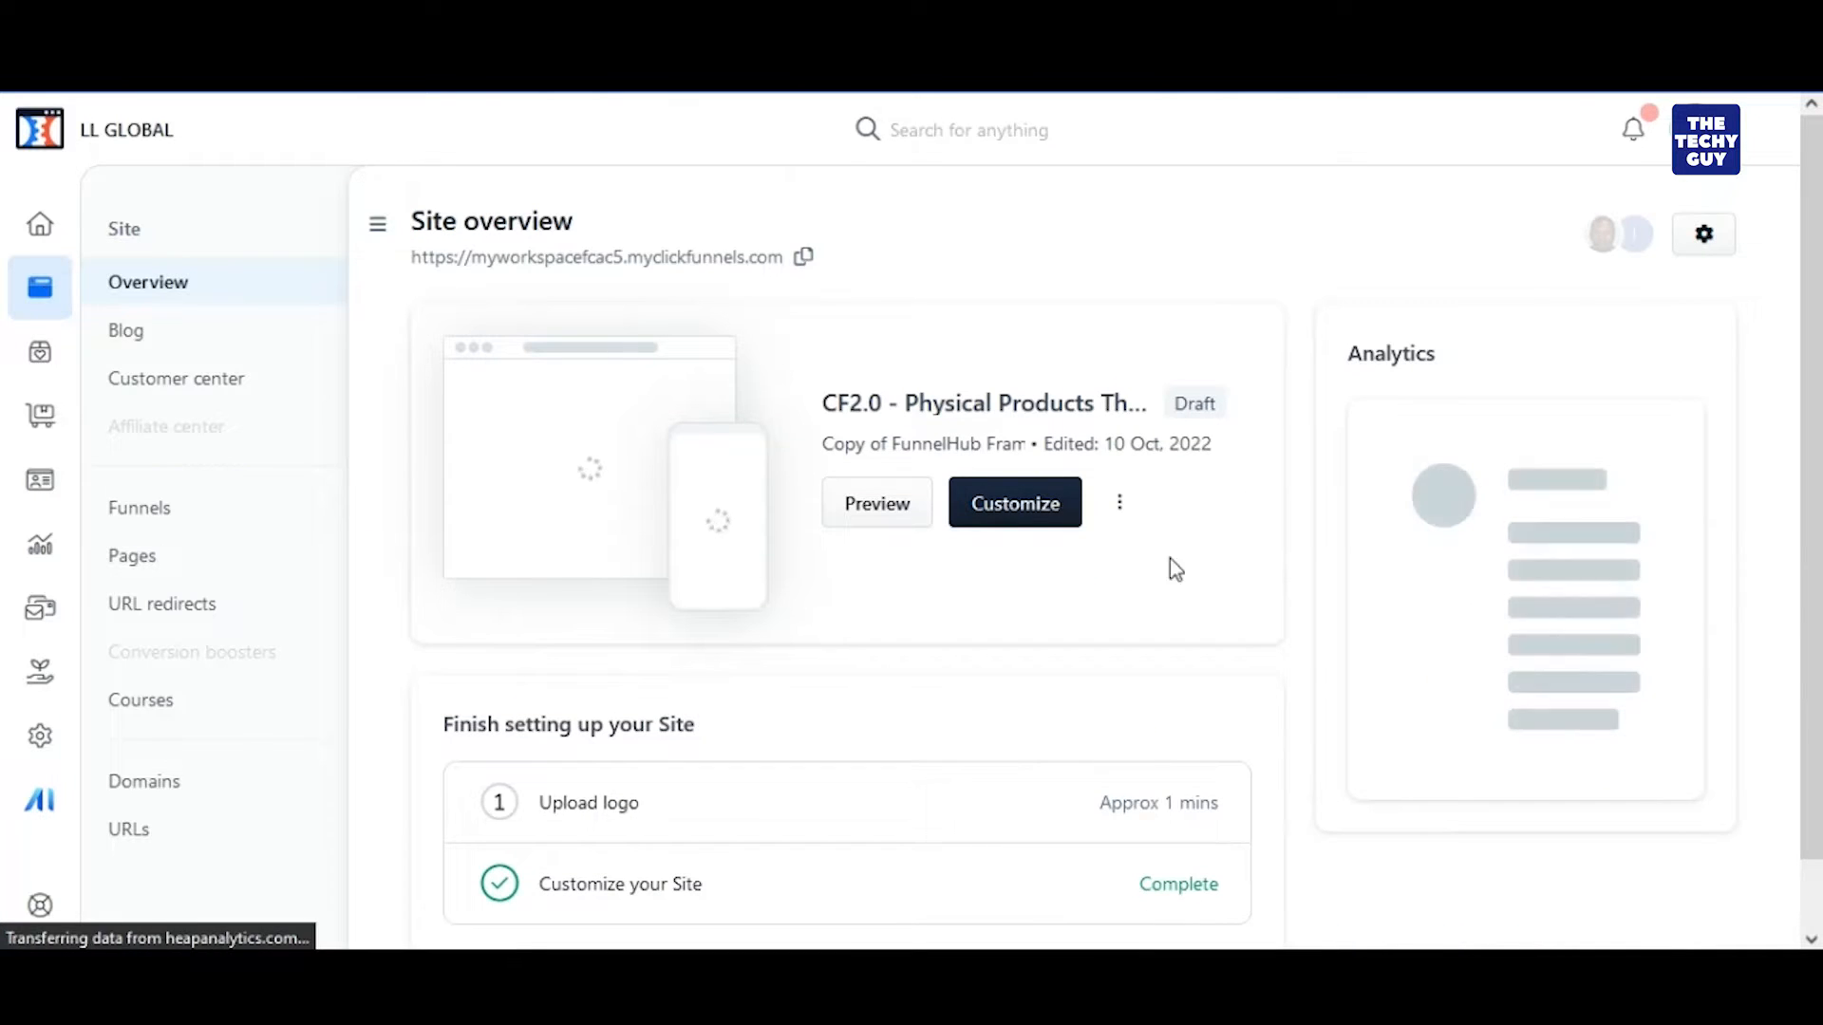
left_click(1028, 517)
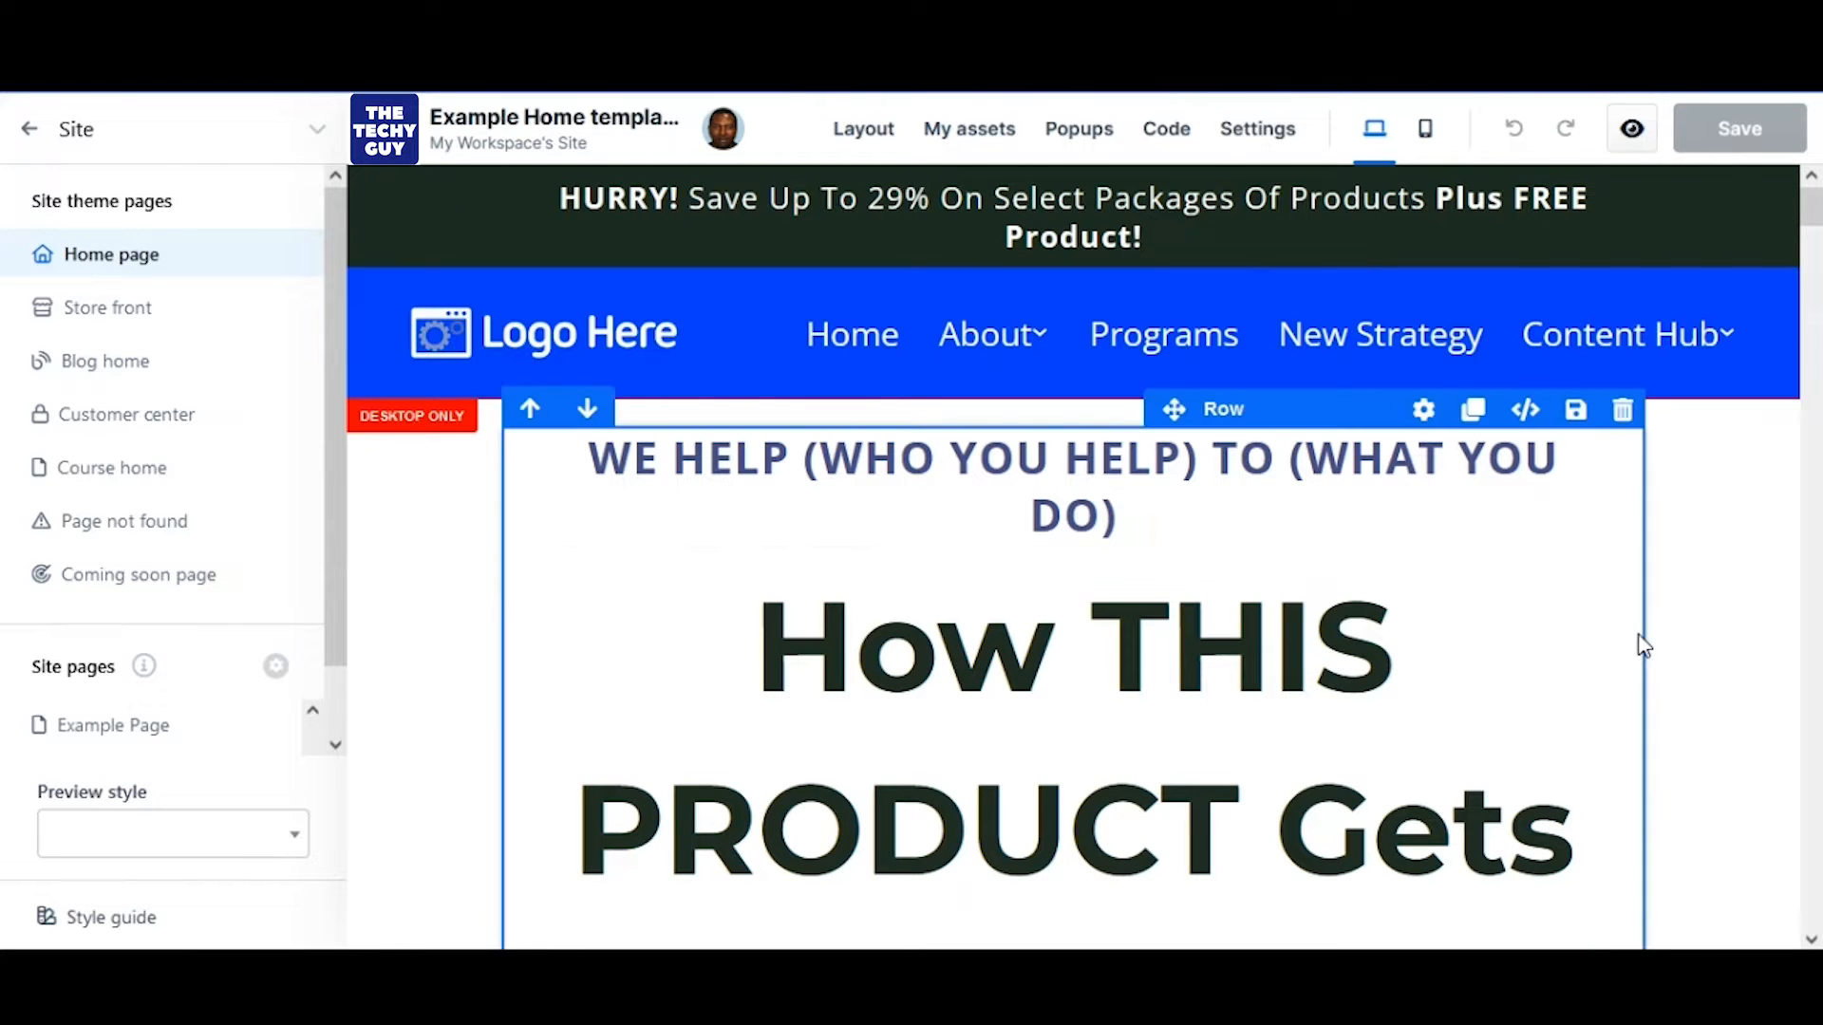
Unlink the Physical Products Nav universal section in the home page header
scroll(1641, 641, "down", 5)
scroll(1642, 645, "down", 7)
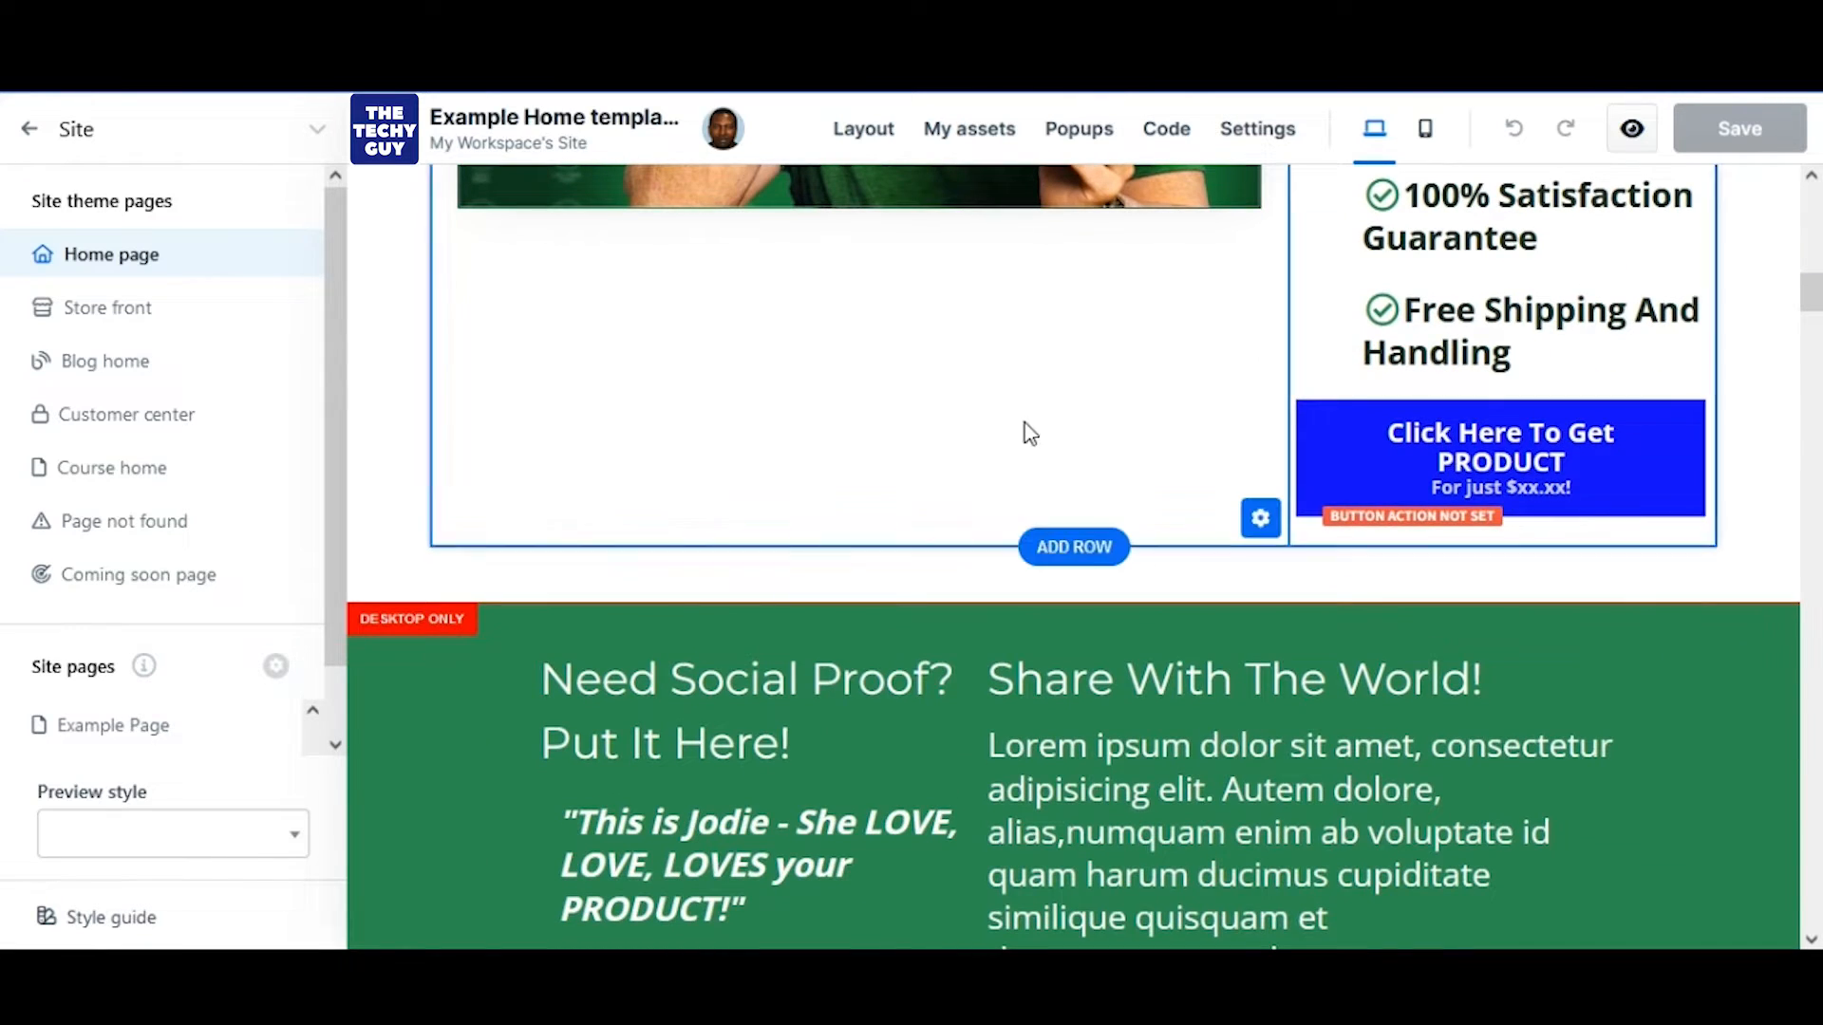
scroll(1026, 431, "up", 4)
scroll(1026, 431, "up", 6)
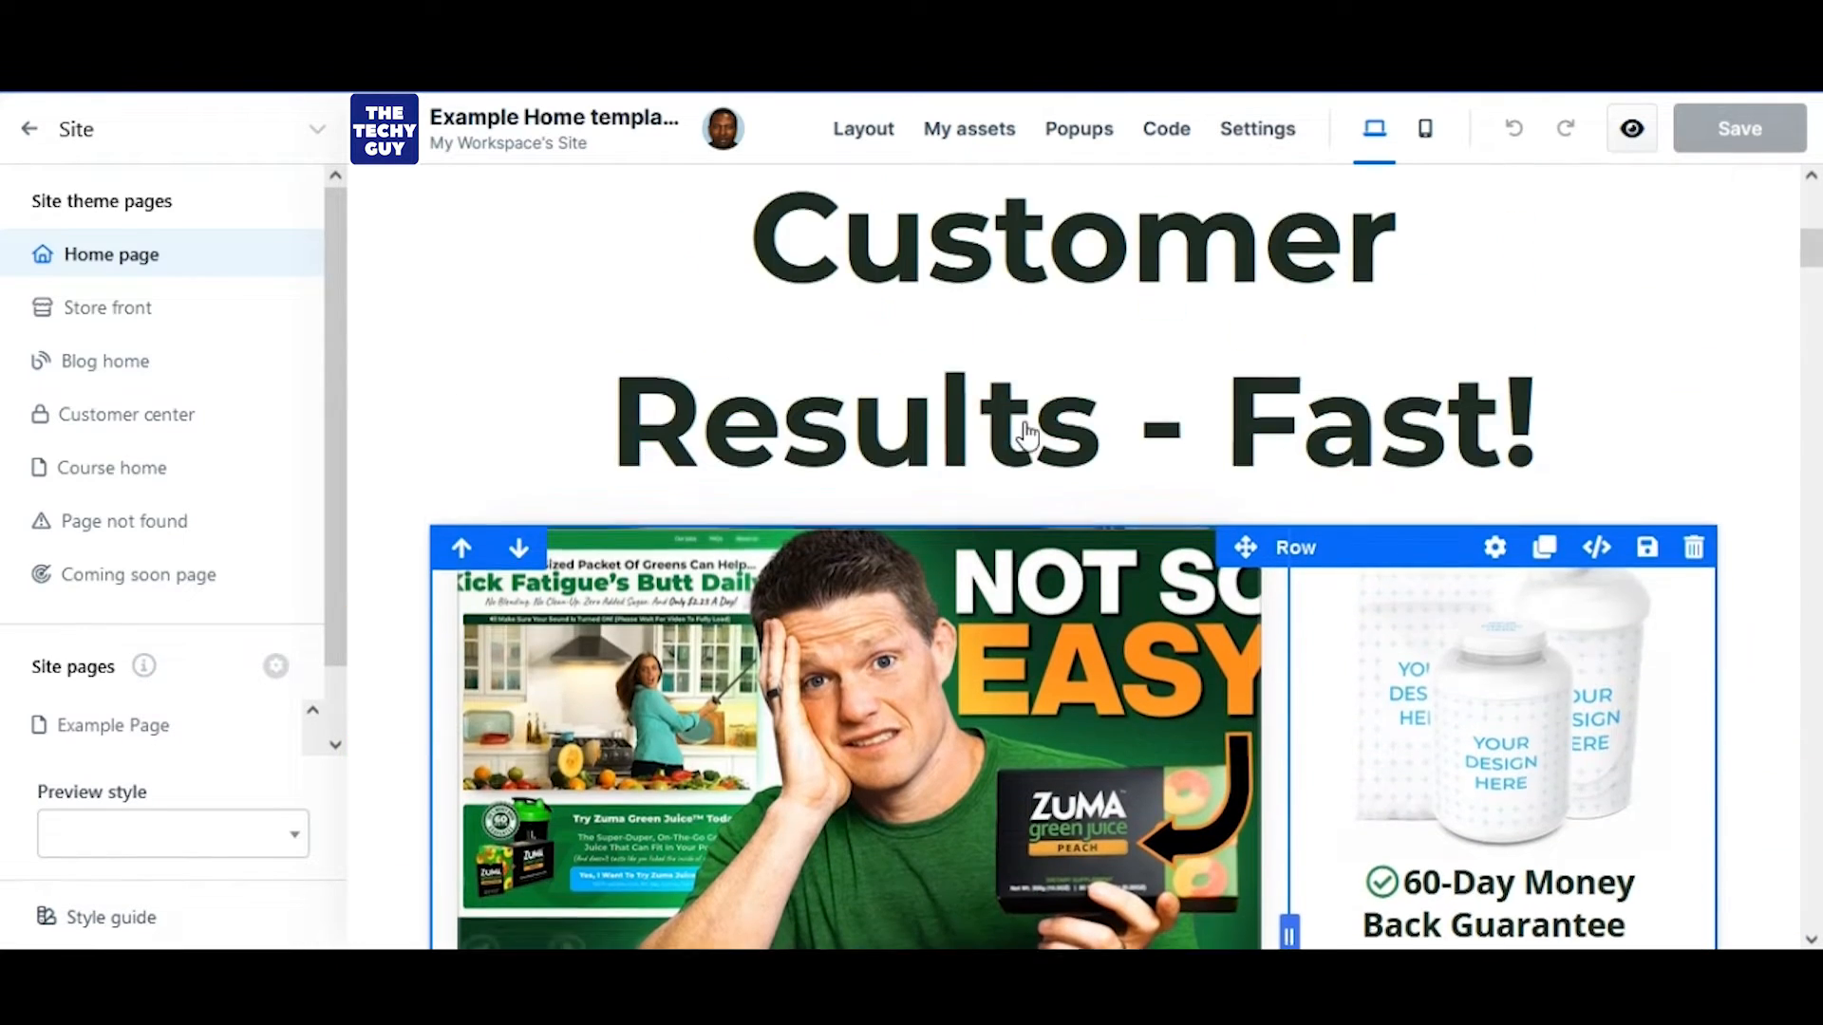
scroll(1025, 431, "up", 5)
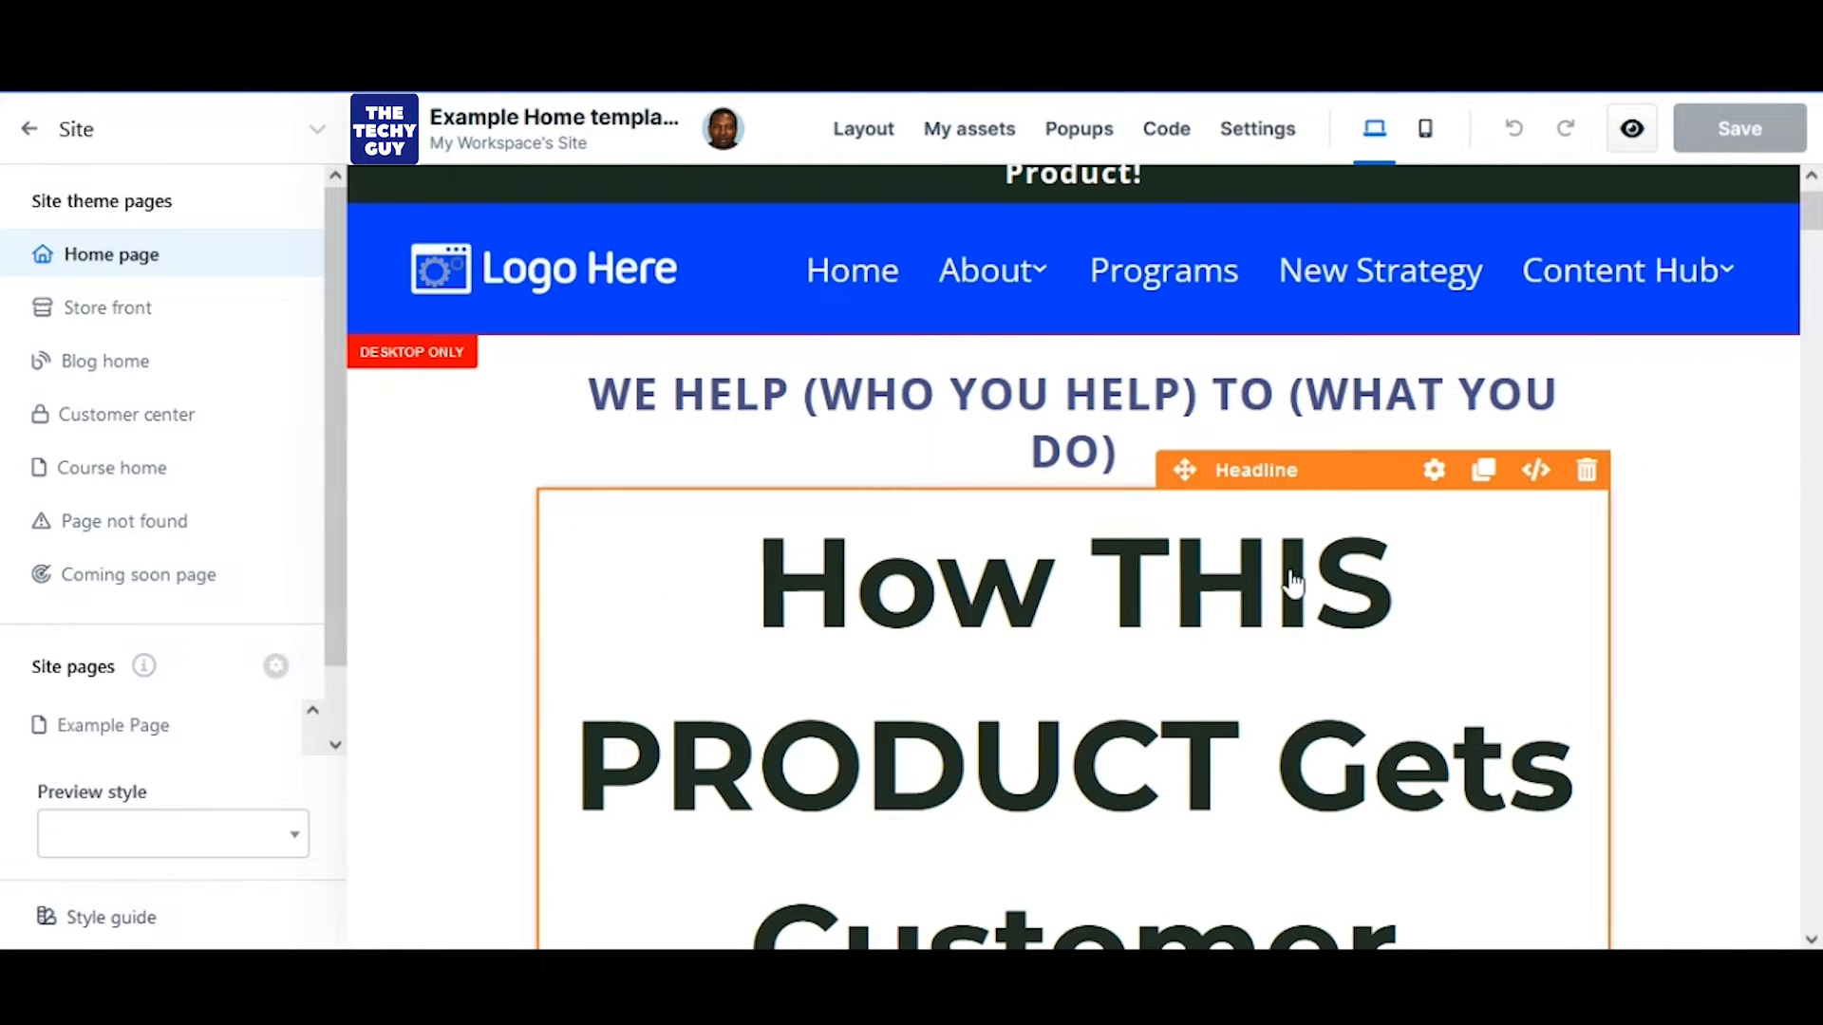
mouse_move(705, 249)
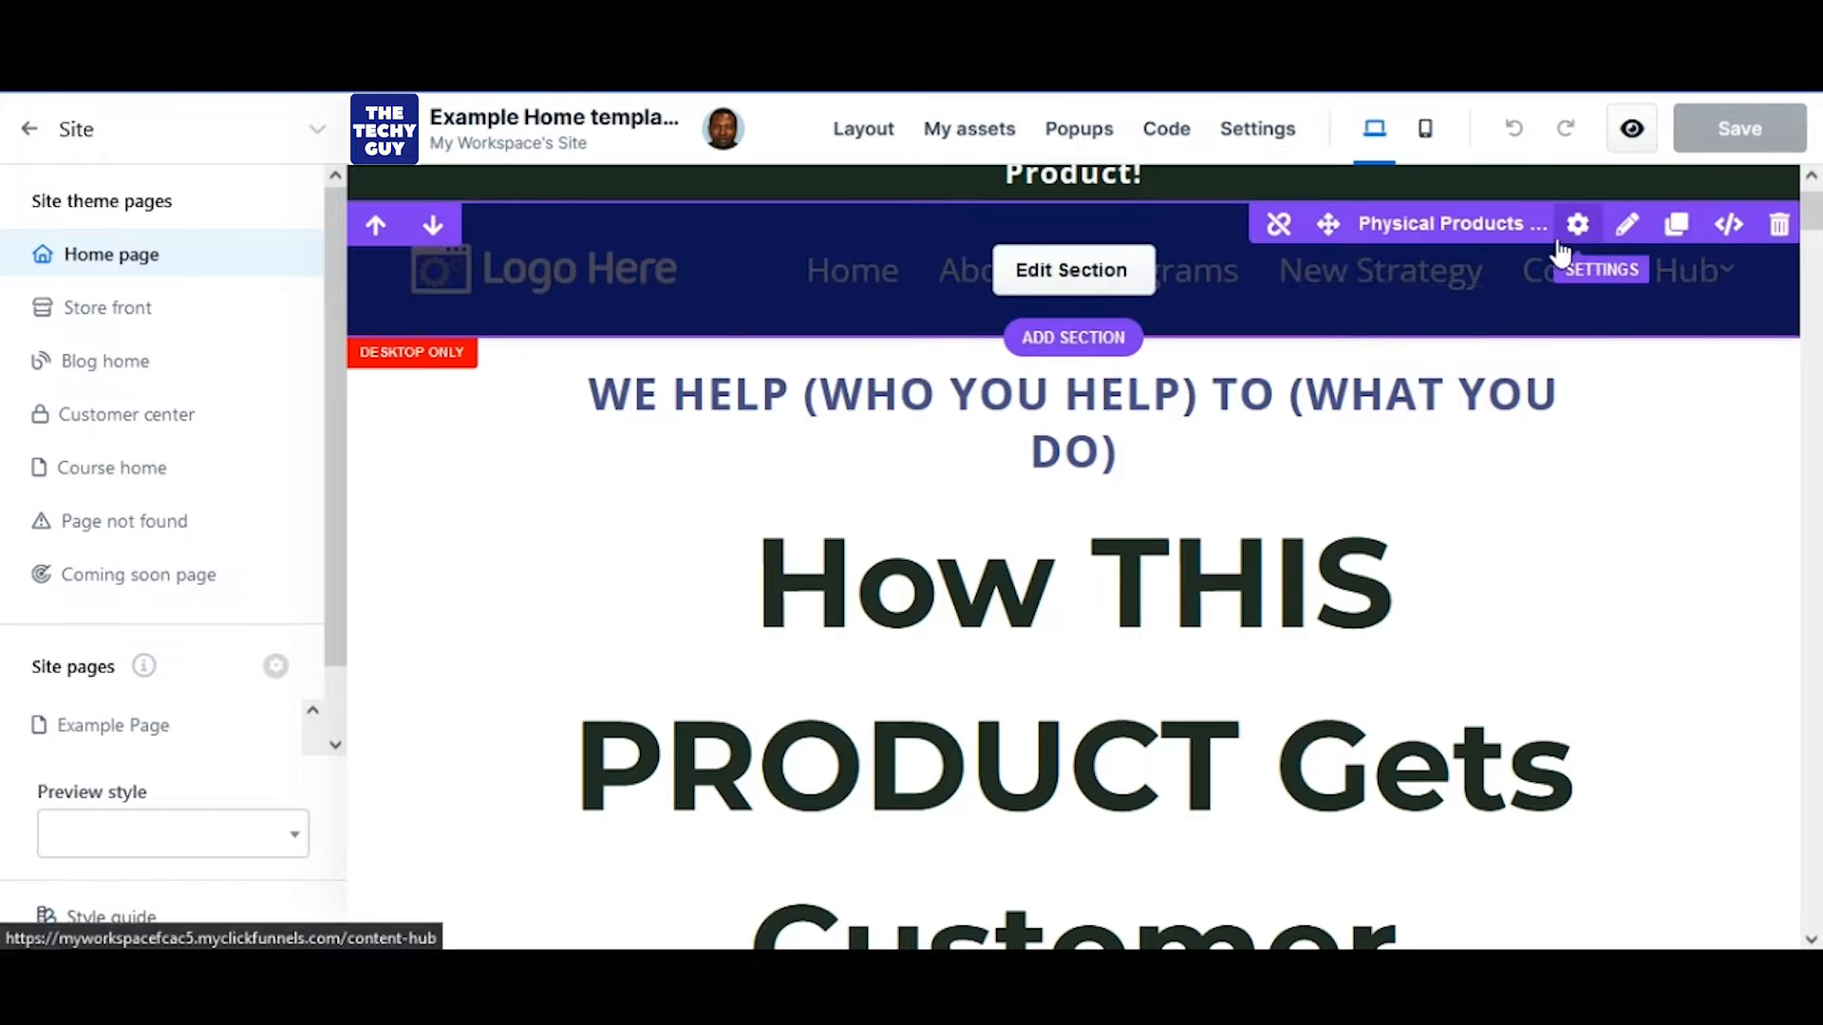
left_click(1579, 226)
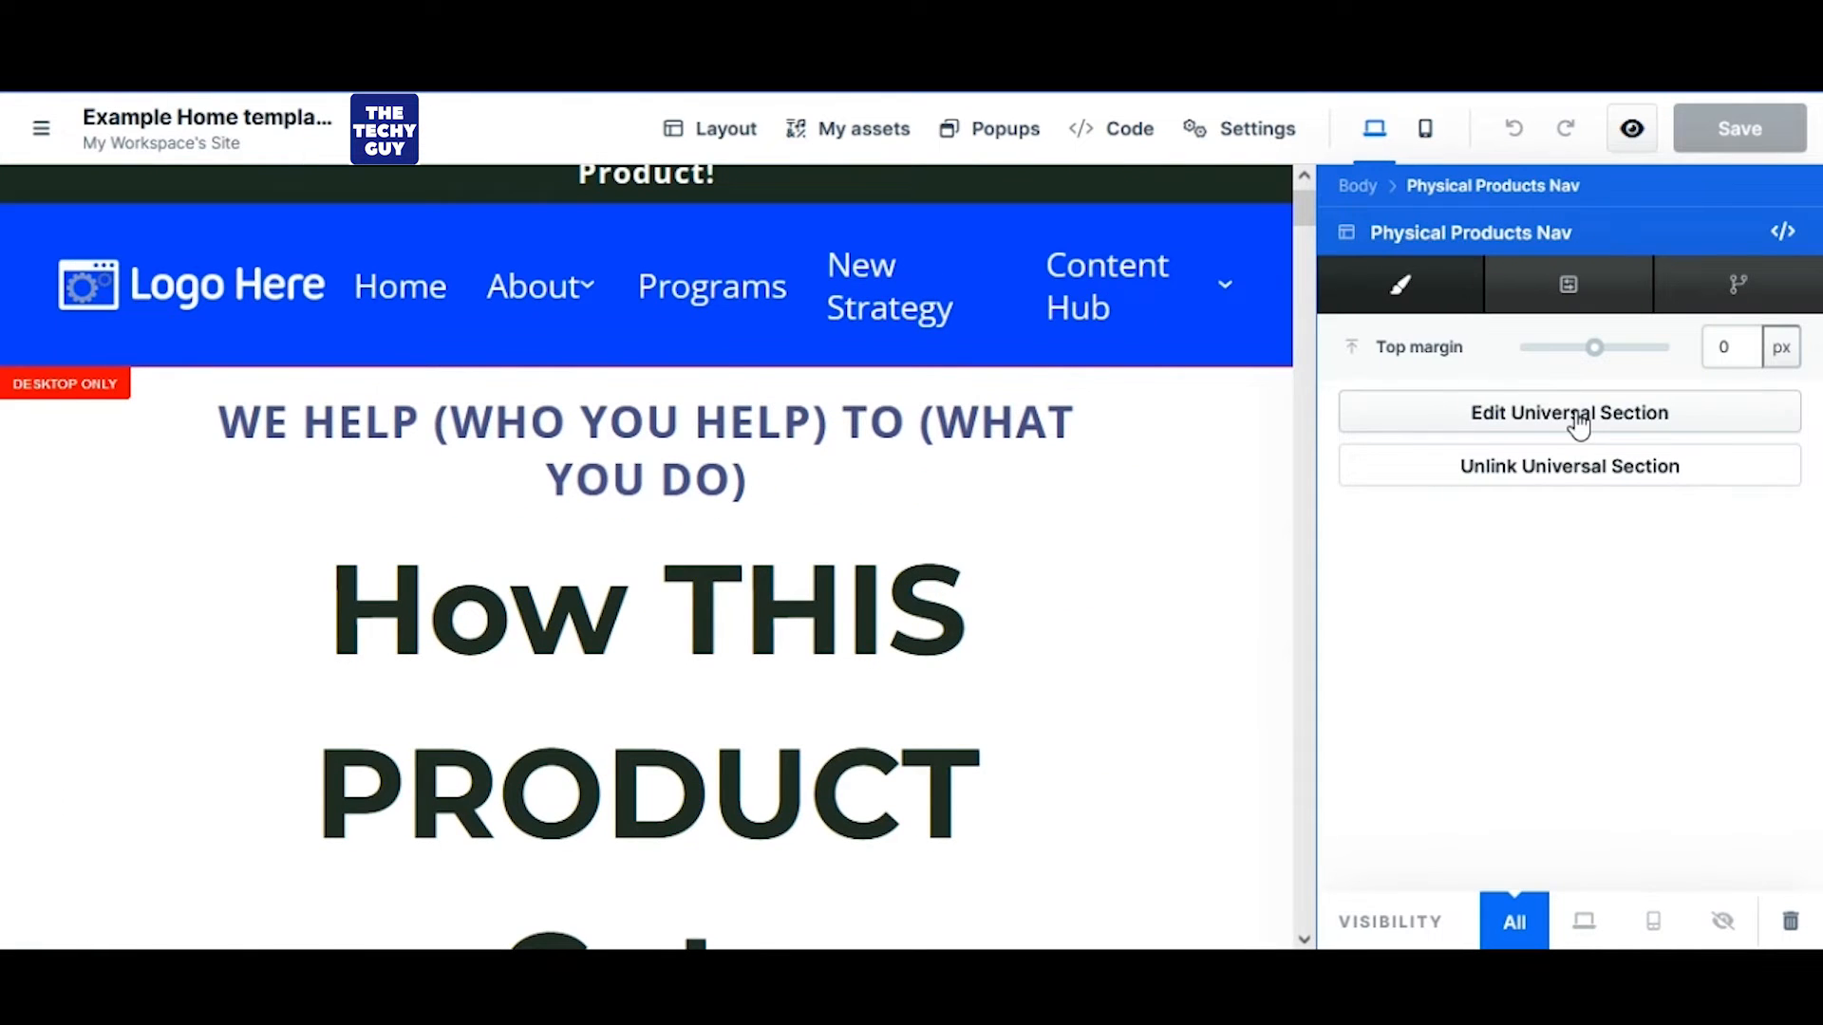
left_click(1538, 475)
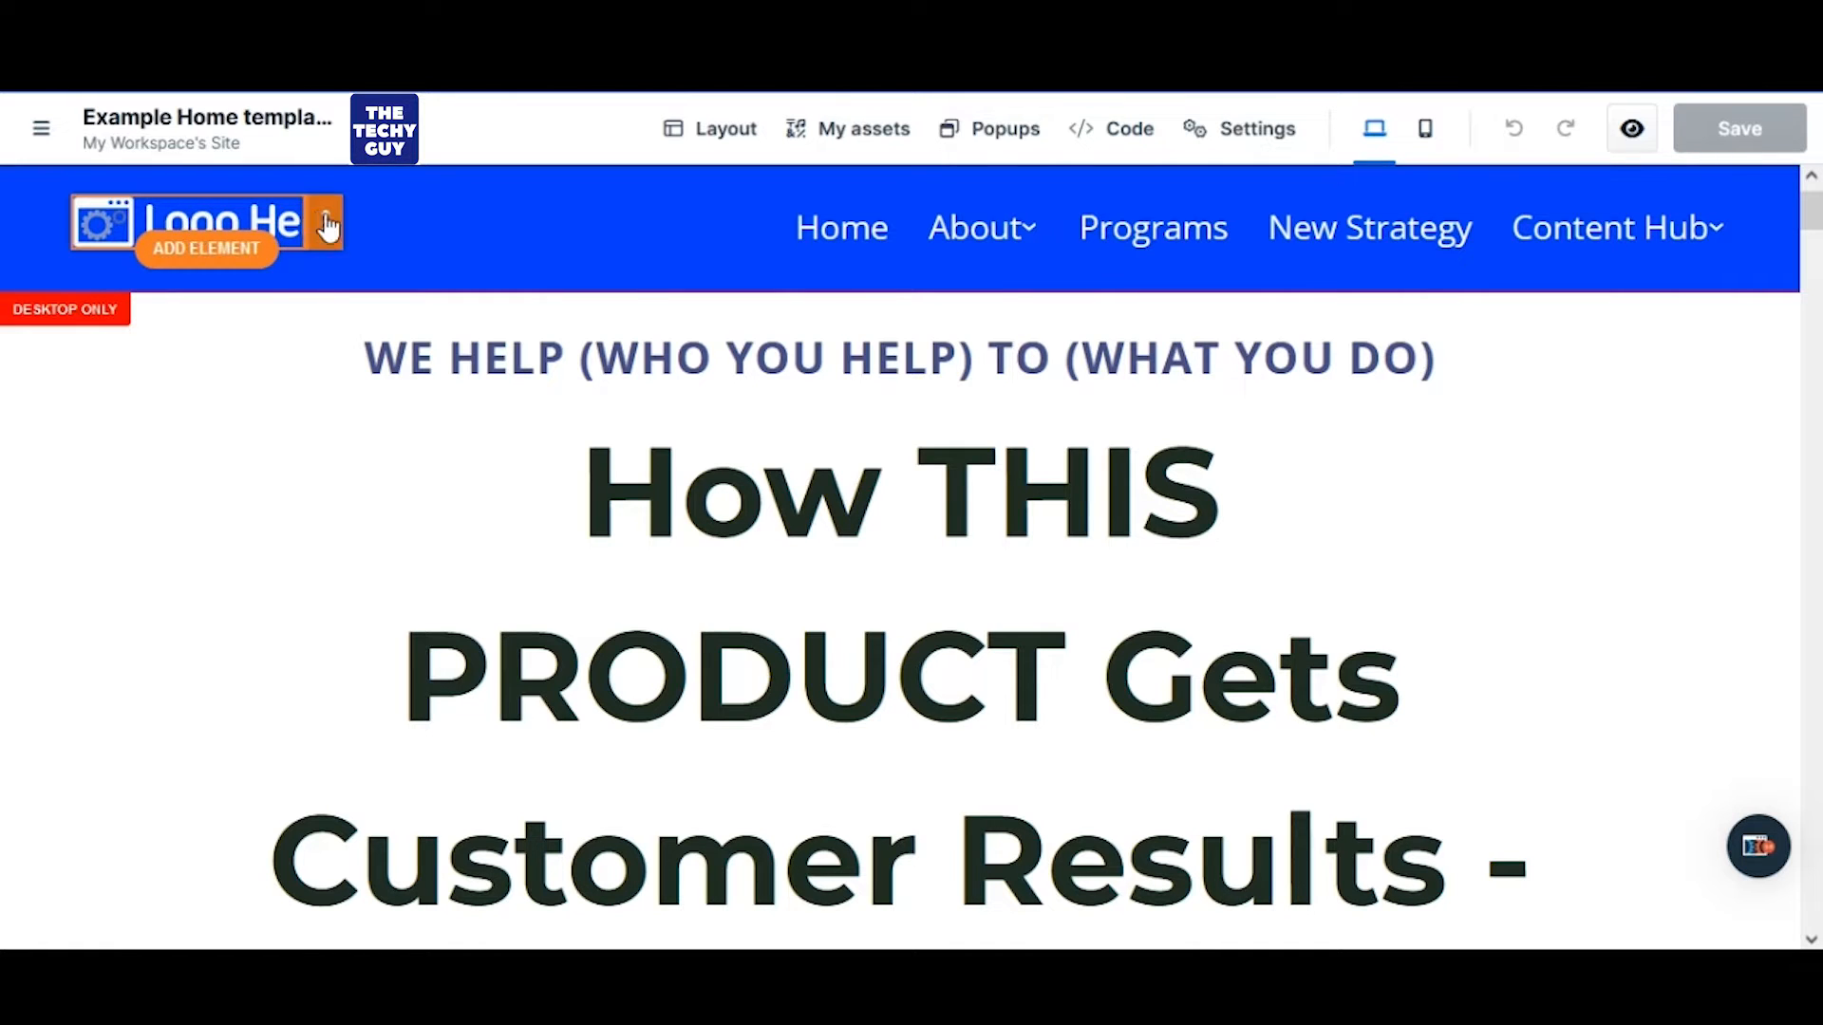
Replace the placeholder logo in the header navigation with the Blands hair growth moisturizer logo from the image gallery
left_click(327, 226)
left_click(237, 276)
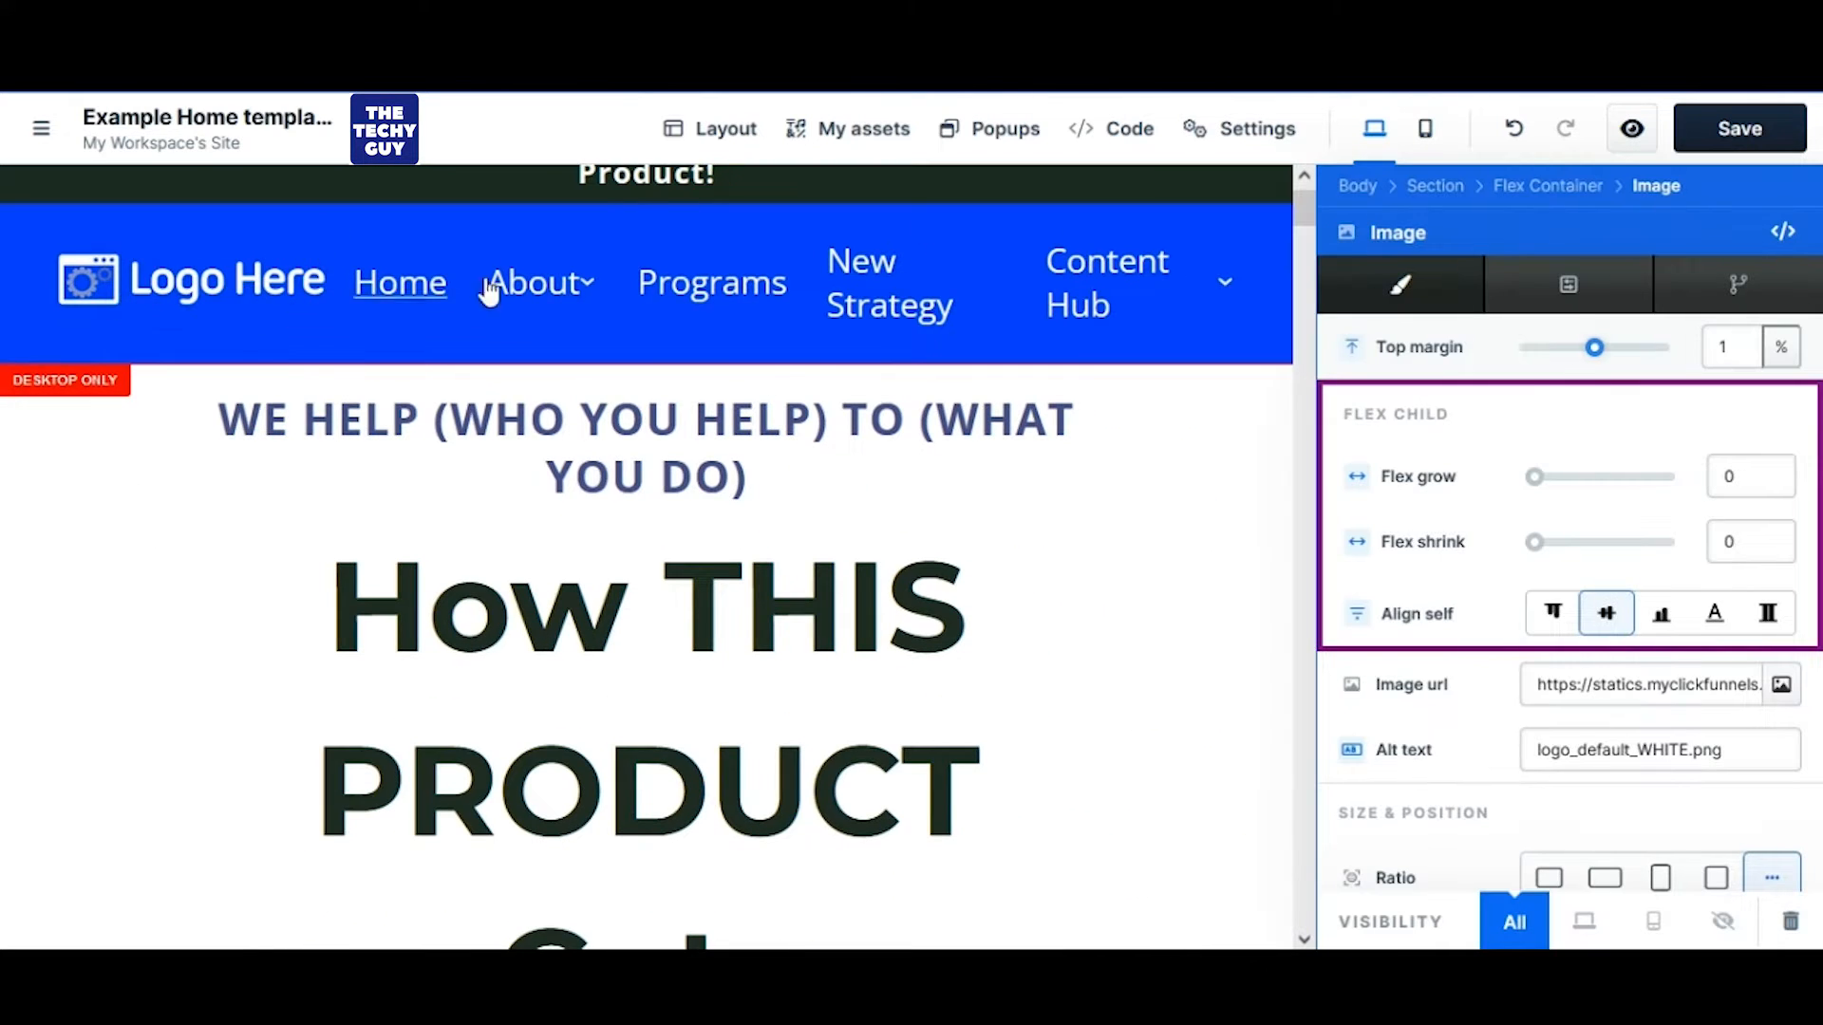
scroll(1627, 582, "down", 10)
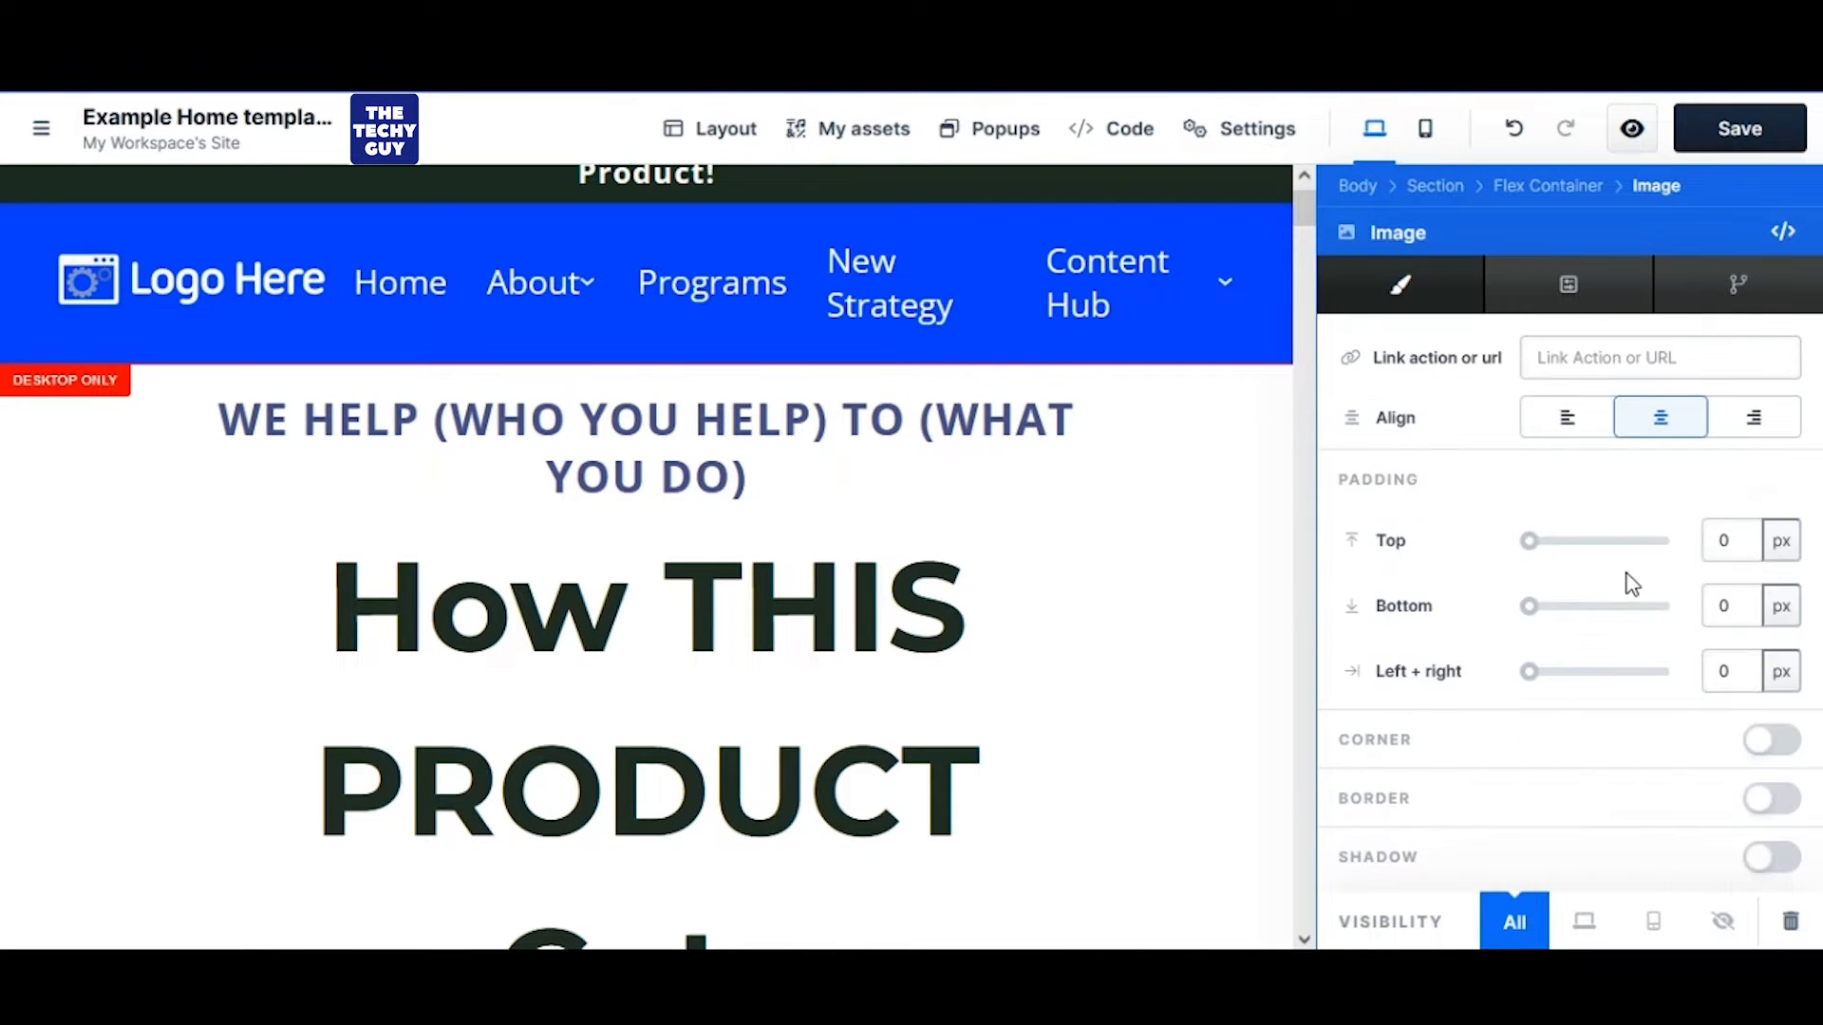
scroll(1627, 582, "up", 9)
scroll(1627, 582, "up", 1)
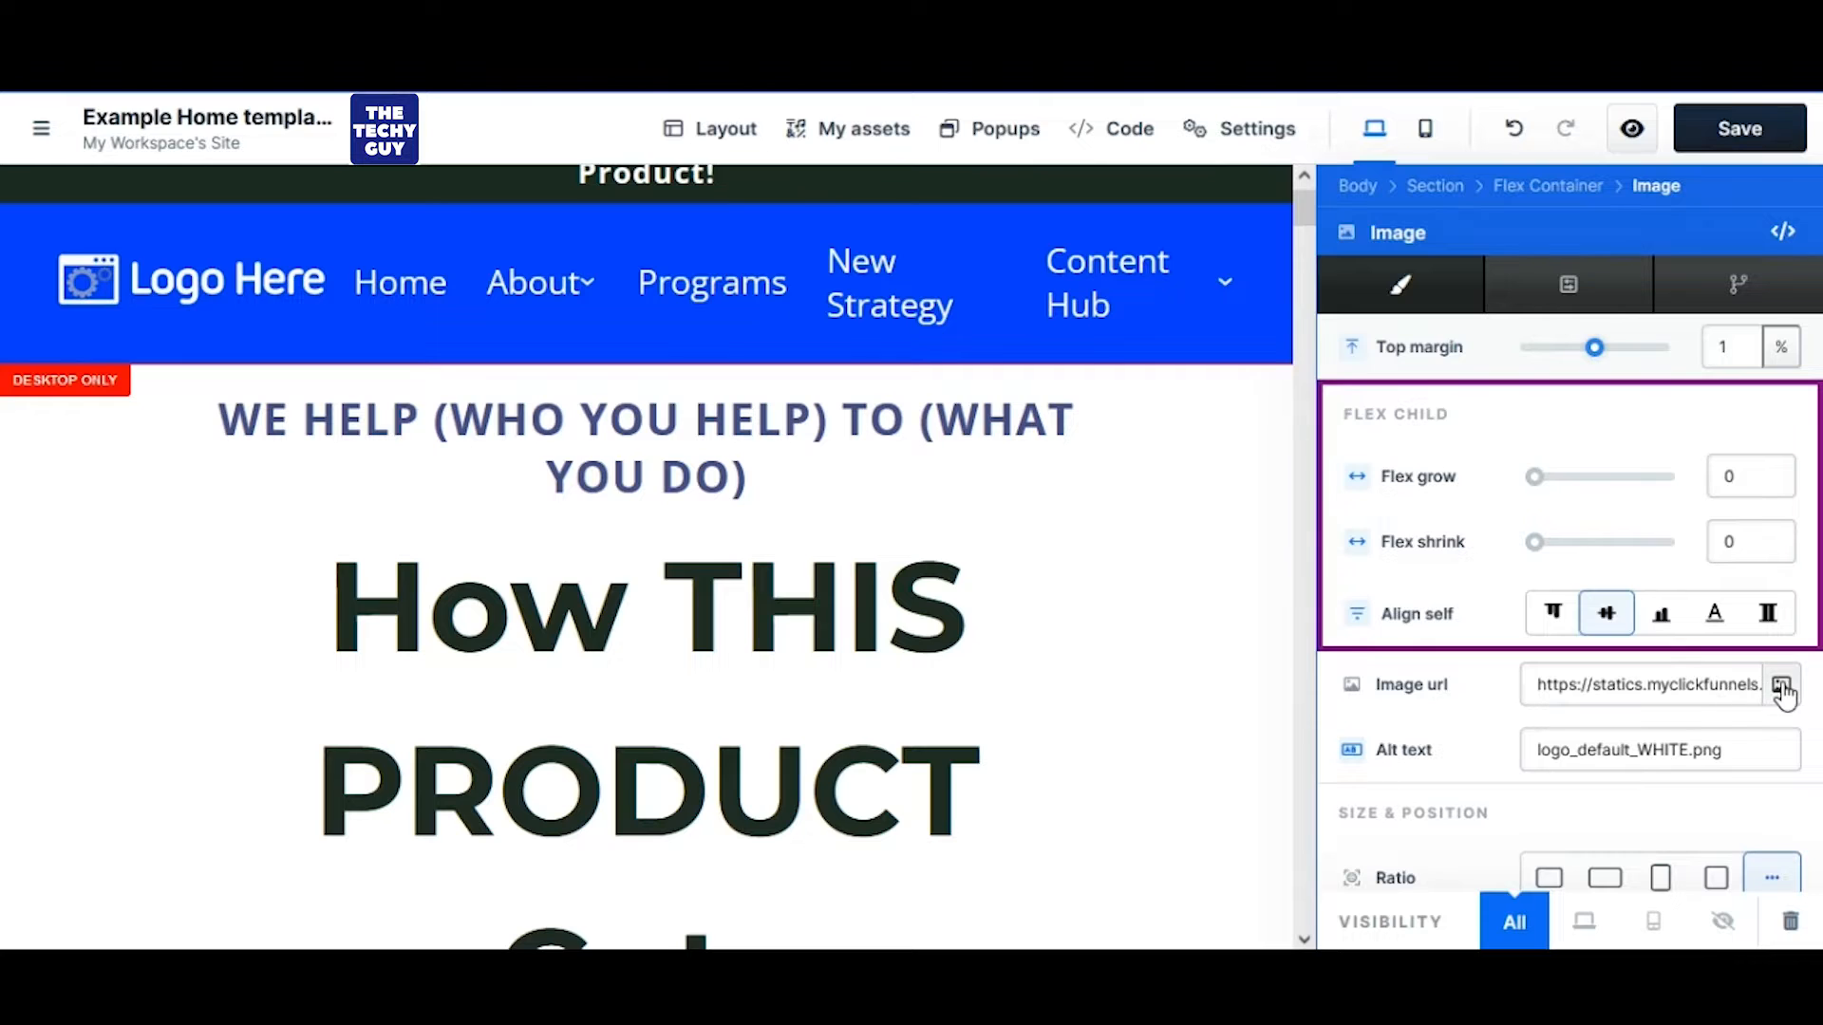
left_click(1781, 687)
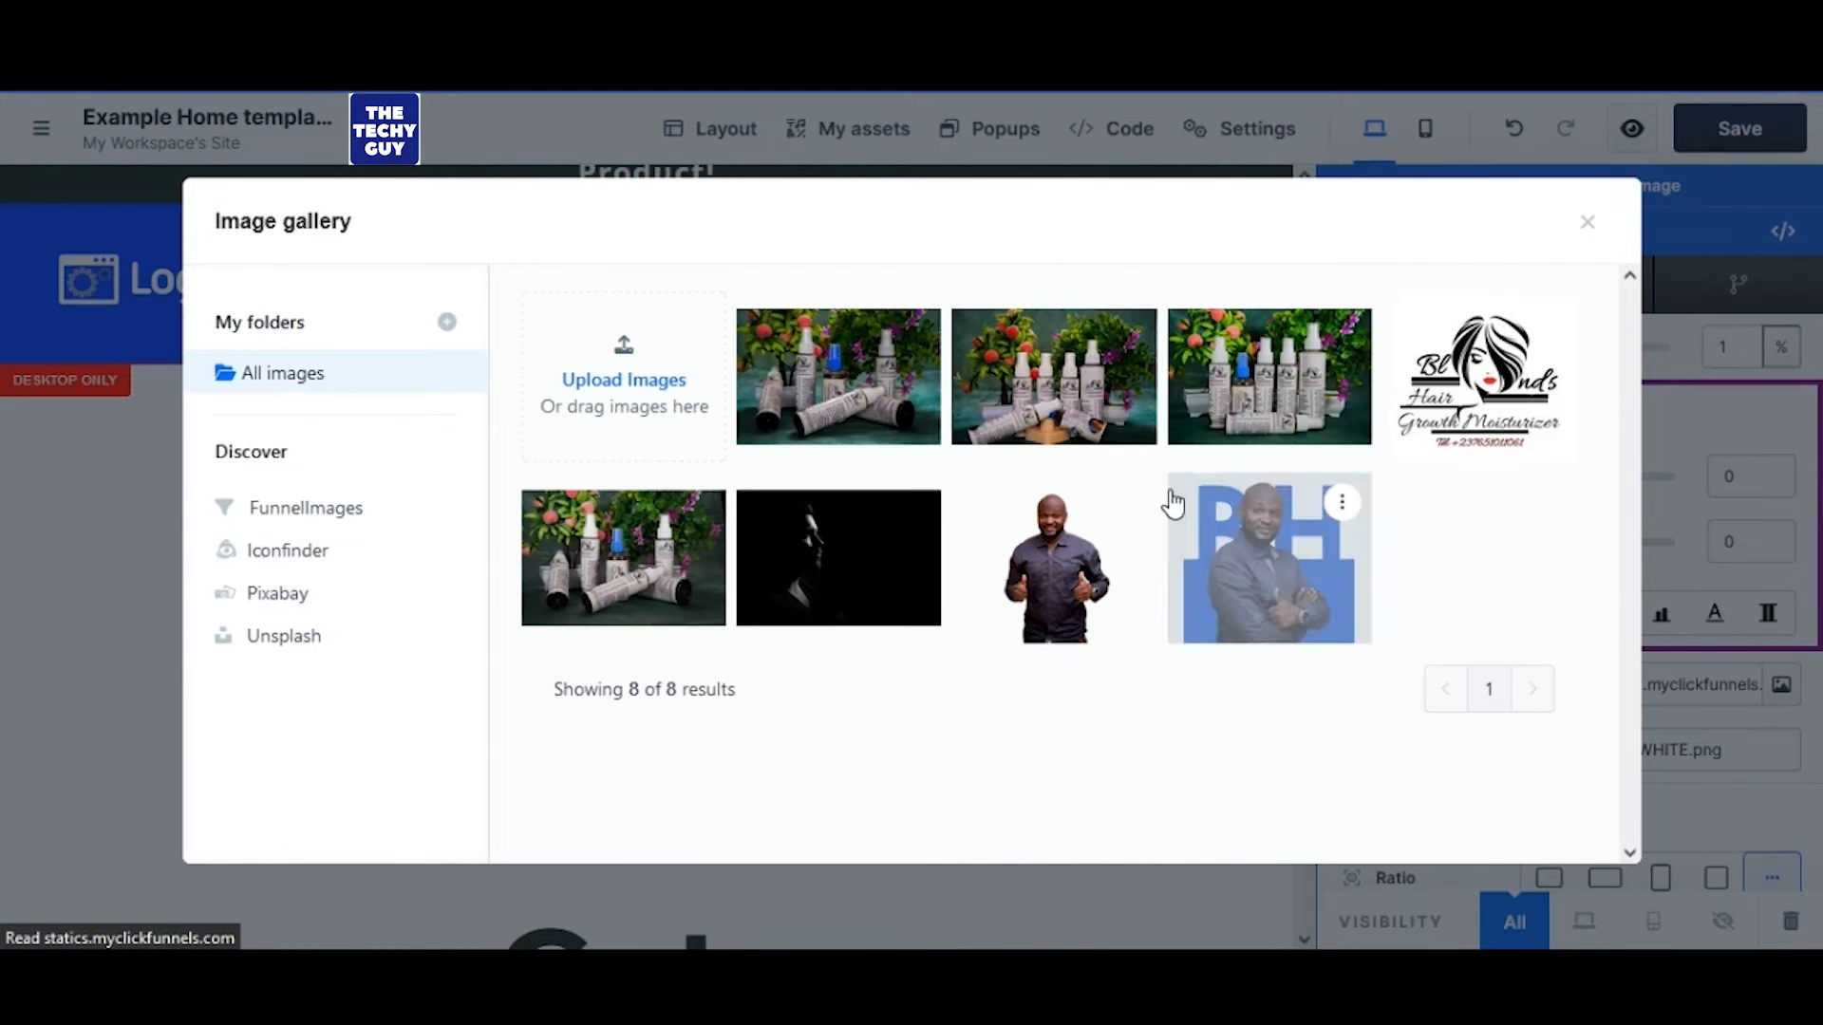
left_click(1472, 380)
left_click(245, 334)
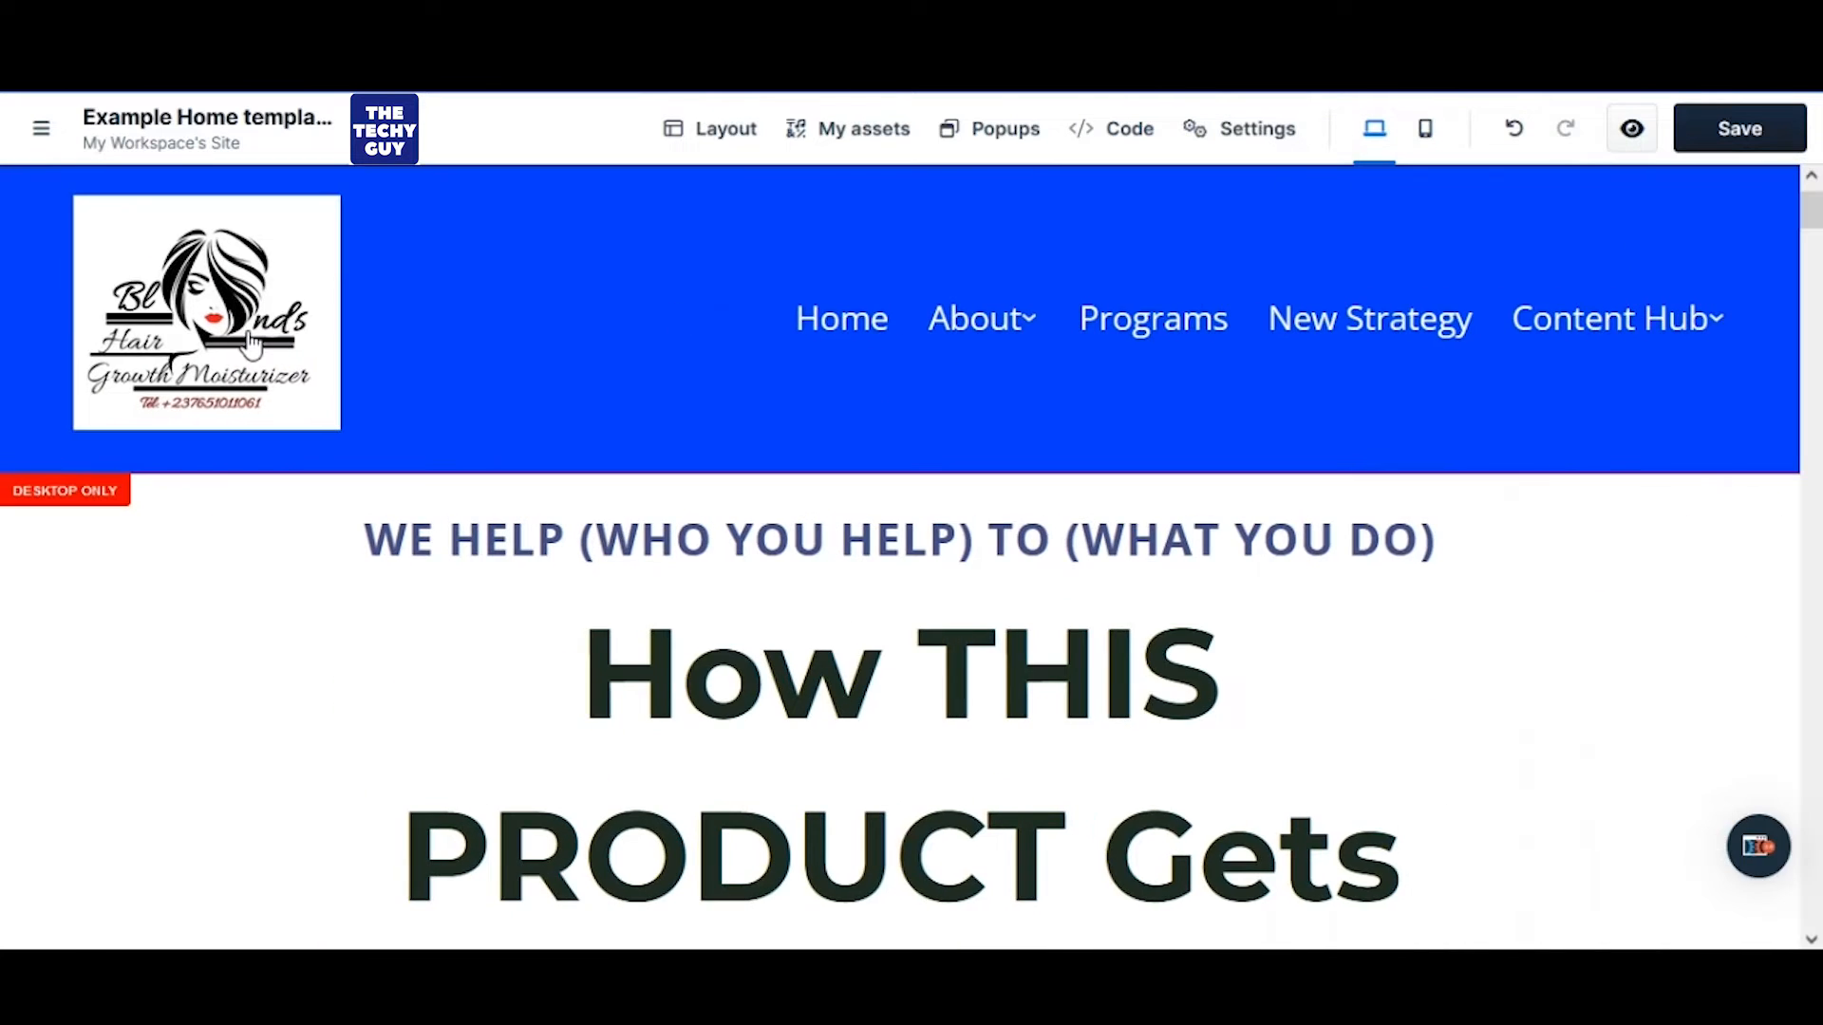
Resize the header logo to an image width of 102 px and an image height of 82 px
left_click(324, 220)
left_click(237, 276)
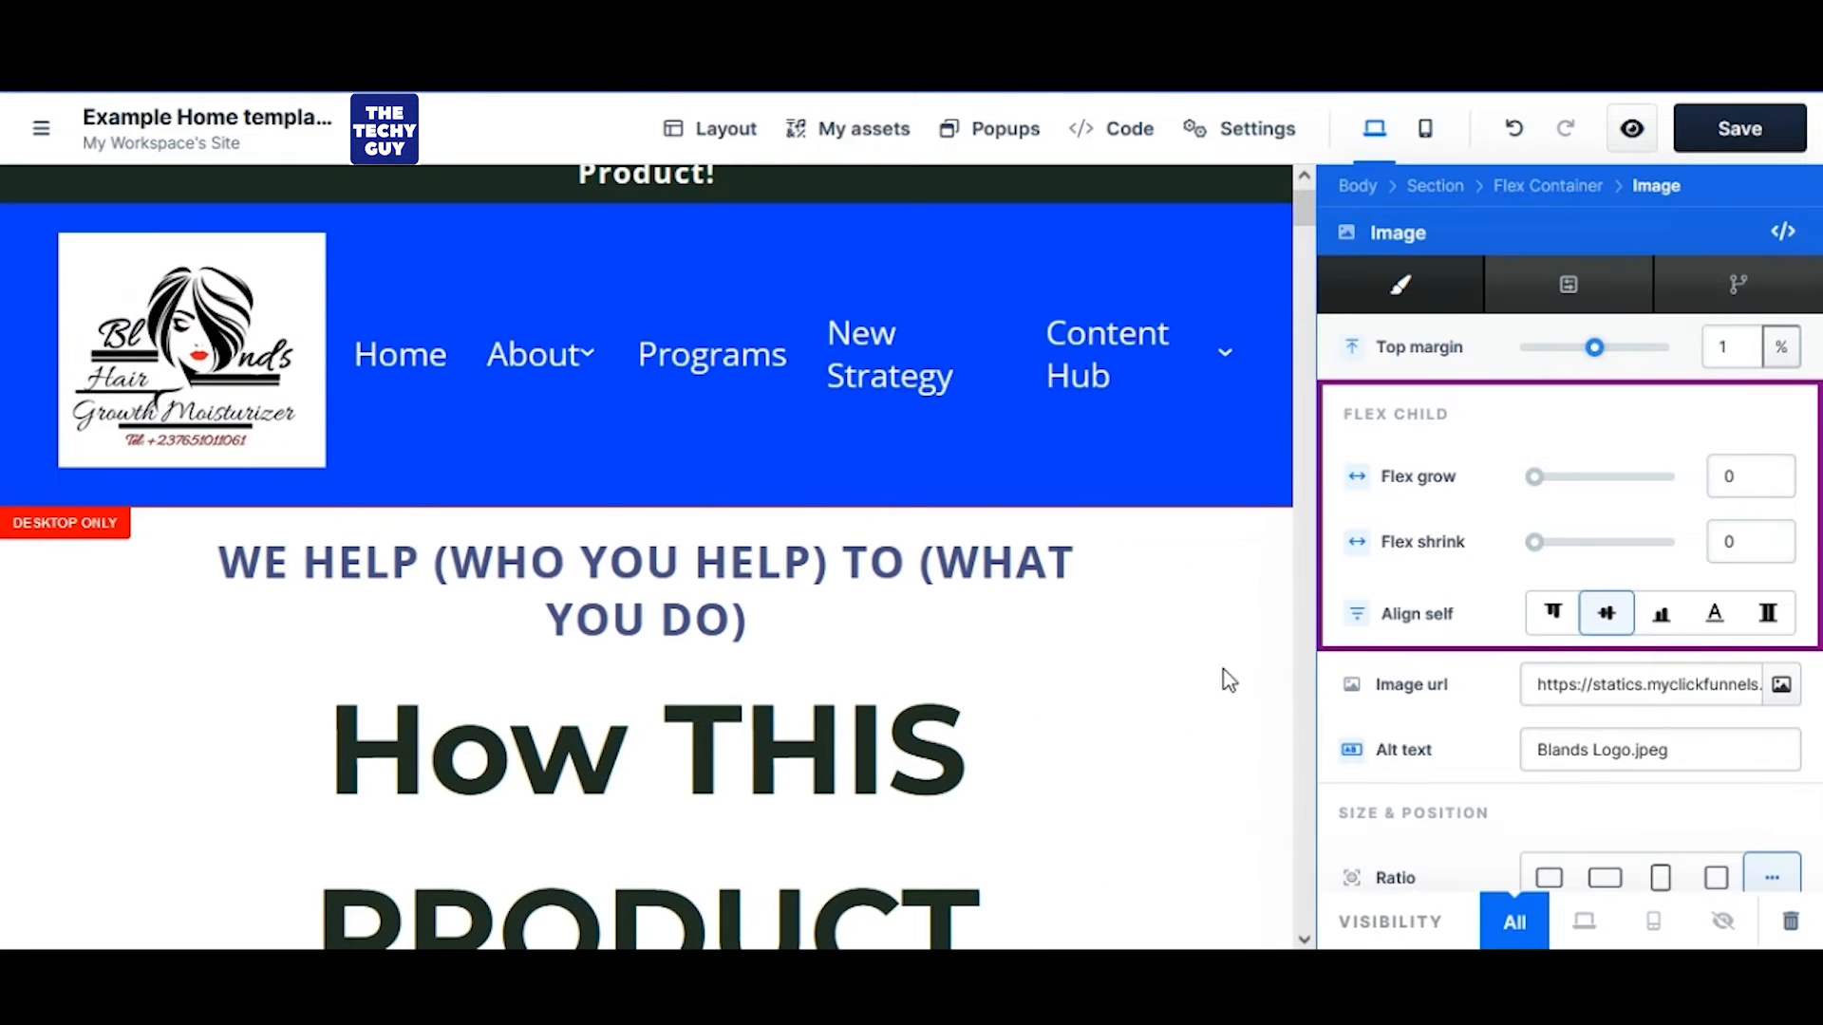
scroll(1611, 724, "down", 4)
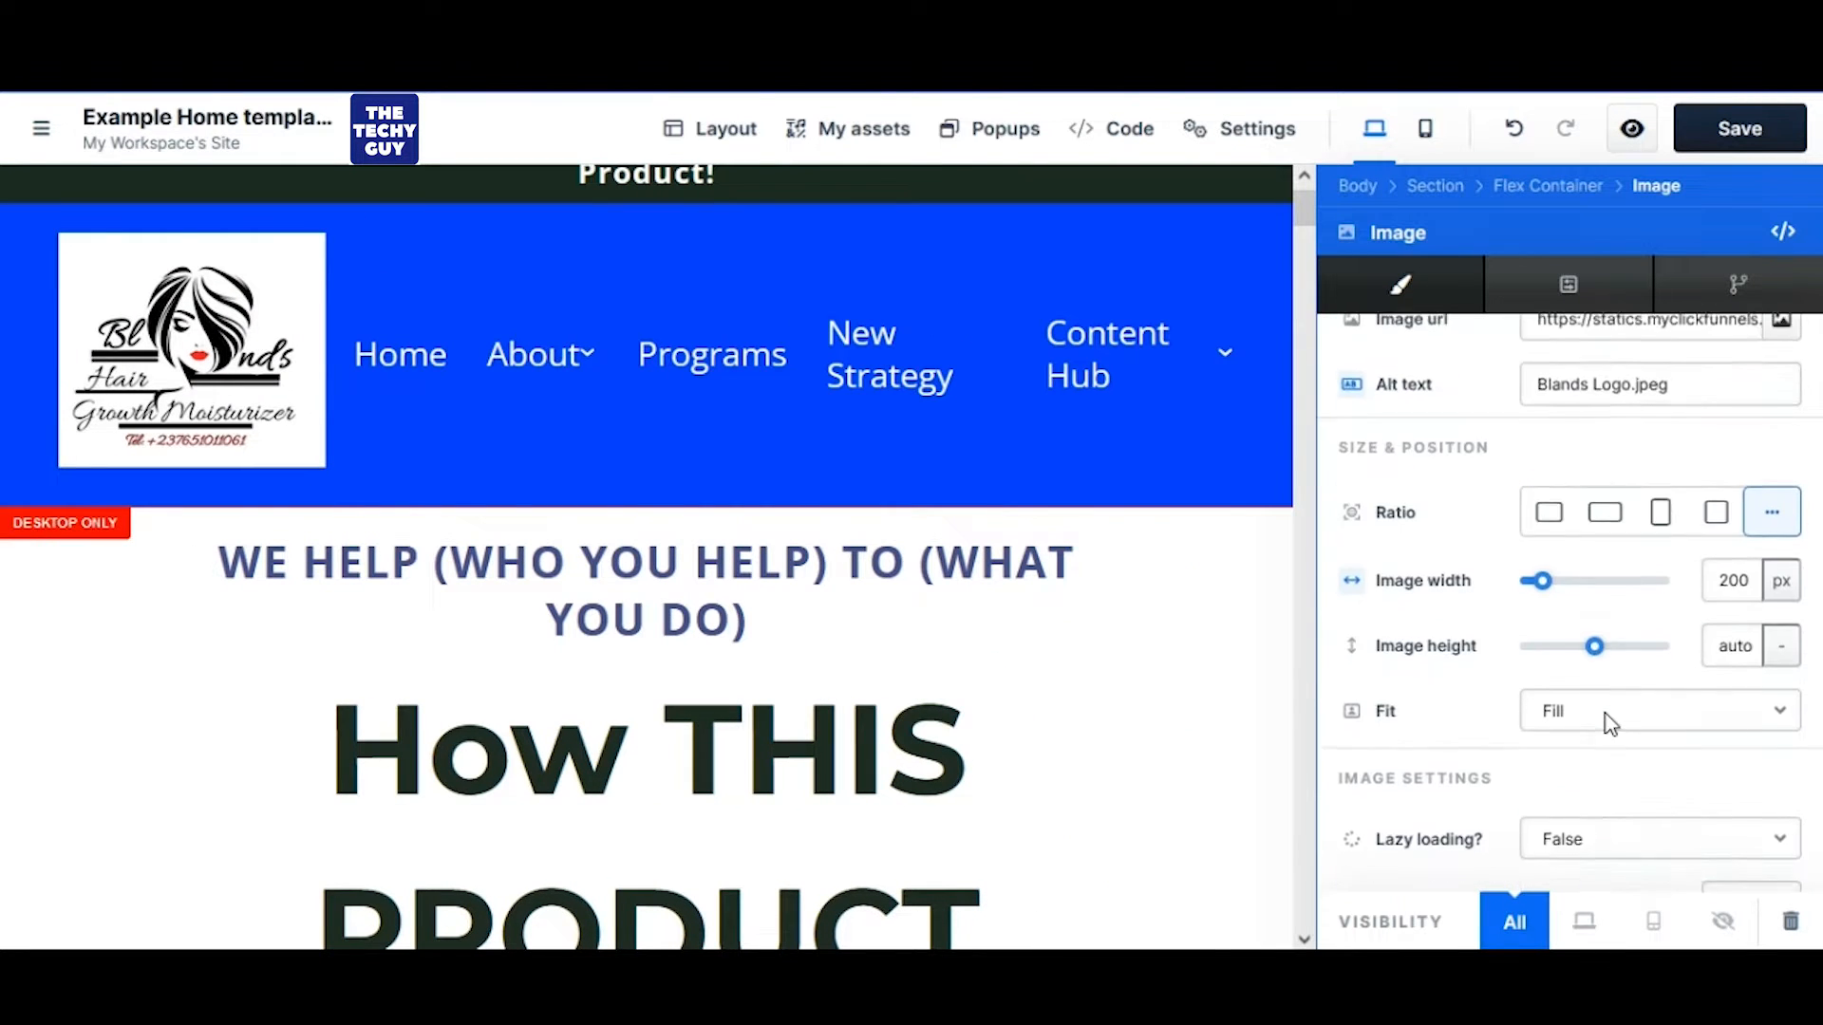
left_click_drag(1538, 595, 1538, 603)
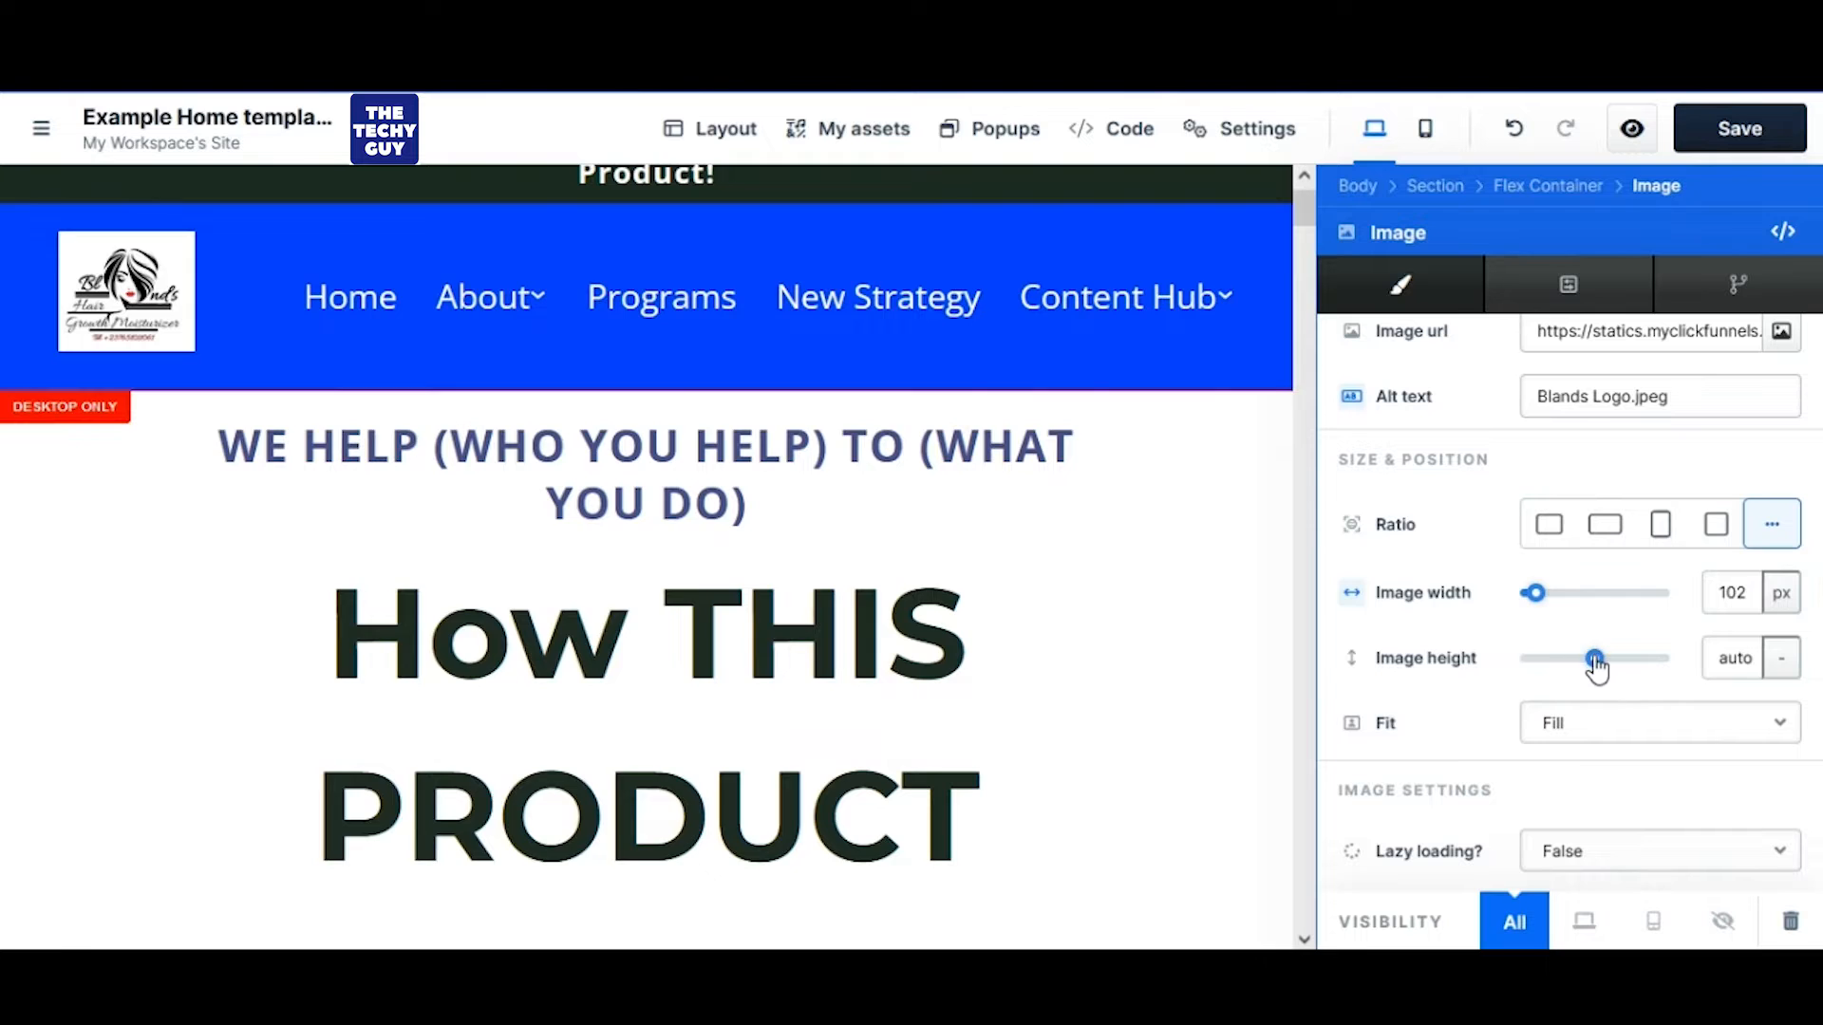
left_click_drag(1595, 658, 1539, 667)
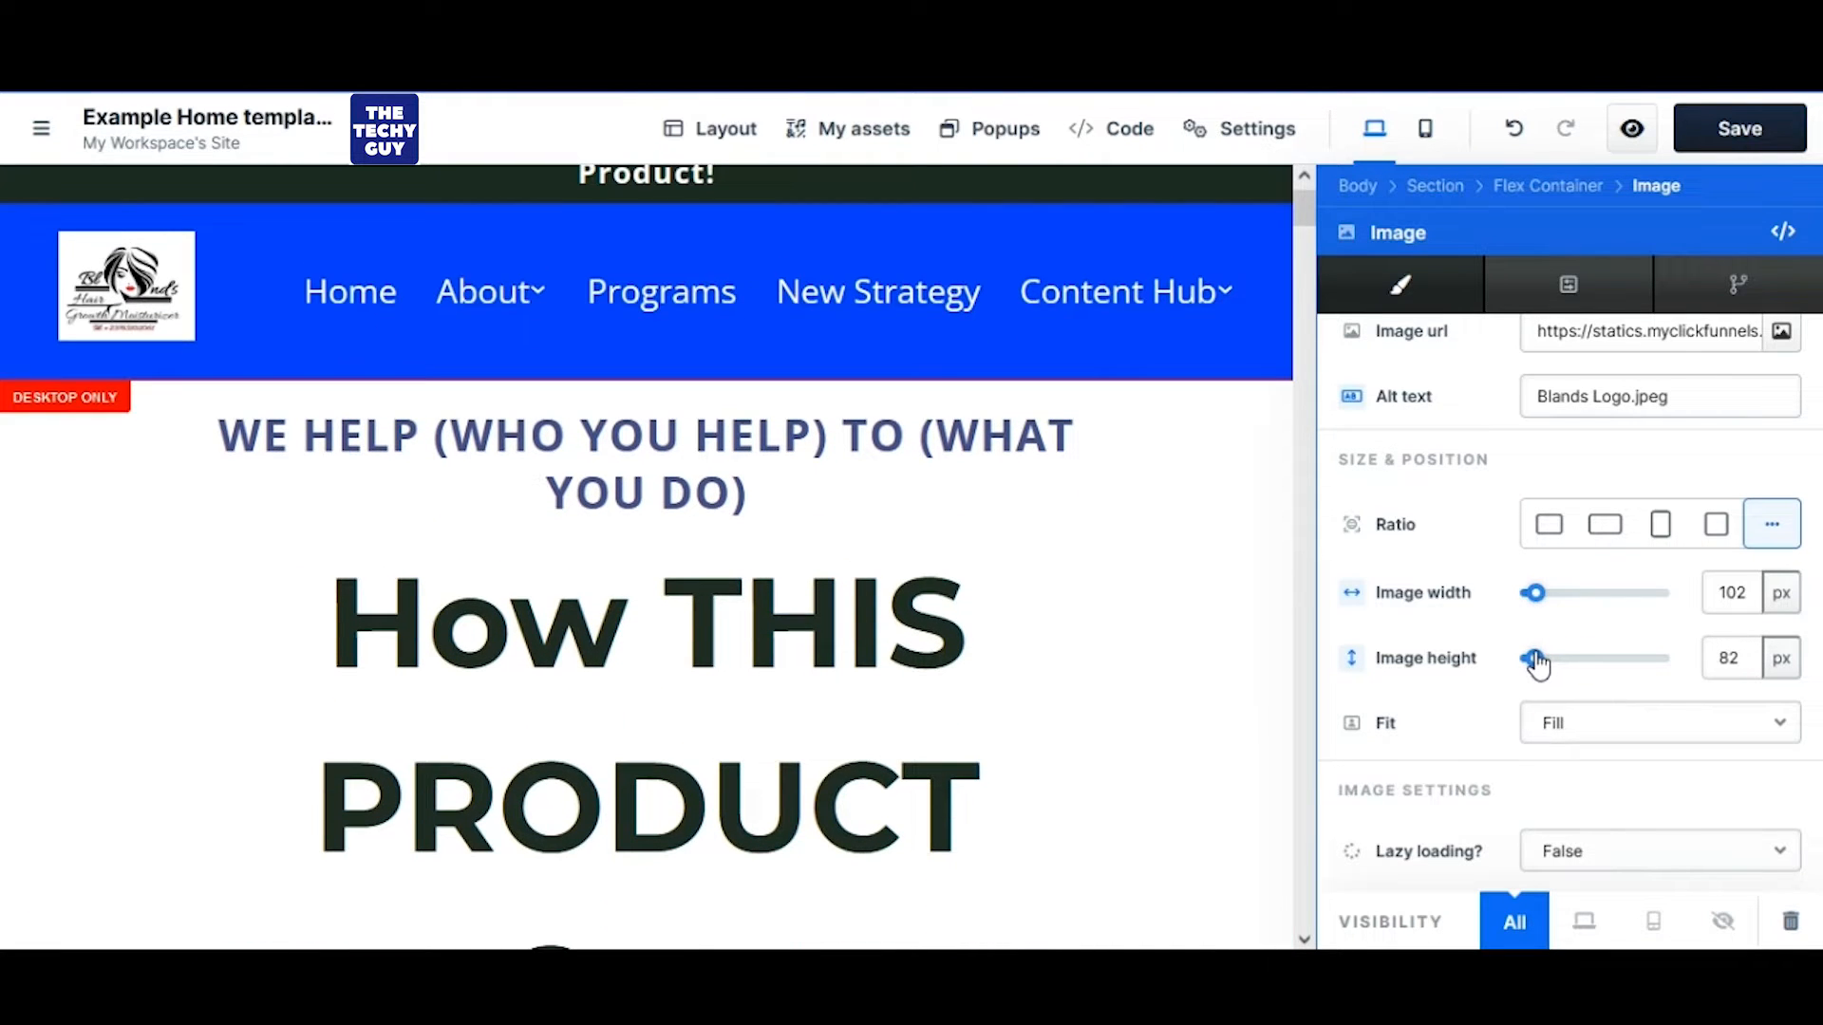
left_click(344, 295)
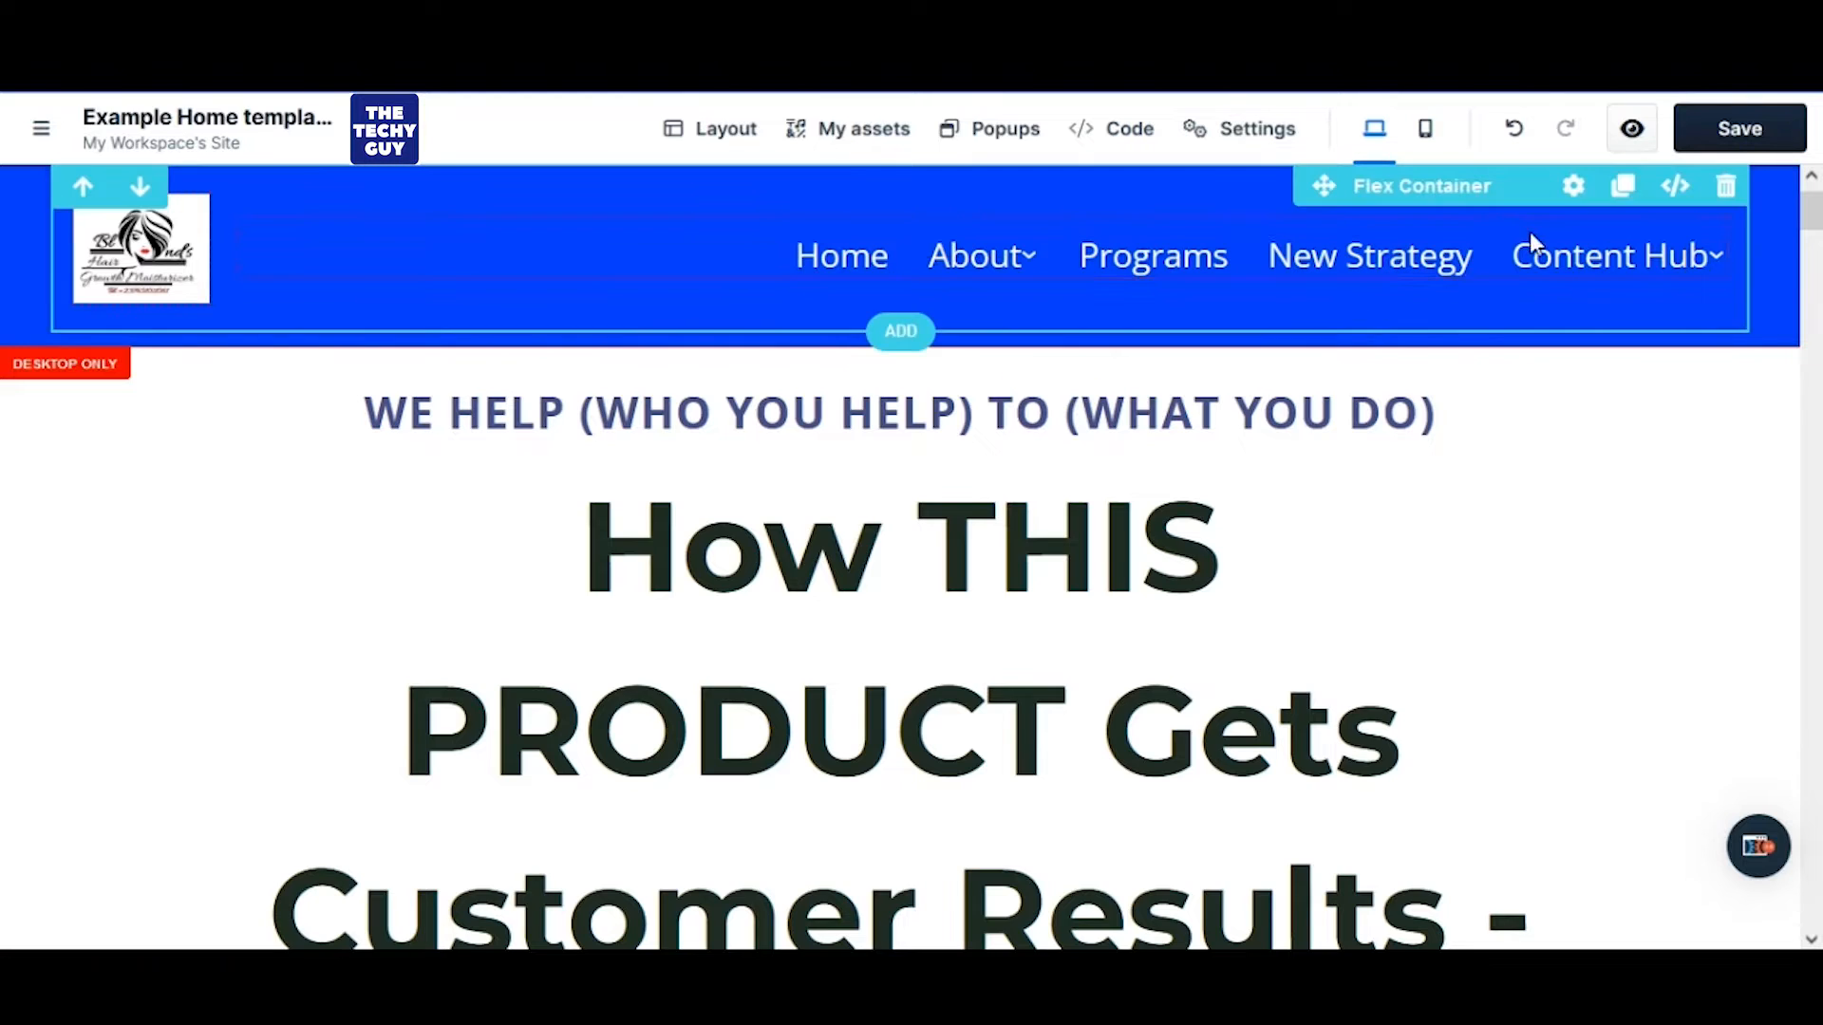
Remove the navigation menu from the home page header, leaving only the logo
left_click(1711, 255)
left_click(1605, 486)
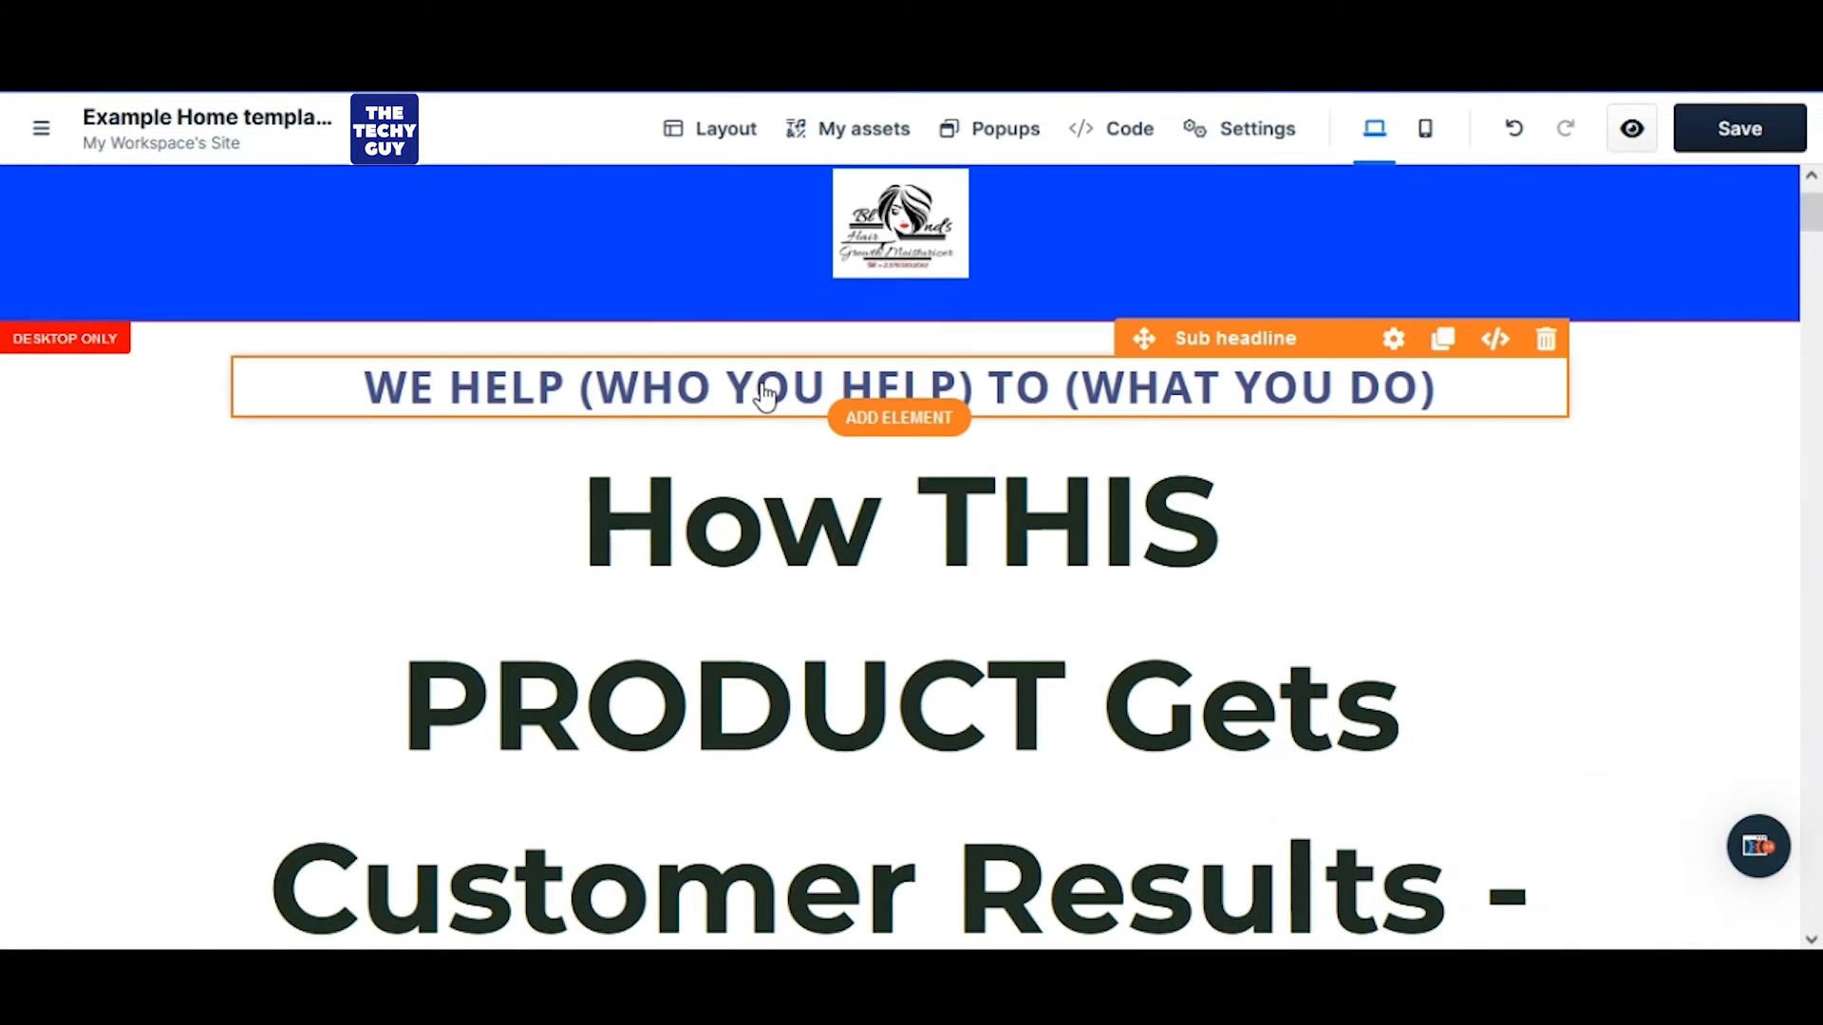
Replace the sub headline text with "WE HELP (WOMEN) IMPROVE (SCALP AND PREVENT PREMATURE GRAYING) HAIR"
left_click(765, 393)
double_click(764, 386)
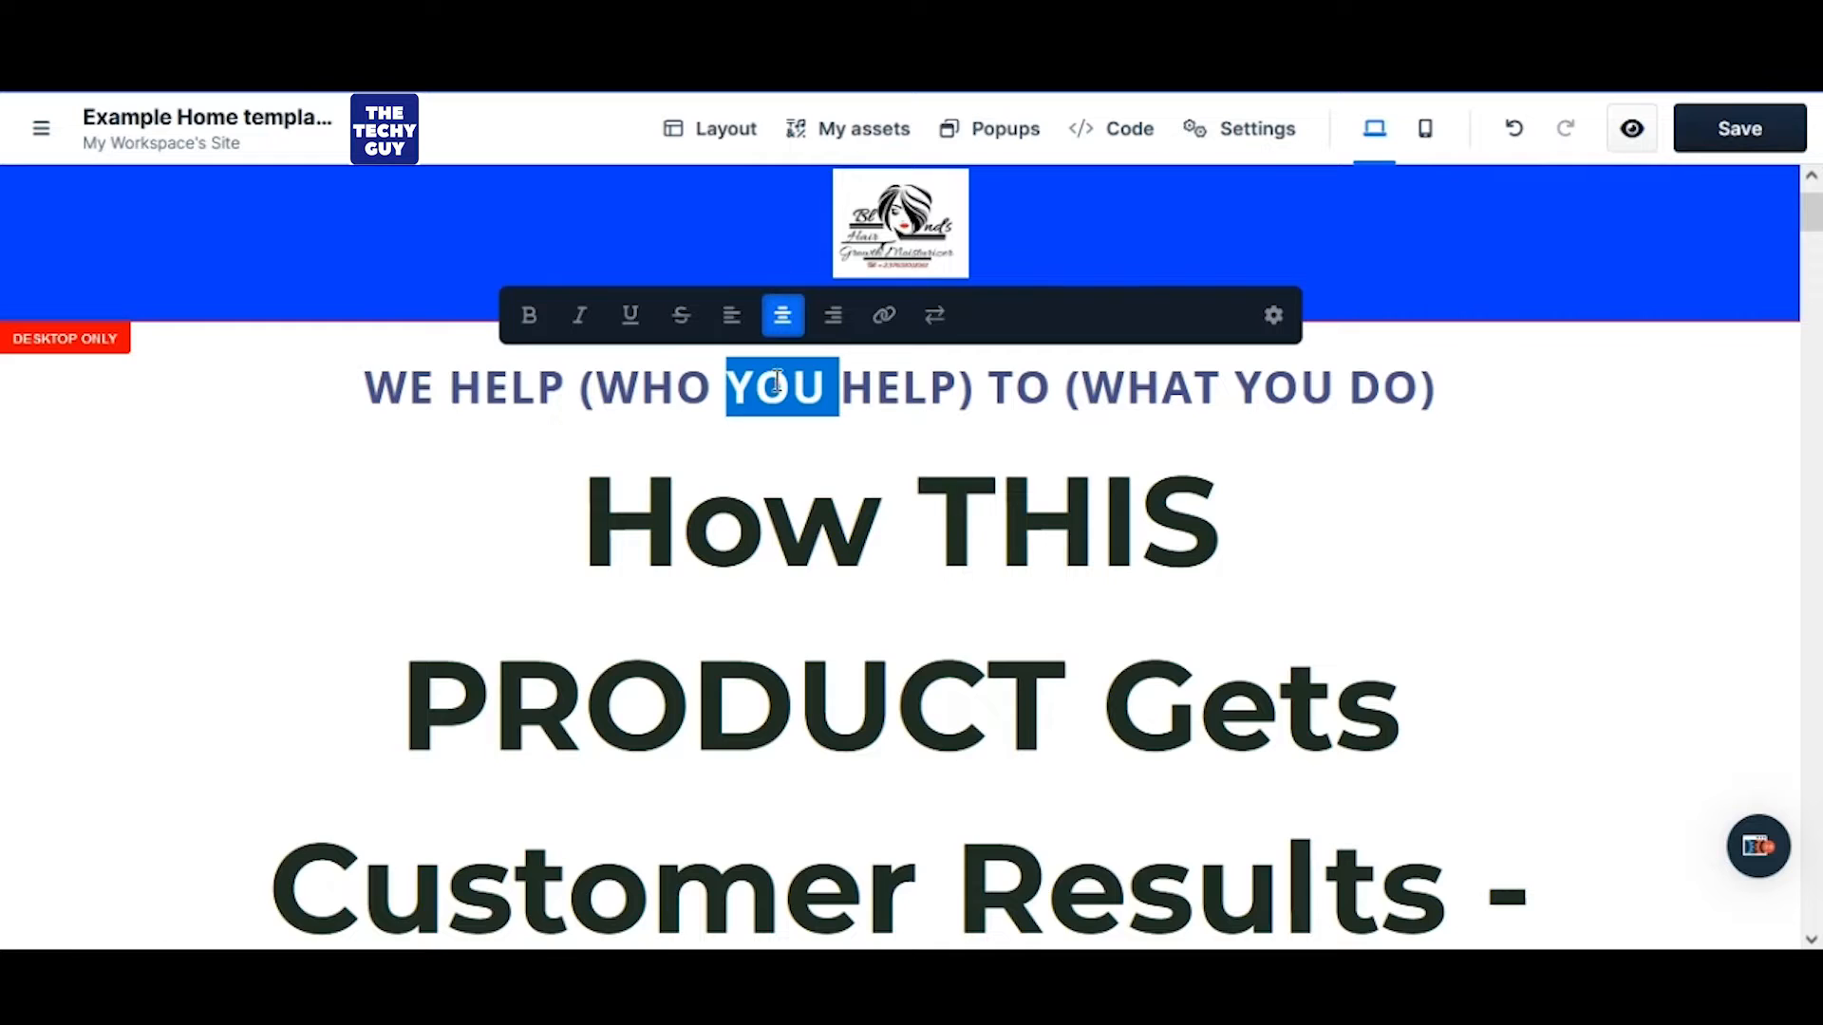
triple_click(686, 394)
type("WE HELP (WOMEN) IMPROVE (SCALP AND PREVENT PREMATURE GRAYING) HAIR")
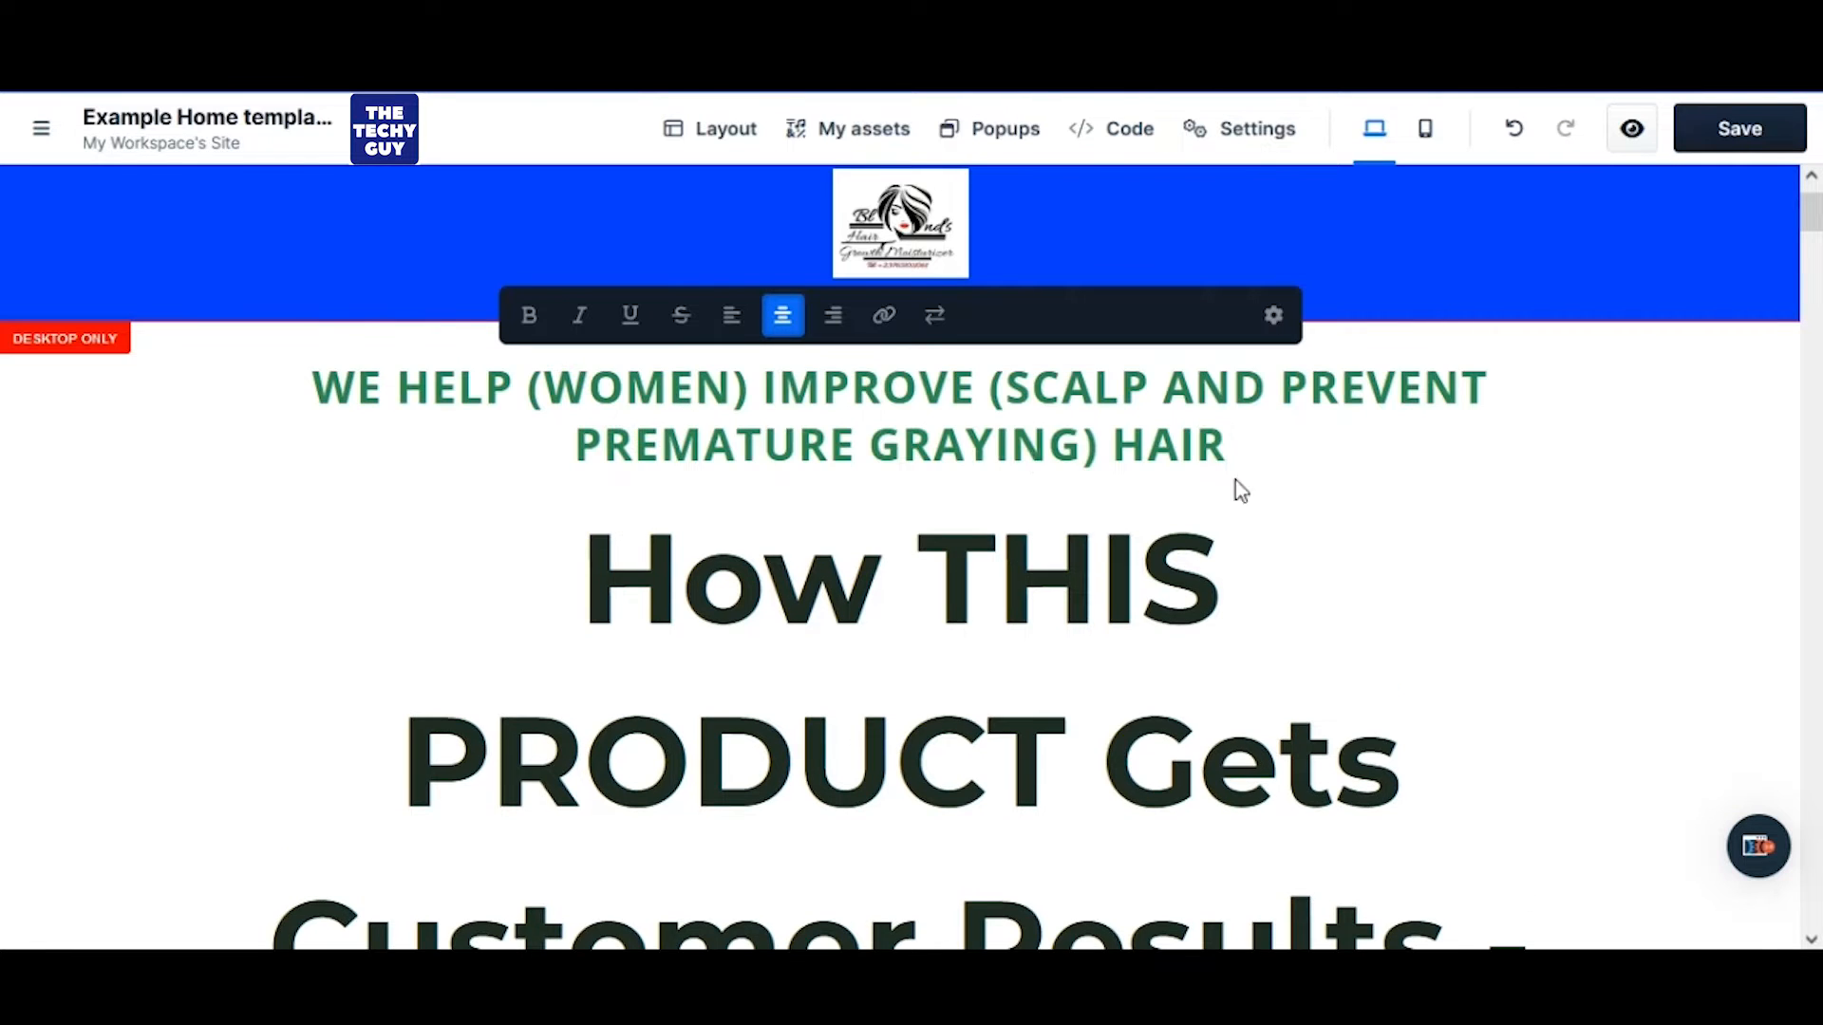
Replace the main headline with "GET RID Of BROKEN / HAIR Lost With Our NATURAL Confined Oil!"
left_click(1016, 604)
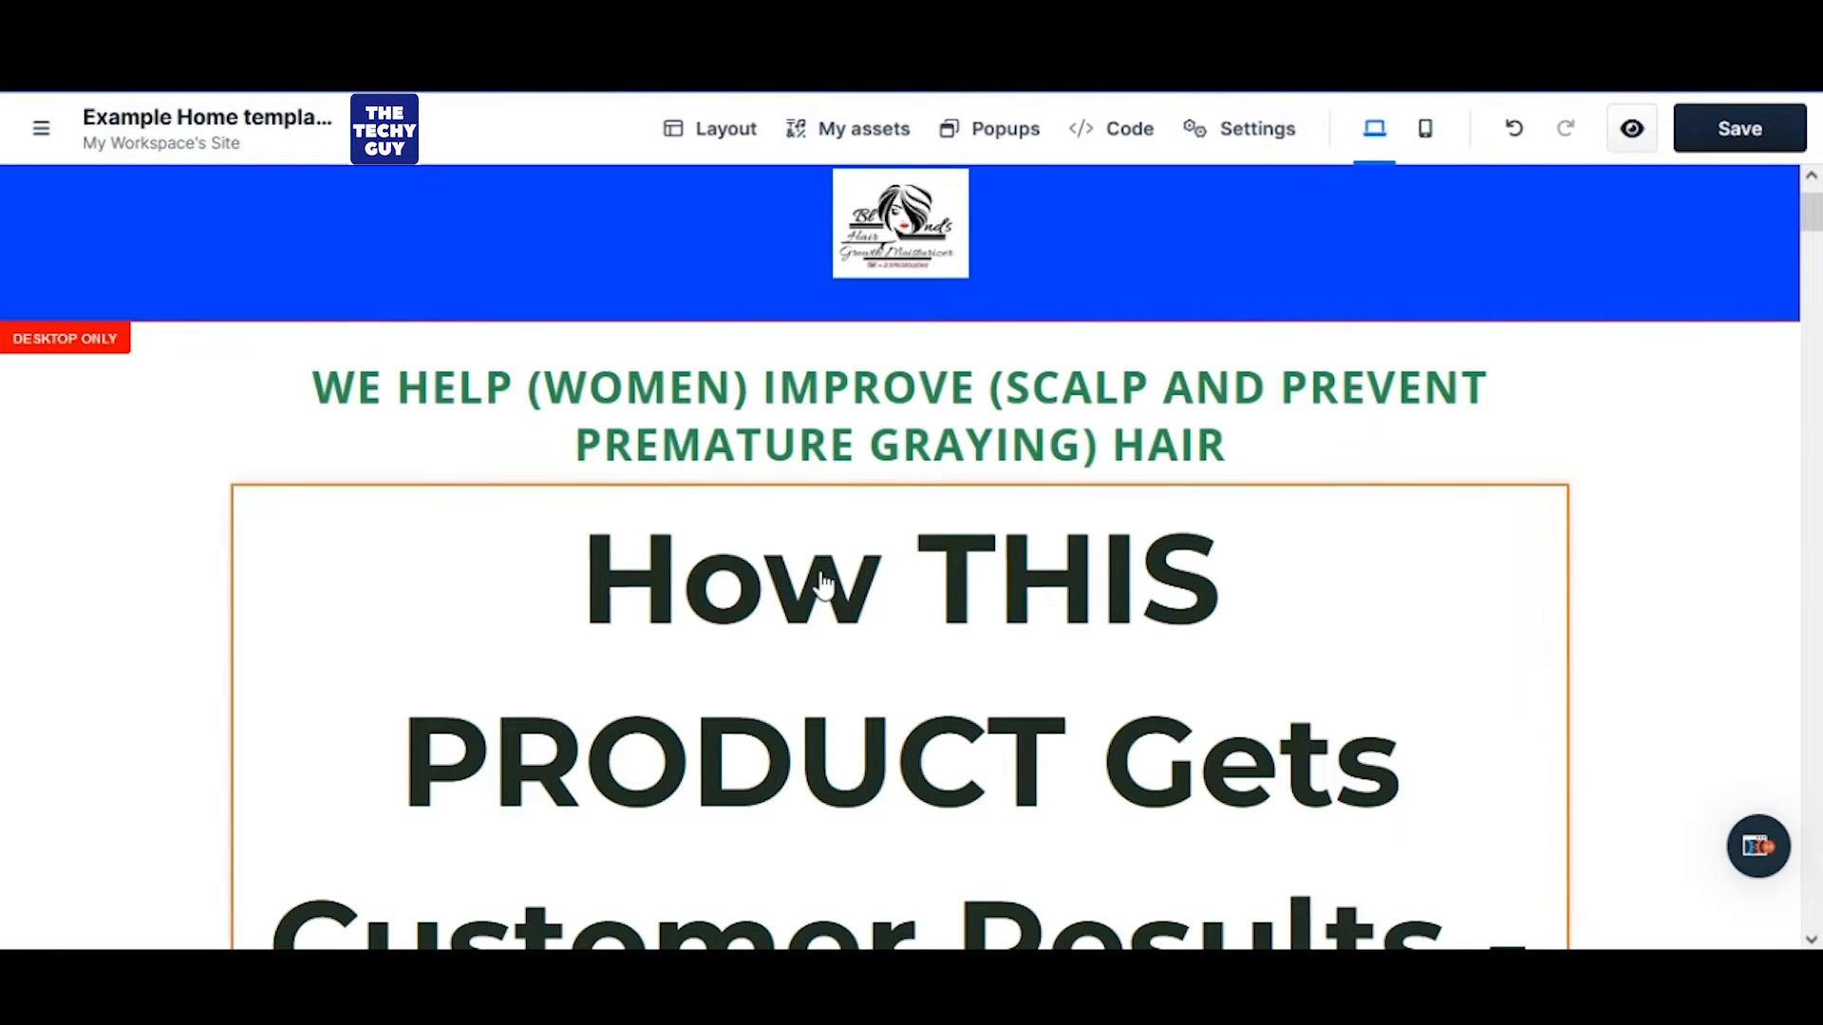
left_click(823, 579)
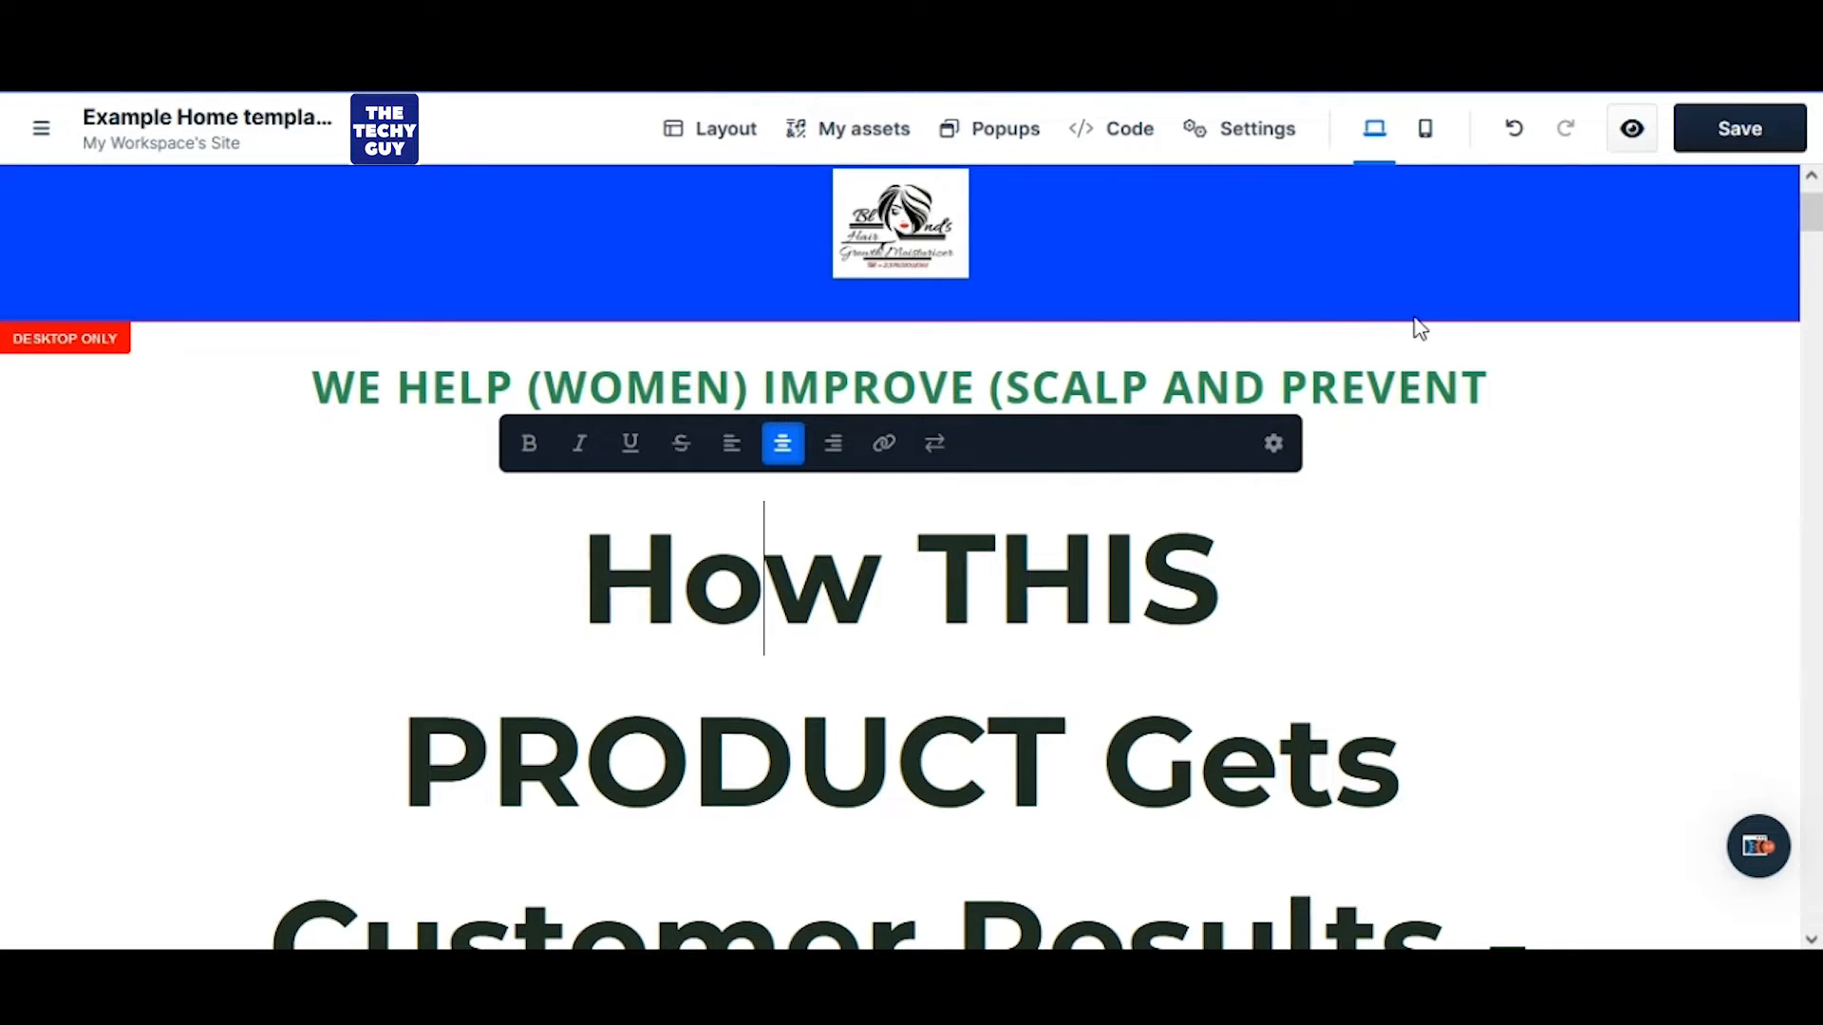
key("ctrl+a")
key("ctrl+v")
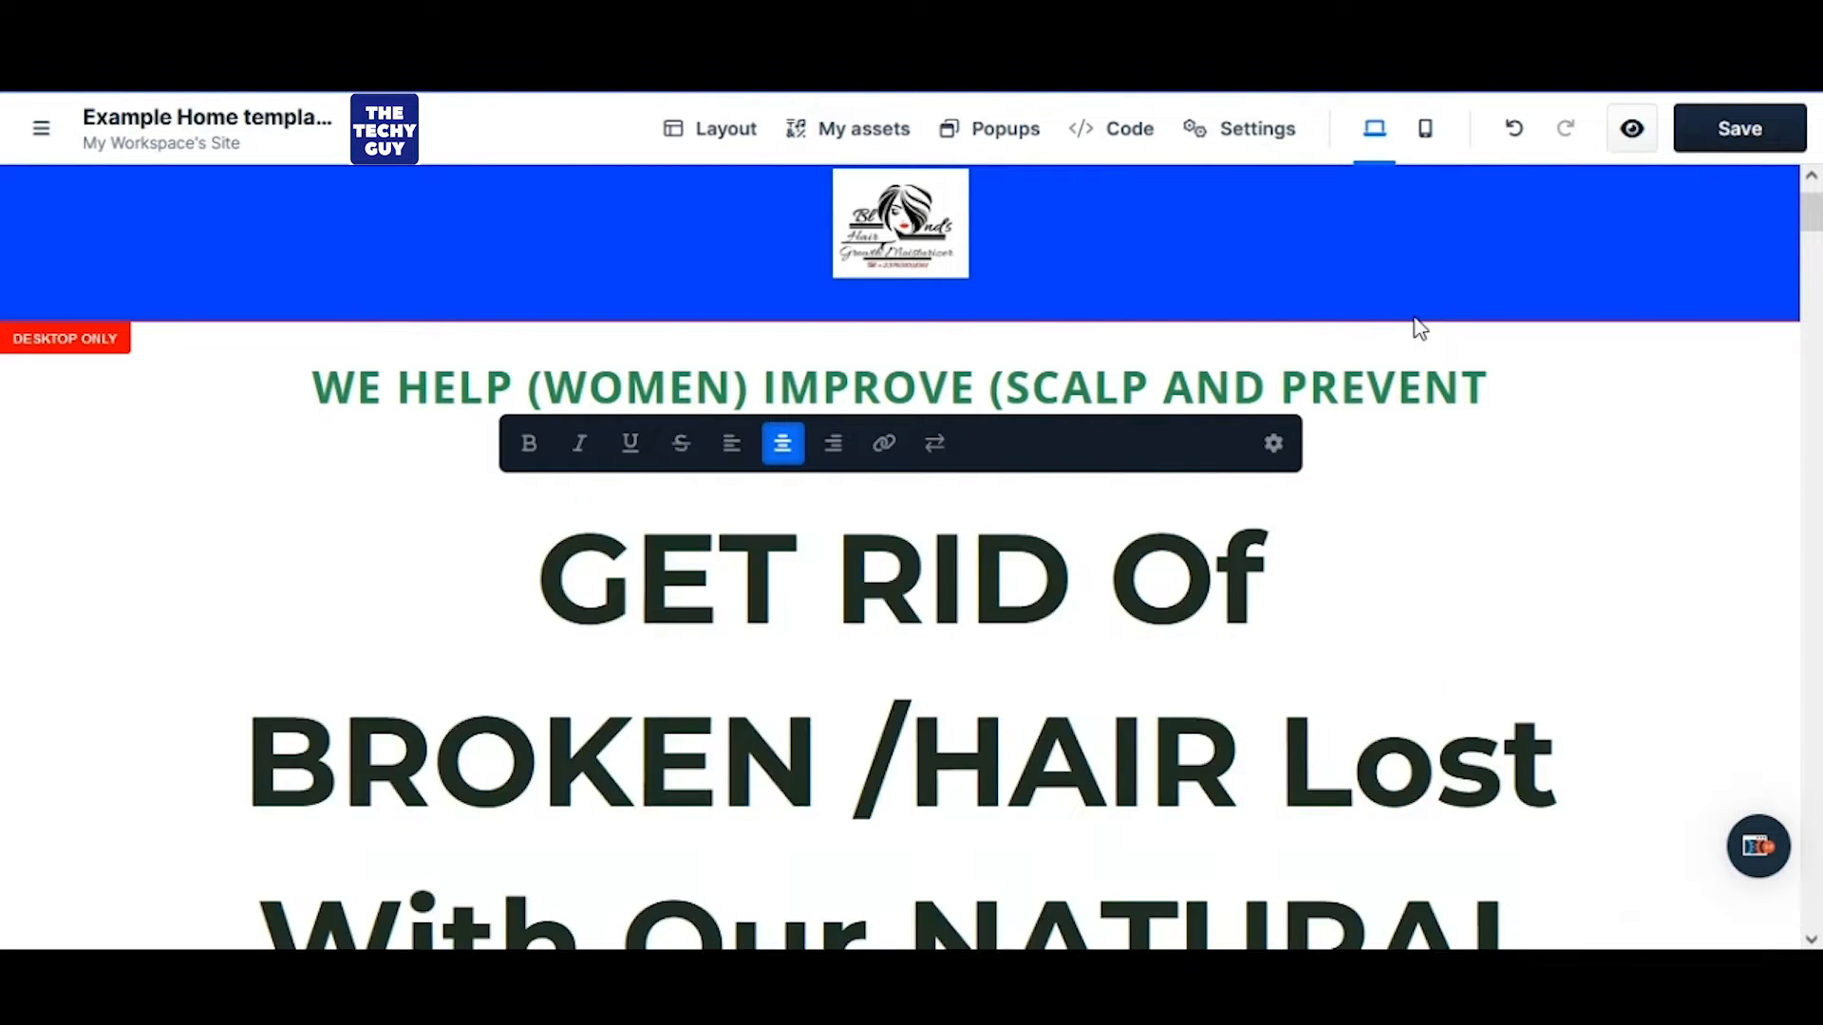
scroll(1233, 525, "down", 1)
left_click(930, 661)
scroll(1027, 672, "down", 5)
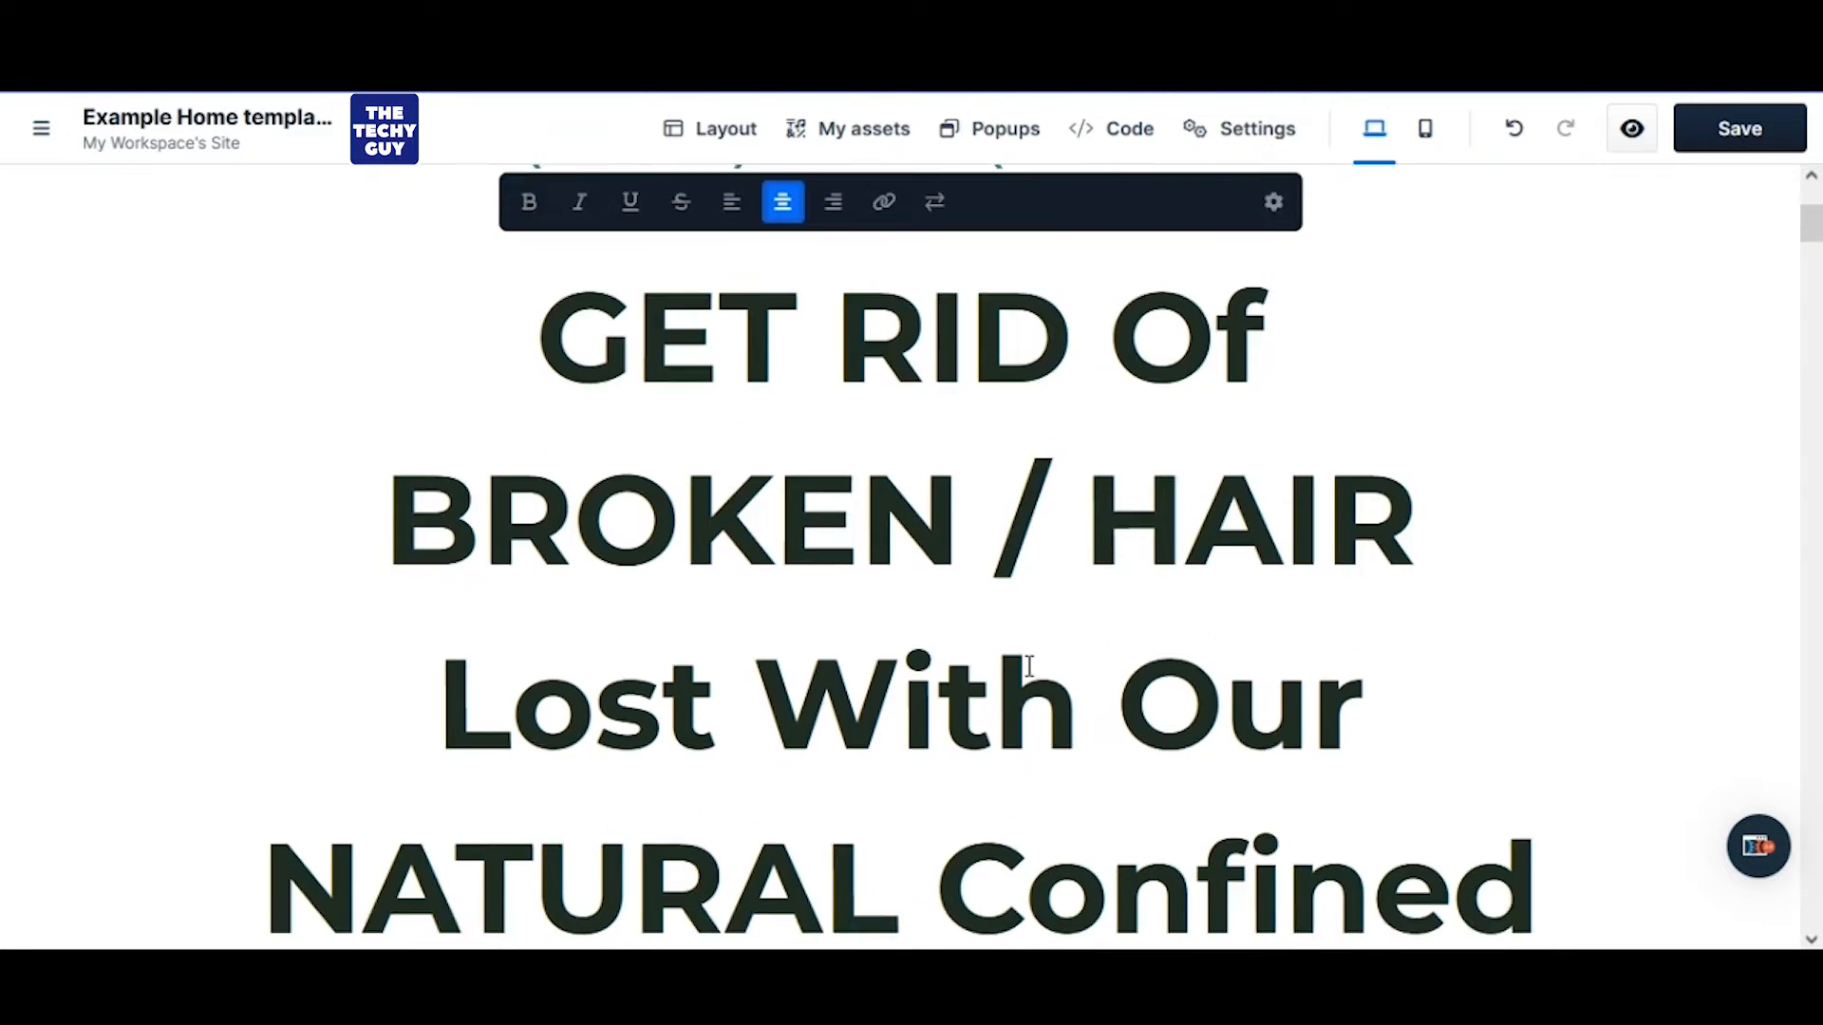
scroll(1030, 679, "down", 5)
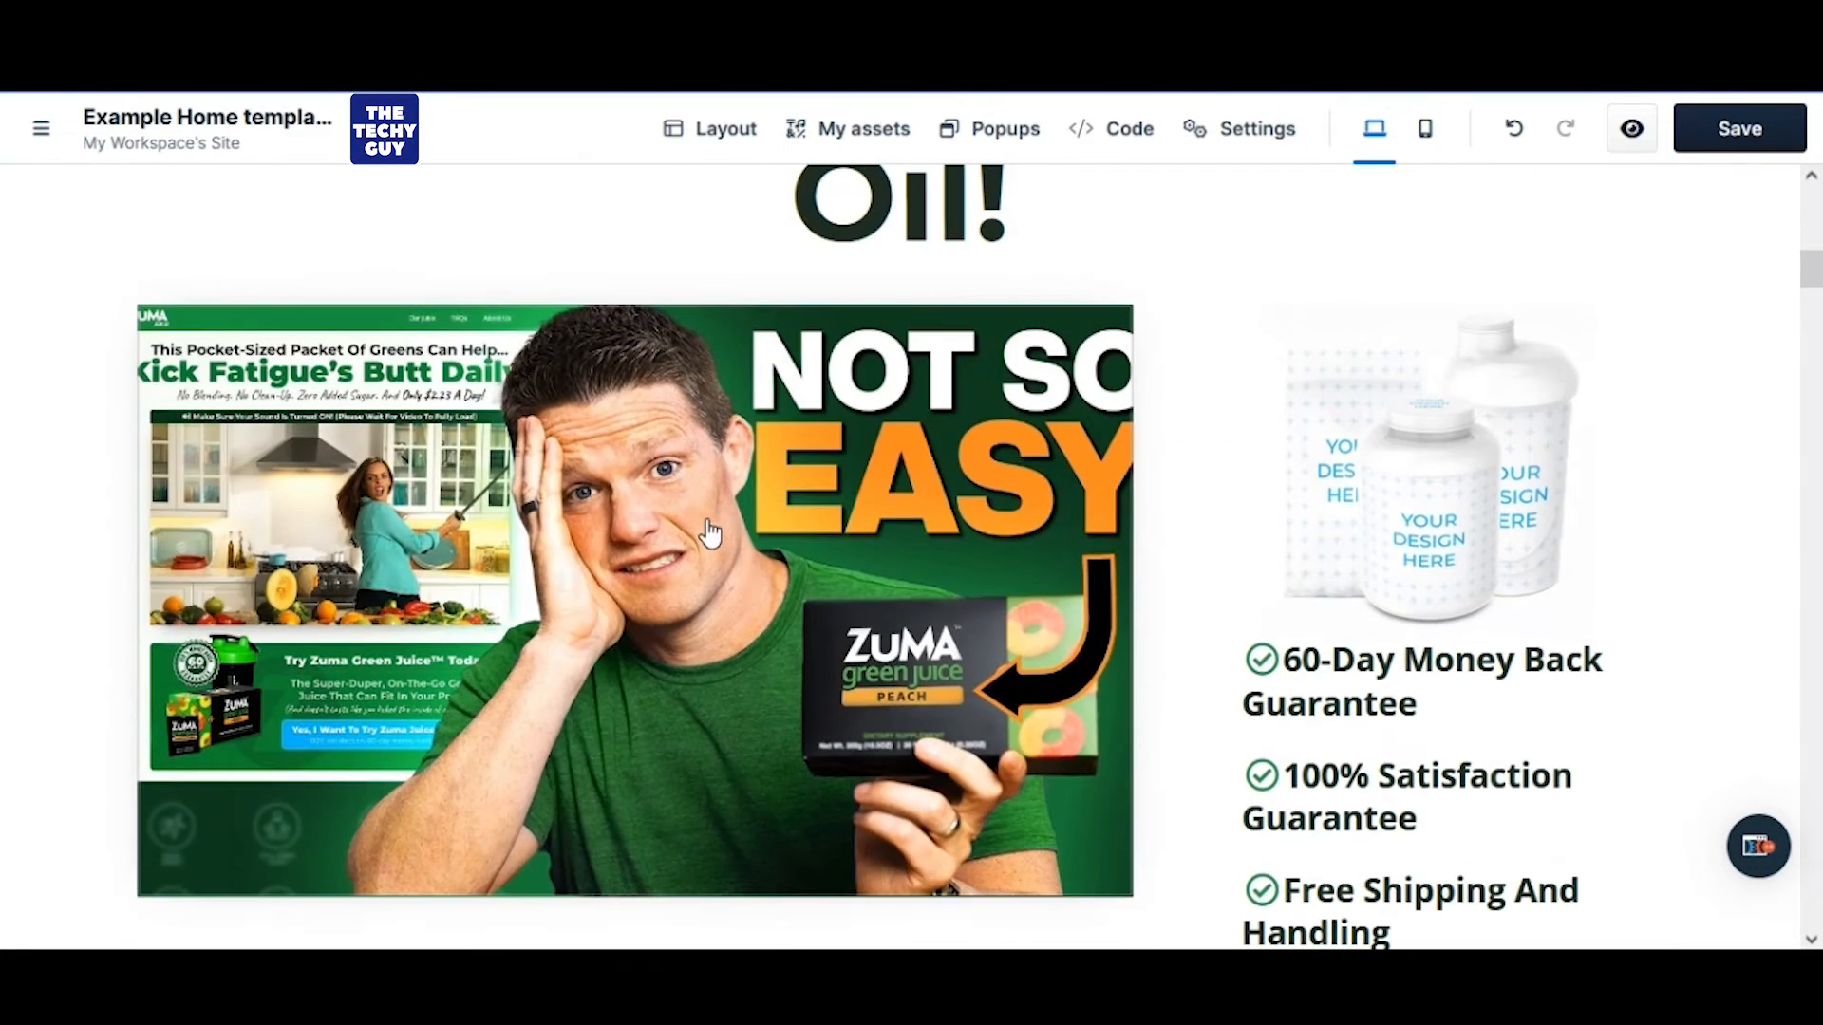
left_click(638, 769)
left_click(959, 284)
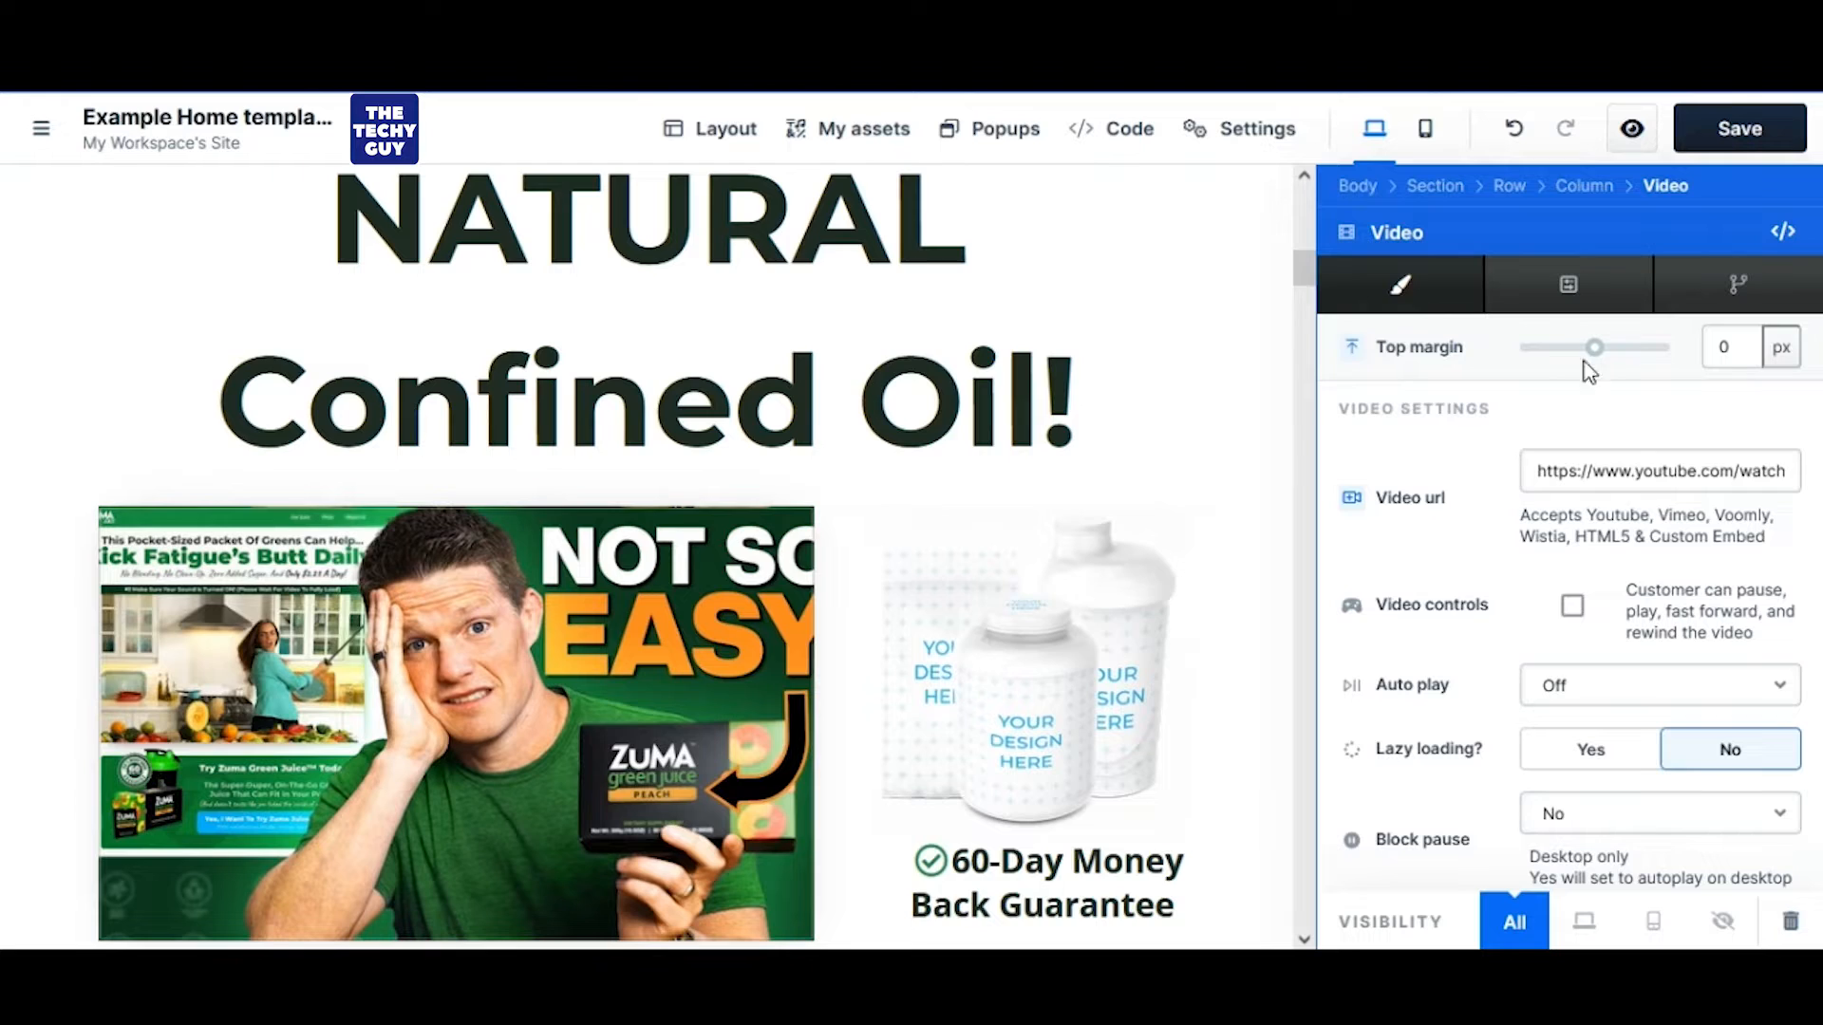
left_click(1670, 472)
key("ctrl+a")
key("BackSpace")
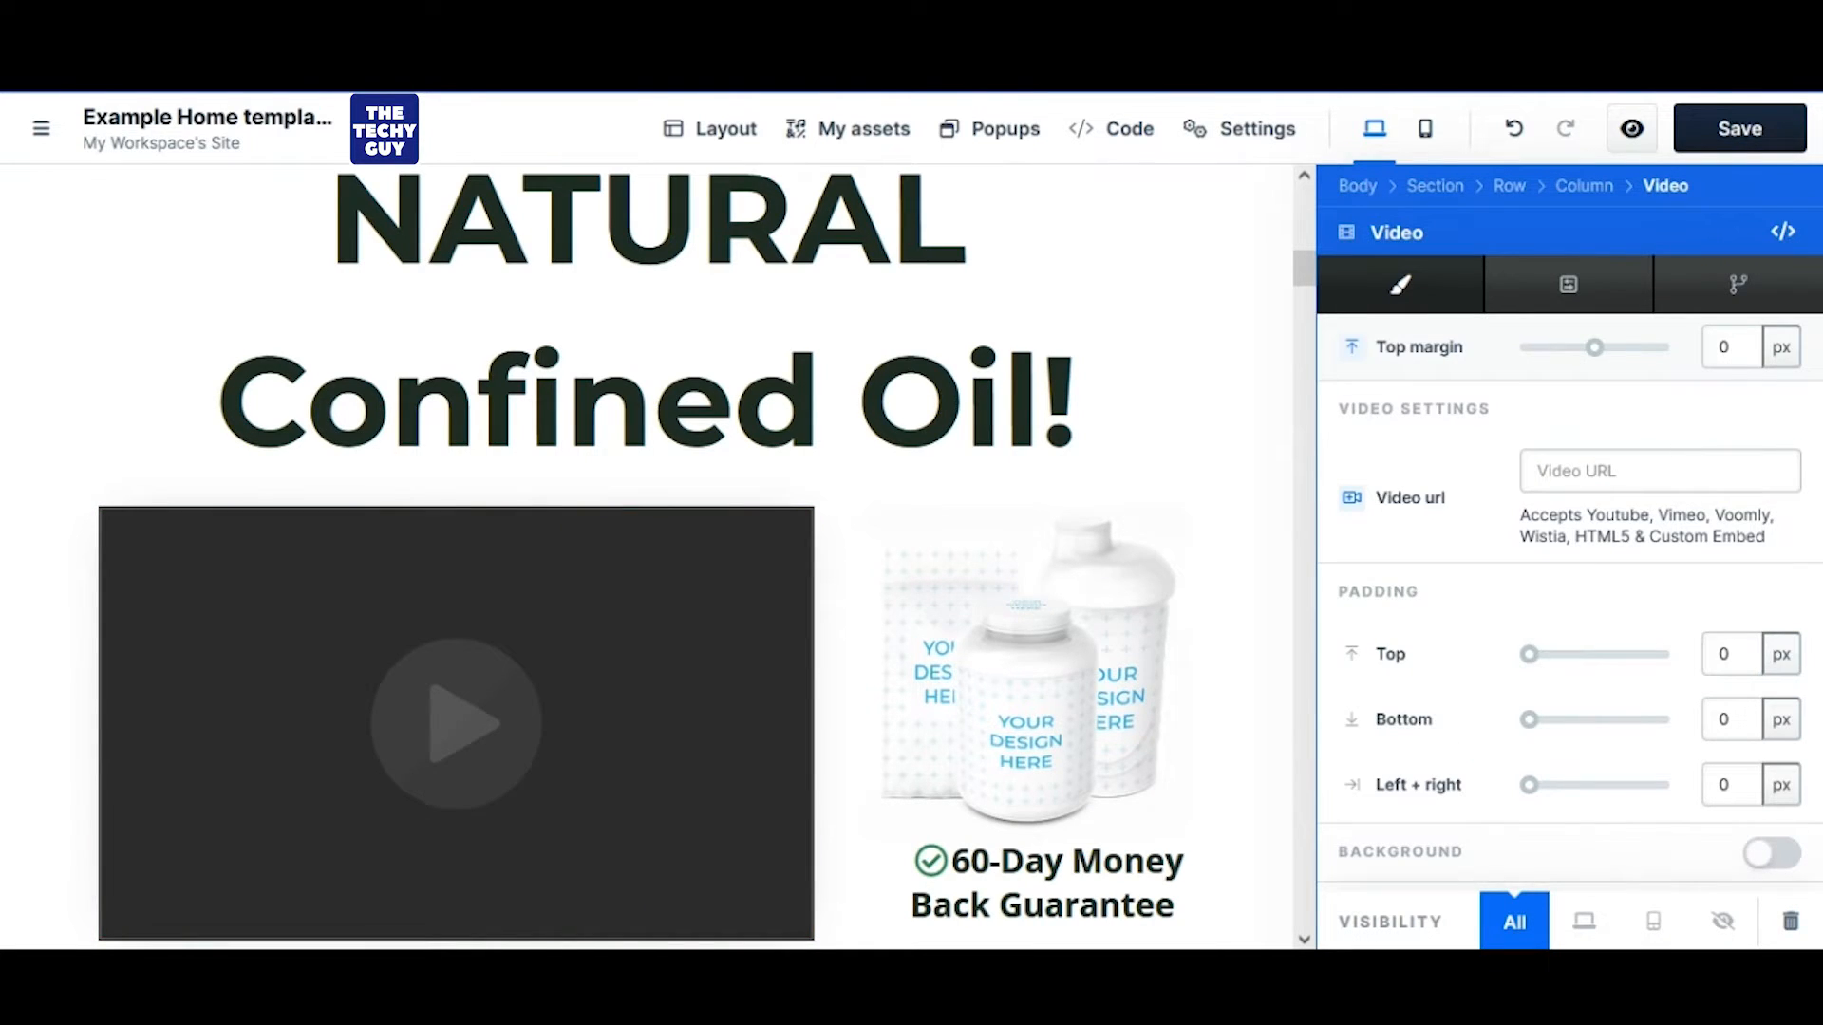
left_click(1567, 470)
type("https://www.youtube.com/watch?v=DI3JfrNroYU")
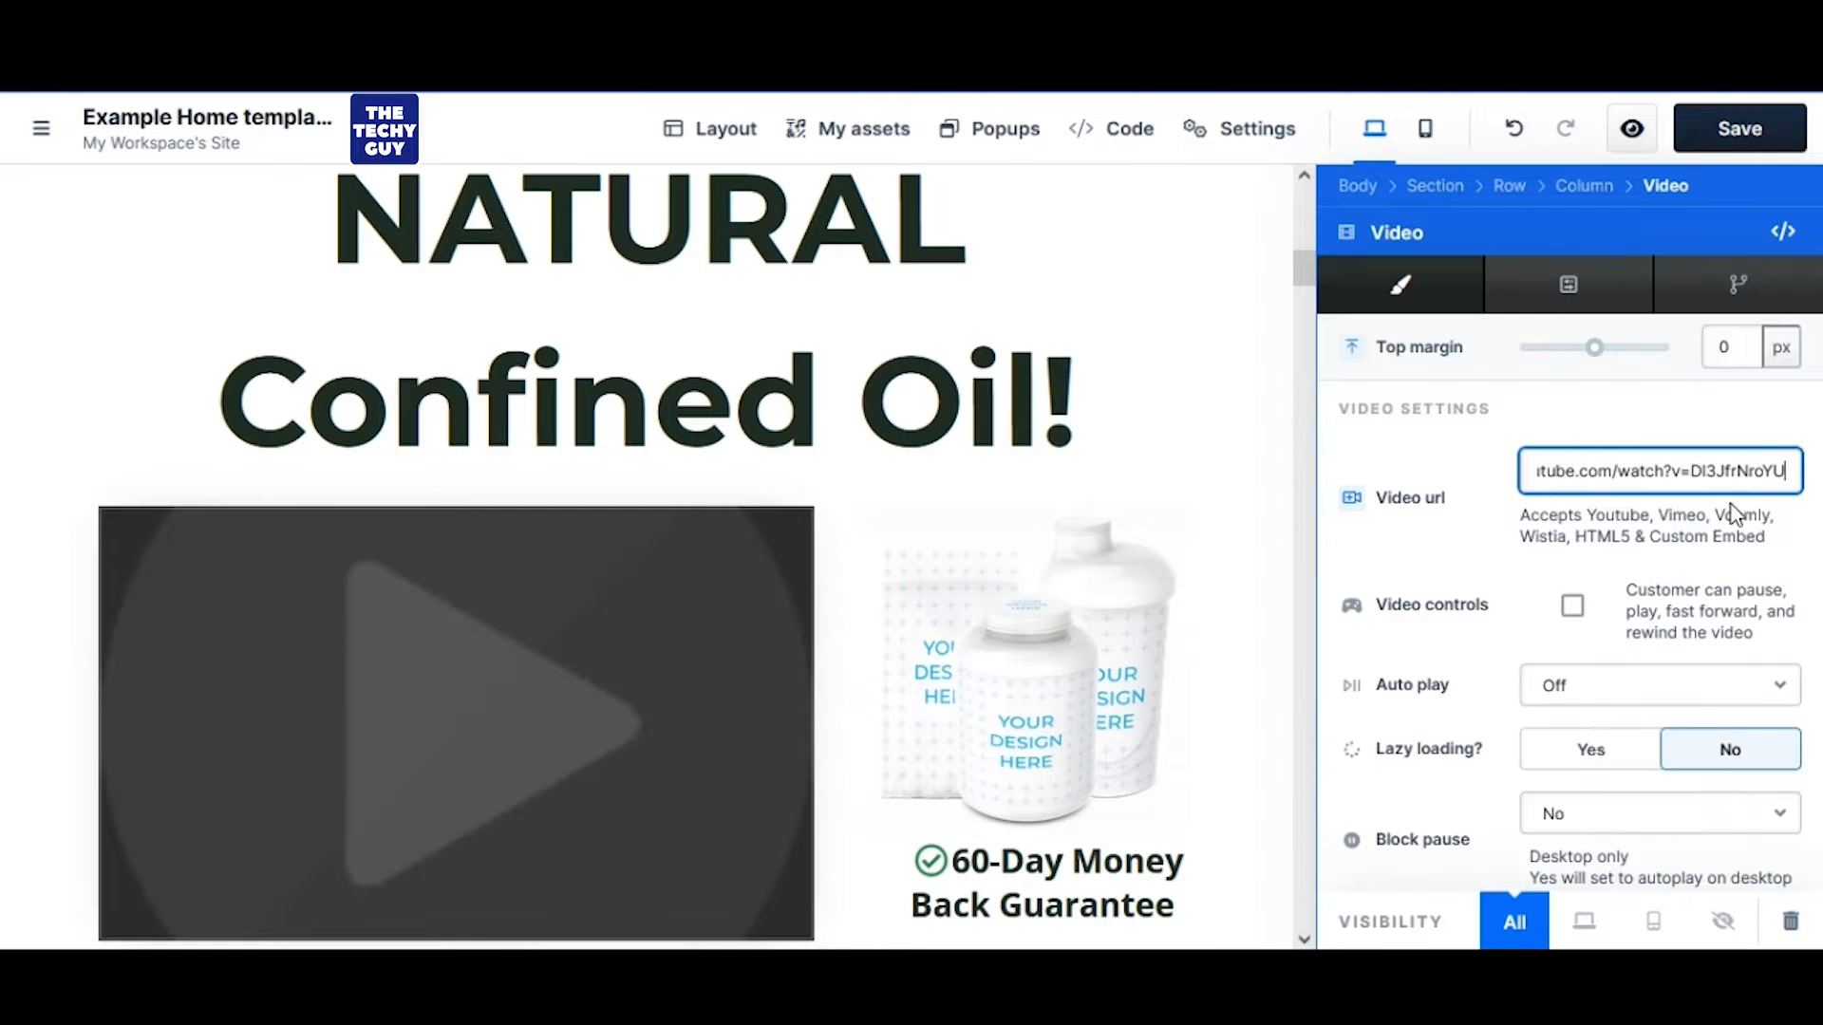
left_click(1253, 444)
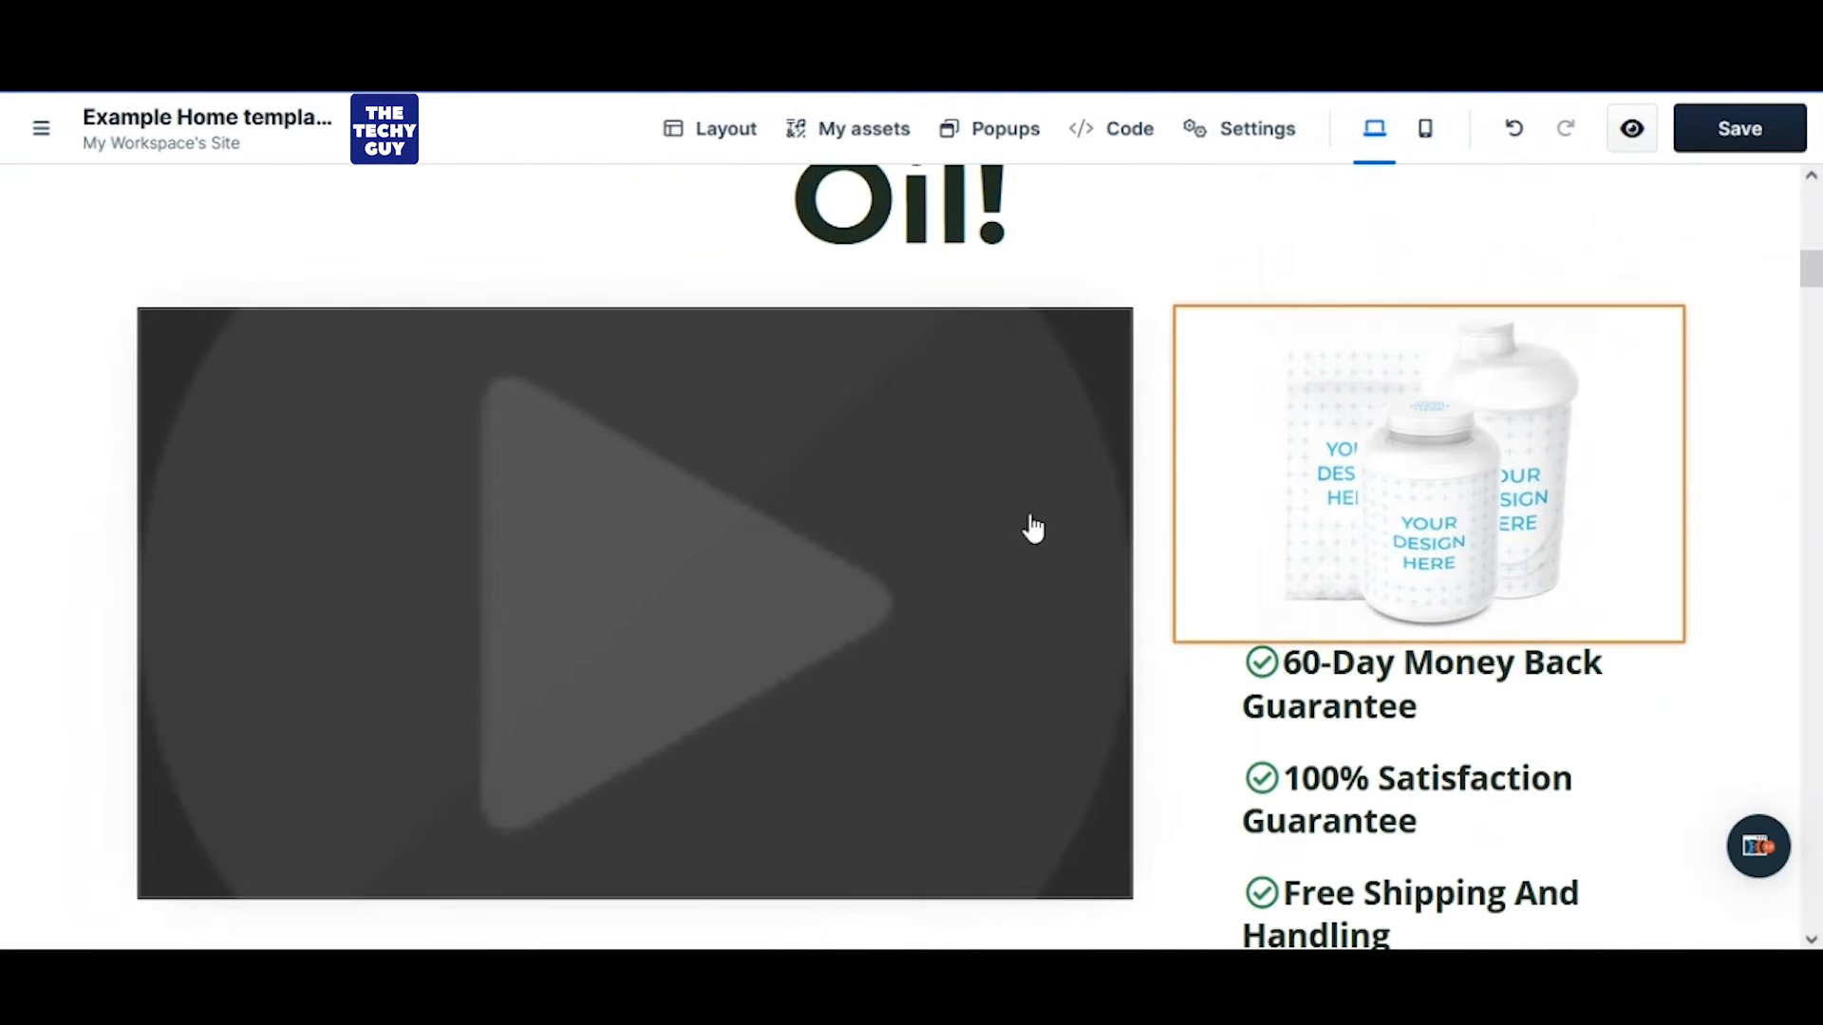
scroll(712, 583, "down", 2)
scroll(712, 584, "up", 3)
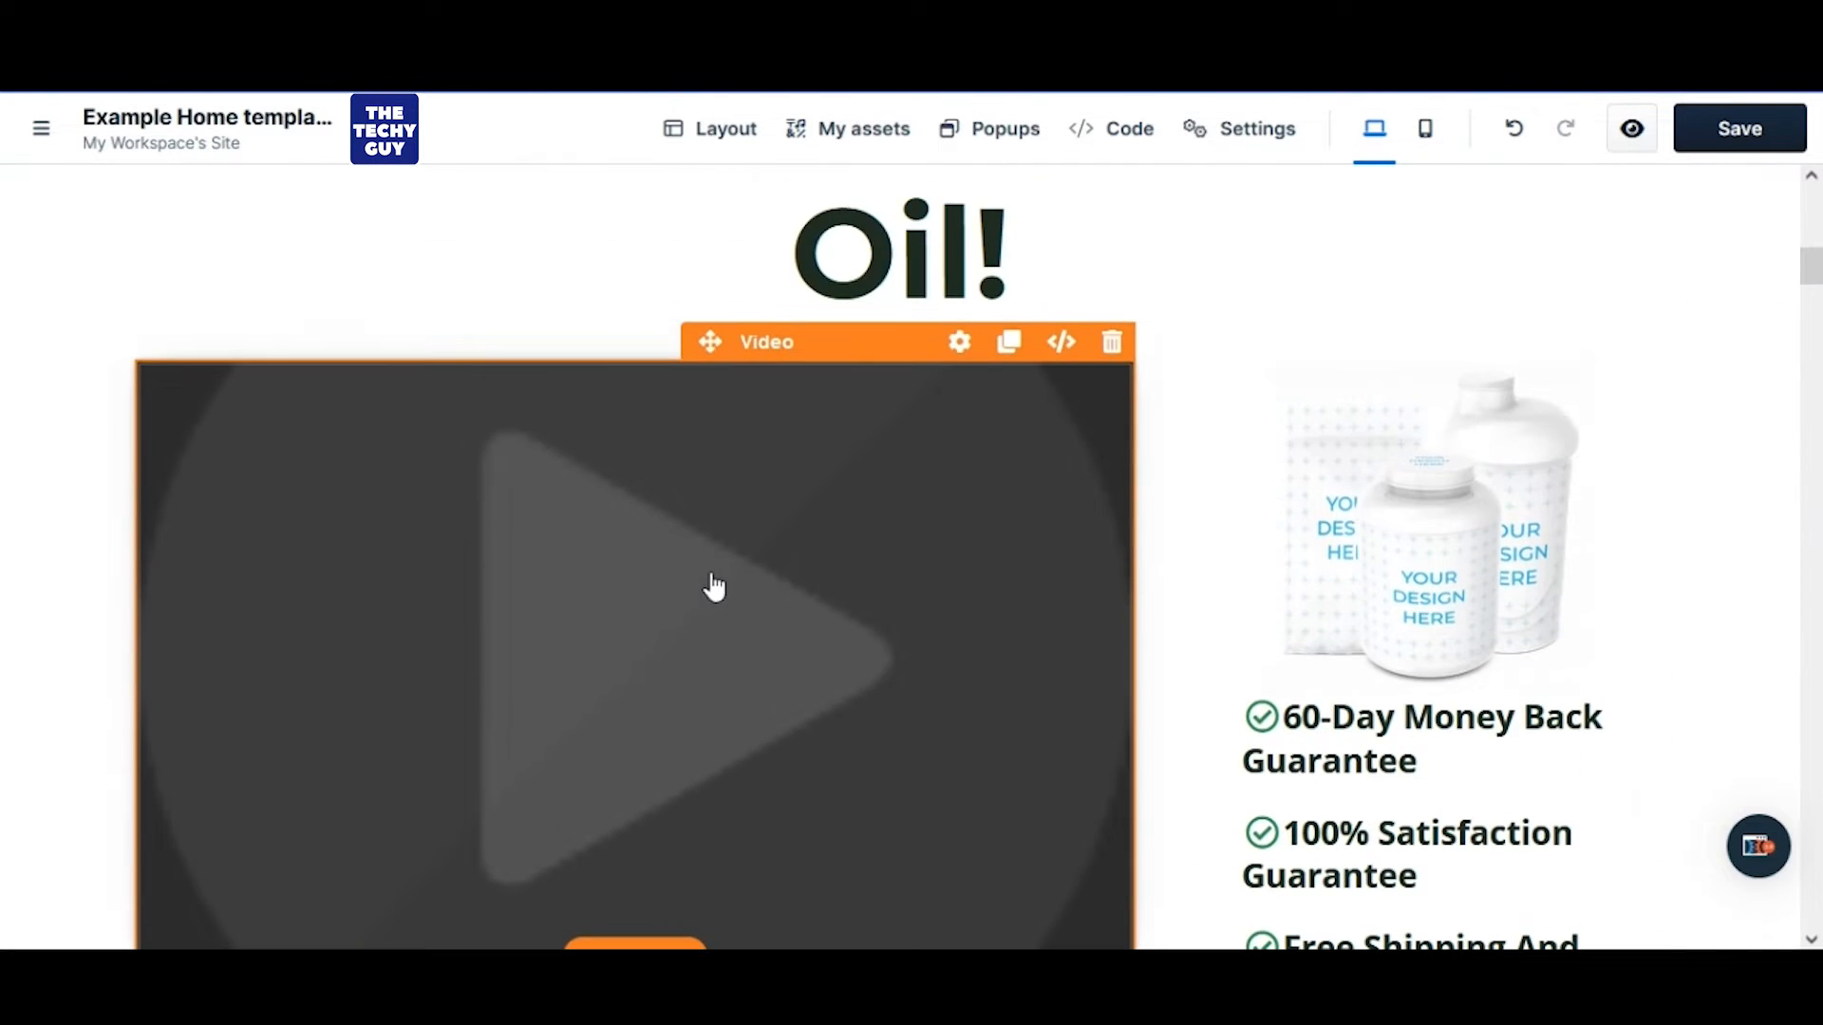
Clear the video's URL and replace it with the address of the YouTube video "How To Properly Make Clove Oil For Hair Growth"
left_click(969, 354)
left_click(1714, 481)
key("ctrl+a")
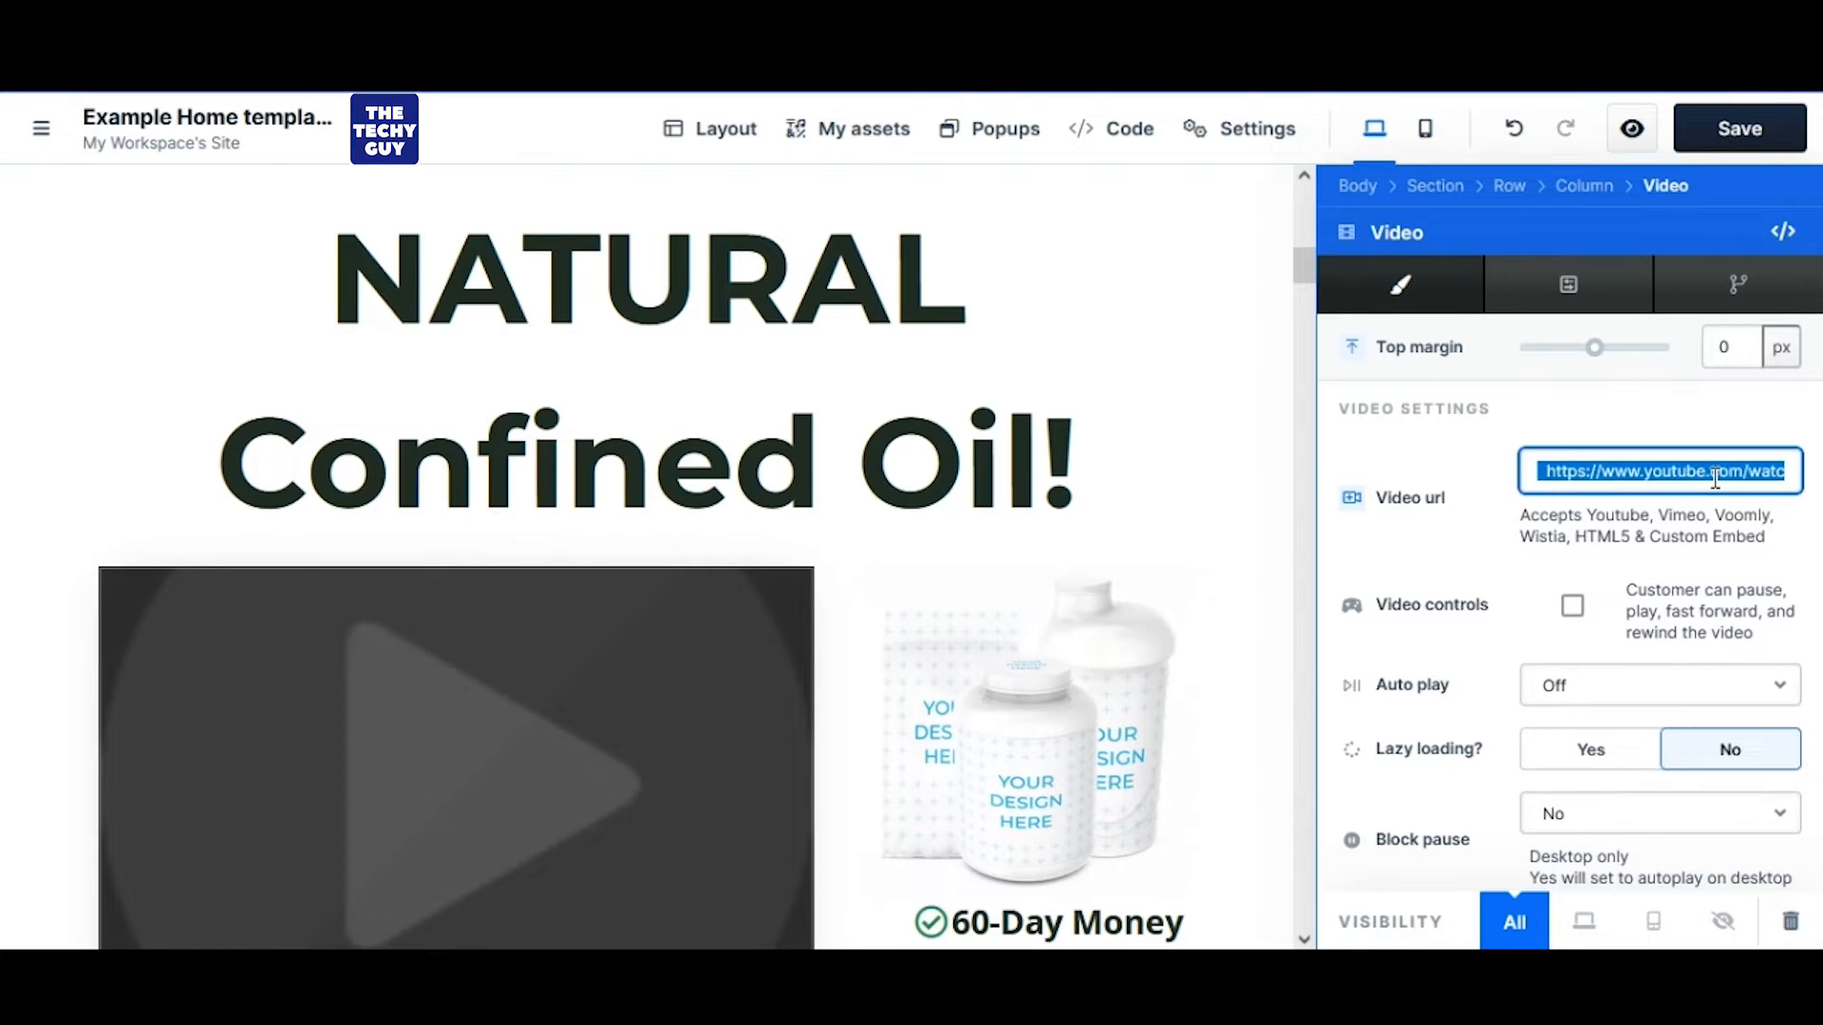
key("BackSpace")
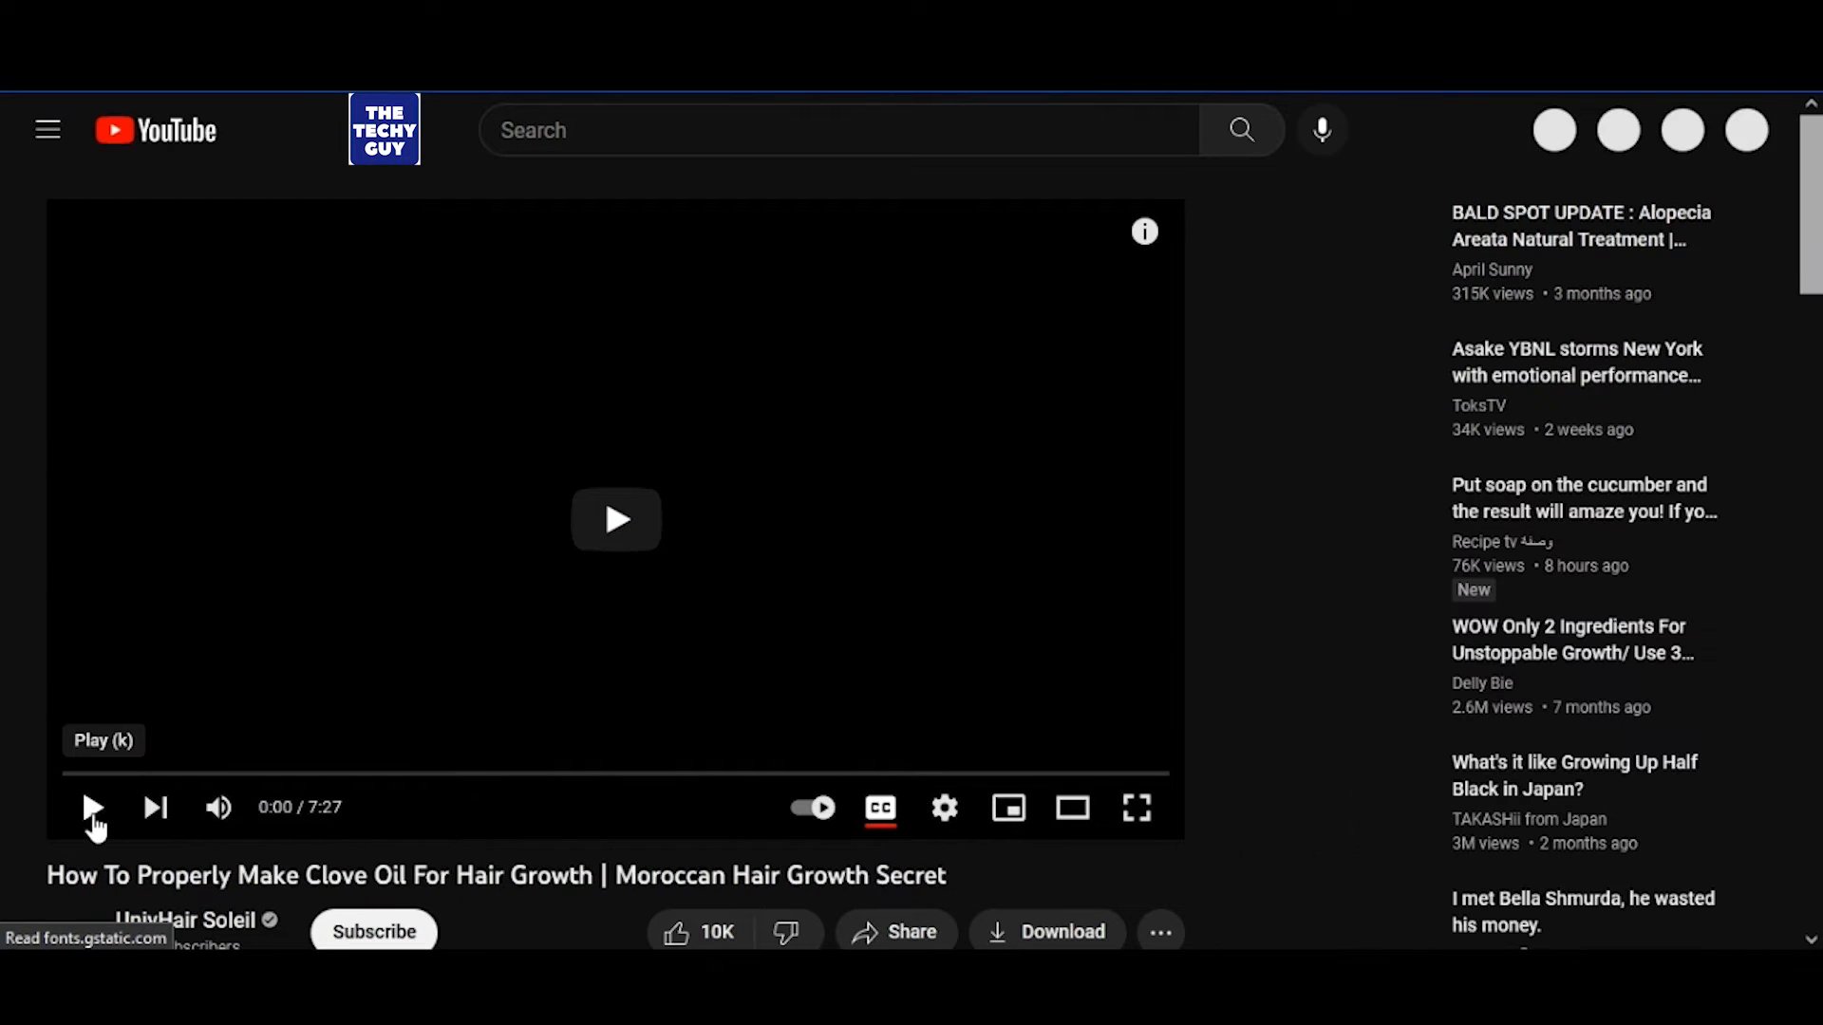
key("ctrl+l")
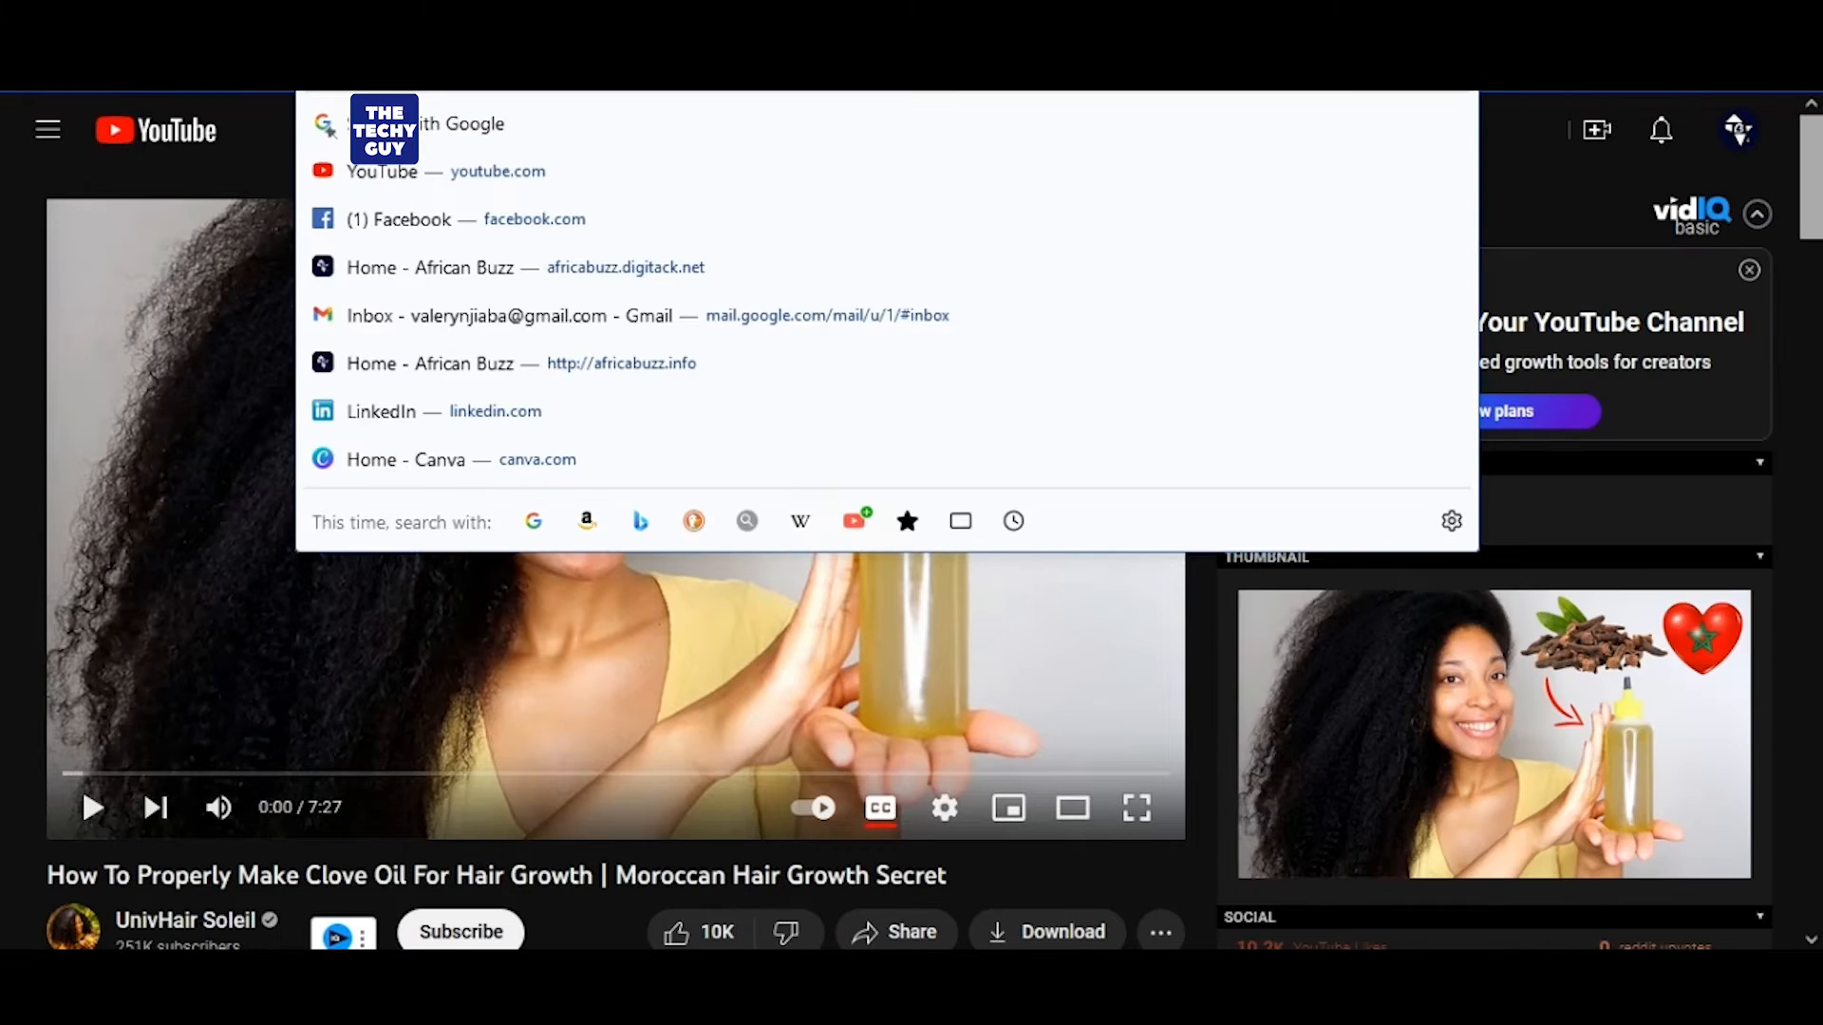
key("Escape")
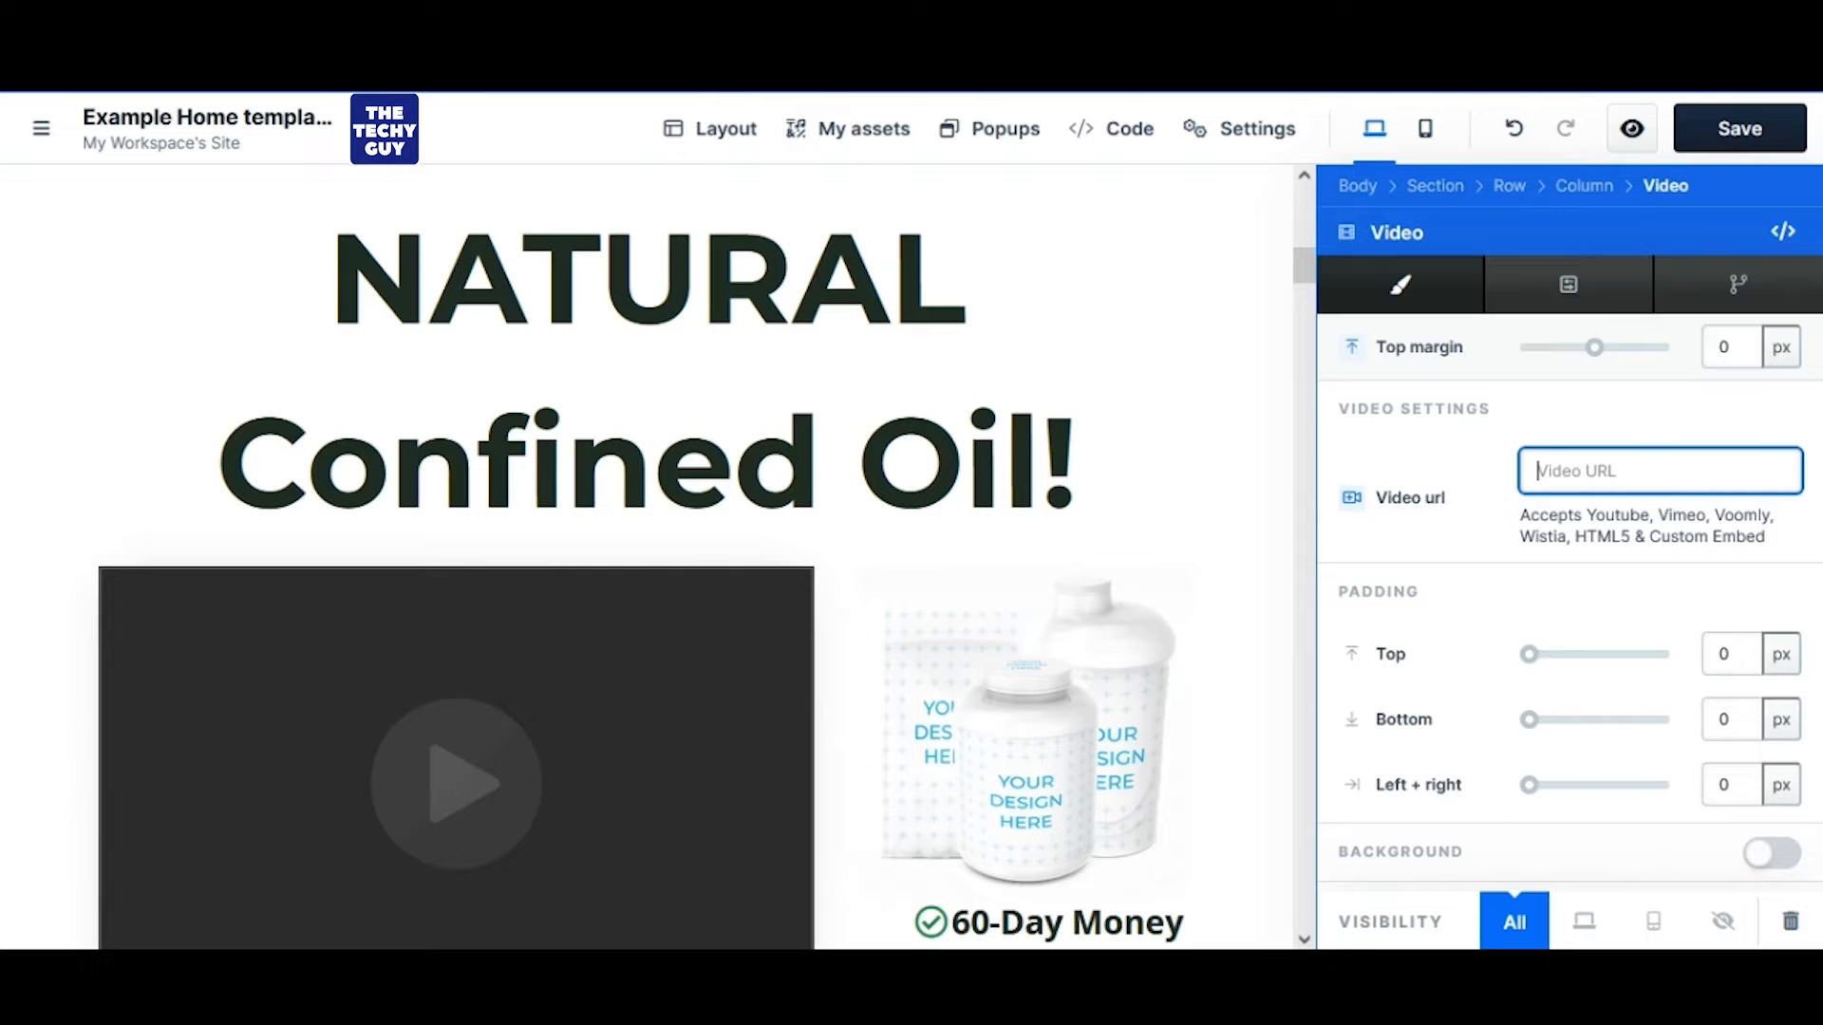
key("ctrl+v")
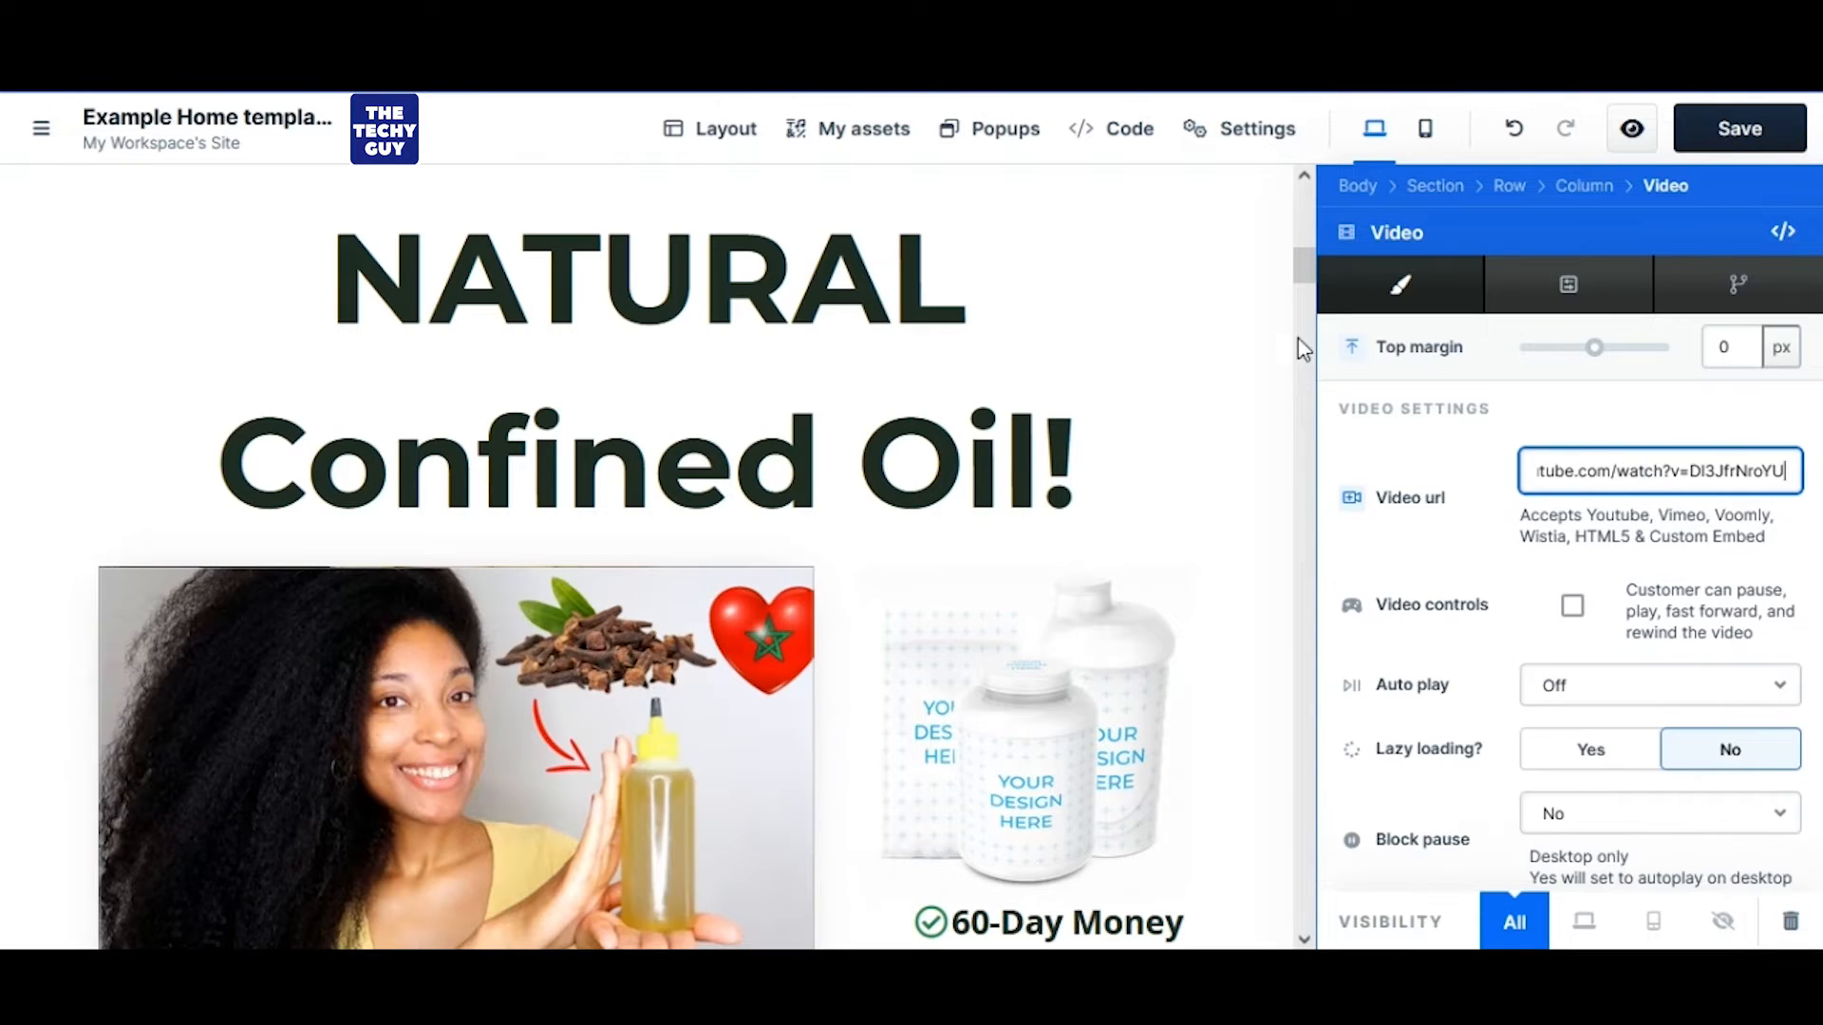
left_click(1129, 323)
scroll(784, 727, "down", 3)
scroll(784, 731, "up", 3)
Try to replace the product mockup image beside the video with a product photo from the image gallery
mouse_move(1501, 498)
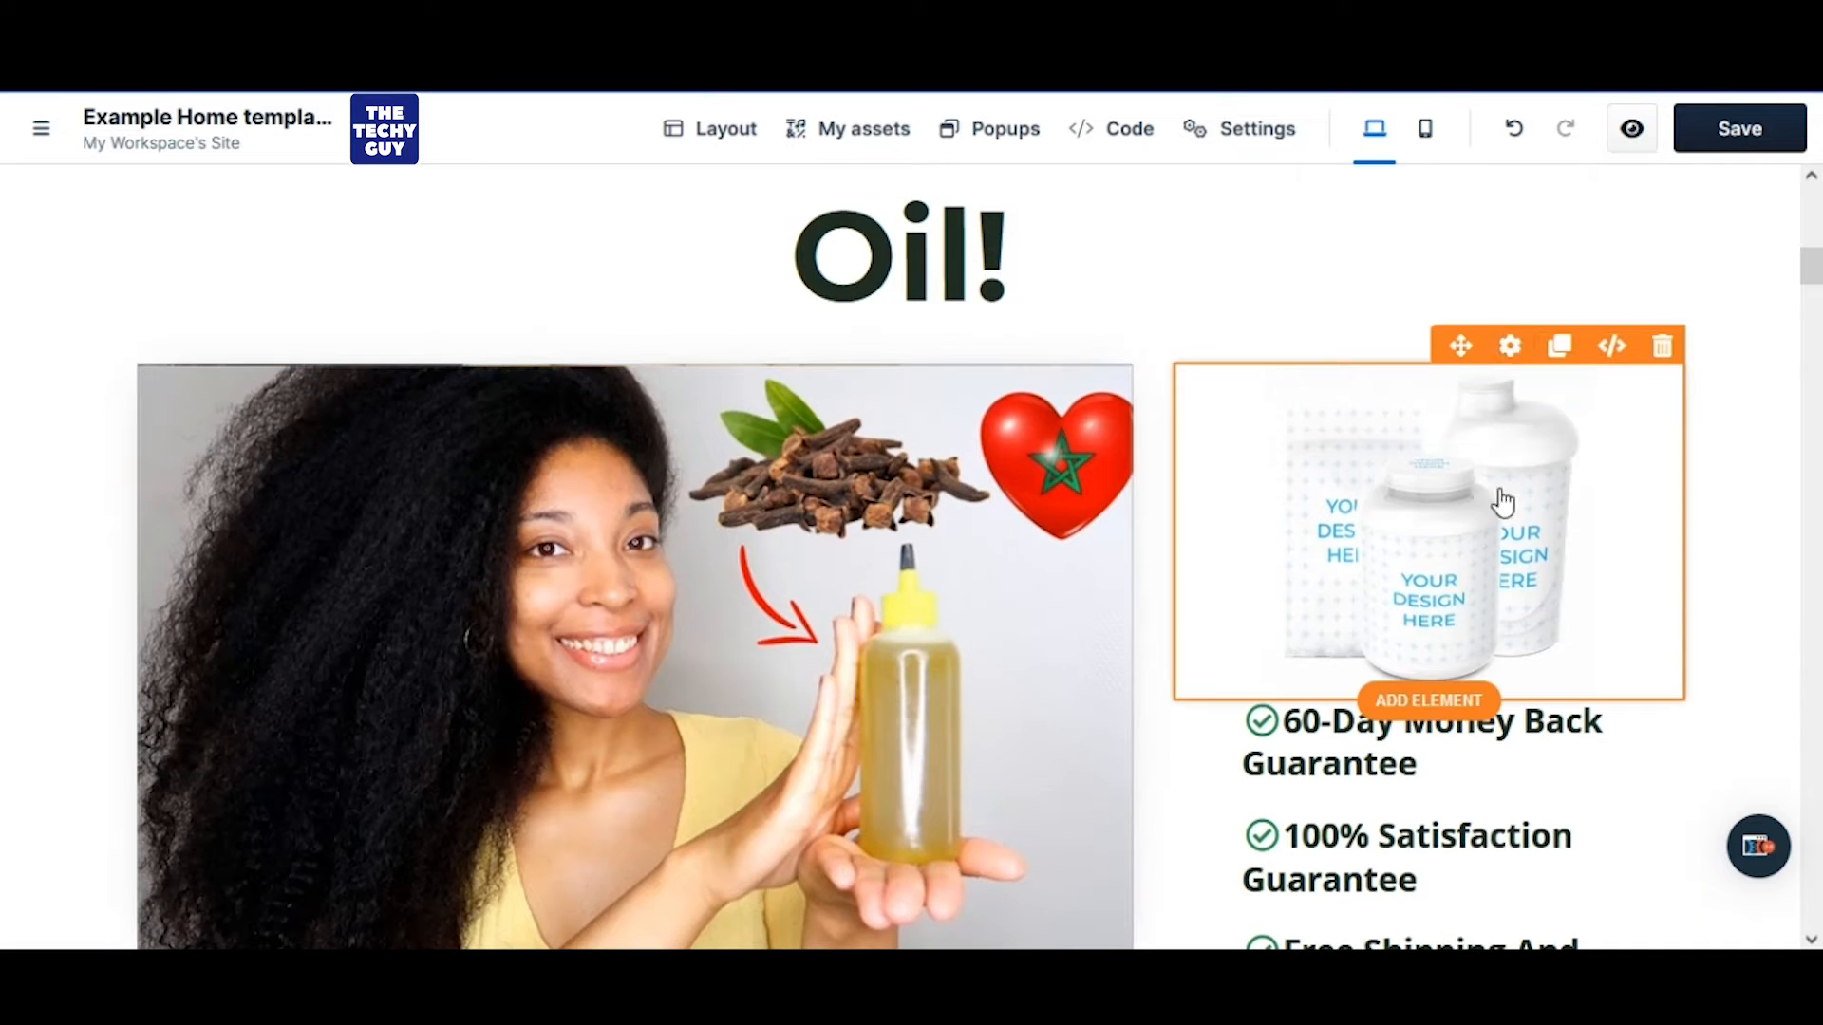
left_click(1512, 349)
left_click(1781, 413)
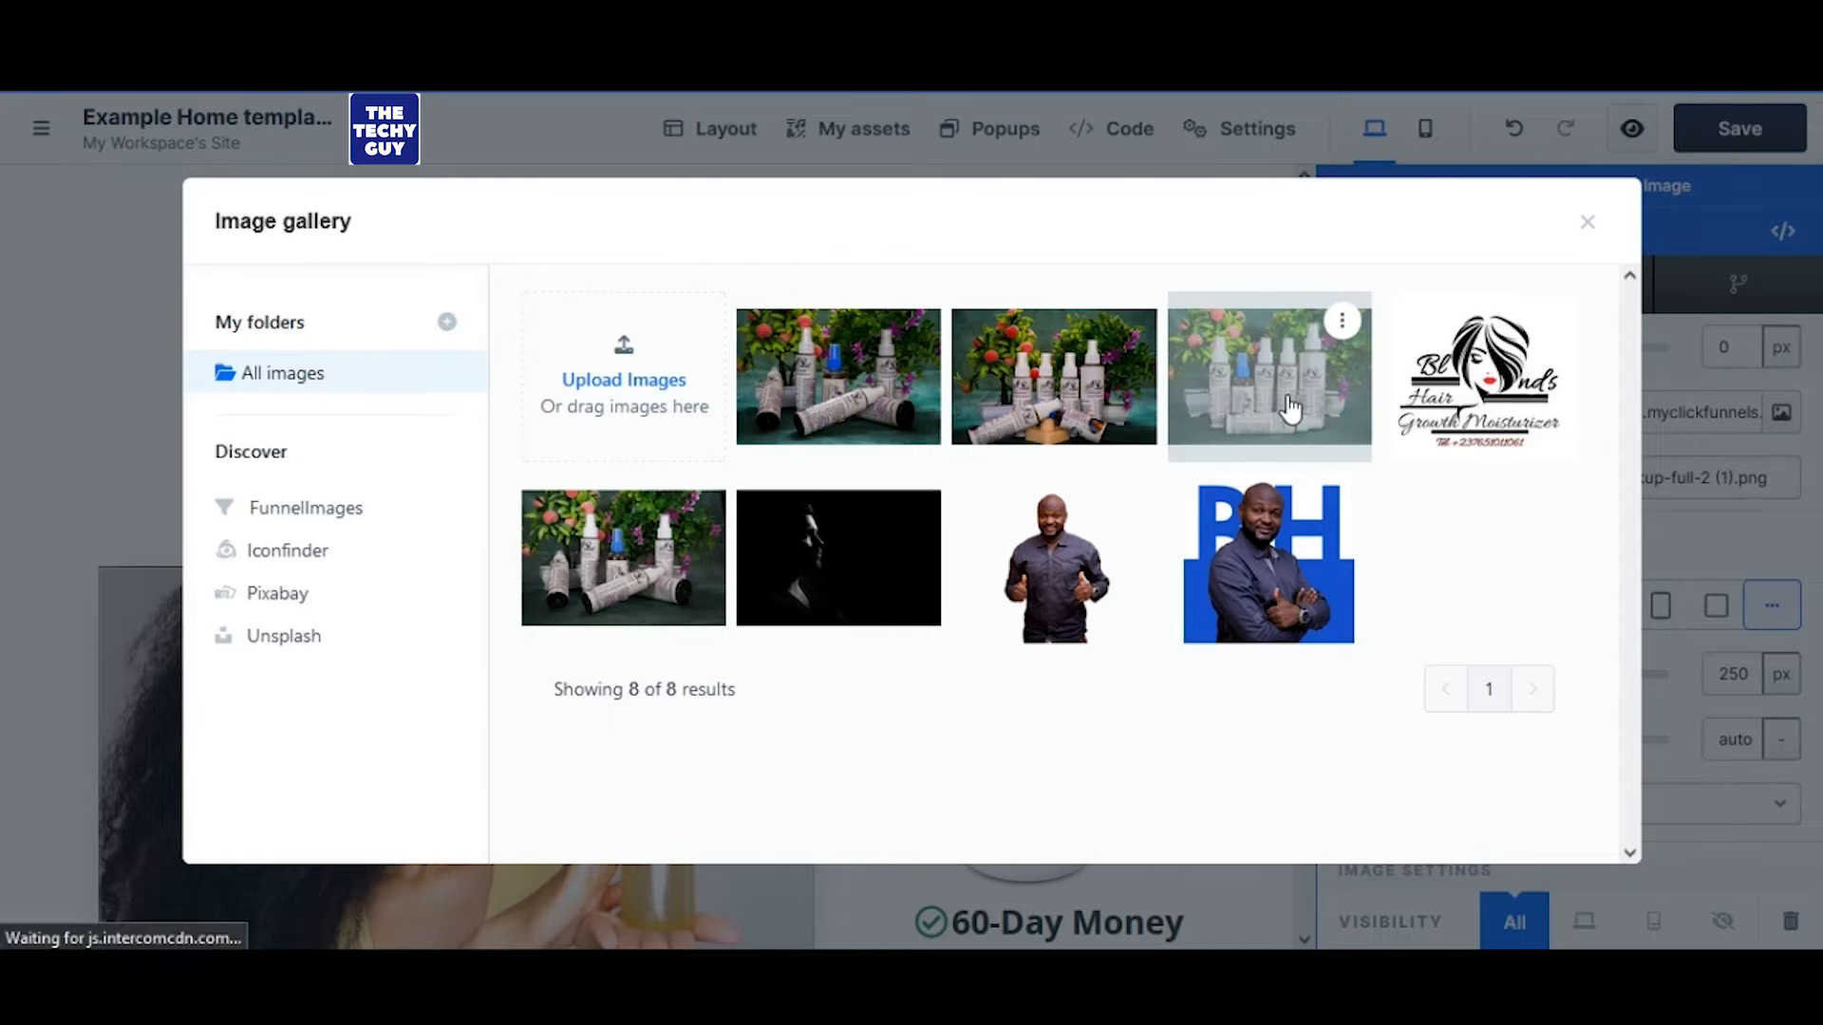
left_click(824, 410)
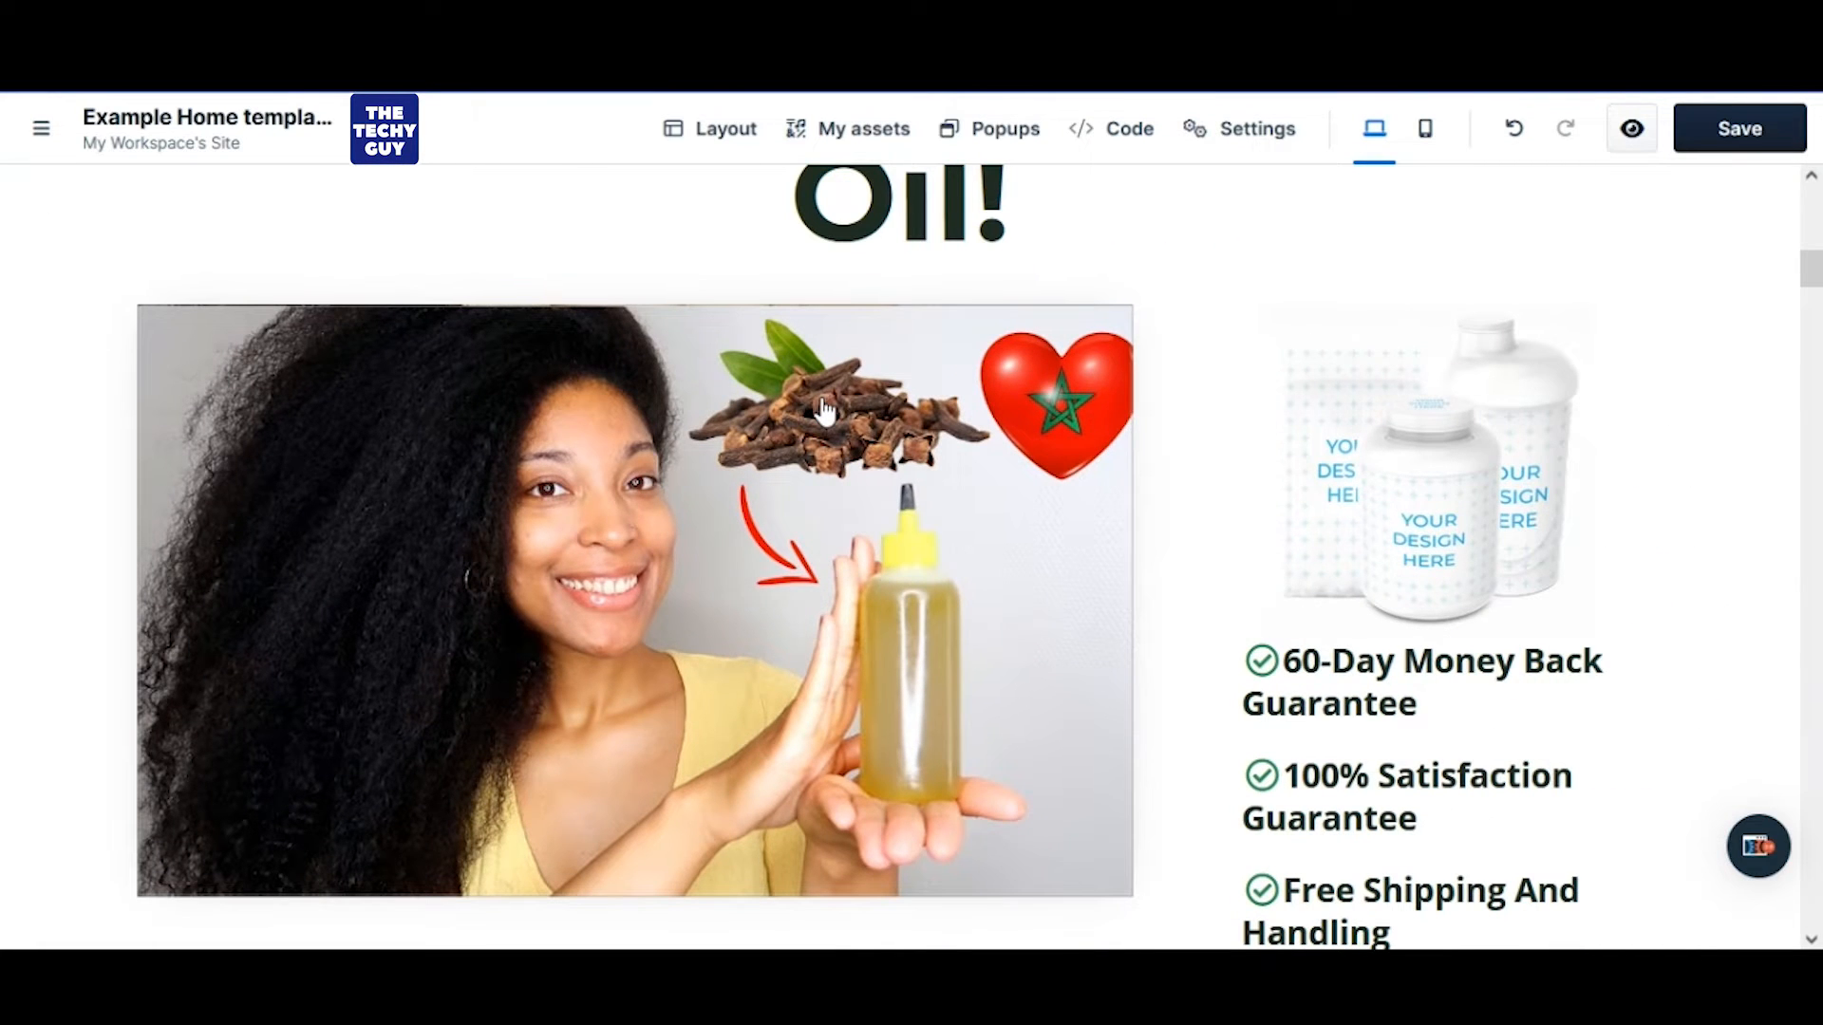
scroll(1419, 657, "down", 2)
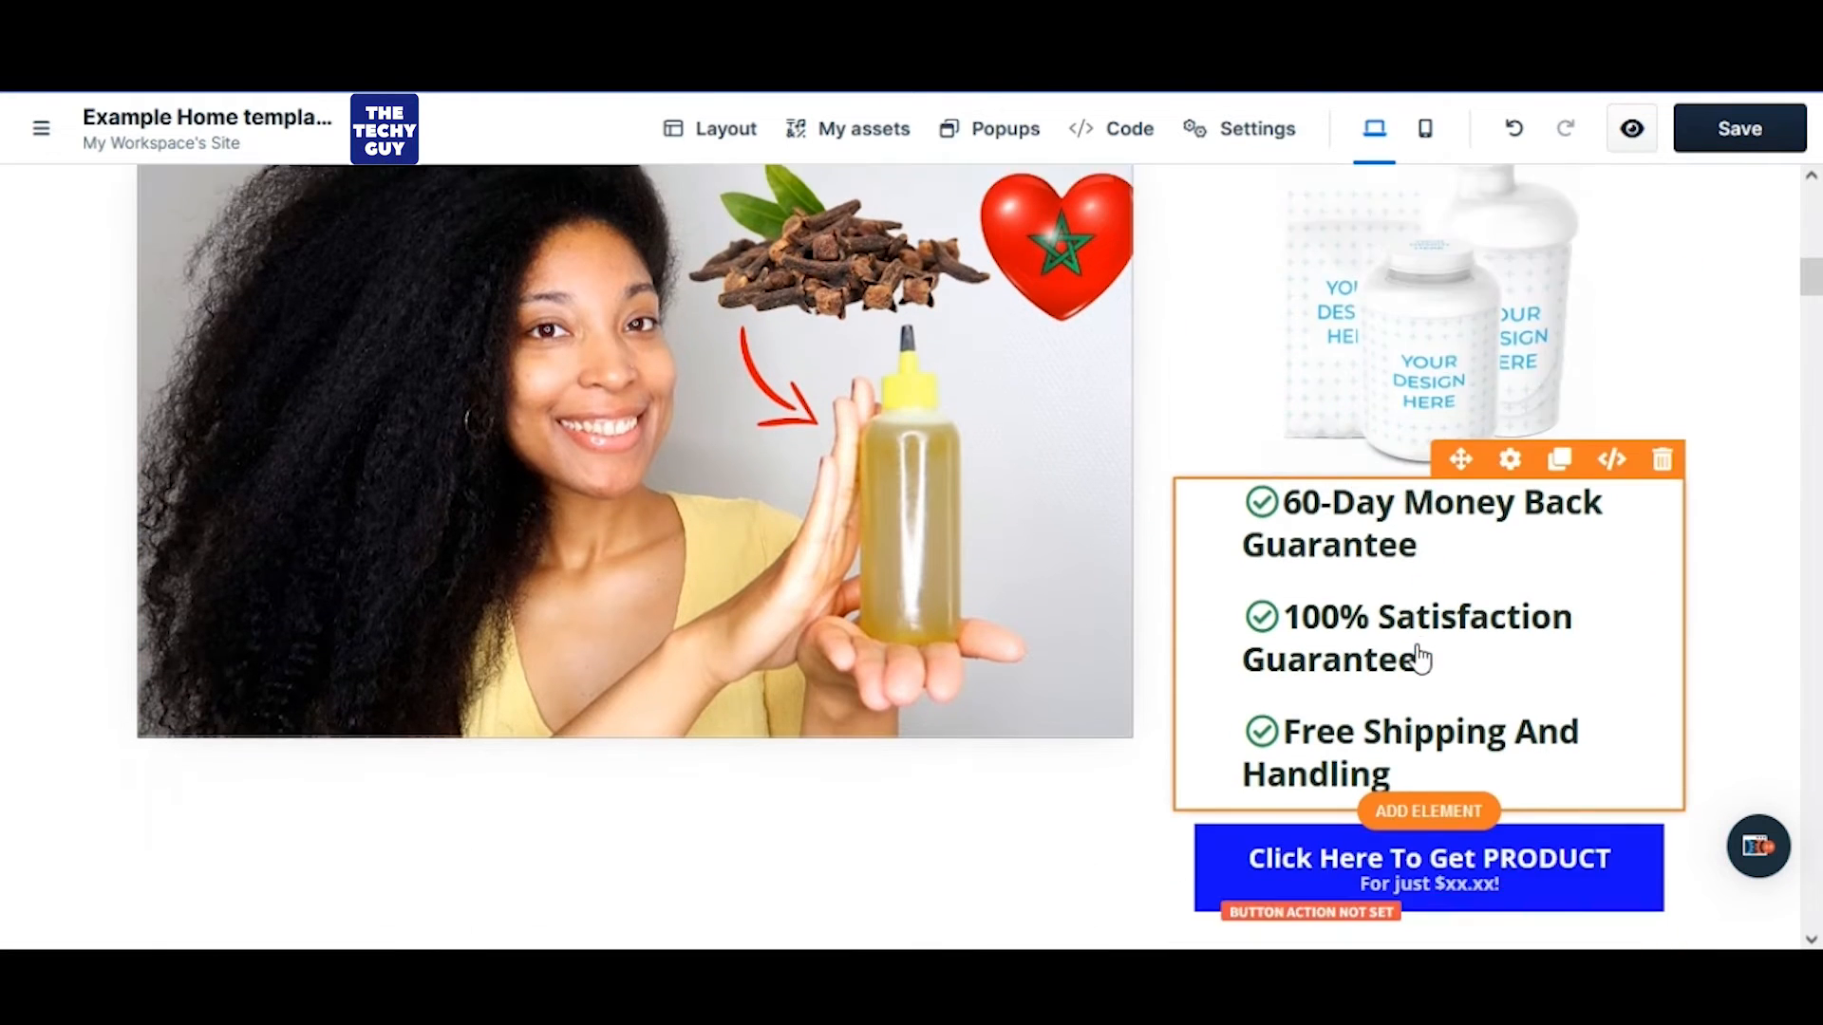
scroll(1456, 357, "up", 1)
scroll(1519, 296, "up", 2)
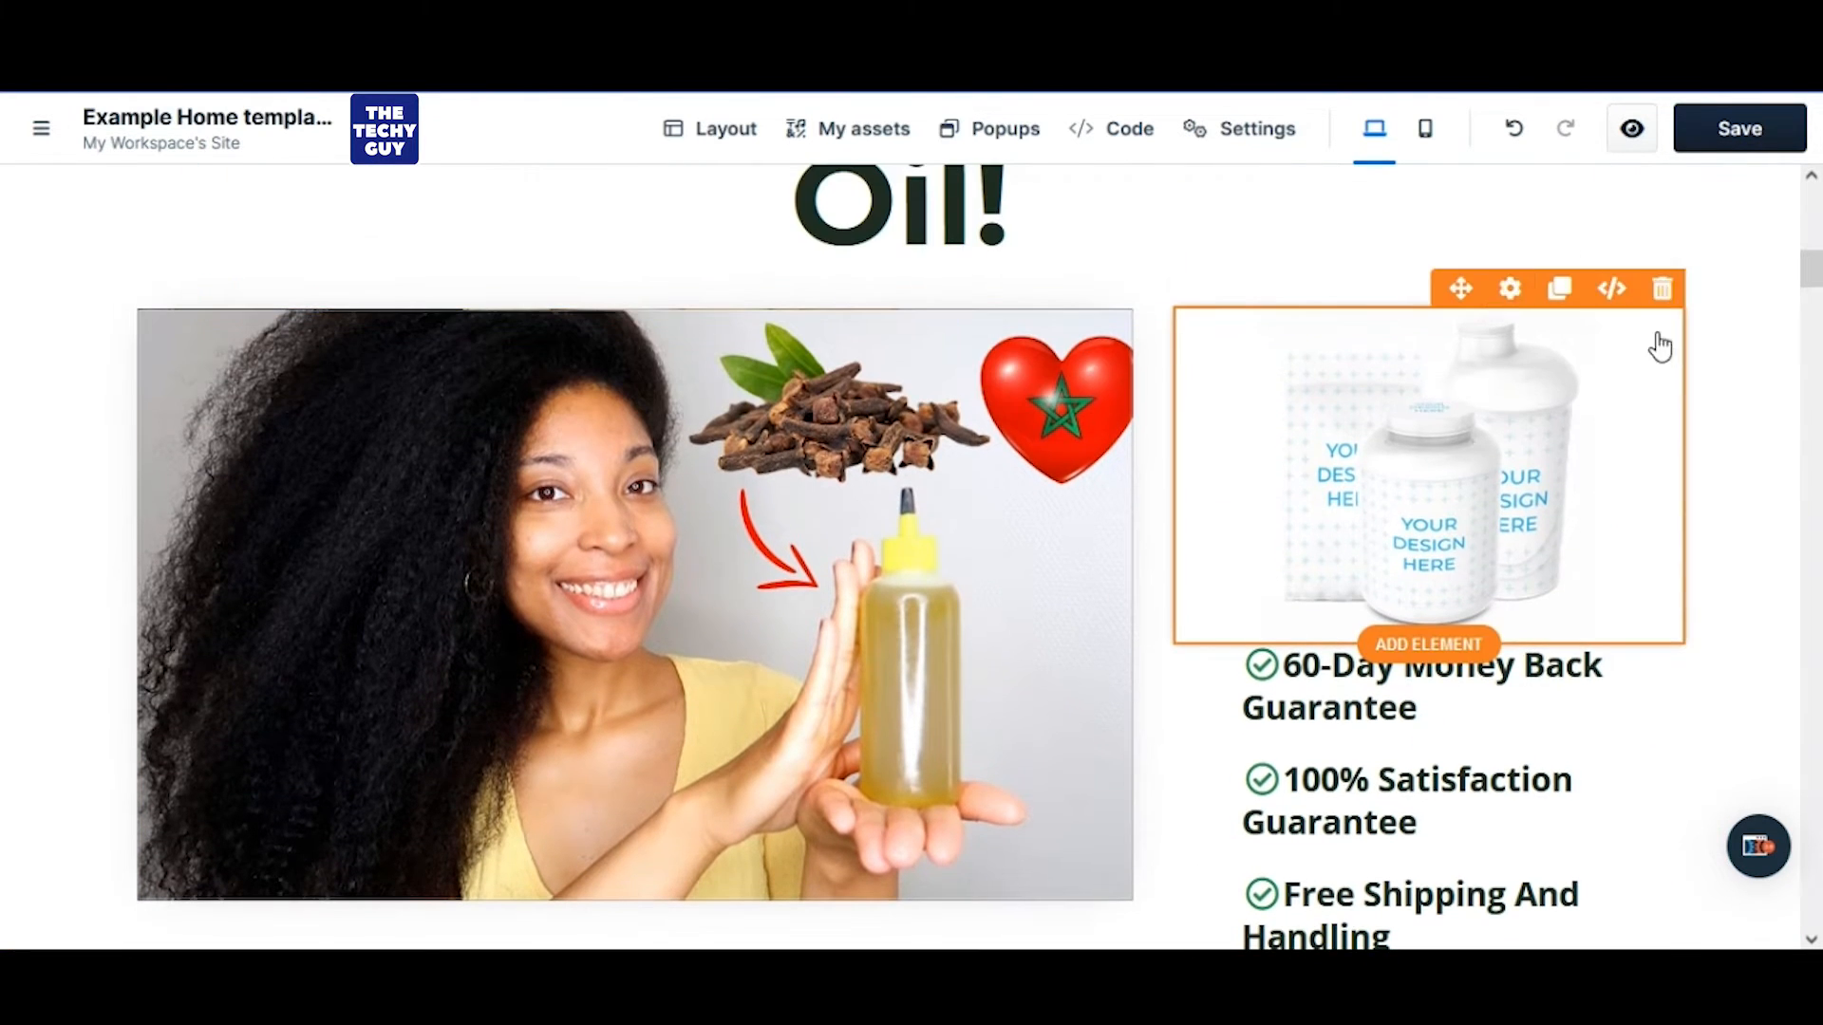
Swap the placeholder product mockup beside the video for the gallery photo of the hair product bottles among flowers
left_click(1512, 290)
left_click(1780, 413)
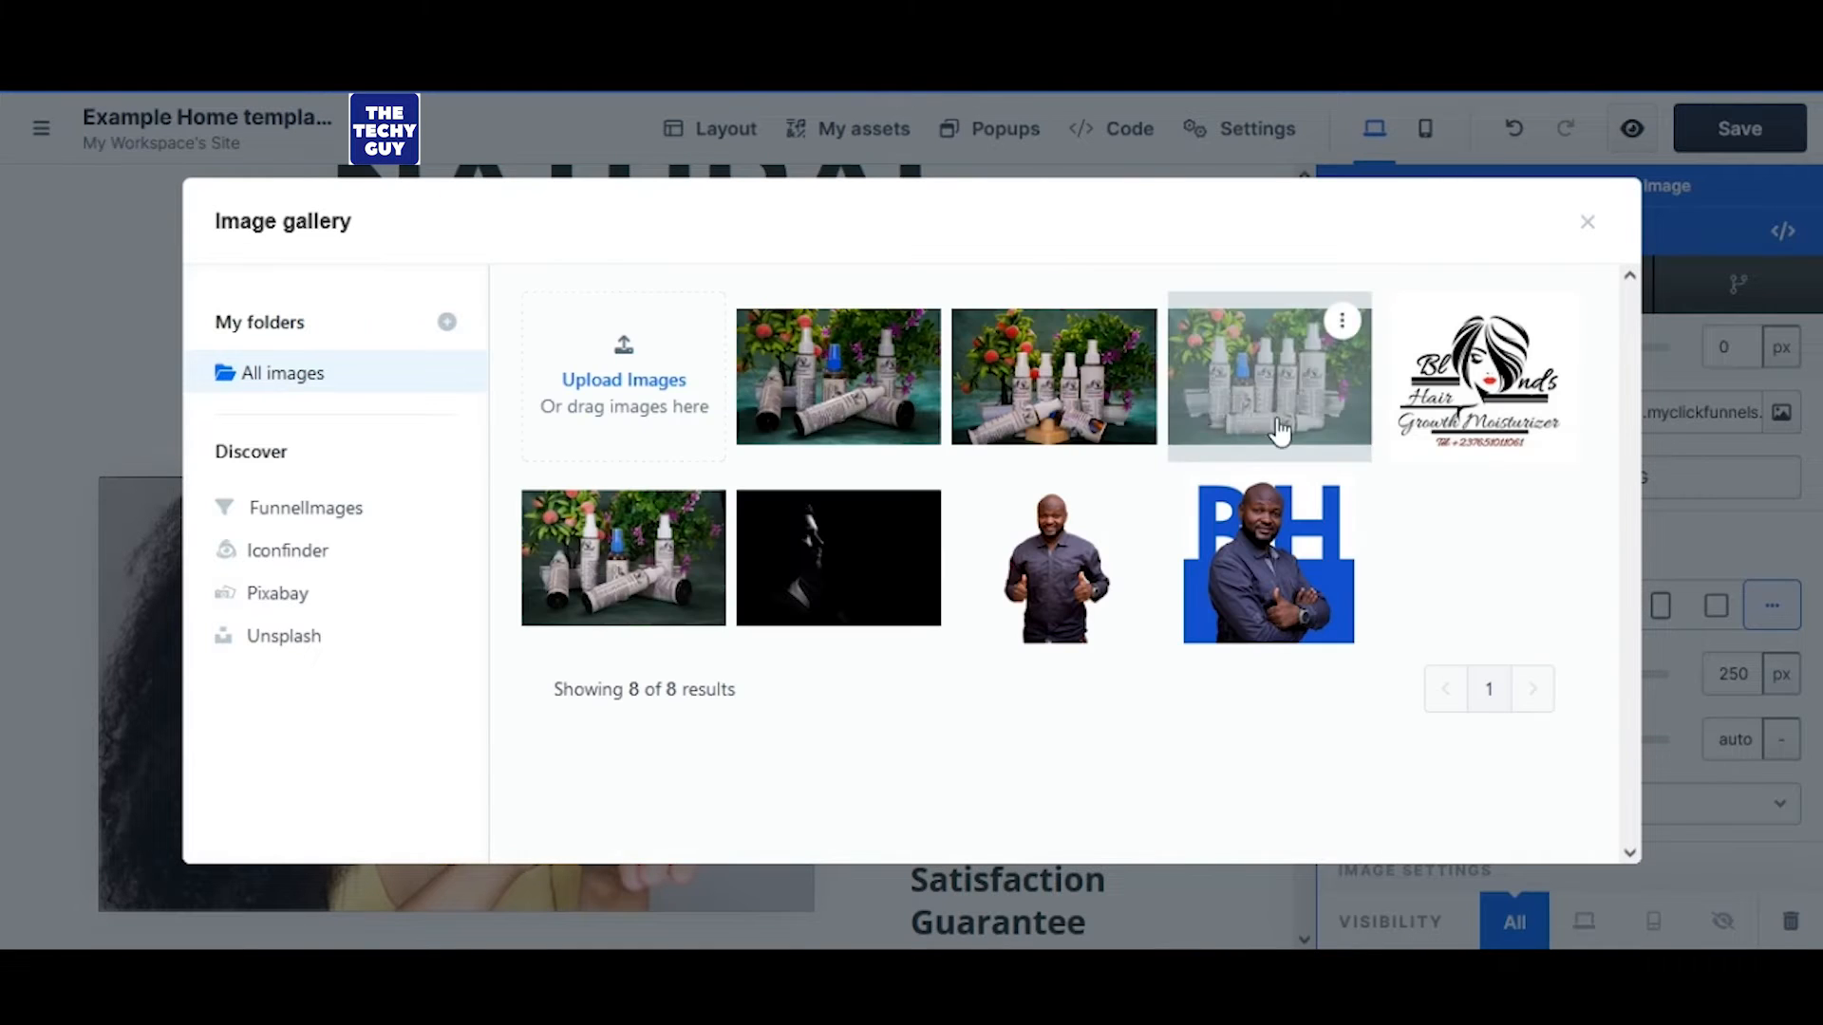
left_click(1283, 393)
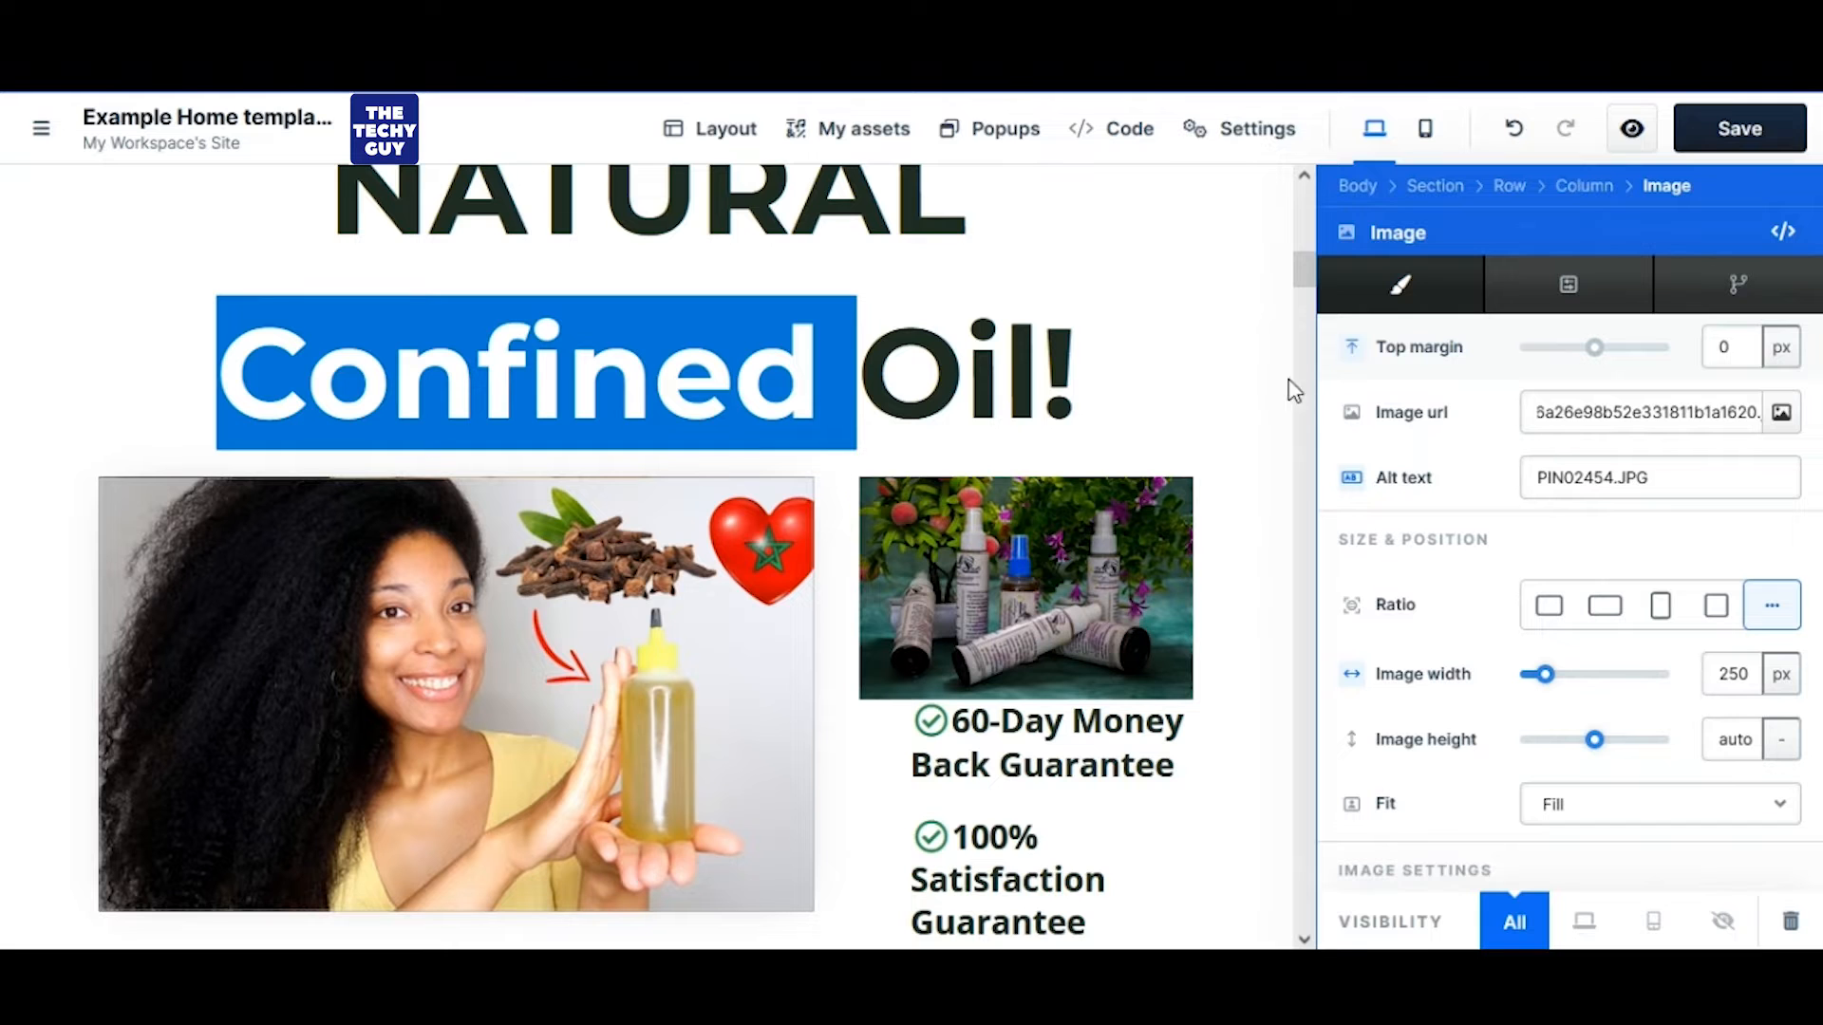
left_click(1777, 414)
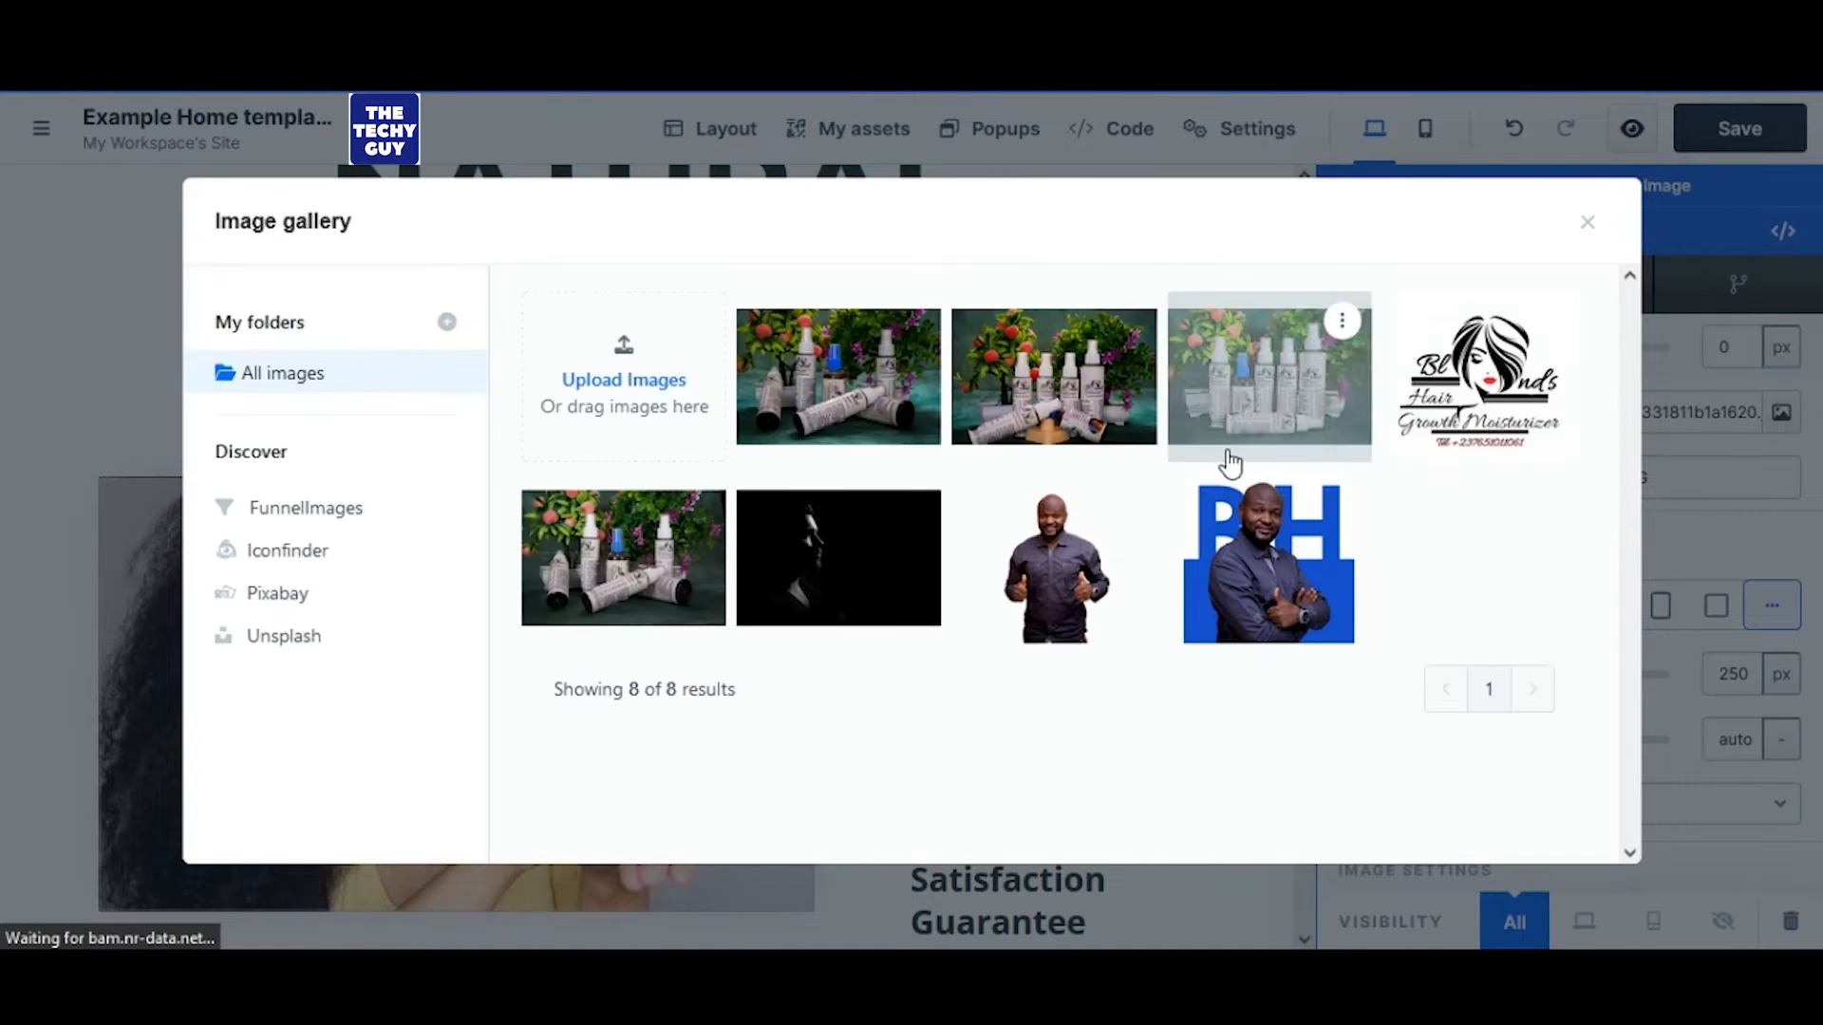
double_click(835, 393)
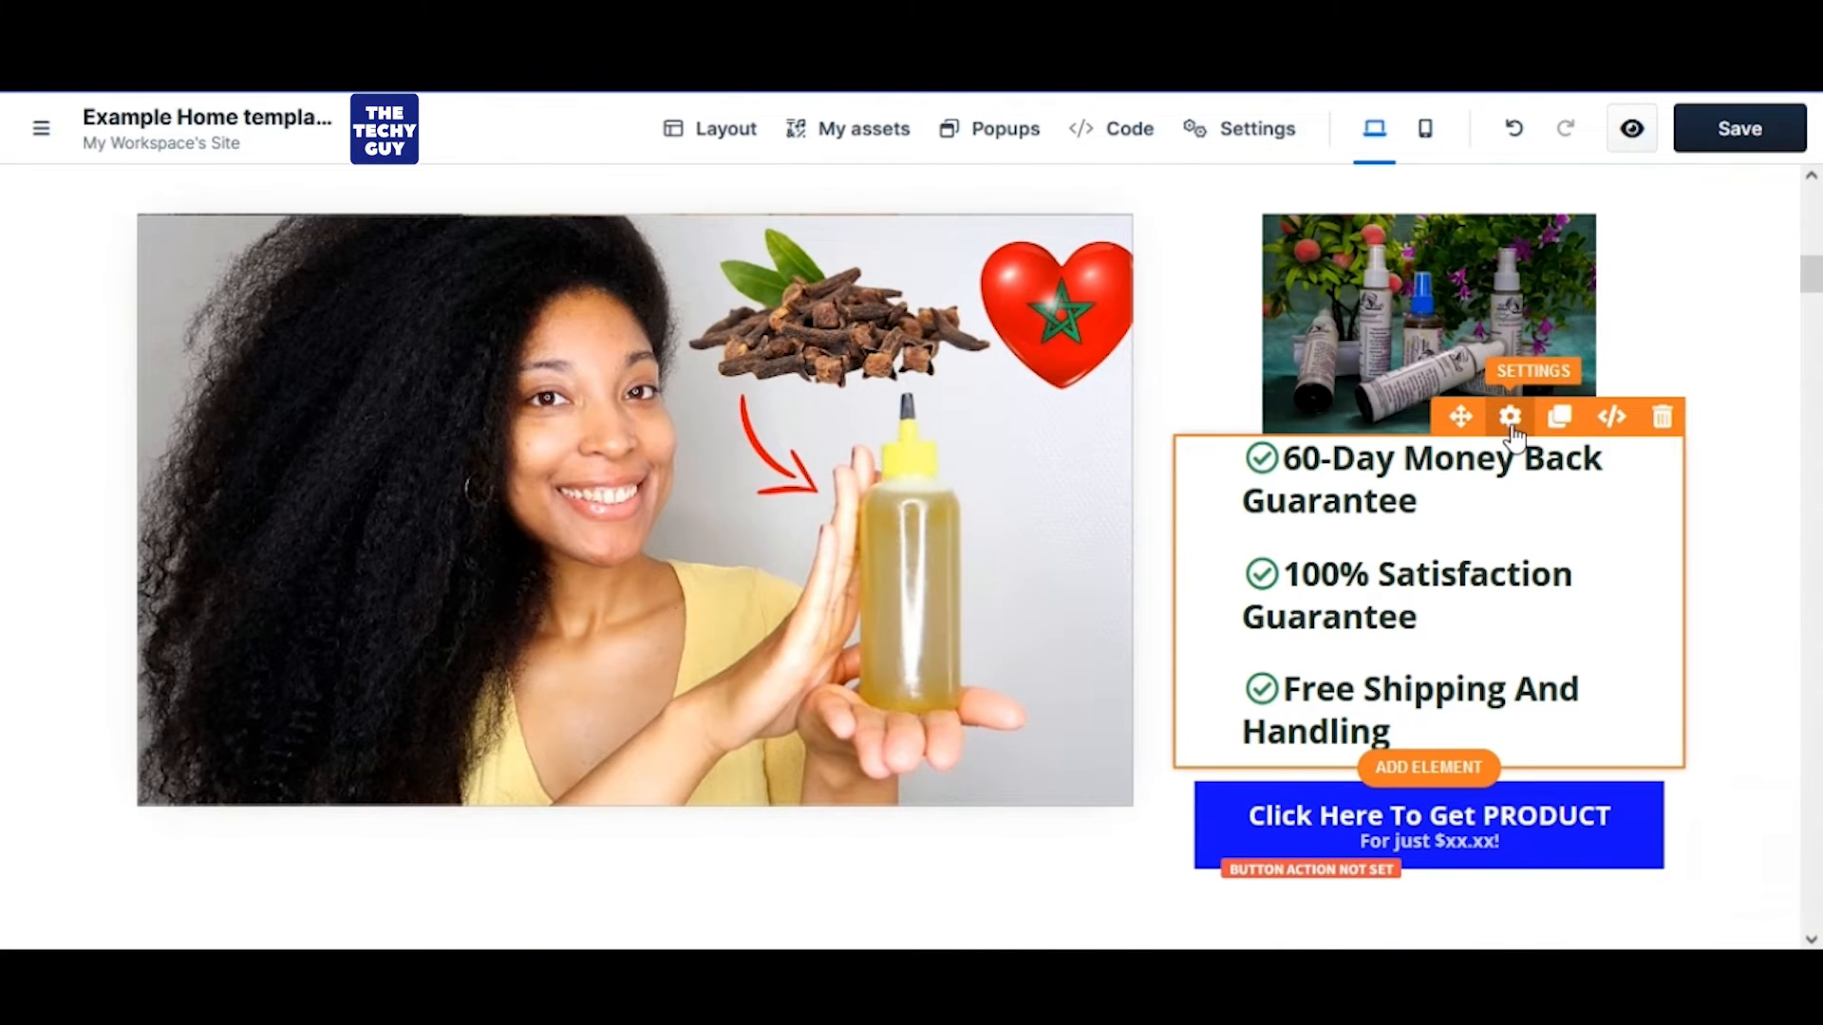
left_click(1510, 427)
scroll(1444, 577, "down", 10)
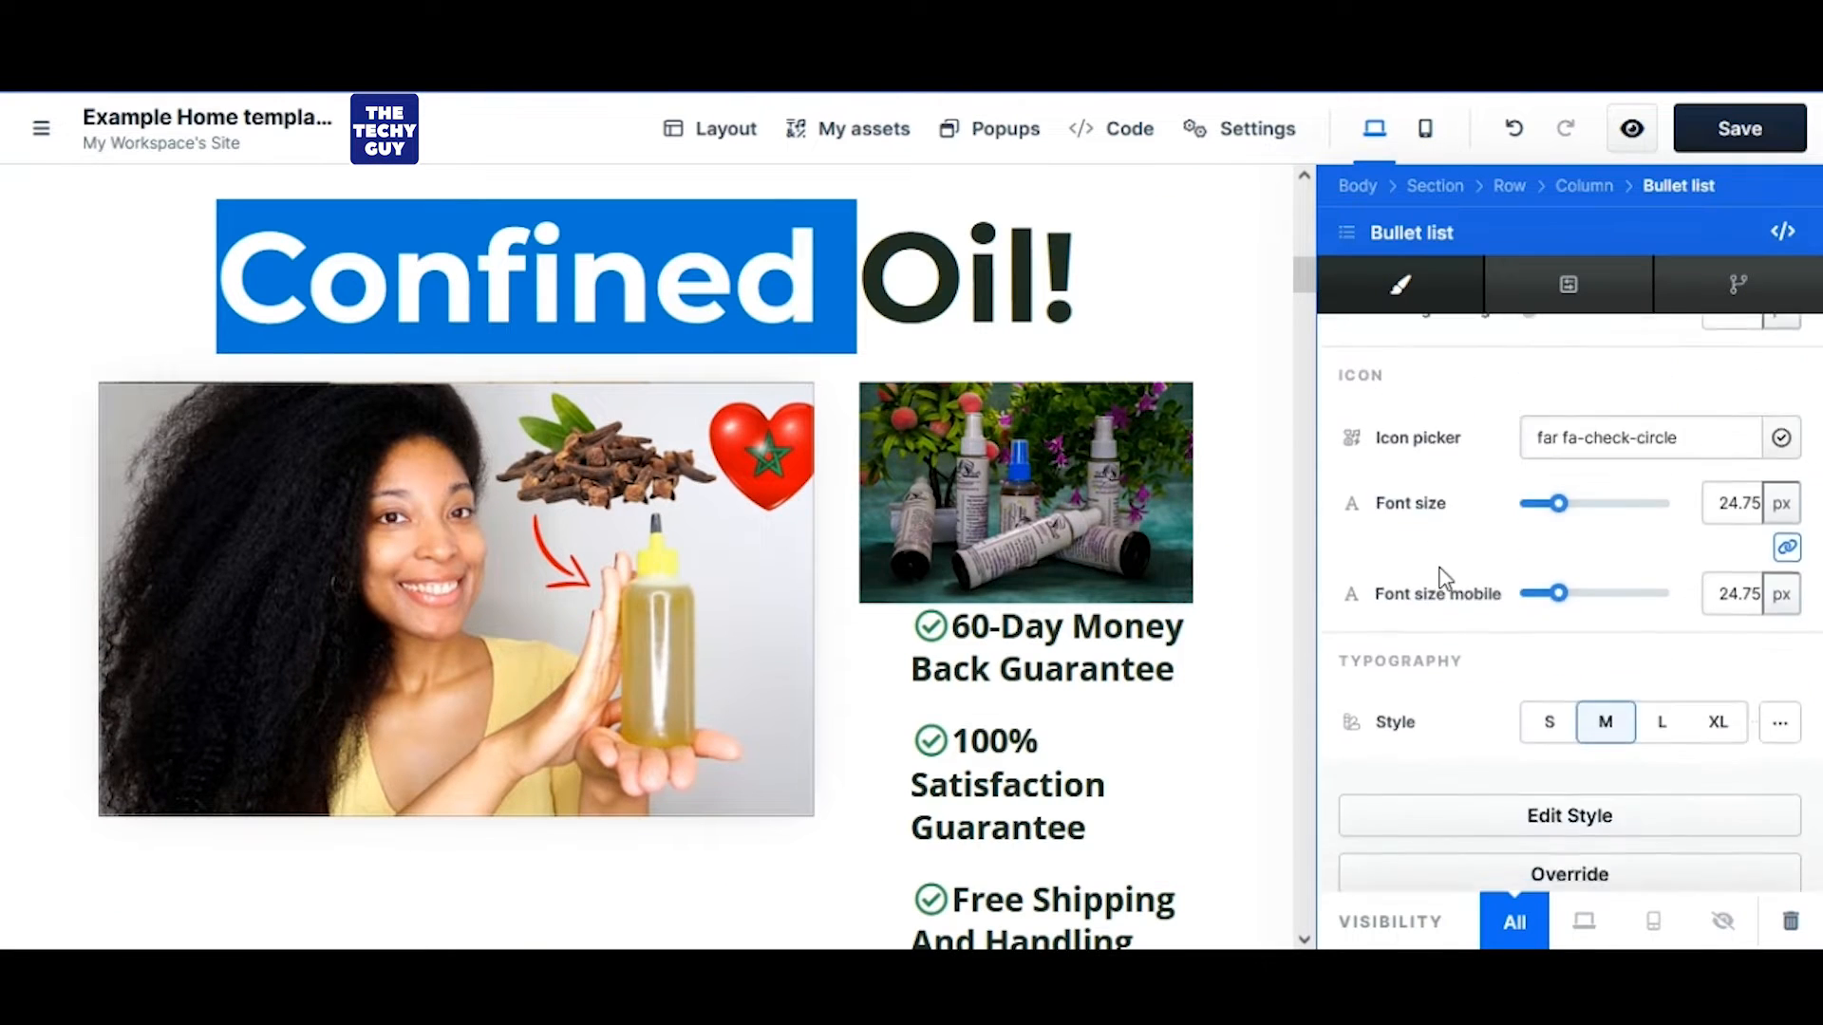
scroll(1444, 577, "up", 6)
scroll(1442, 579, "up", 3)
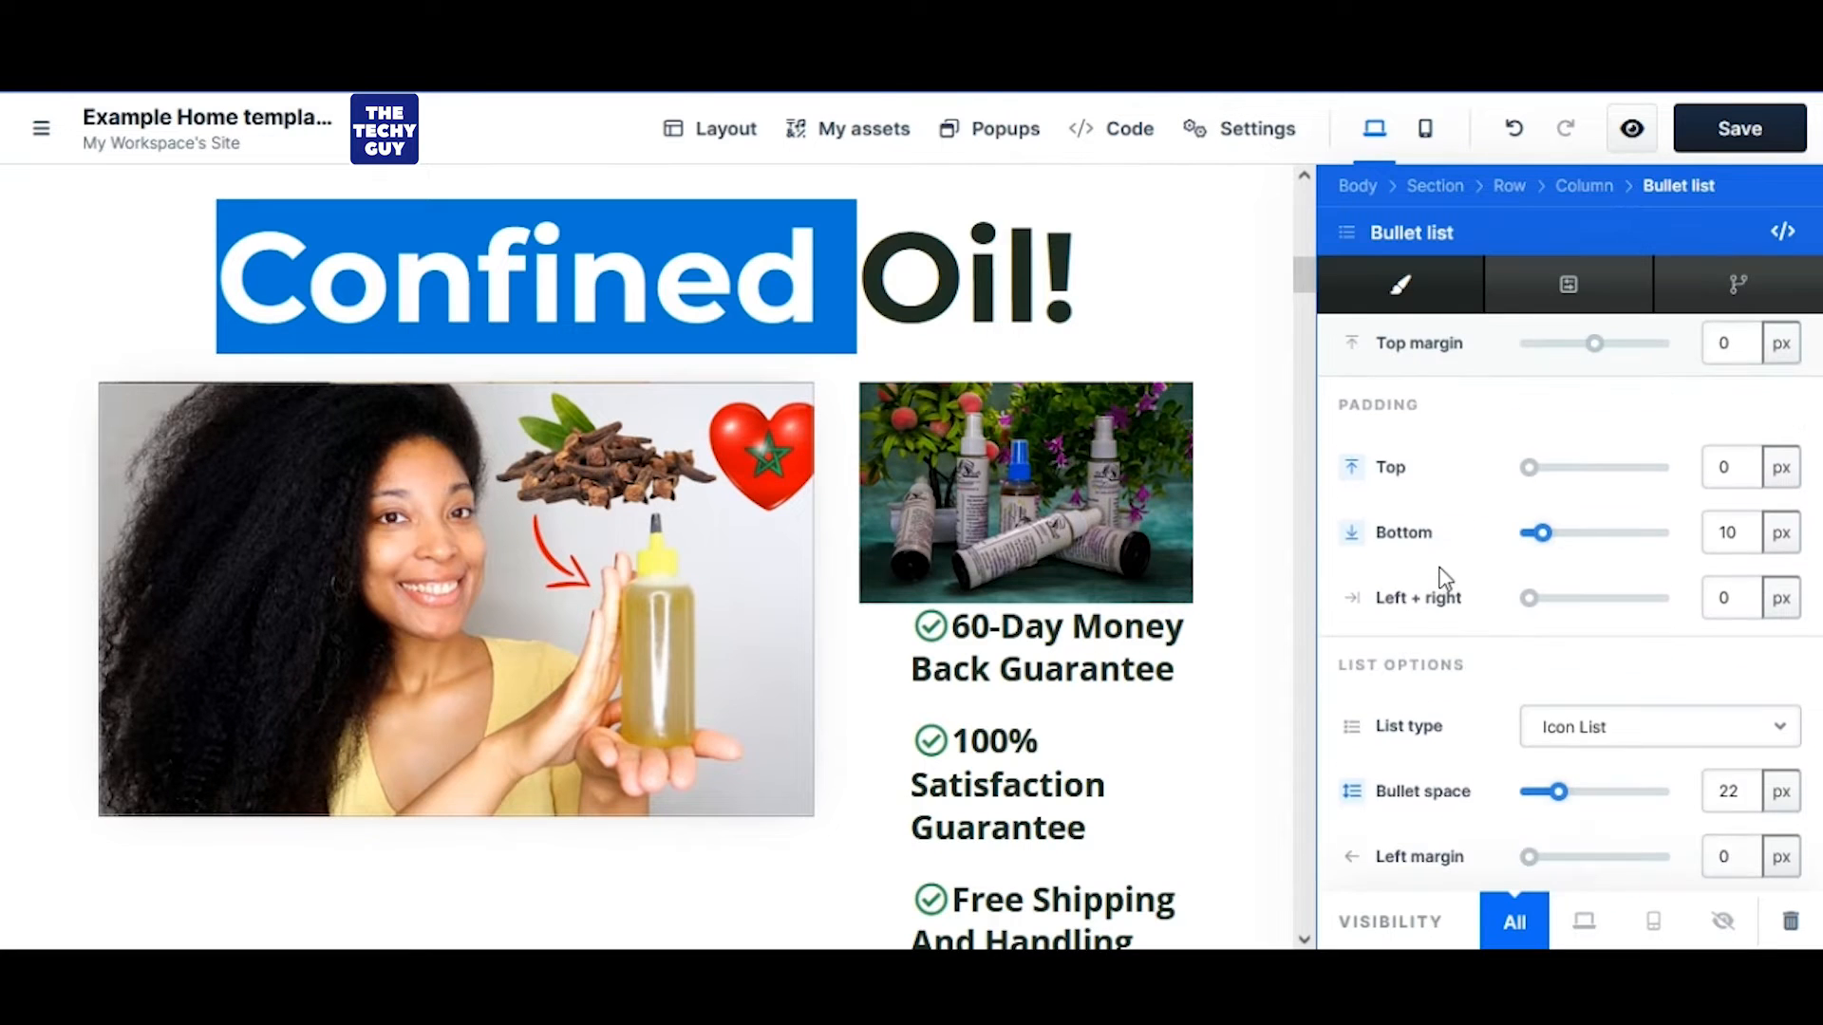
left_click(1026, 712)
Delete the "100% Satisfaction Guarantee" item from the bullet list under the product image
left_click(1407, 587)
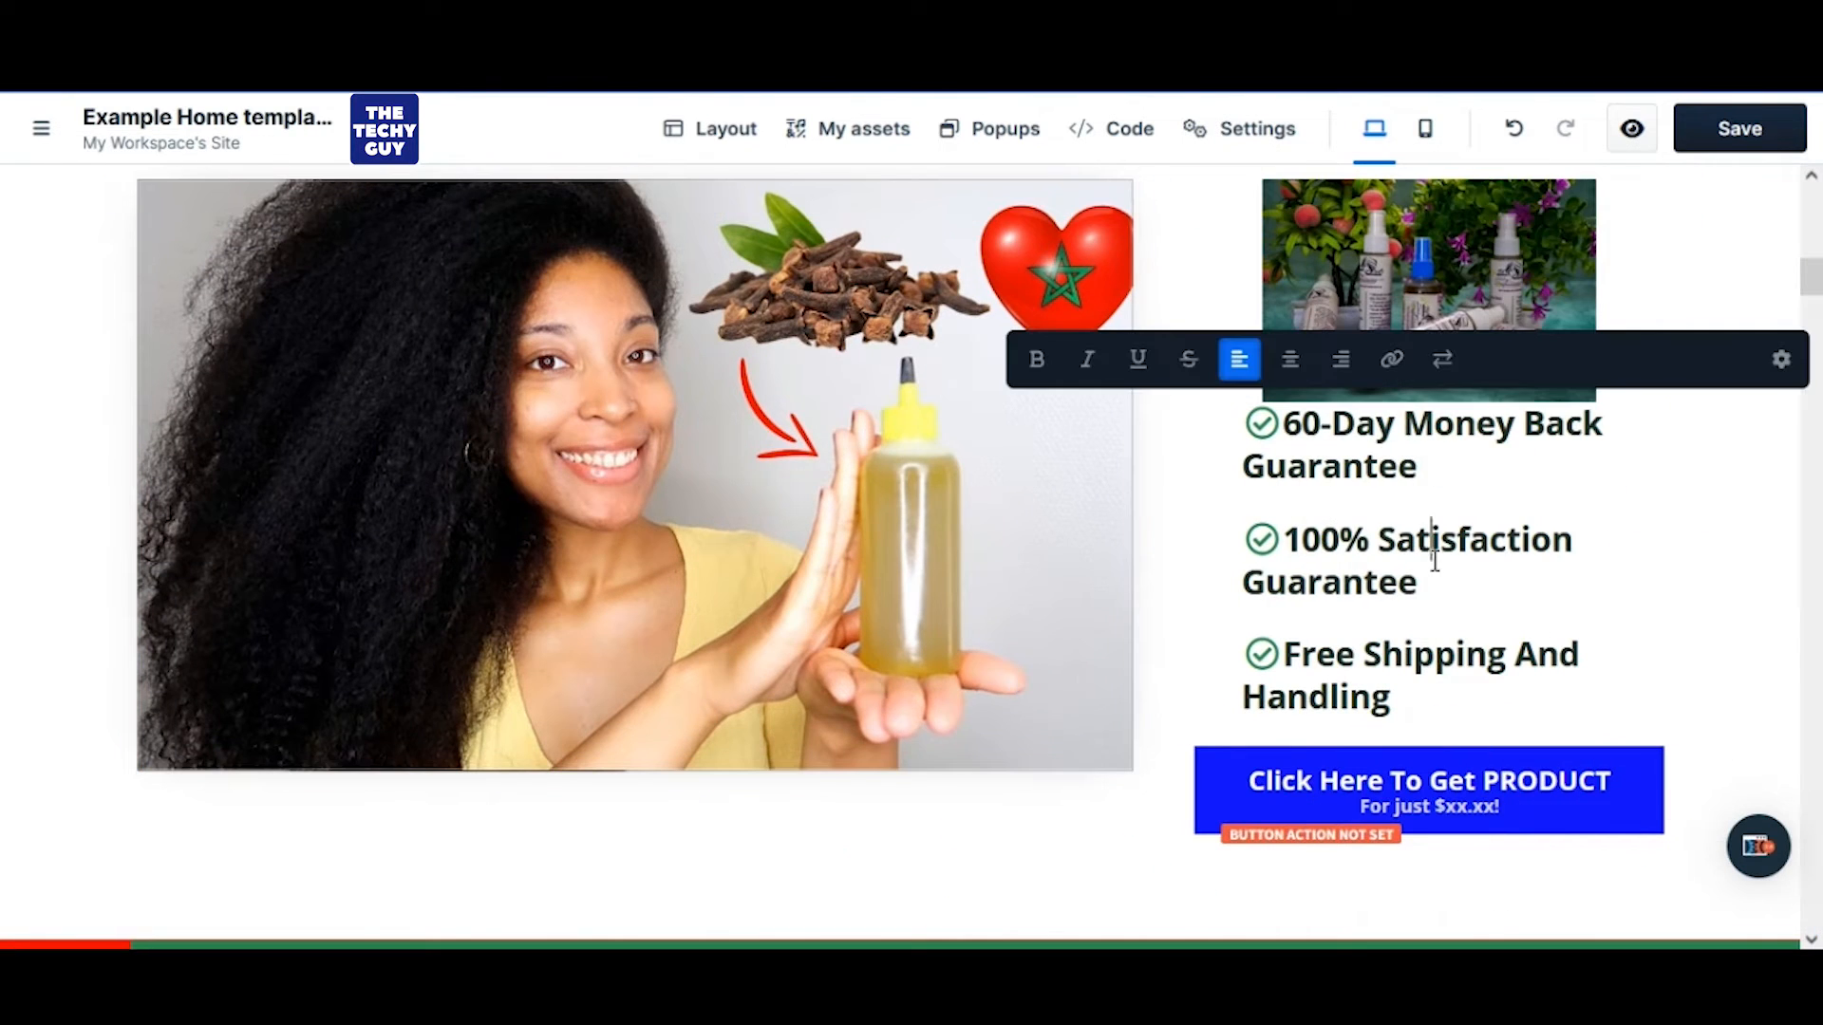
key("BackSpace")
key("BackSpace")
key("BackSpace")
key("BackSpace")
key("BackSpace")
key("BackSpace")
key("BackSpace")
key("BackSpace")
key("BackSpace")
key("BackSpace")
key("BackSpace")
key("BackSpace")
key("BackSpace")
key("BackSpace")
key("BackSpace")
key("BackSpace")
key("BackSpace")
key("BackSpace")
key("BackSpace")
key("BackSpace")
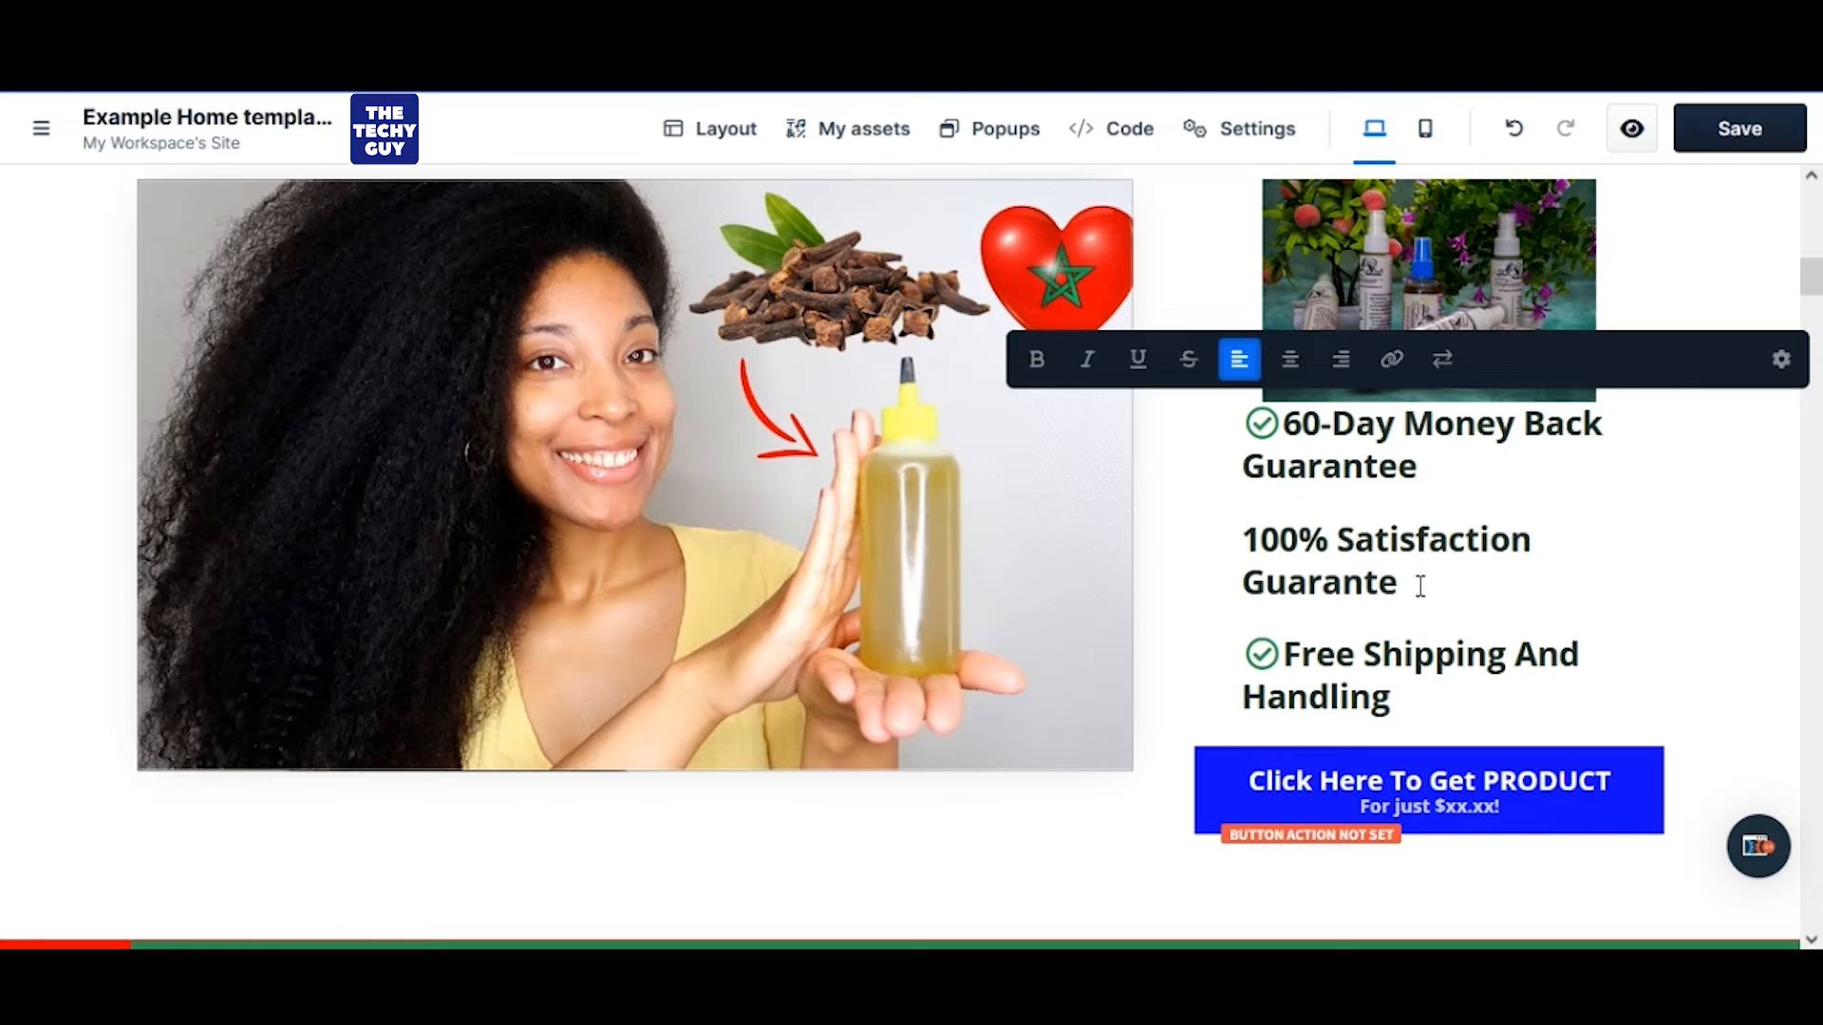
key("BackSpace")
key("BackSpace")
key("BackSpace")
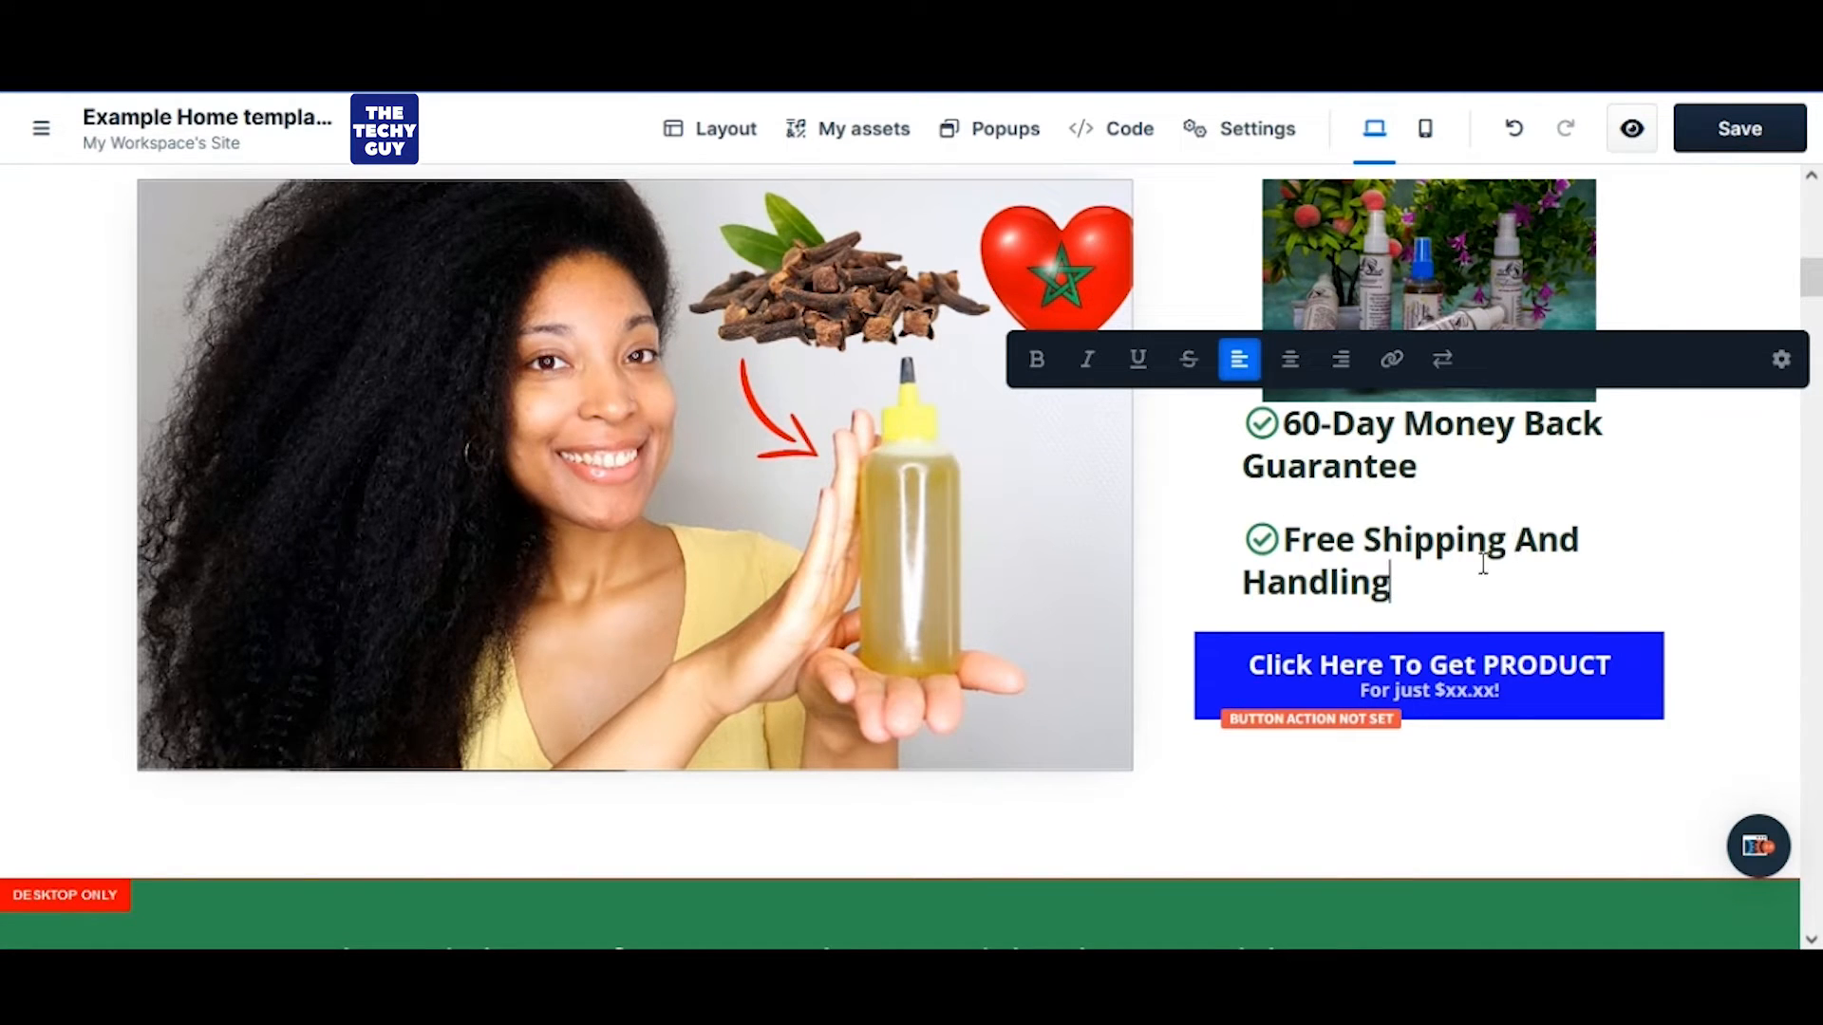
Reword the free shipping bullet as "Free Shipping All Over Cameroon"
left_click(1516, 541, "shift")
type("All O")
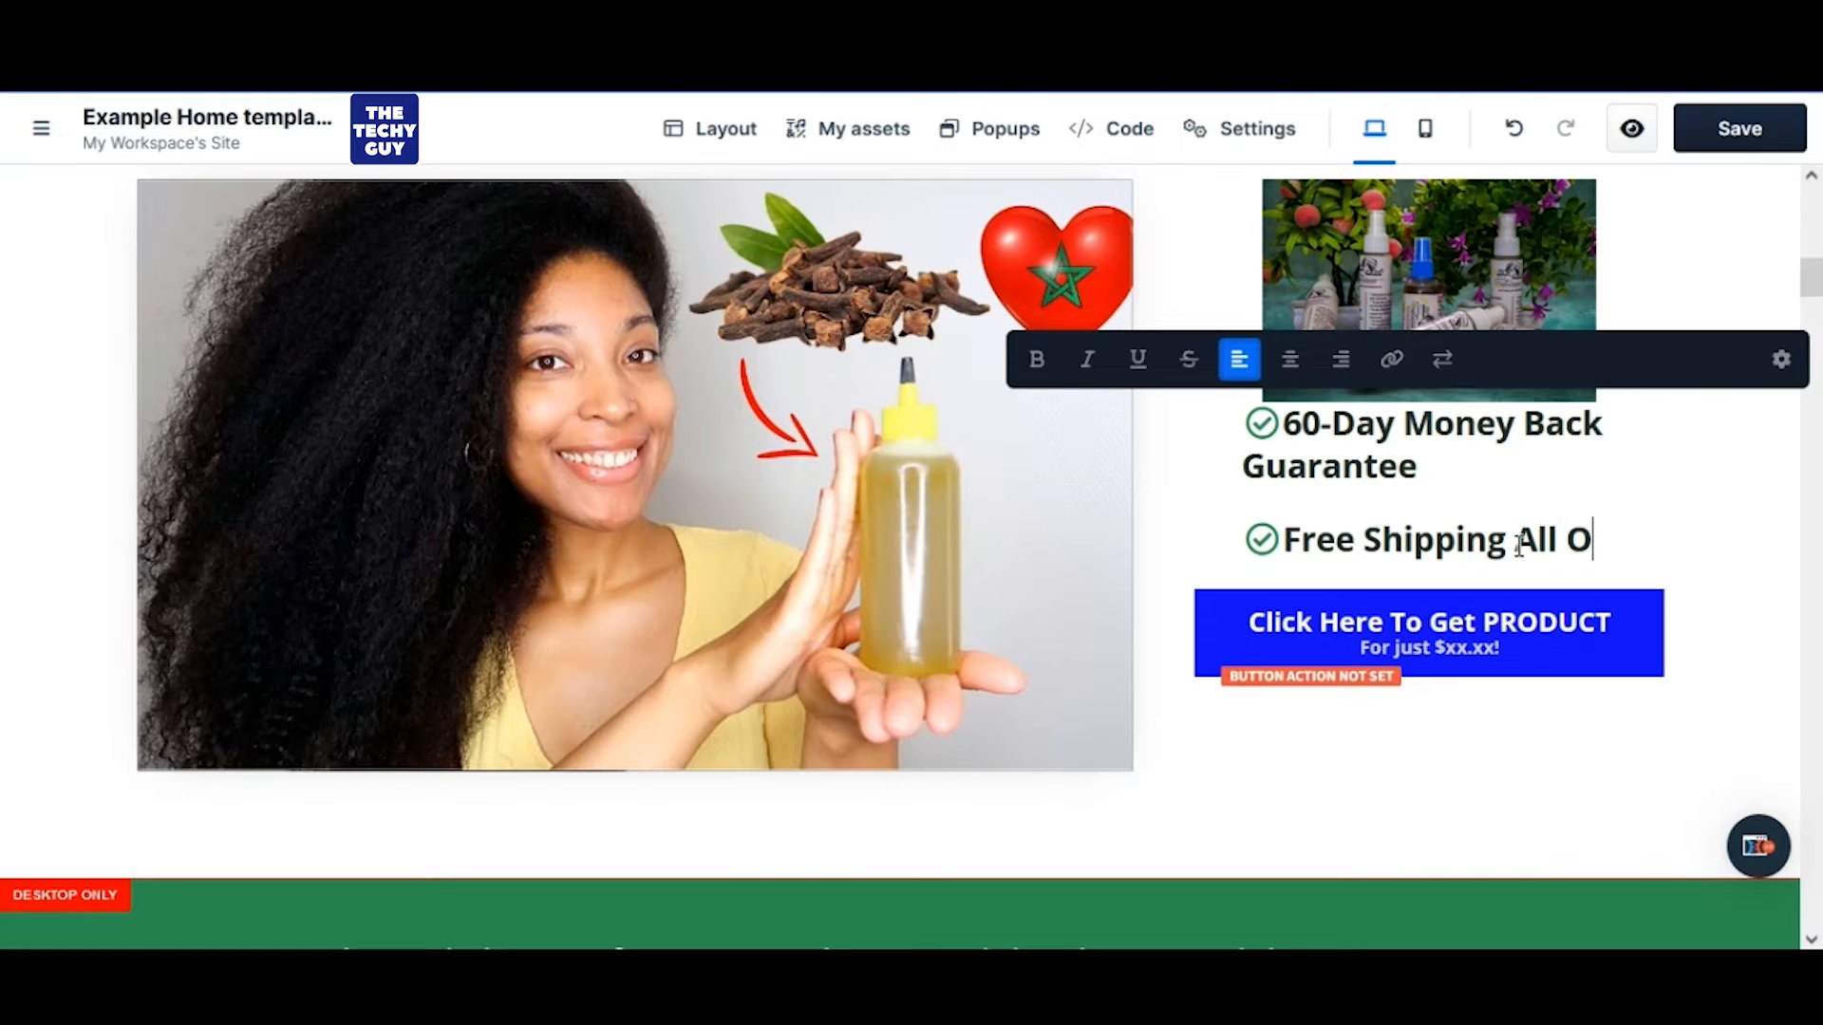
type("ver Cameroon")
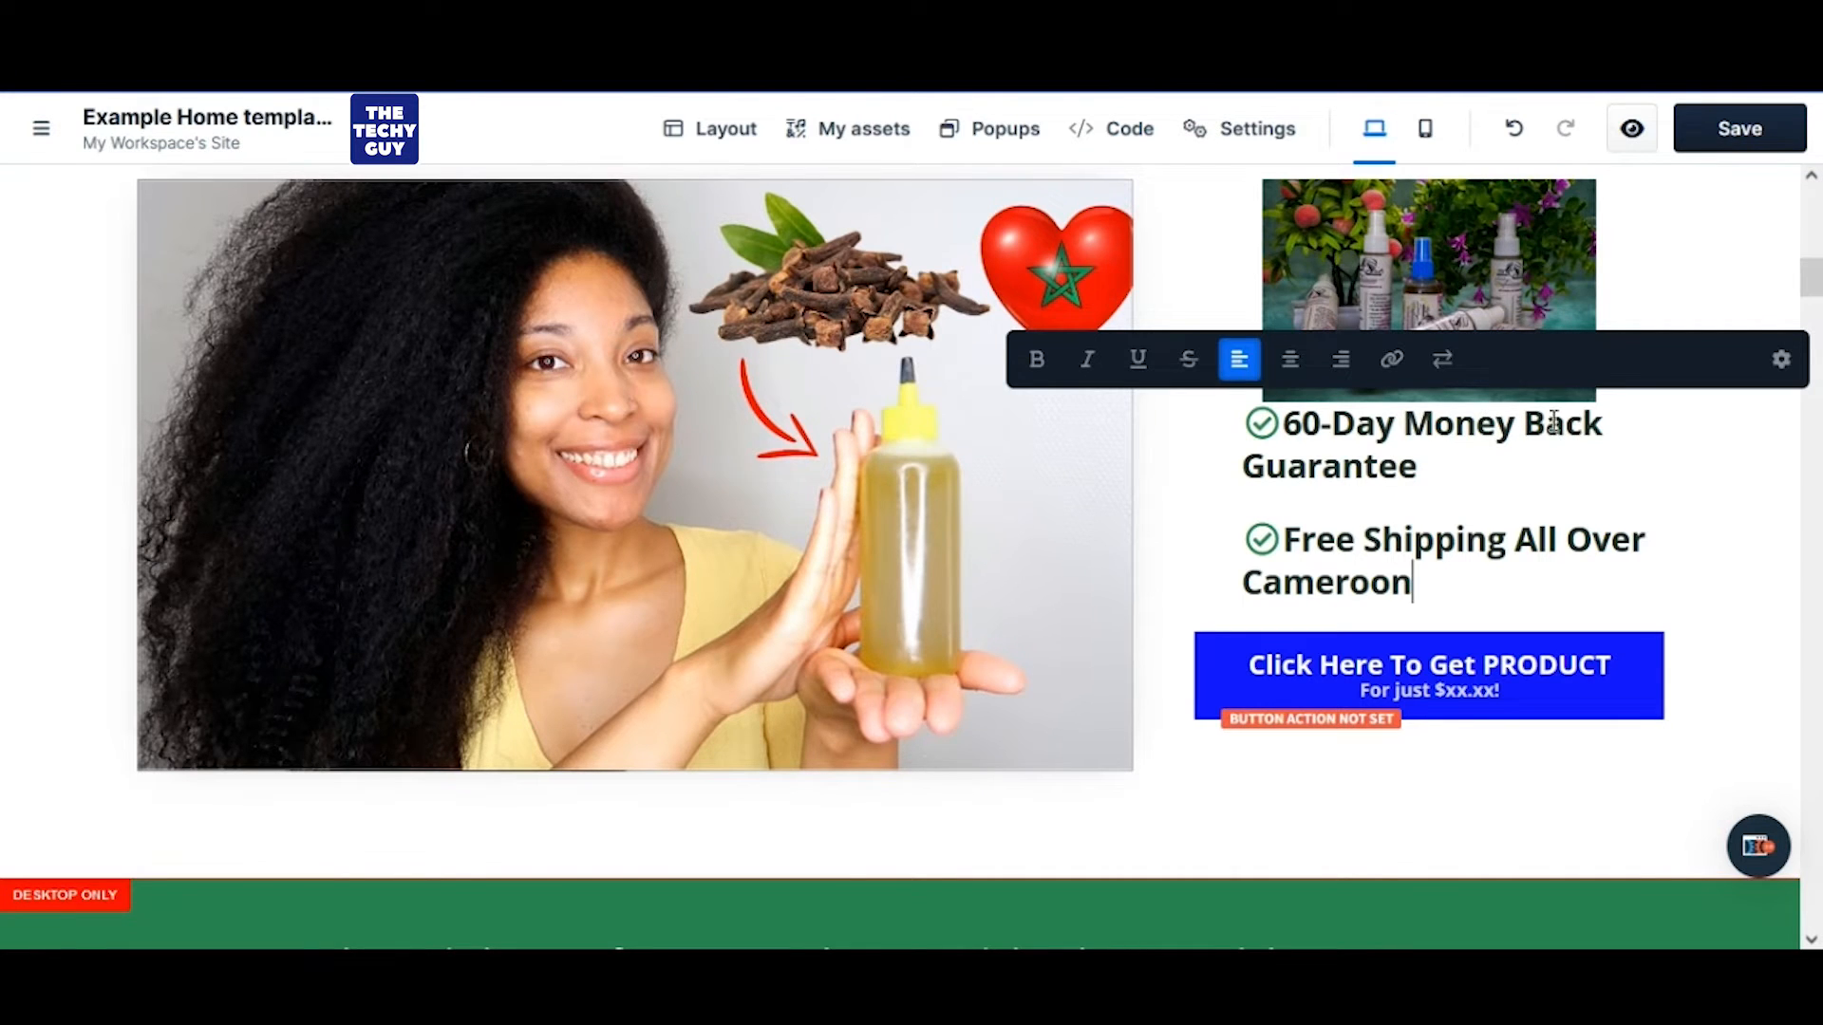
Try to reword the "60-Day Money Back Guarantee" bullet as a "Satisfaction Guarantee" bullet under the product image
type("Satisfaction Guarantee")
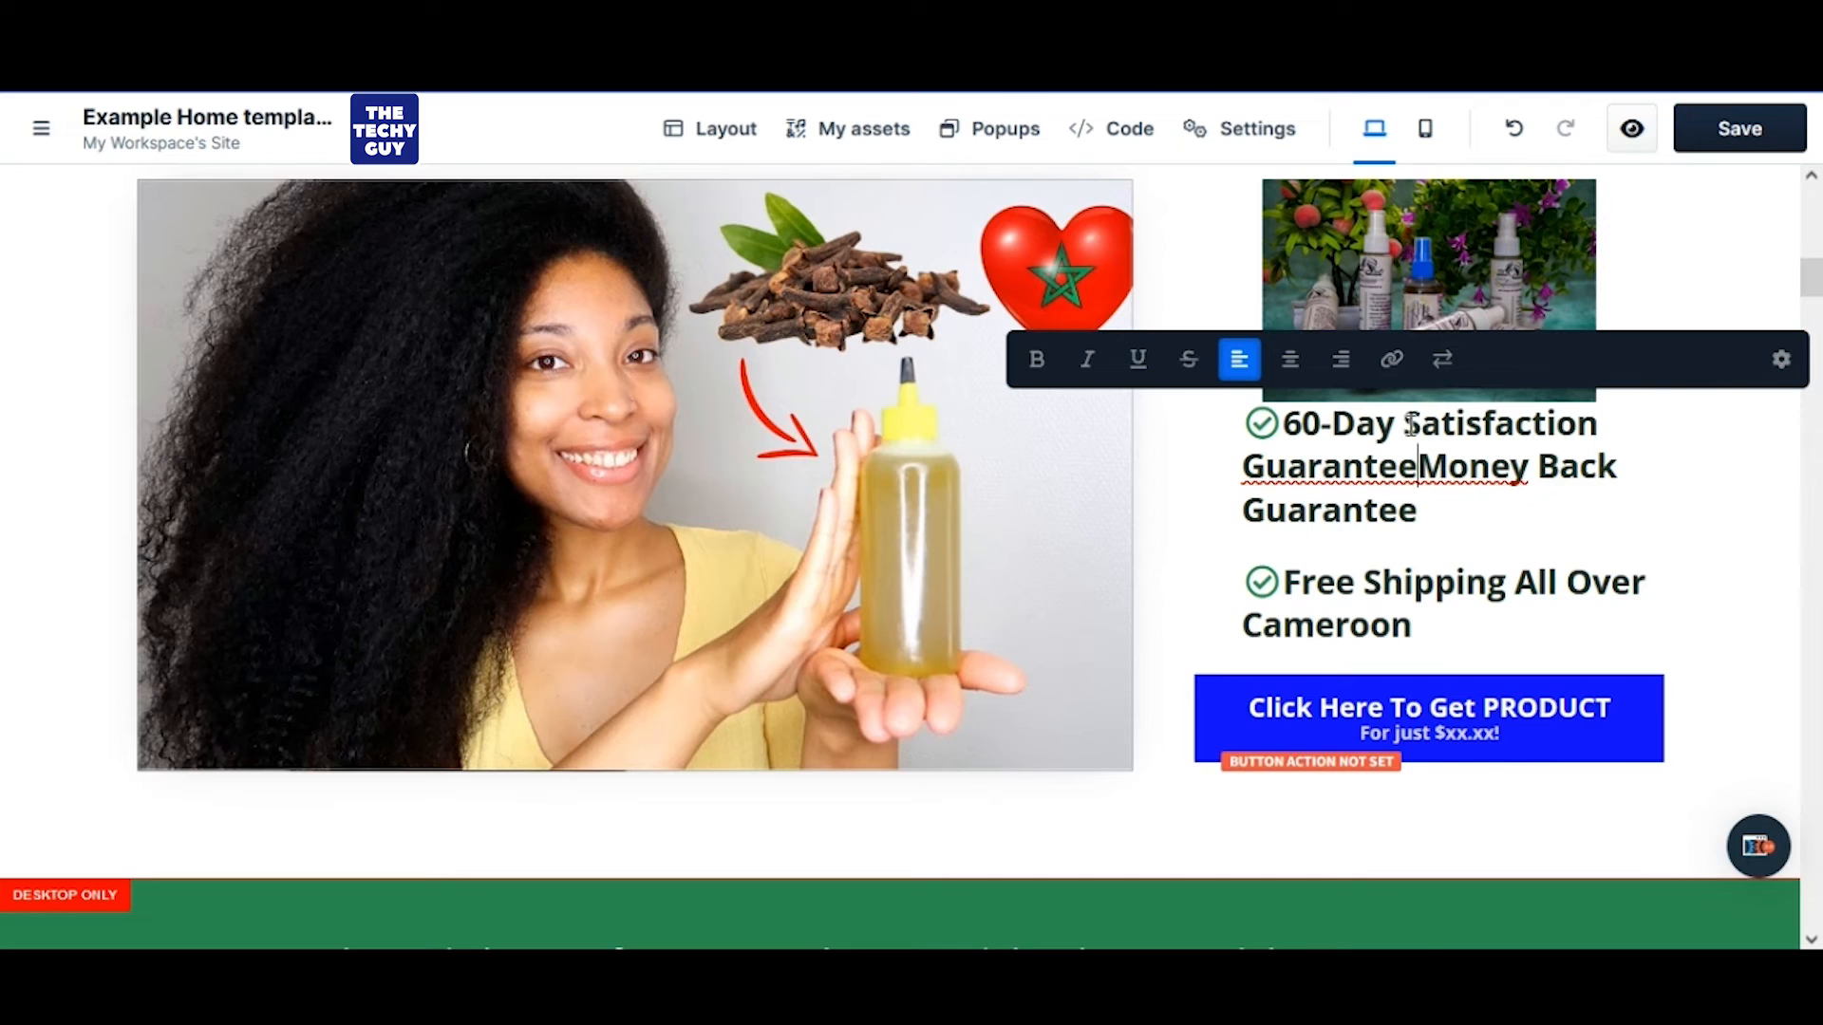
key("BackSpace")
key("BackSpace")
key("BackSpace")
key("BackSpace")
key("BackSpace")
key("BackSpace")
key("BackSpace")
key("BackSpace")
key("BackSpace")
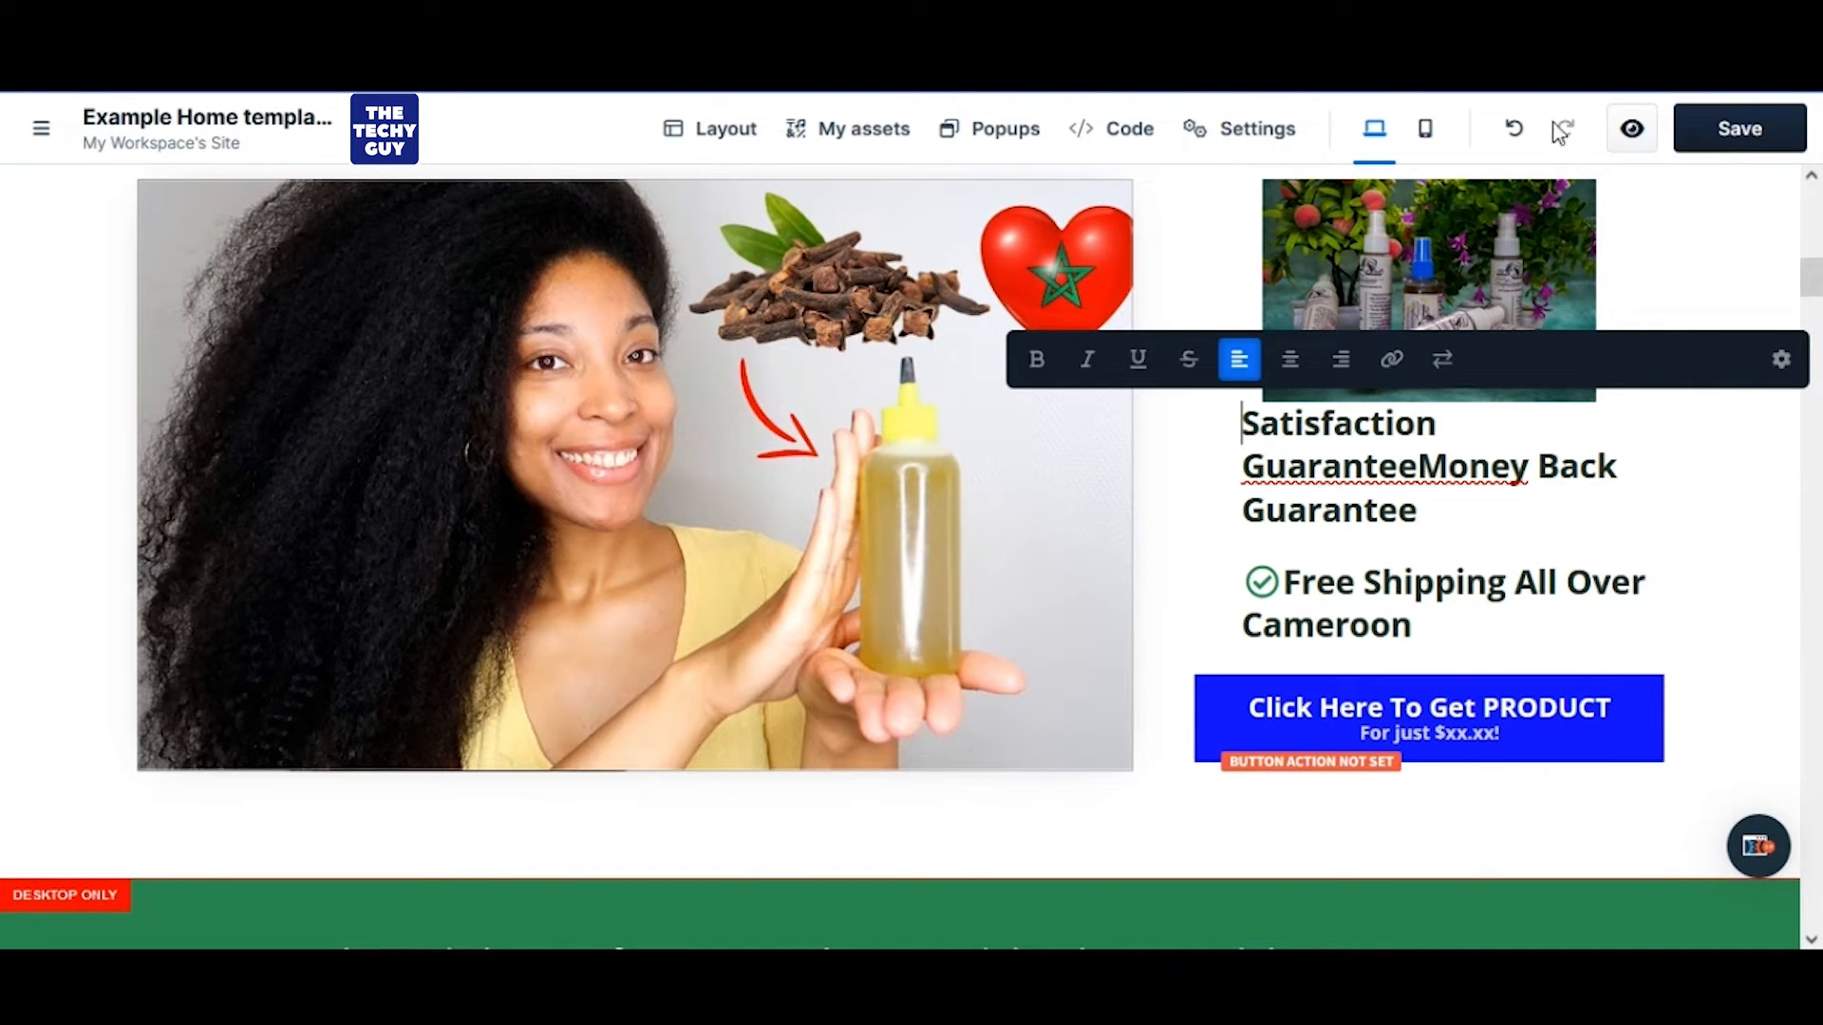
Undo the text edits in the bullet list under the product image to restore its original three bullets
left_click(1513, 129)
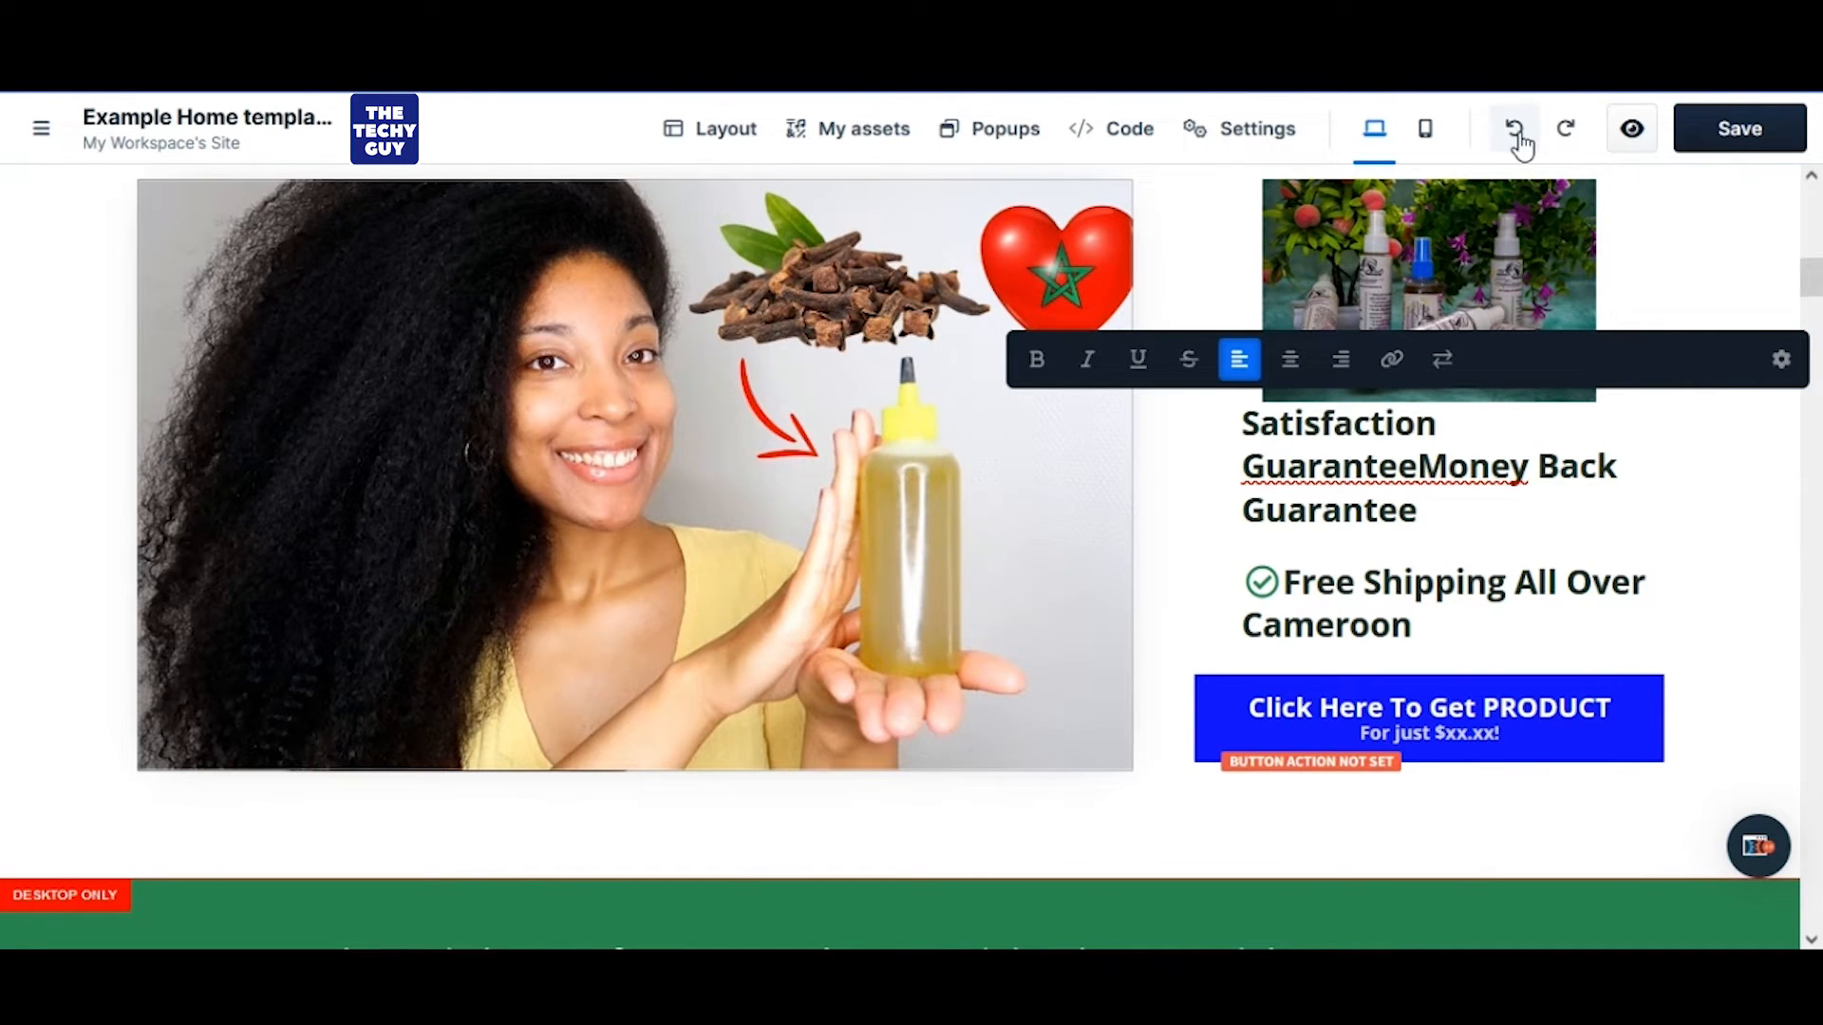
left_click(1734, 139)
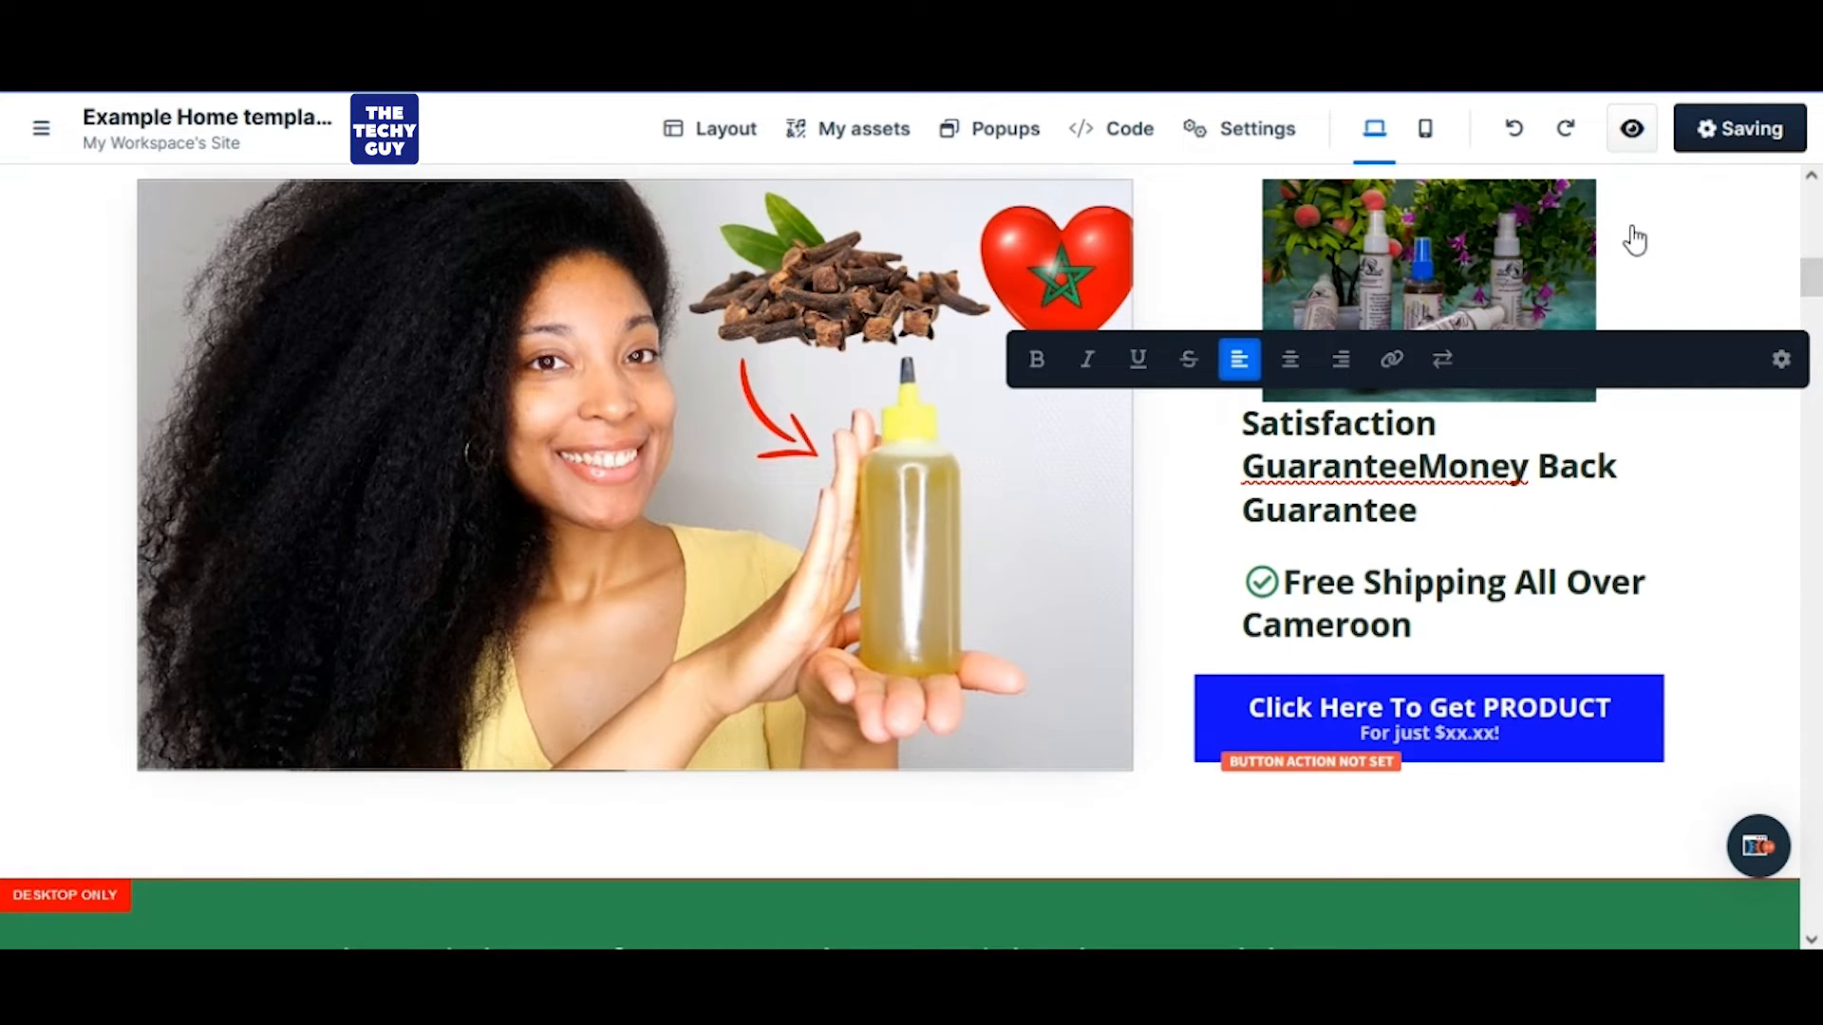
left_click(1211, 214)
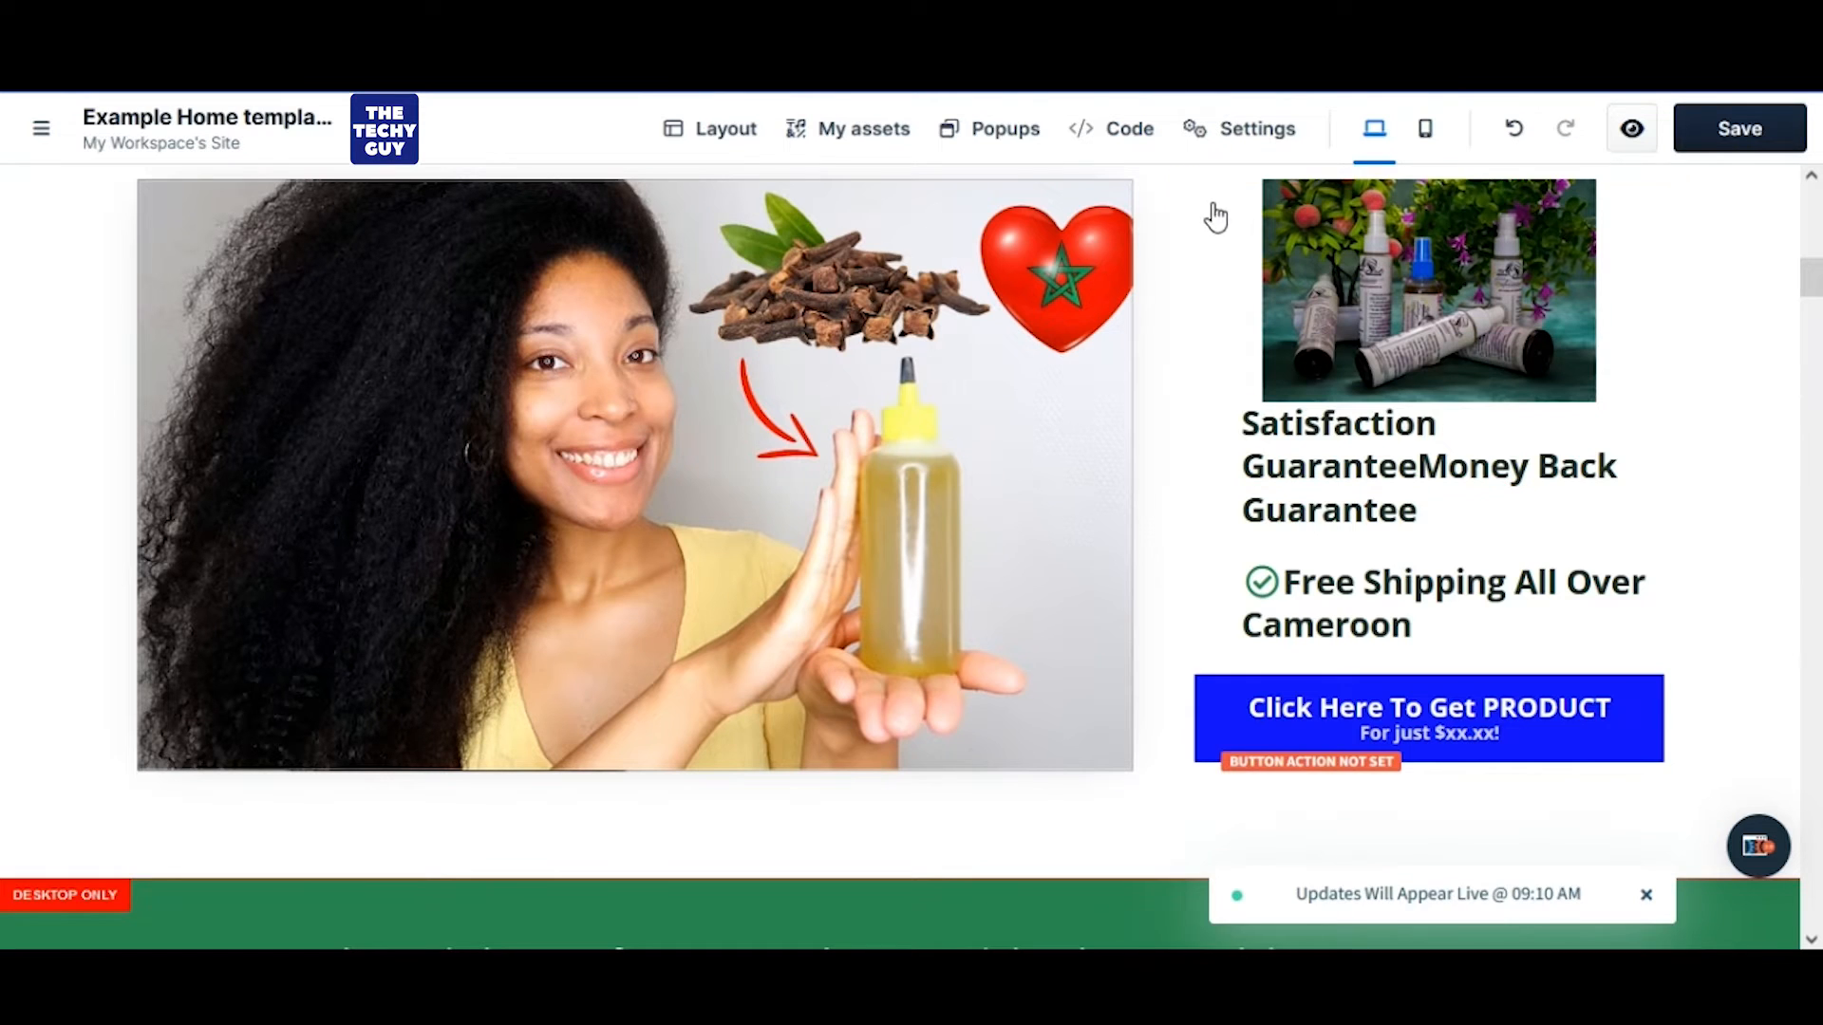
left_click(1513, 133)
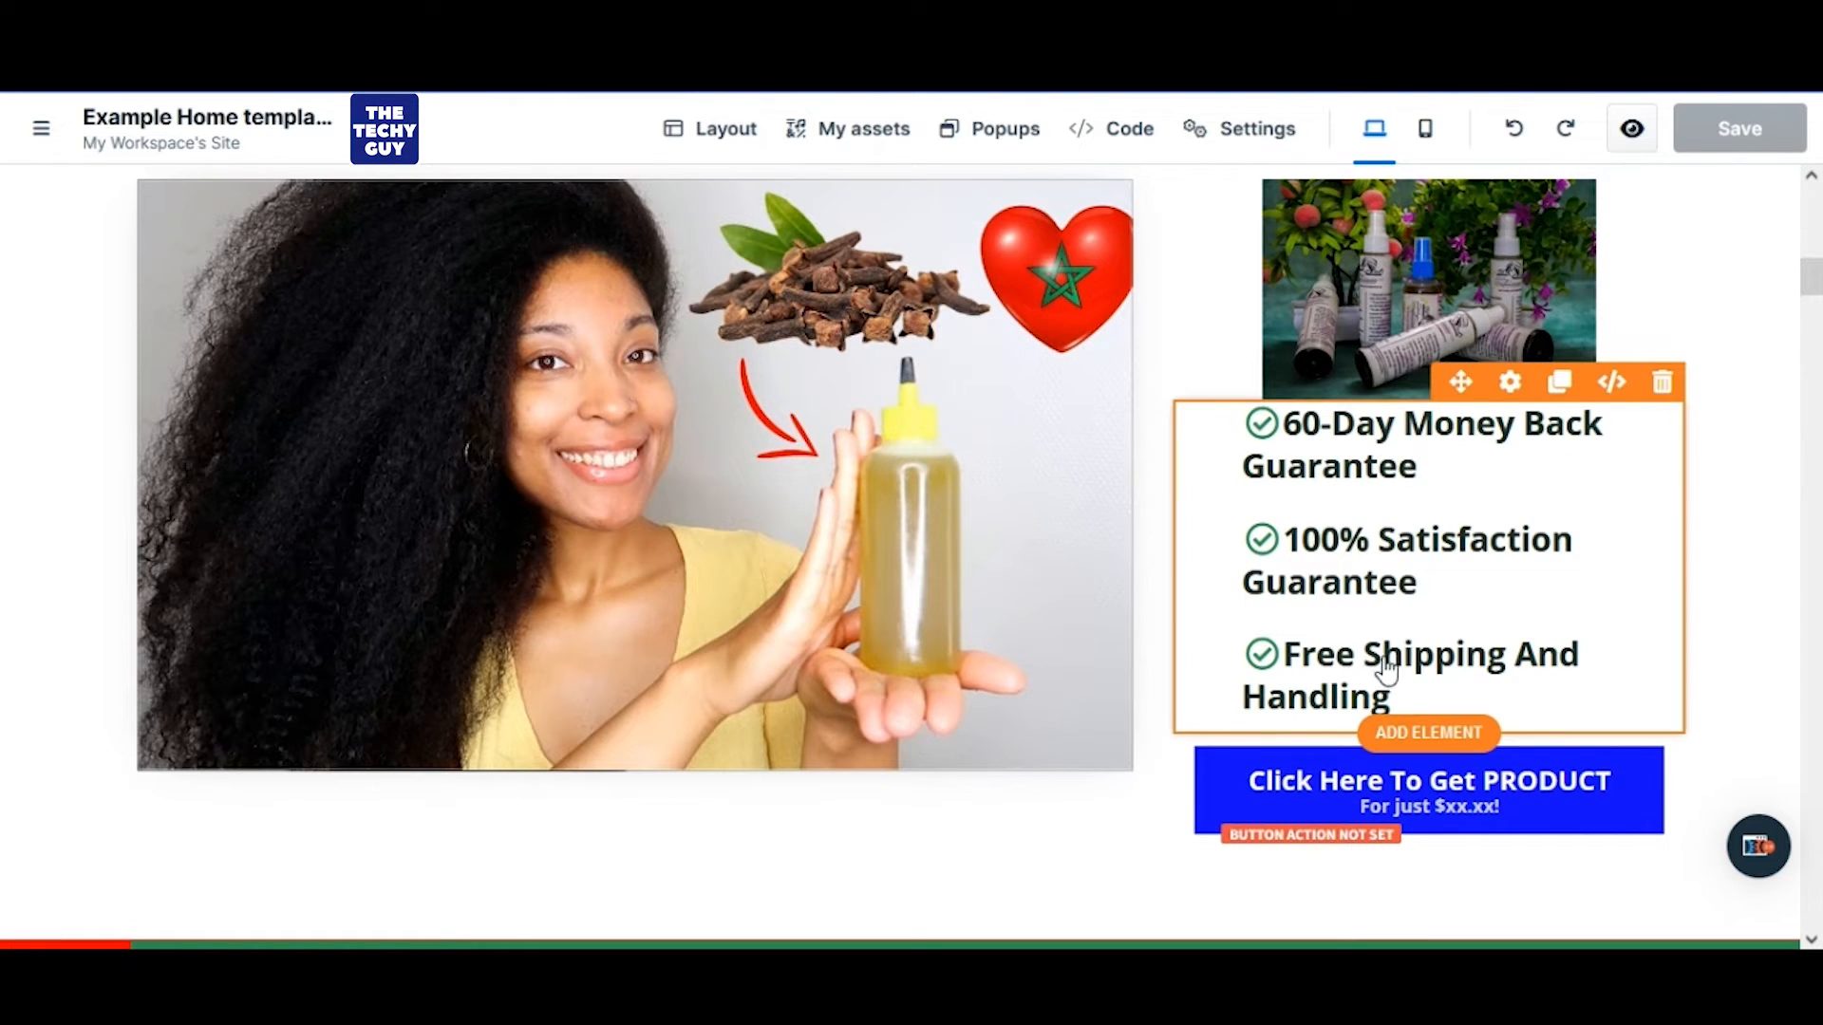
Delete the "60-Day Money Back Guarantee" item from the bullet list under the product image
scroll(1433, 591, "down", 1)
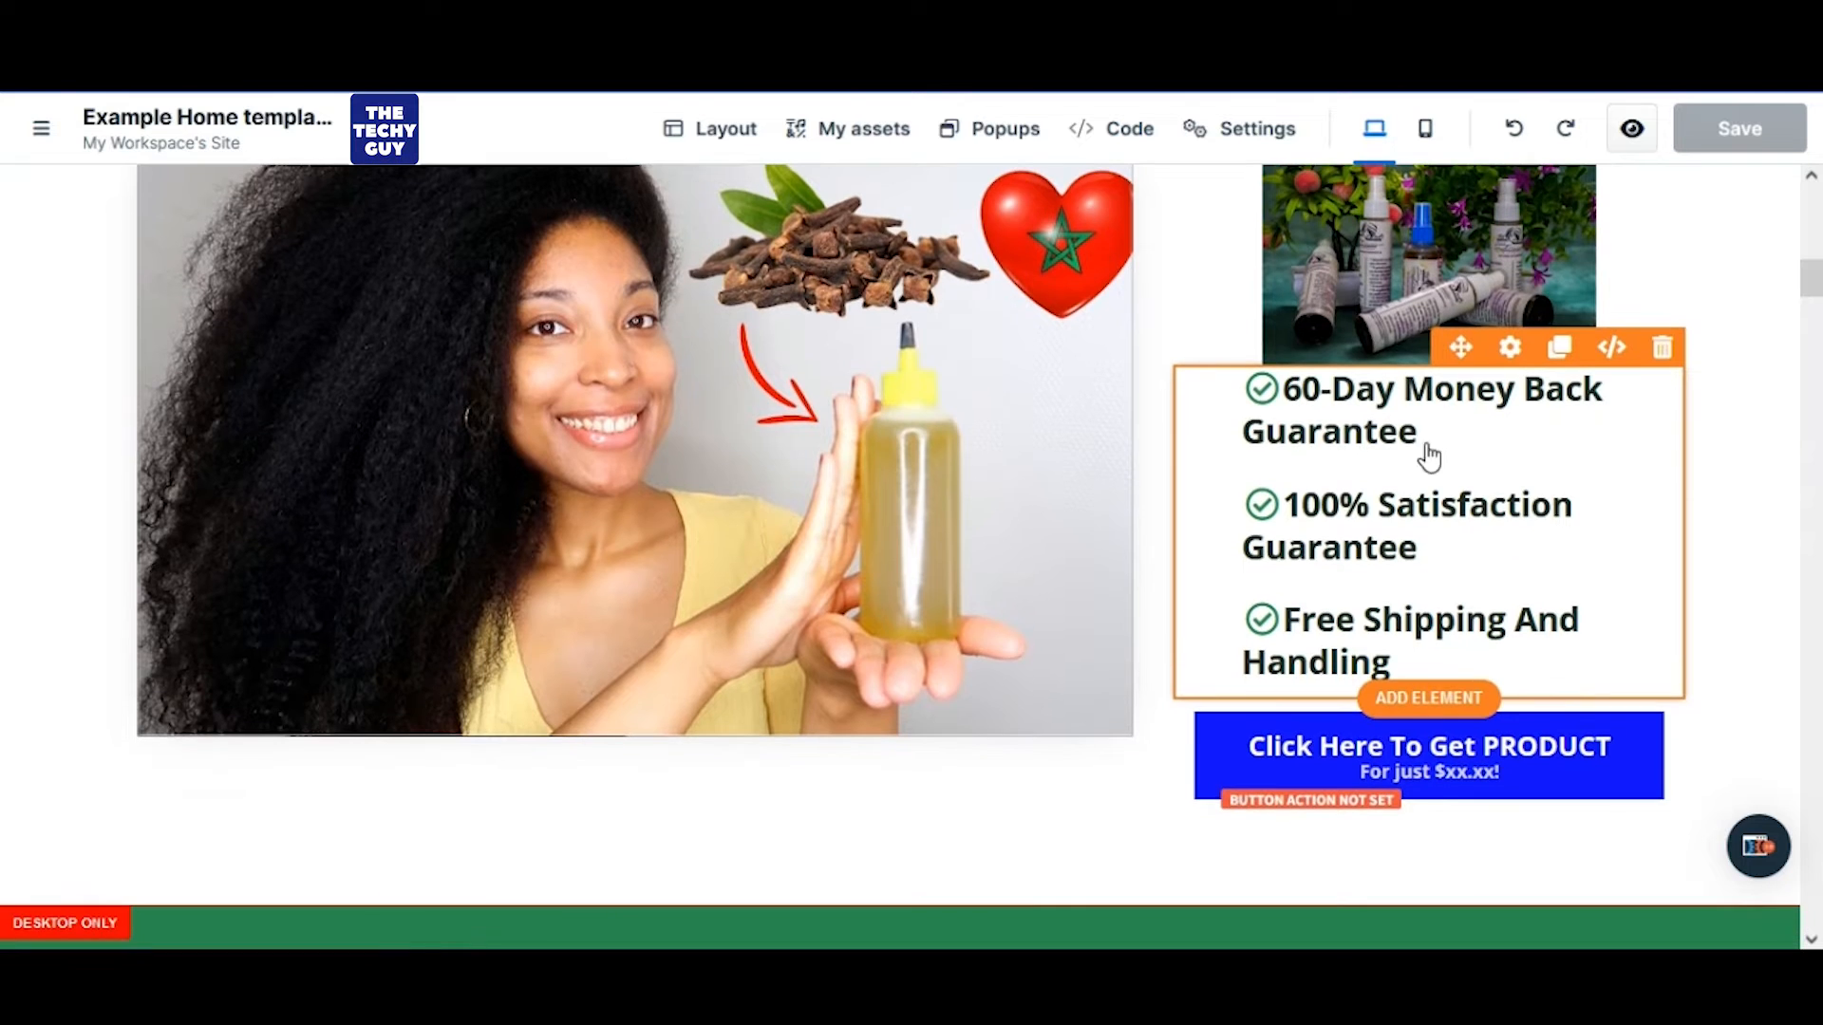
left_click(1429, 438)
key("BackSpace")
key("BackSpace")
key("BackSpace")
key("BackSpace")
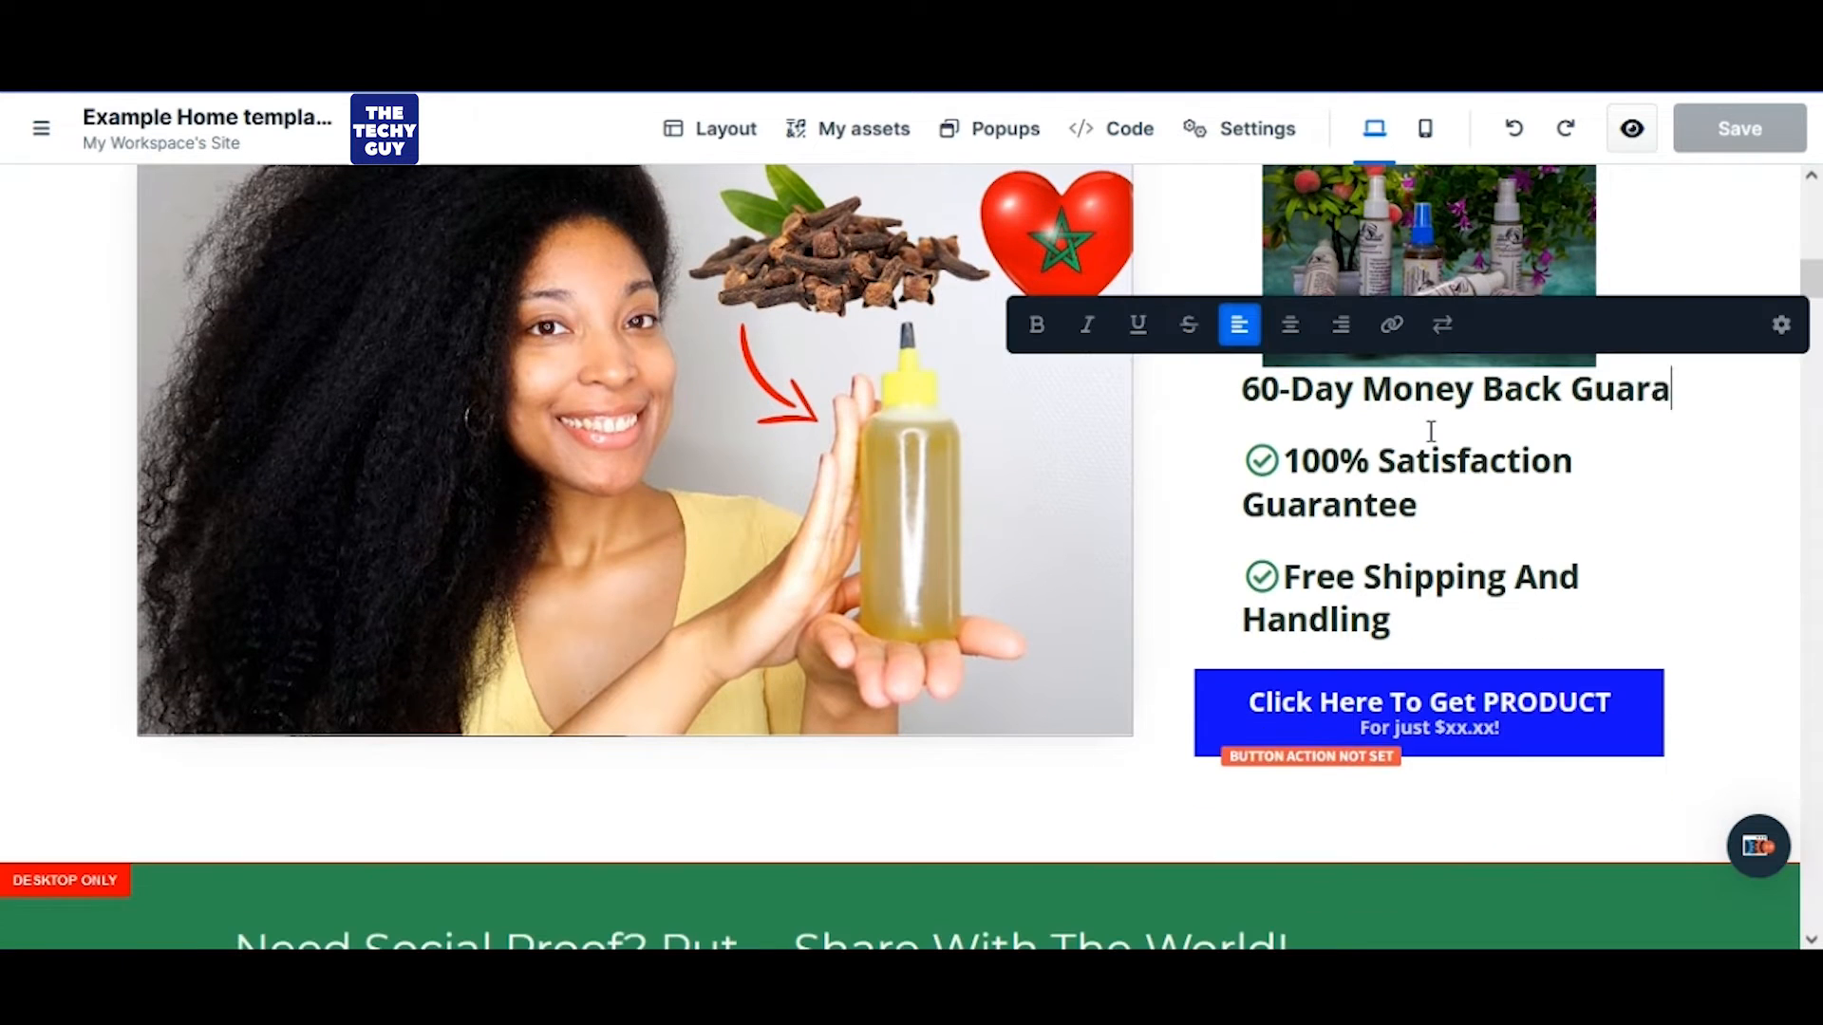
key("BackSpace")
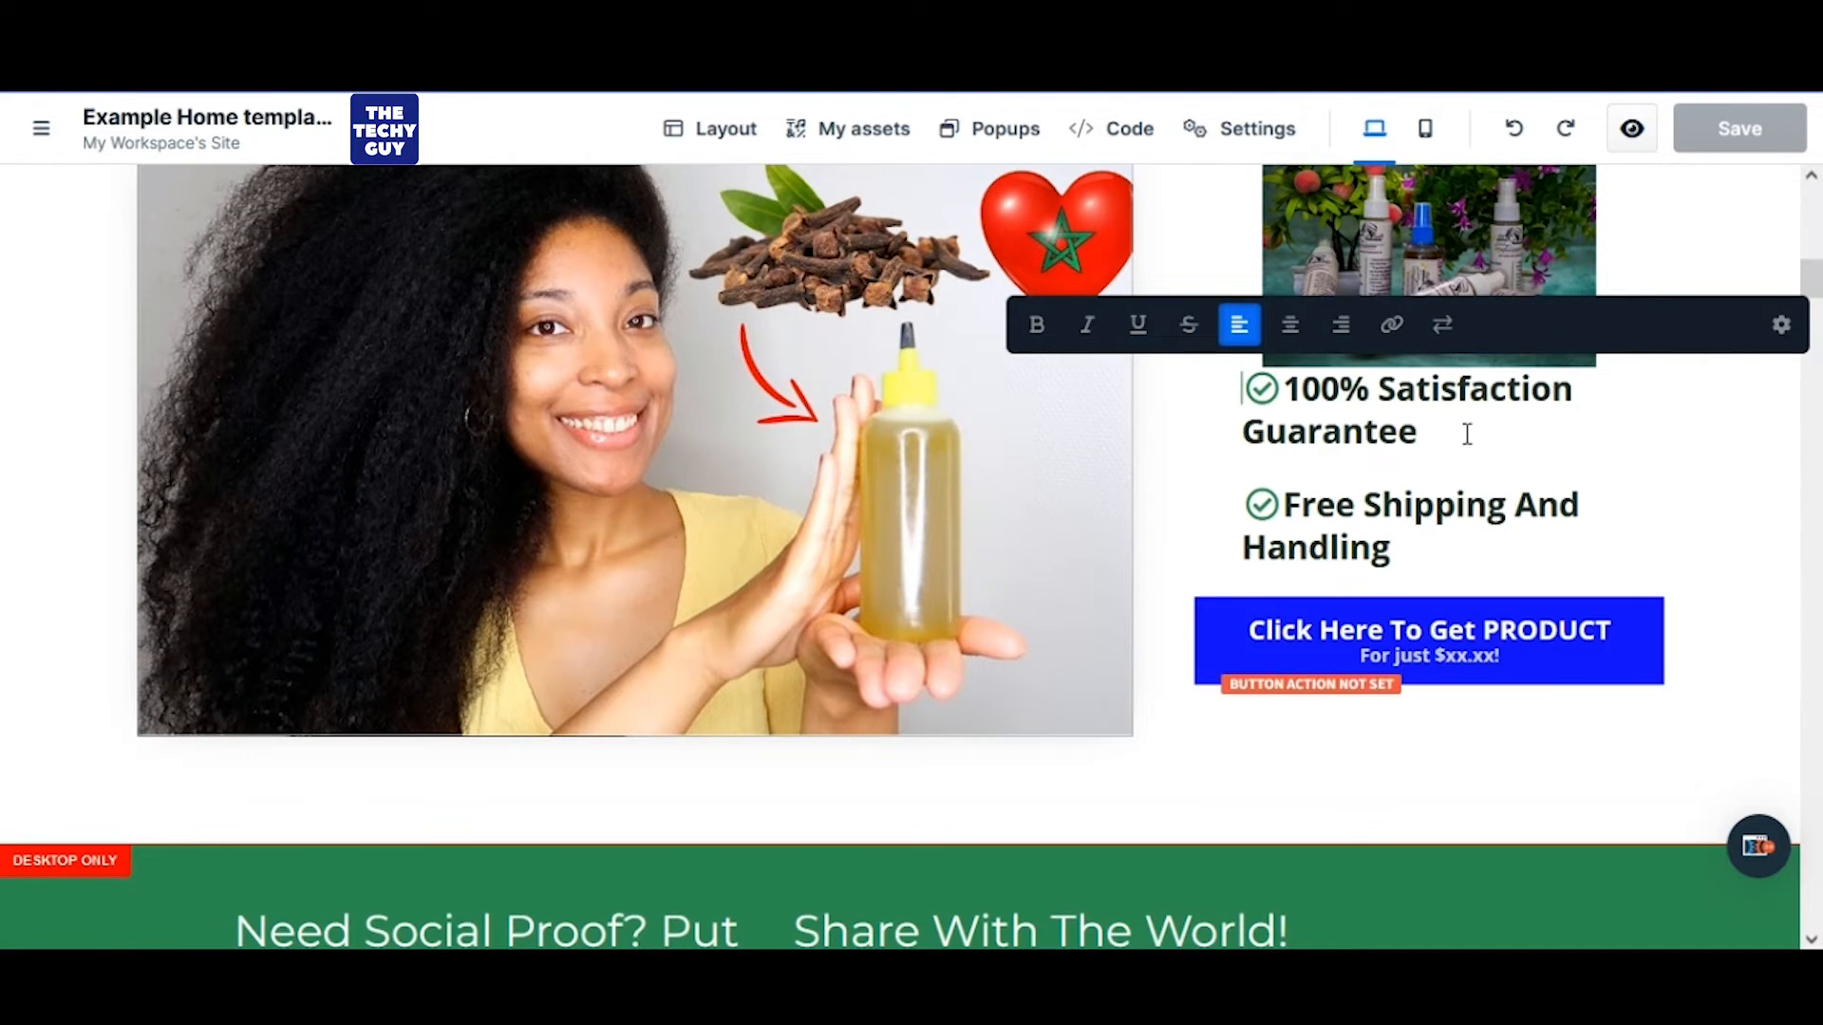
Replace "And Handling" in the free shipping bullet so it reads "Free Shipping All Over Cameroon"
type("Over CammA")
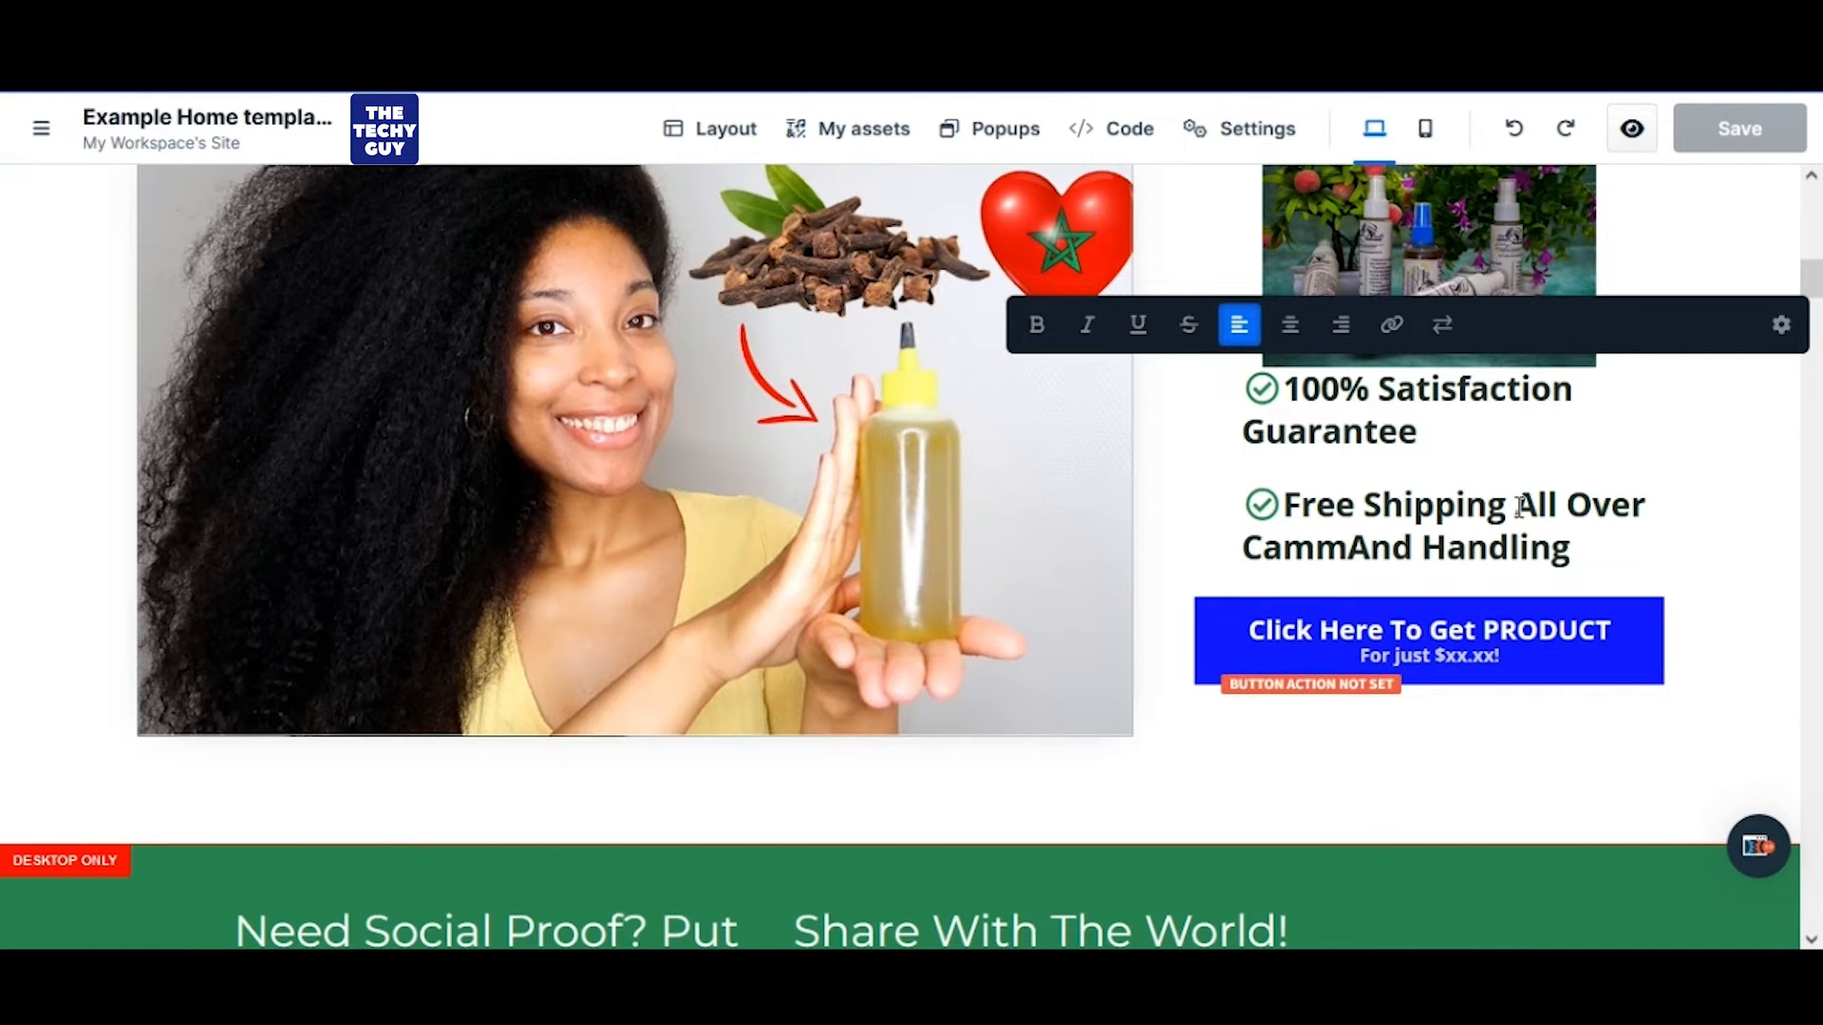
key("BackSpace")
type("eroon")
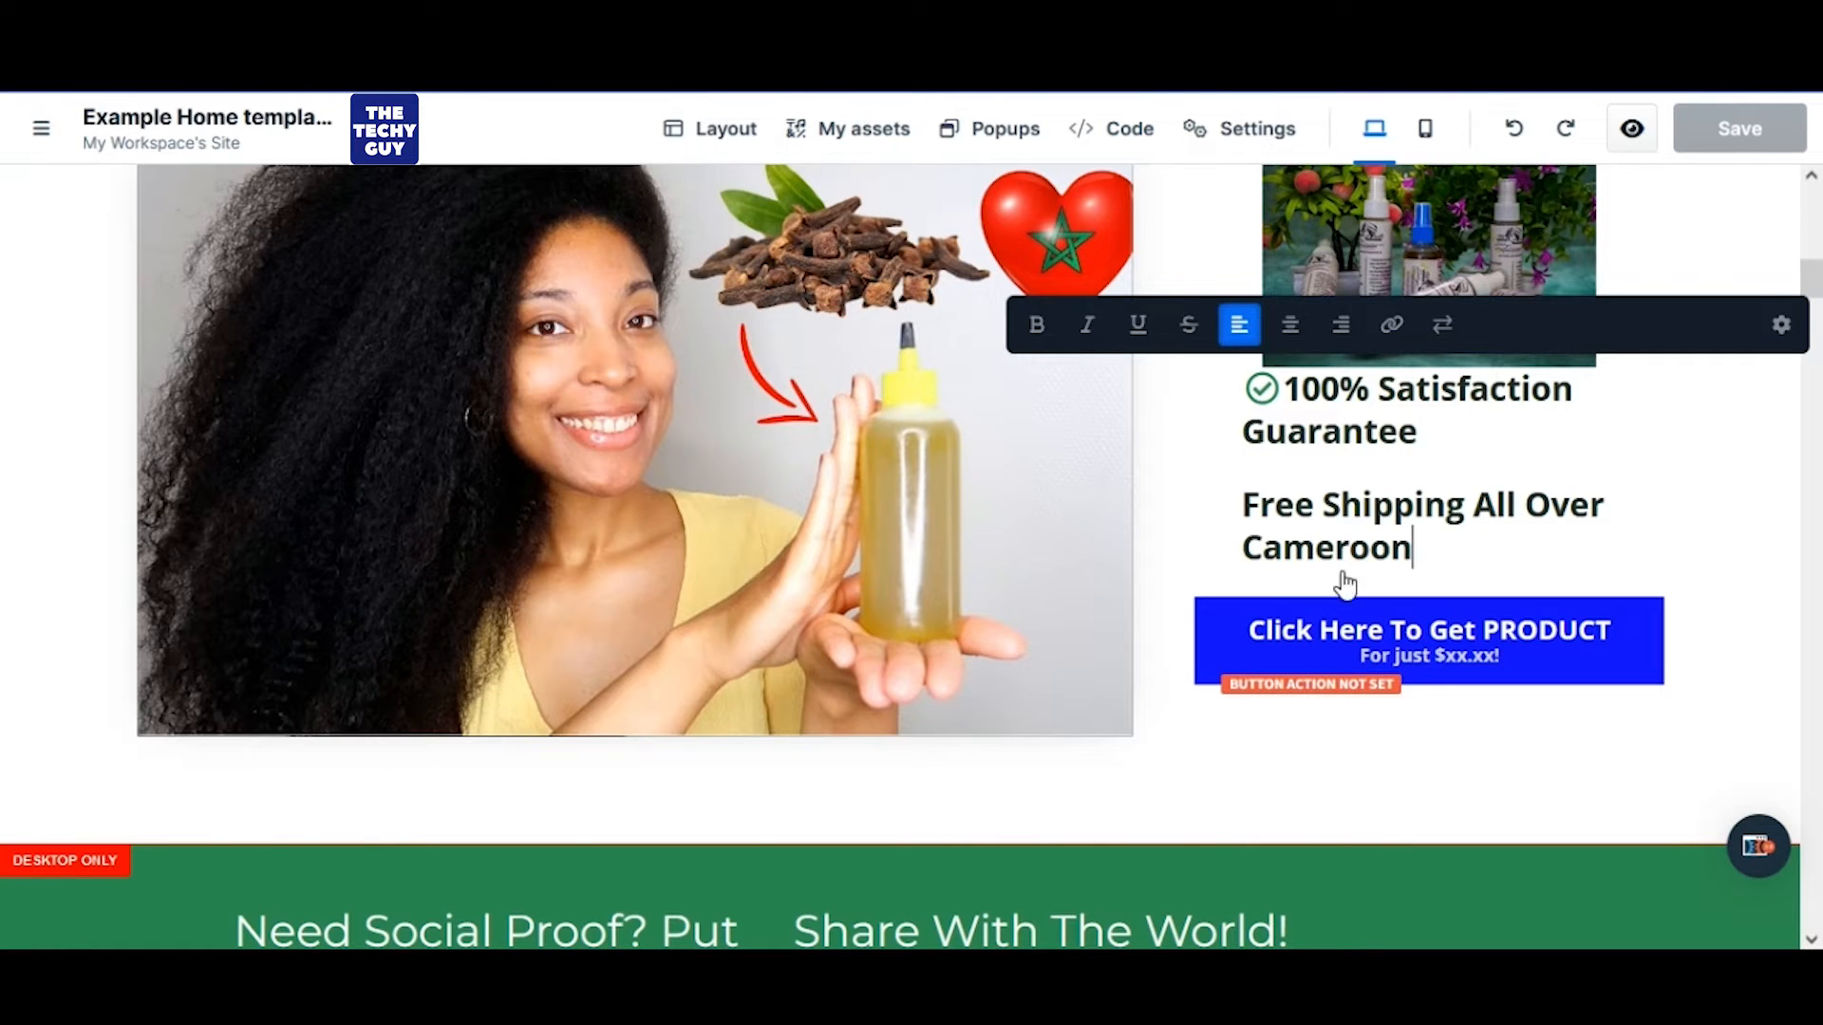
Set the sub text of the "Click Here To Get PRODUCT" button below the bullets to "For just 5000 frs CFA"
left_click(1436, 650)
left_click(1513, 577)
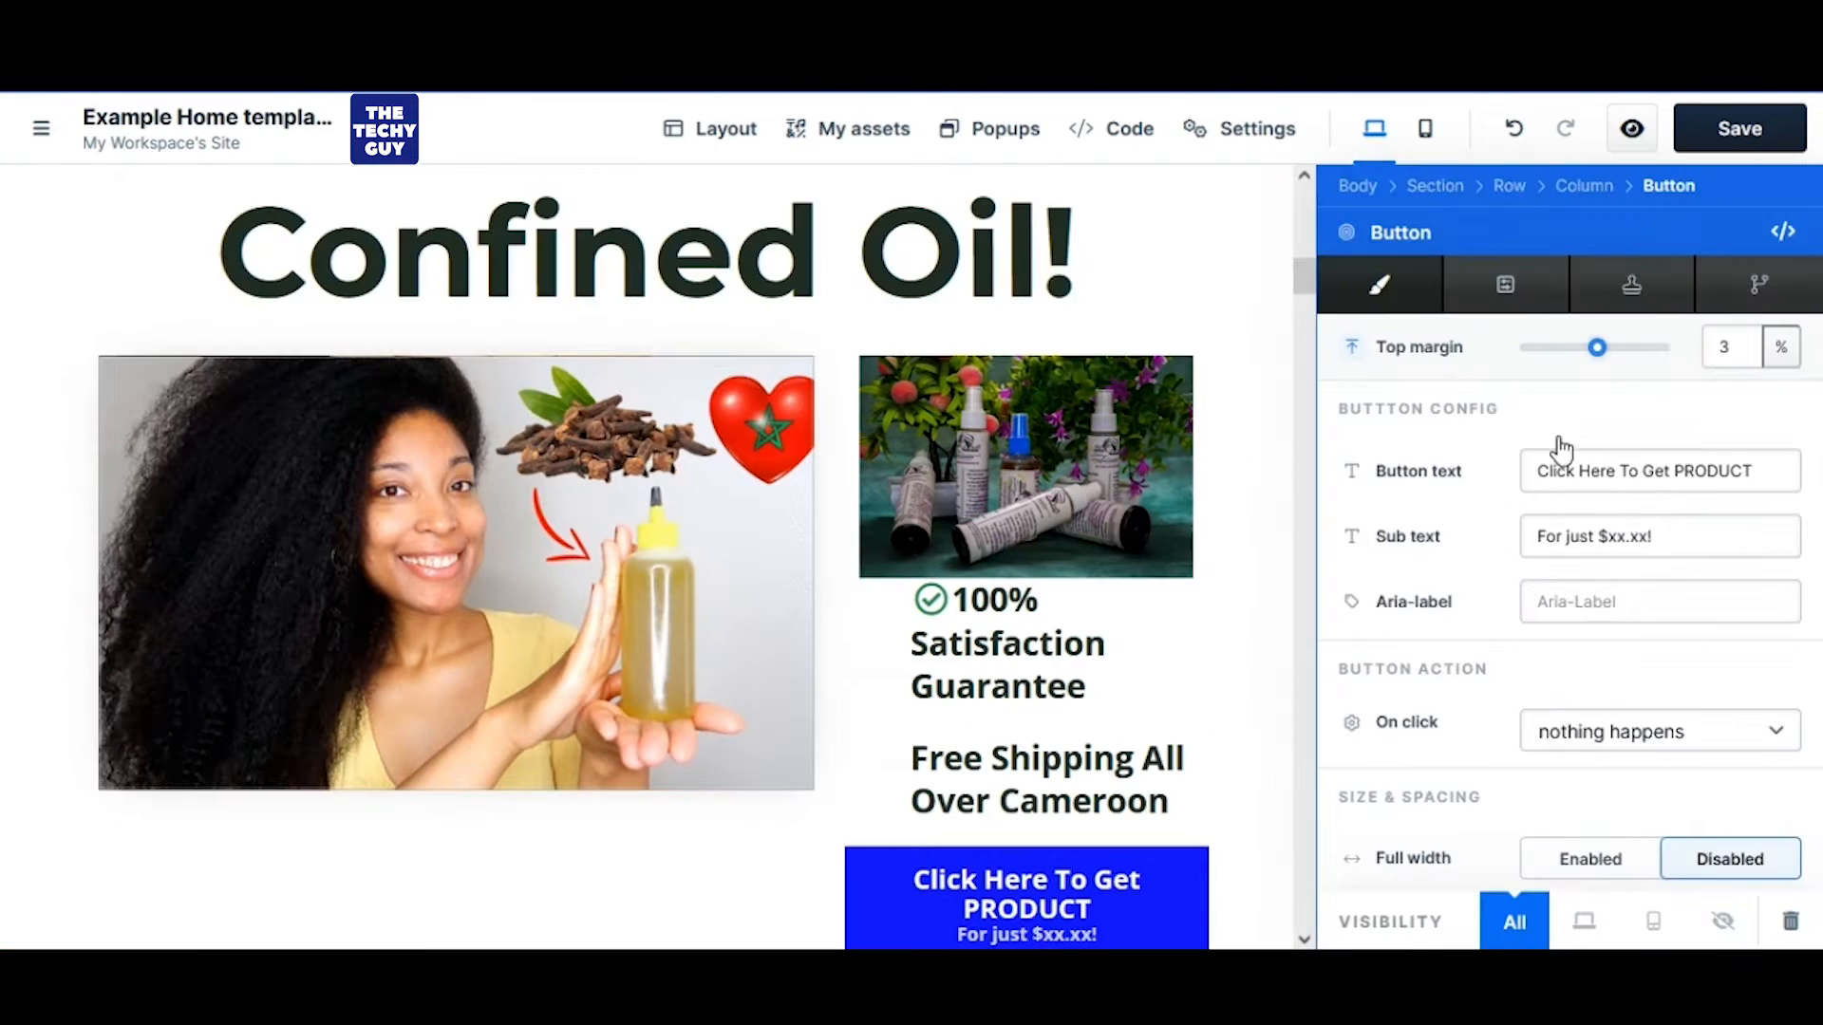
left_click(1673, 534)
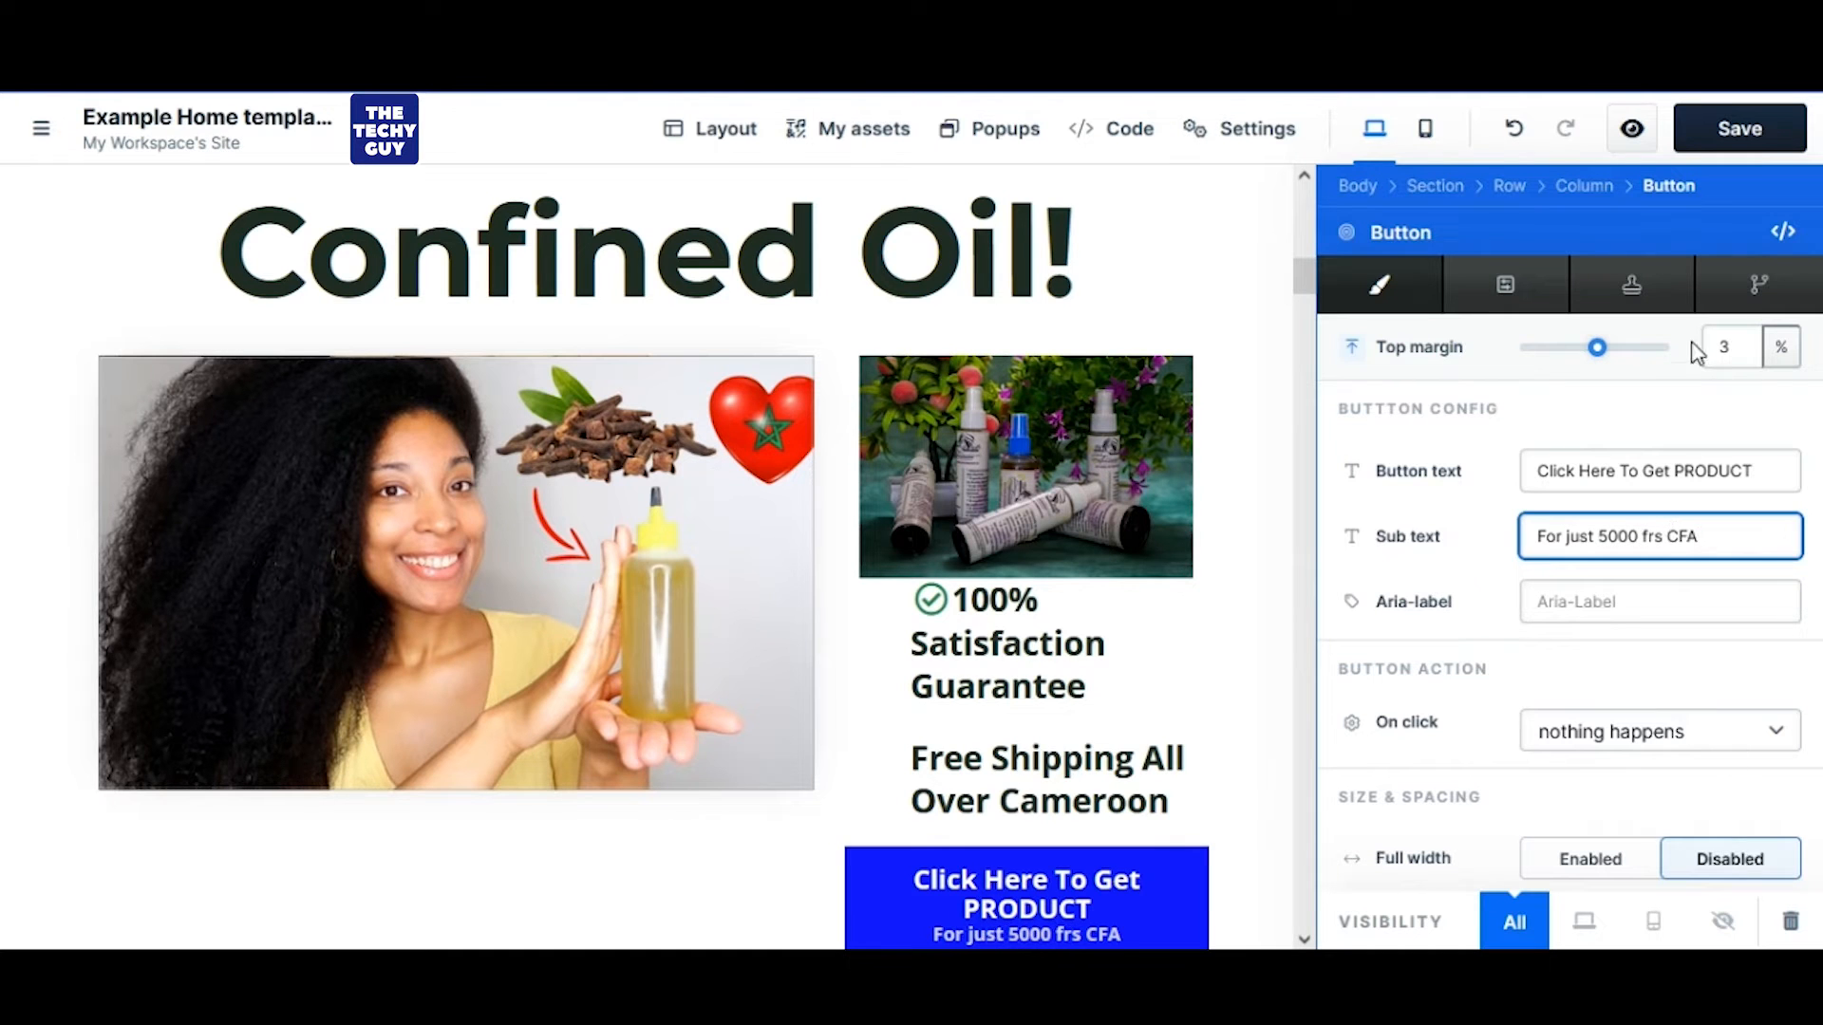
scroll(1263, 408, "down", 3)
left_click(1273, 488)
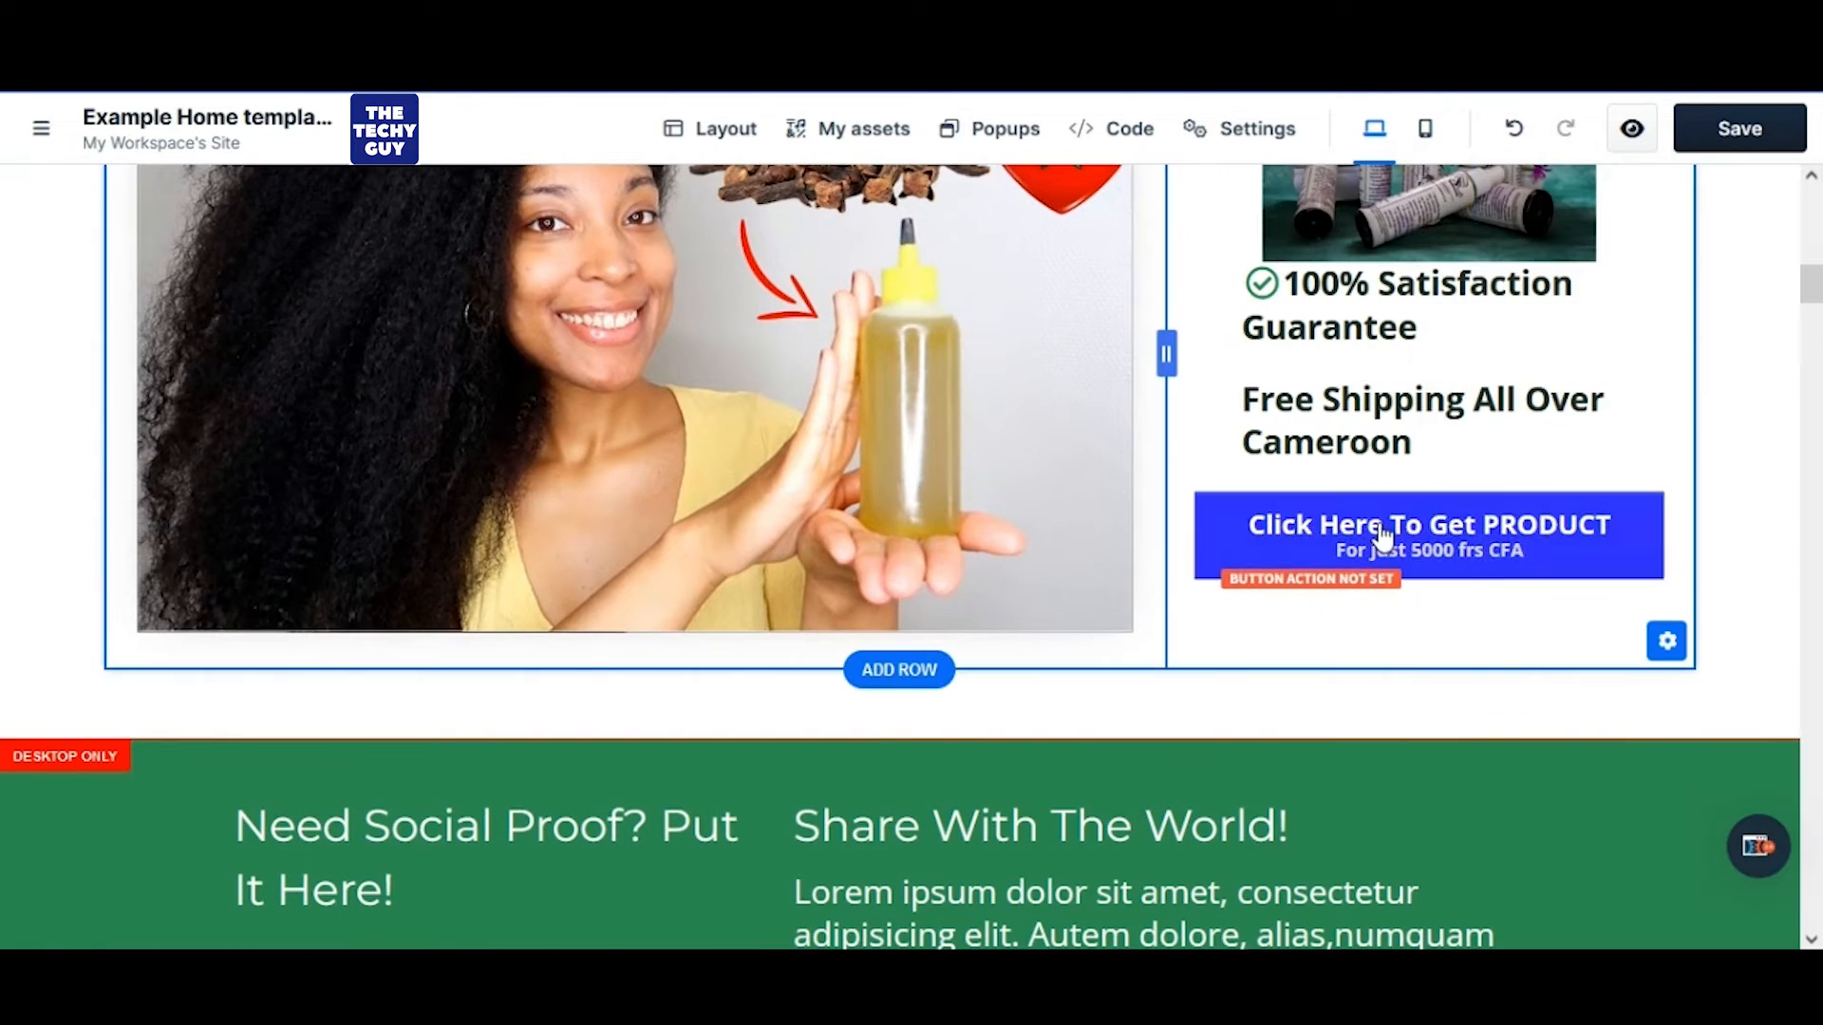
Delete the green section containing "Need Social Proof? Put It Here!" and "Share With The World!"
scroll(993, 579, "down", 5)
scroll(950, 456, "up", 1)
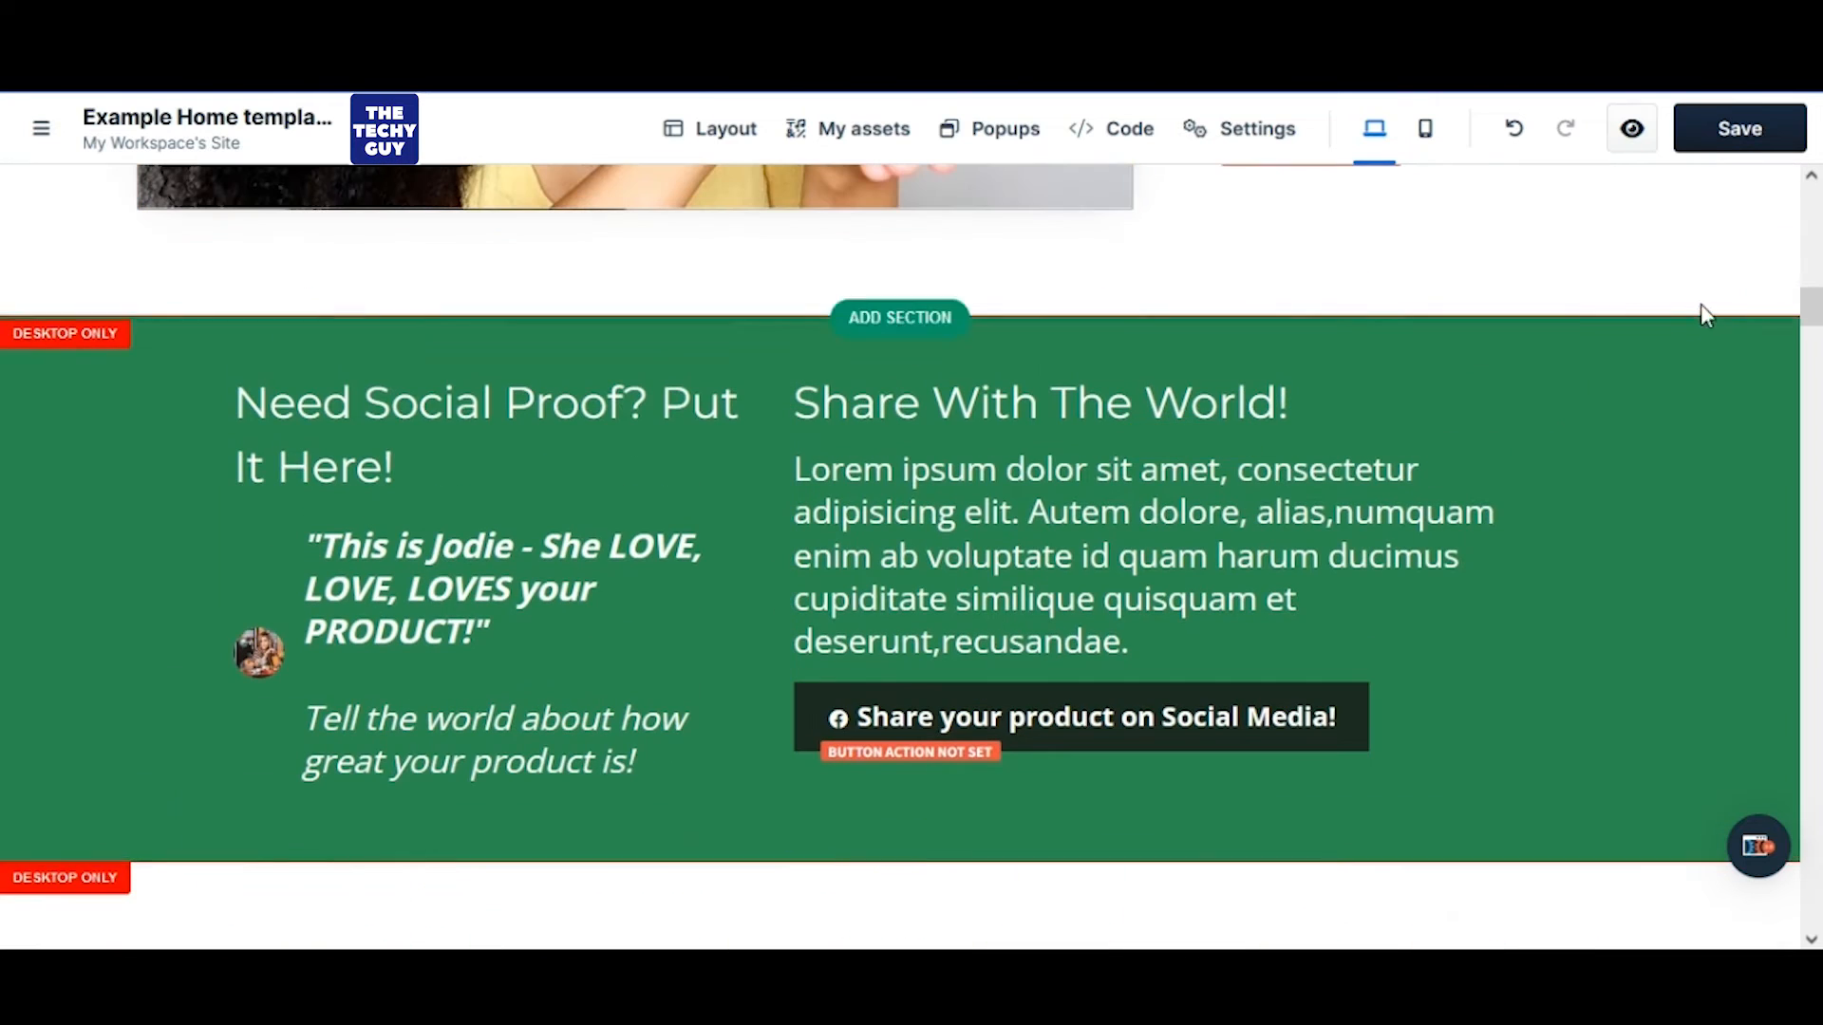
left_click(1780, 299)
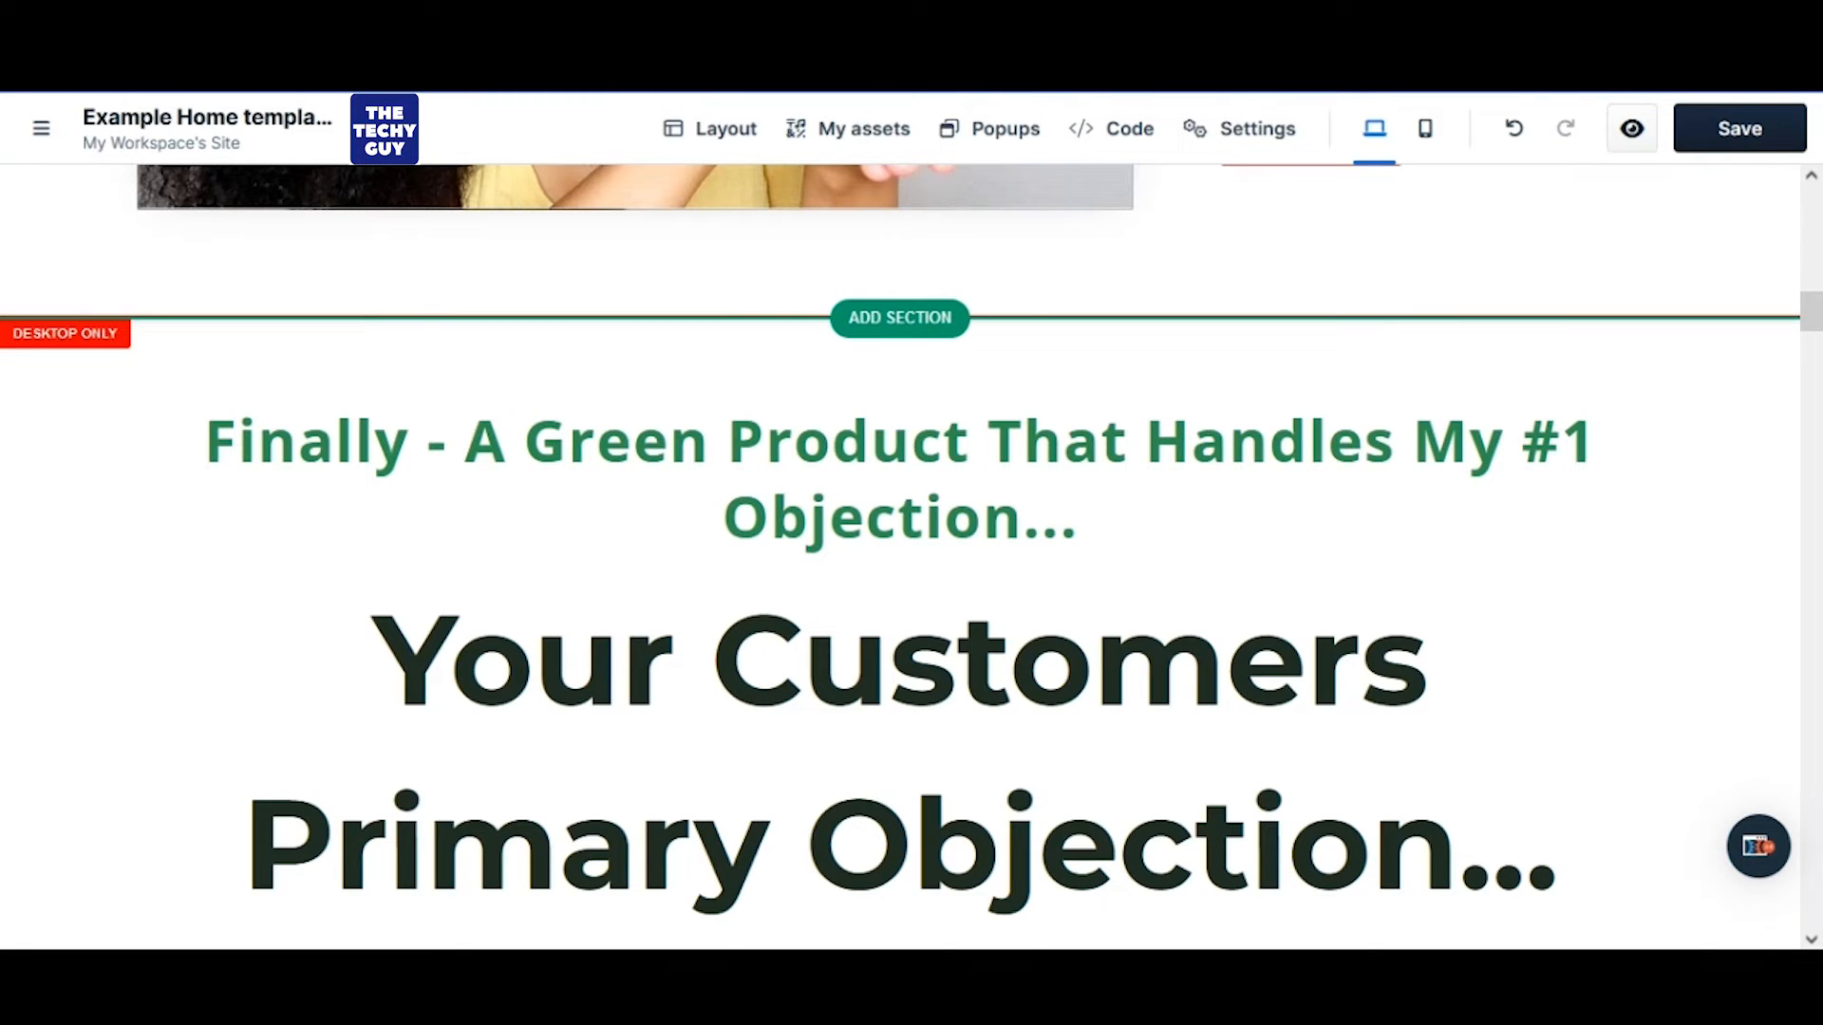
Replace the green "Finally - A Green Product" sub headline with "BLAN'S HAIR GROWTH MOISTURIZER"
double_click(907, 450)
key("ctrl+a")
type("BLAN'S HAIR GROWTH MOISTURIZER")
left_click(859, 608)
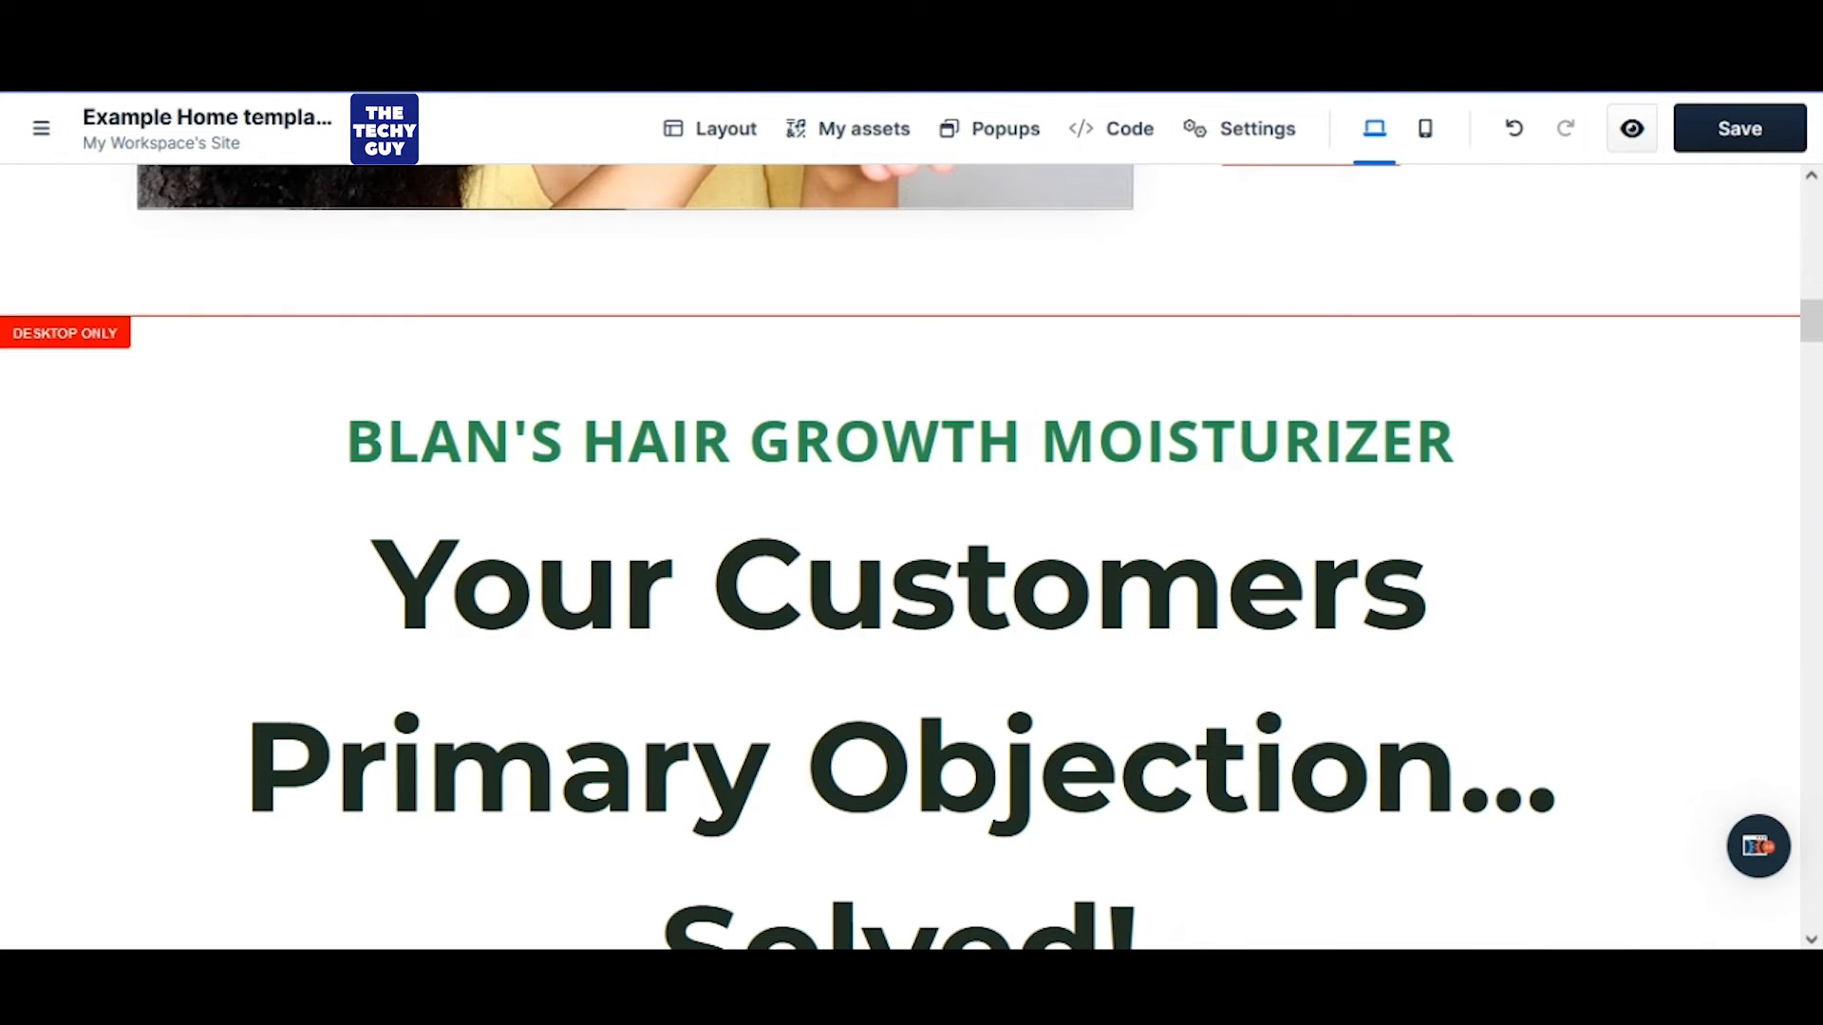
Replace the "Your Customers Primary Objection... Solved!" headline with "Your Hair Solution for LIFE"
double_click(877, 619)
key("ctrl+a")
type("Your Hair Solution for LIFE")
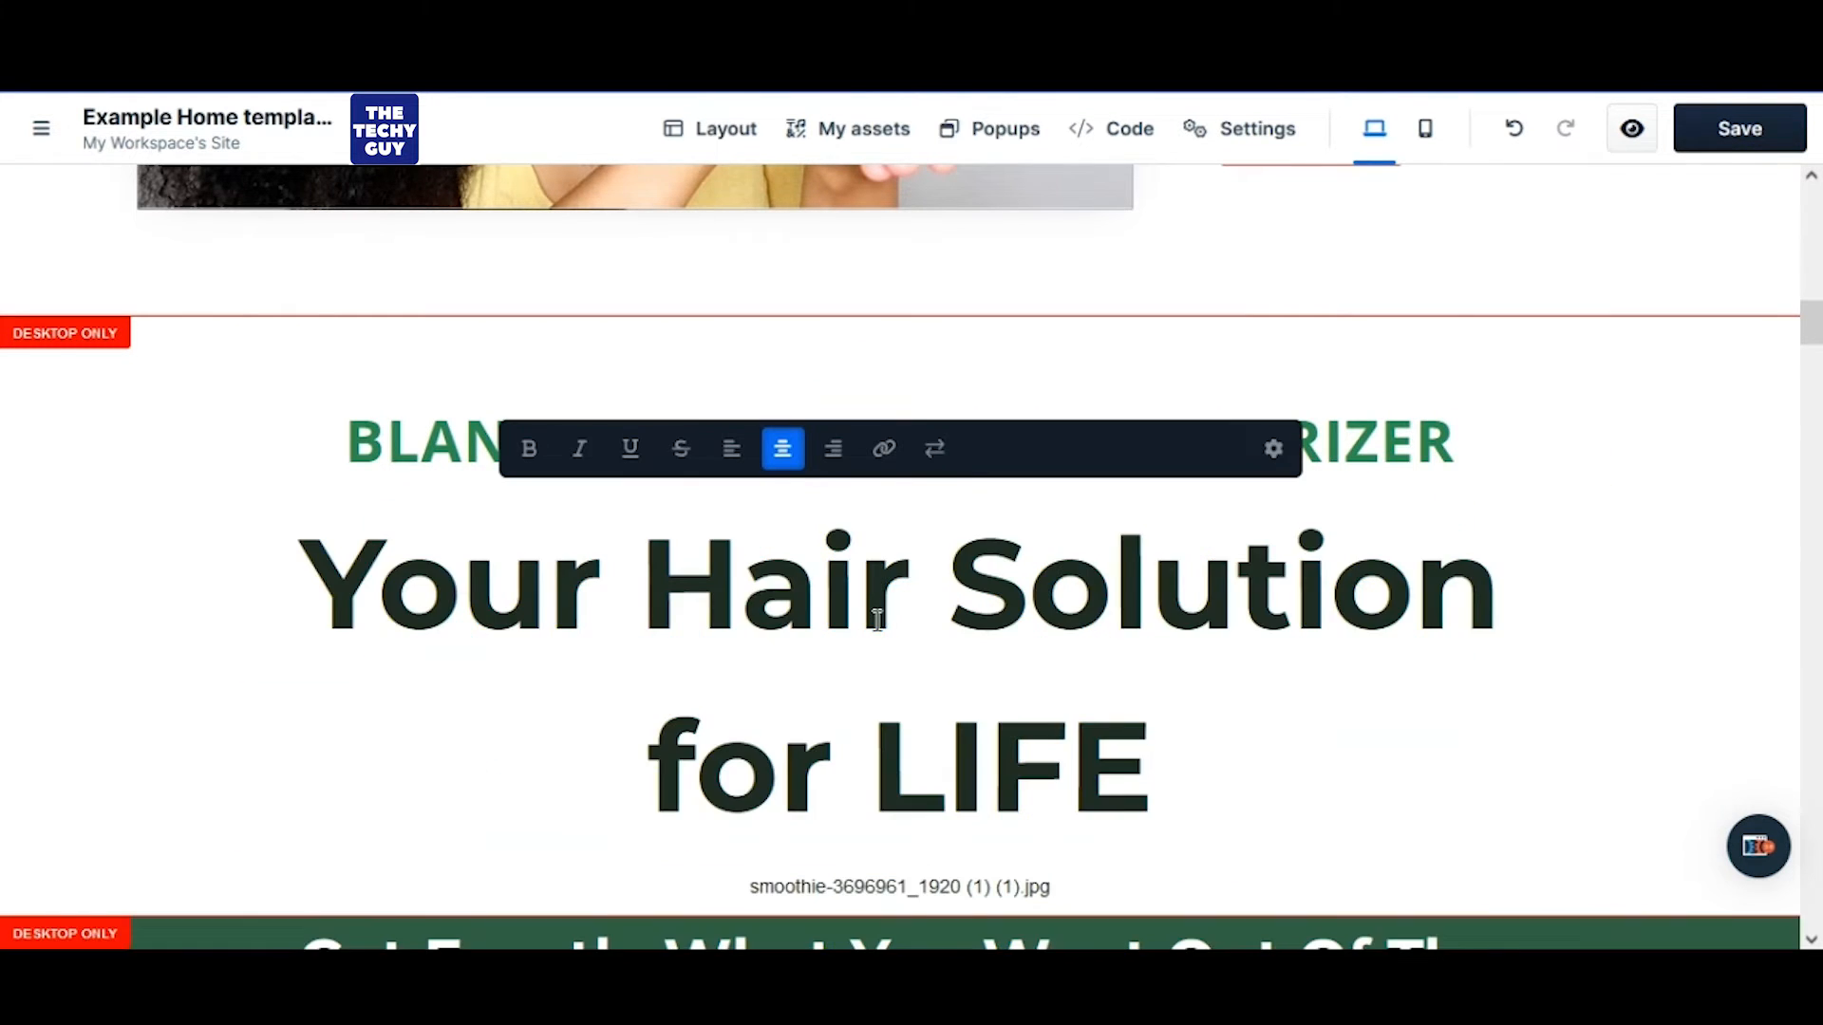
scroll(878, 619, "down", 5)
scroll(829, 439, "up", 1)
scroll(904, 646, "down", 1)
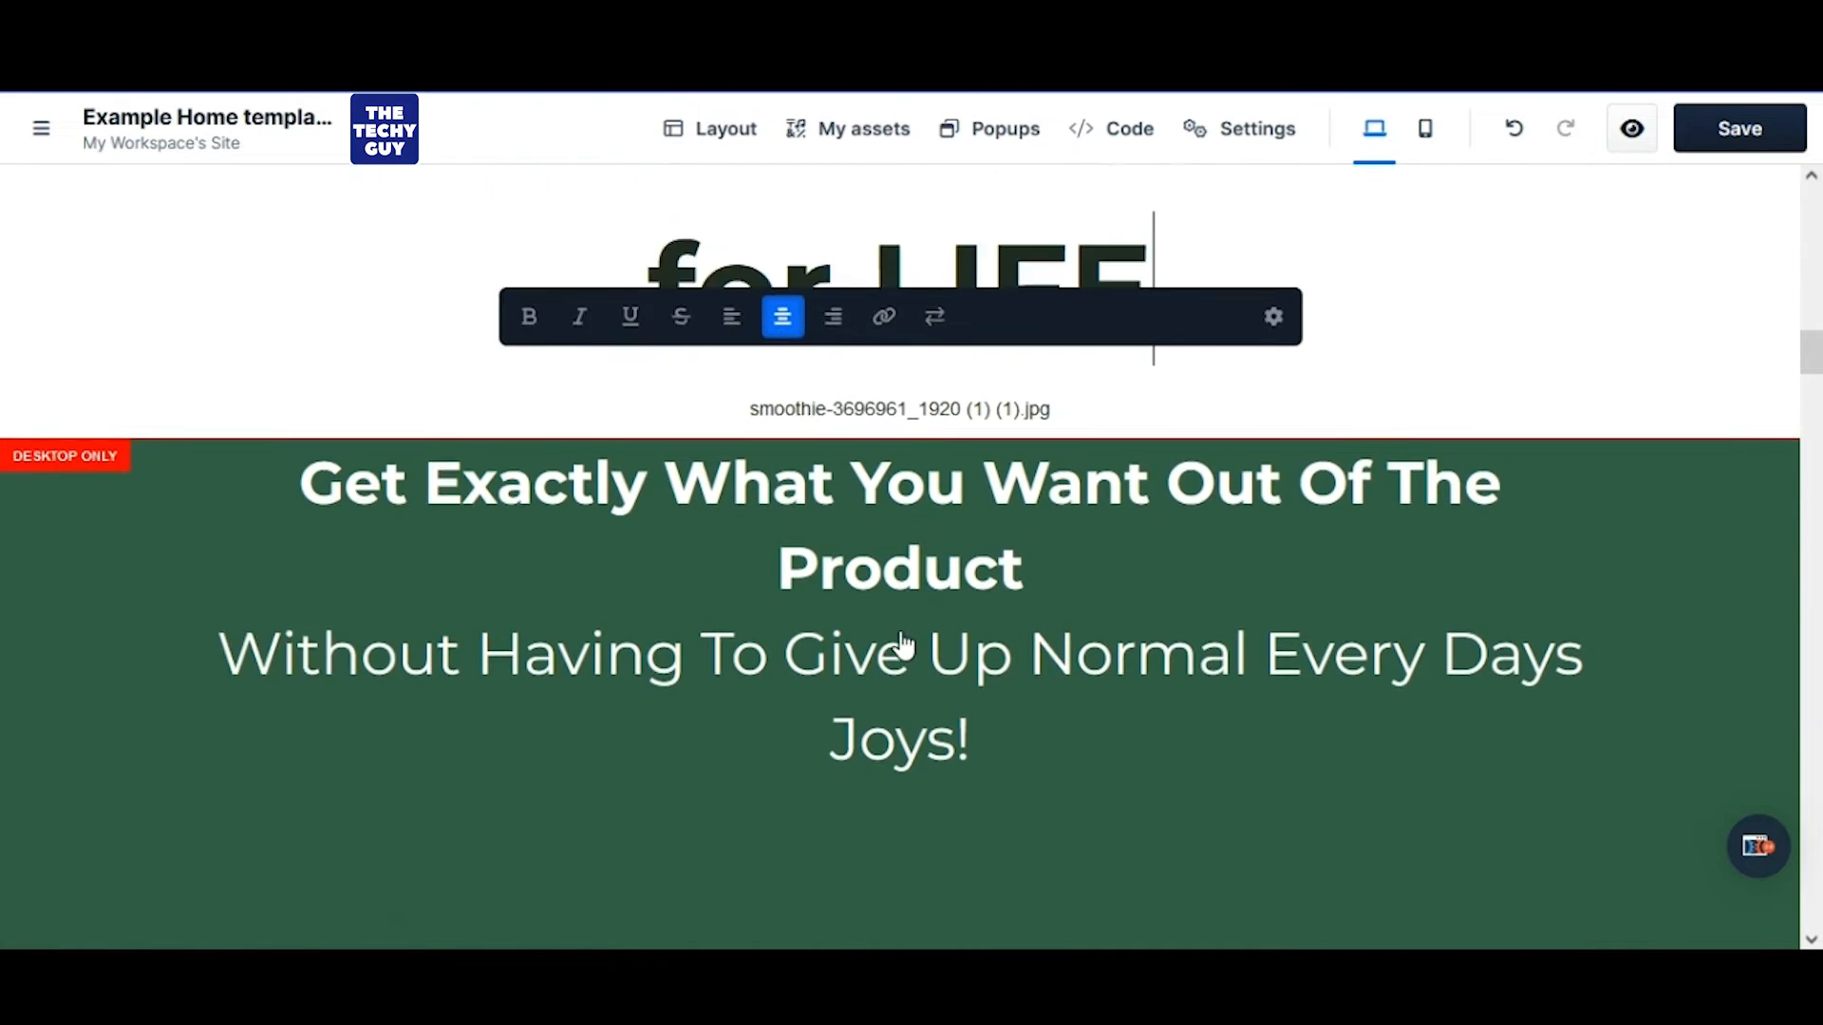
scroll(902, 644, "down", 9)
scroll(902, 639, "up", 9)
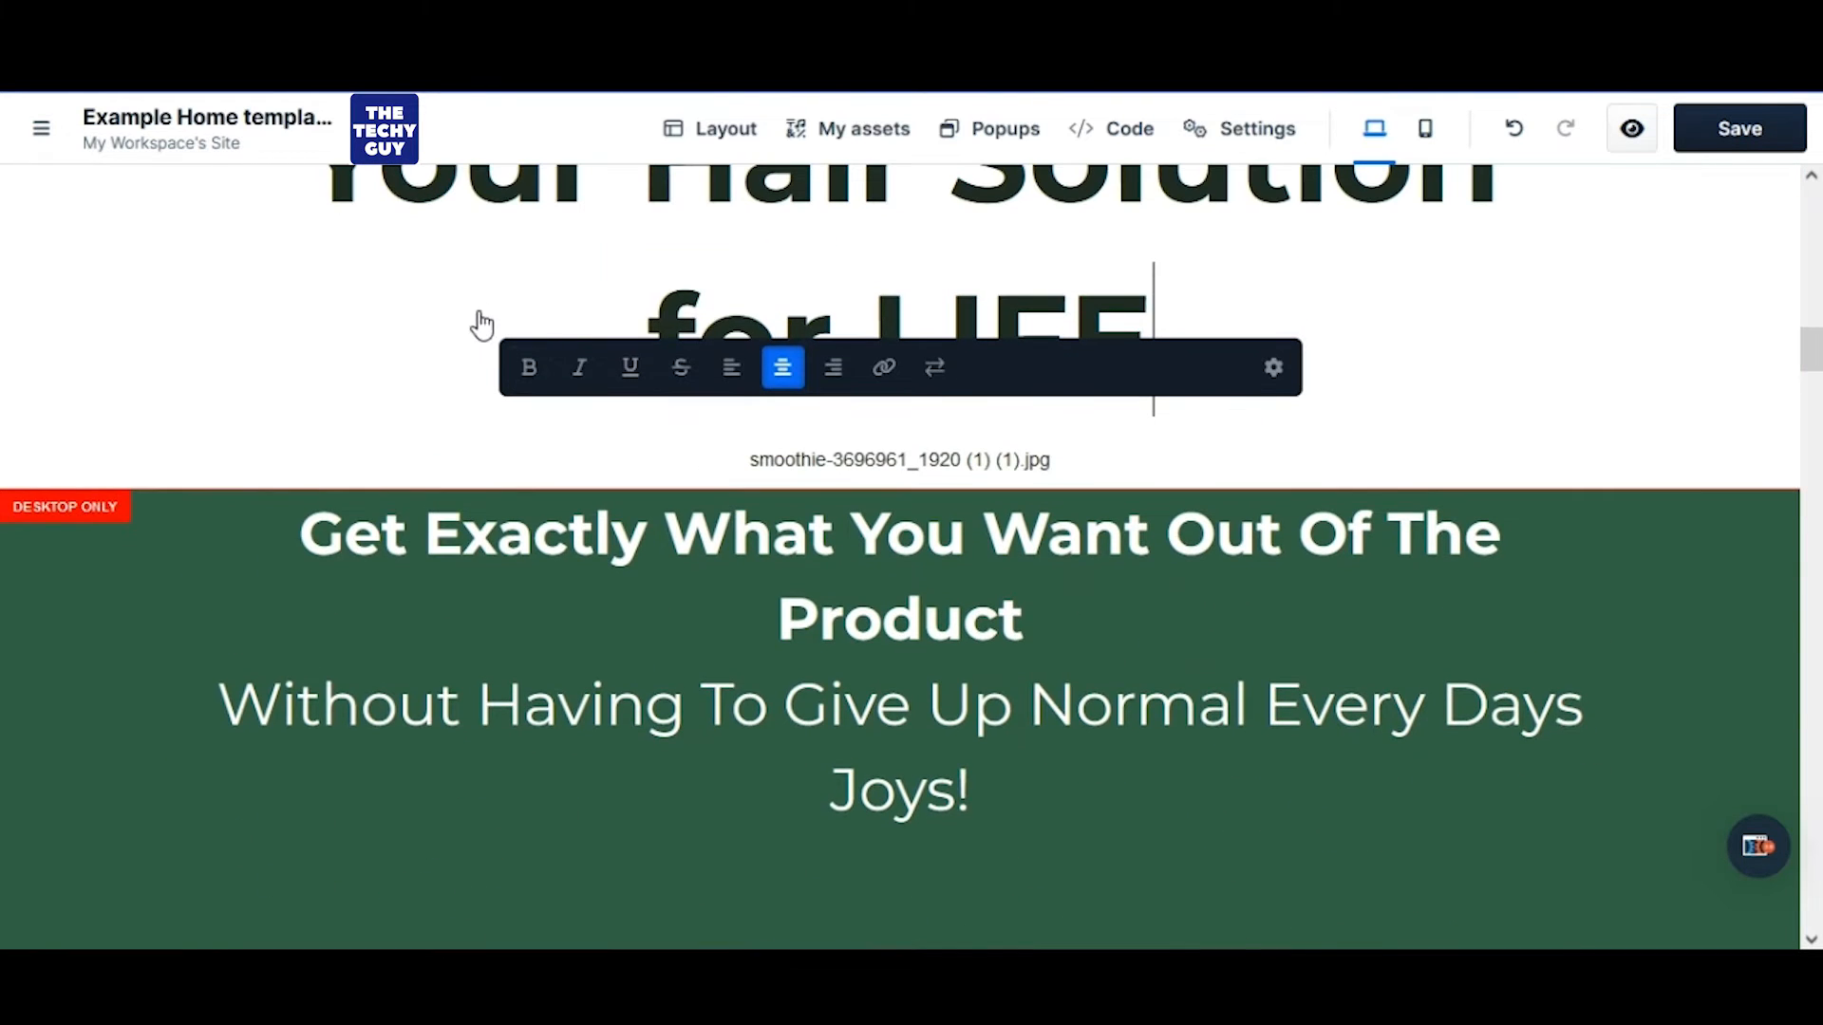
left_click(1237, 708)
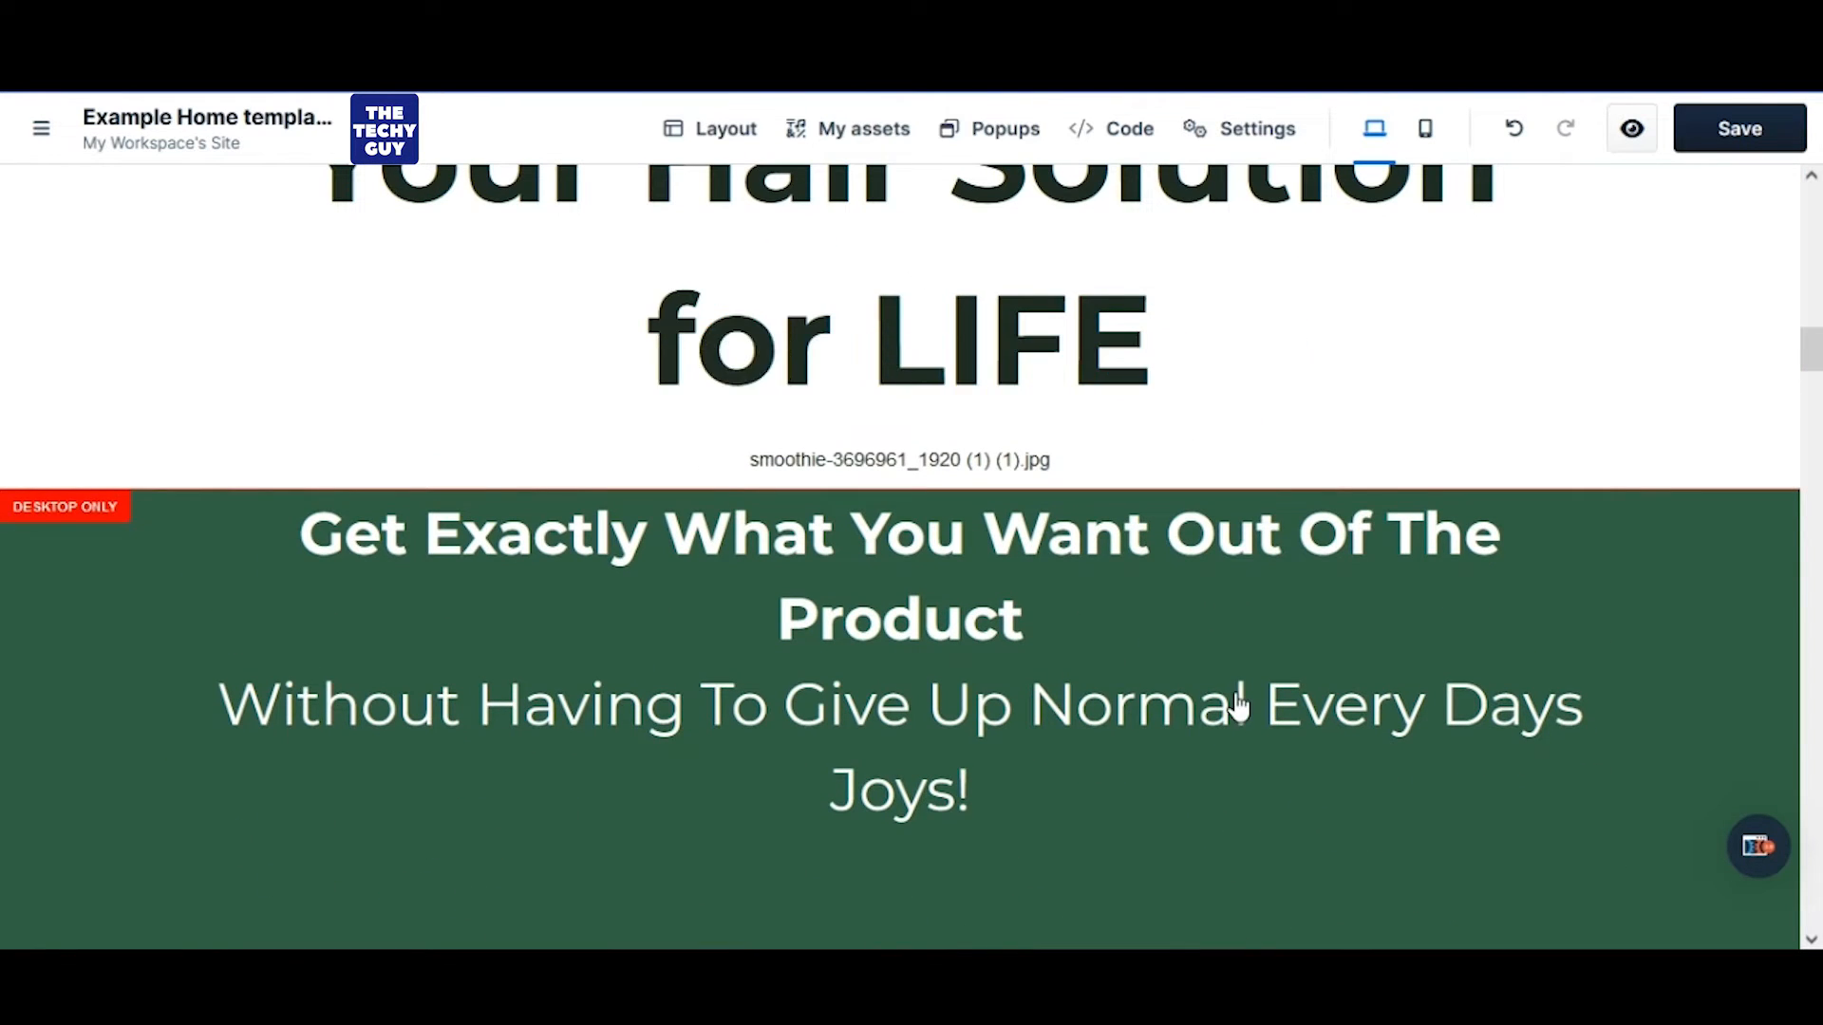
Add an image element directly below the "Your Hair Solution for LIFE" headline
mouse_move(1809, 349)
left_mouse_down()
mouse_move(1806, 313)
mouse_move(1807, 345)
left_mouse_up()
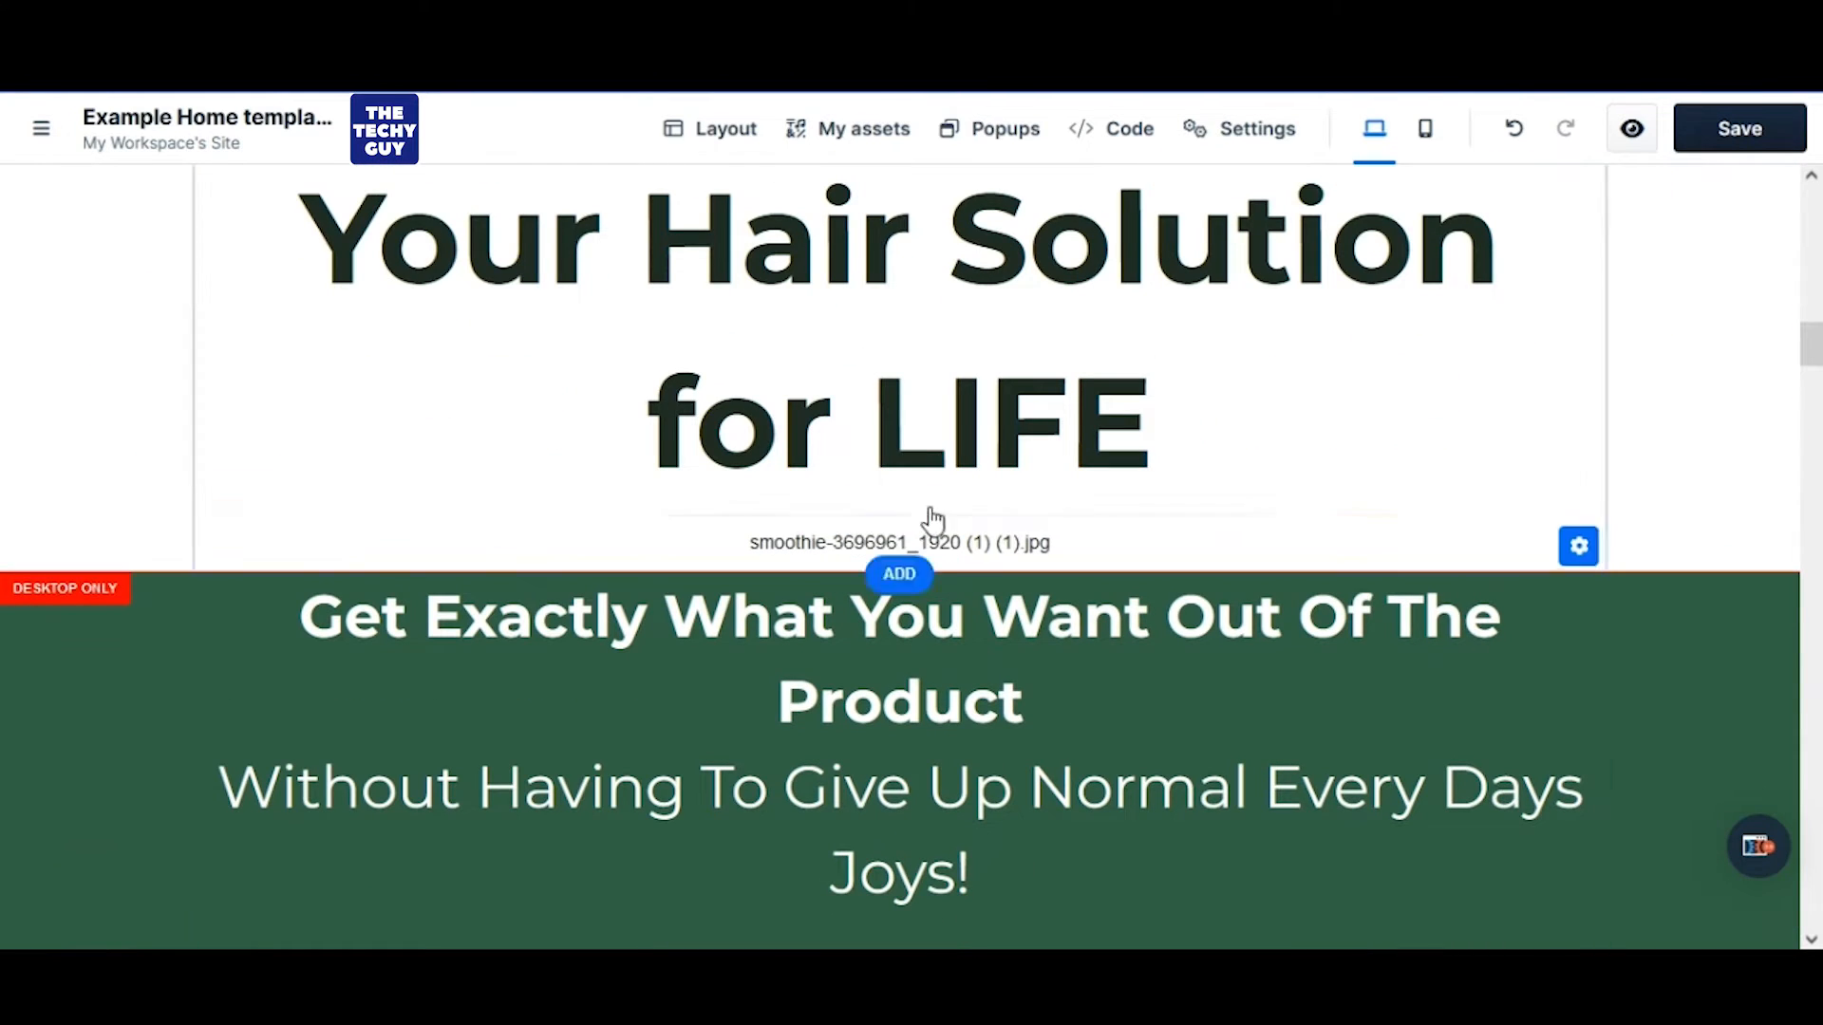
left_click(901, 514)
left_click(1253, 798)
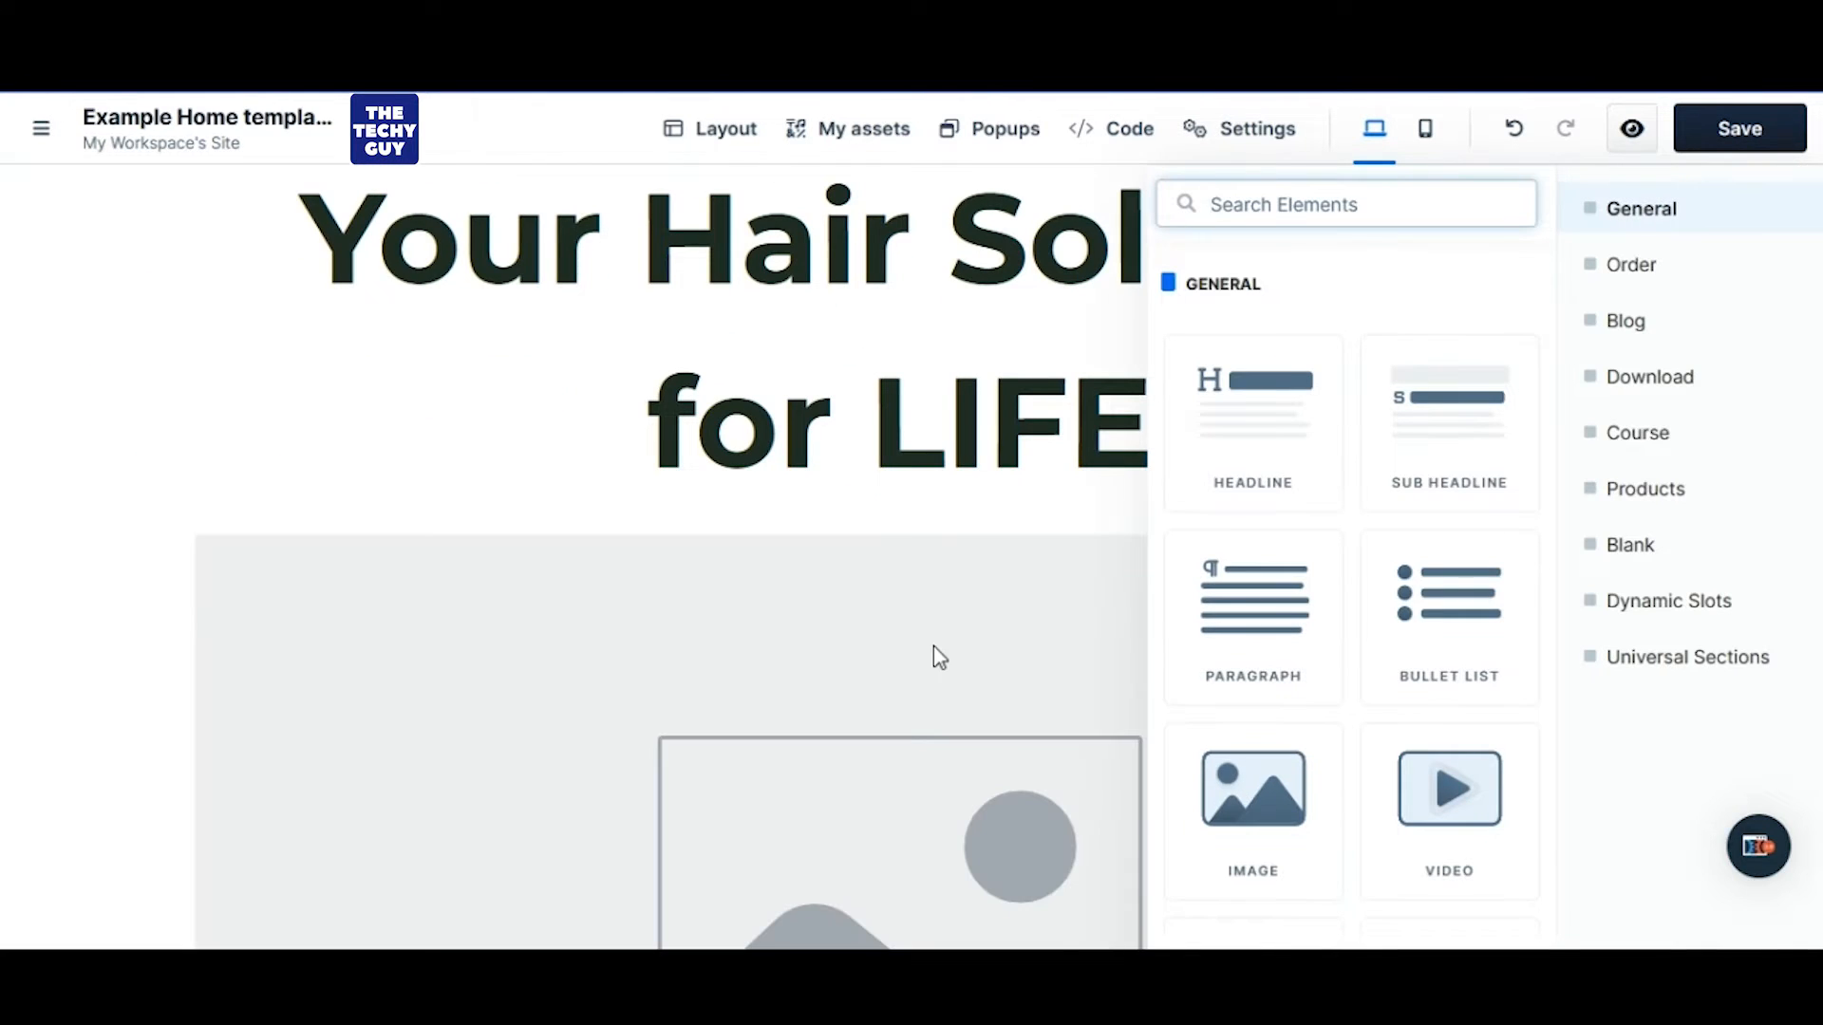
left_click(822, 638)
Fill the new image placeholder with the gallery photo PIN02454.JPG of the hair product bottles
scroll(1037, 708, "down", 8)
scroll(1038, 709, "up", 5)
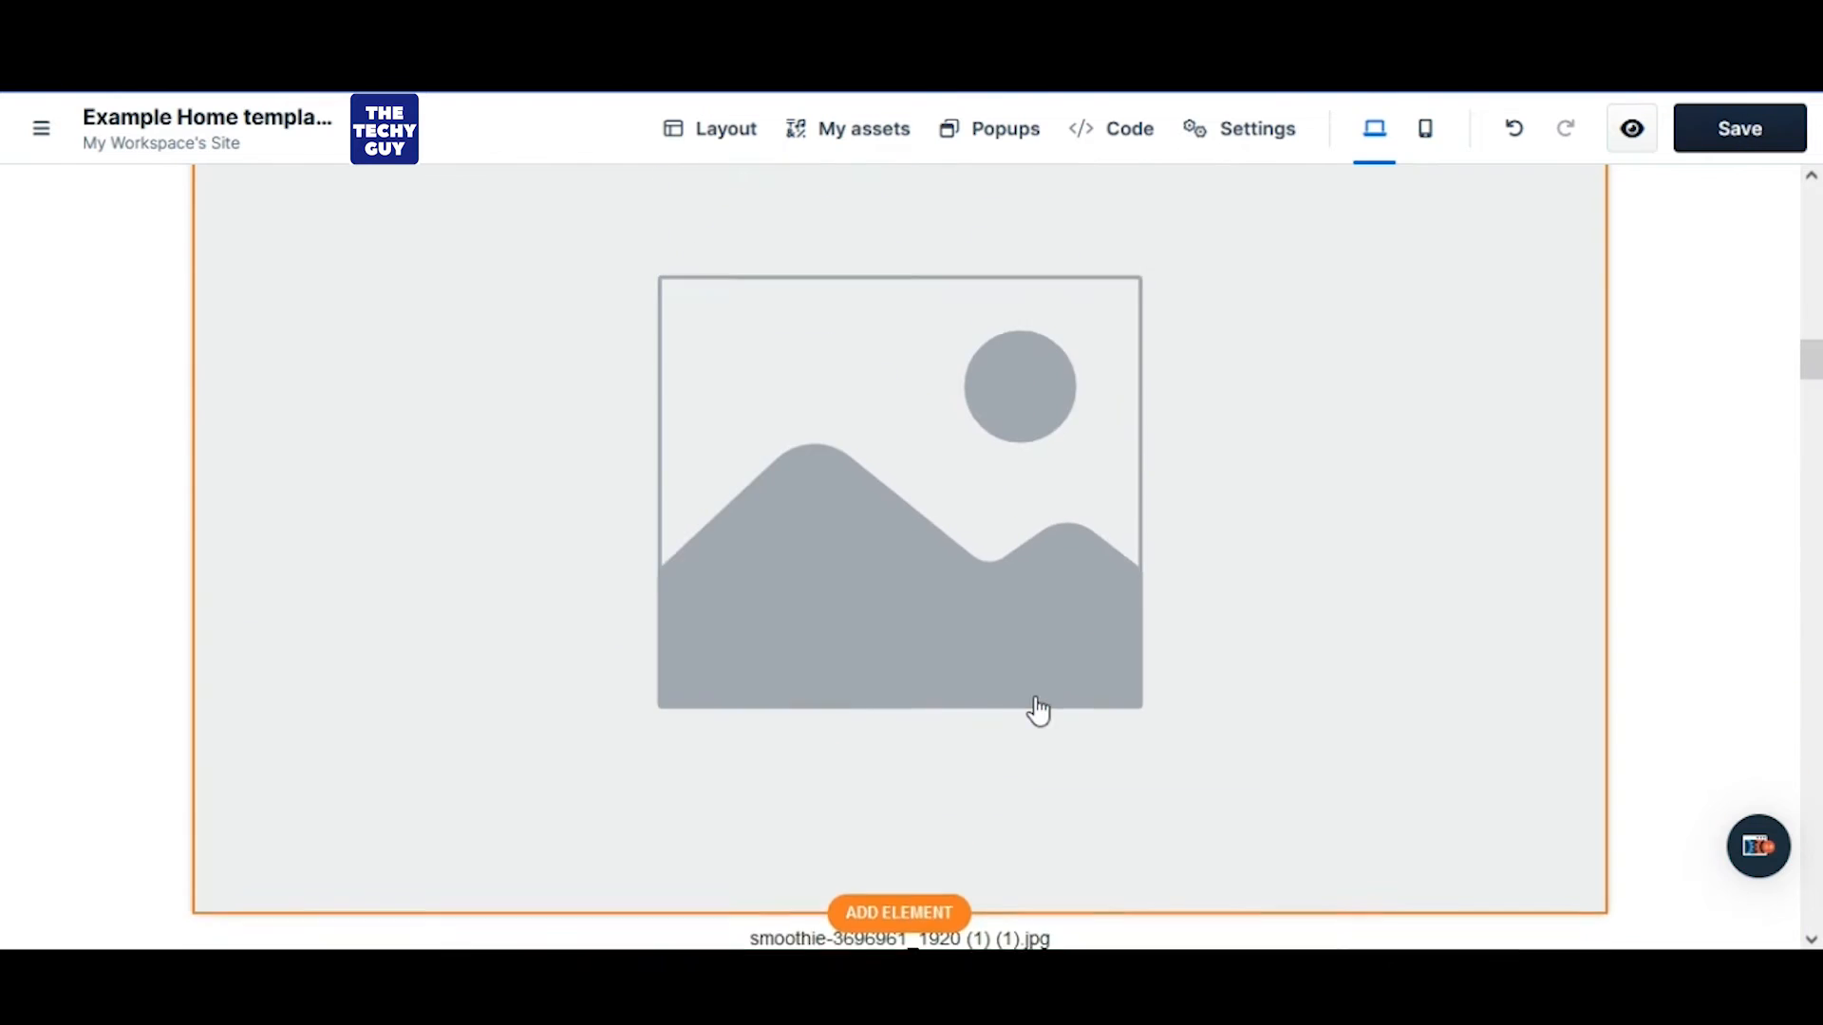
left_click(1431, 202)
left_click(1781, 416)
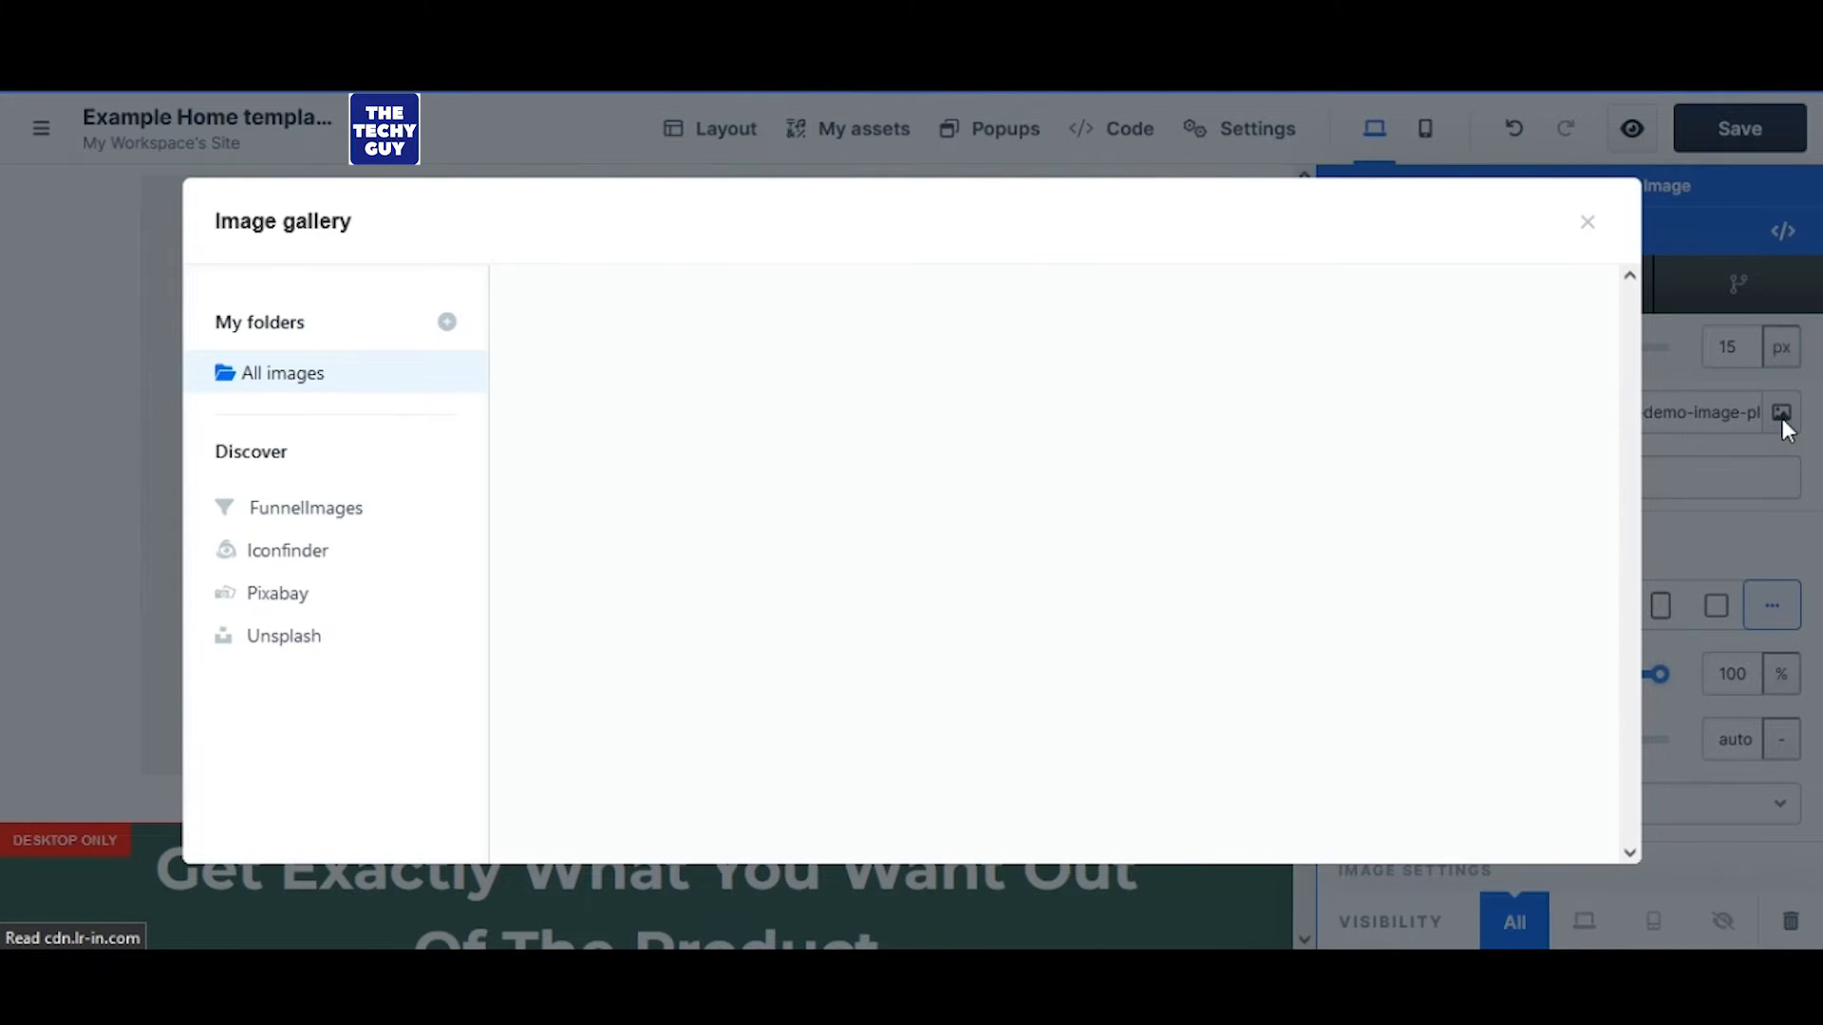
left_click(1251, 384)
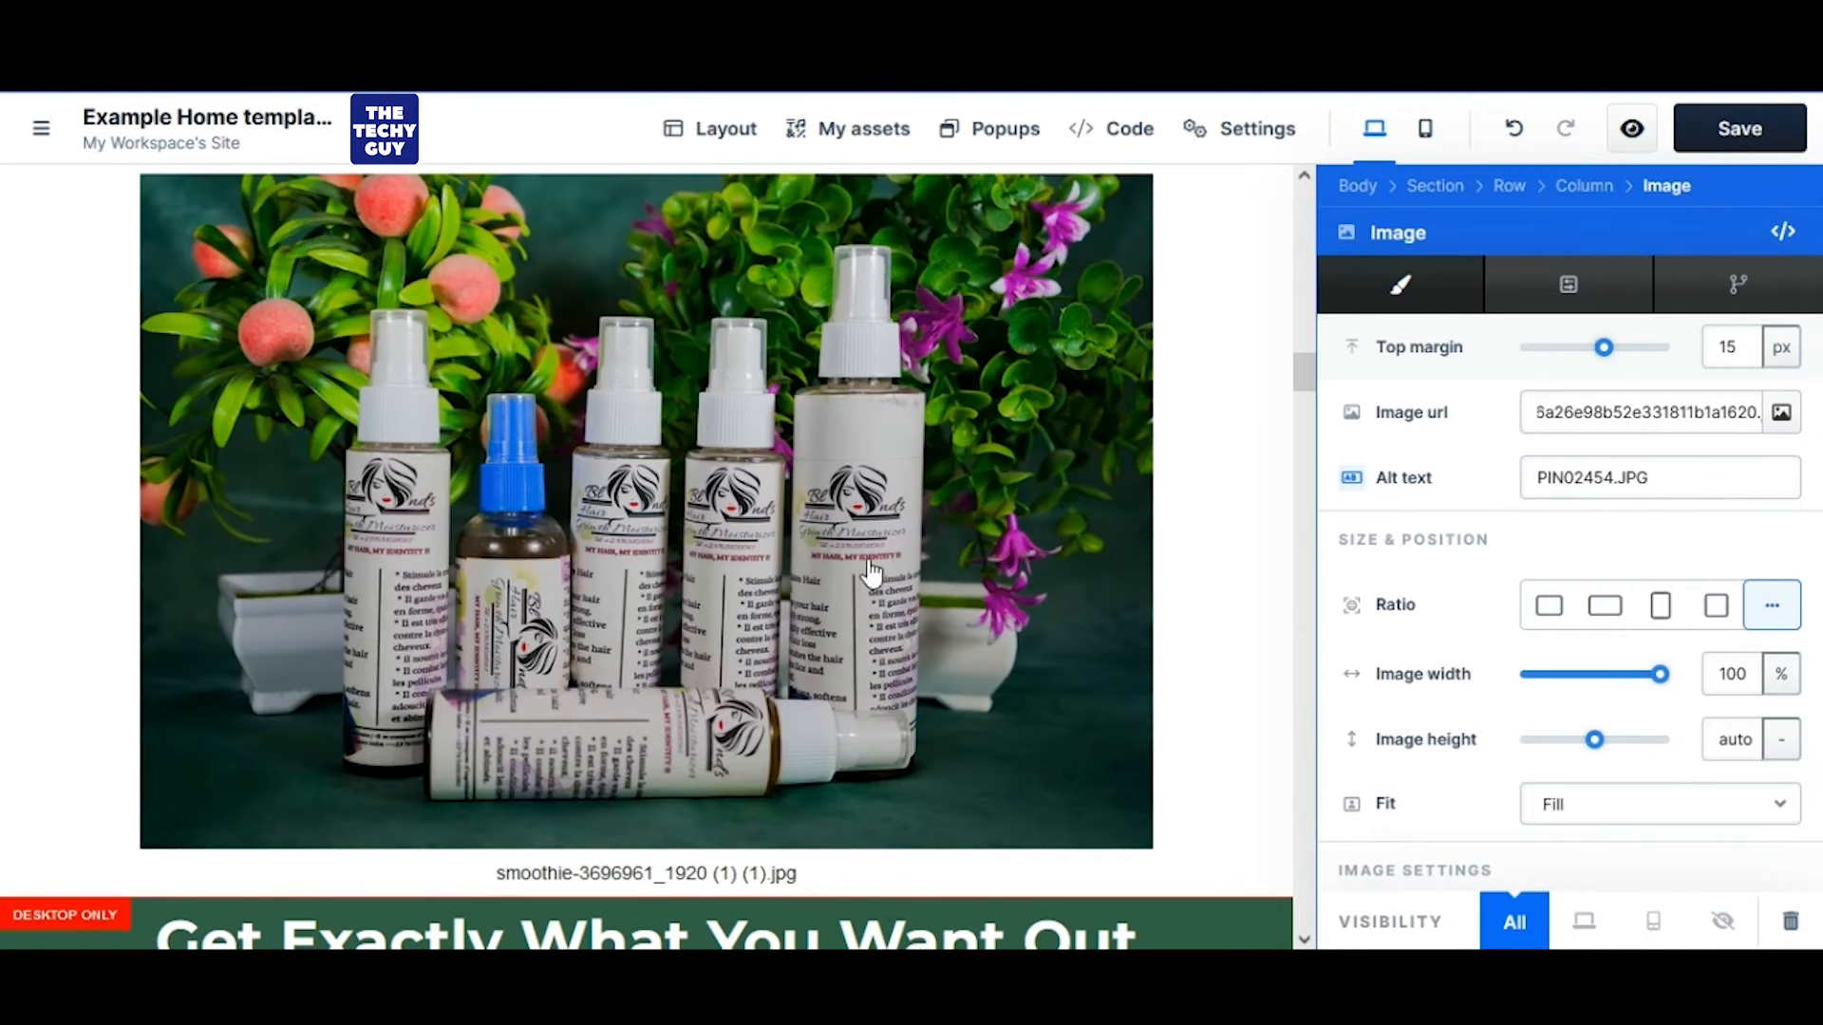
scroll(867, 574, "down", 3)
left_click(689, 693)
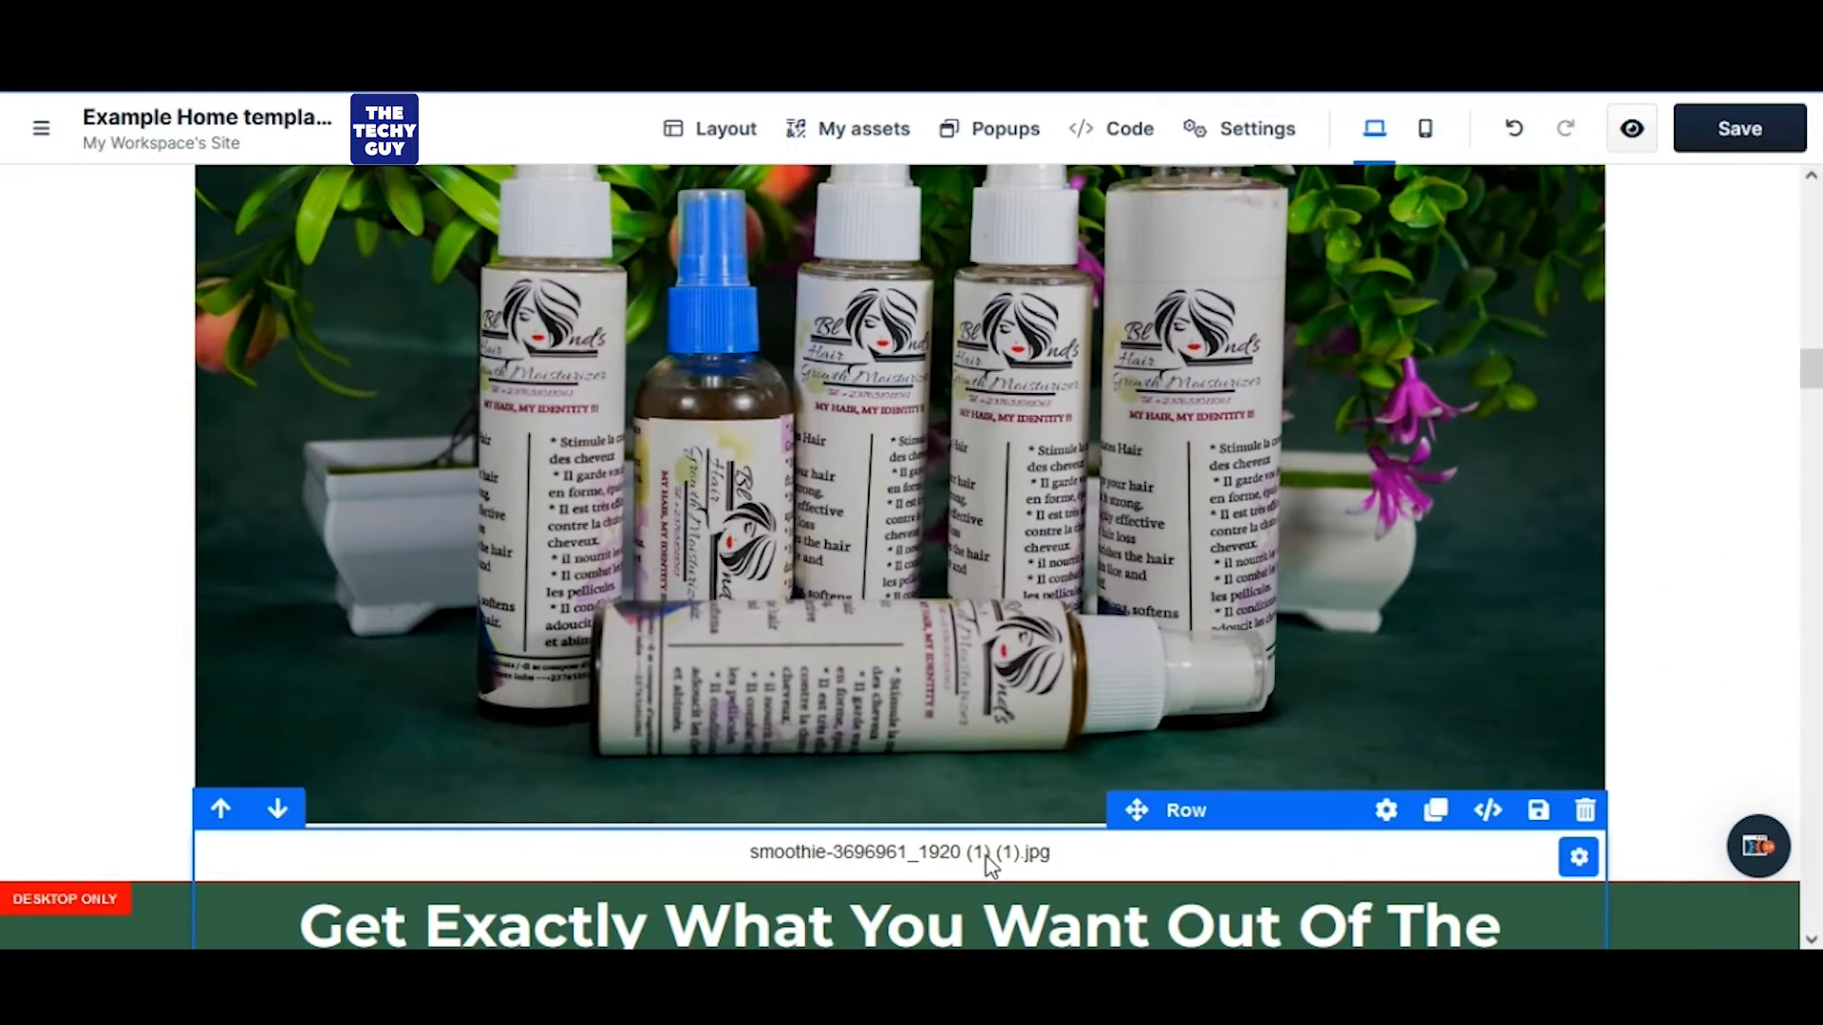
Delete the "Get Exactly What You Want Out Of The Product" row below the new product photo
scroll(961, 846, "down", 5)
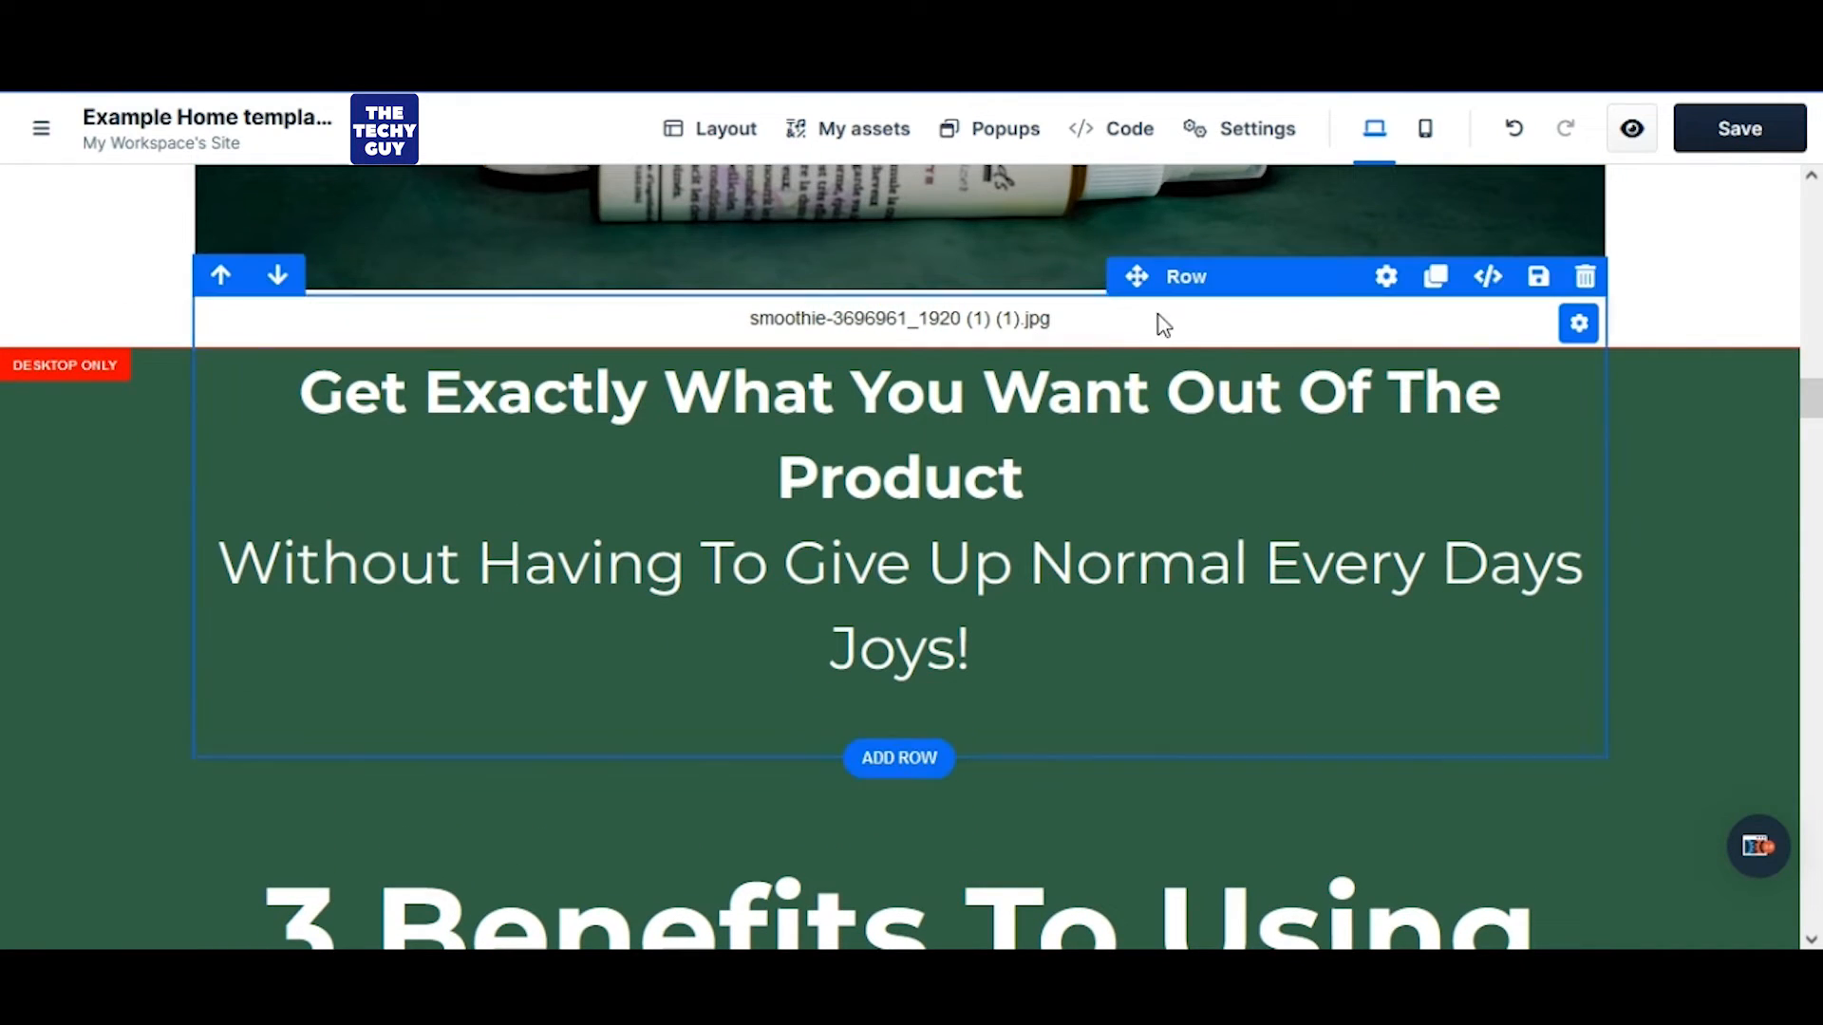
left_click(1584, 276)
scroll(981, 446, "down", 2)
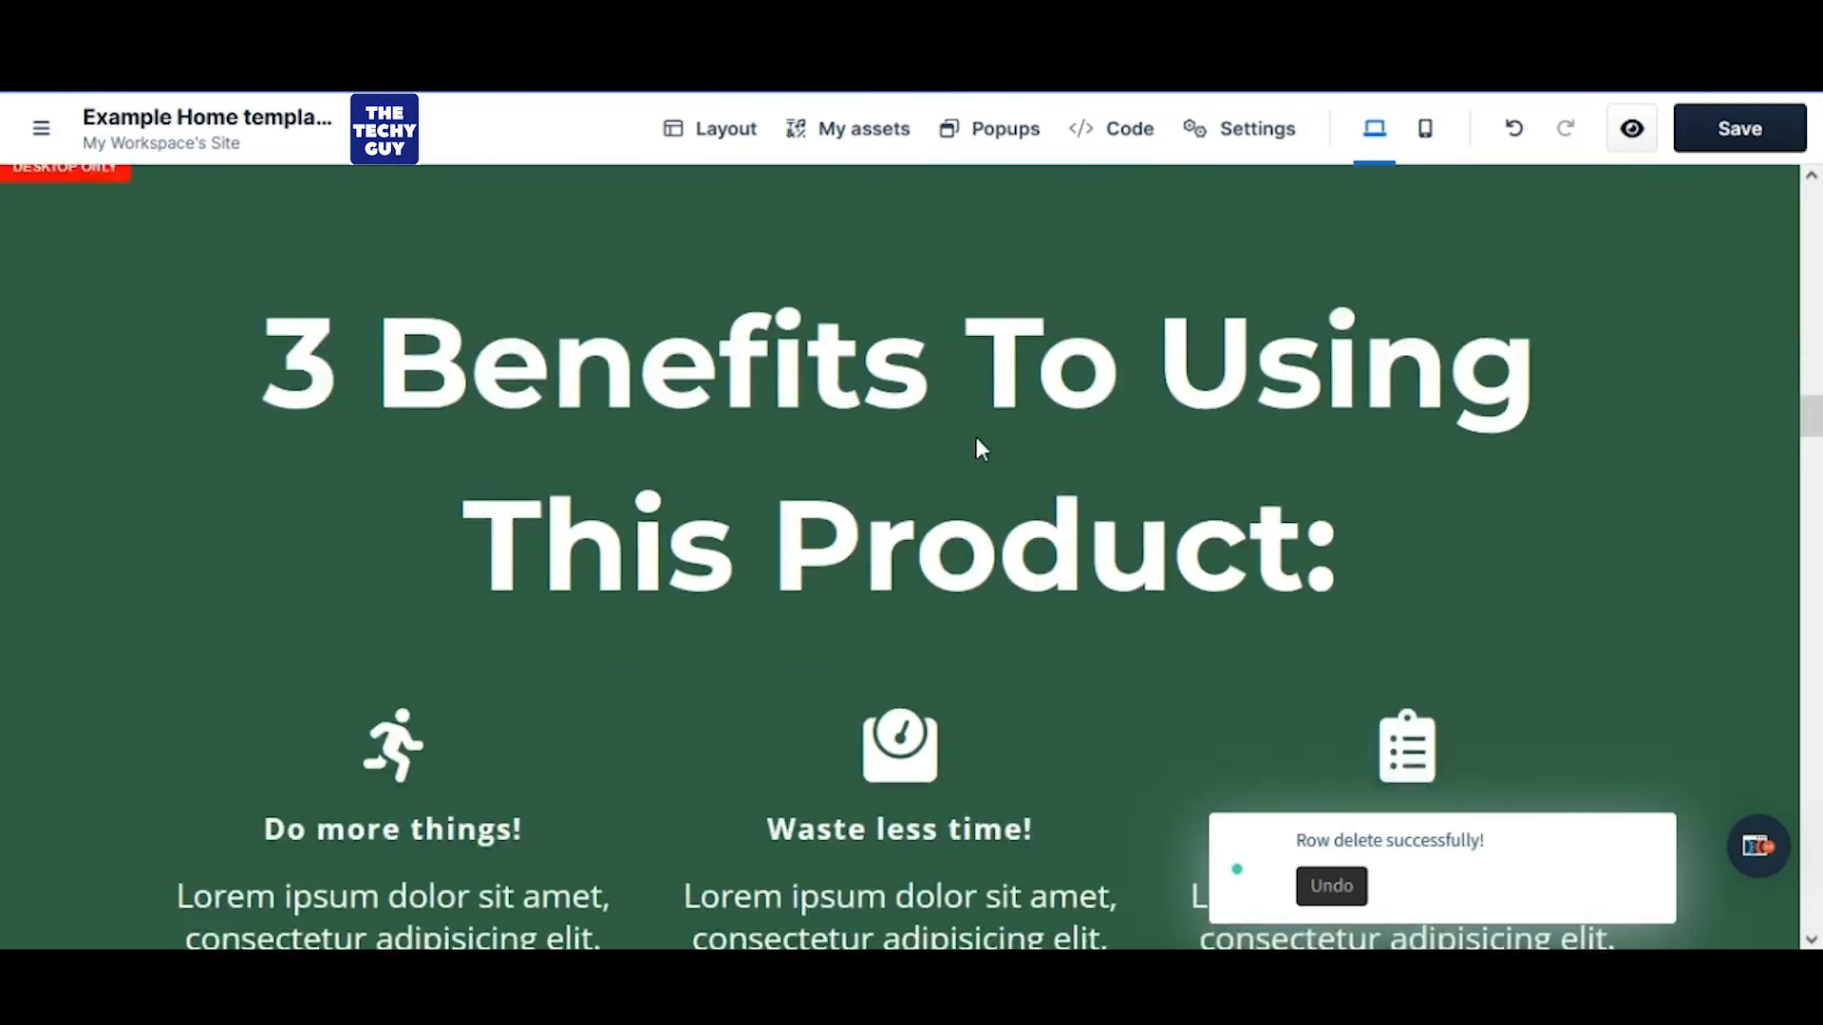
Delete the green section with the "3 Benefits To Using This Product" headline and its order button
scroll(981, 447, "up", 3)
scroll(980, 446, "down", 10)
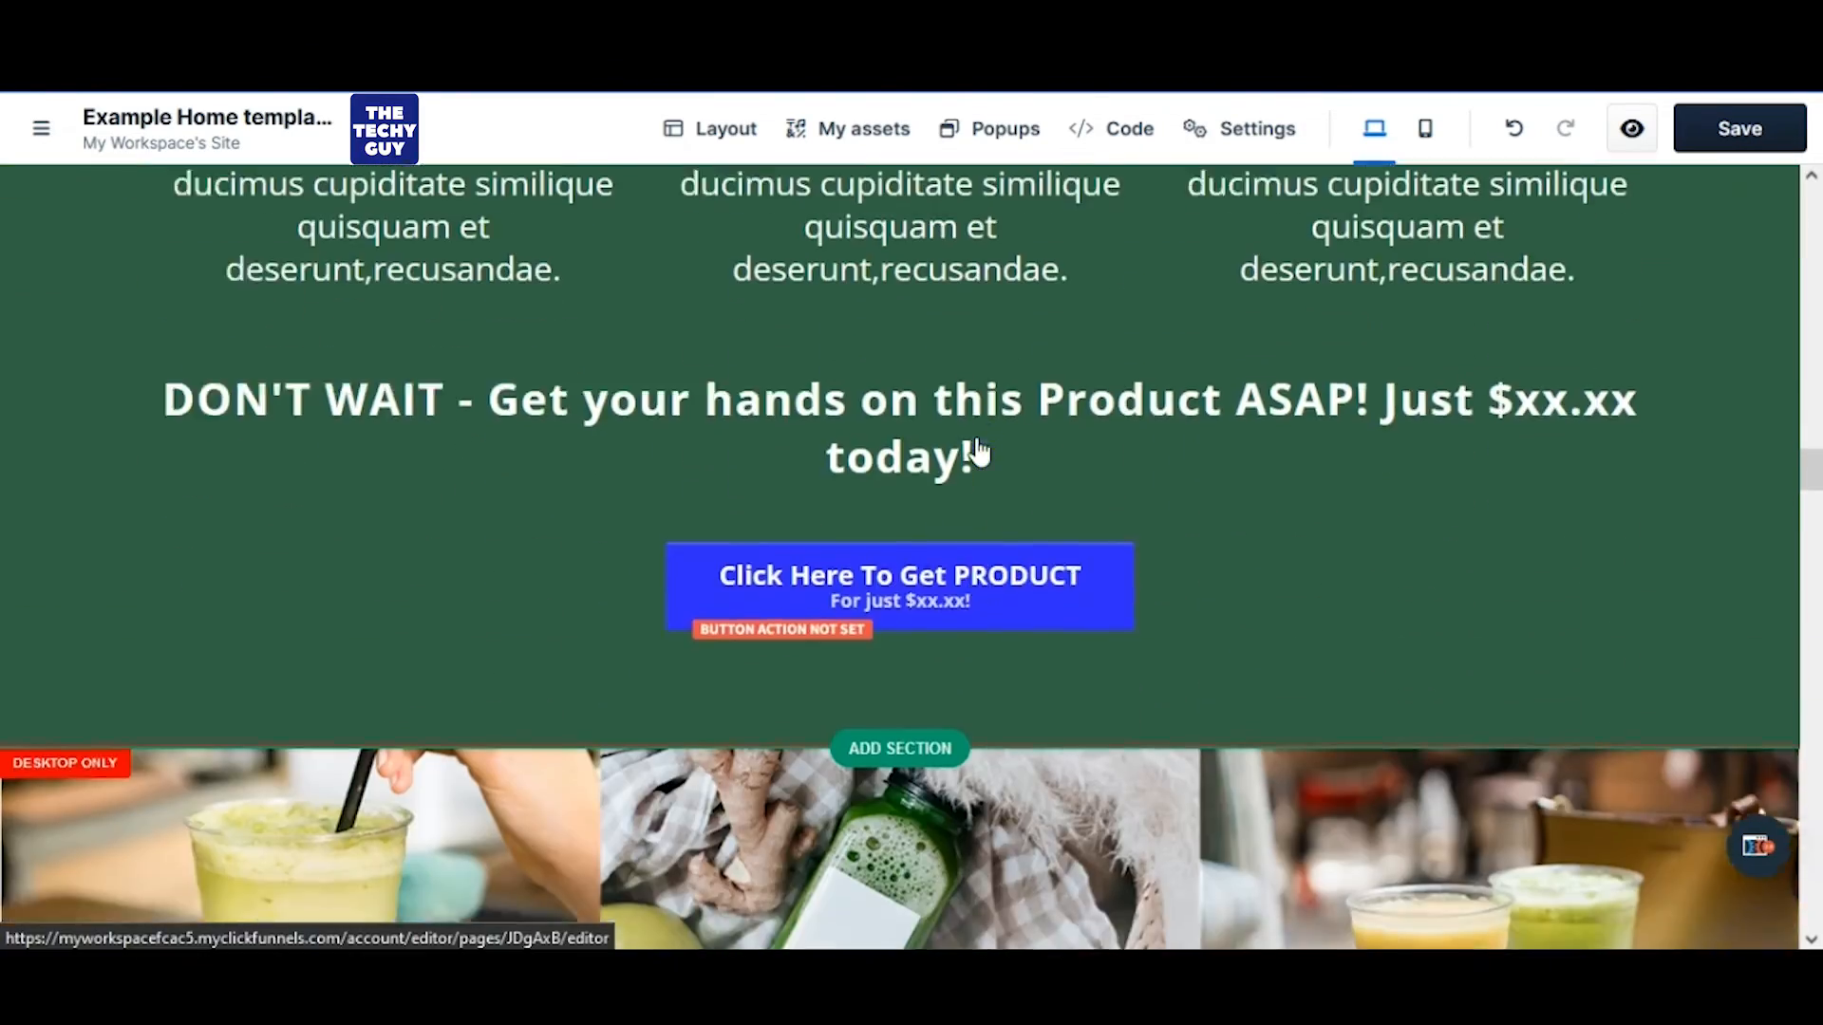
scroll(978, 451, "up", 2)
scroll(978, 448, "down", 15)
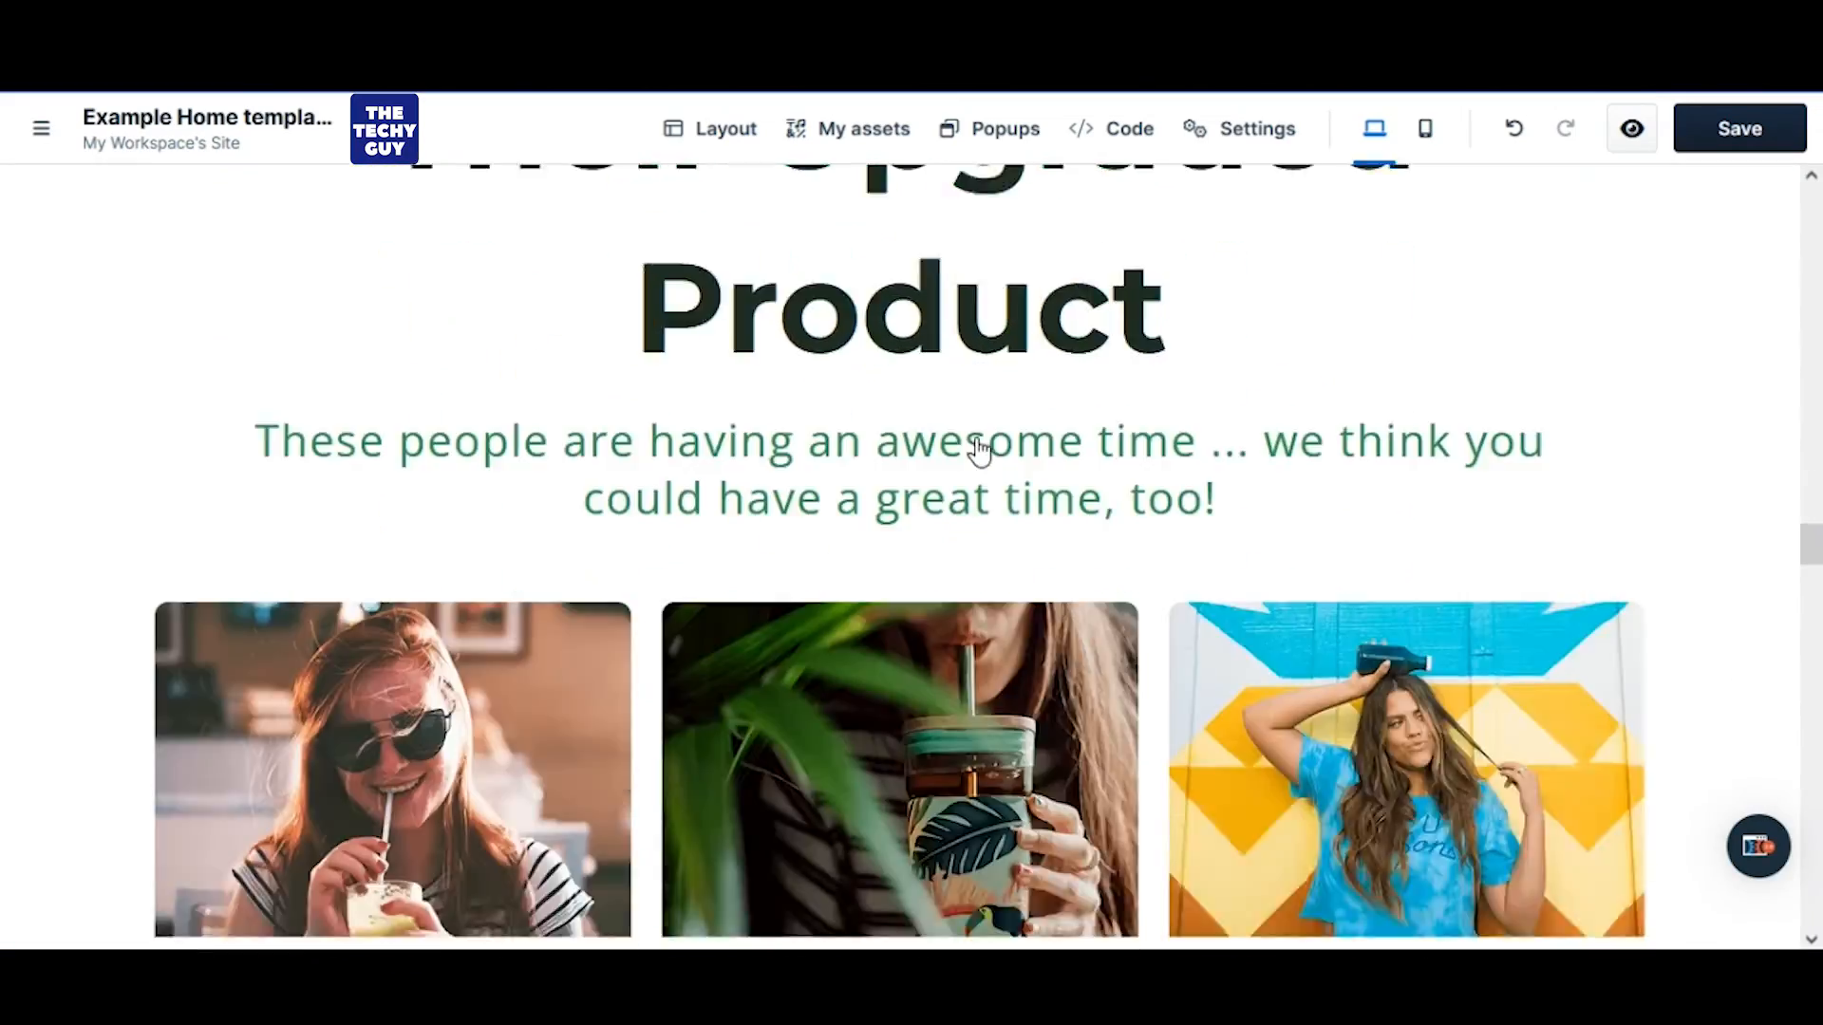
scroll(983, 442, "up", 8)
left_click(1779, 396)
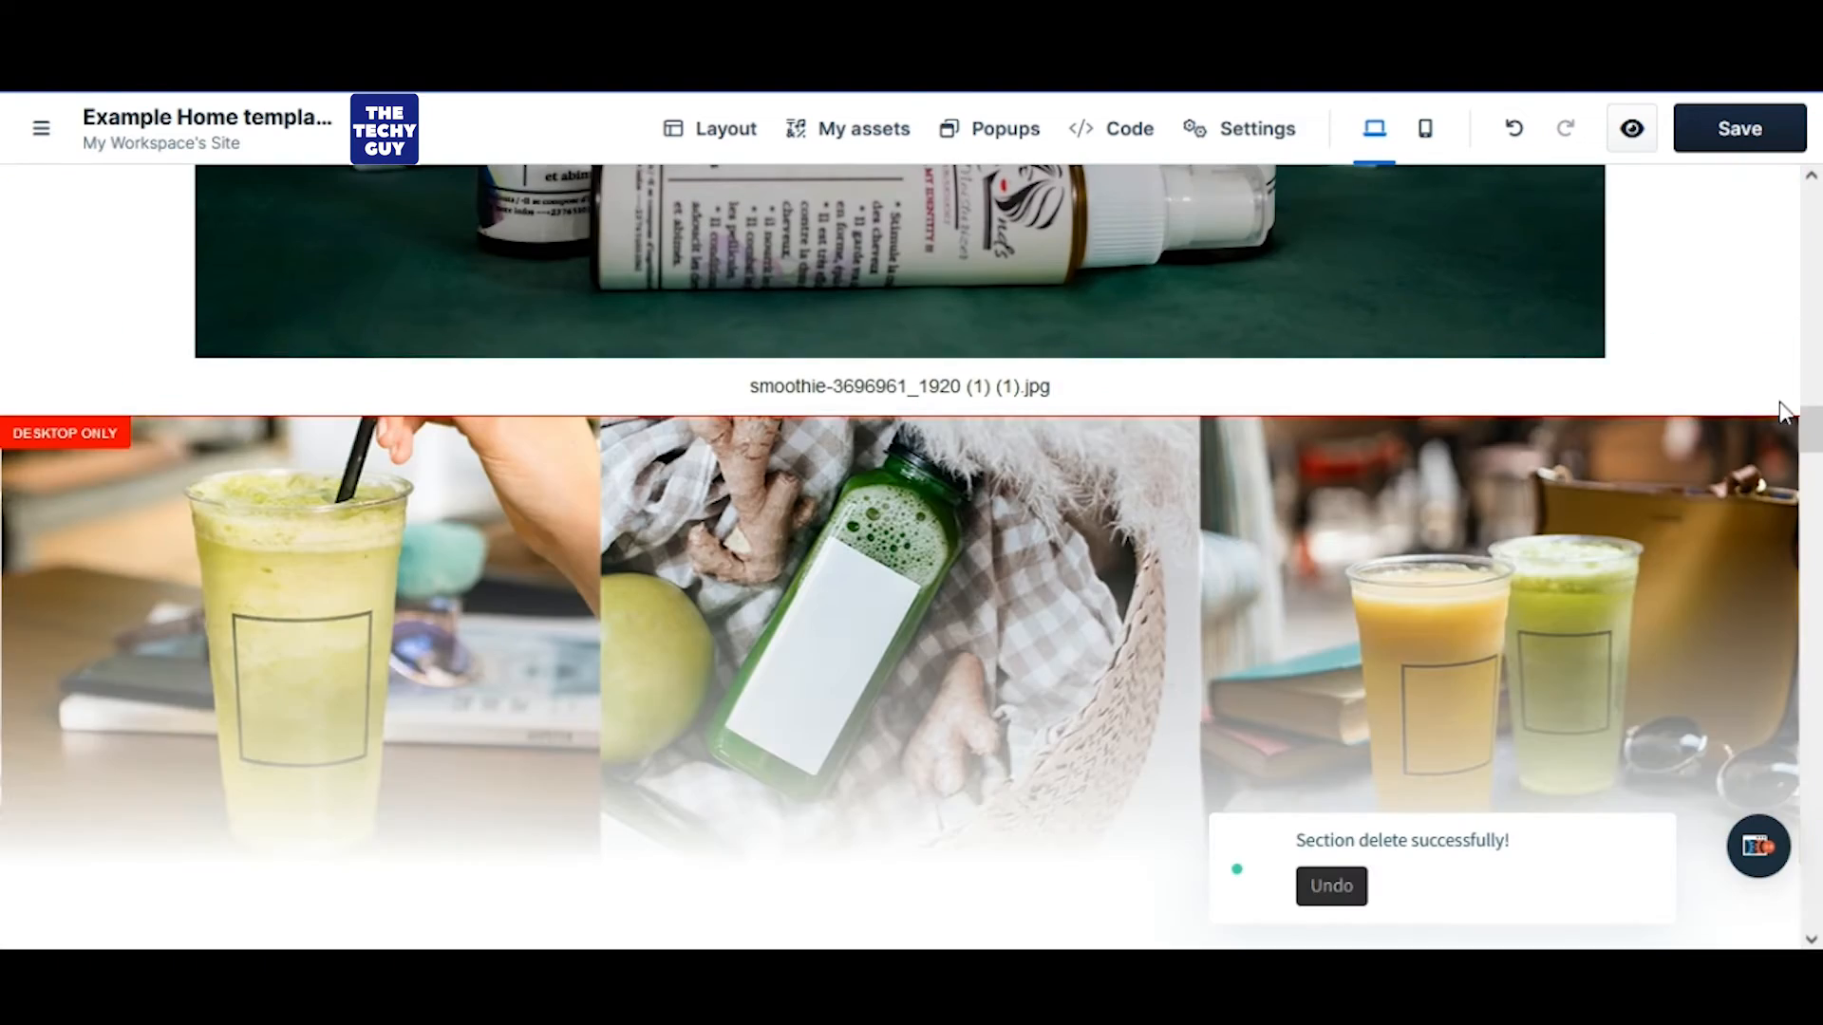
Preview the home page and look through its customized headlines, product photo and remaining template sections
scroll(1003, 519, "down", 2)
scroll(1003, 519, "up", 1)
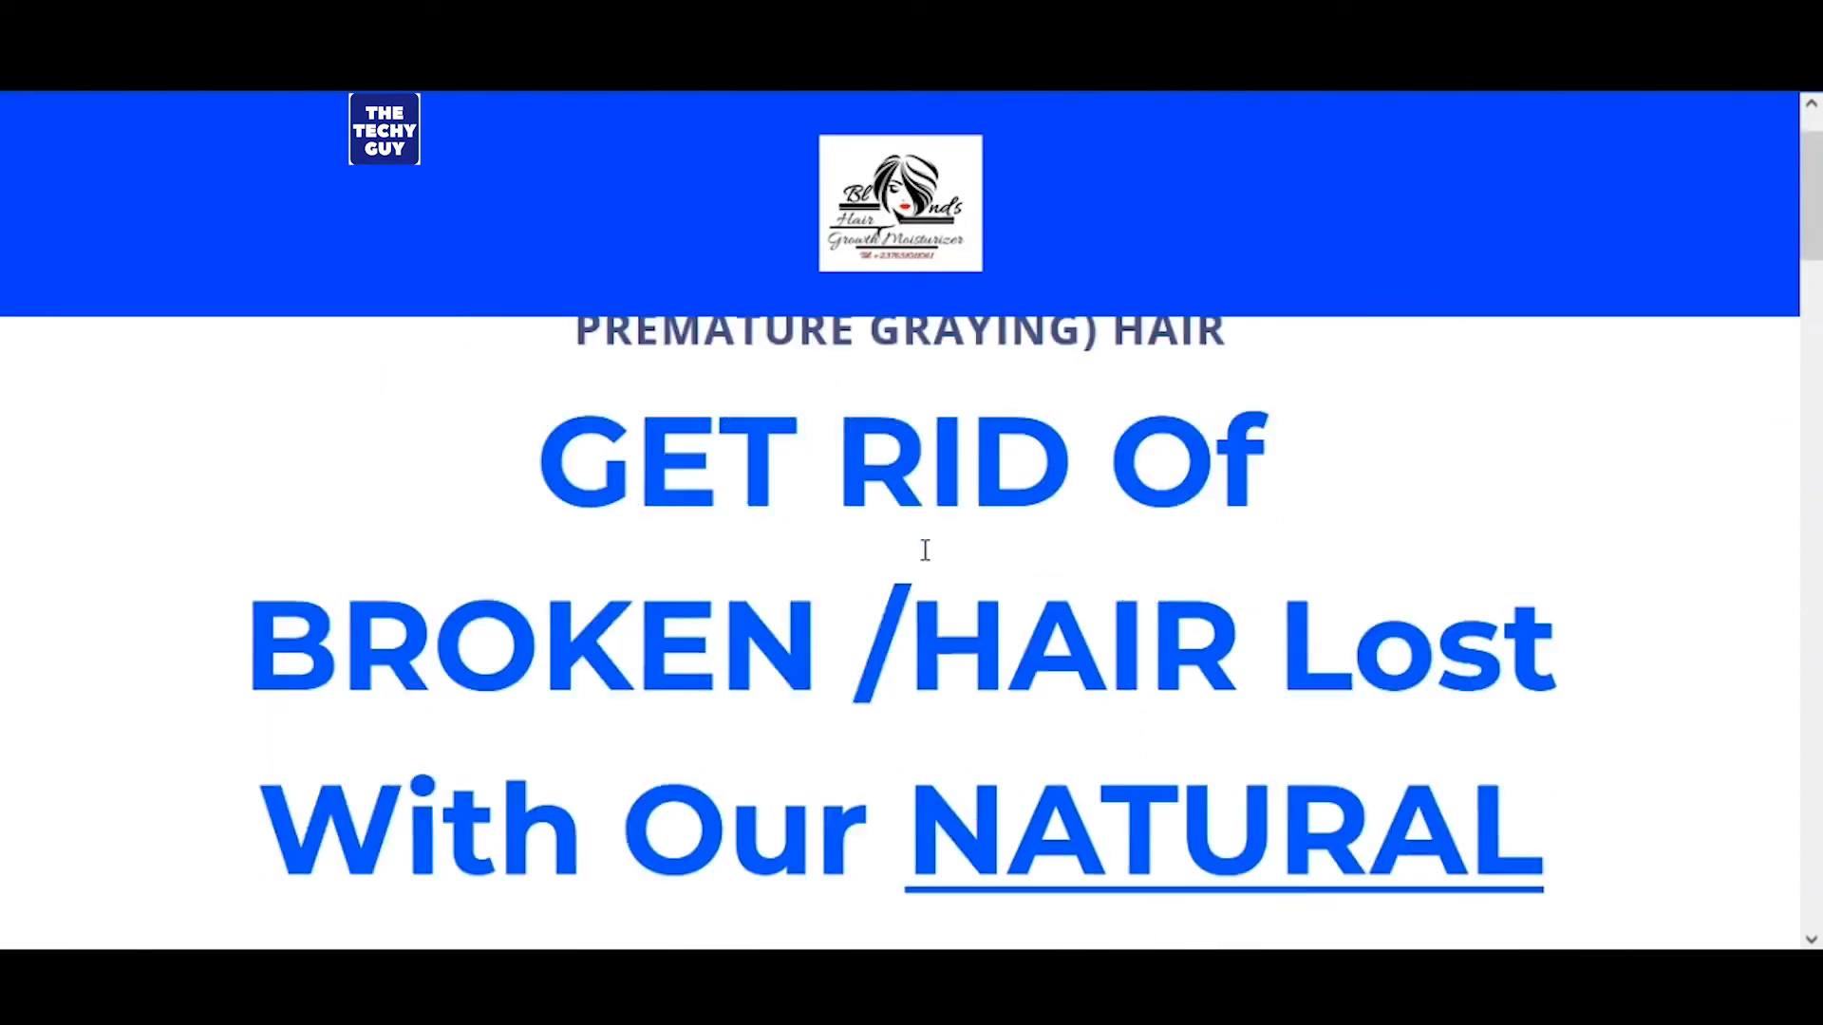
scroll(925, 550, "down", 5)
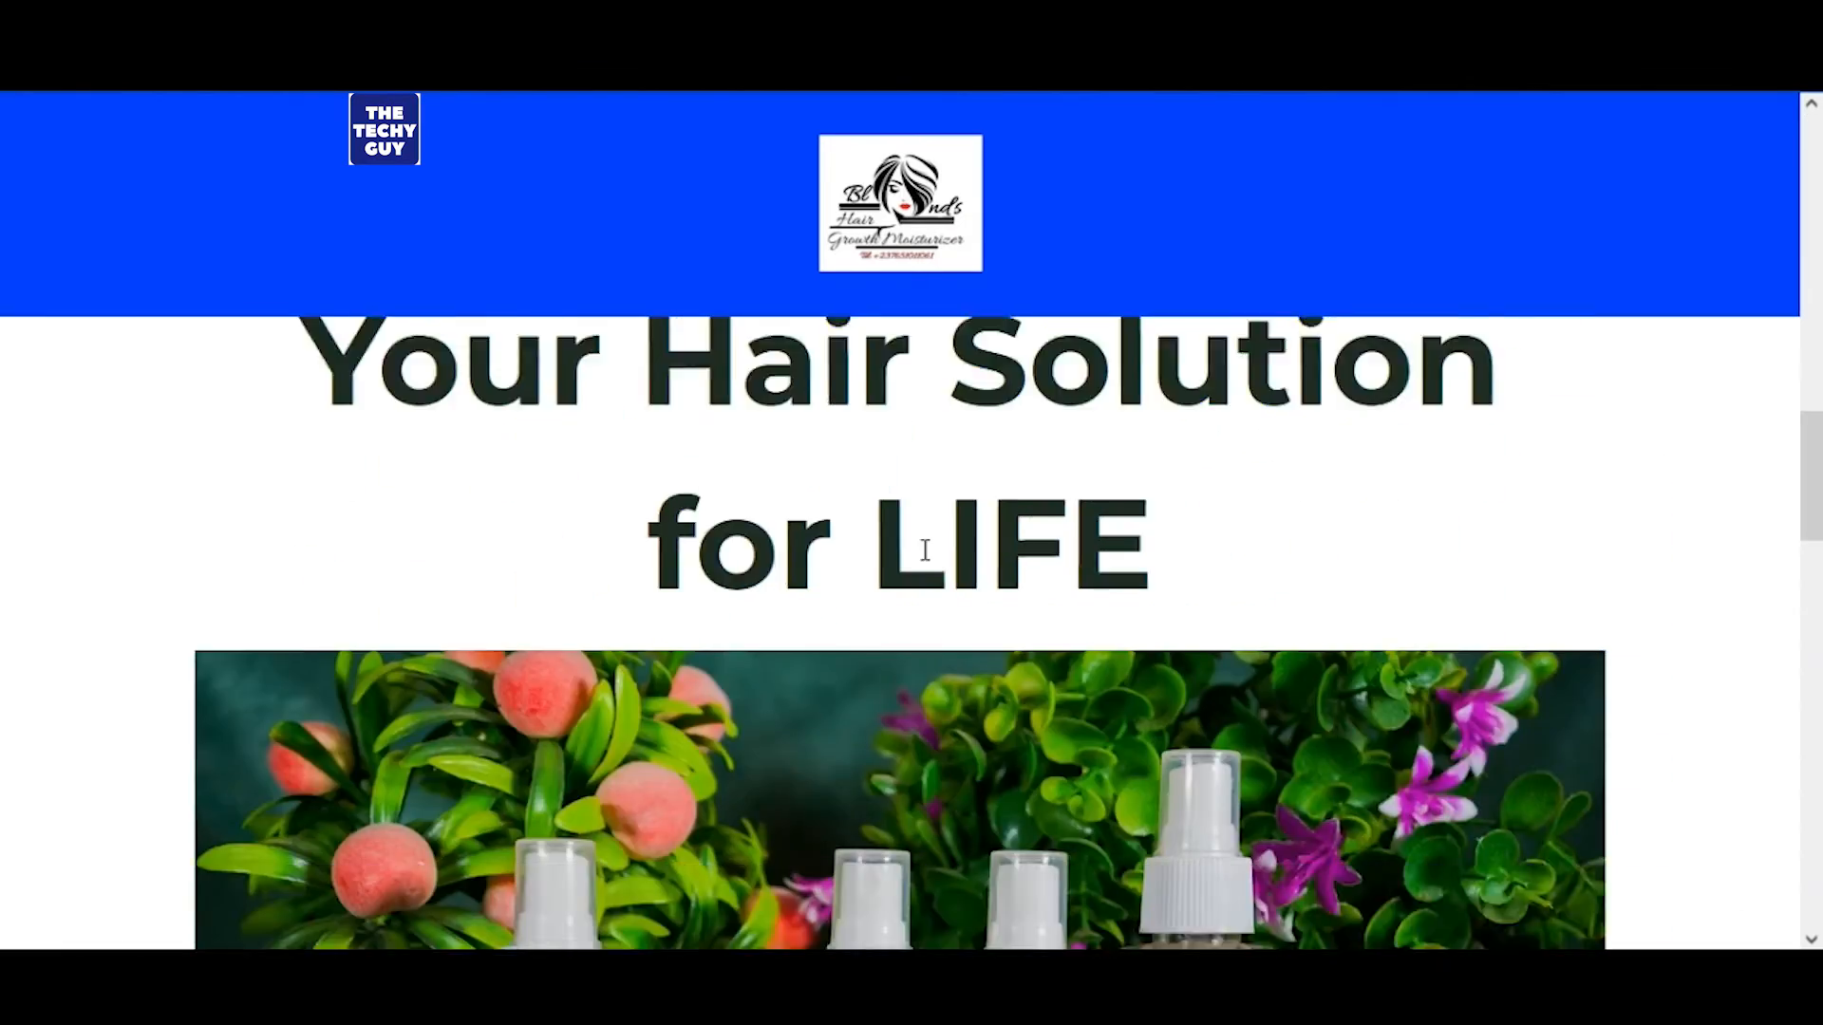
scroll(926, 560, "down", 15)
scroll(928, 550, "up", 8)
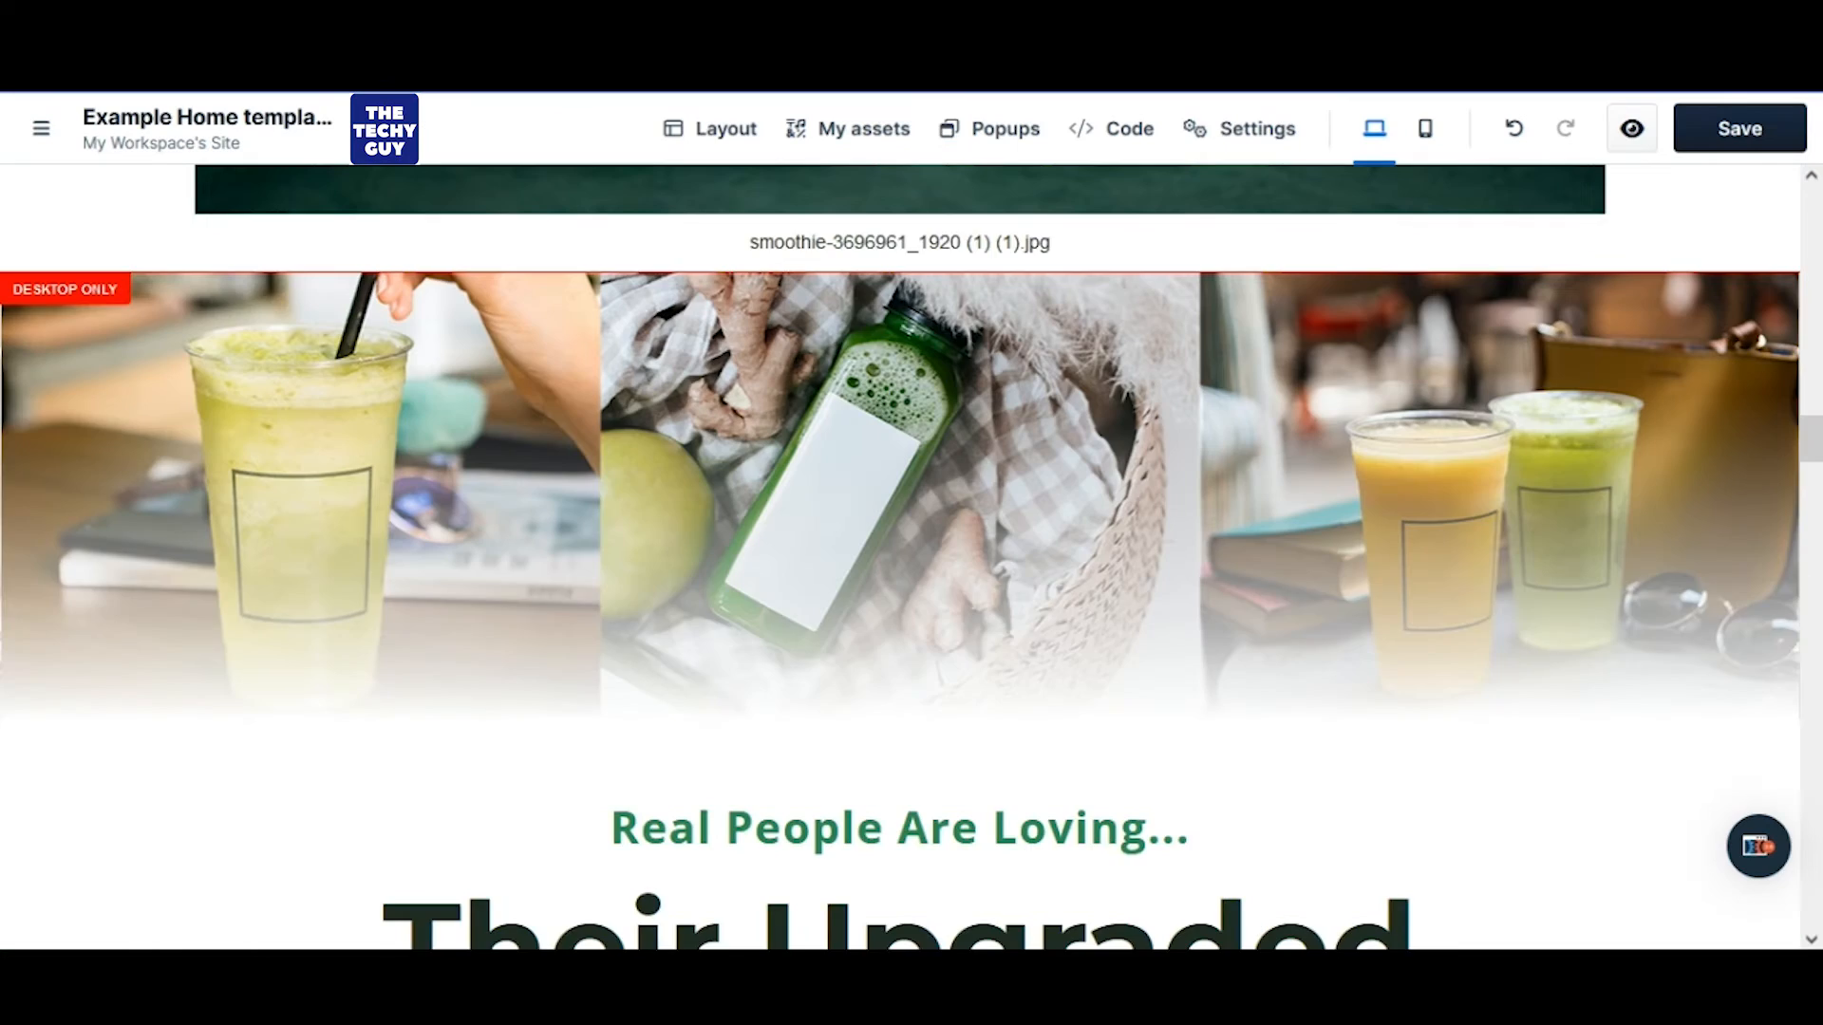
Delete the desktop-only section showing three drink photos above the "Real People Are Loving..." headline
scroll(1689, 236, "up", 1)
scroll(1689, 236, "down", 1)
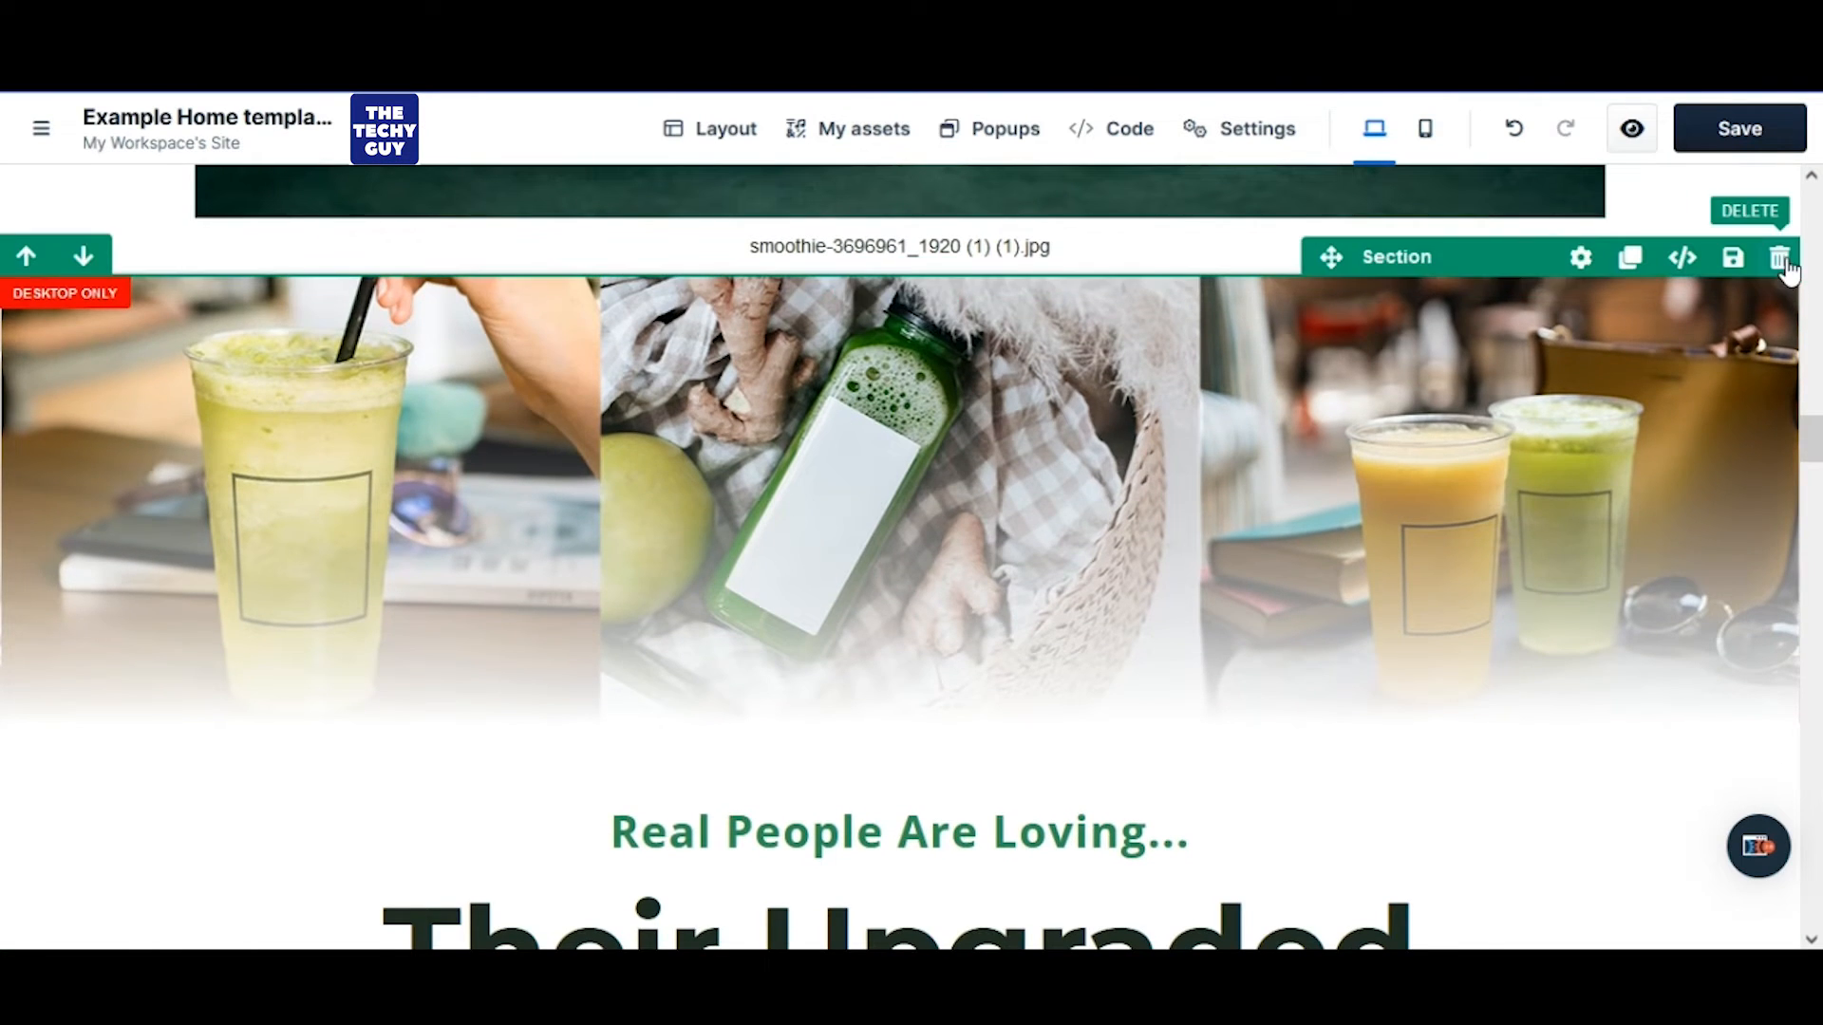
left_click(1779, 258)
Clone the blue "Click Here To Get PRODUCT" button priced 5000 frs CFA and move the copy below the product bottles photo
scroll(1047, 280, "up", 10)
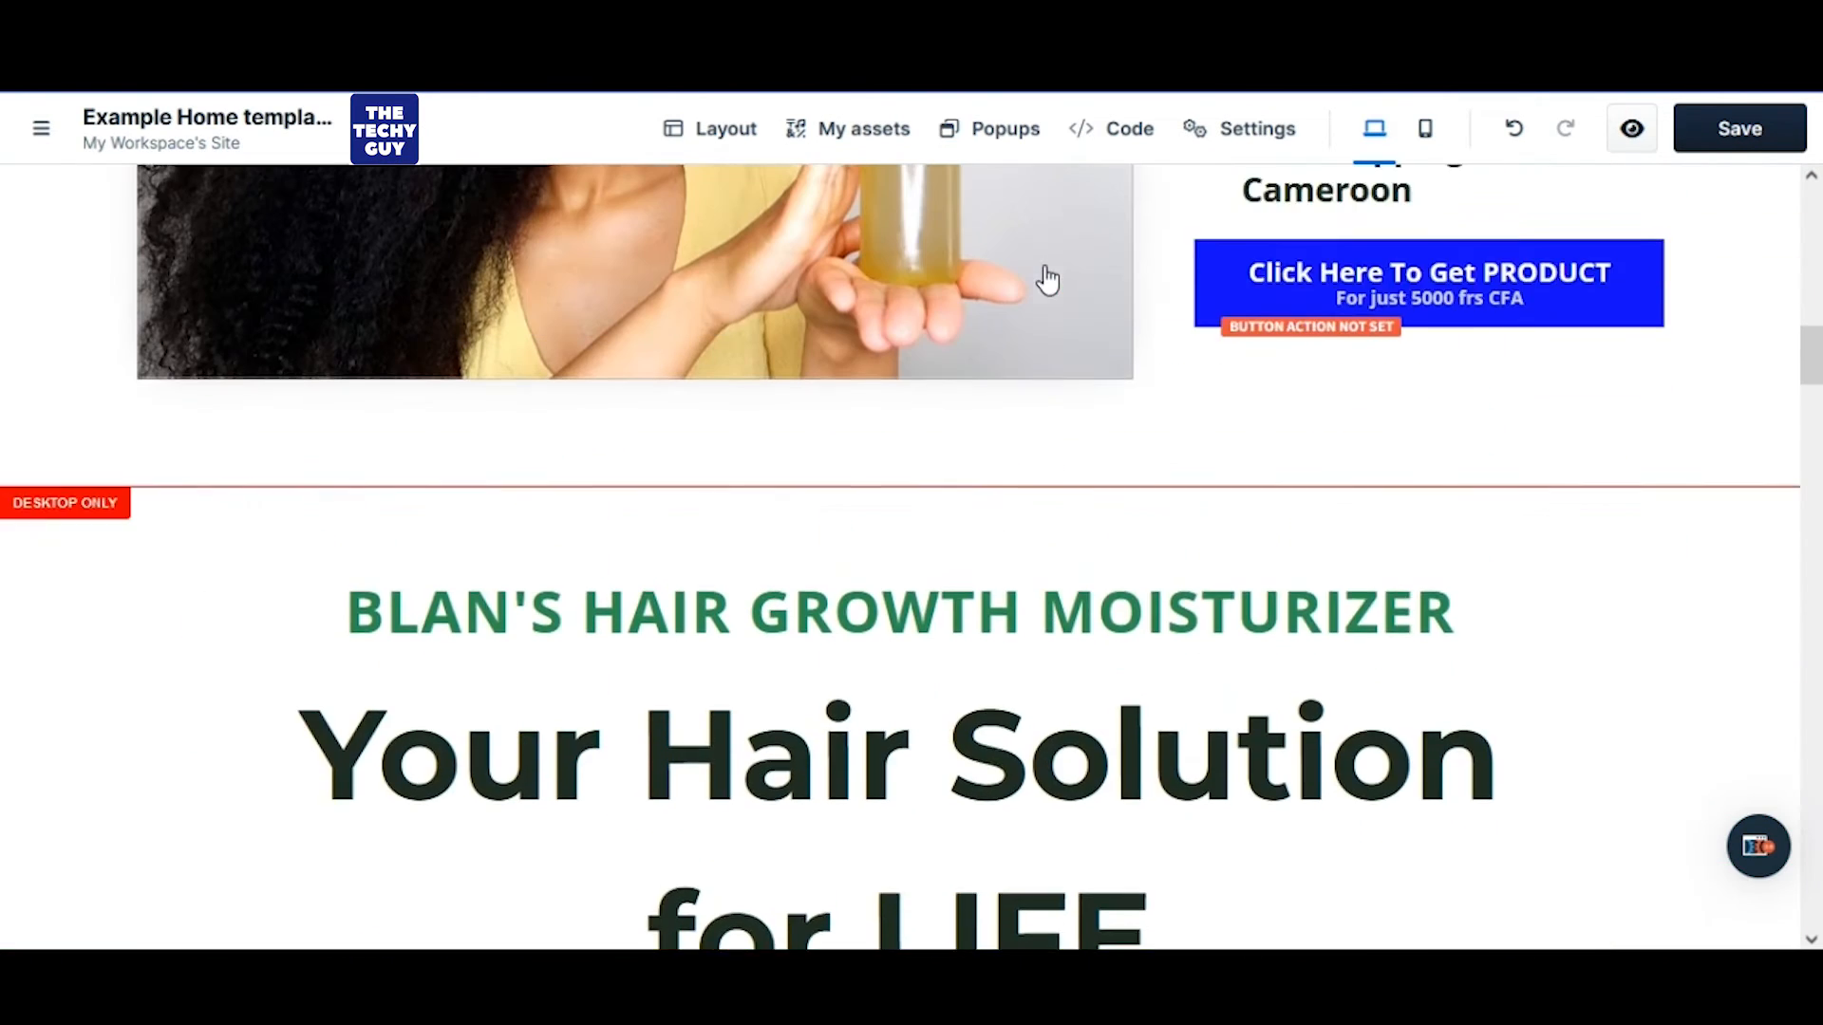
left_click(1560, 294)
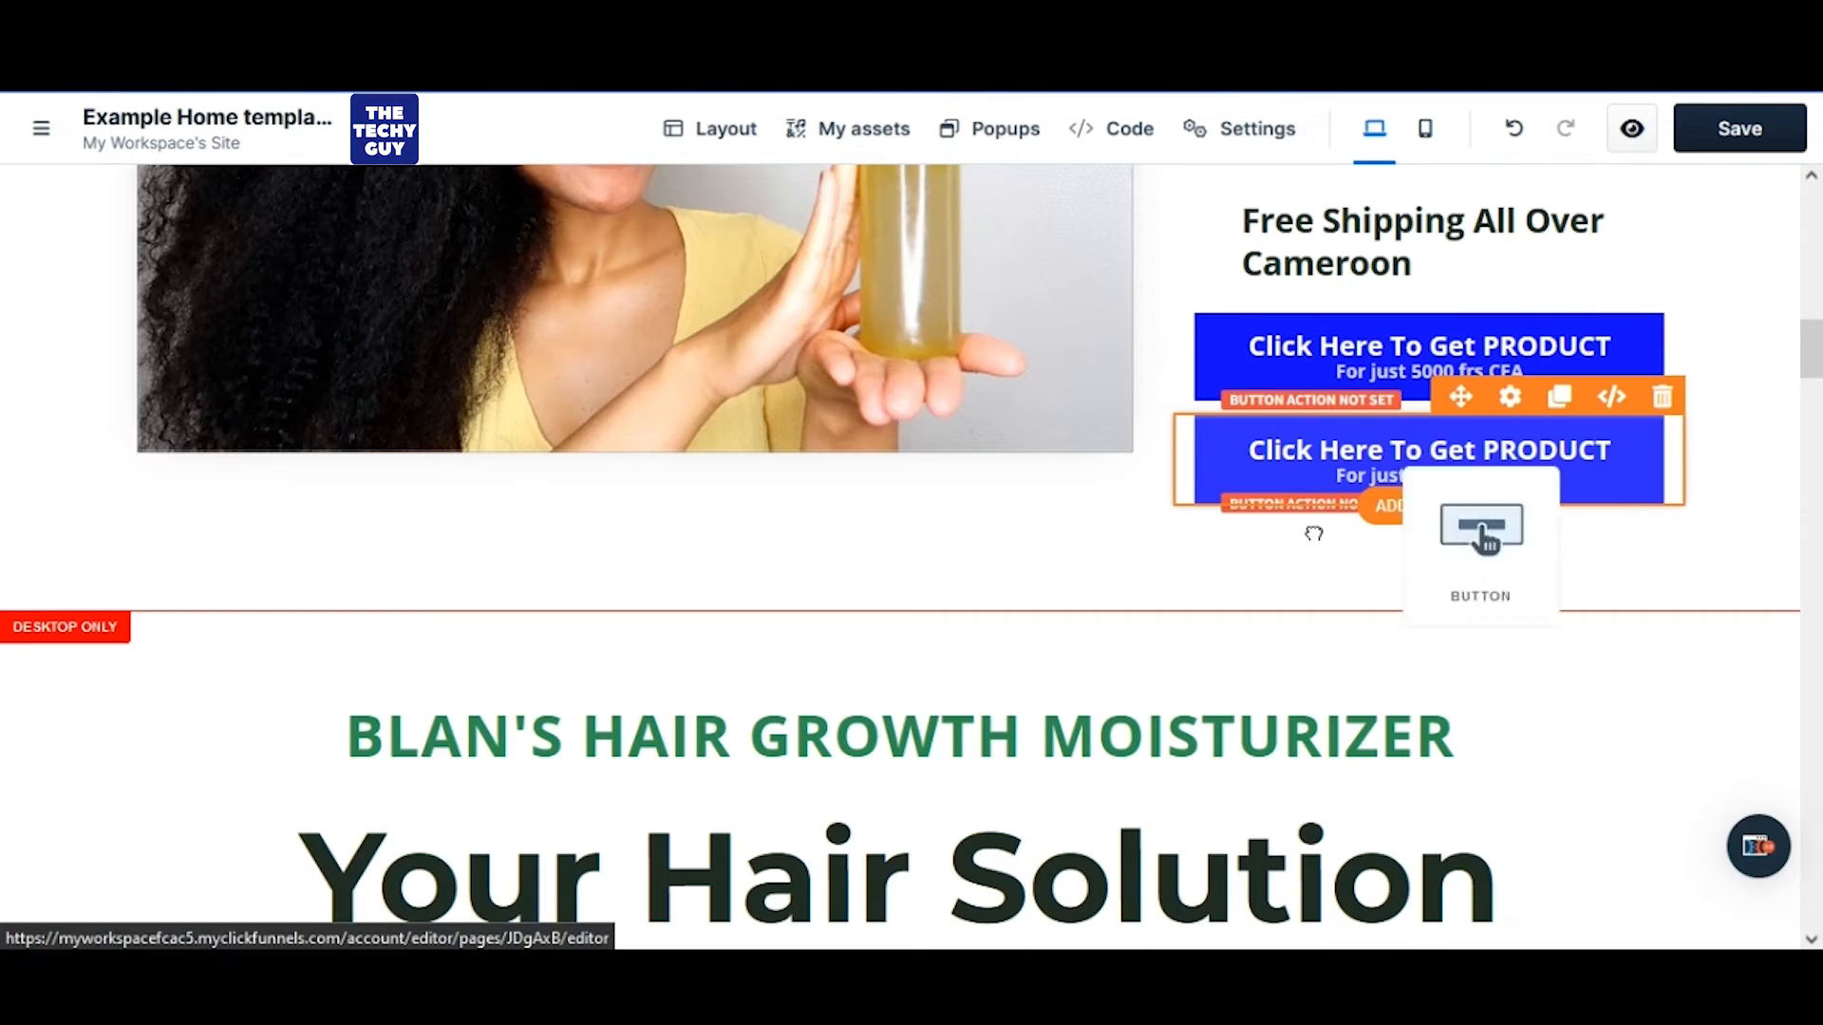
left_click_drag(1314, 534, 937, 603)
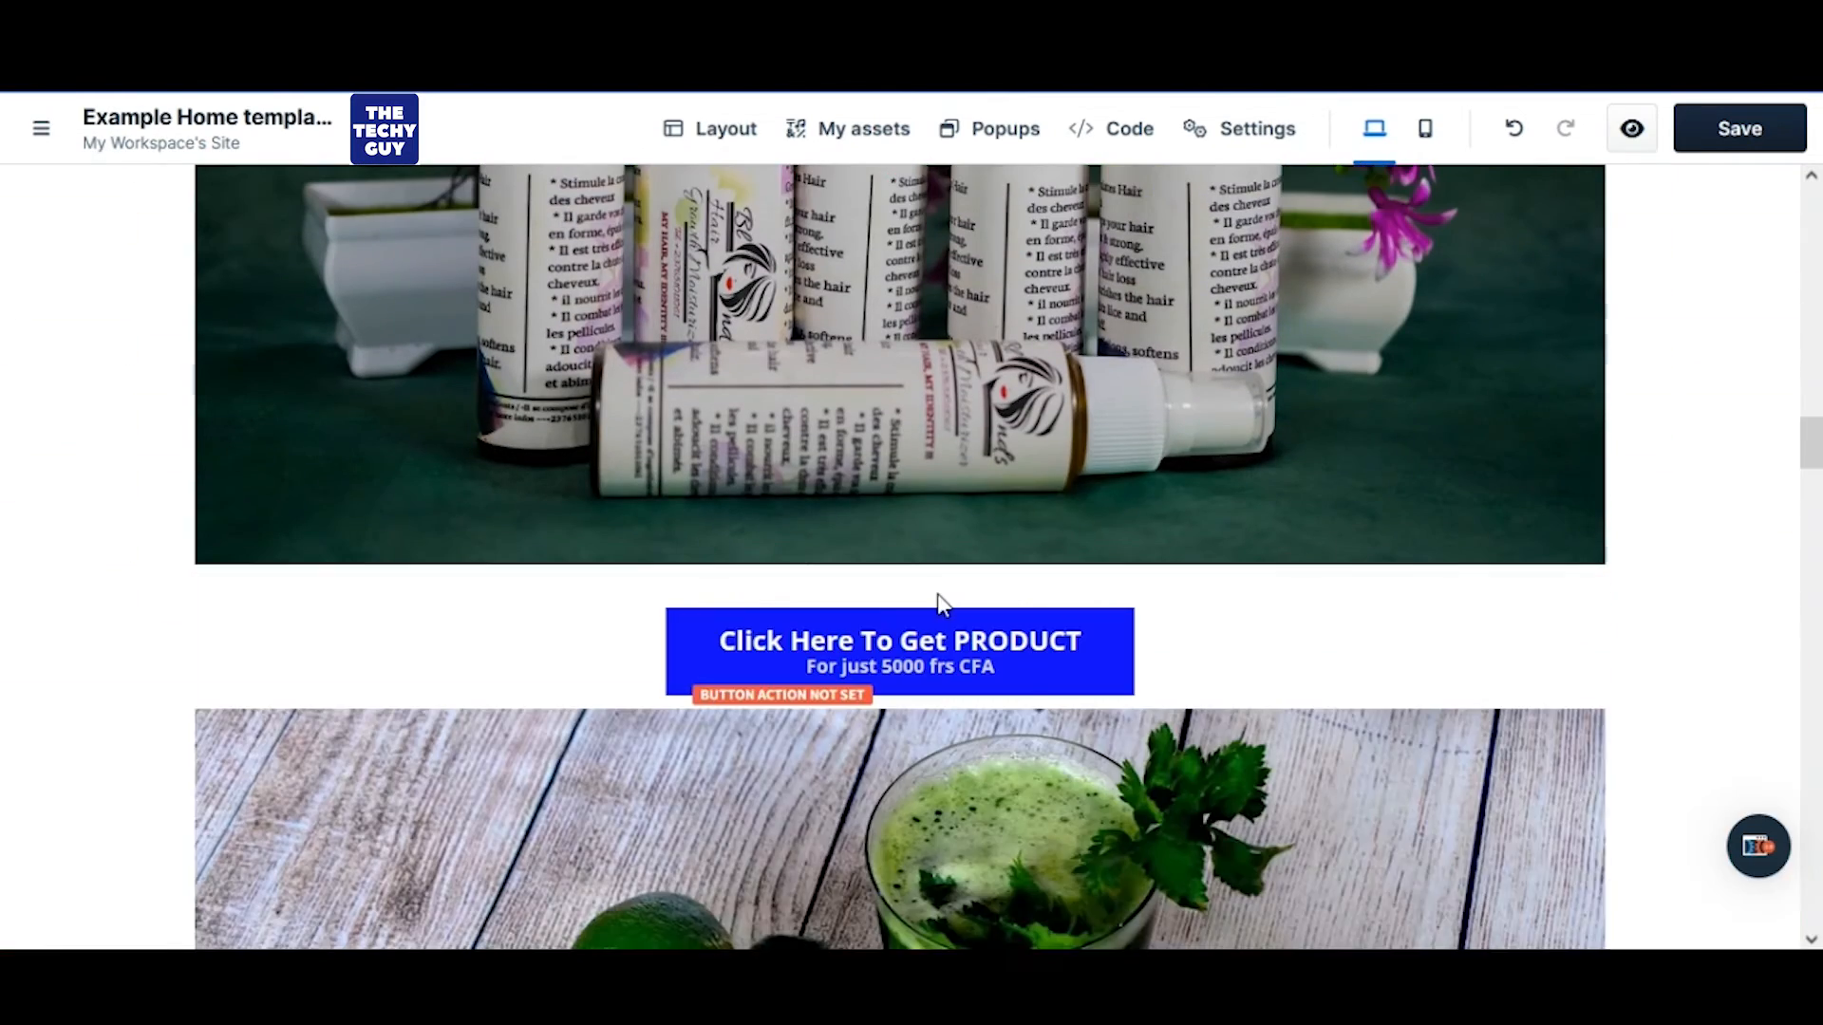
Delete the green smoothie photo below the copied order button
scroll(1198, 608, "down", 4)
left_click(1197, 512)
left_click(1227, 771)
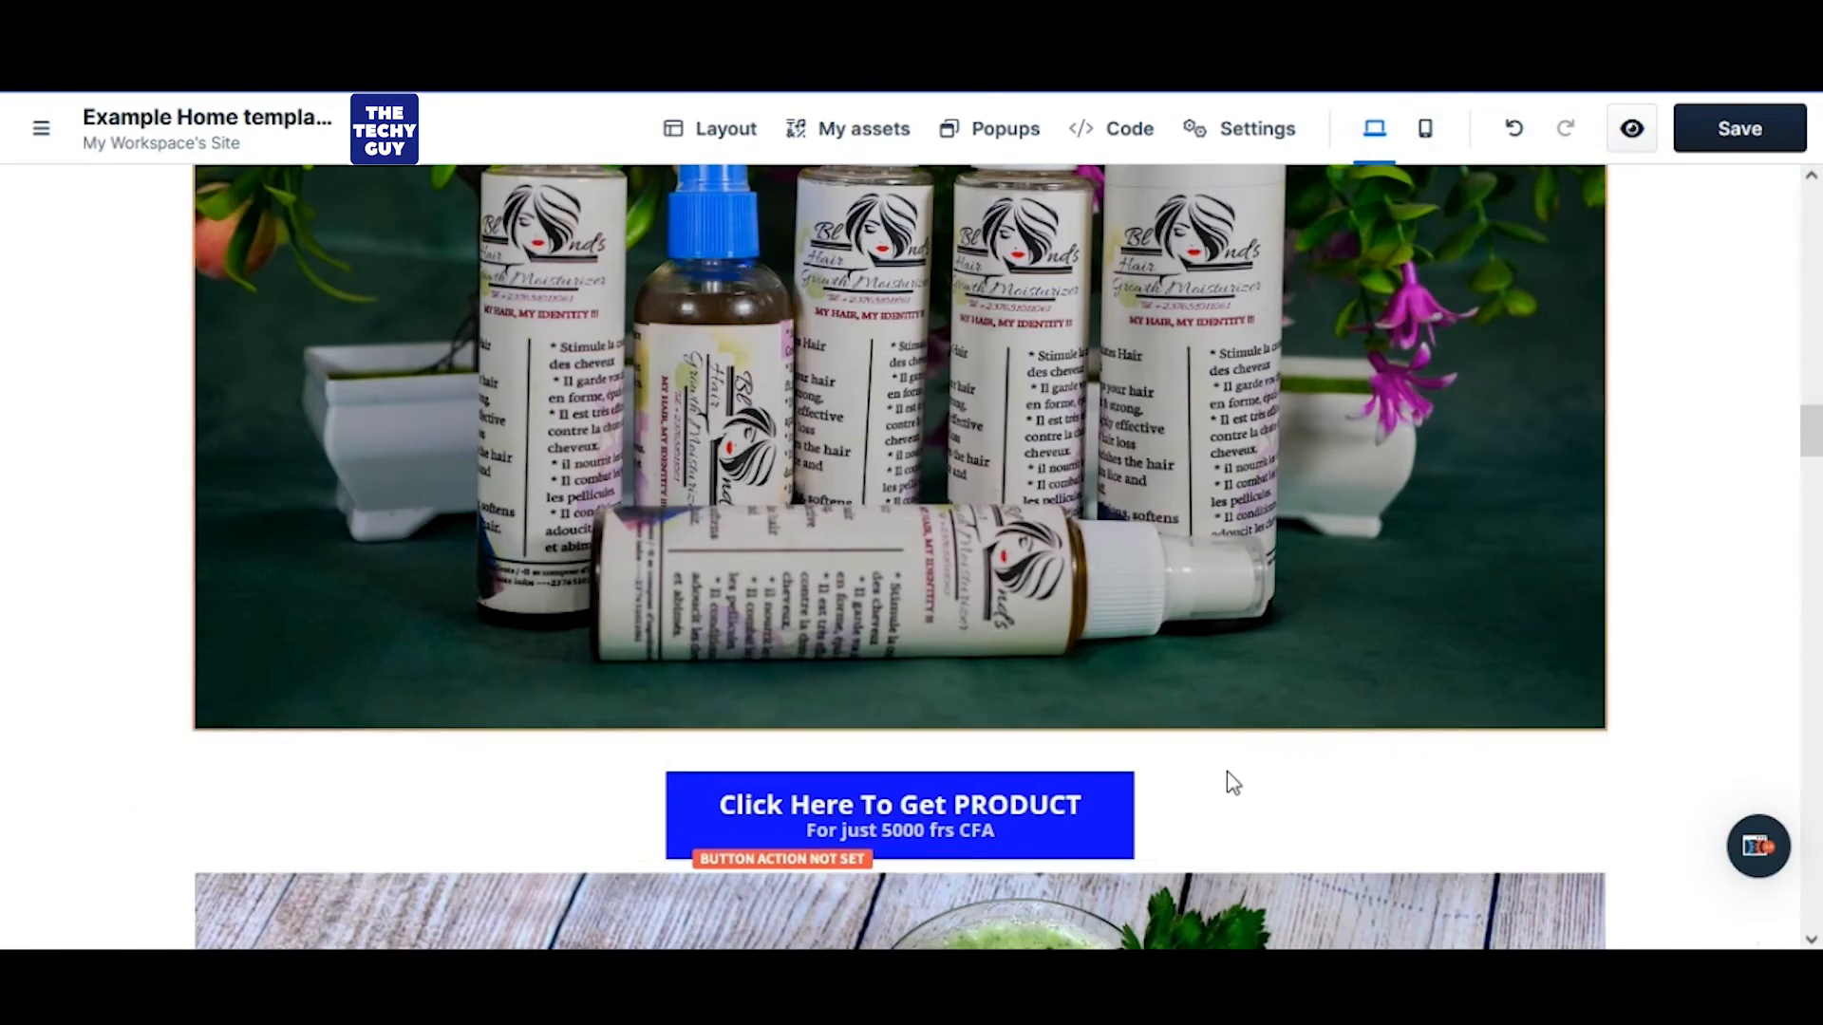
left_click(1530, 852)
Delete the green "CREDIBILITY - AUTHORITY - TRUST SIGNALS ALL ABOUND!" section with the USDA Organic badges
scroll(1314, 716, "down", 6)
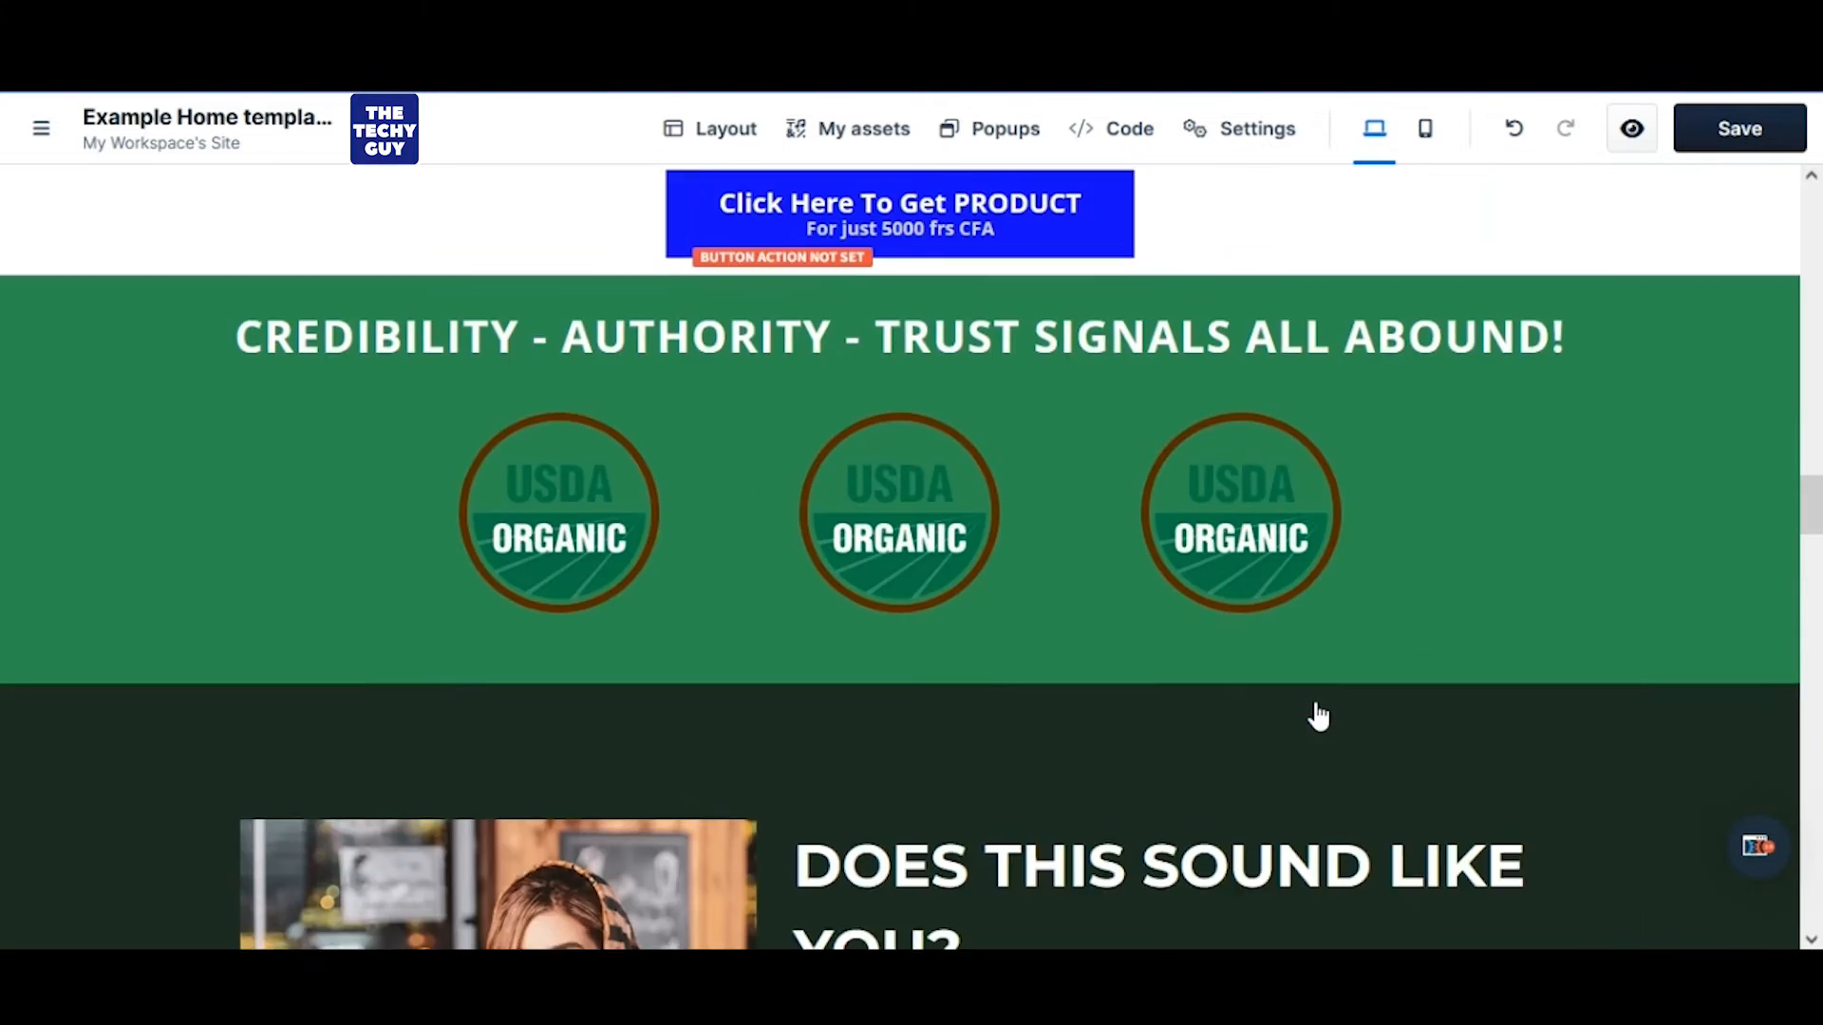
scroll(1318, 717, "up", 3)
scroll(1315, 712, "down", 2)
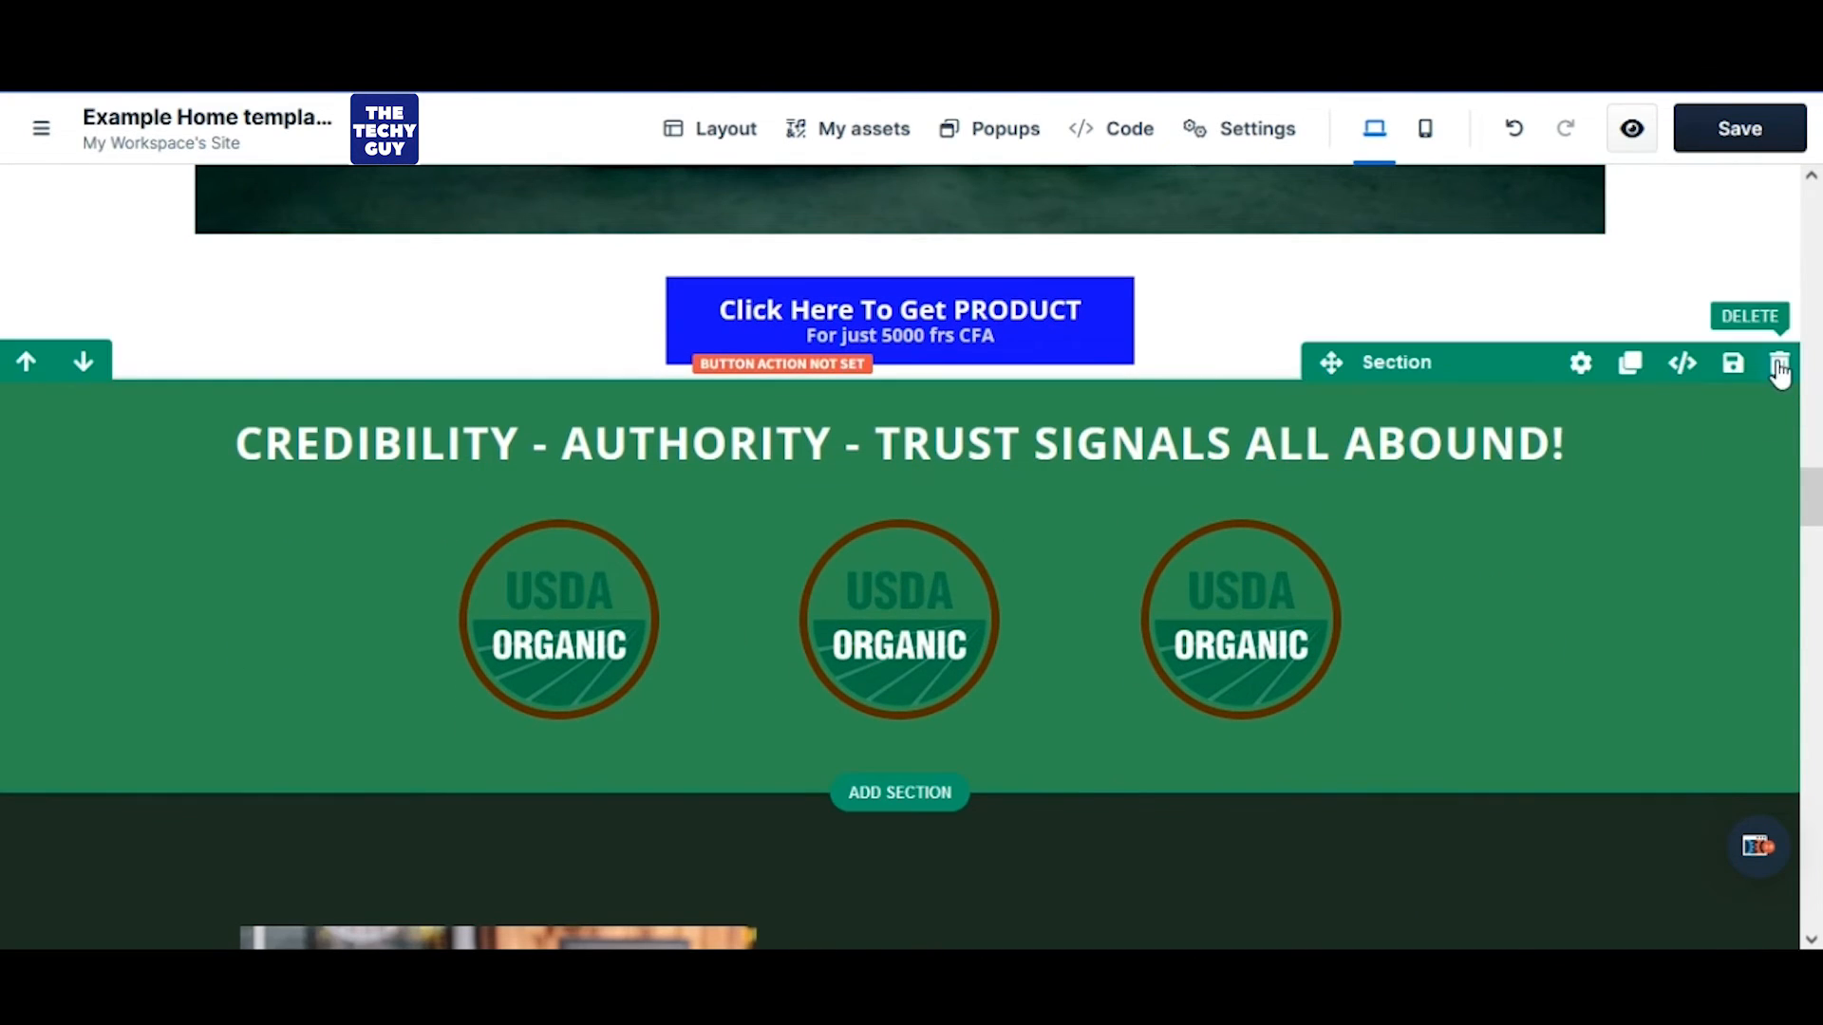
left_click(1780, 367)
Replace the "DOES THIS SOUND LIKE YOU?" headline with "BHGM EFFECTS" and delete the subheadline about objections and limiting beliefs
scroll(1405, 570, "down", 2)
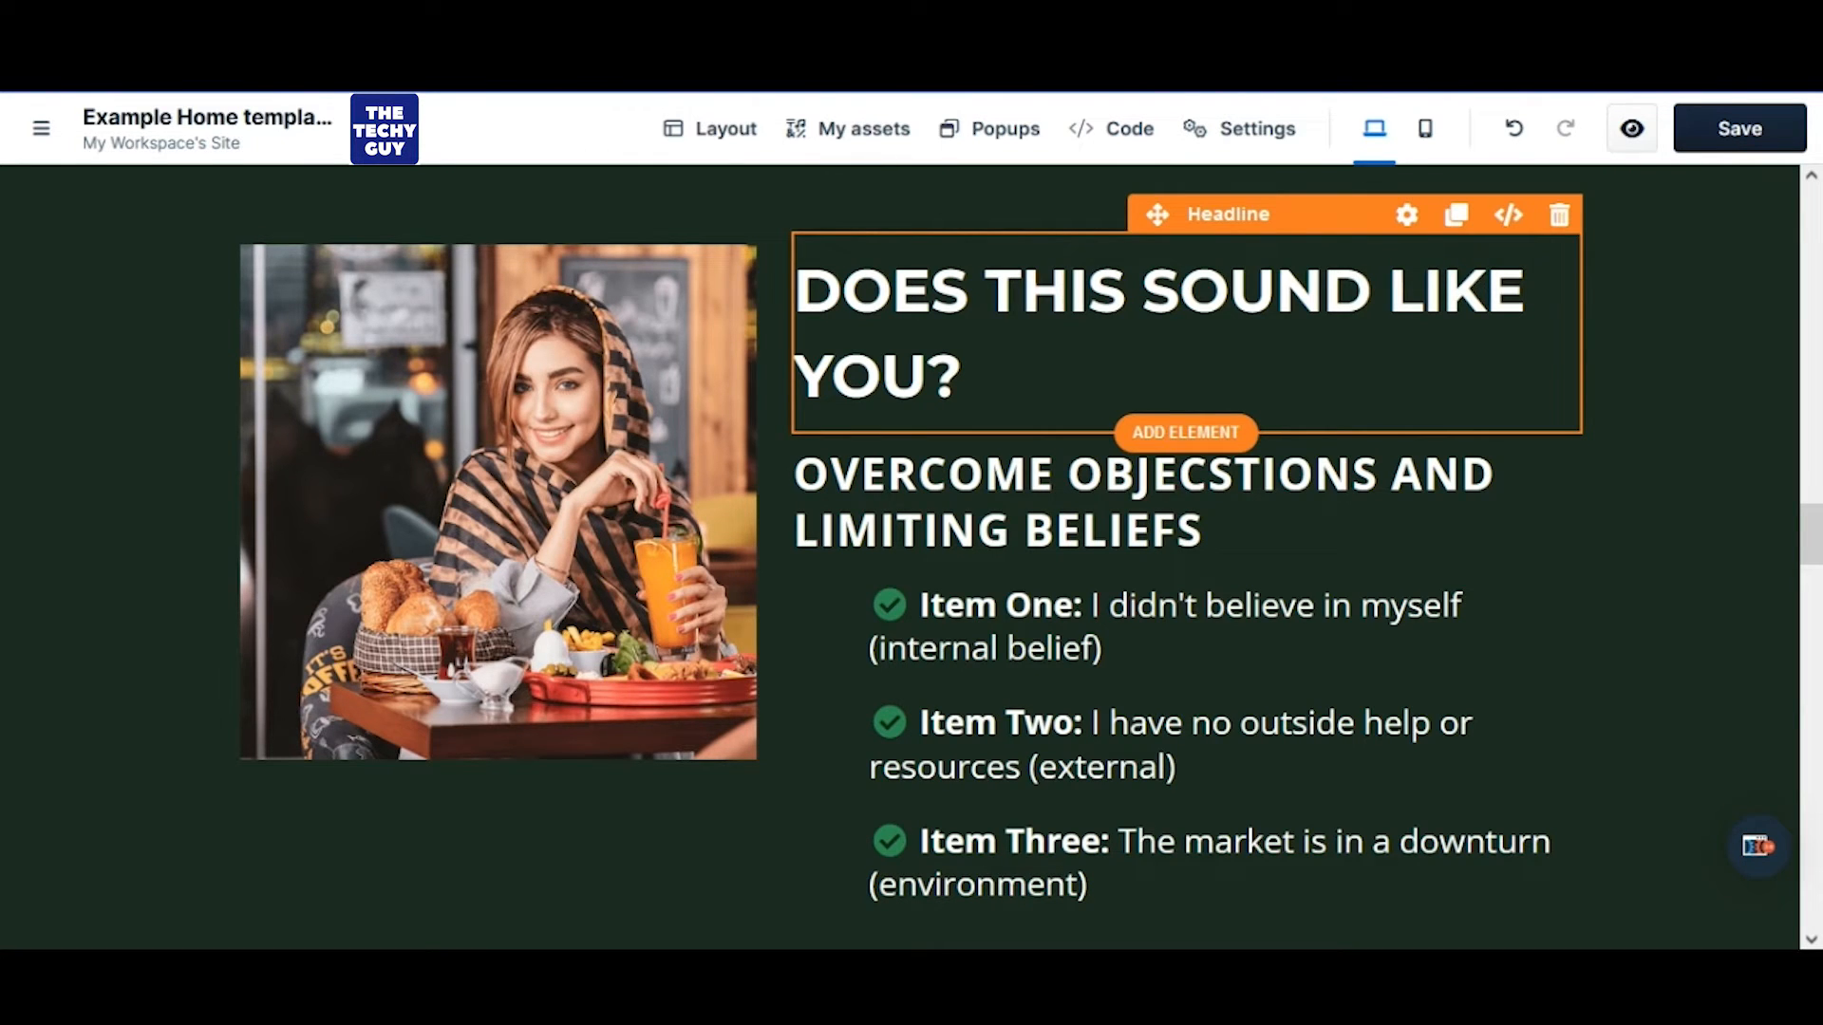
triple_click(1070, 354)
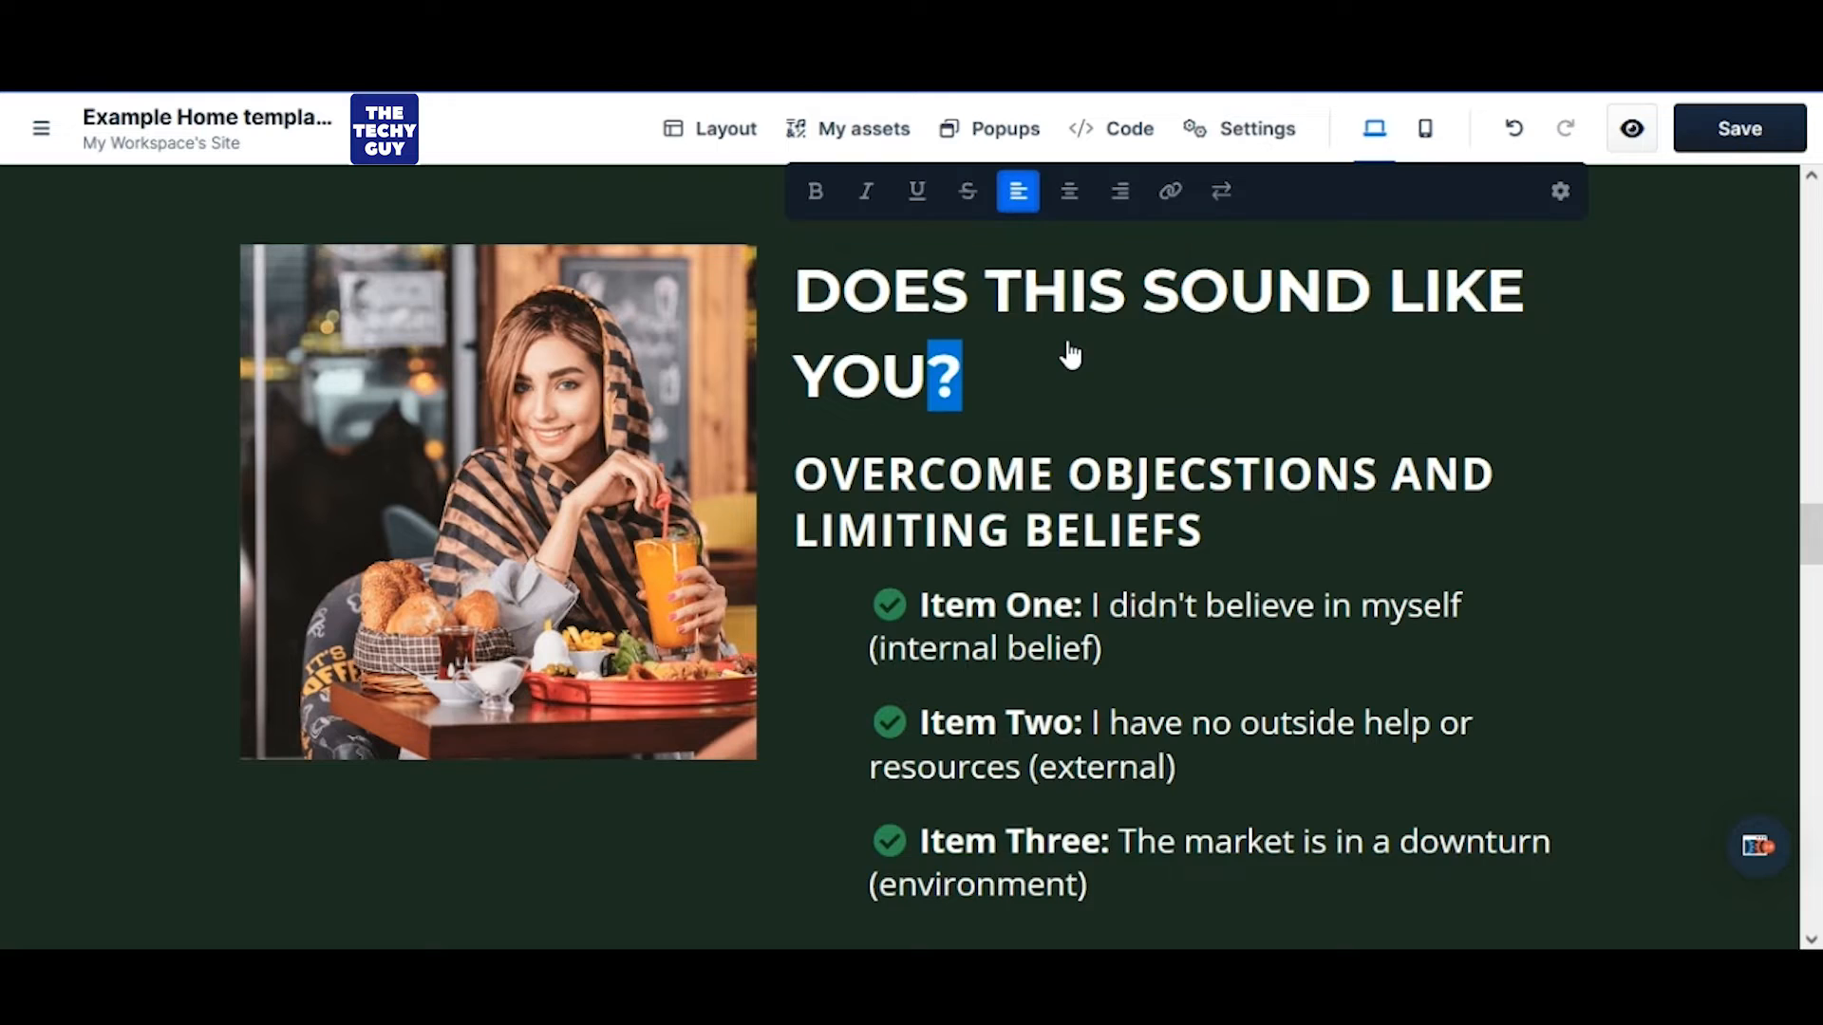
type("BHGM EFFECTS")
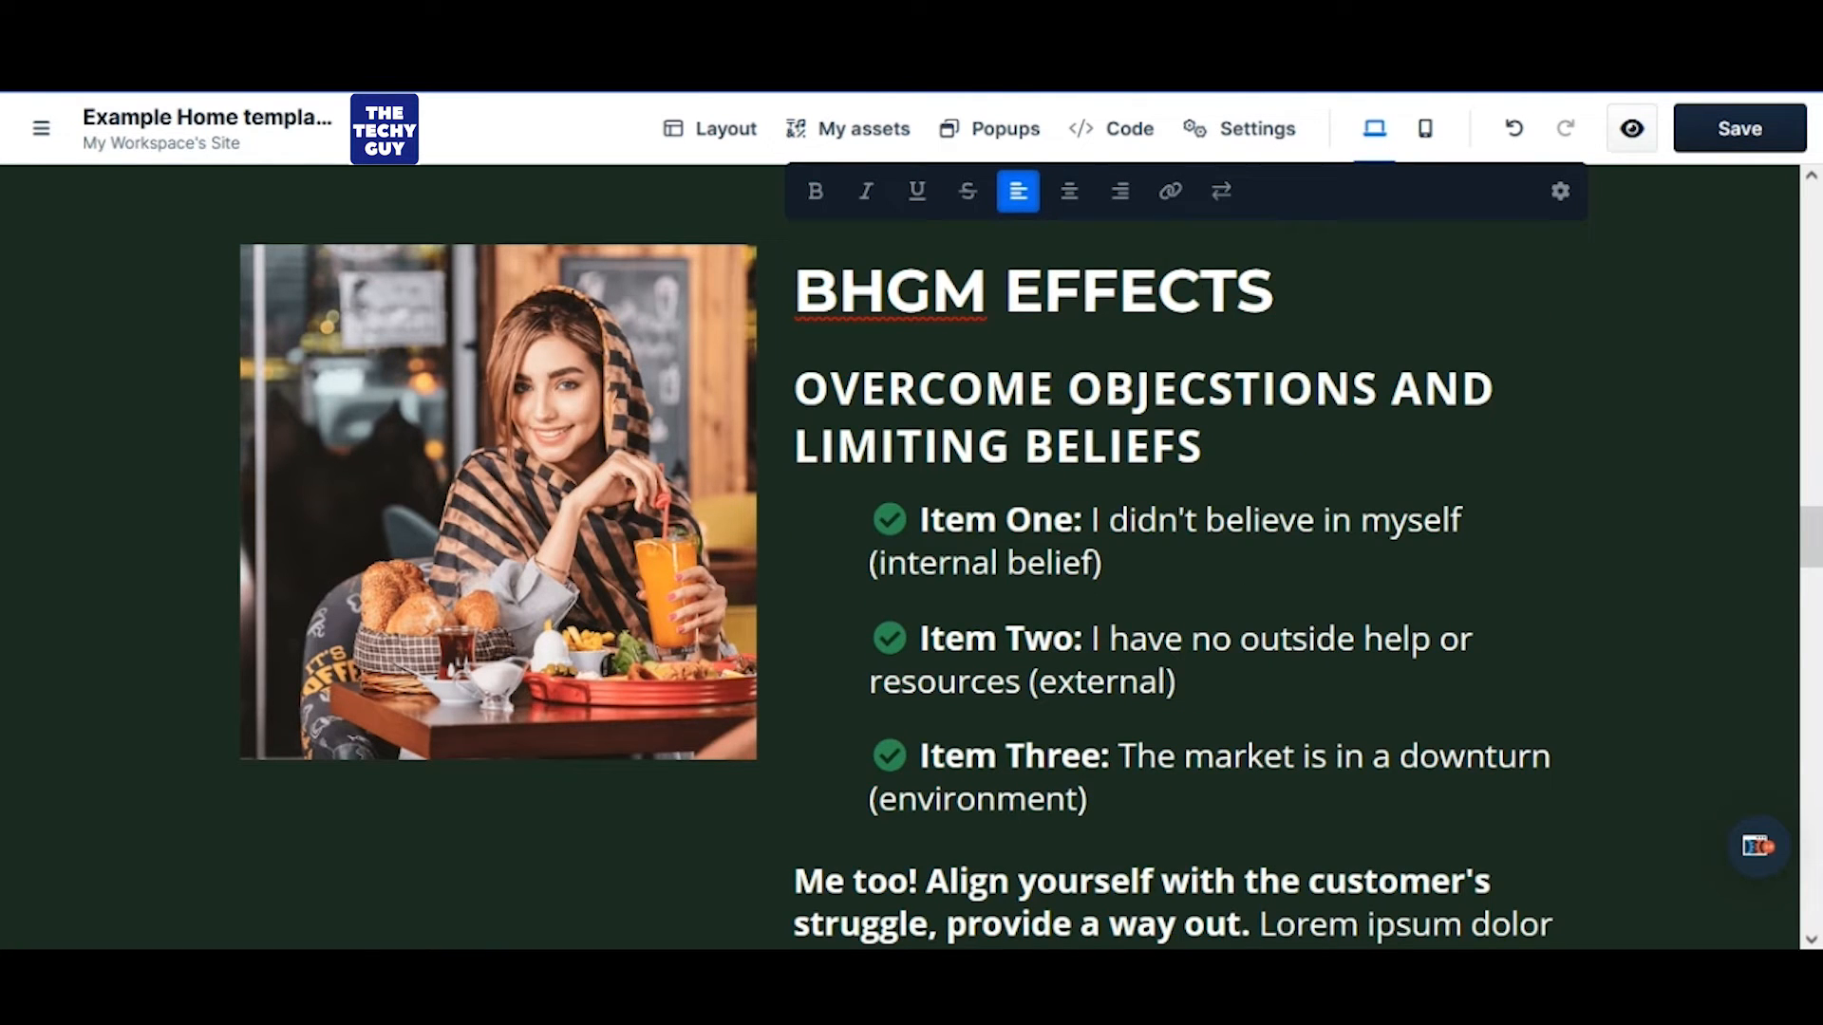
double_click(978, 465)
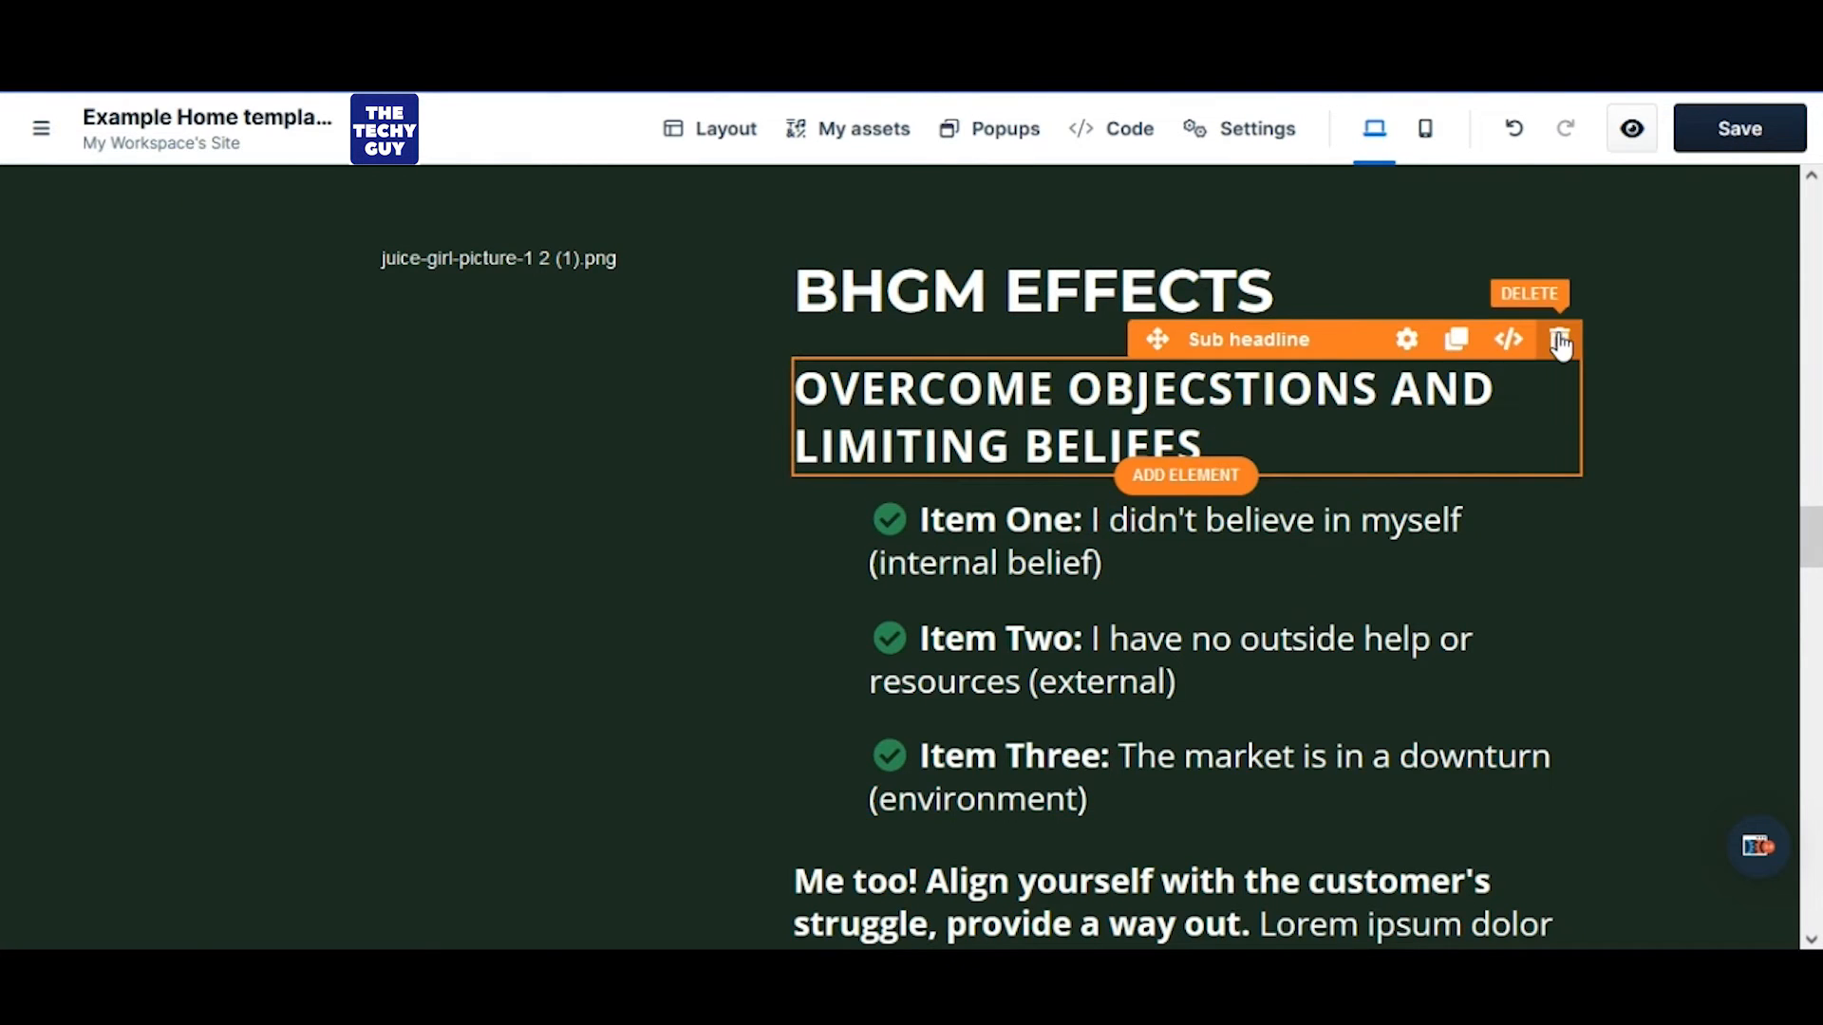
left_click(1557, 339)
Replace the three bullet items under BHGM EFFECTS with the effects text from "Stimulates hair growth." to "softens dry and damaged hair."
left_click(1008, 446)
key("ctrl+a")
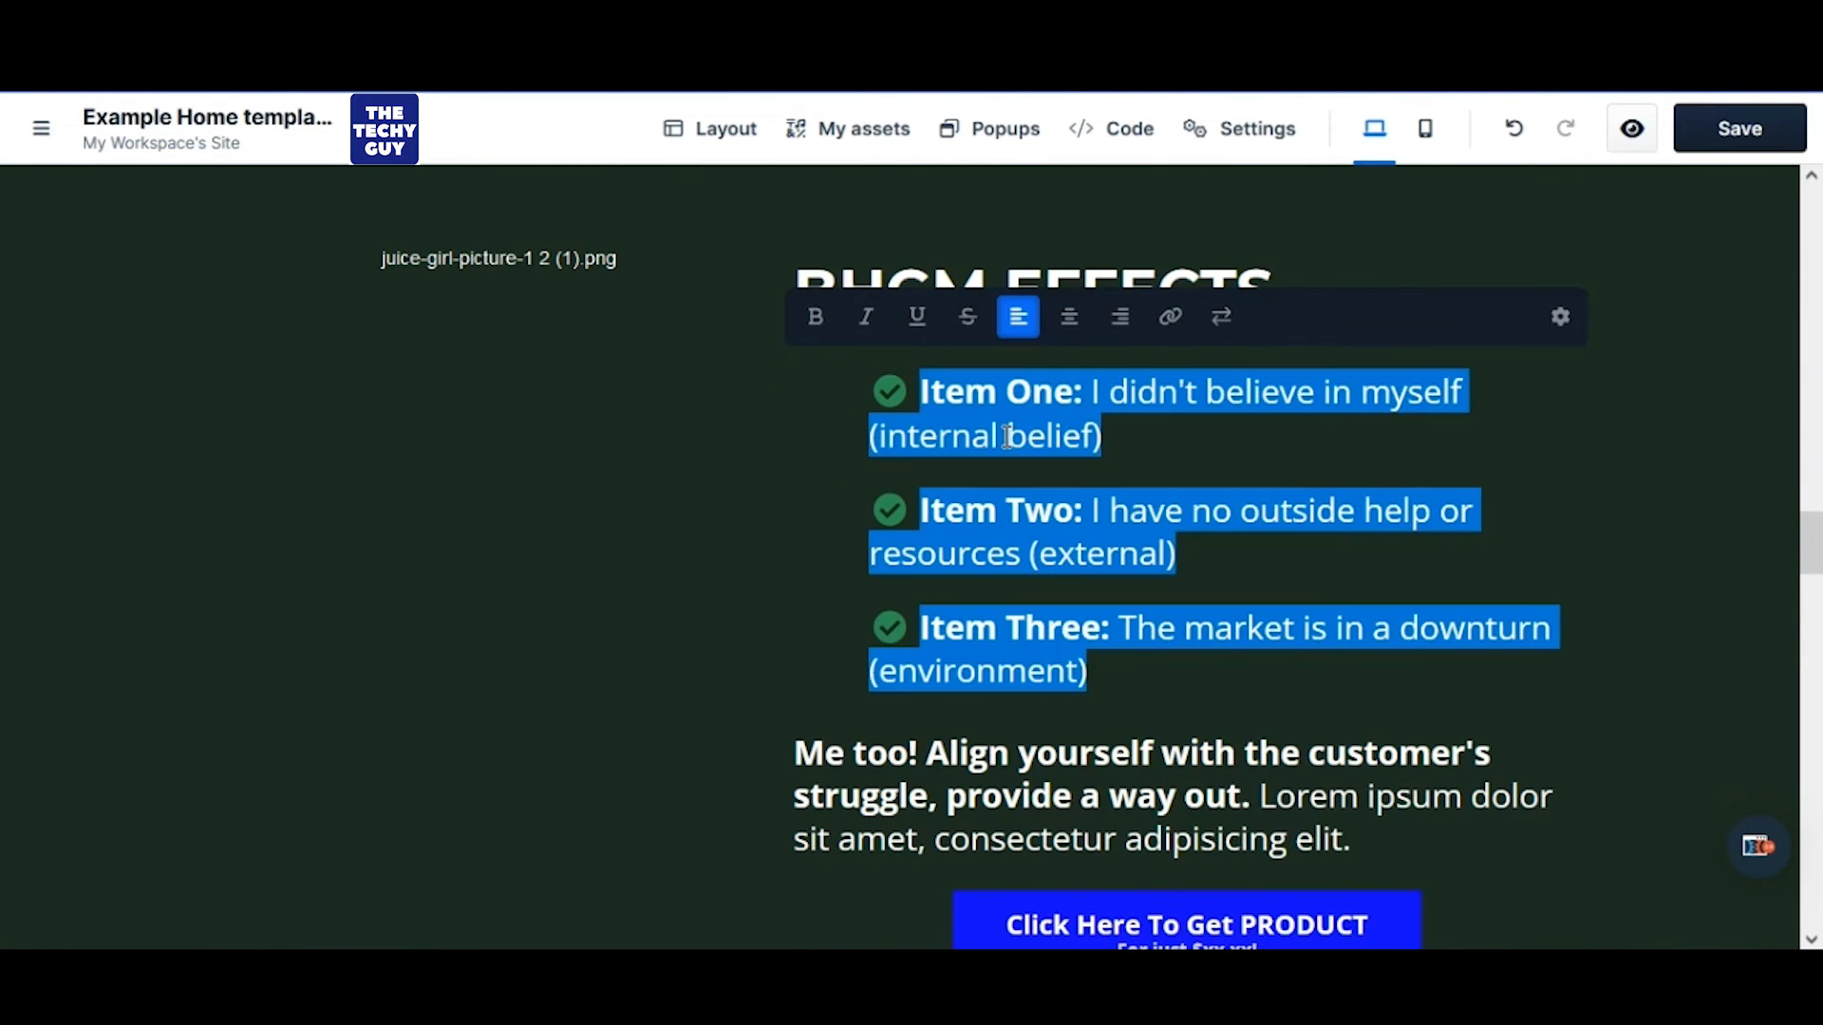
type("Stimulates hair growth. Keeps your hair fit, thick and strong. Highly effective against hair loss. Highly effective against itchy scalp. Fights against lice and dandruff. Nourishes your hair. Conditions, softens dryand damaged hair.")
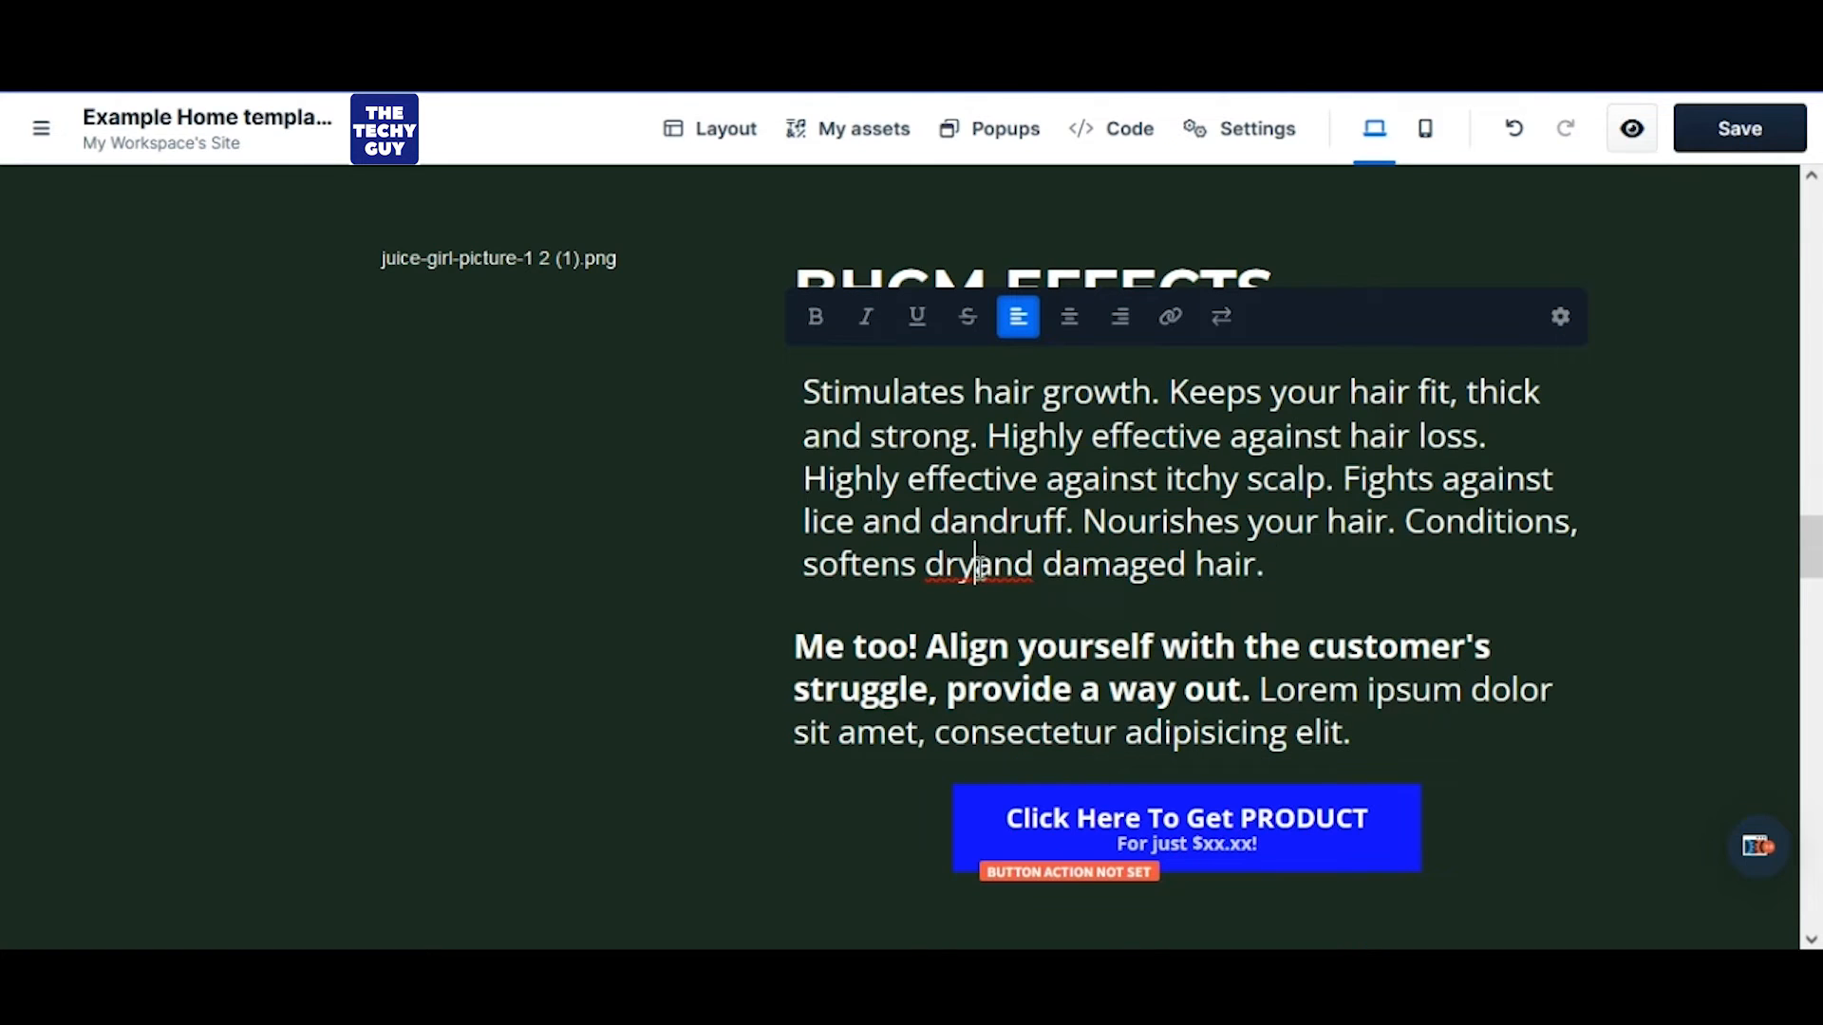
Replace the "Me too! Align yourself with the customer's struggle" paragraph with "YOUR HAIR, YOUR IDENTITY"
scroll(1029, 602, "down", 2)
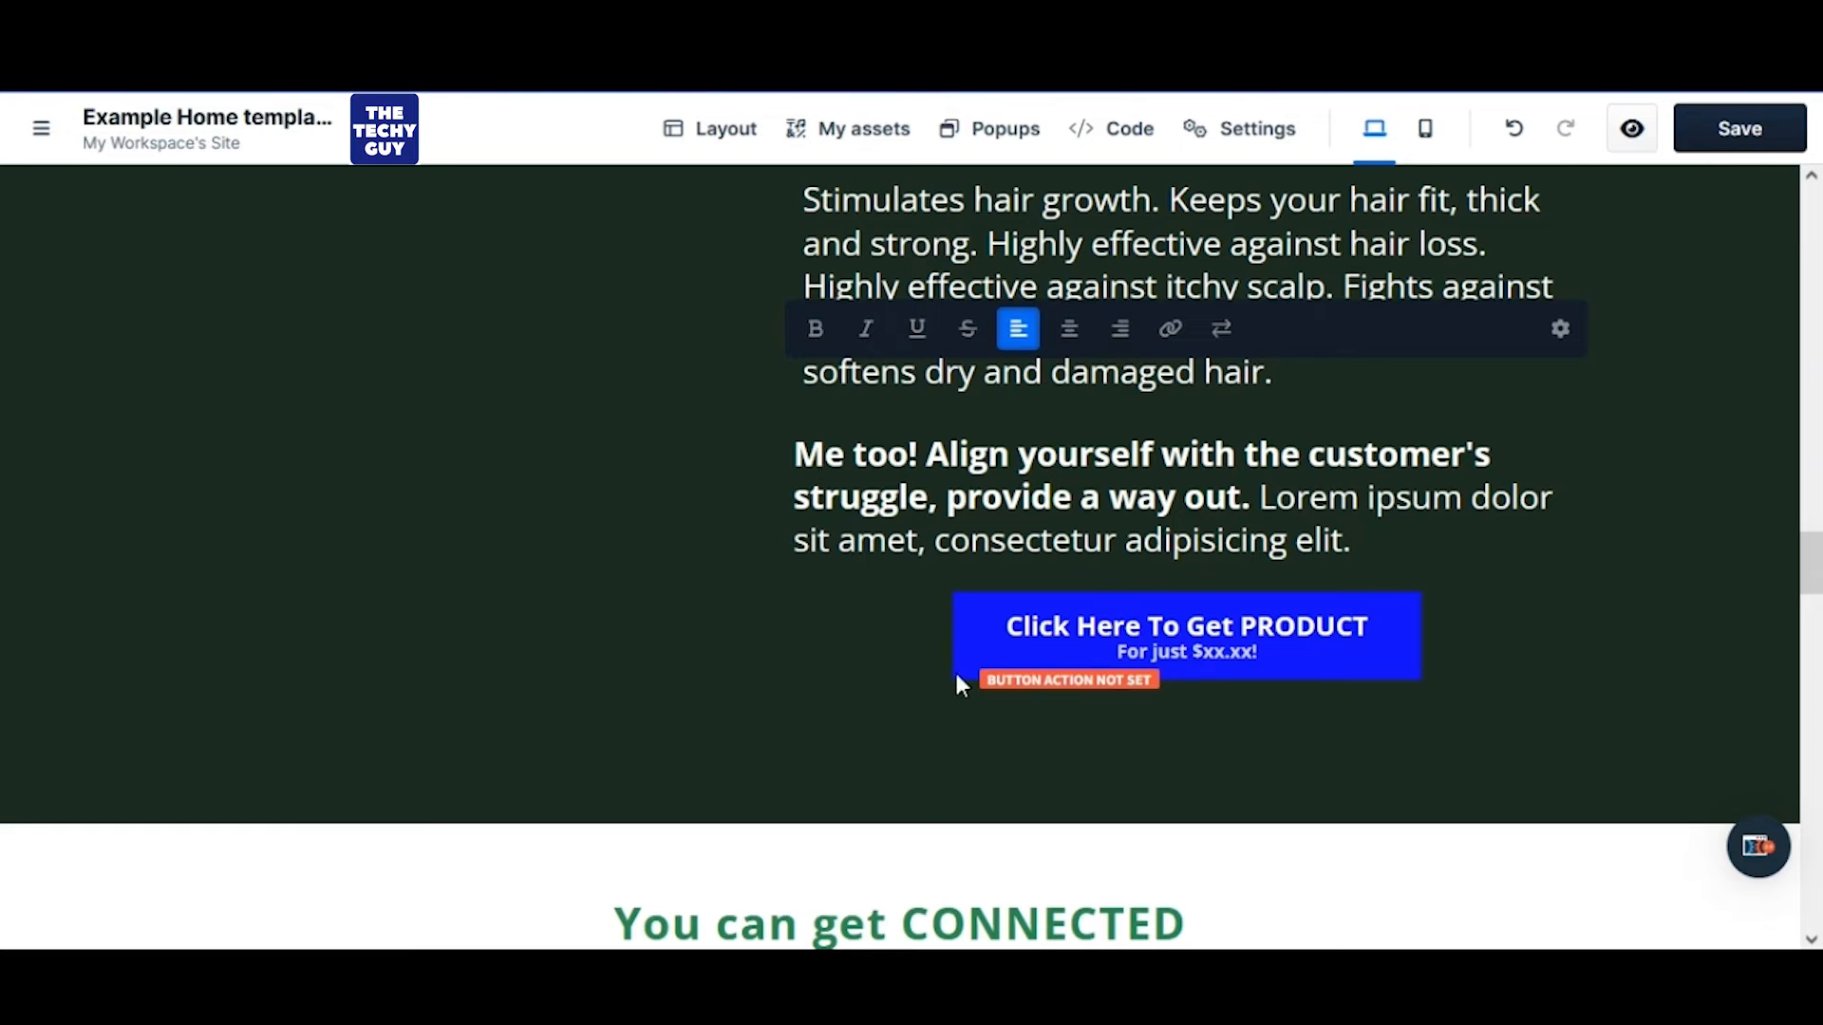
left_click(1025, 475)
double_click(1144, 500)
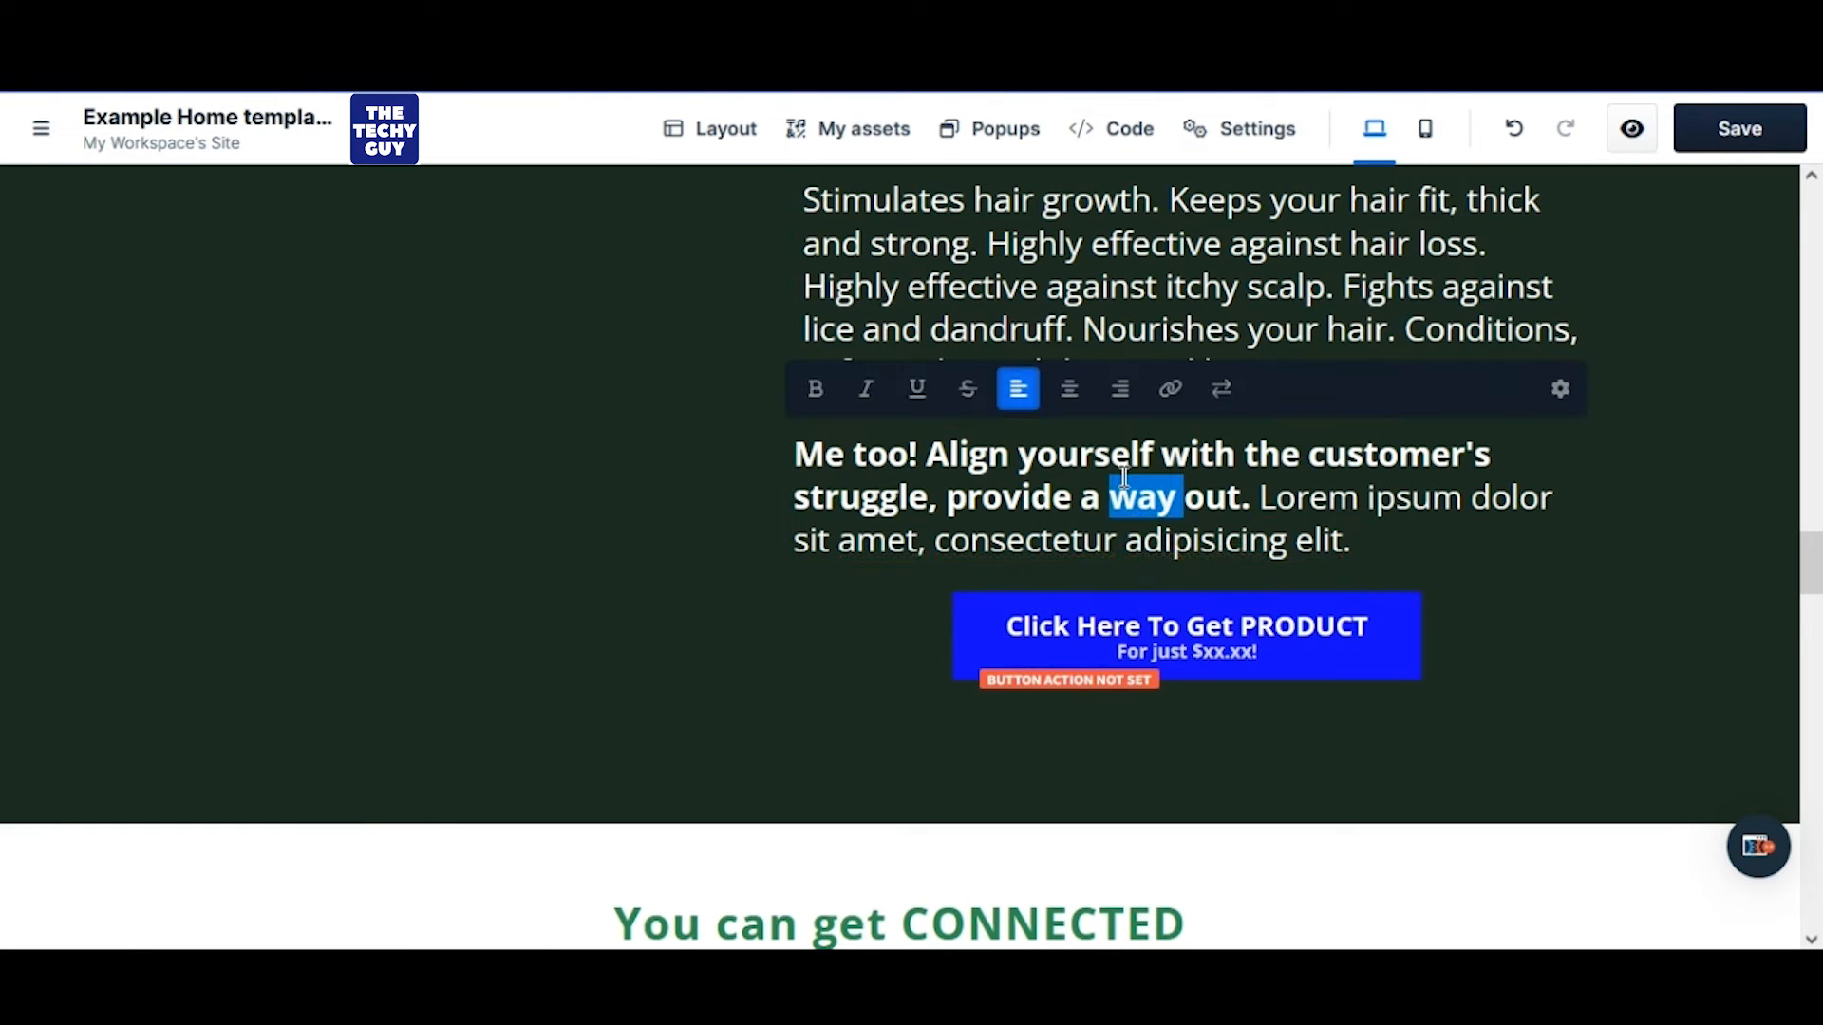
key("ctrl+a")
type("YOUR HAIR, YOUR IDENTITY")
Clone the juice-girl image beside the BHGM EFFECTS text
scroll(774, 549, "up", 5)
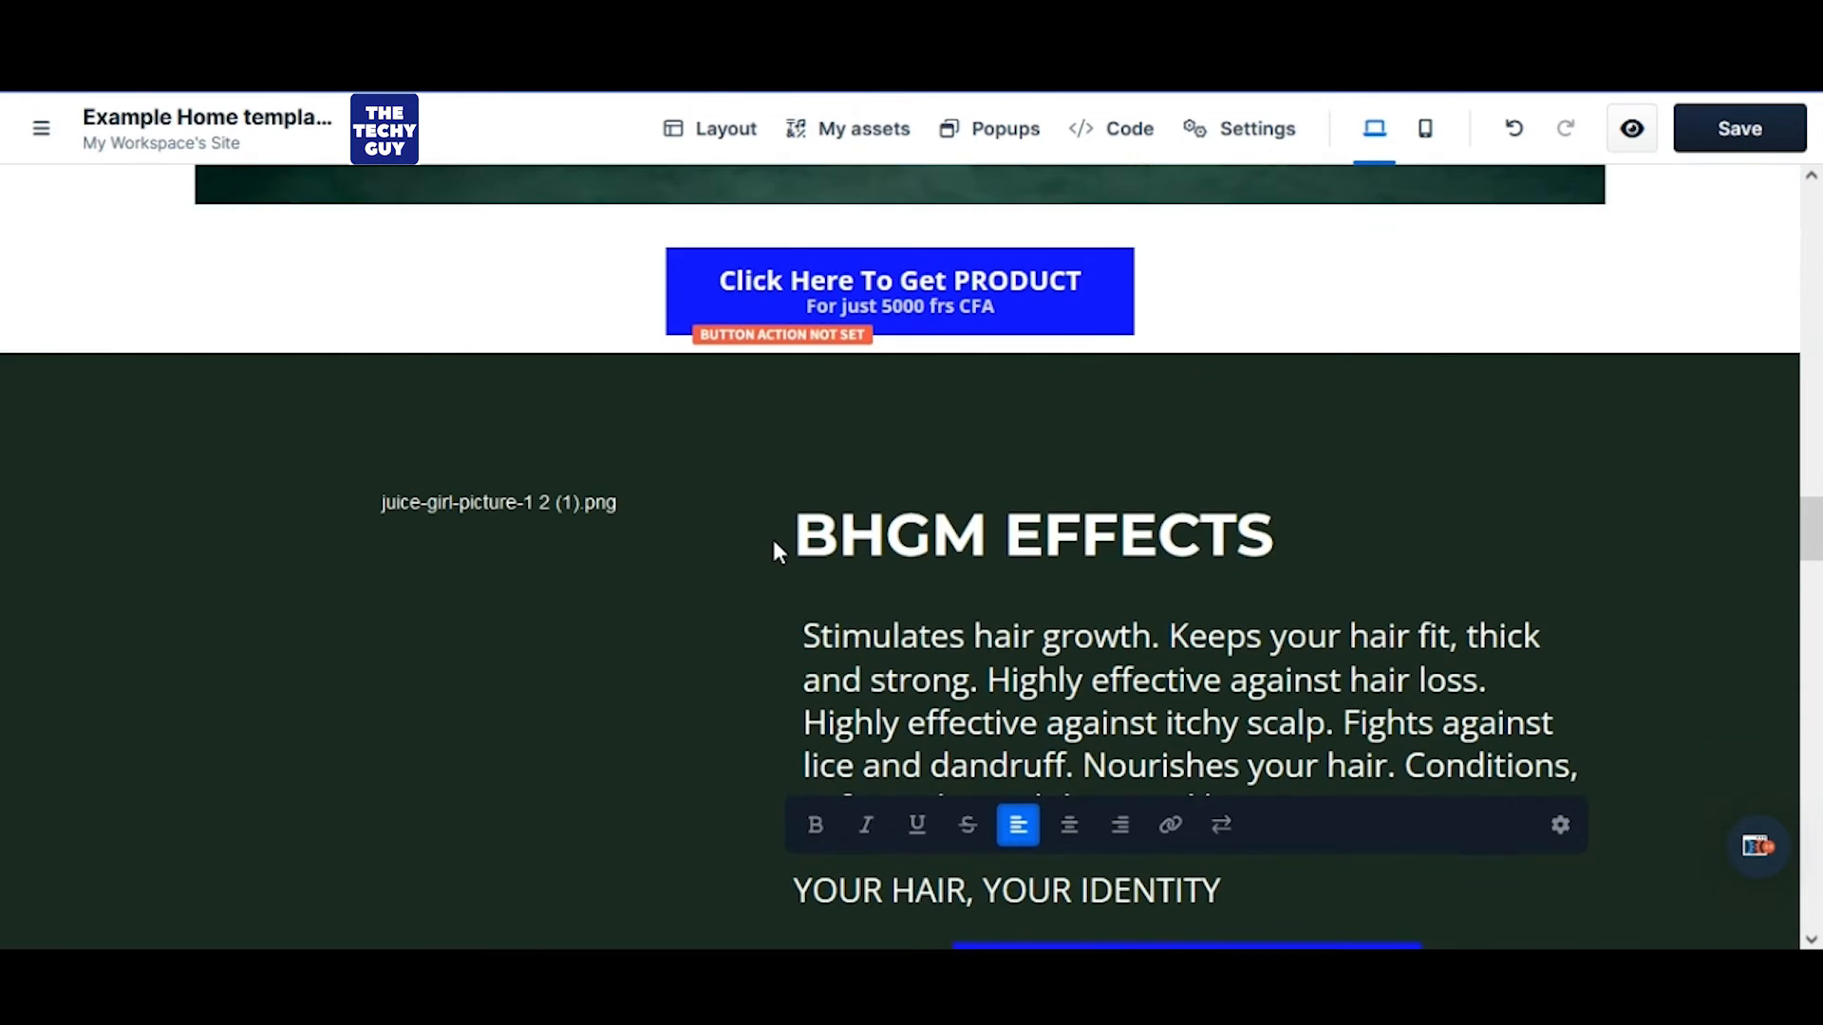
left_click(568, 510)
left_click(631, 478)
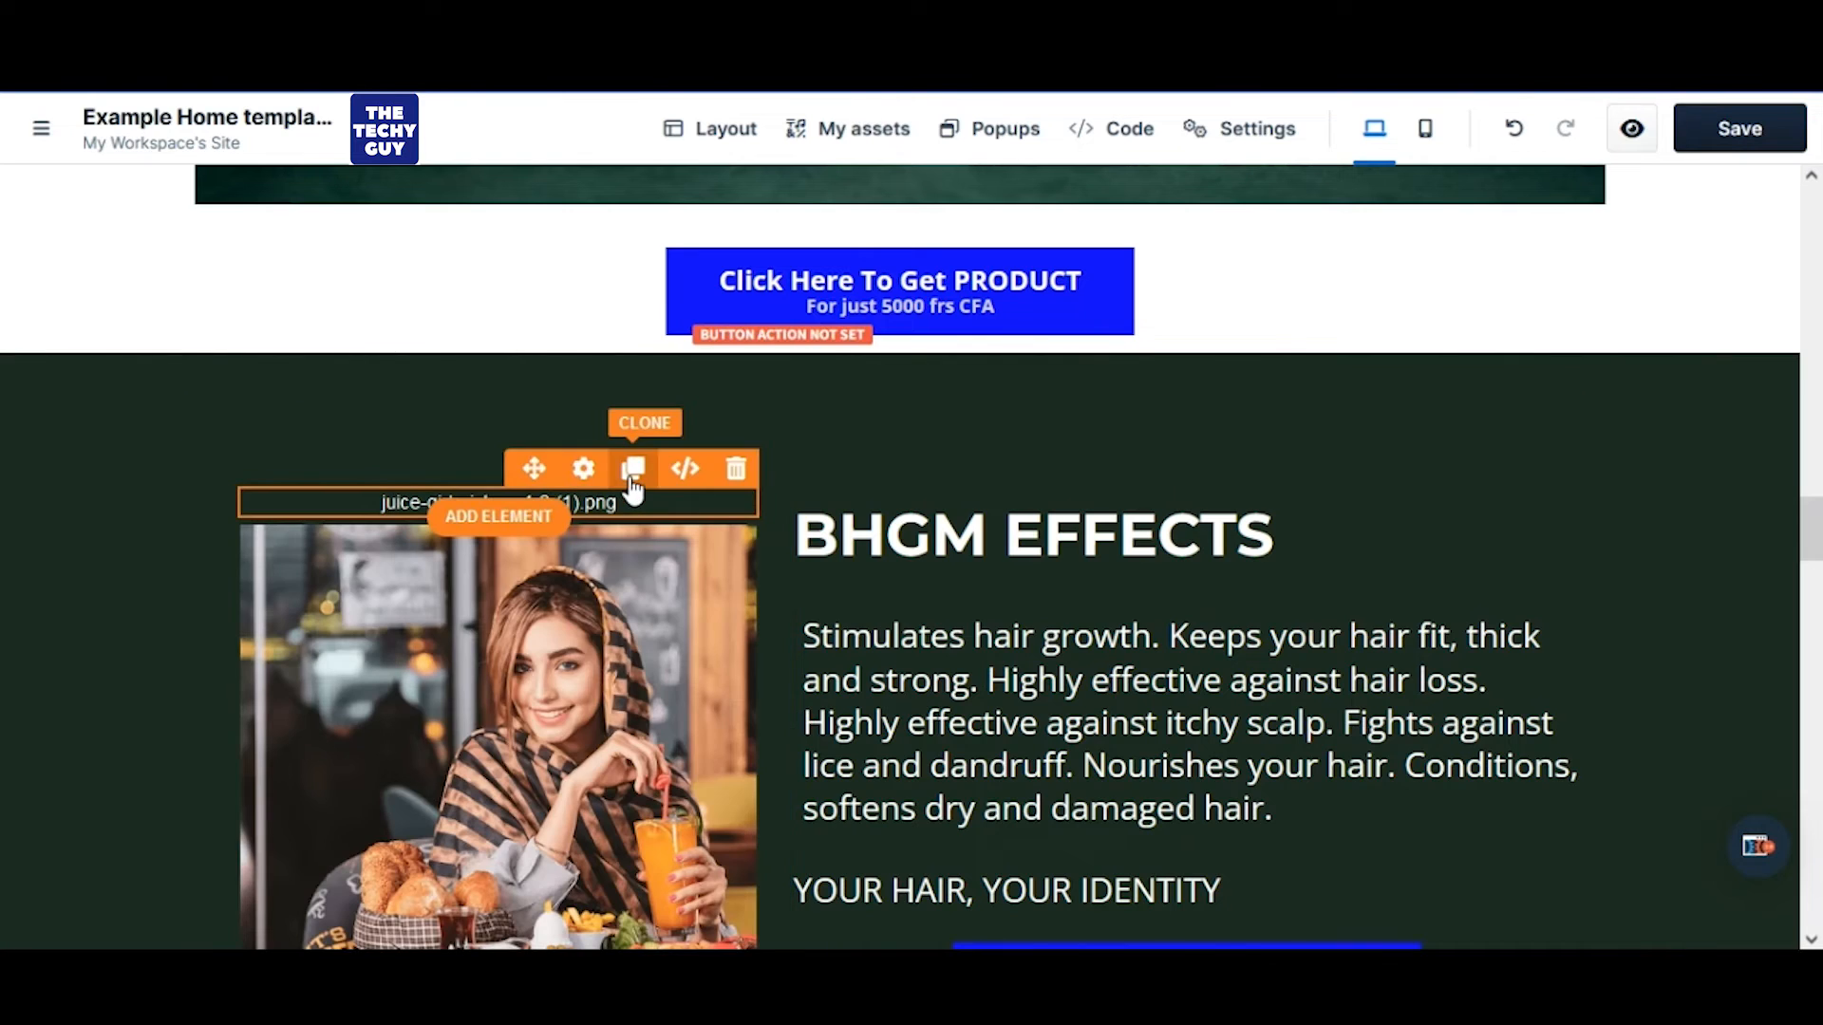
Replace the visible juice-girl image with the gallery's second photo of the hair product bottles and delete the broken duplicate image above it
scroll(560, 517, "down", 3)
scroll(551, 493, "up", 2)
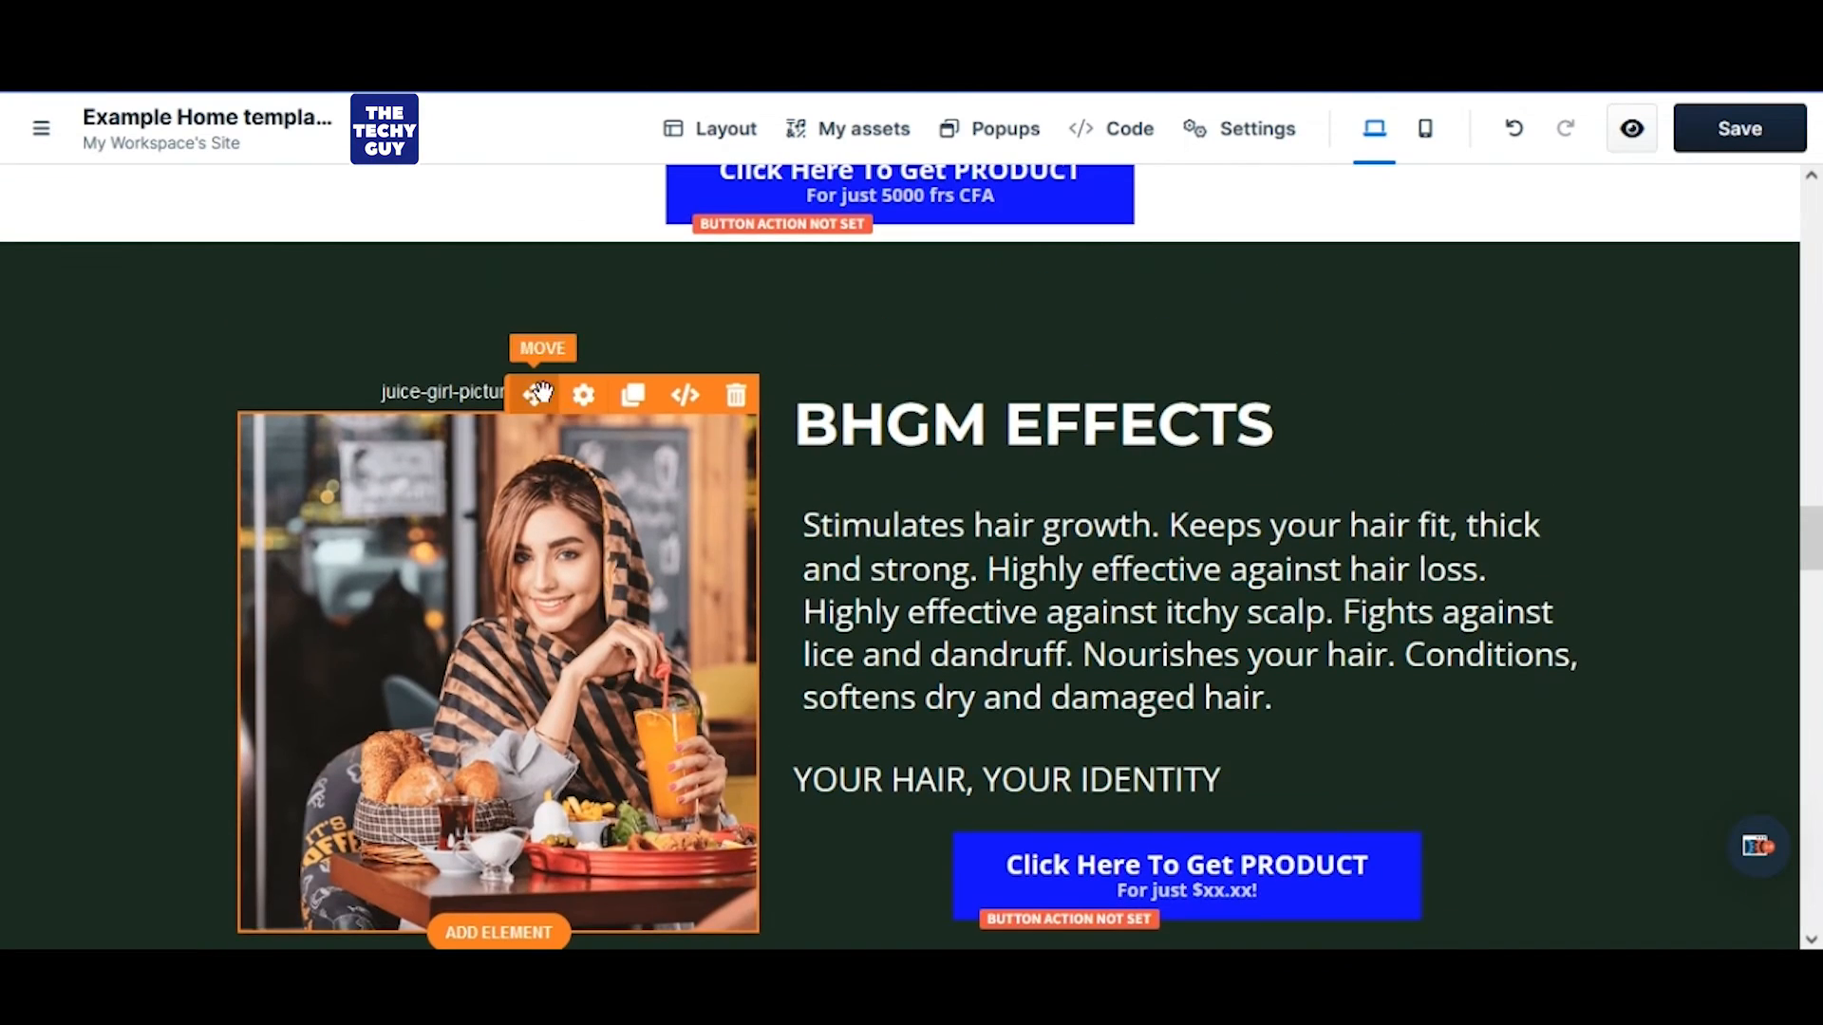
left_click(584, 394)
left_click(1781, 415)
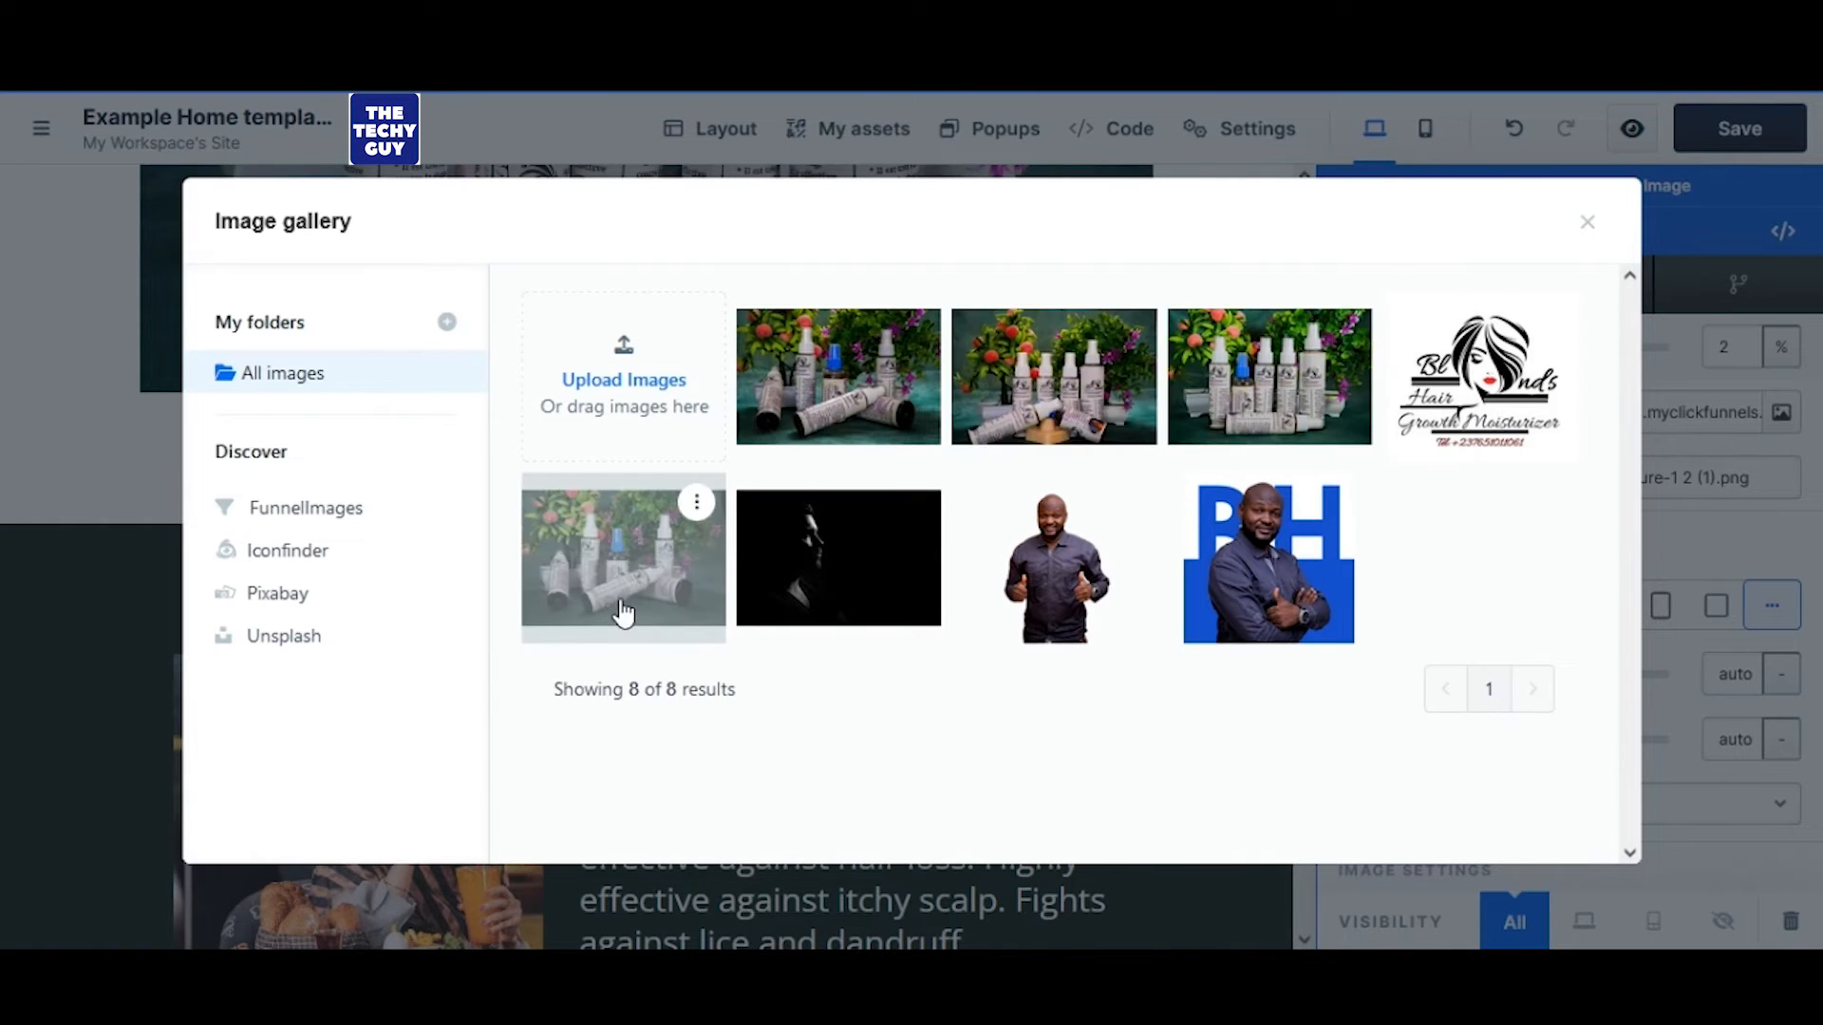
left_click(1086, 378)
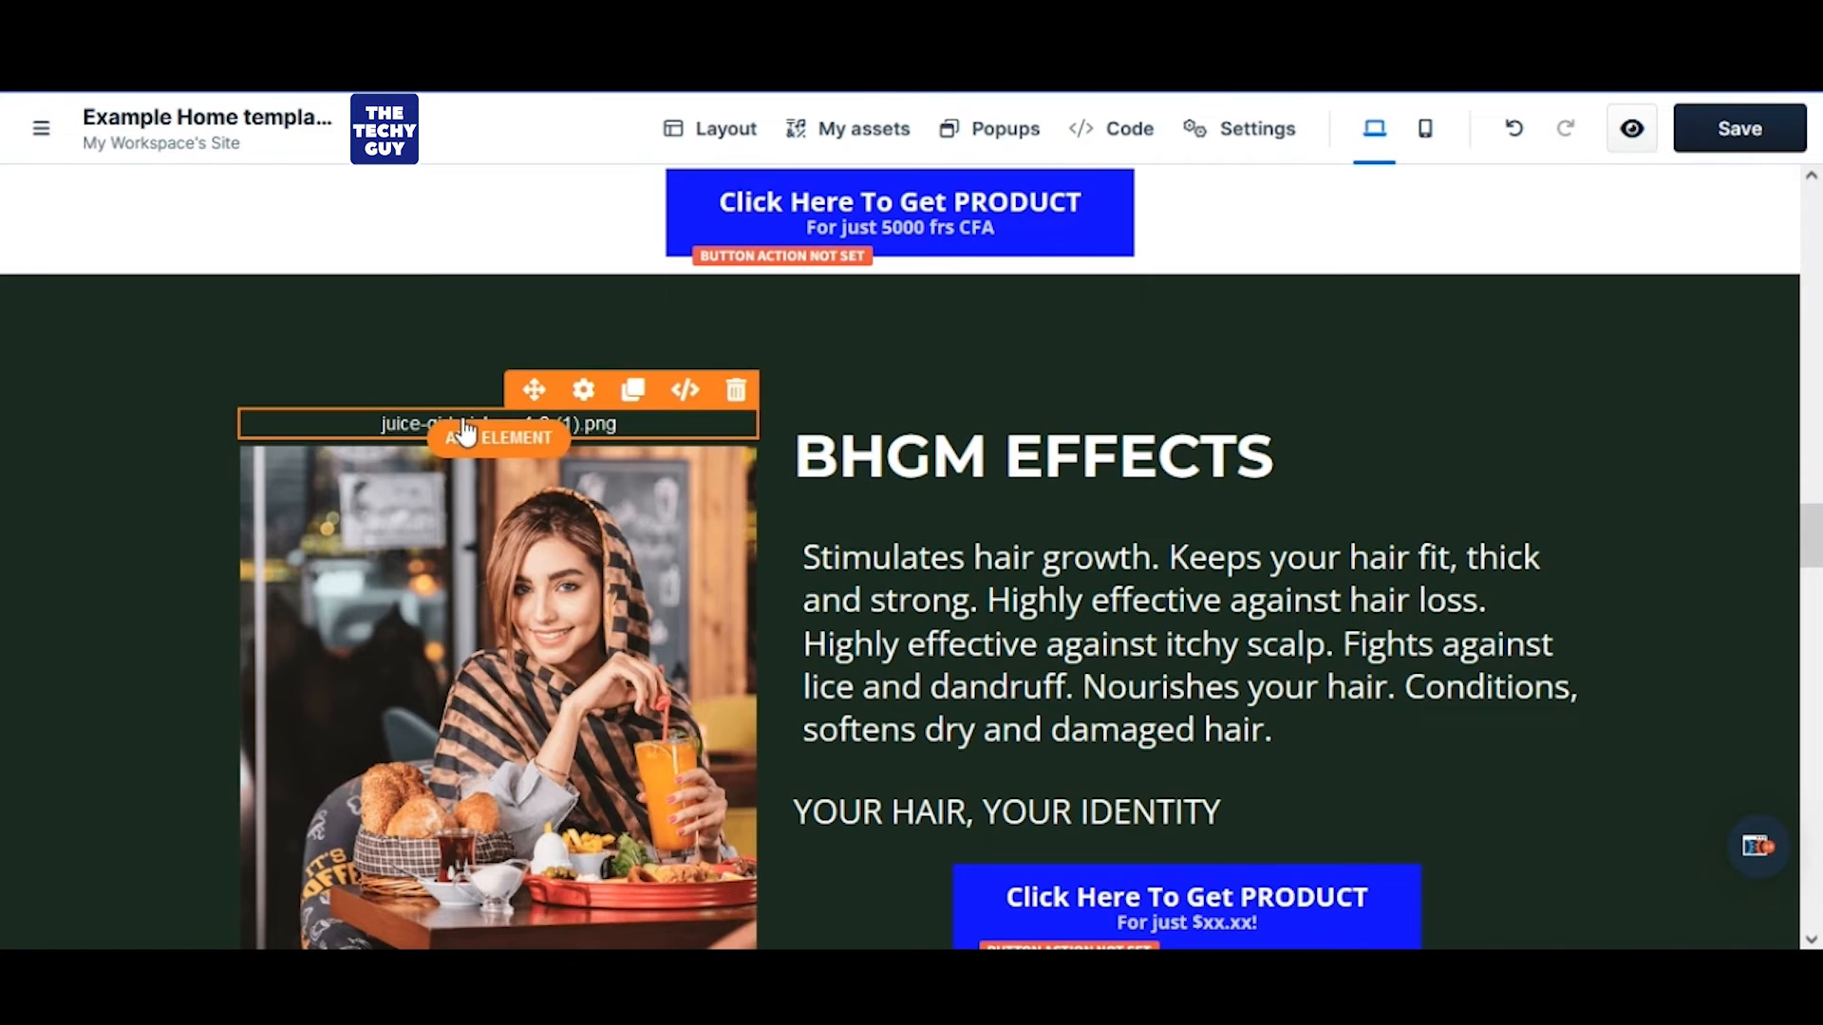
left_click(736, 386)
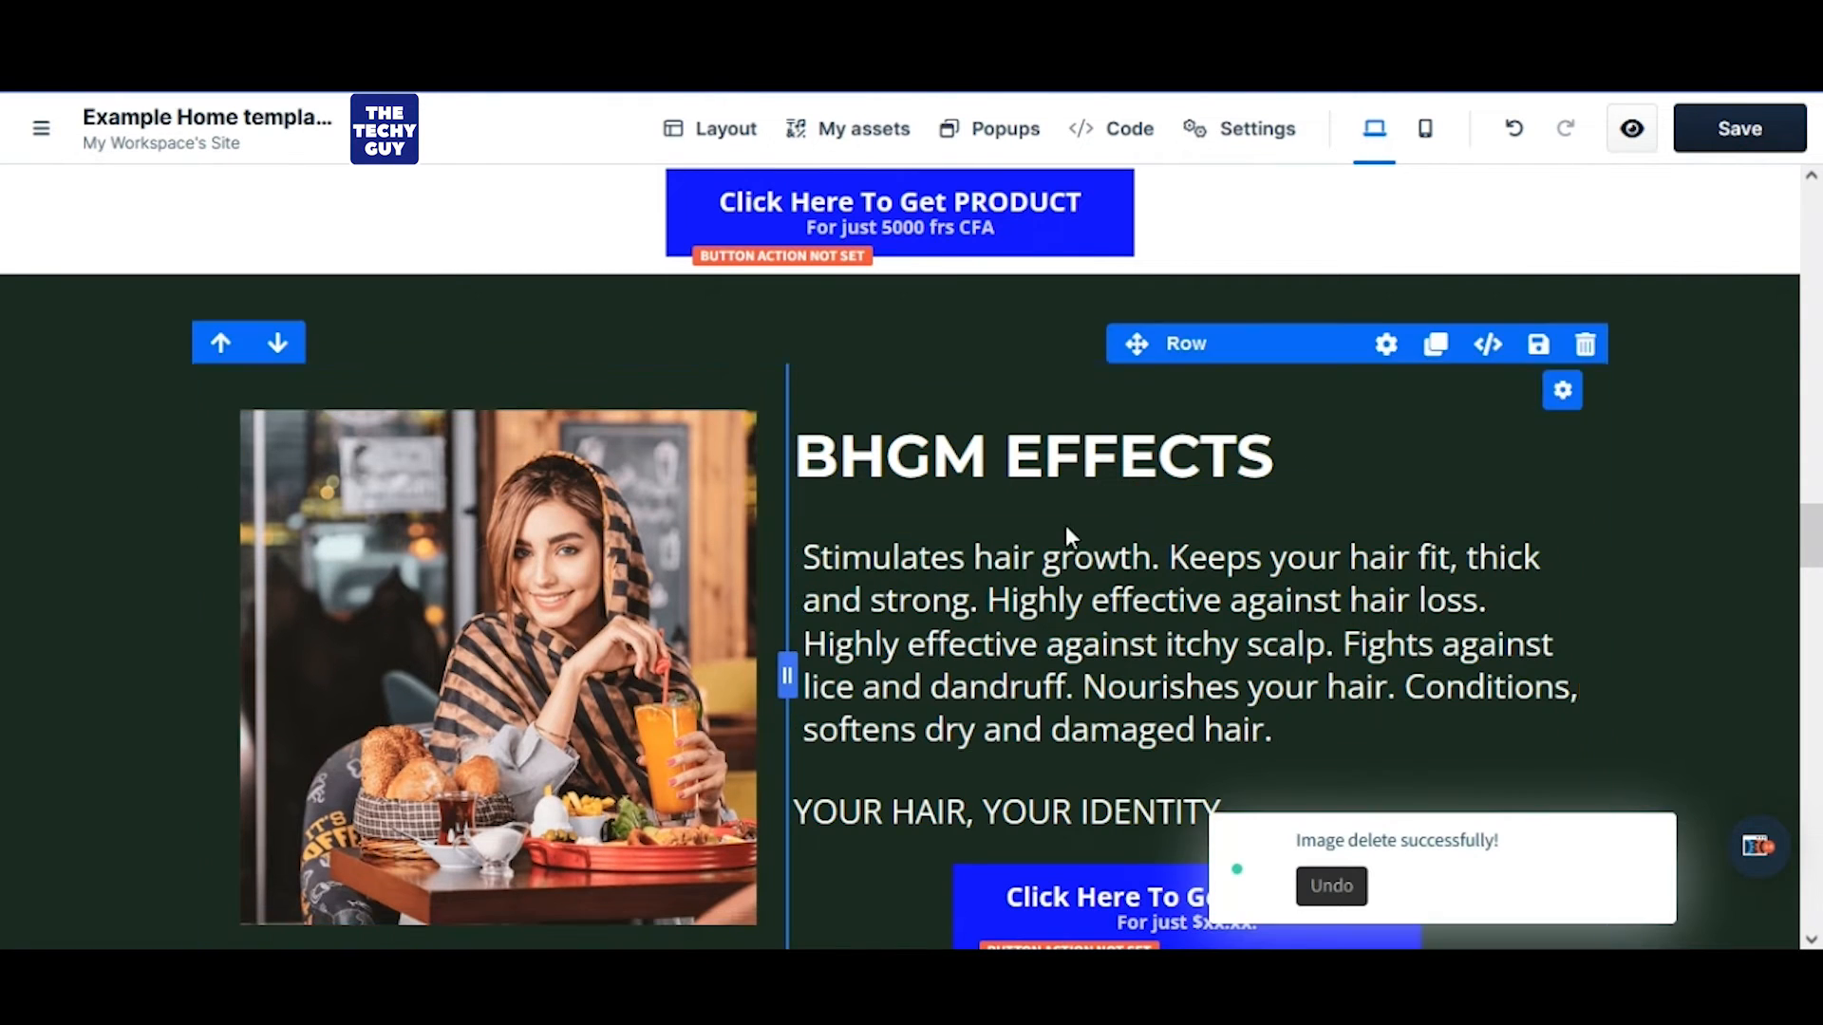
Check the page preview and delete the "You can get CONNECTED" subheadline and the "WITH OUR CONTENT" headline
scroll(1121, 553, "down", 10)
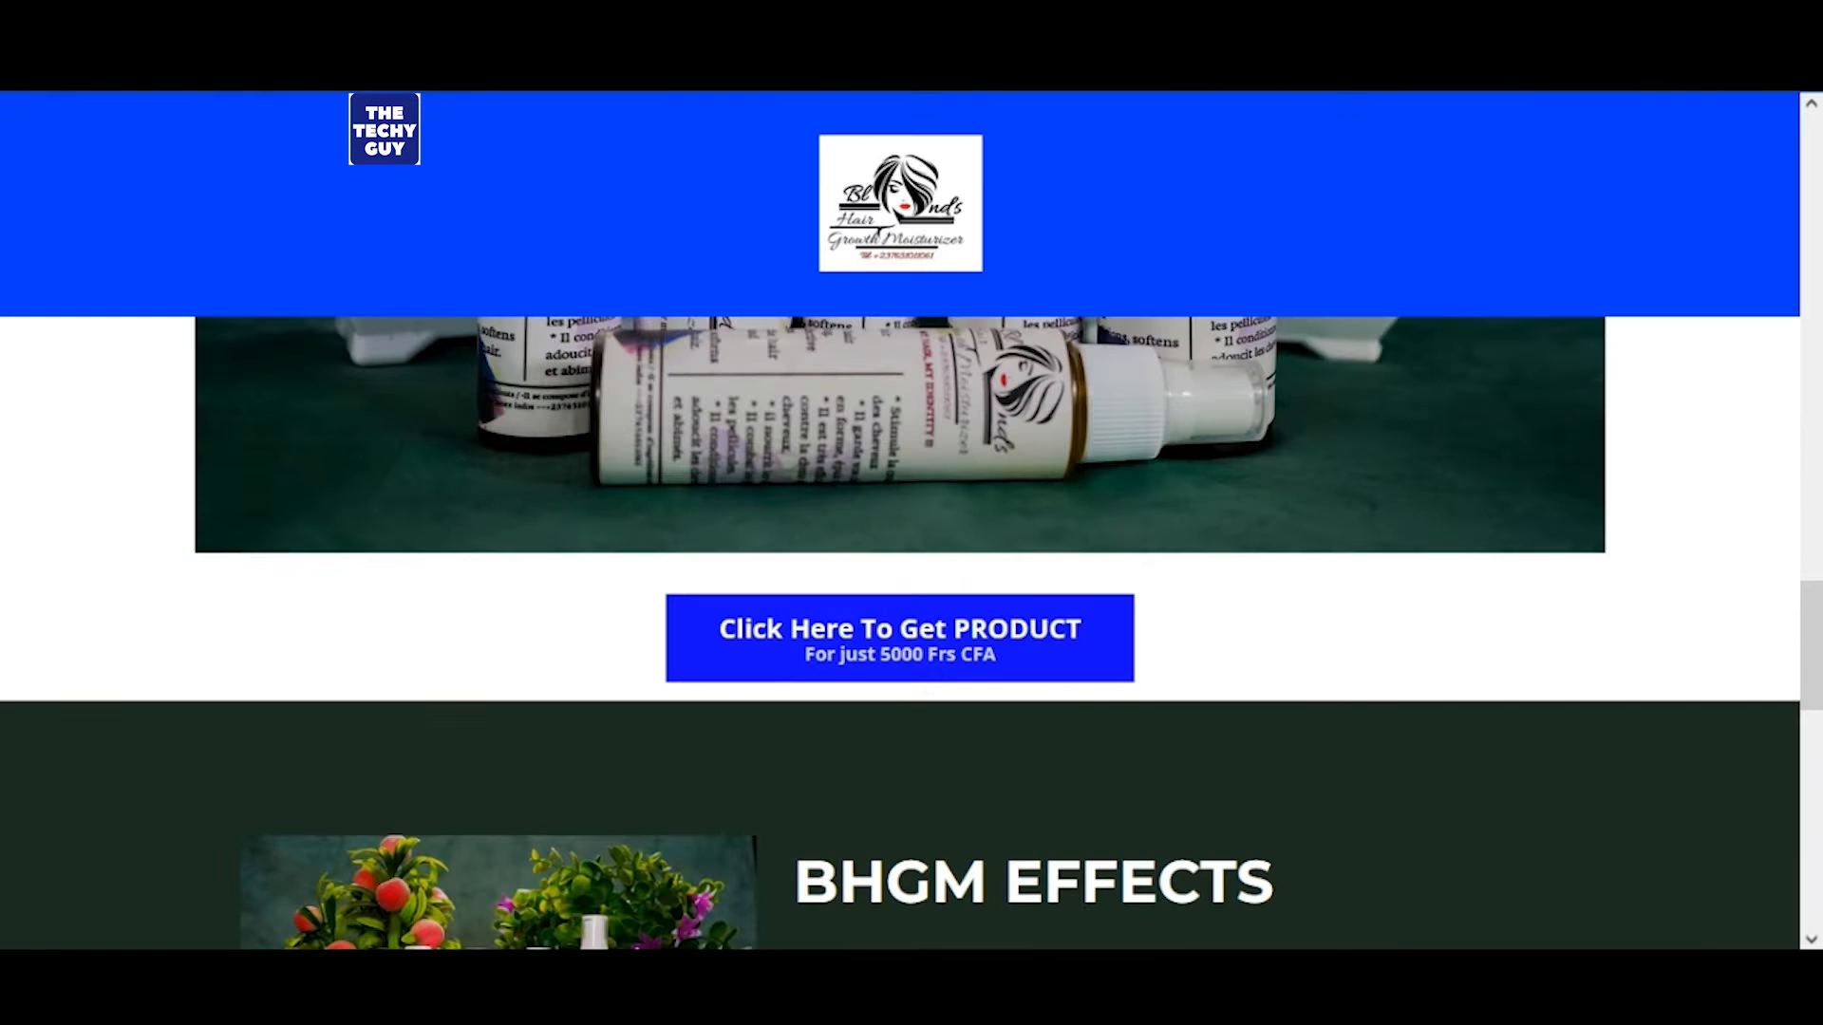
scroll(1035, 685, "down", 12)
scroll(1035, 685, "up", 4)
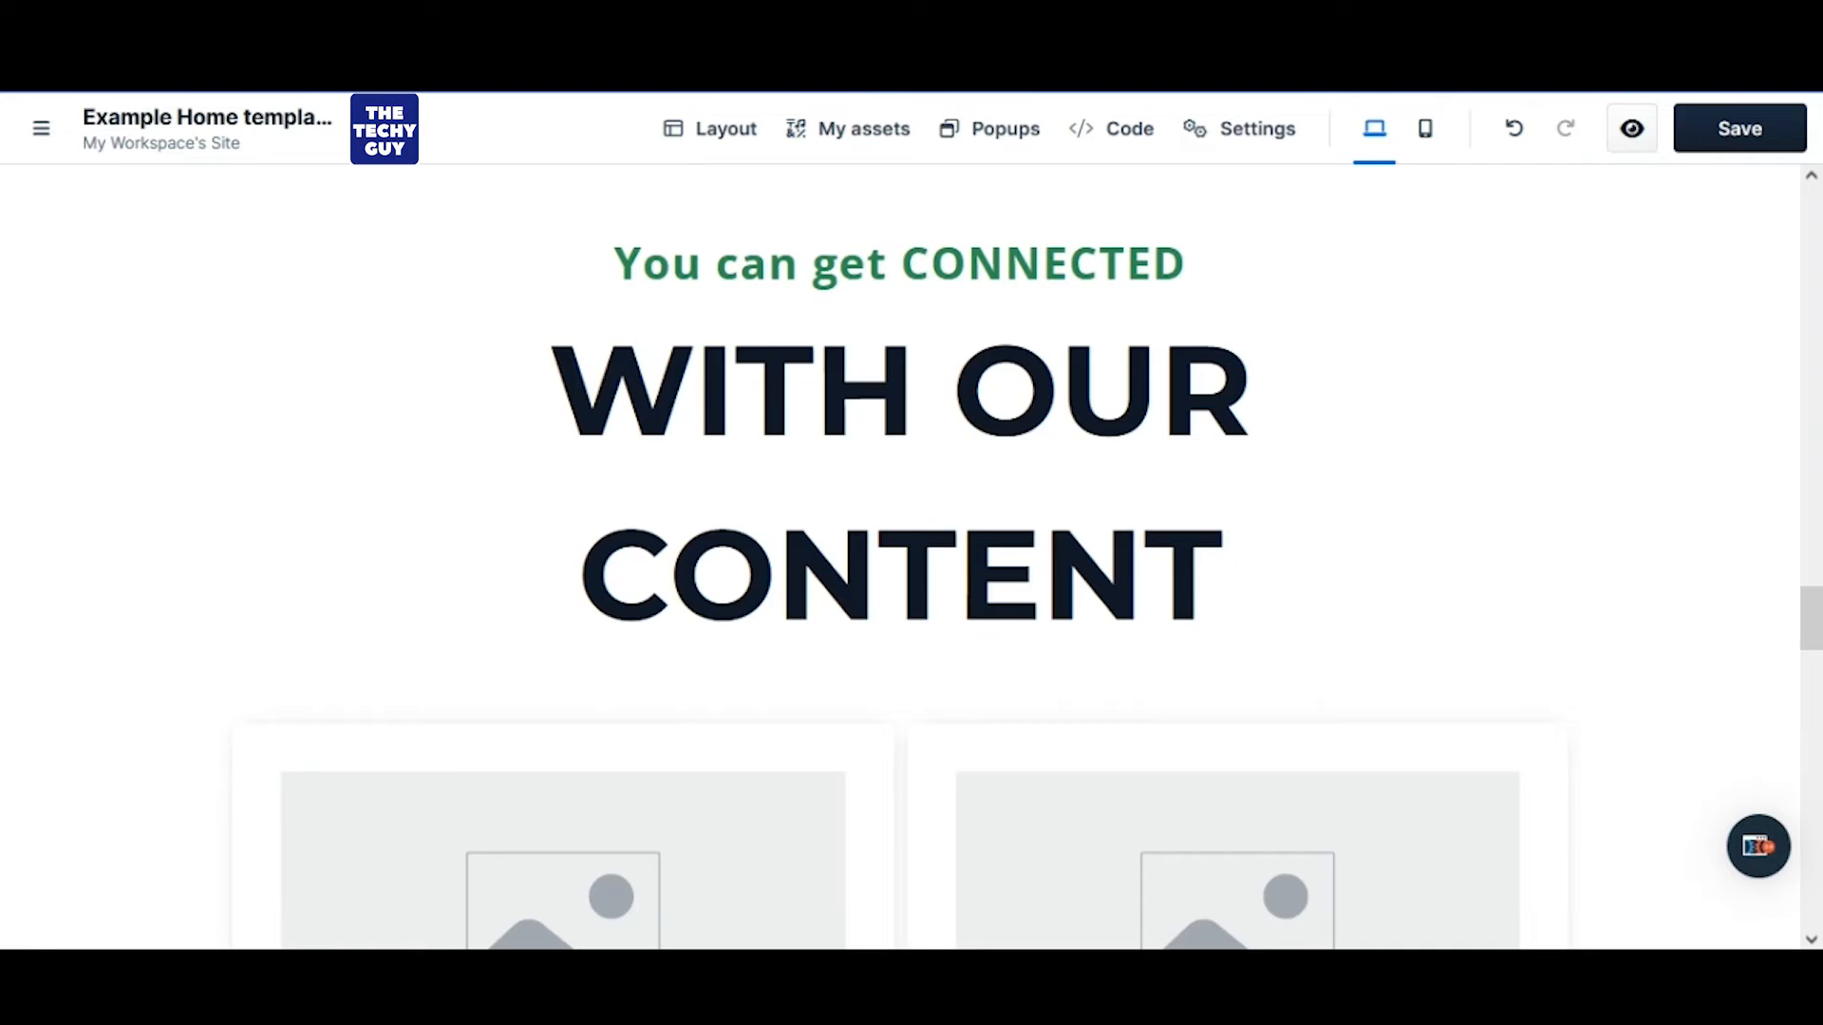
scroll(827, 562, "up", 2)
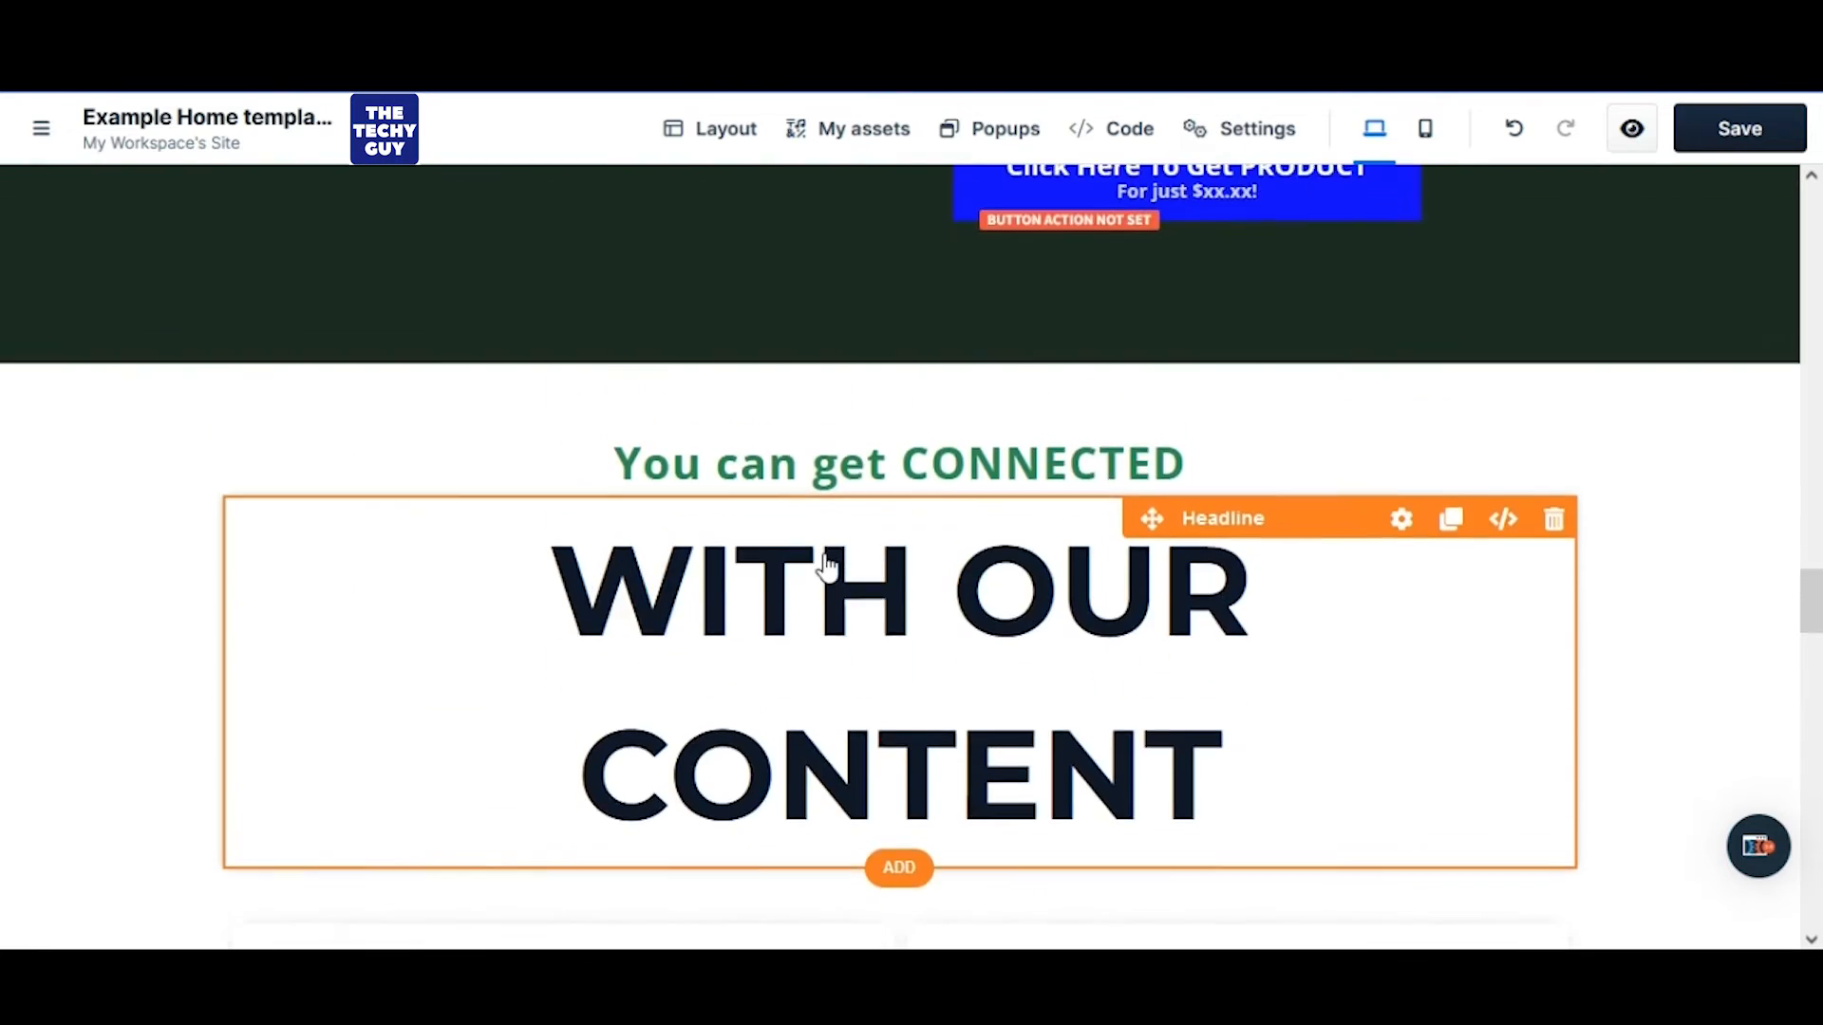
left_click(1555, 425)
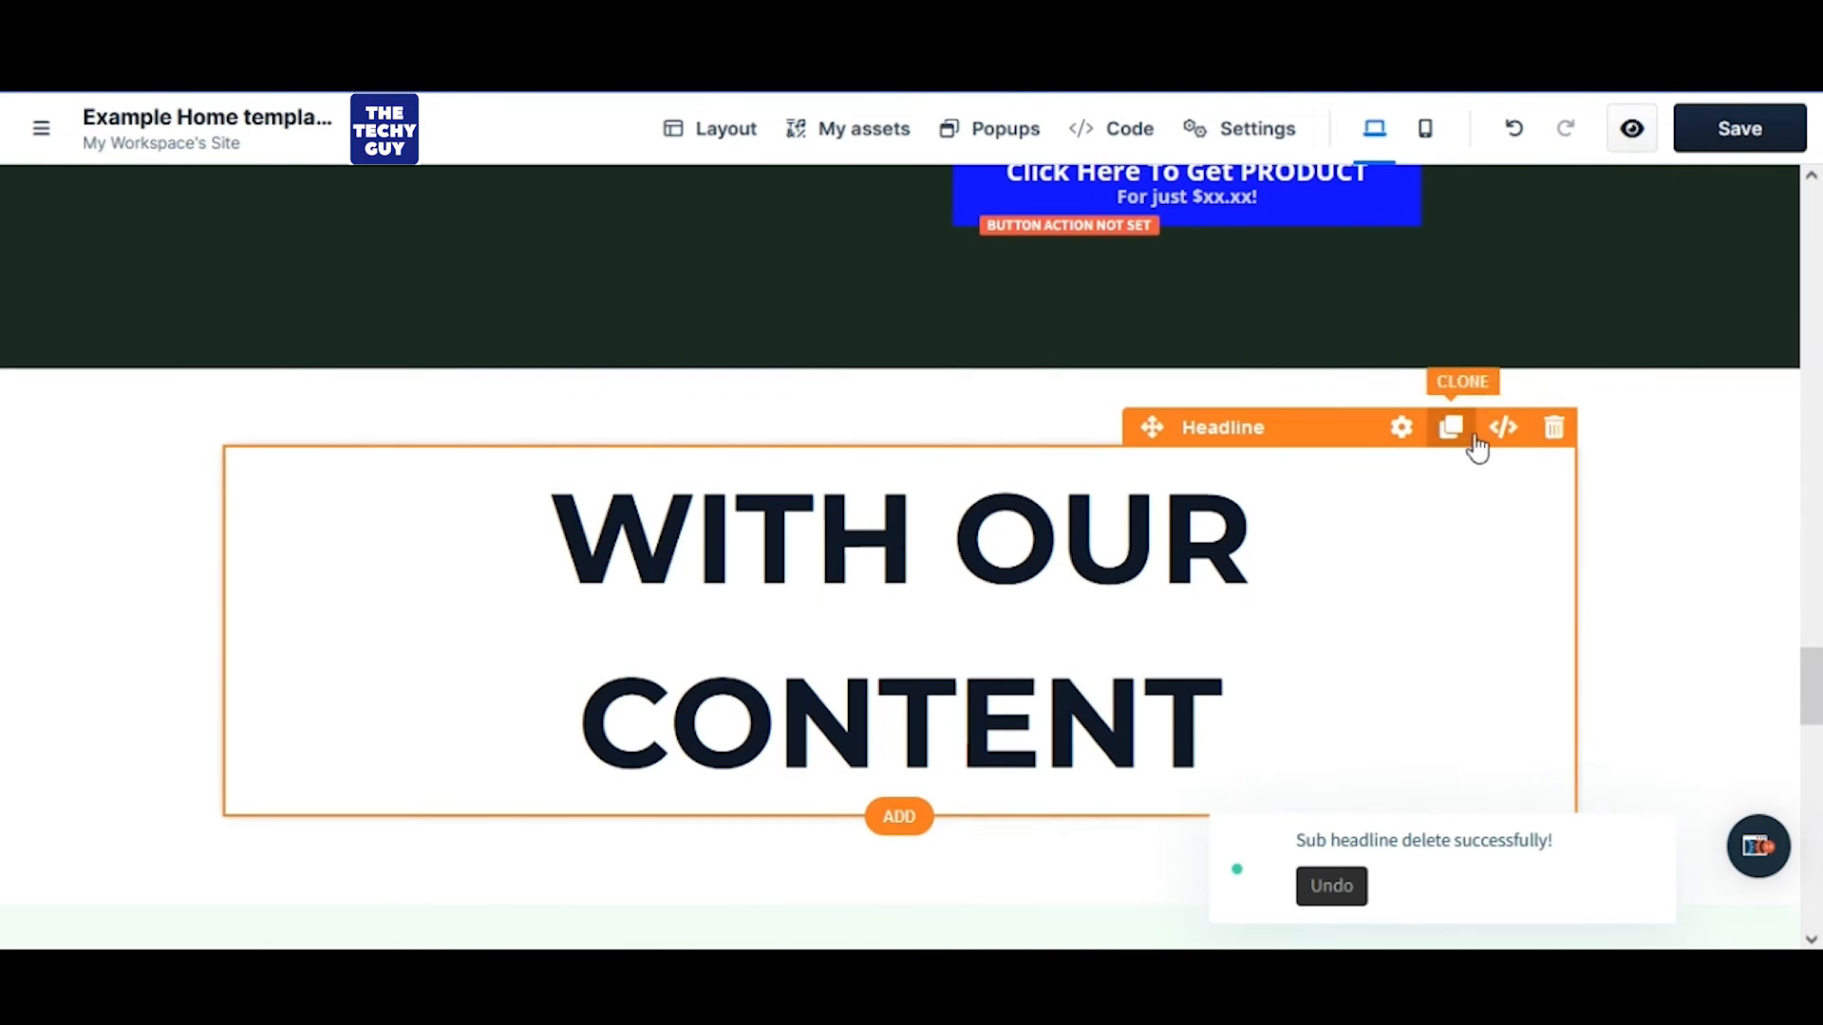
left_click(1555, 427)
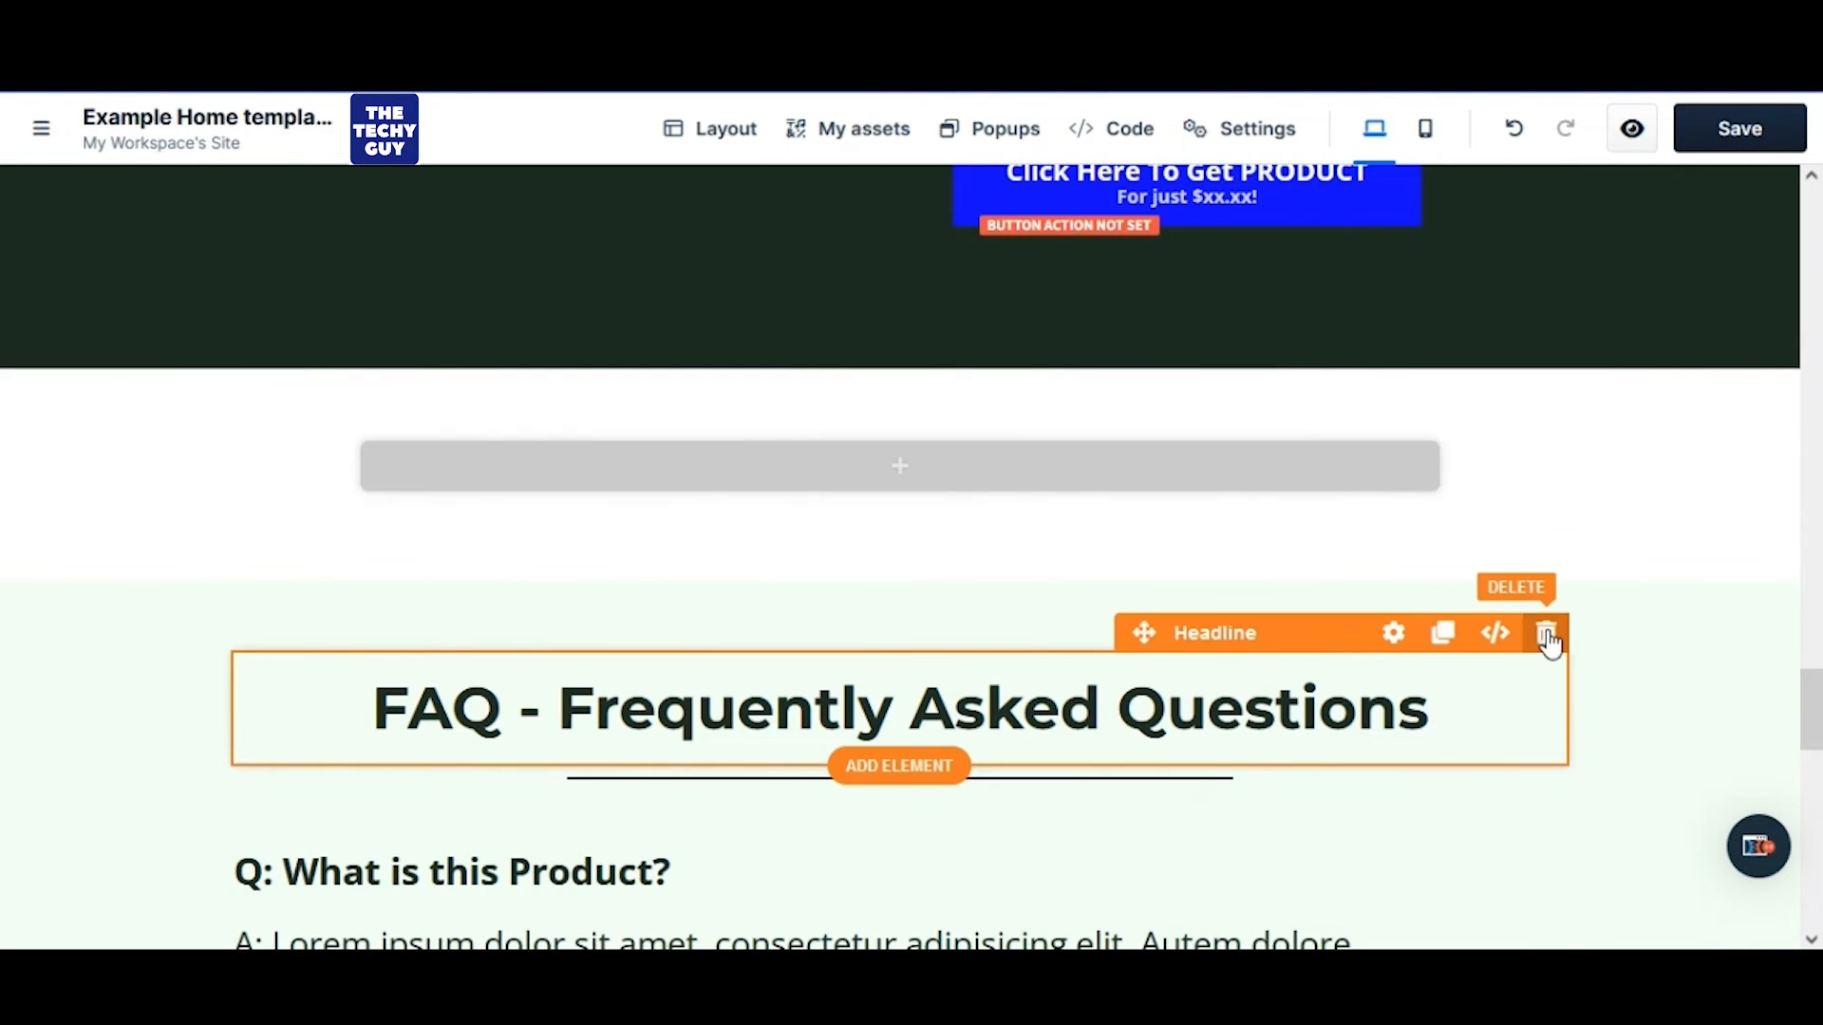
Delete the "FAQ - Frequently Asked Questions" content together with its light green section above the footer
left_click(1548, 634)
left_click(1583, 445)
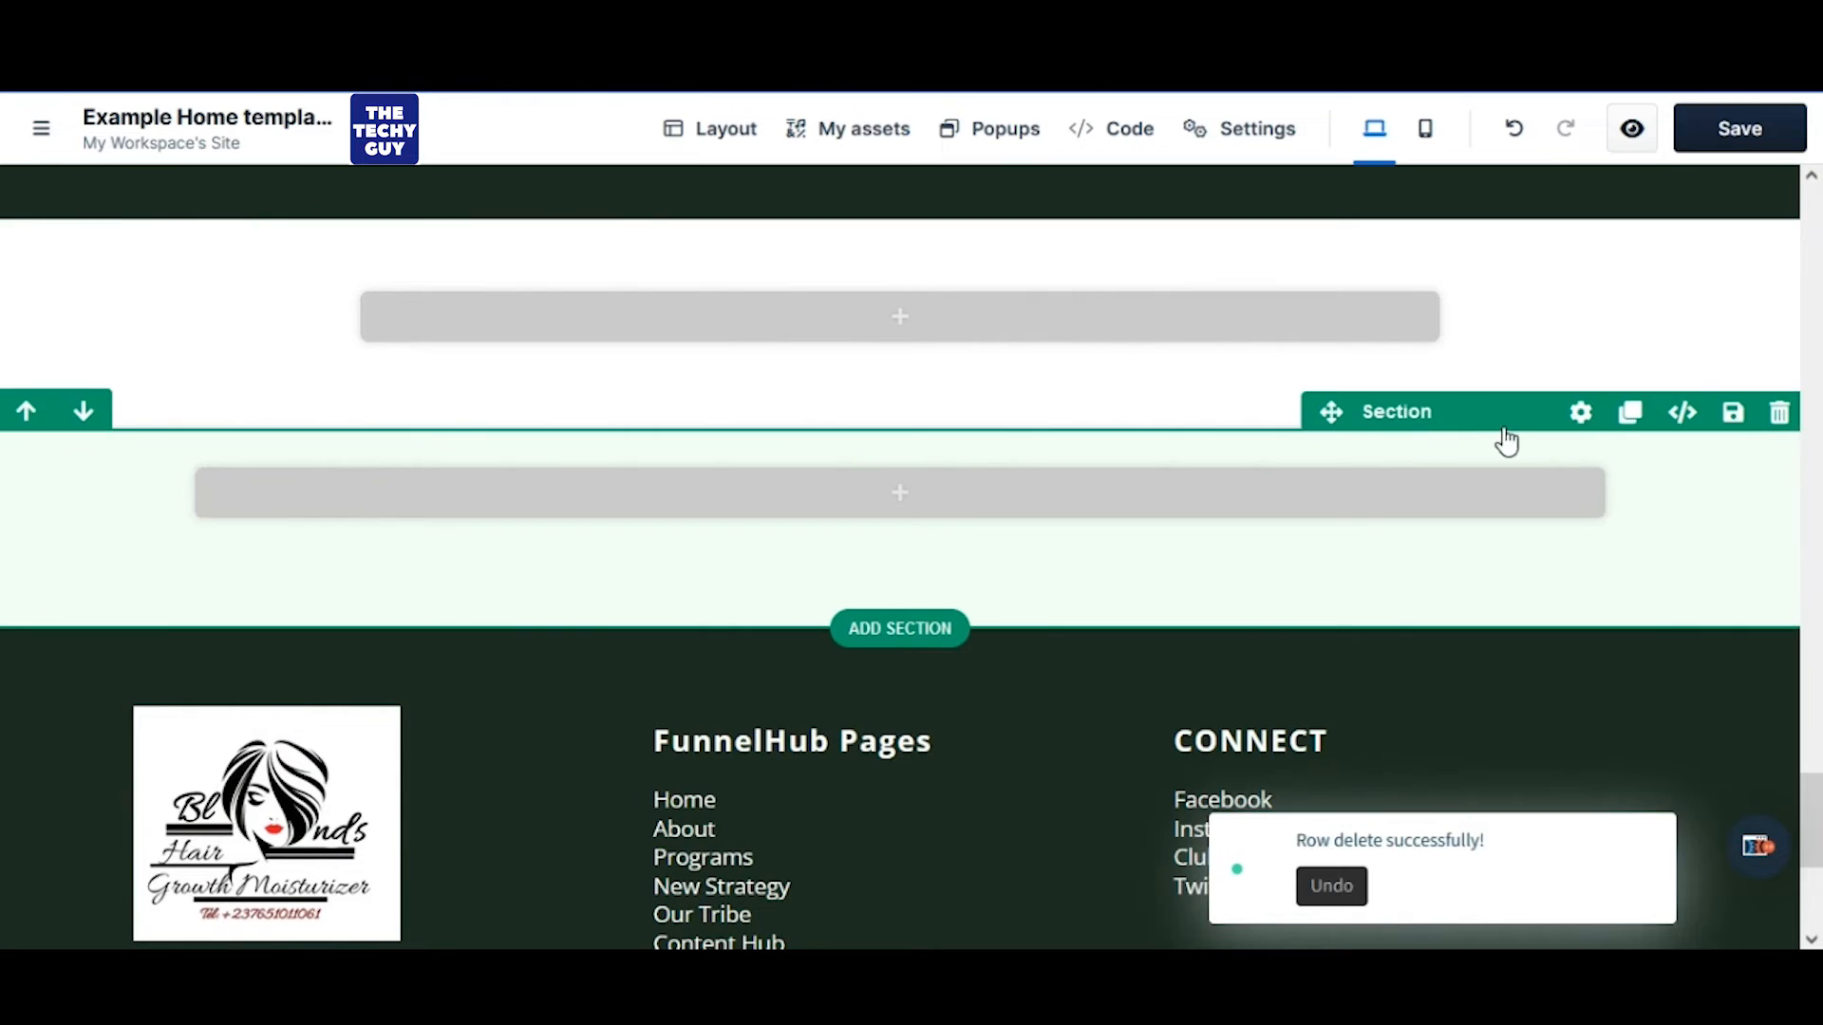
left_click(1781, 416)
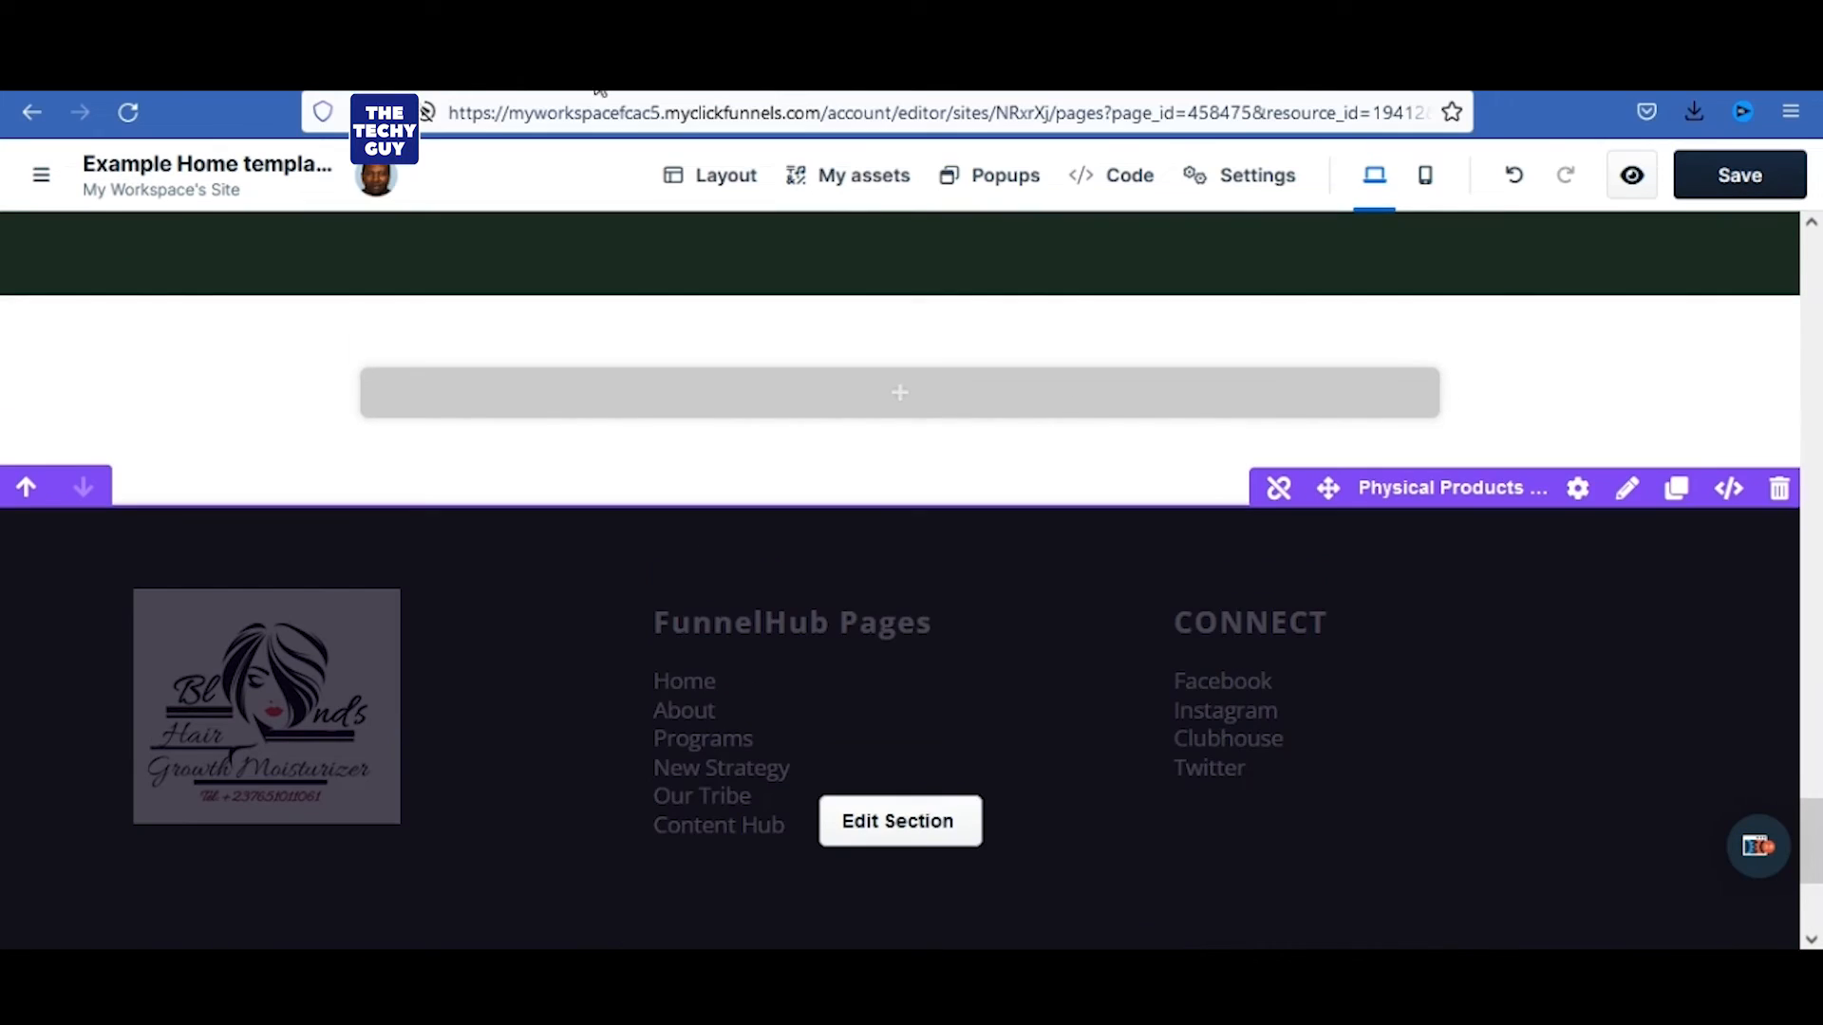
Check the end of the page preview and make the universal Physical Products footer directly editable on this page
left_click(596, 80)
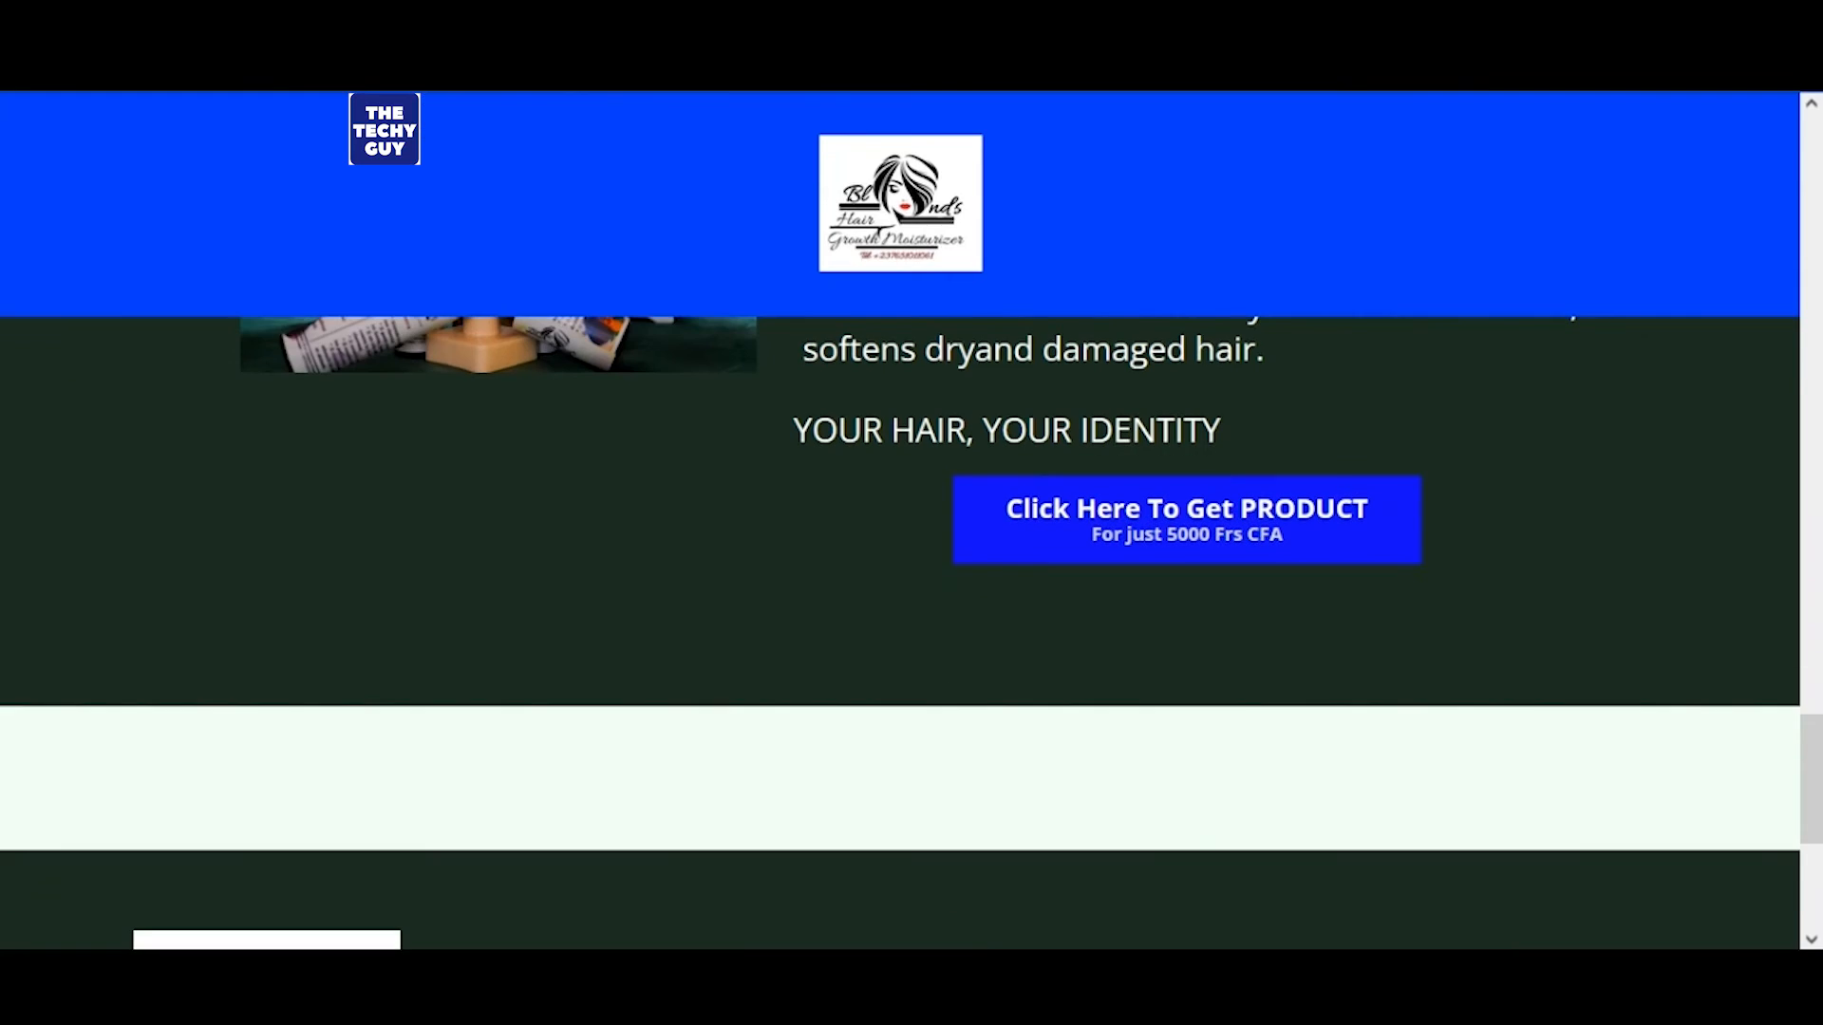
scroll(840, 513, "down", 5)
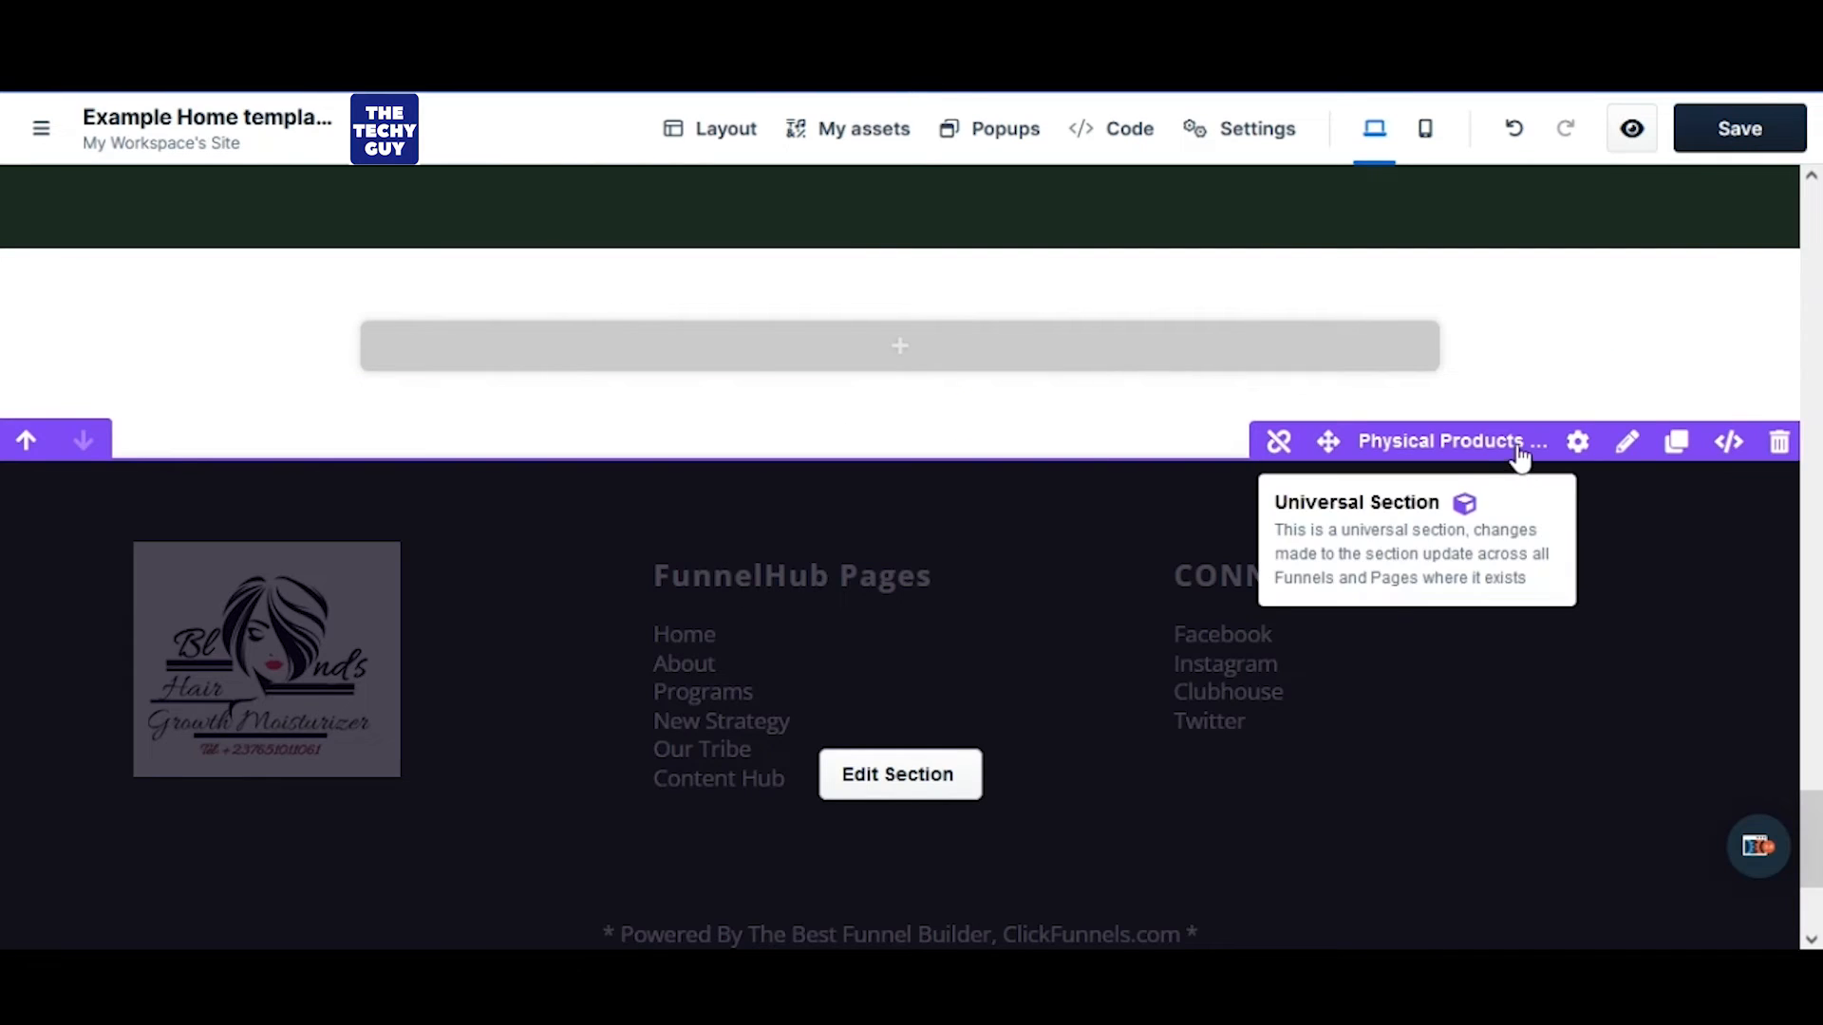
left_click(1577, 441)
left_click(1568, 463)
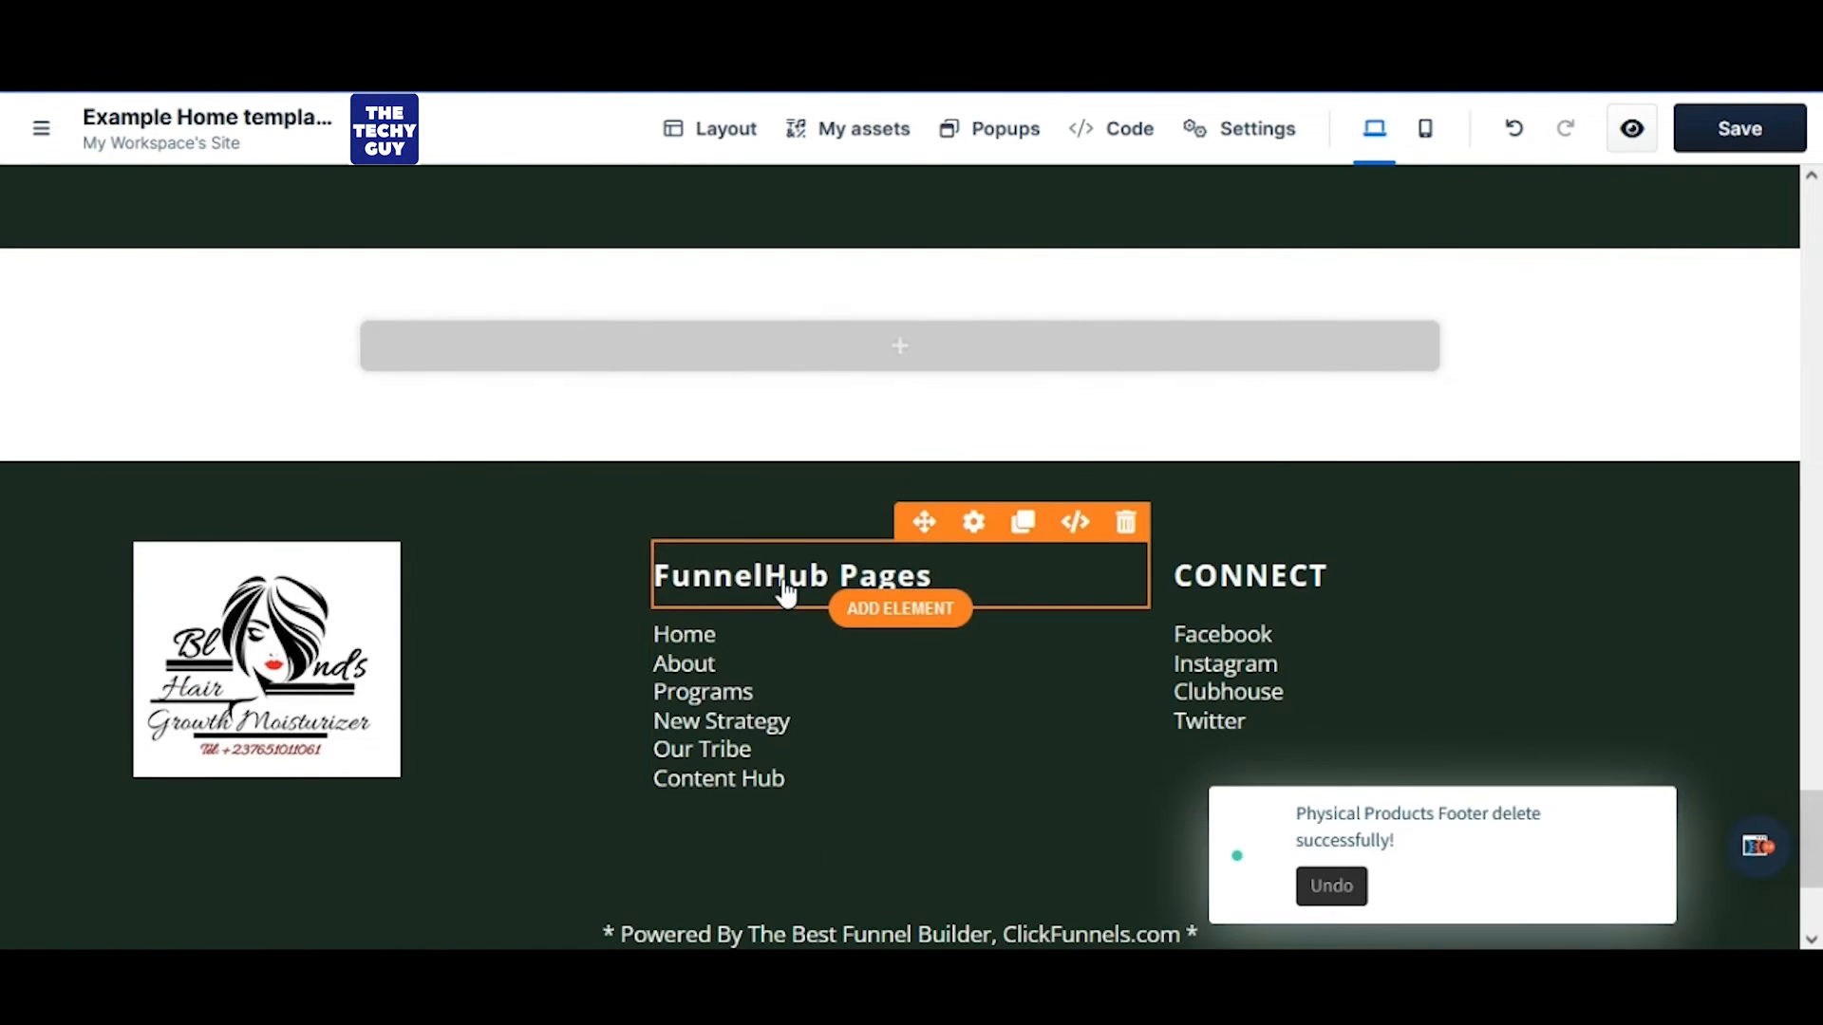
Change the footer's "FunnelHub Pages" heading to "Blan's Hair Gowth Moisturizer"
left_click(785, 577)
triple_click(785, 578)
type("Blan")
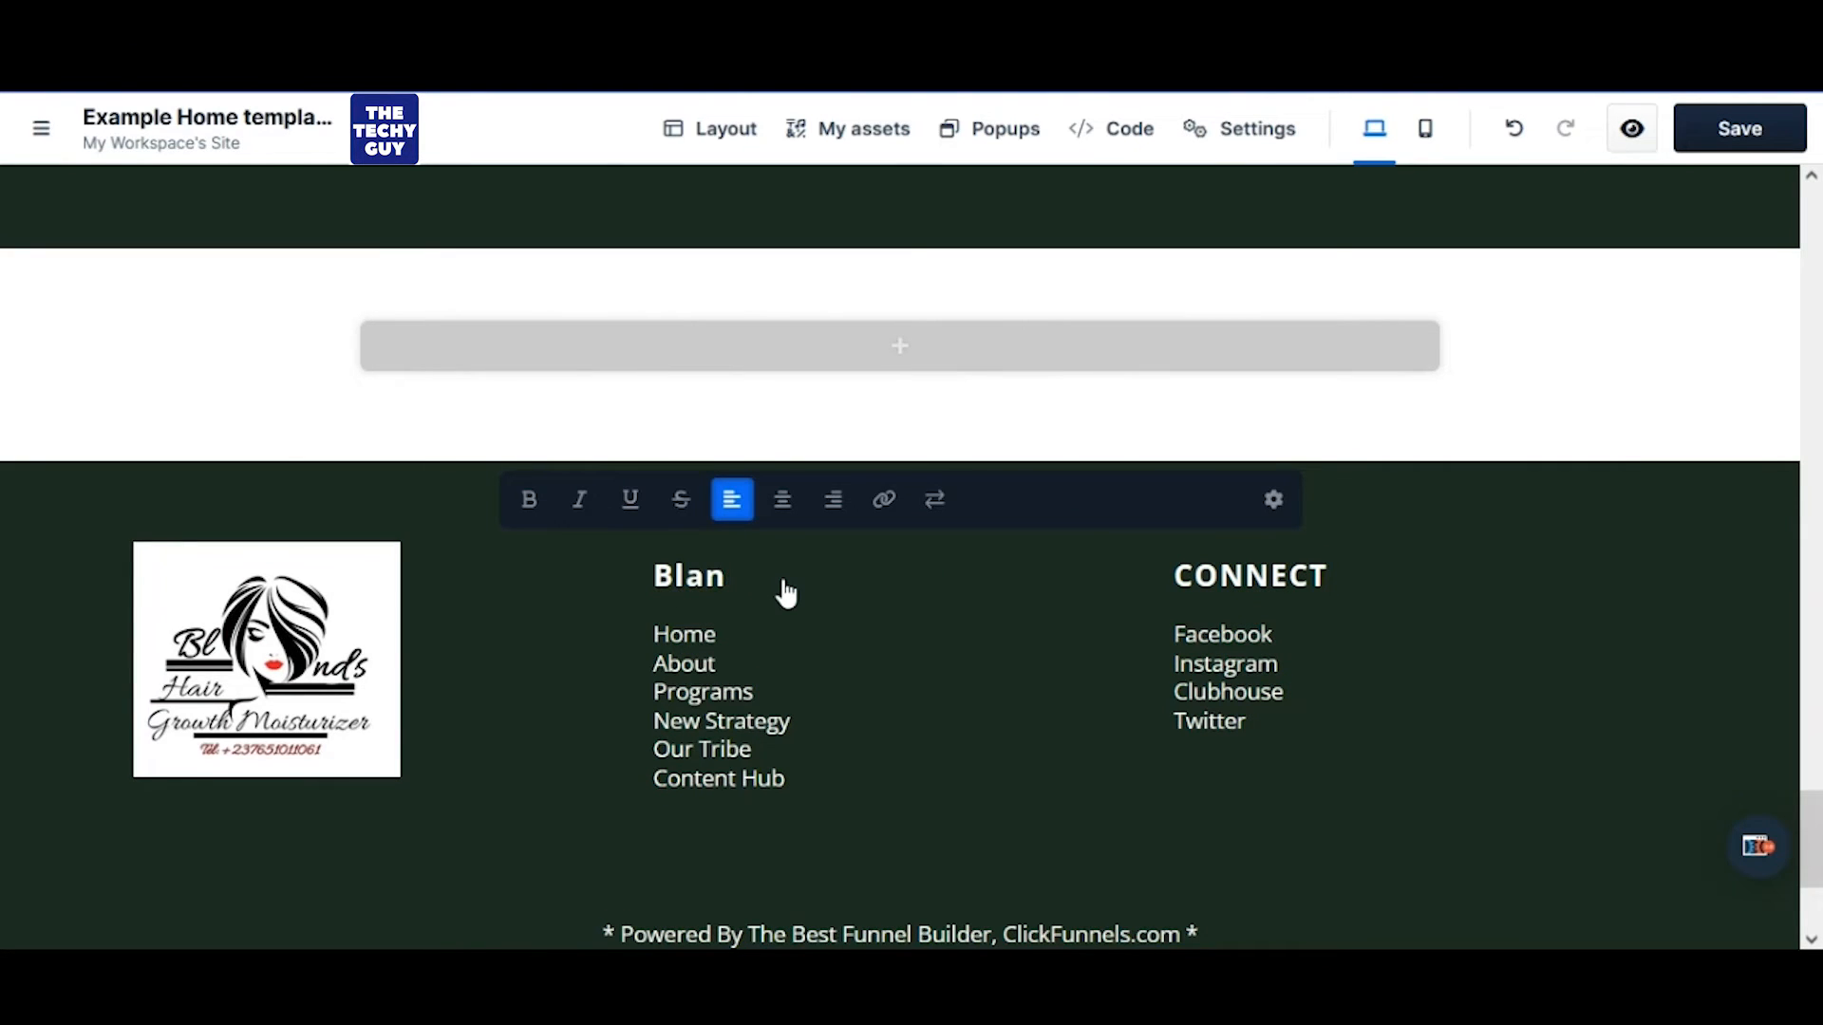
type("'s Hair Gowt")
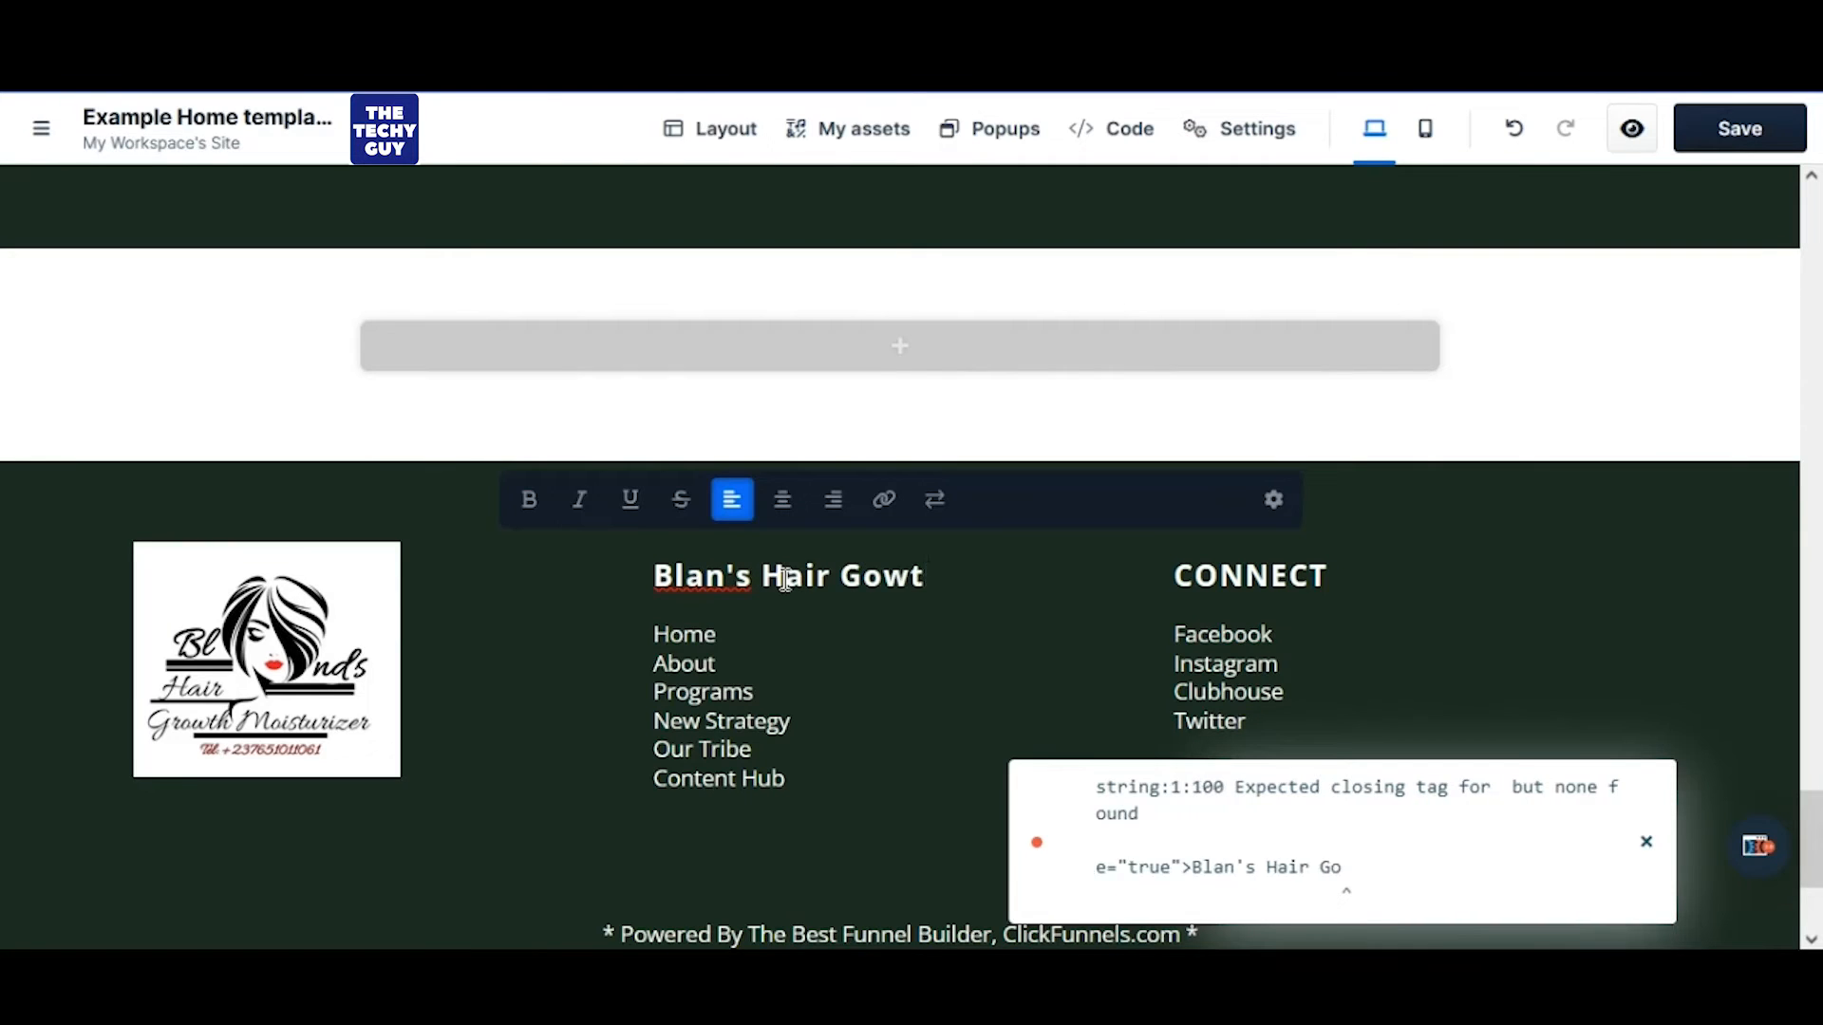
type("h Moisturizer")
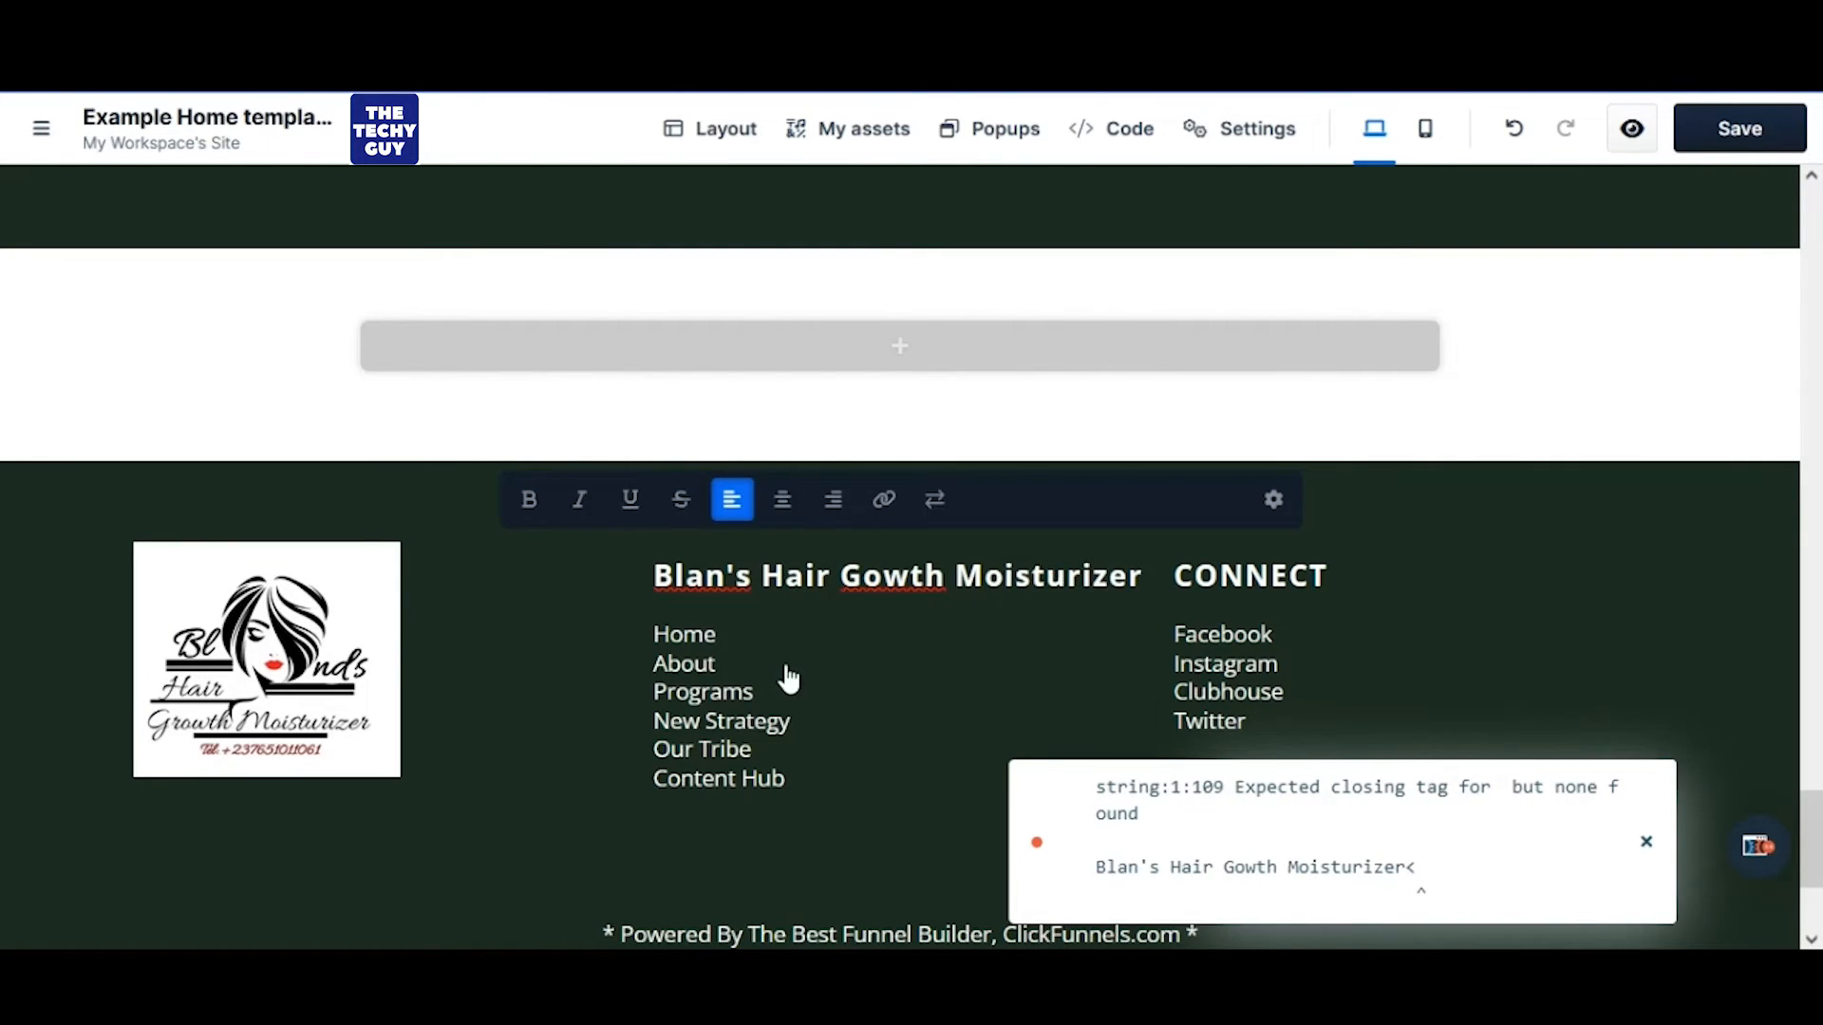
Replace the footer's link list under the "Blan's Hair Gowth Moisturizer" heading with the single entry "Home"
left_click(778, 751)
double_click(777, 753)
left_click_drag(788, 779, 647, 676)
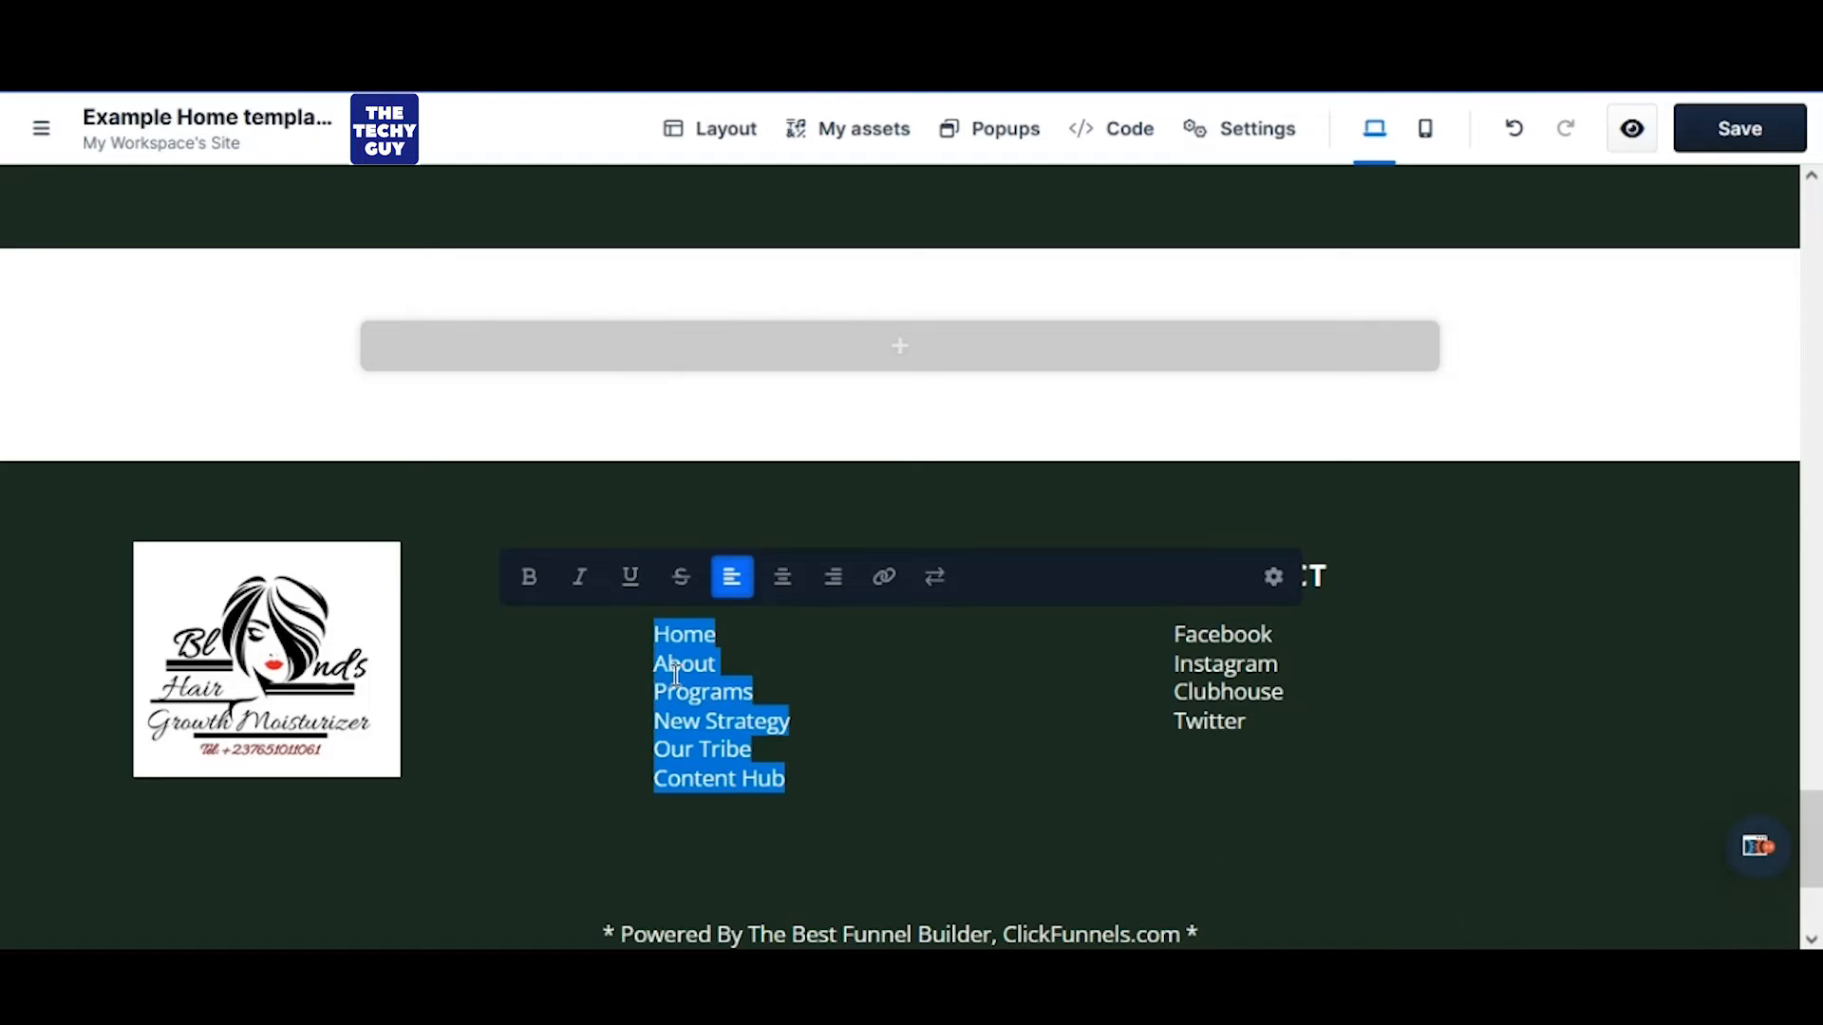
type("Home")
left_click(788, 698)
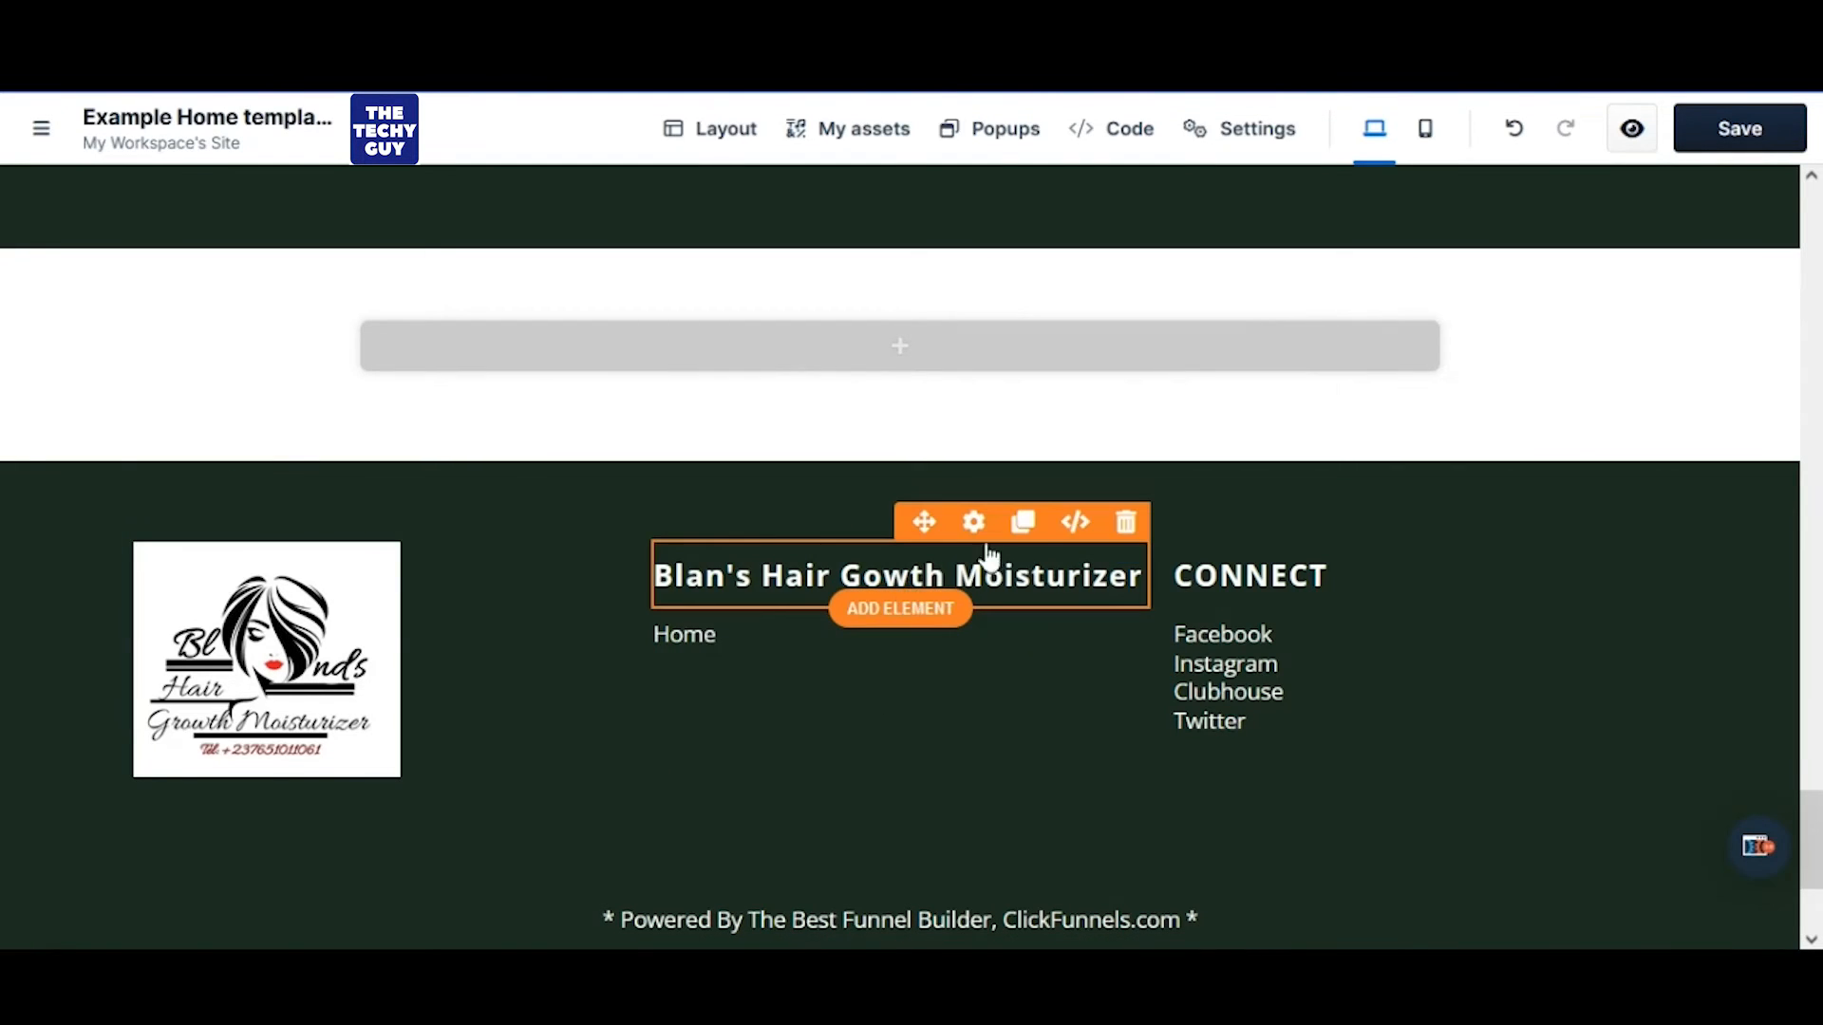
Remove Clubhouse and Twitter from the footer's CONNECT list, keeping only Facebook and Instagram
left_click(850, 569)
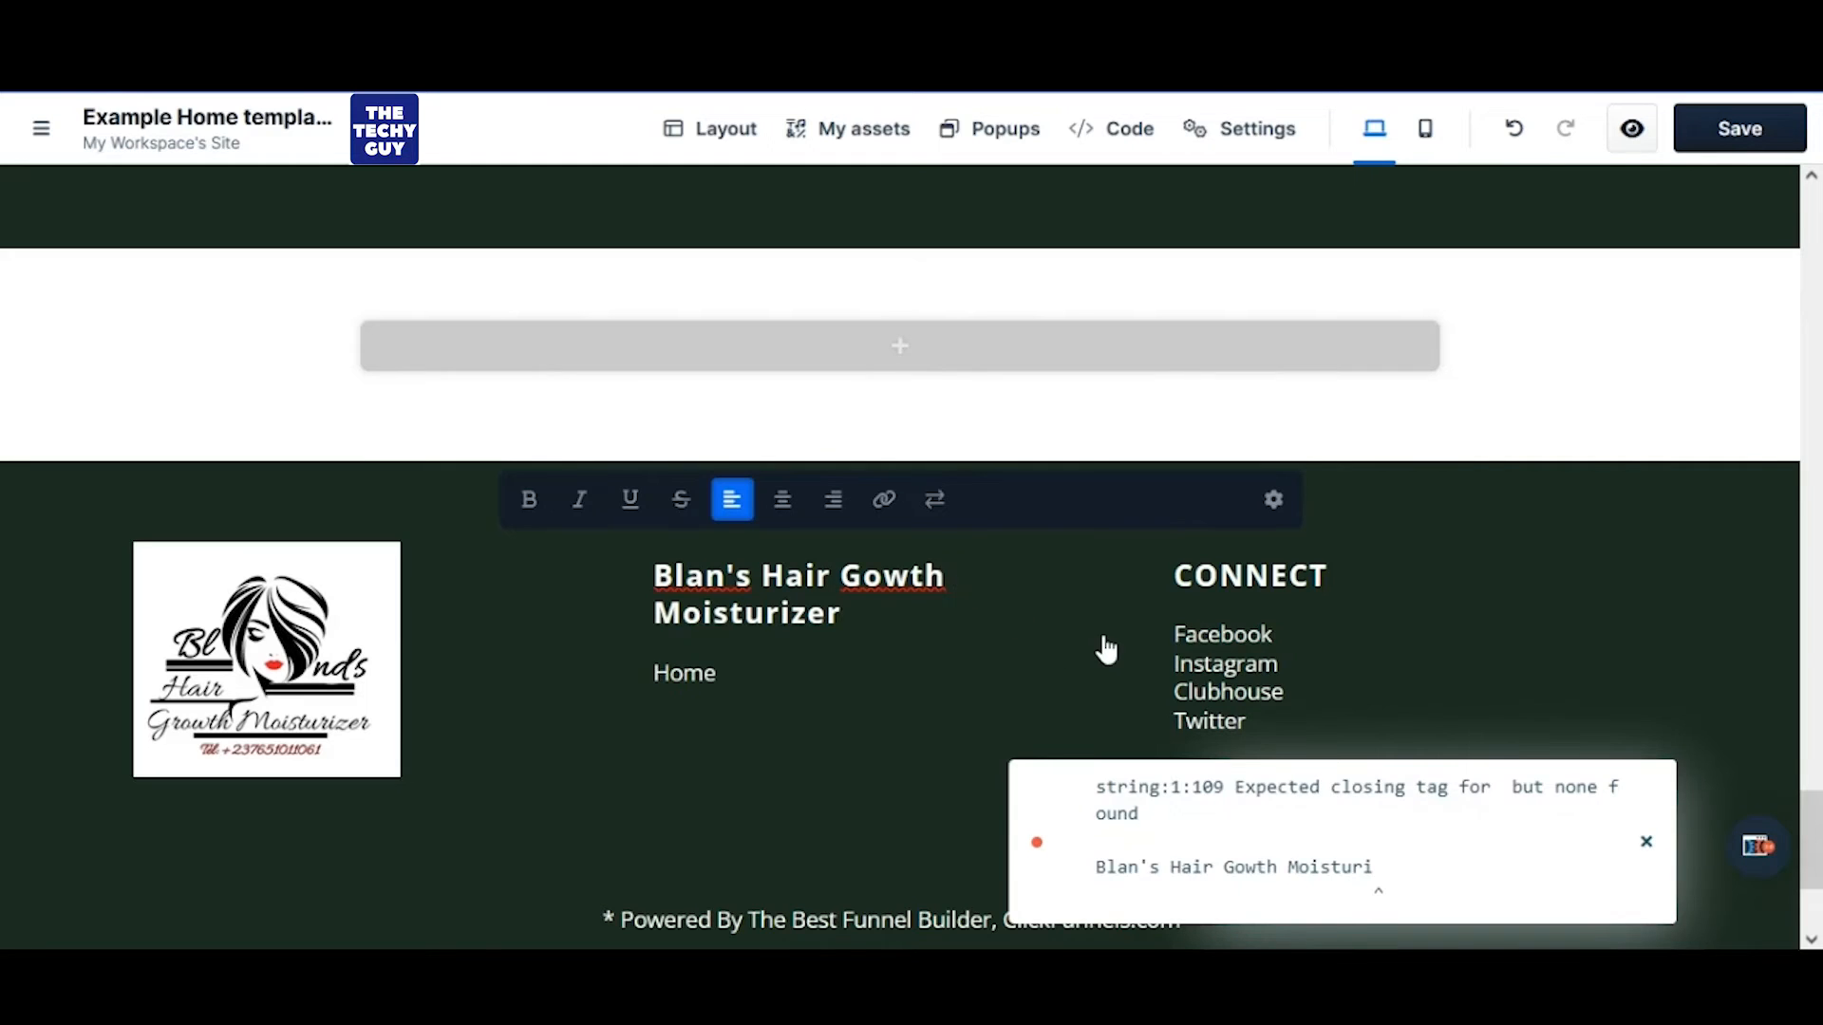
double_click(1207, 698)
left_click(1251, 710)
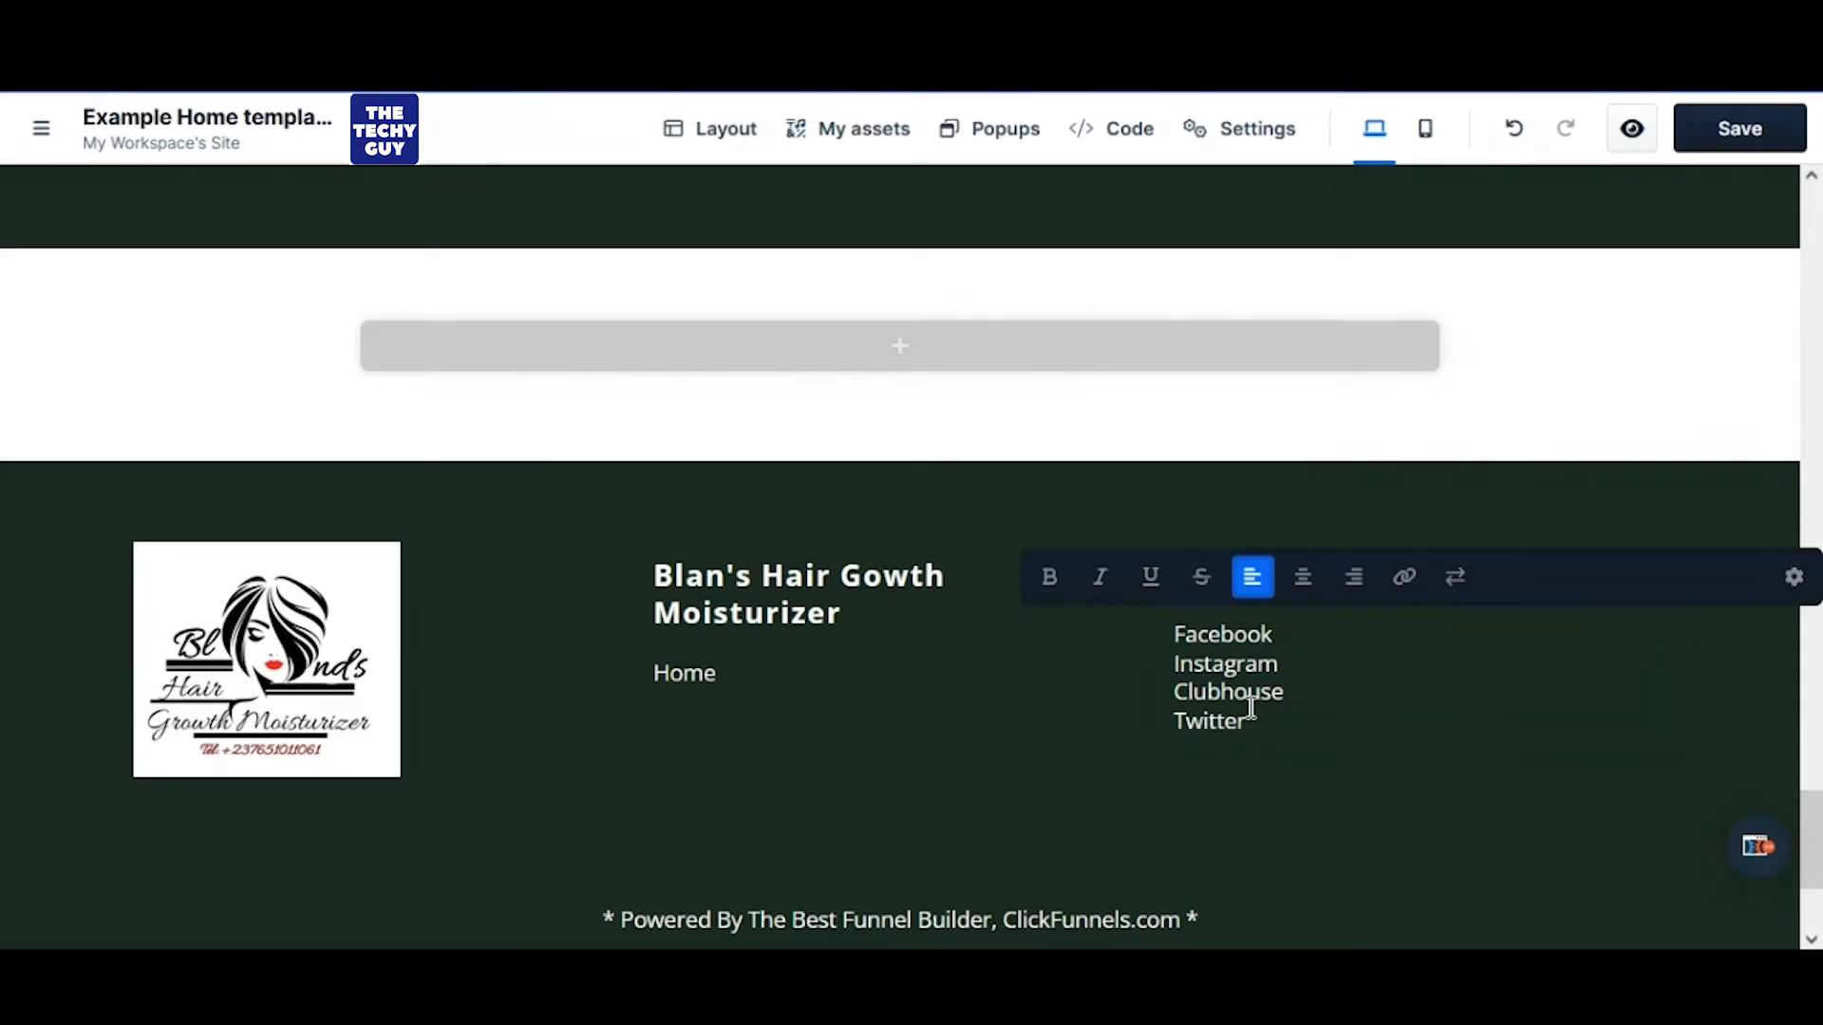
key("BackSpace")
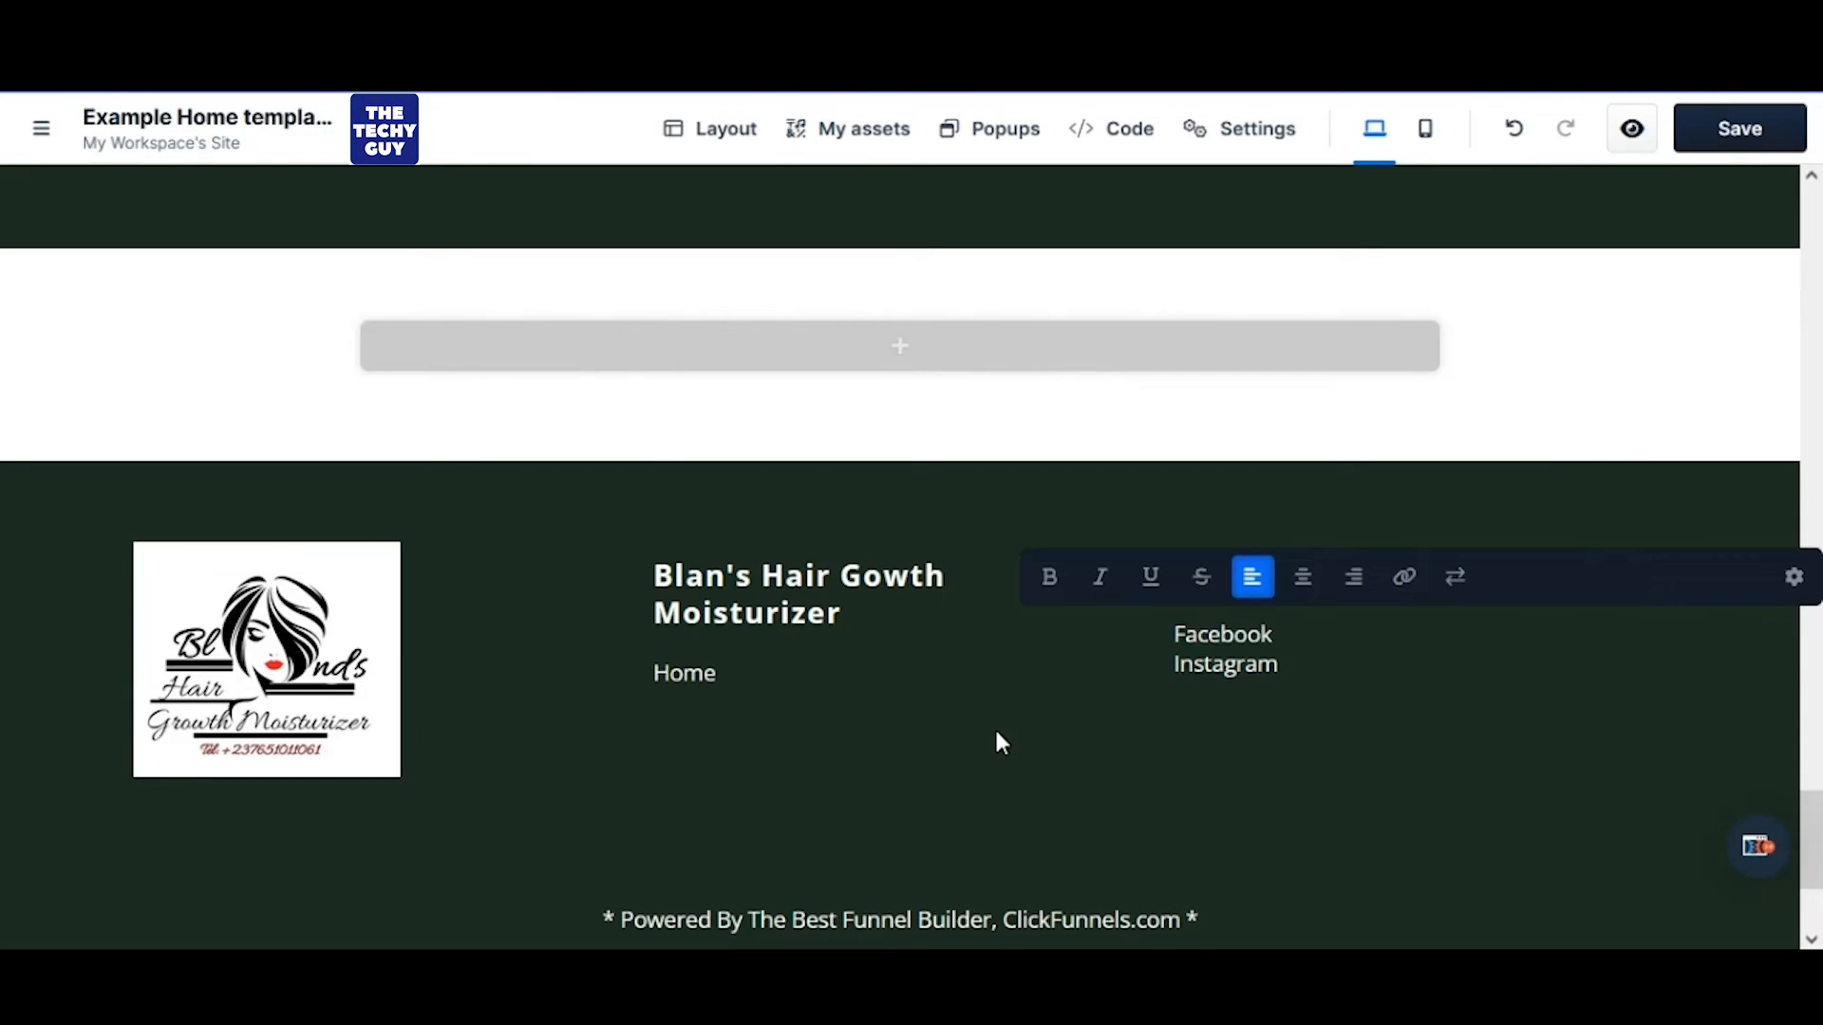
left_click(997, 736)
Change the credit line at the end of the footer to "Powered By LL Global Ltd" without asterisks
scroll(1003, 702, "down", 3)
scroll(1004, 702, "up", 2)
scroll(1004, 703, "down", 2)
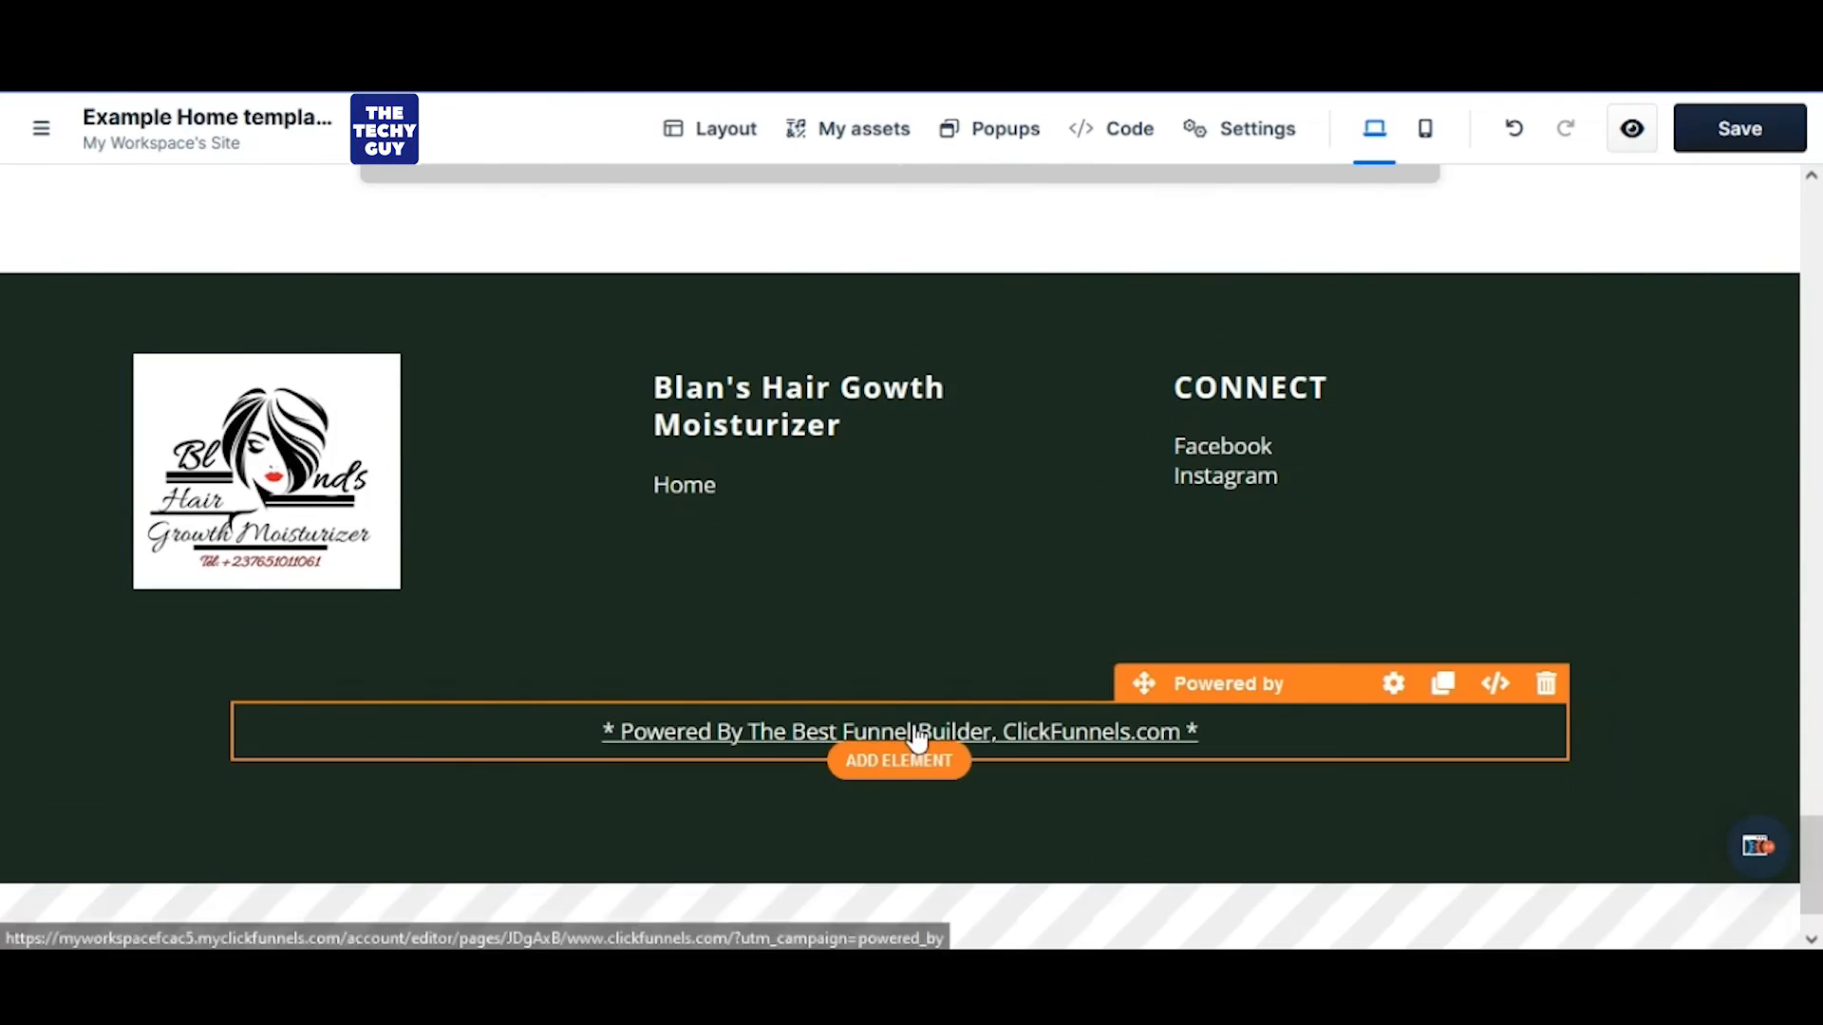
left_click(988, 733)
triple_click(662, 659)
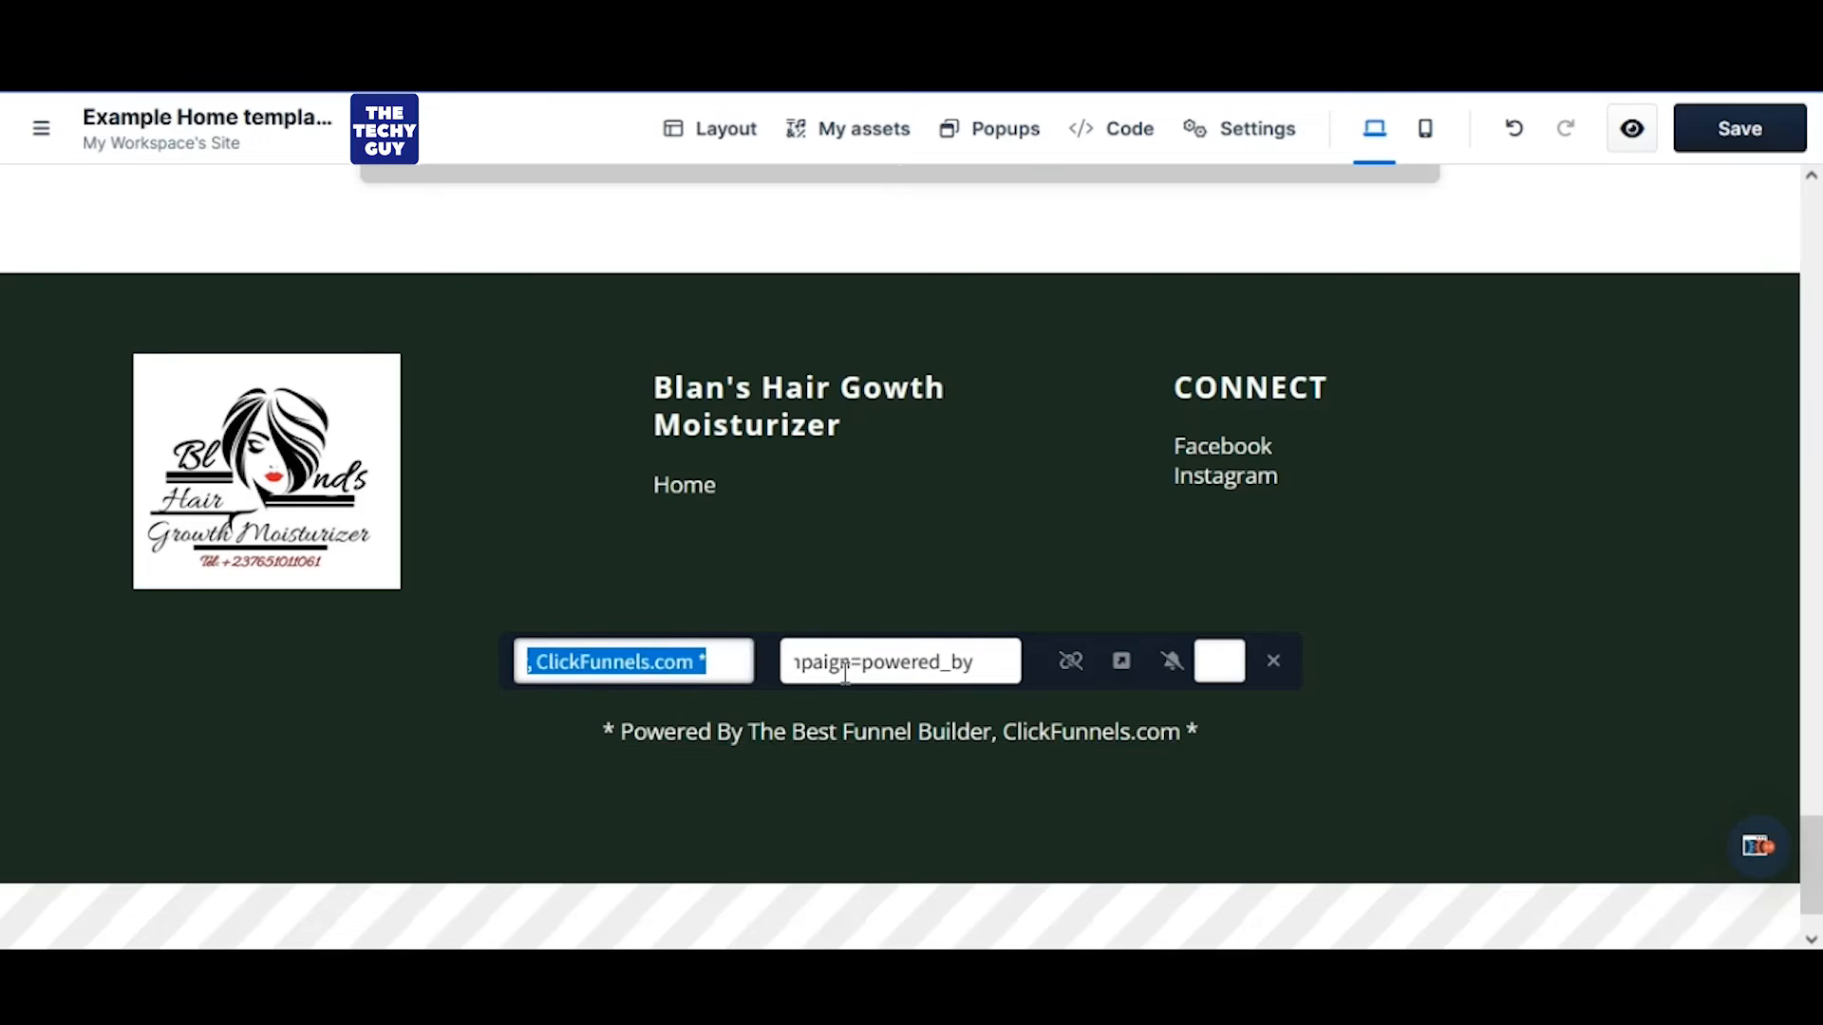
type("* Powered By LL Global Ltd")
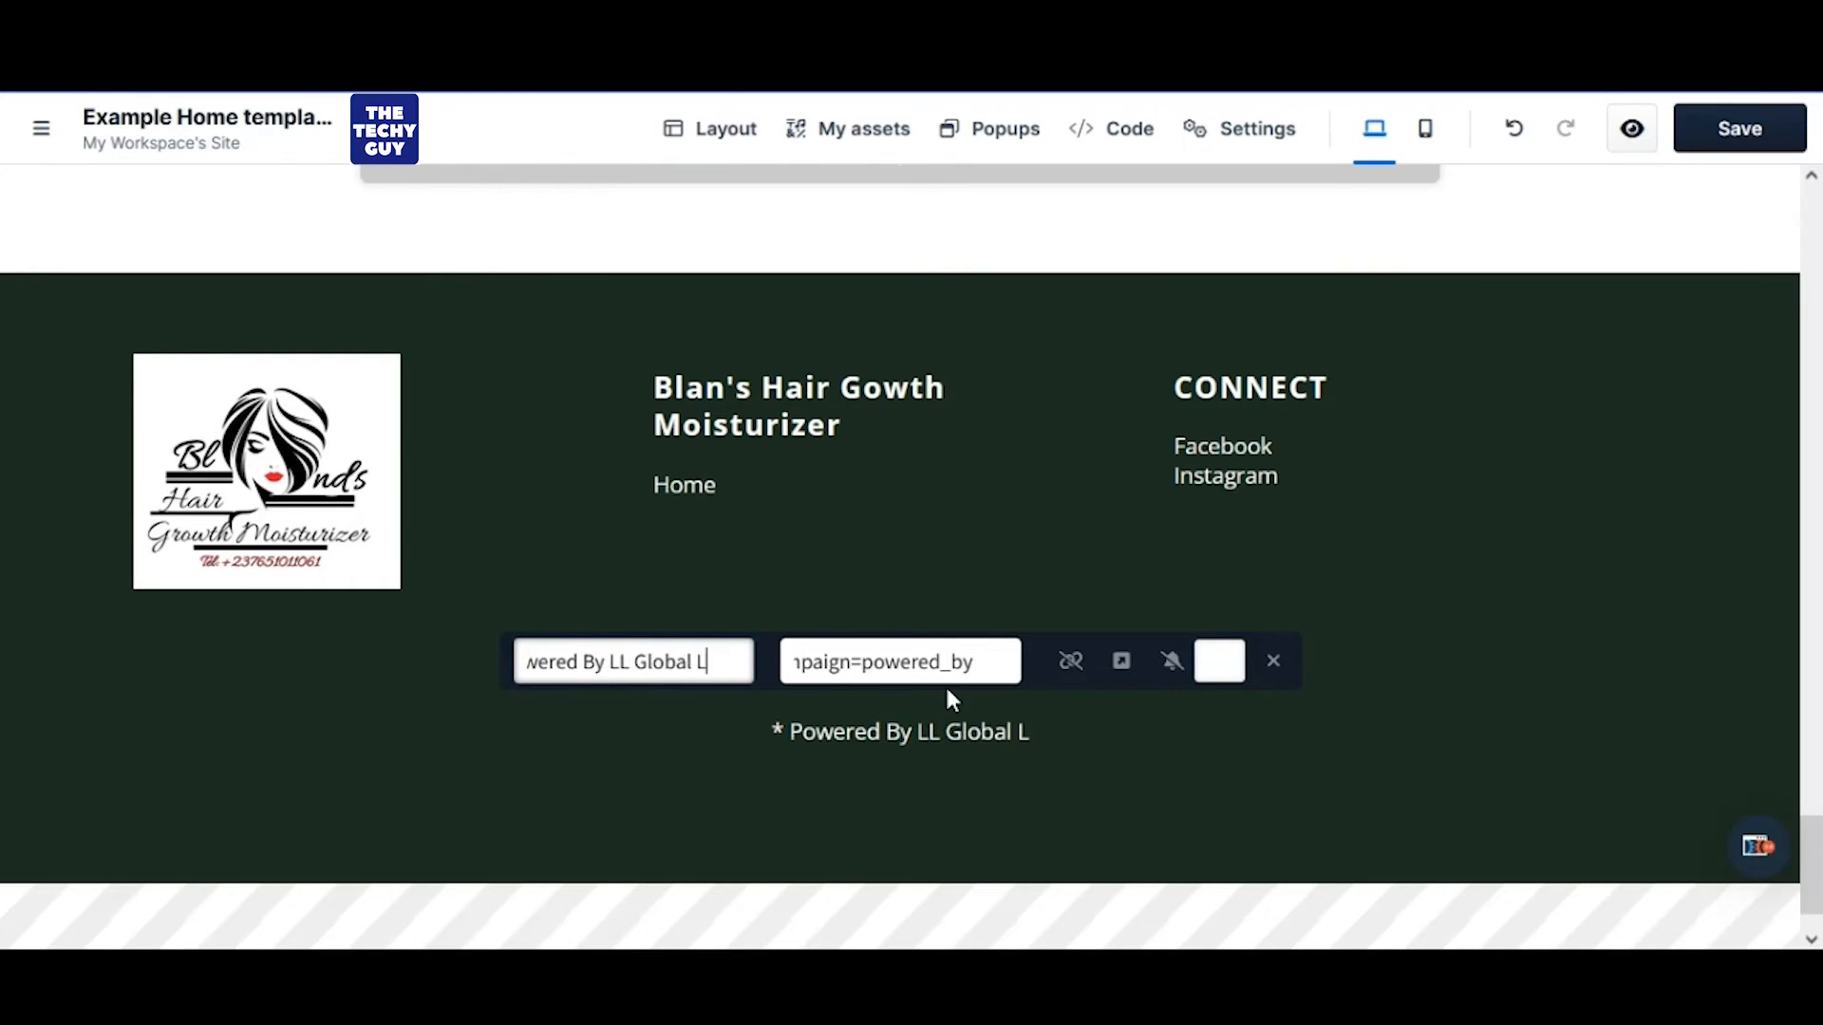
left_click(1110, 577)
left_click(824, 729)
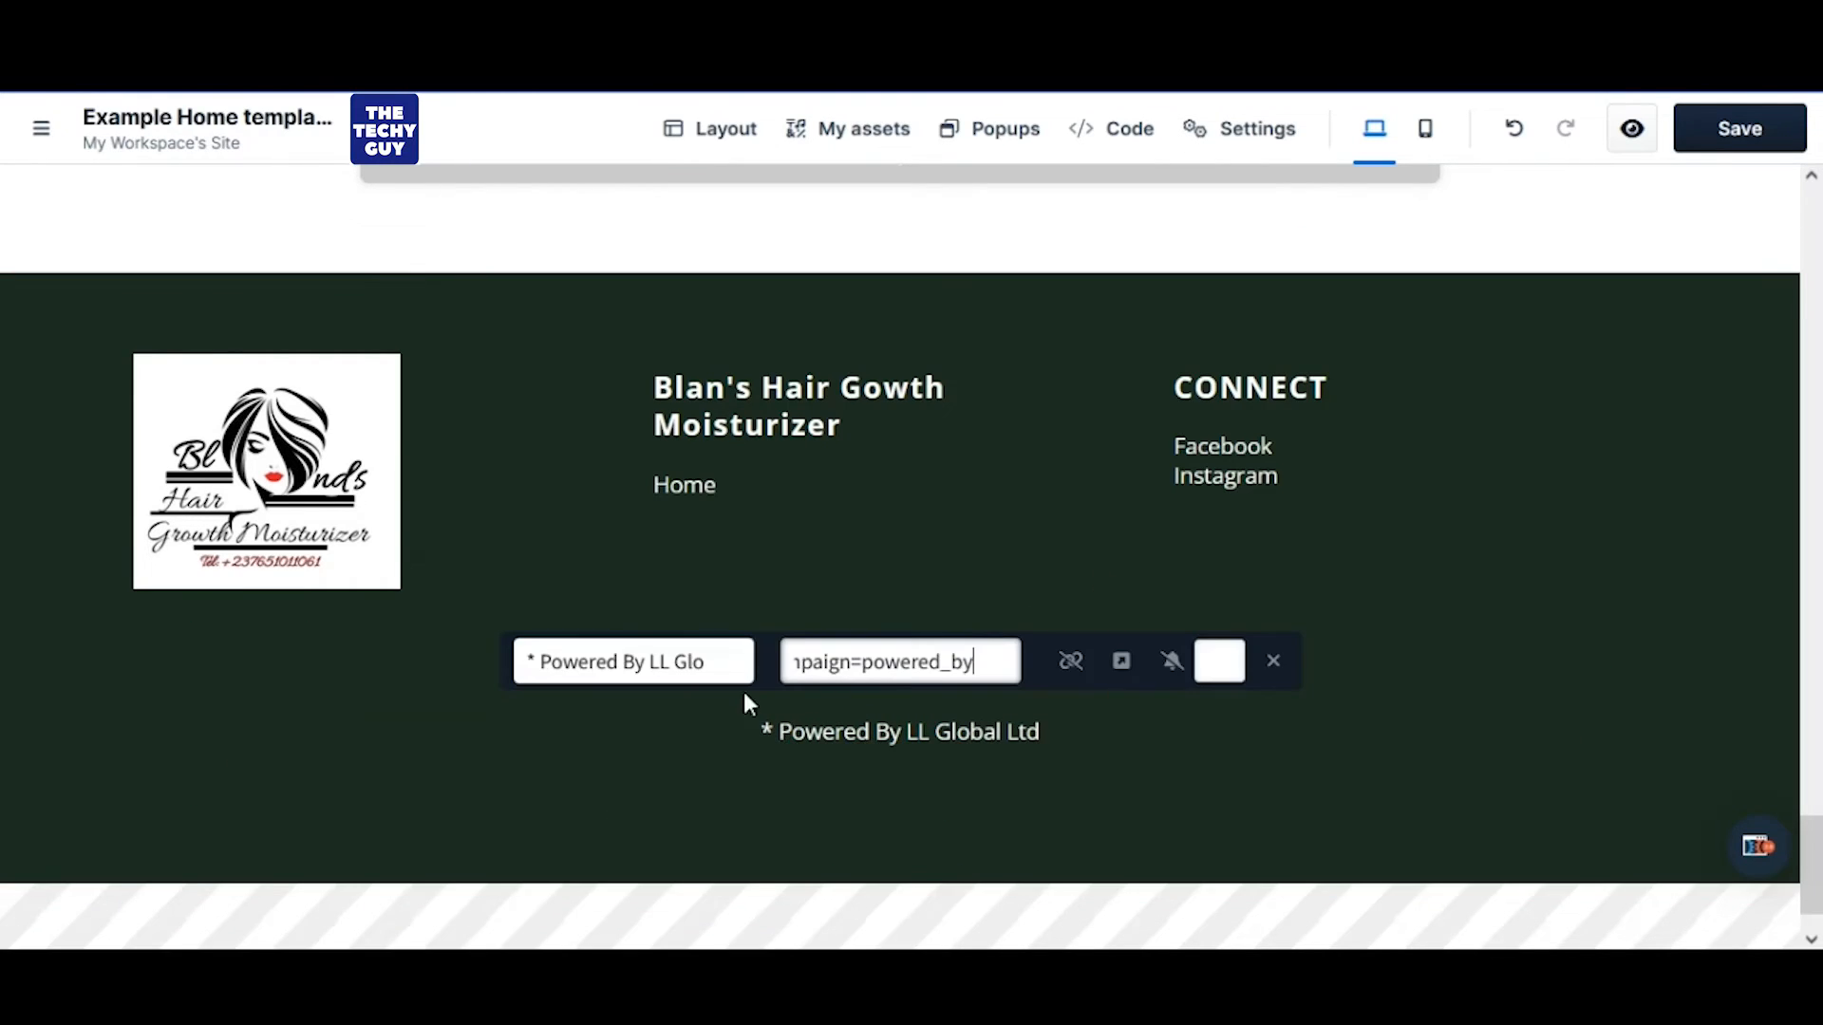
left_click(542, 661)
key("BackSpace")
key("BackSpace")
left_click(1418, 560)
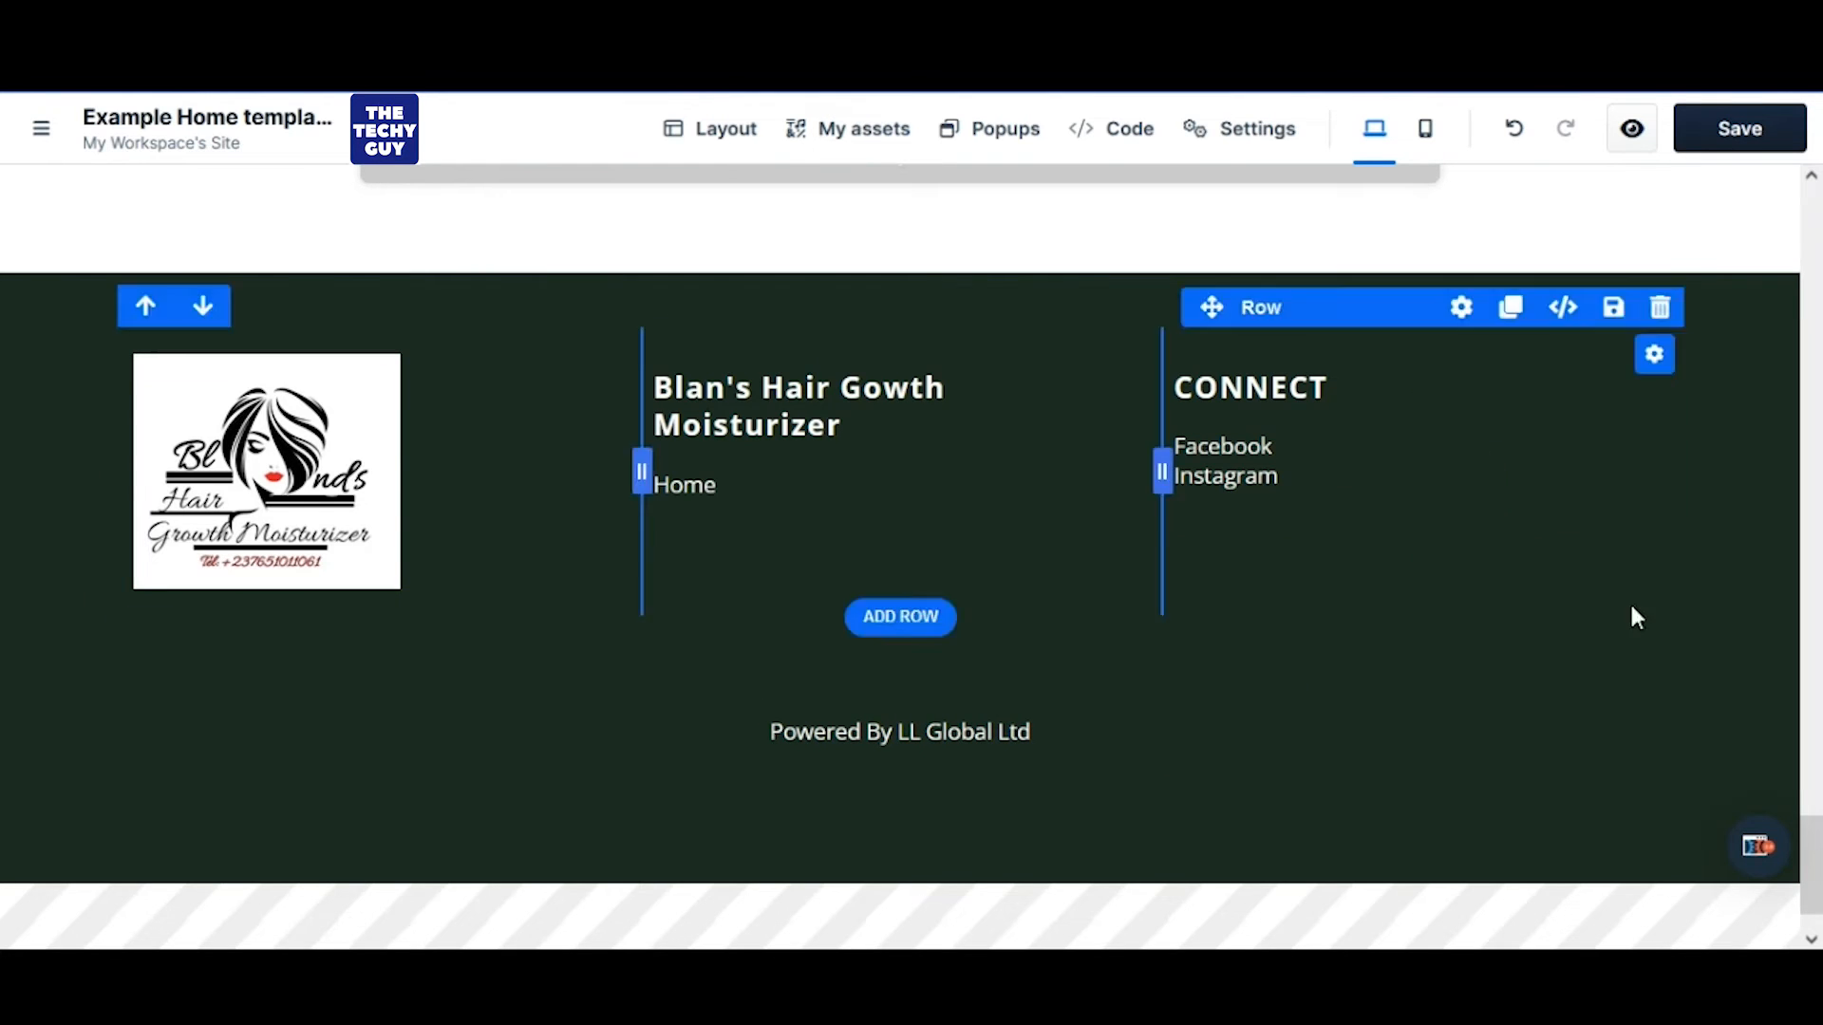
Set the footer section's background to a custom solid vivid blue
left_click(1580, 253)
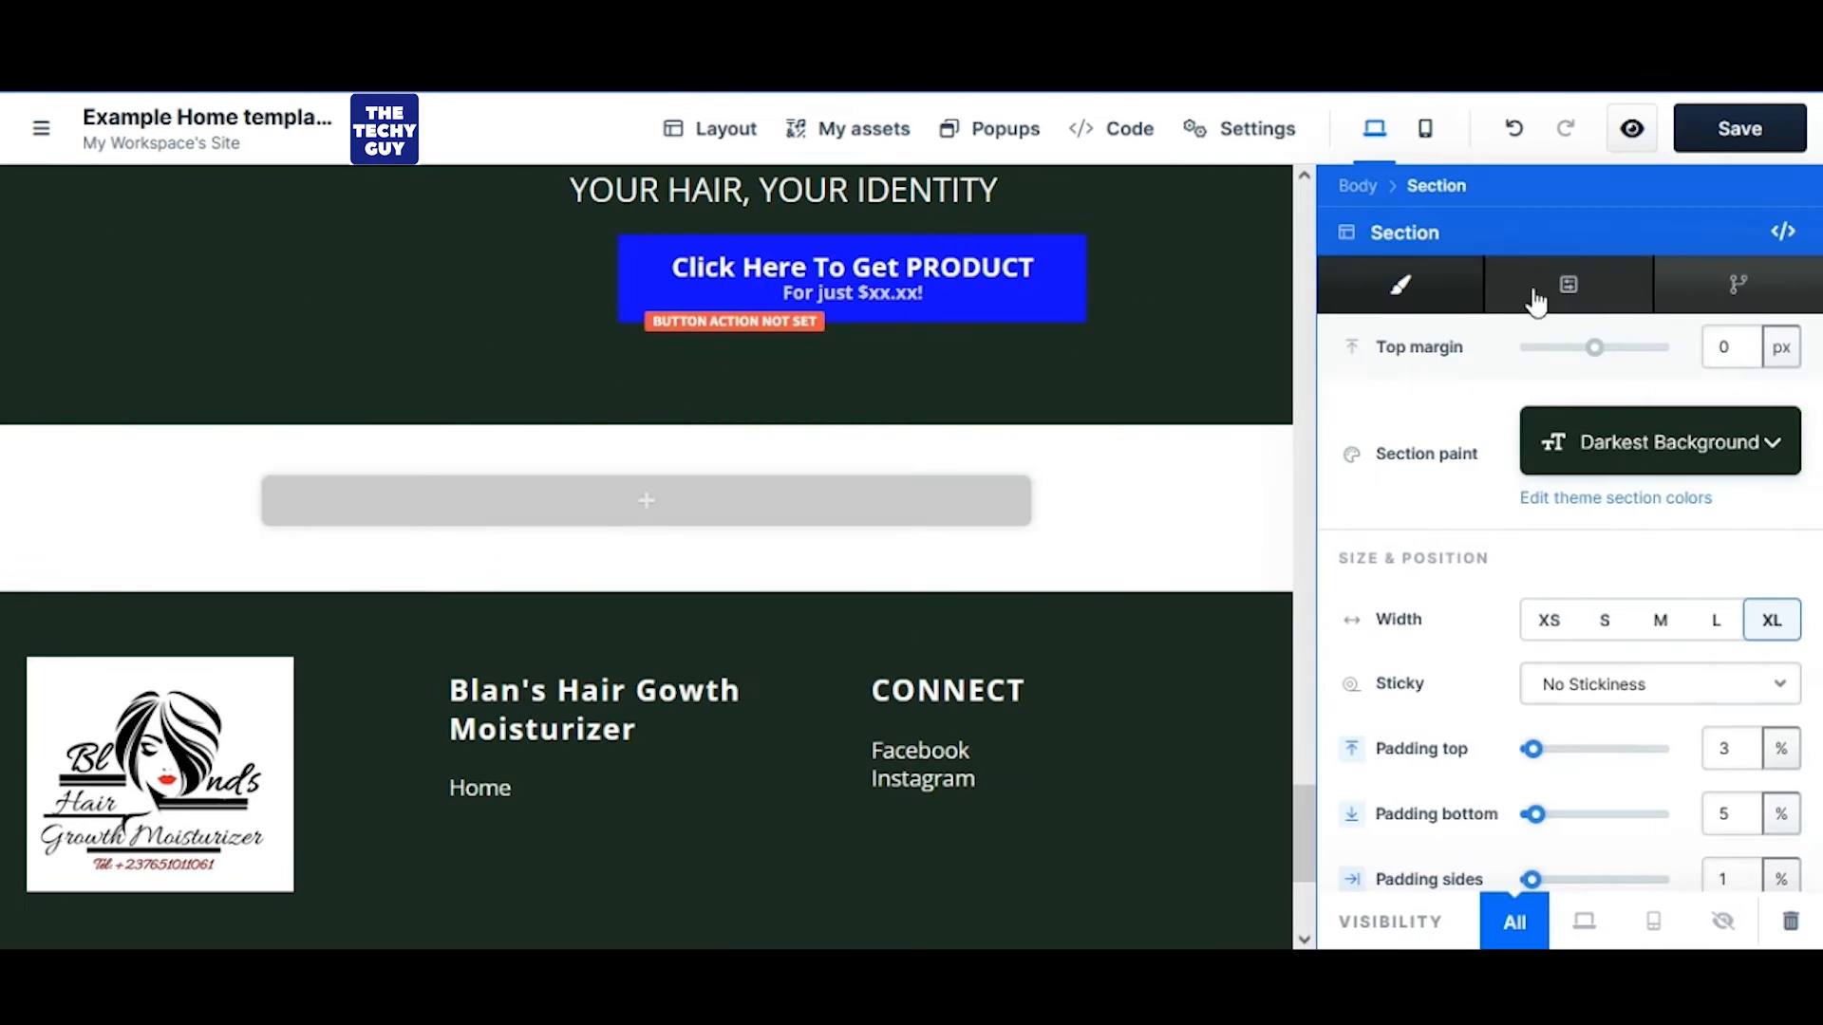
scroll(1625, 648, "down", 6)
scroll(1547, 707, "up", 1)
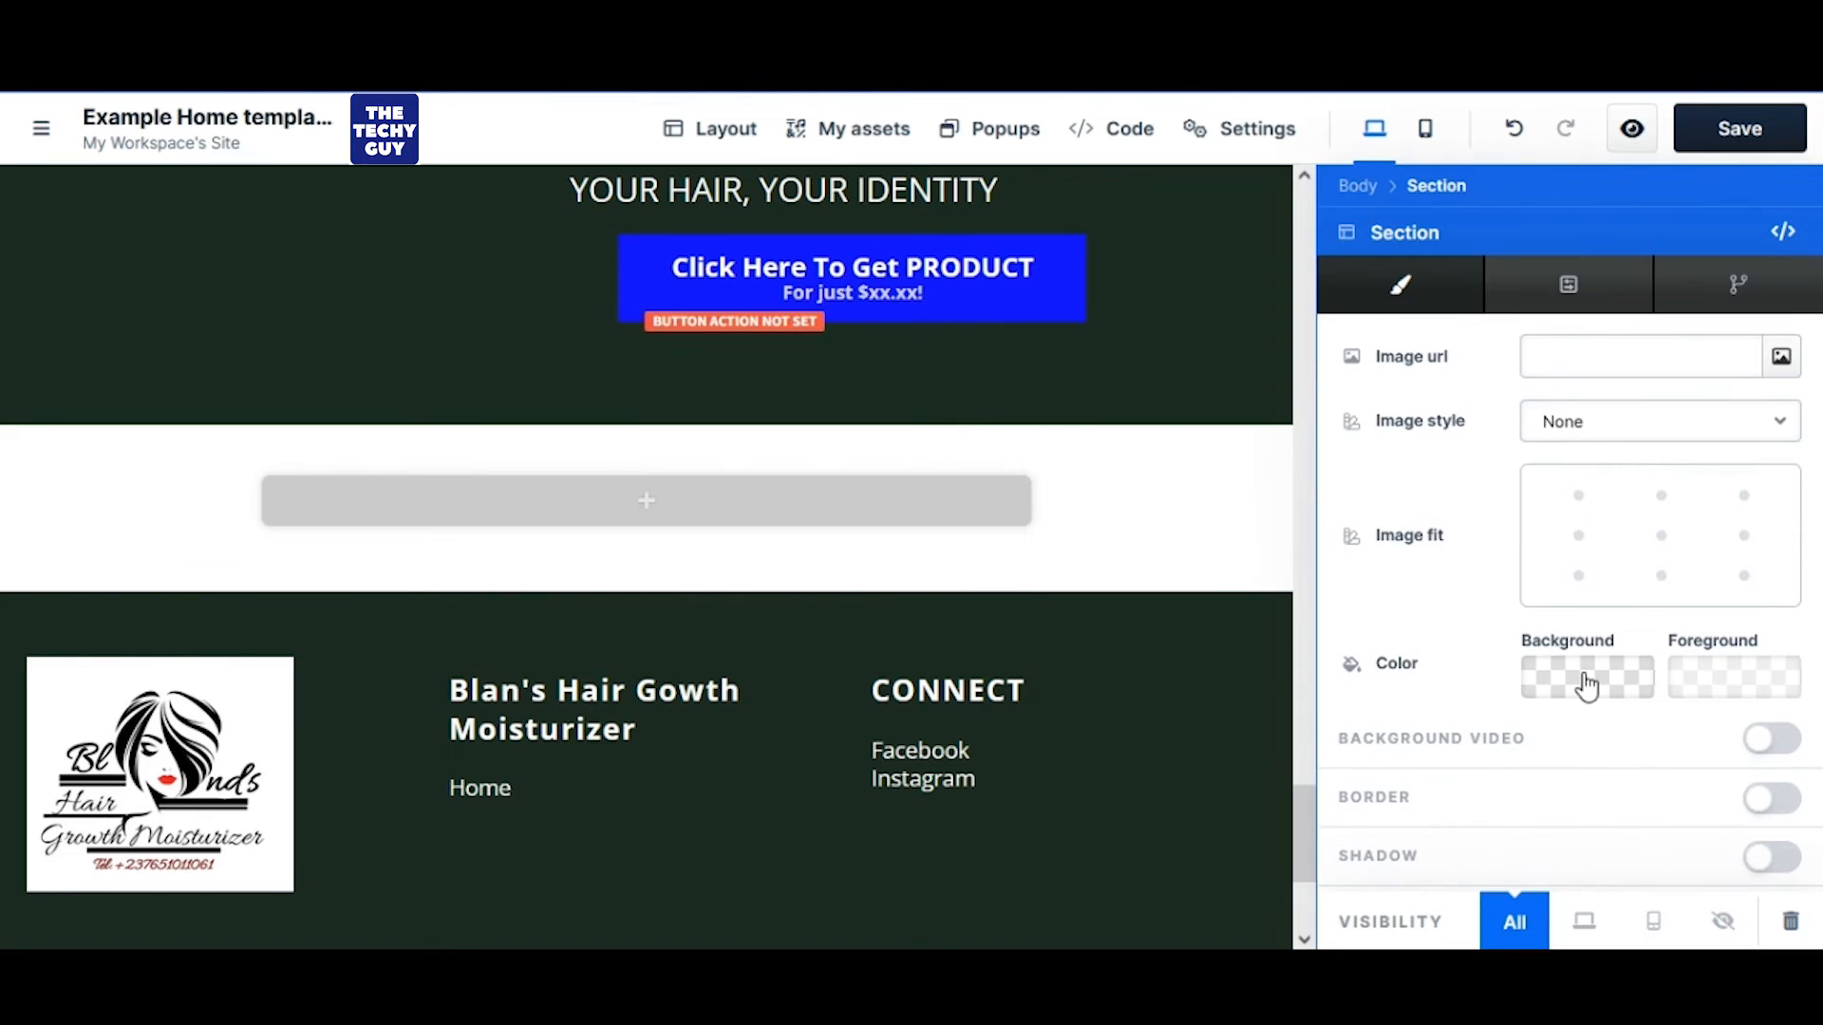
left_click(1587, 679)
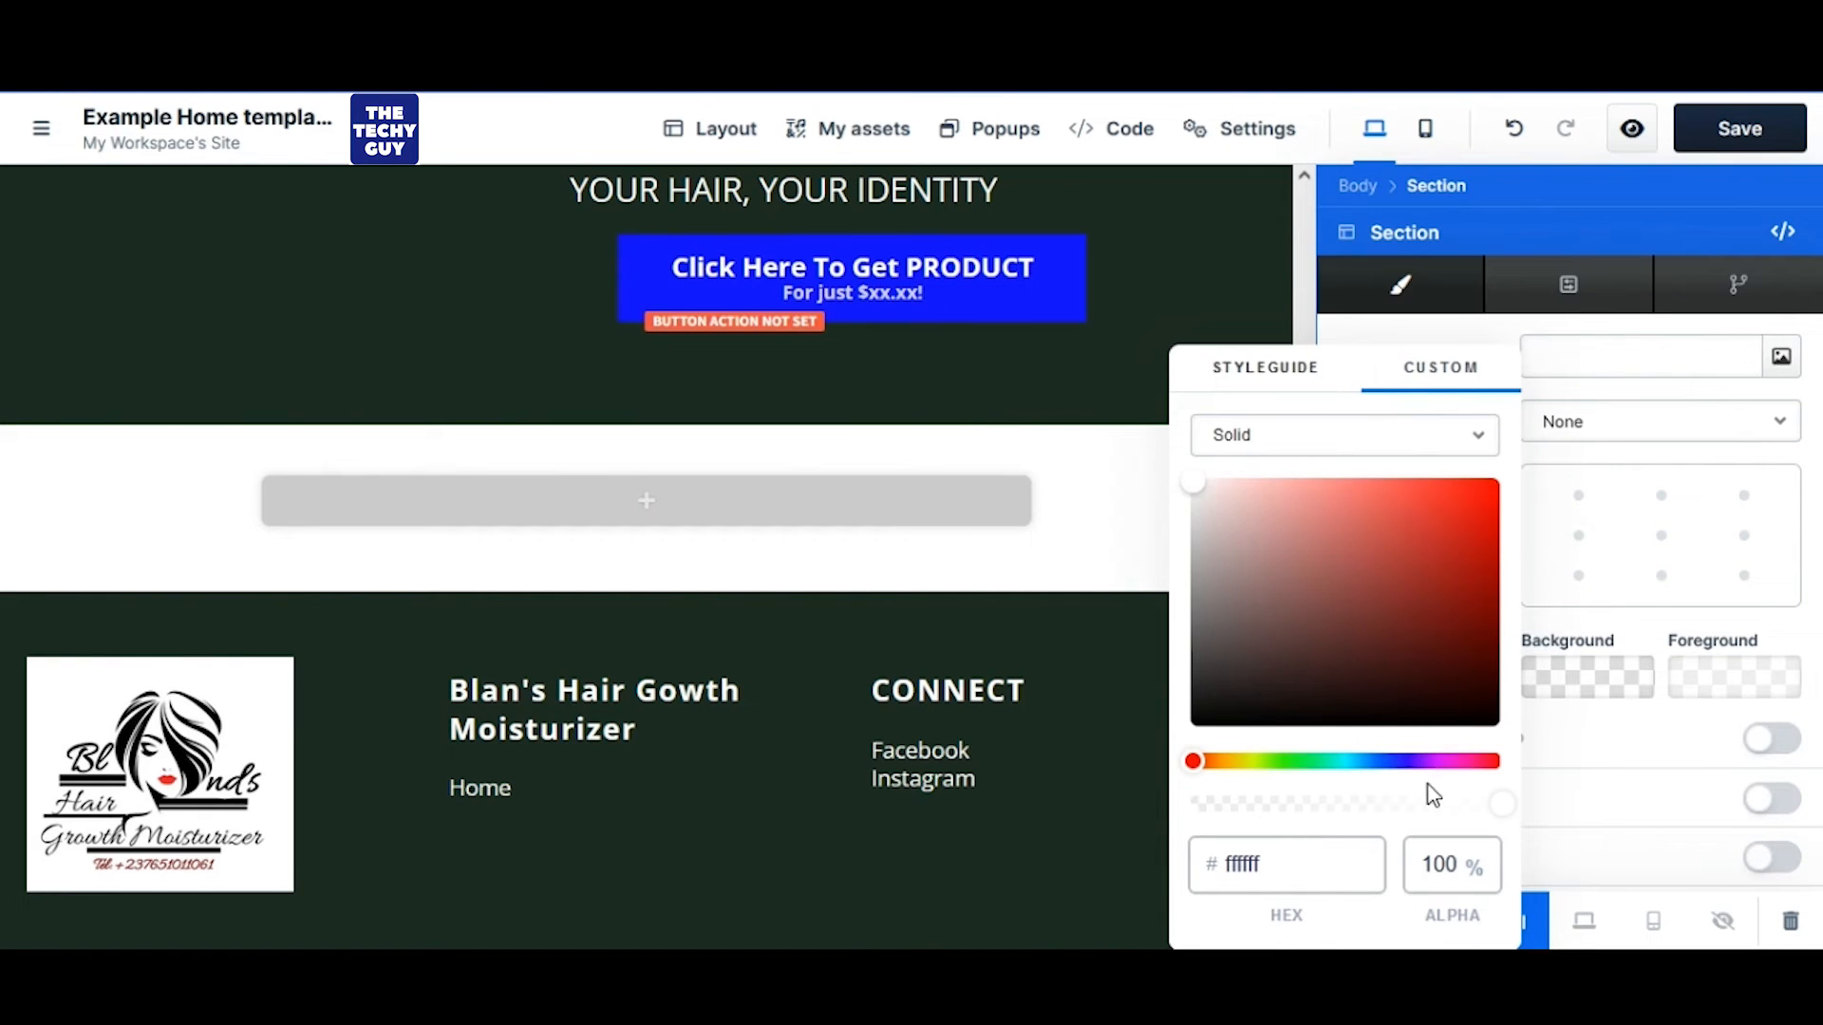
left_click(1397, 762)
left_click_drag(1201, 484, 1502, 481)
left_click(1104, 453)
Give the dark "BHGM EFFECTS" section the same vivid blue custom background as the footer
scroll(1571, 301, "up", 6)
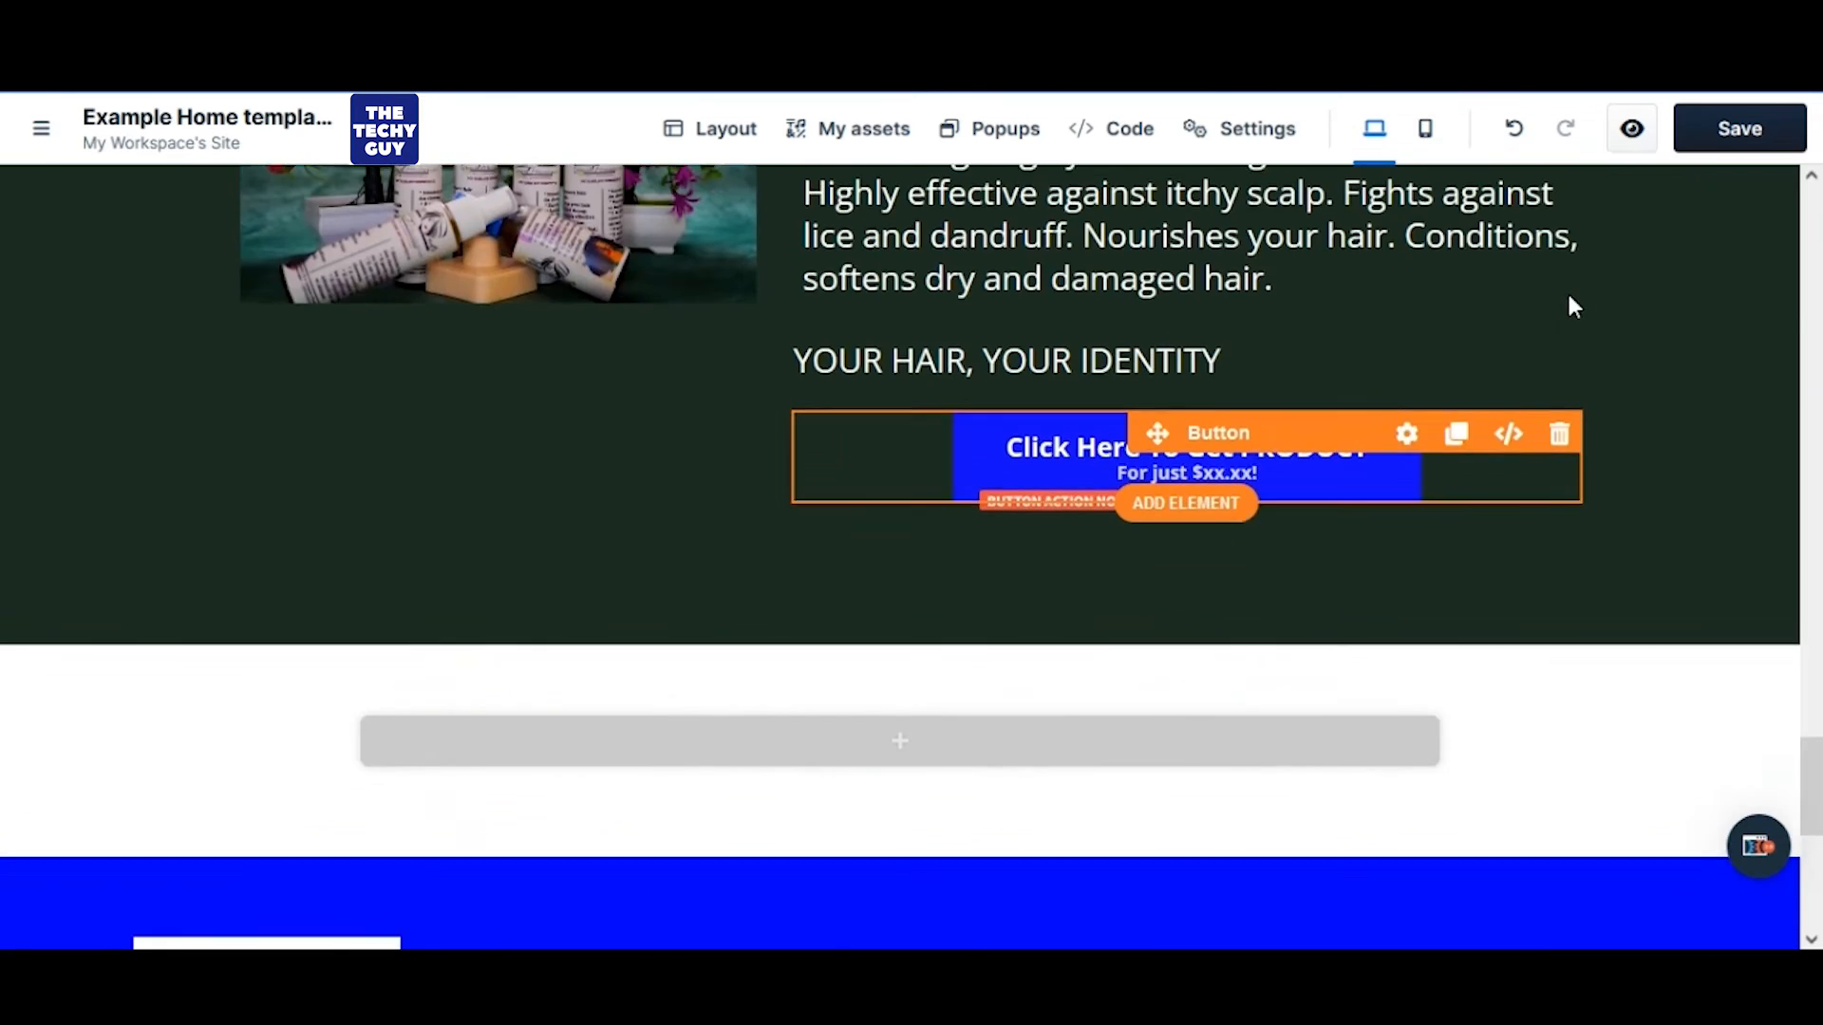
scroll(1625, 608, "down", 10)
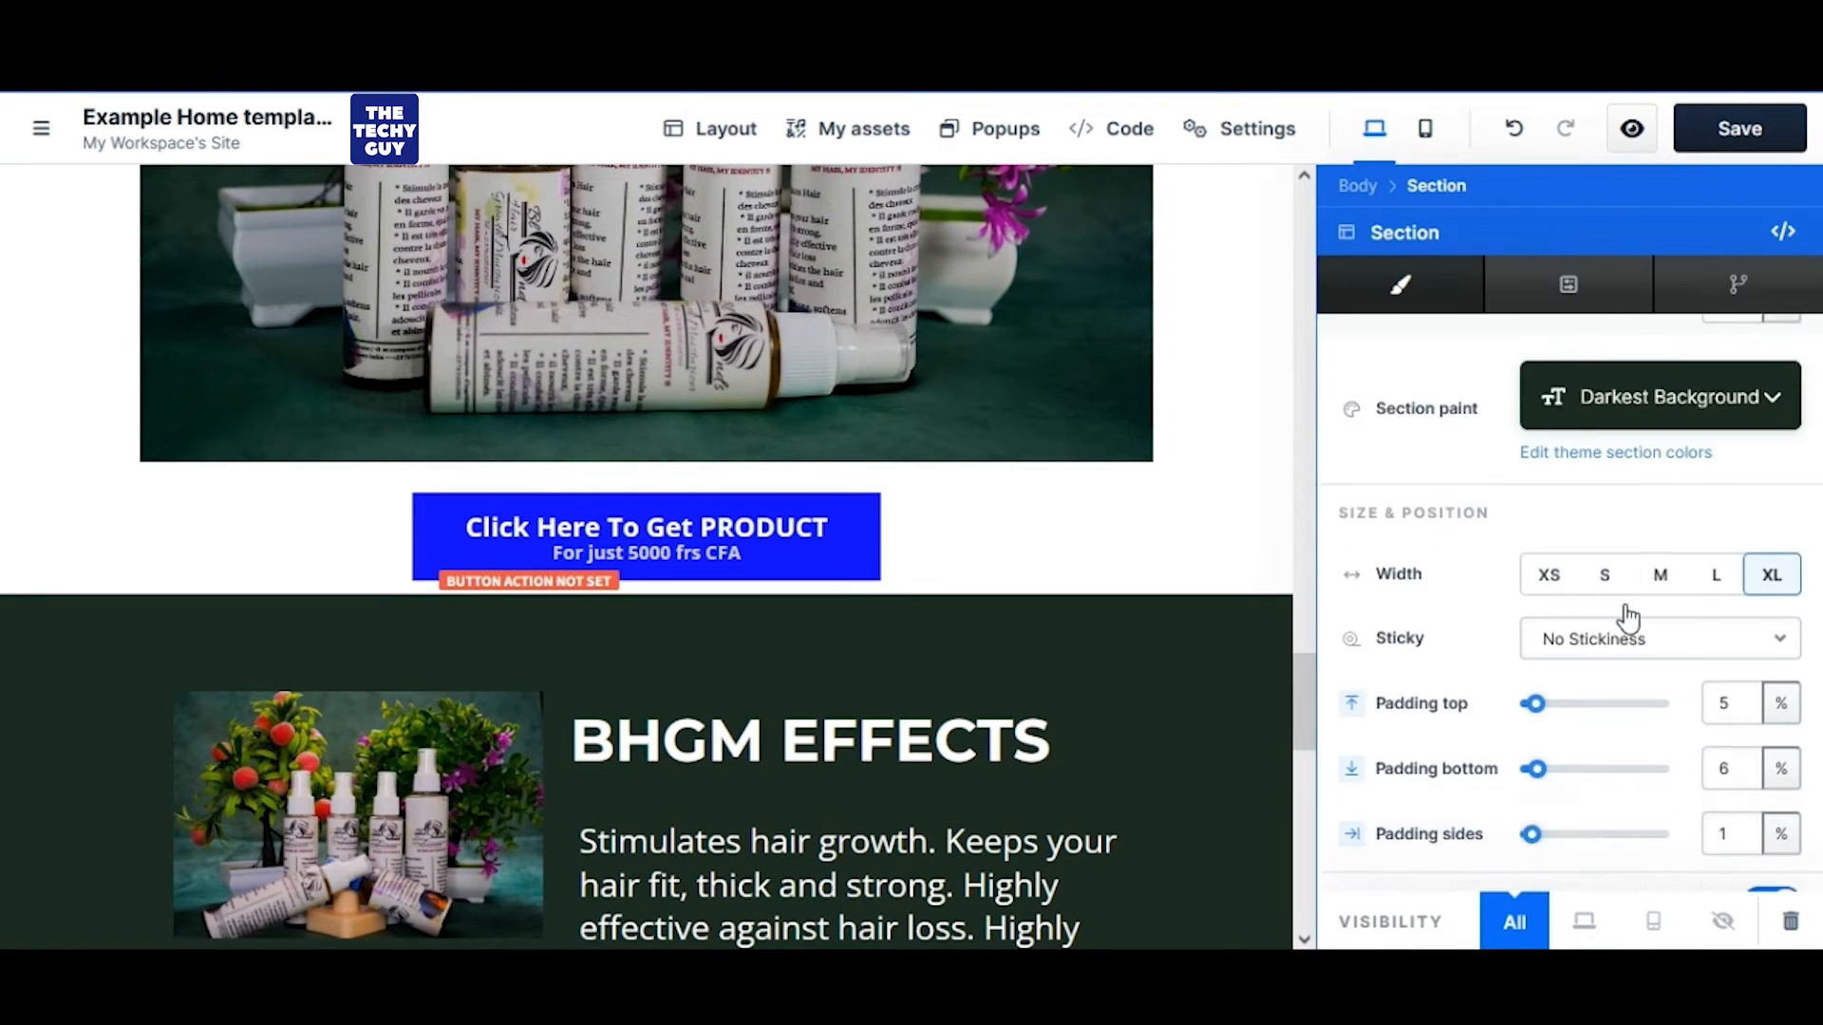
left_click(1625, 618)
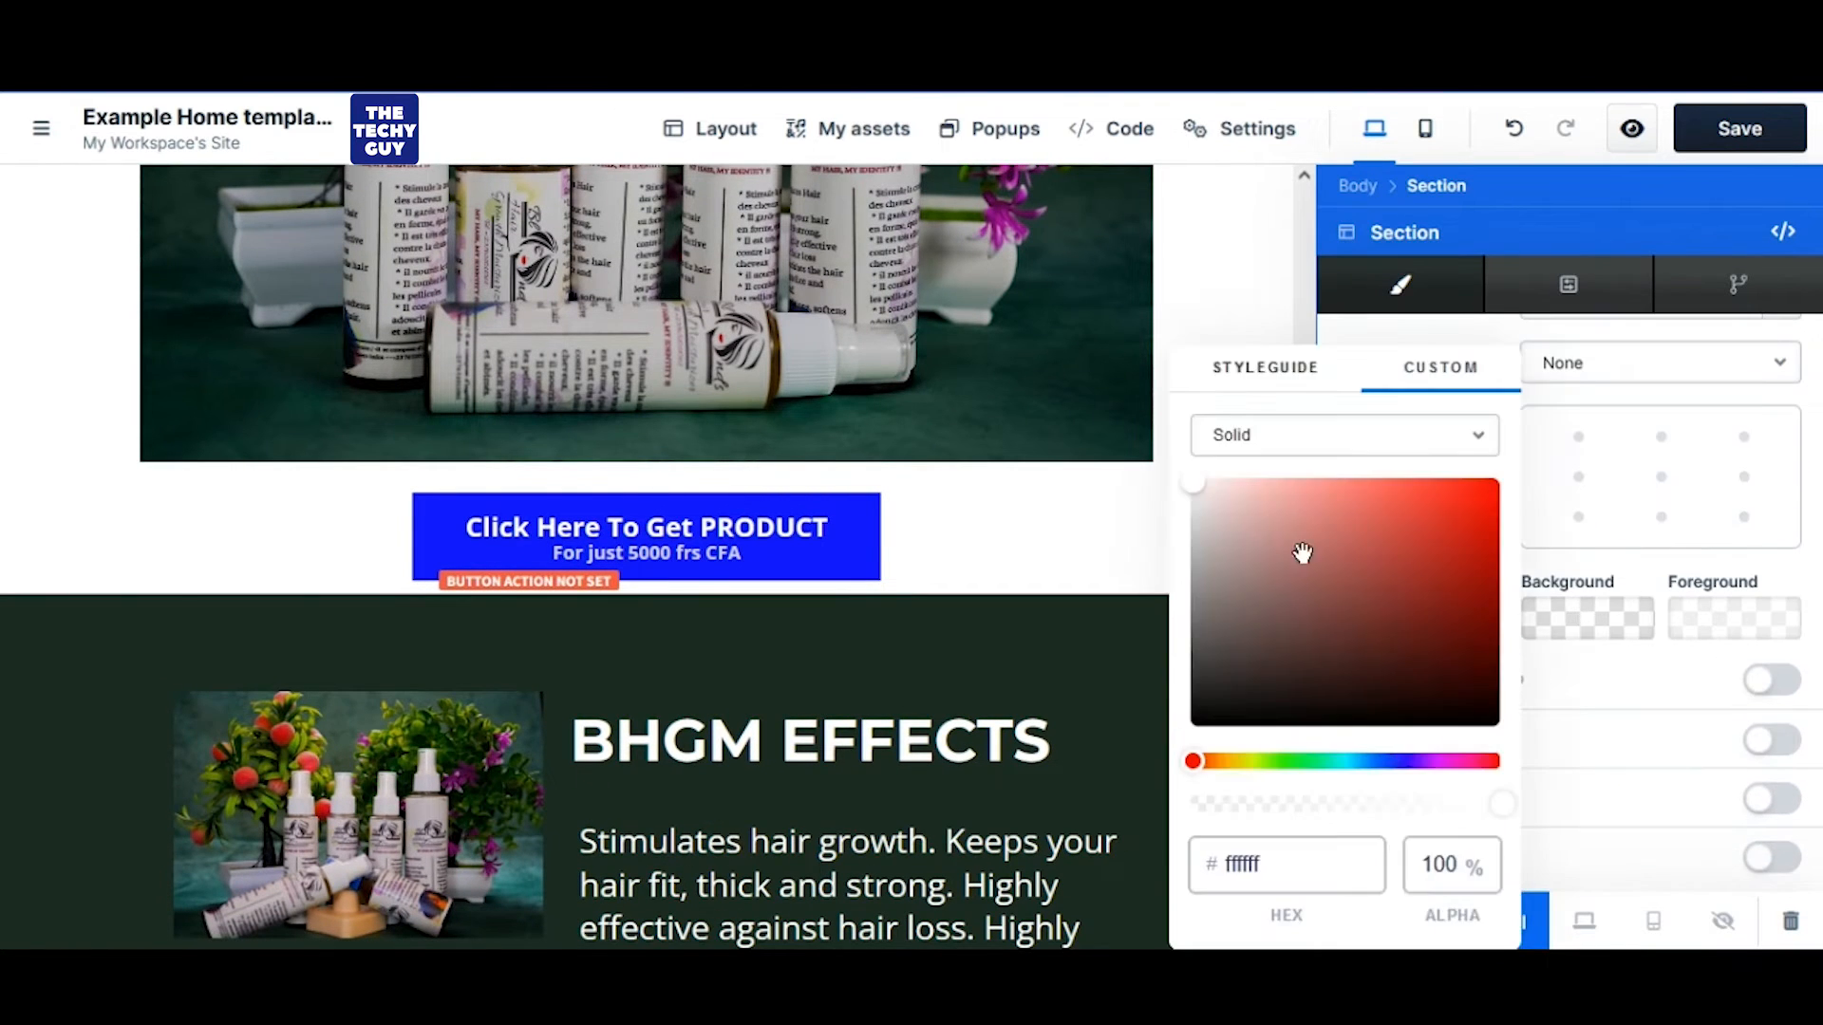
left_click_drag(1213, 503, 1488, 489)
left_click(1395, 761)
left_click(1082, 510)
Recolour the "WE HELP (WOMEN) IMPROVE" subheadline text to blue 3642ff and copy its hex code
scroll(1282, 577, "down", 3)
scroll(1281, 577, "up", 12)
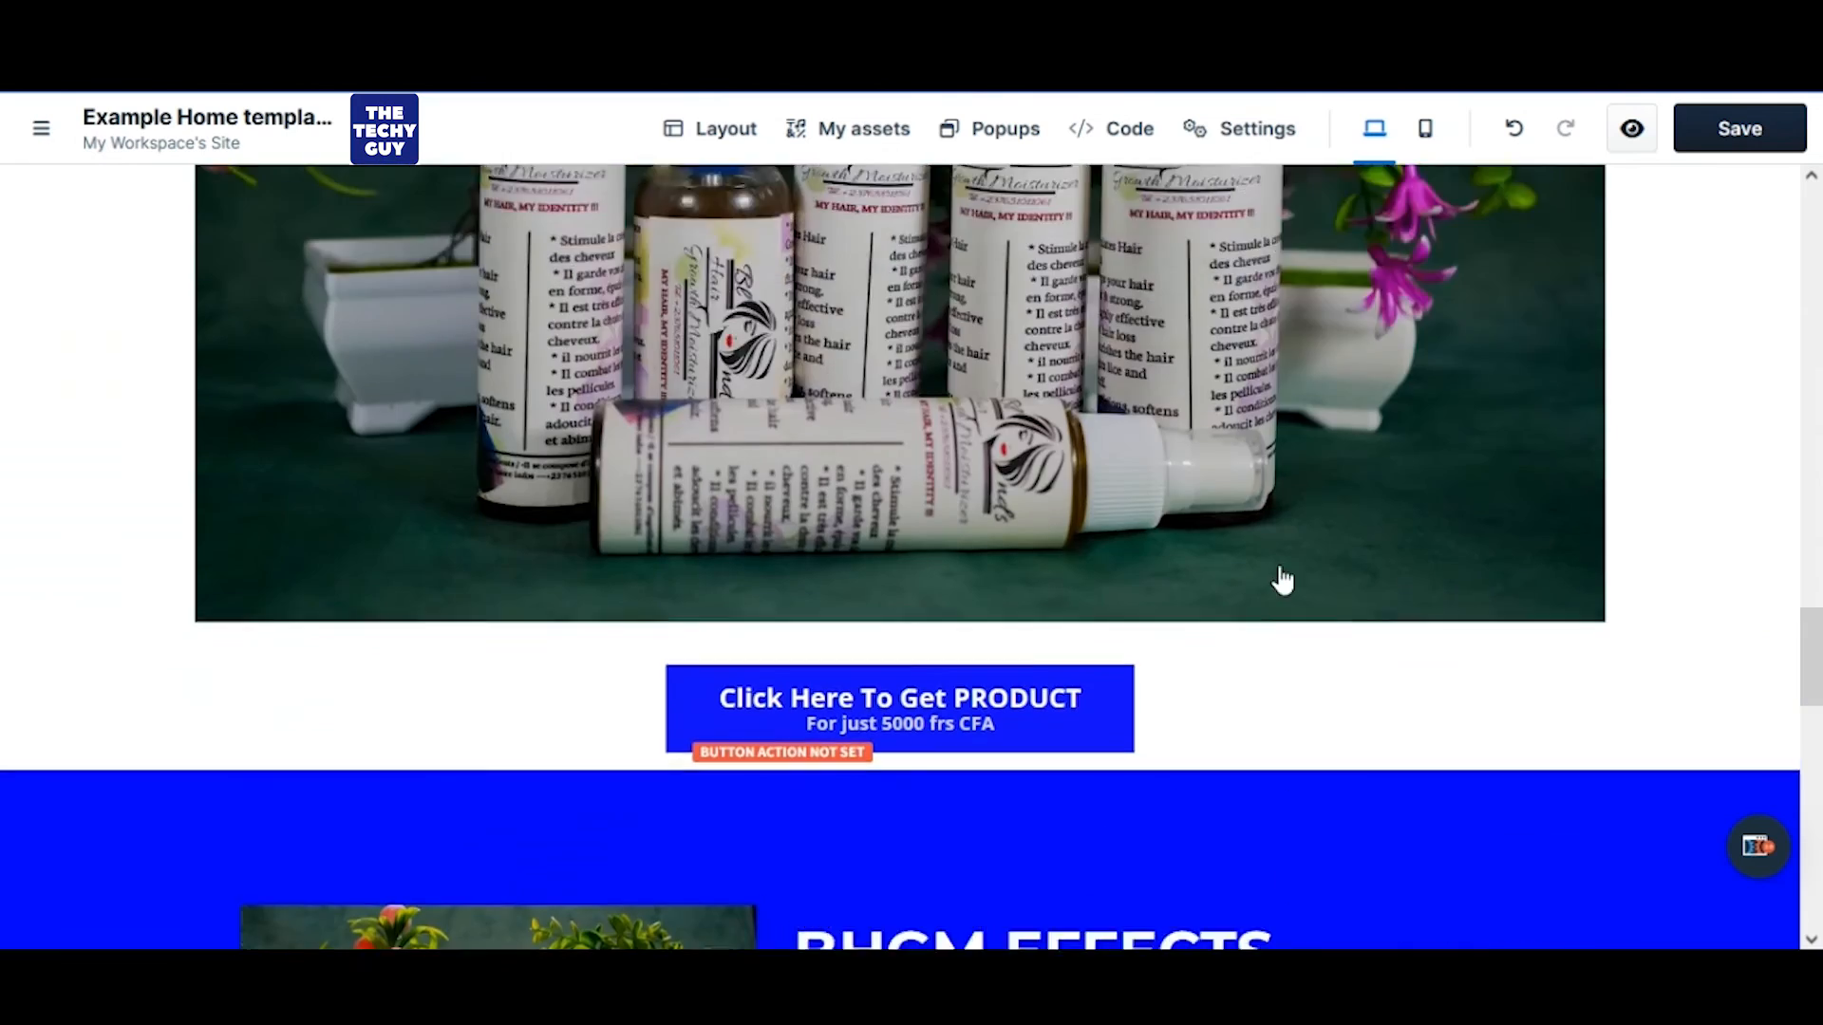
scroll(1281, 577, "up", 10)
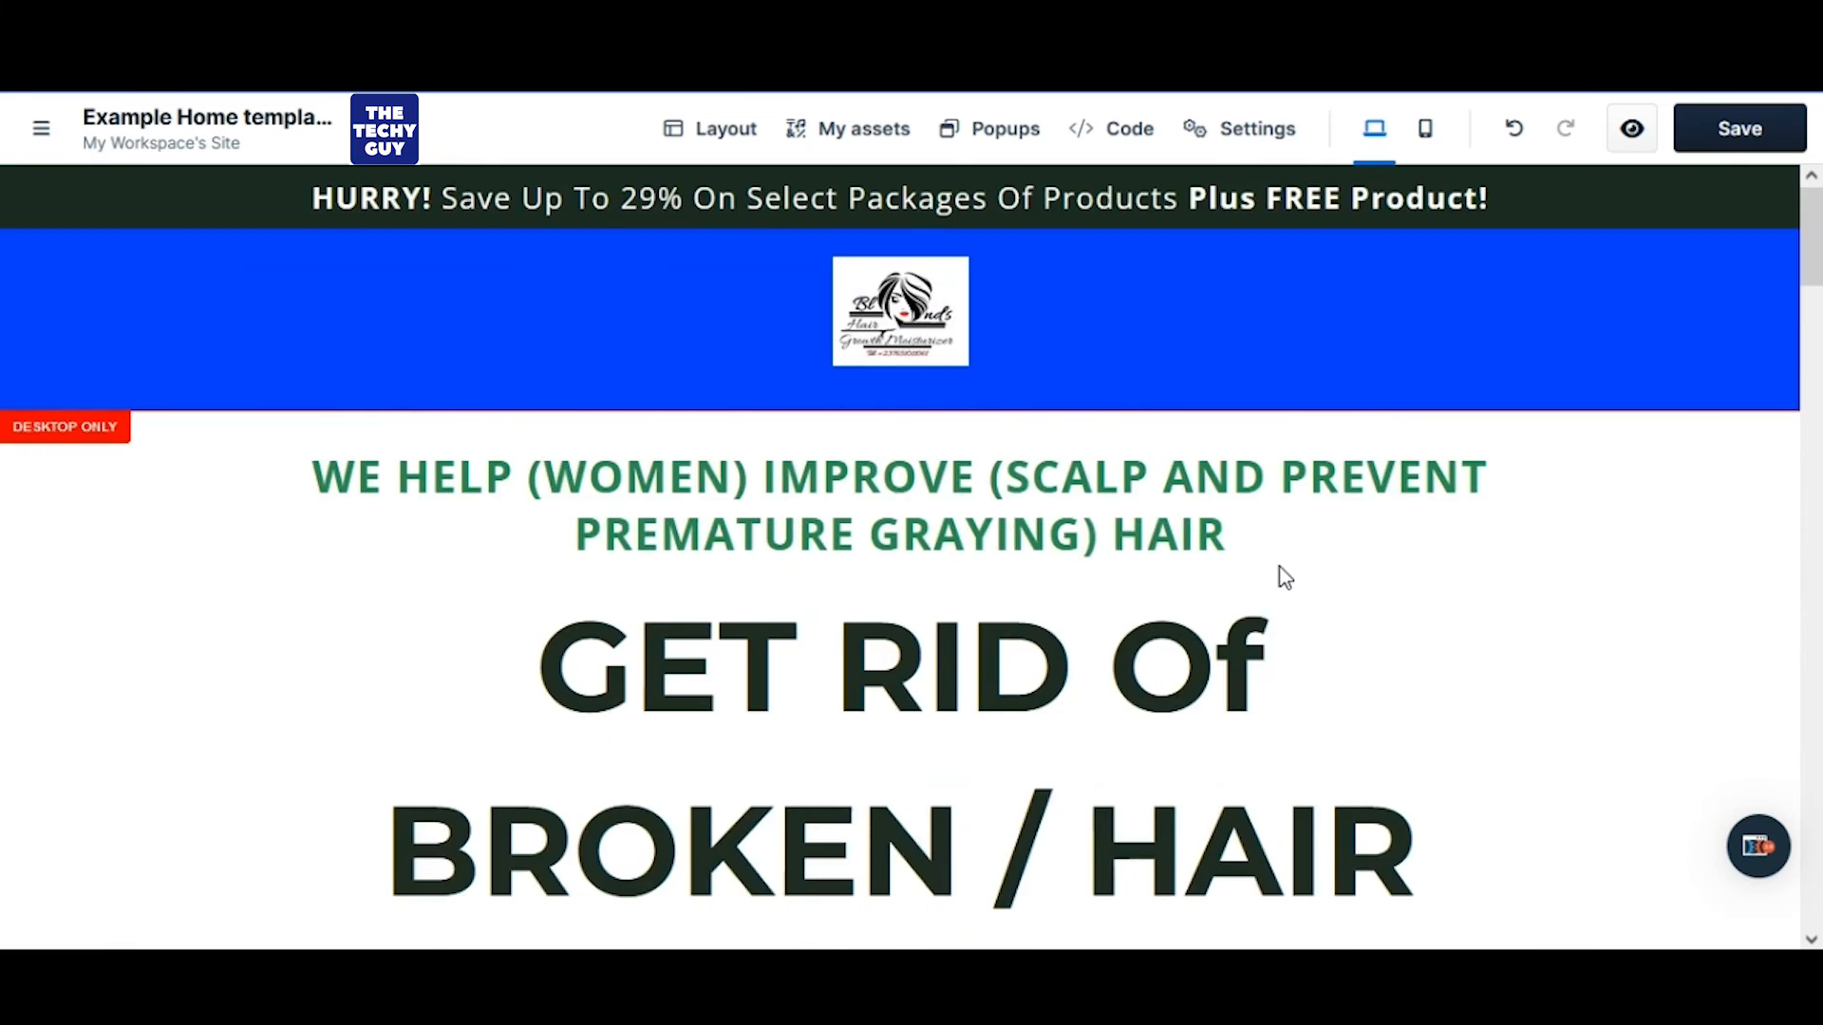
scroll(1278, 582, "down", 1)
left_click(1393, 385)
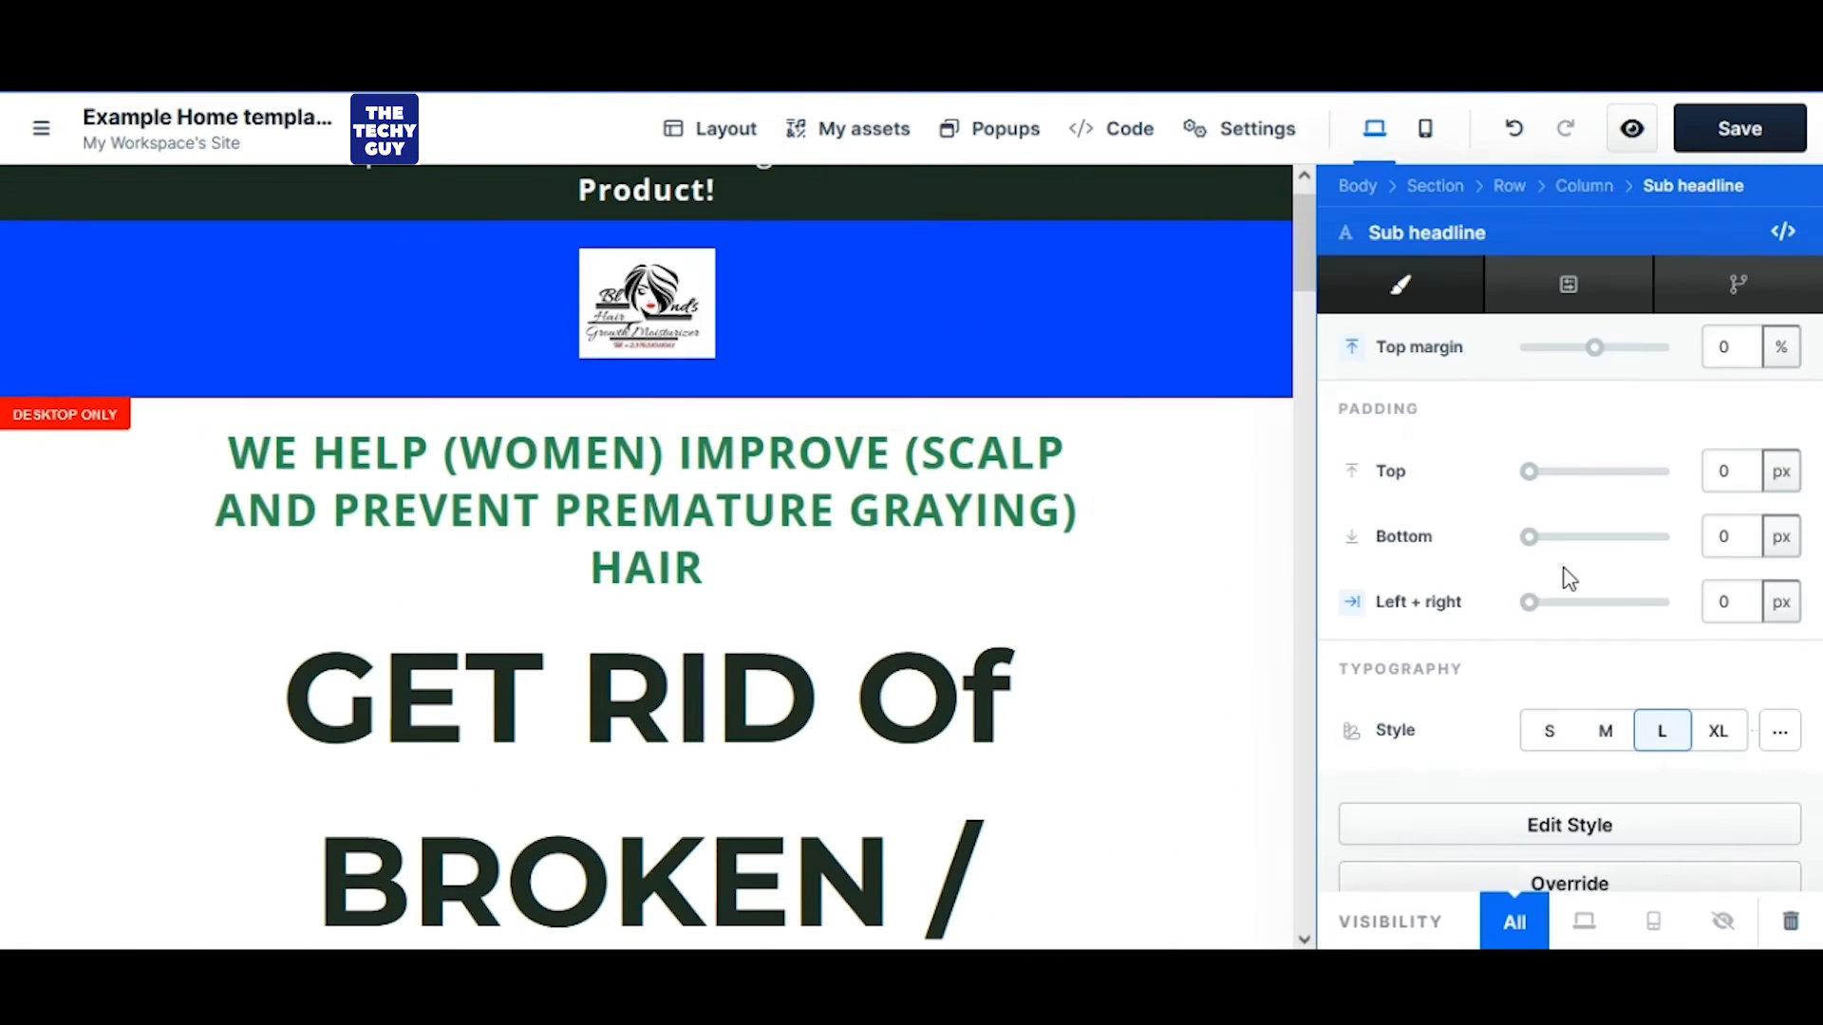
scroll(1557, 570, "down", 4)
left_click(1562, 491)
left_click(1392, 762)
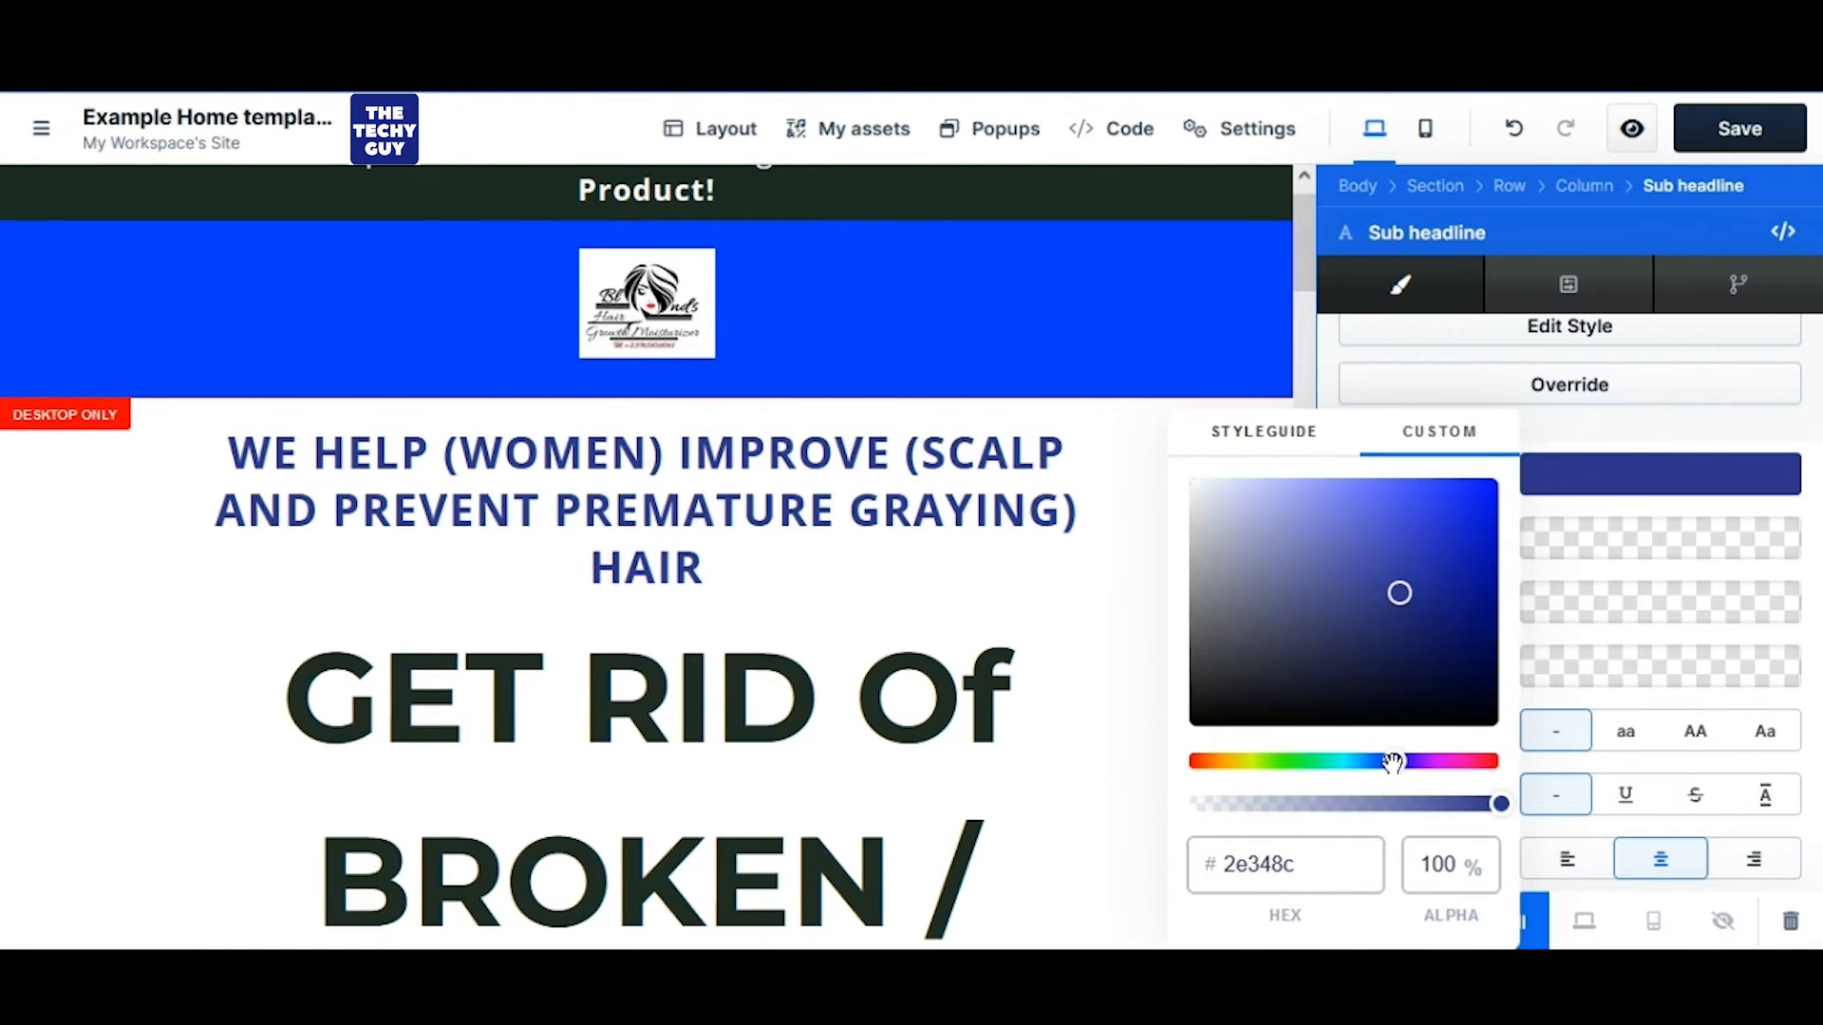
left_click_drag(1399, 594, 1435, 479)
left_click(1291, 864)
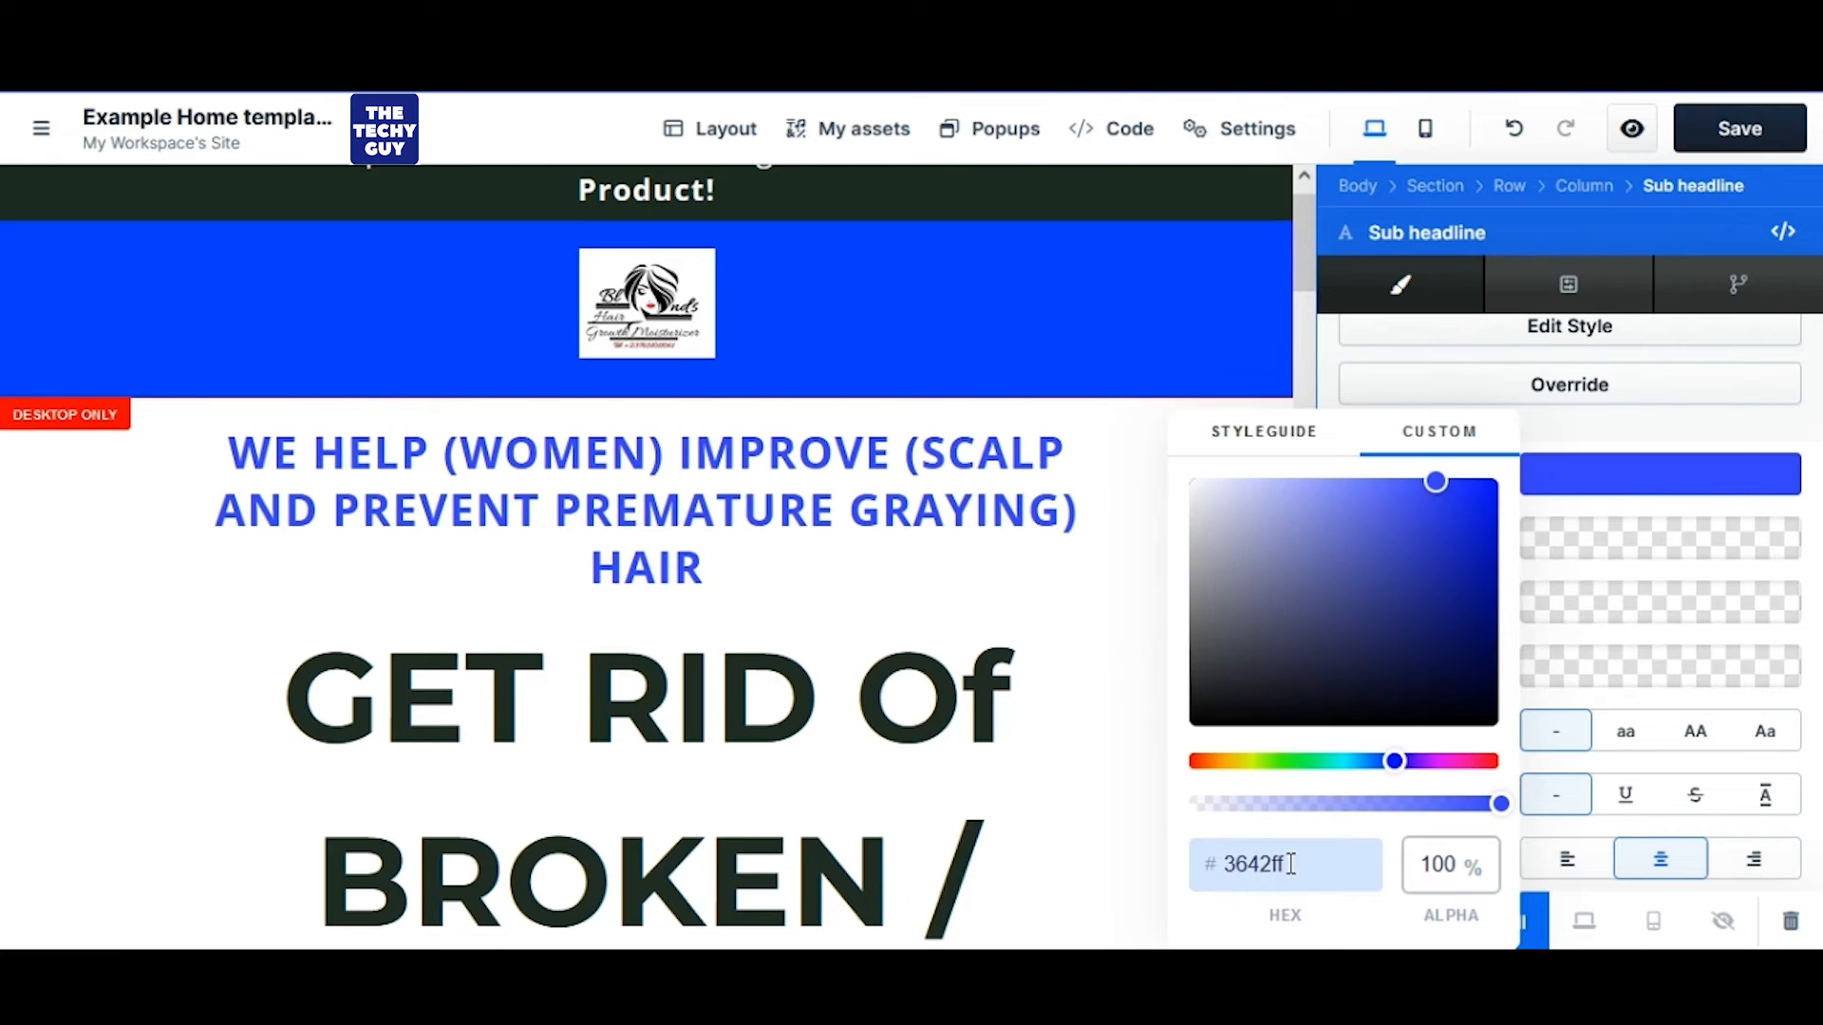
left_click_drag(1292, 864, 1201, 864)
key("ctrl+c")
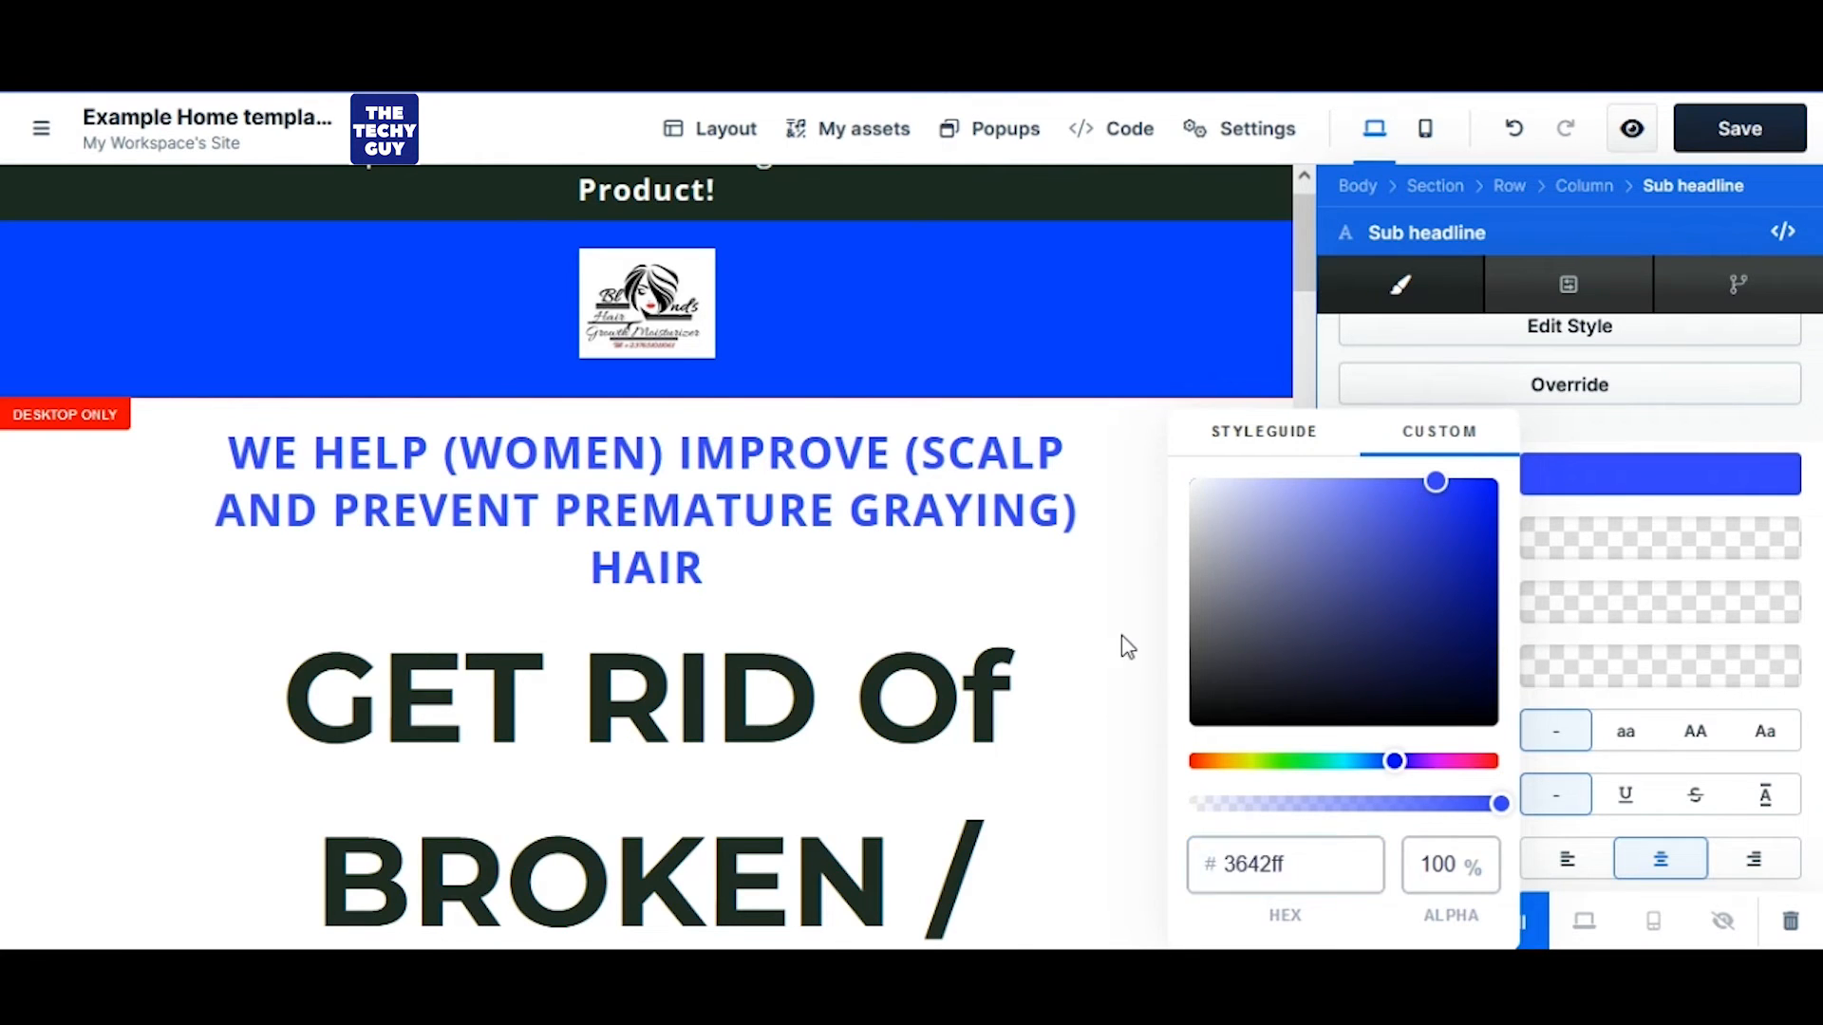
left_click(1123, 643)
Change the text colour of the main "GET RID Of BROKEN / HAIR" headline to a custom dark blue
left_click(1400, 514)
scroll(1438, 588, "down", 3)
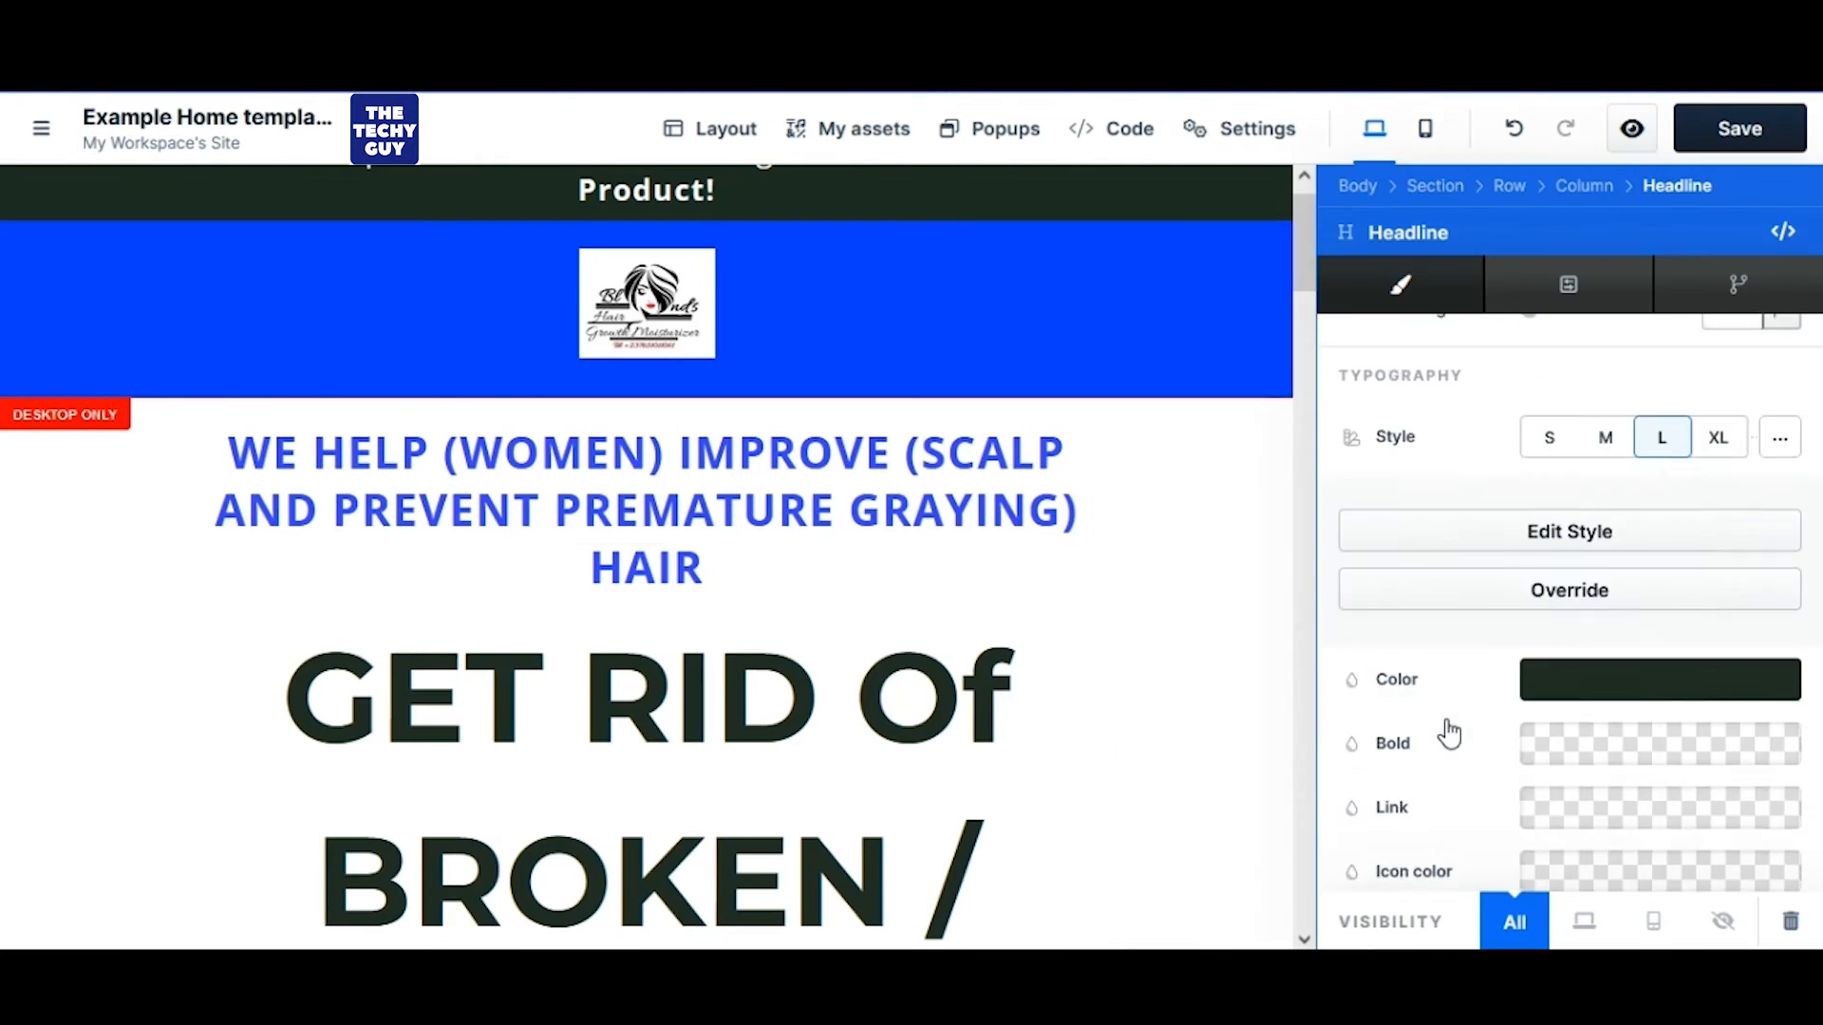
left_click(1563, 693)
left_click_drag(1309, 766, 1396, 771)
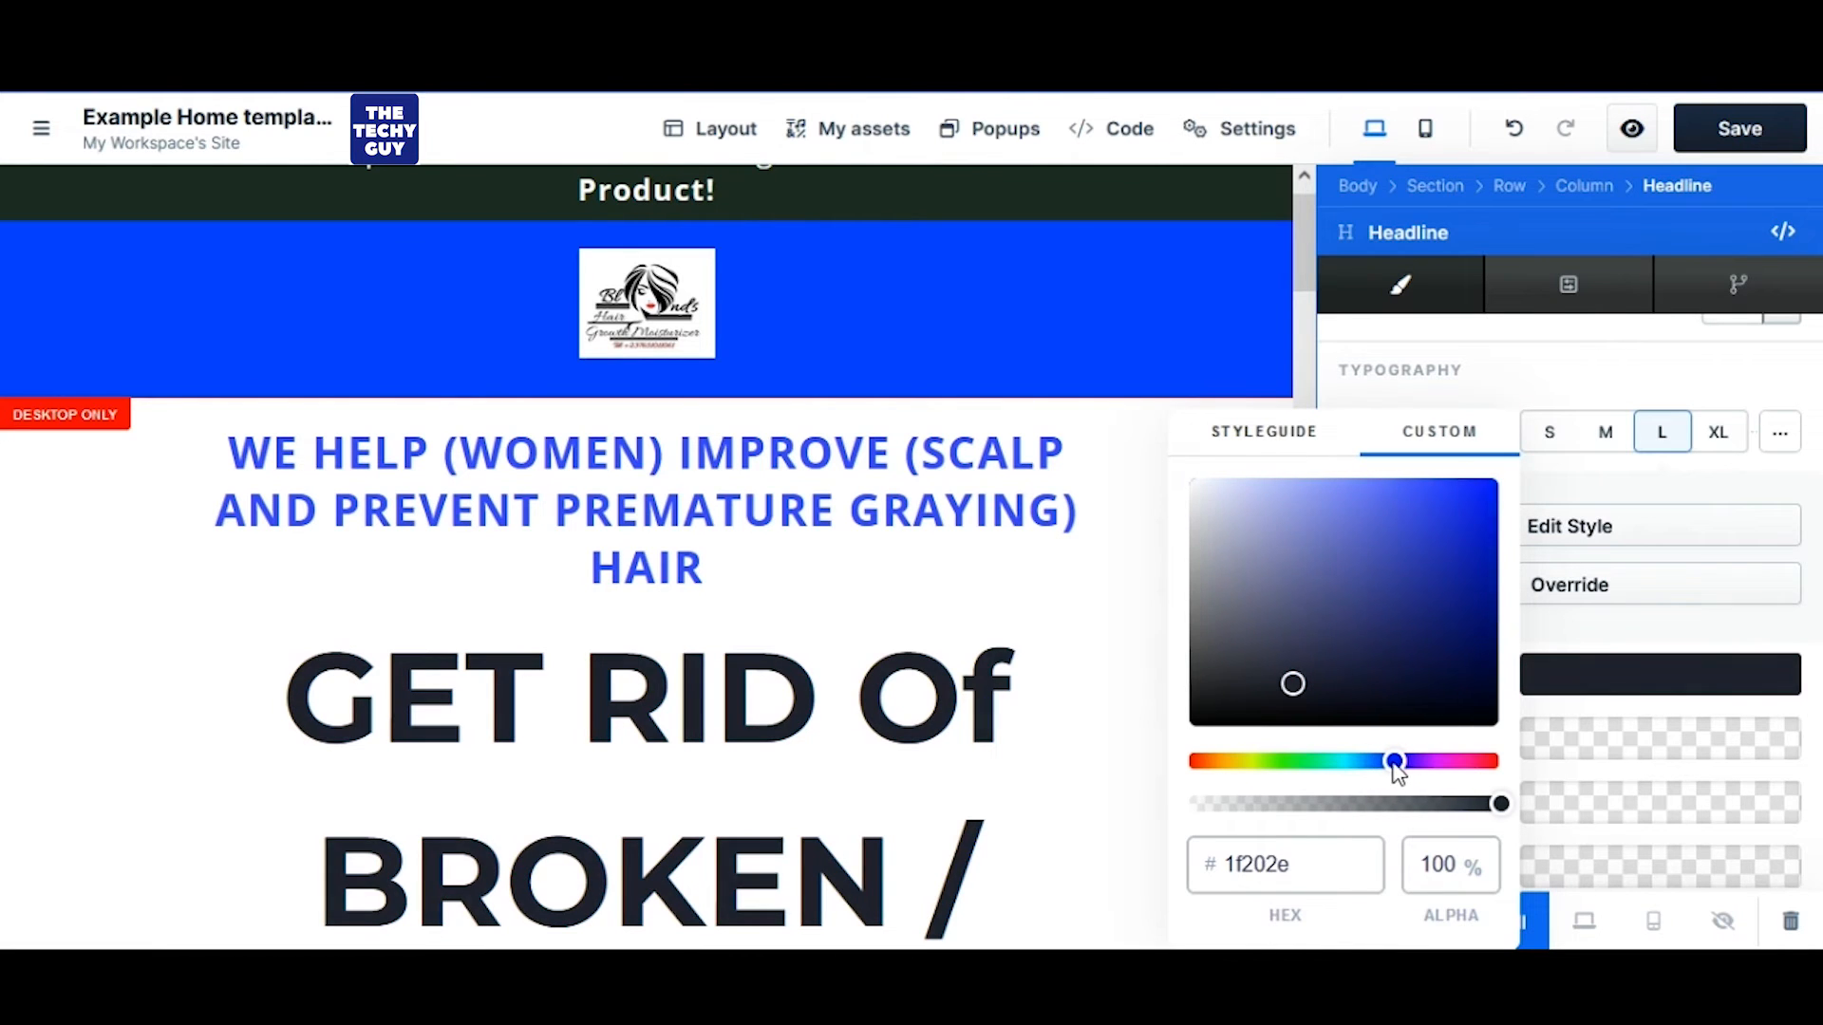
left_click(1425, 658)
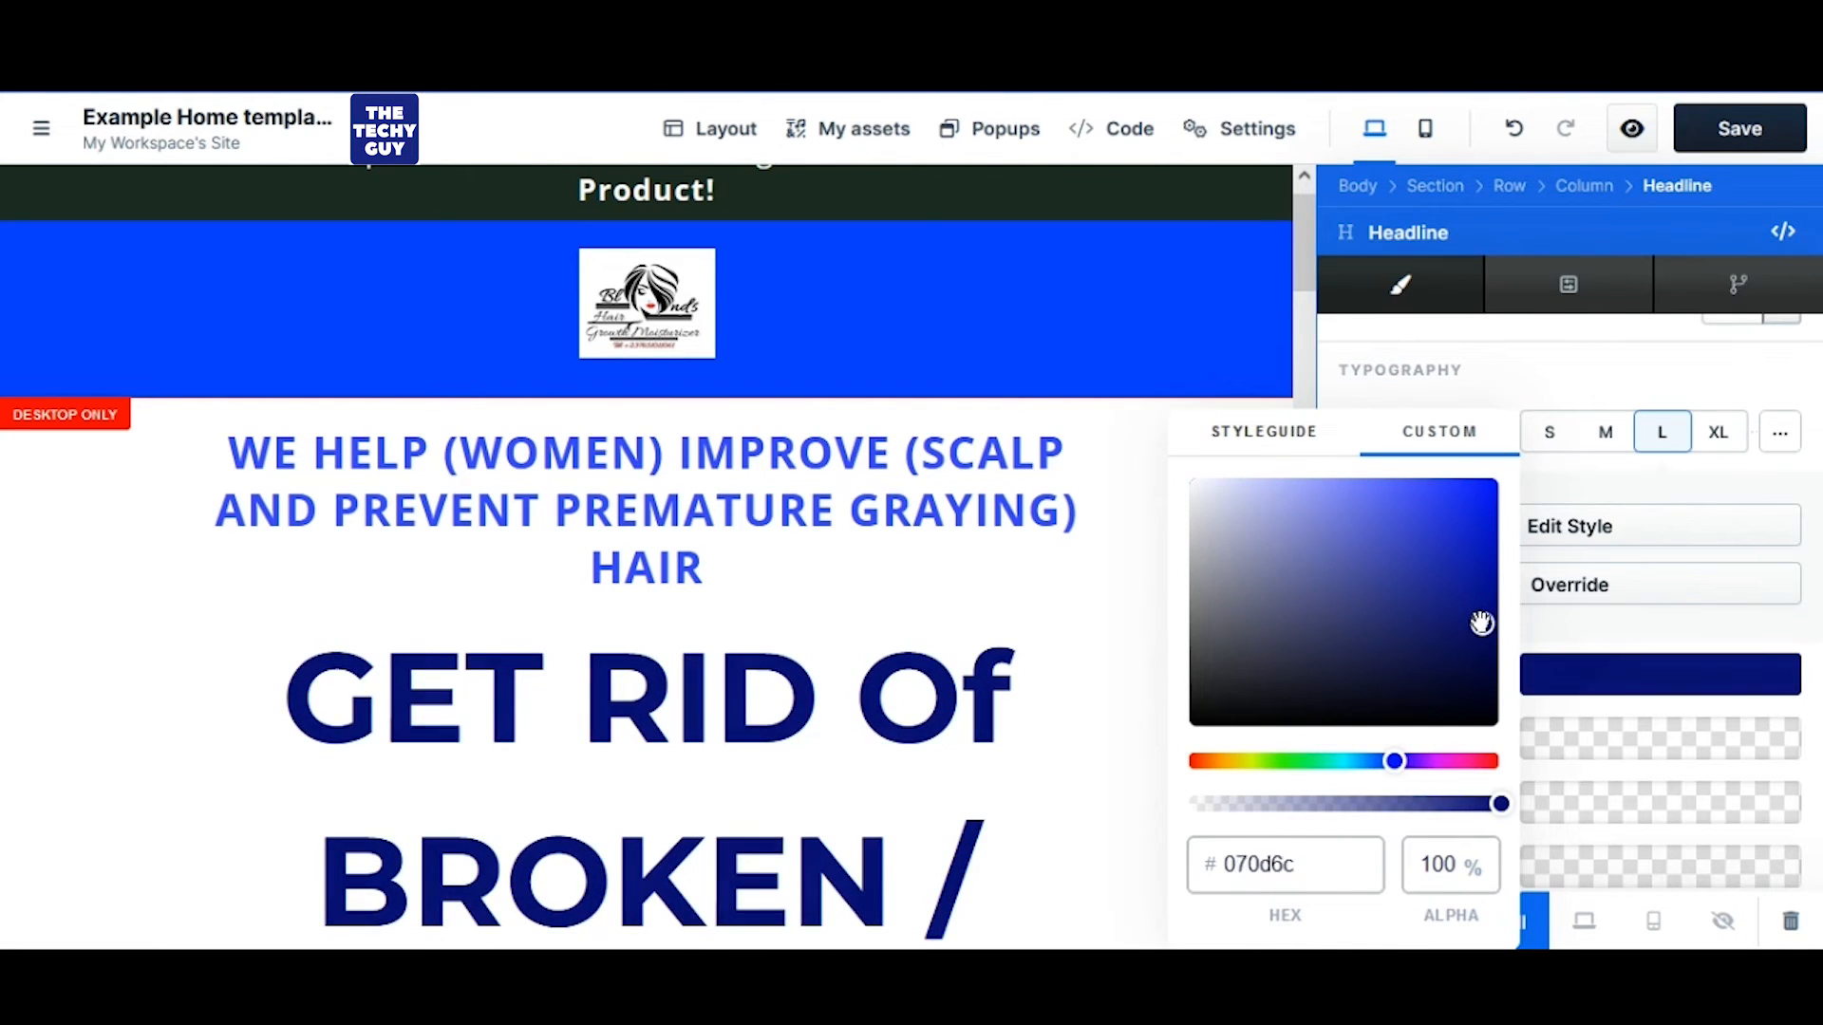
left_click(1067, 578)
Set the text colour of the "100% Satisfaction Guarantee" bullet list to the copied blue 3642ff
scroll(1120, 663, "down", 10)
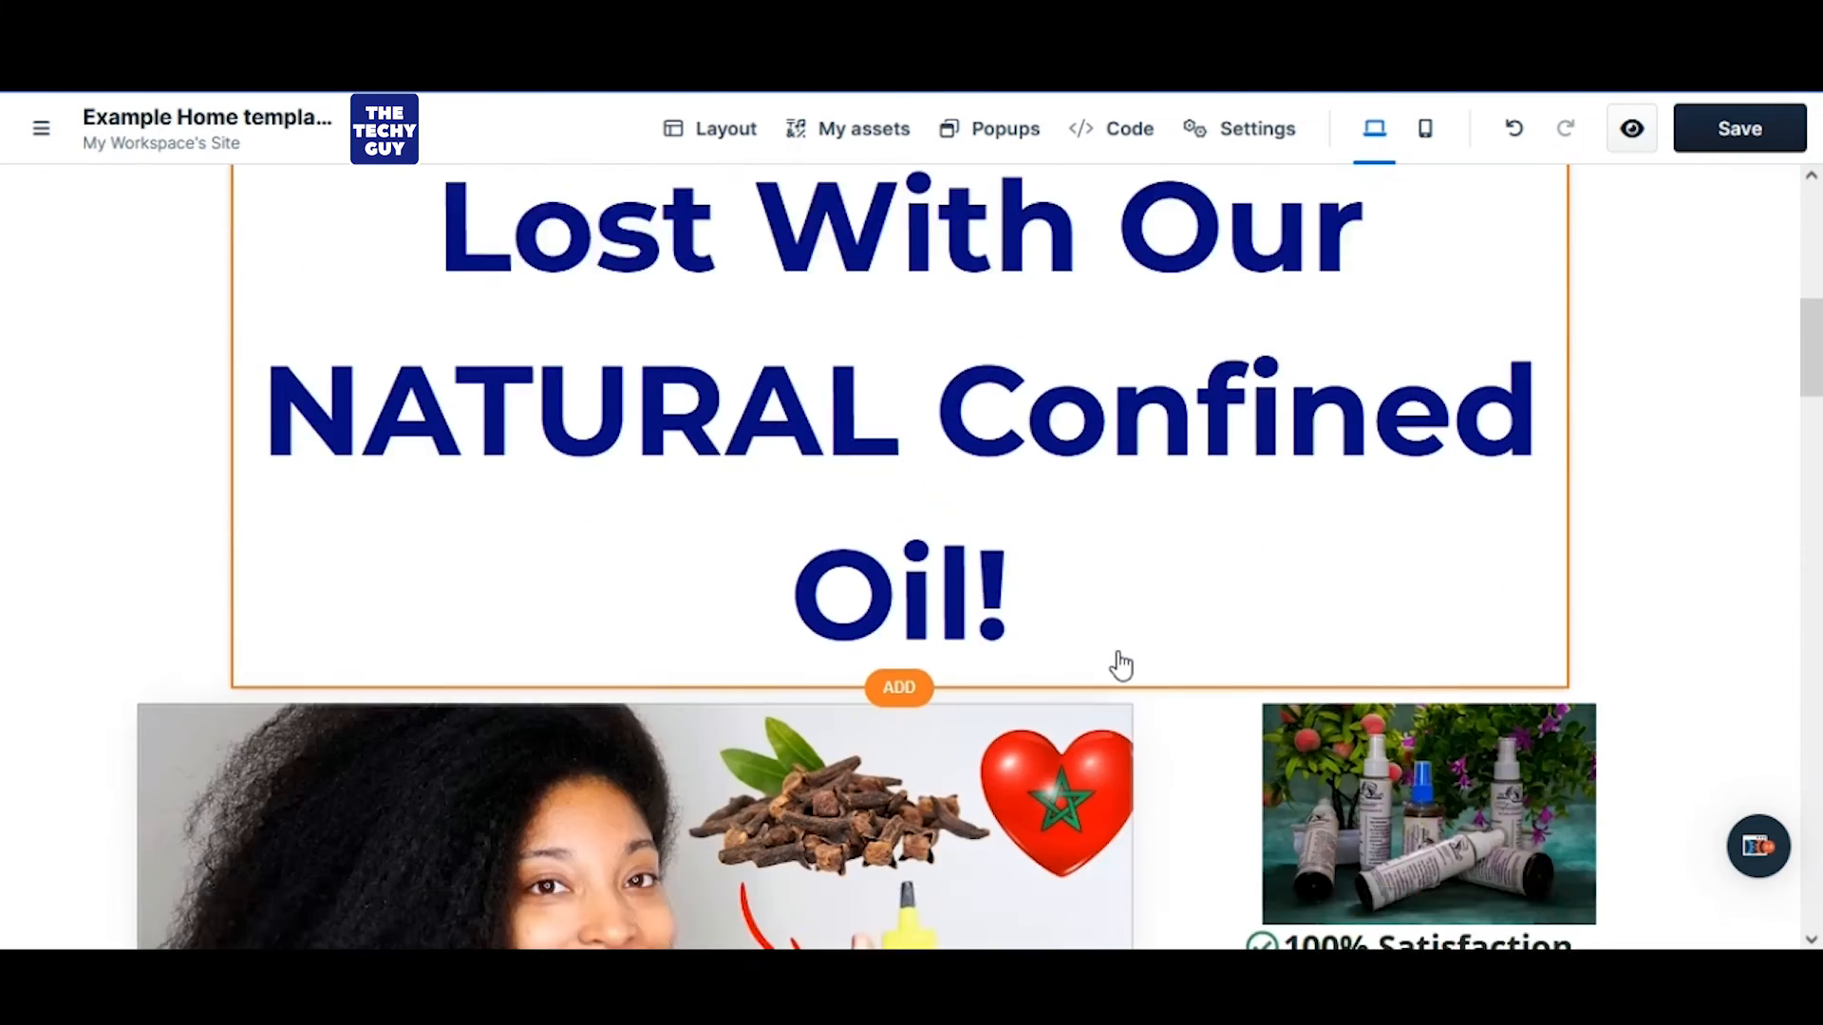
scroll(1120, 665, "up", 5)
scroll(1120, 664, "down", 1)
left_click(1303, 728)
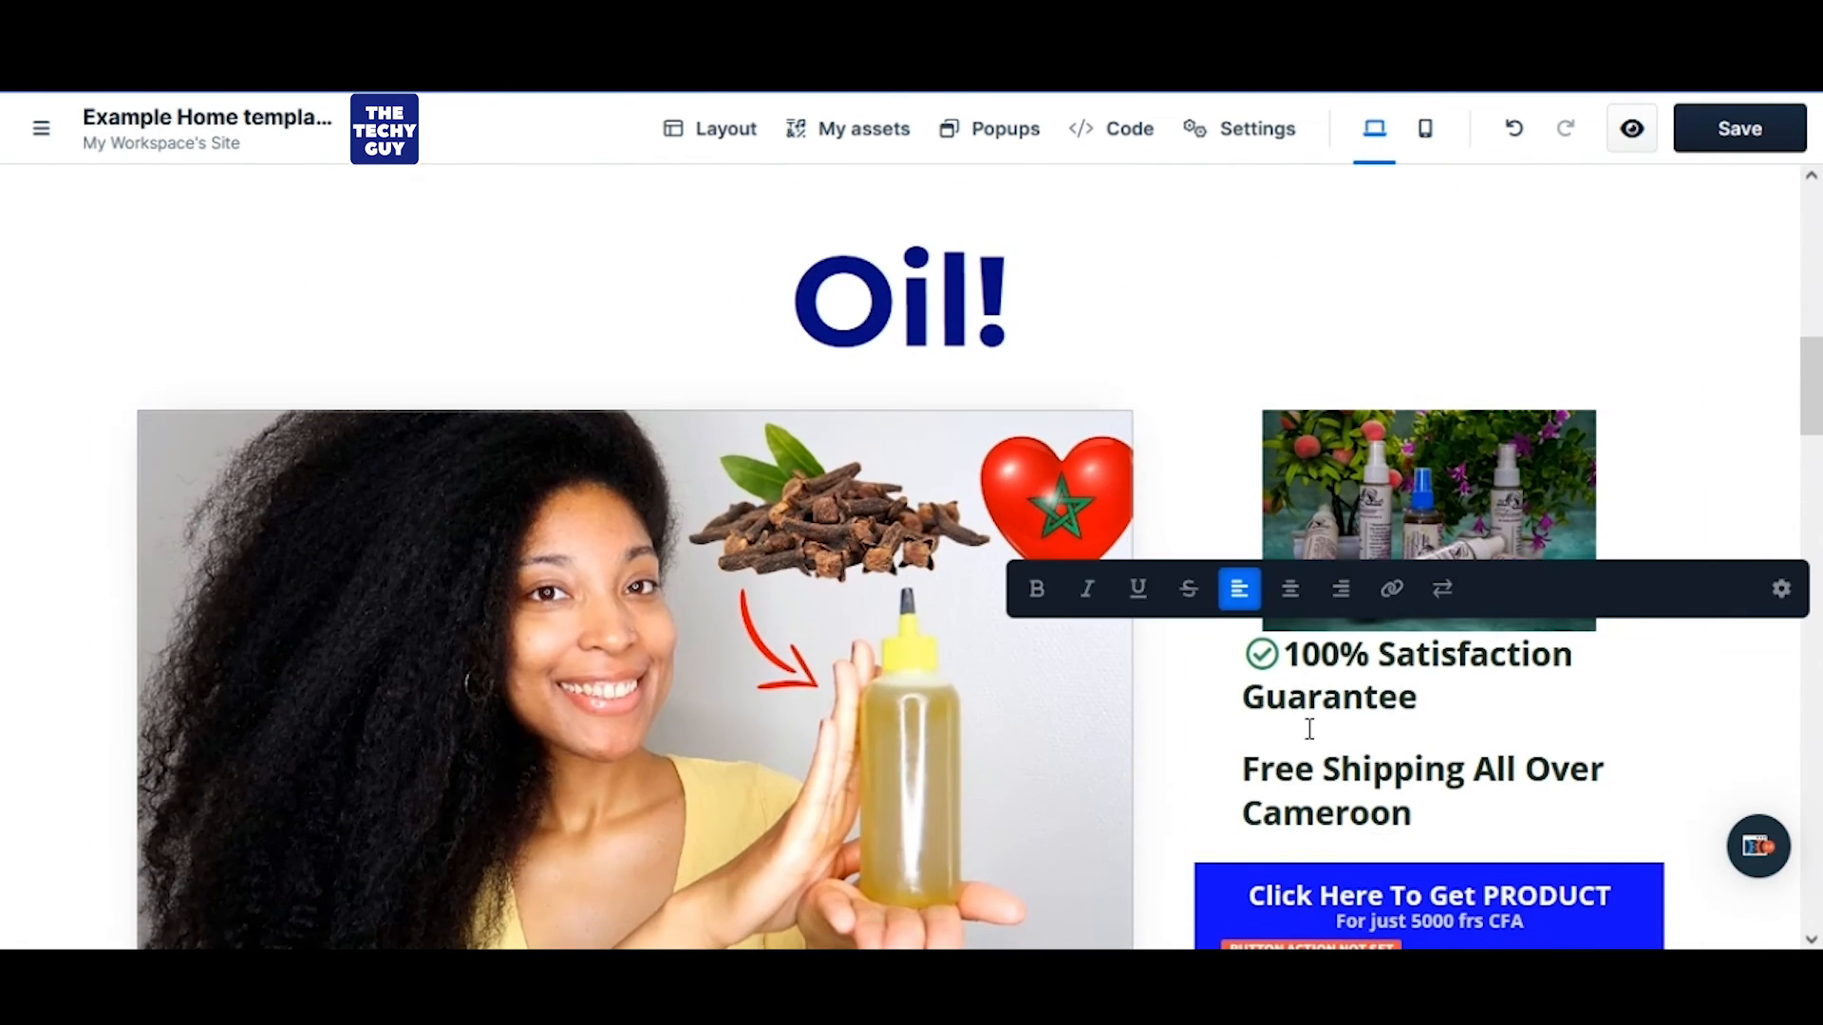
left_click(1510, 613)
scroll(1514, 664, "down", 6)
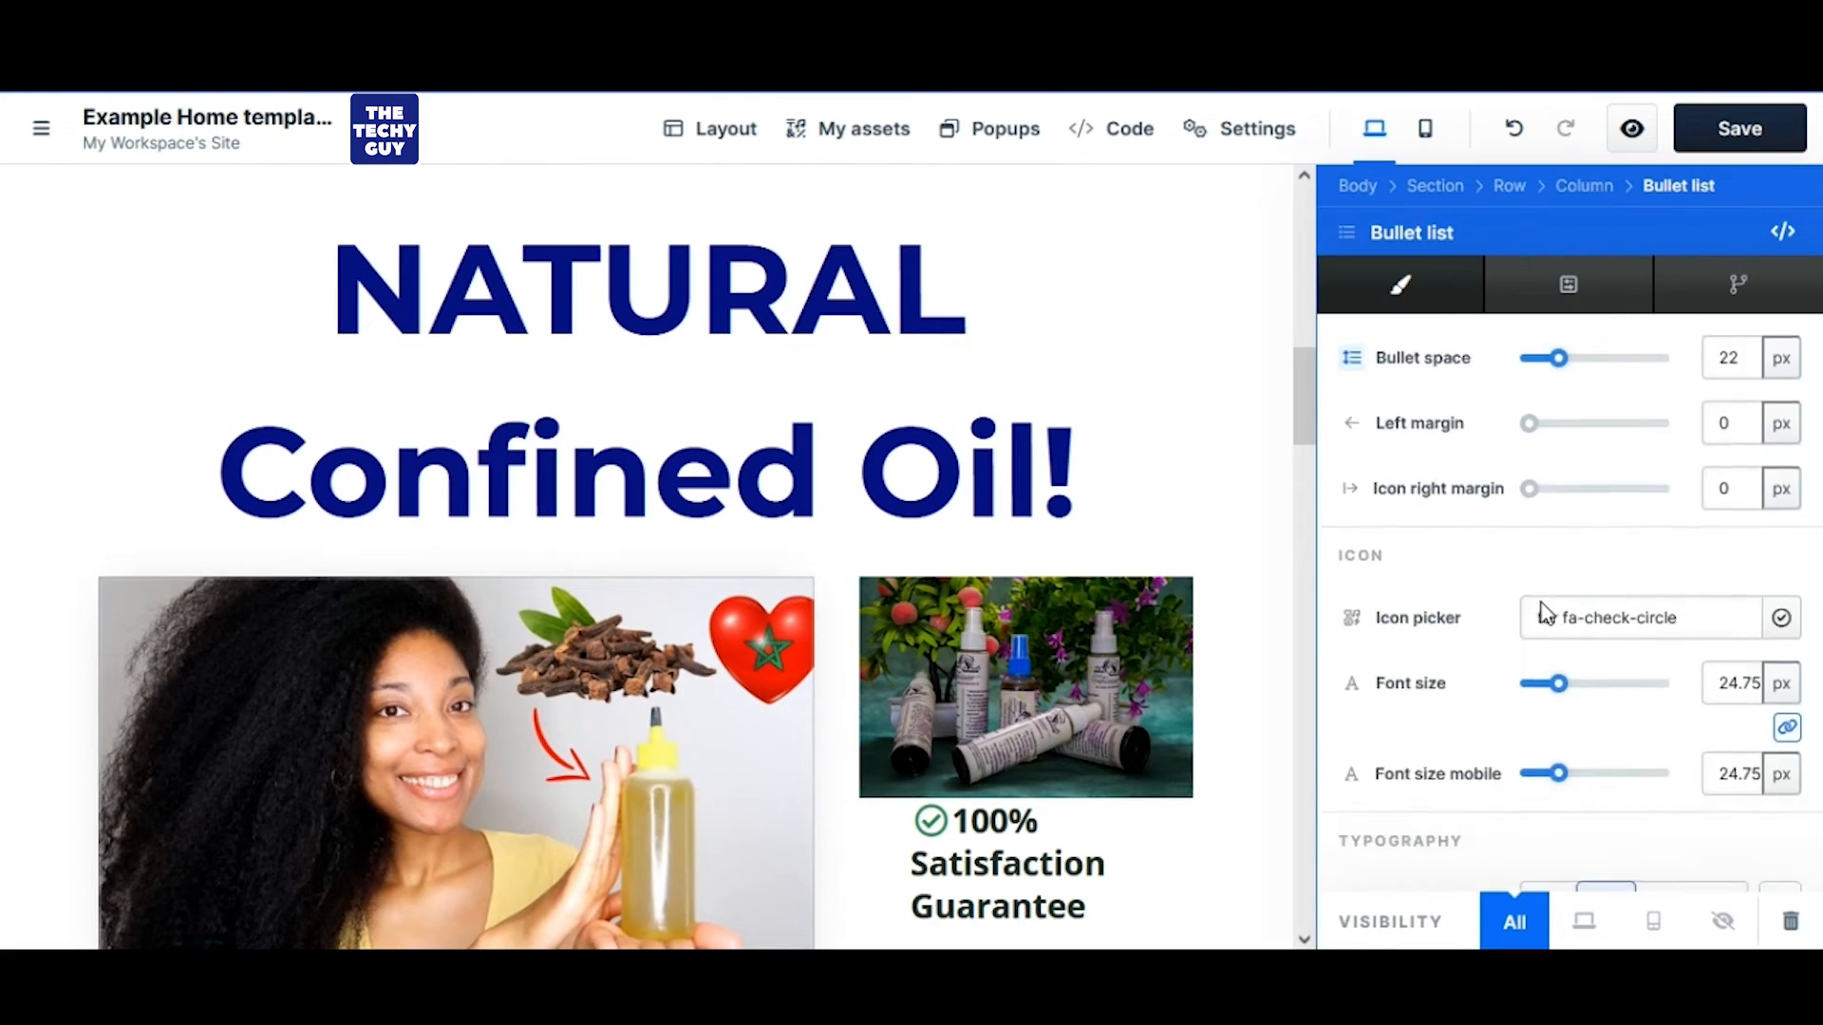
left_click(1558, 700)
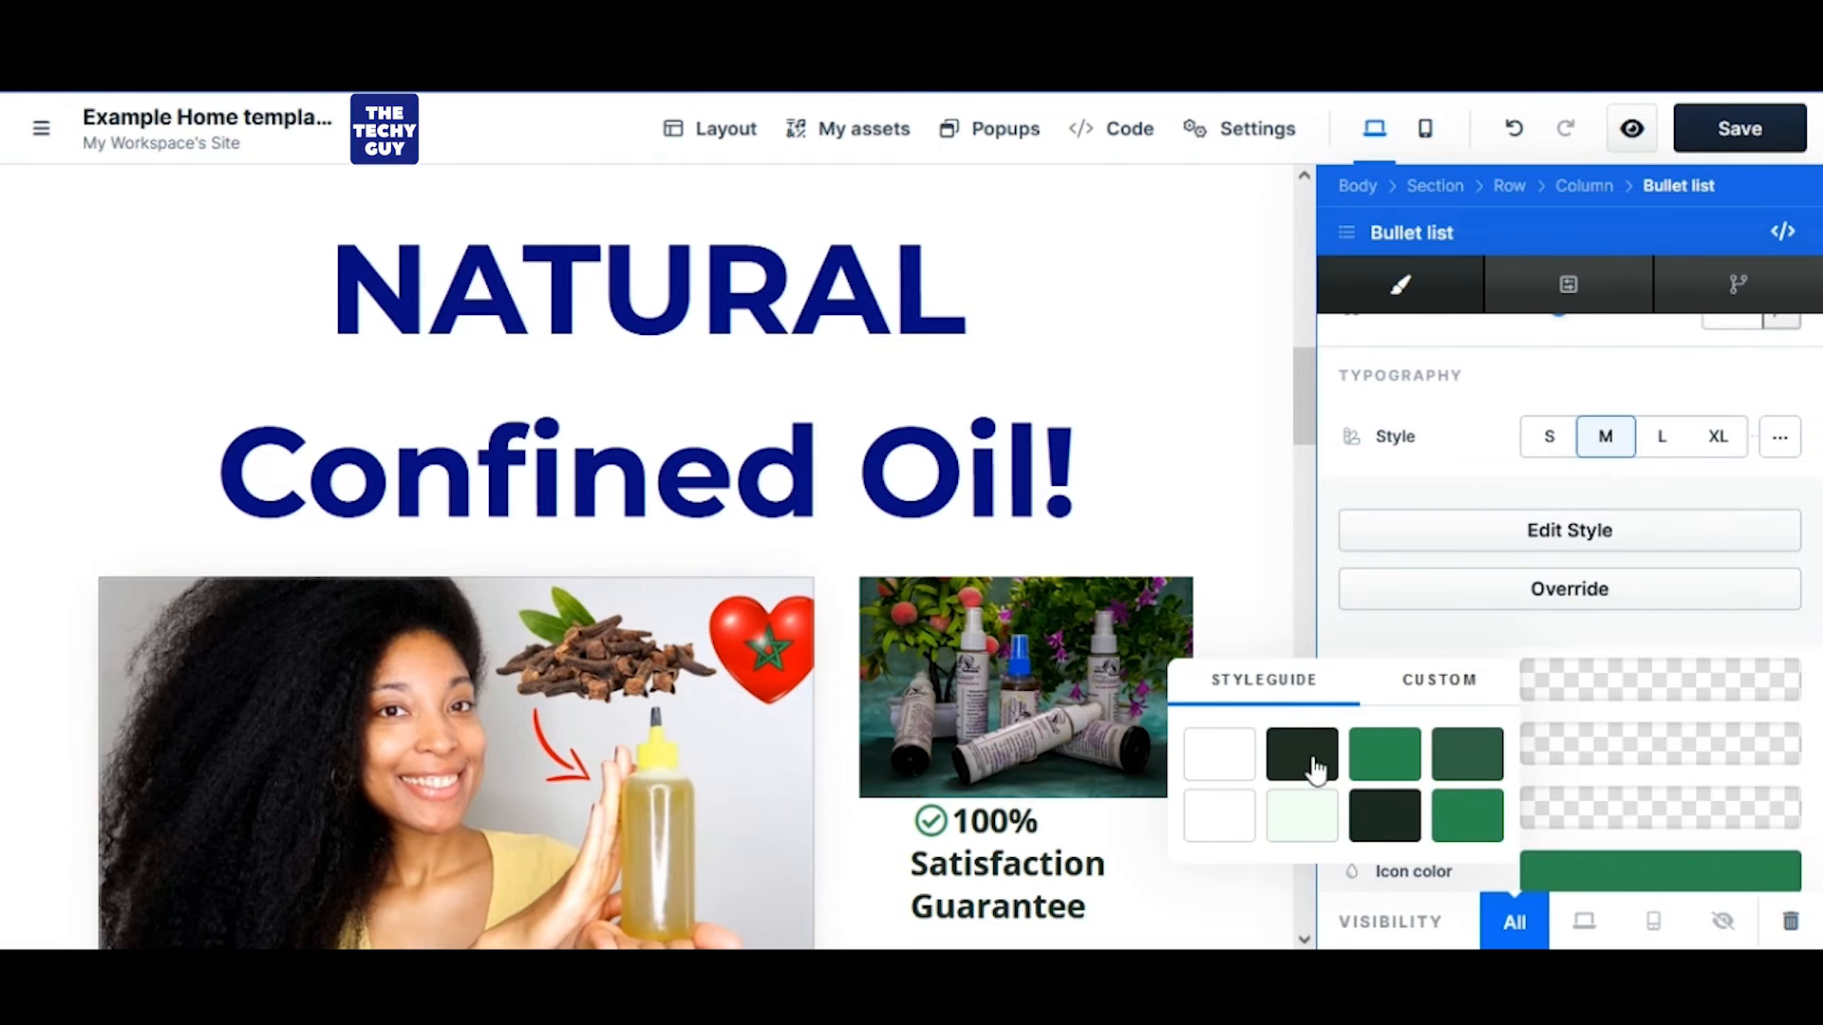
left_click(1440, 680)
left_click(1392, 762)
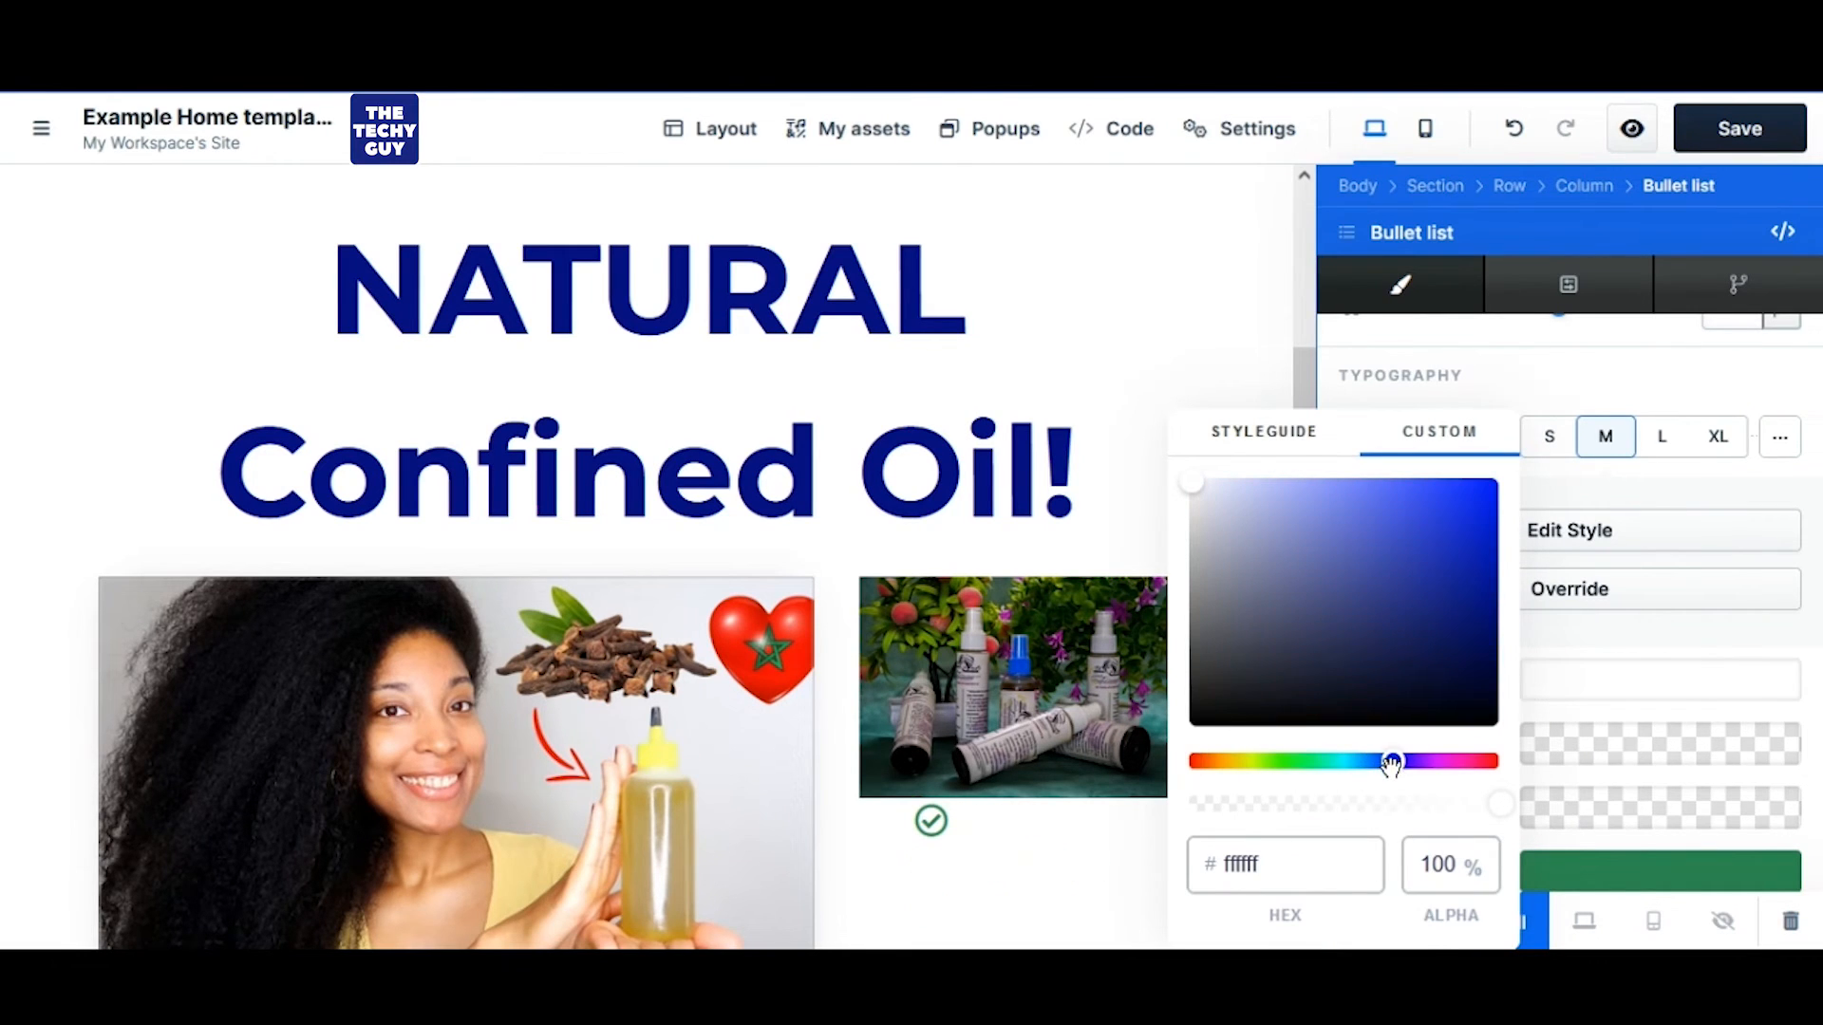
left_click_drag(1287, 864, 1203, 865)
key("ctrl+v")
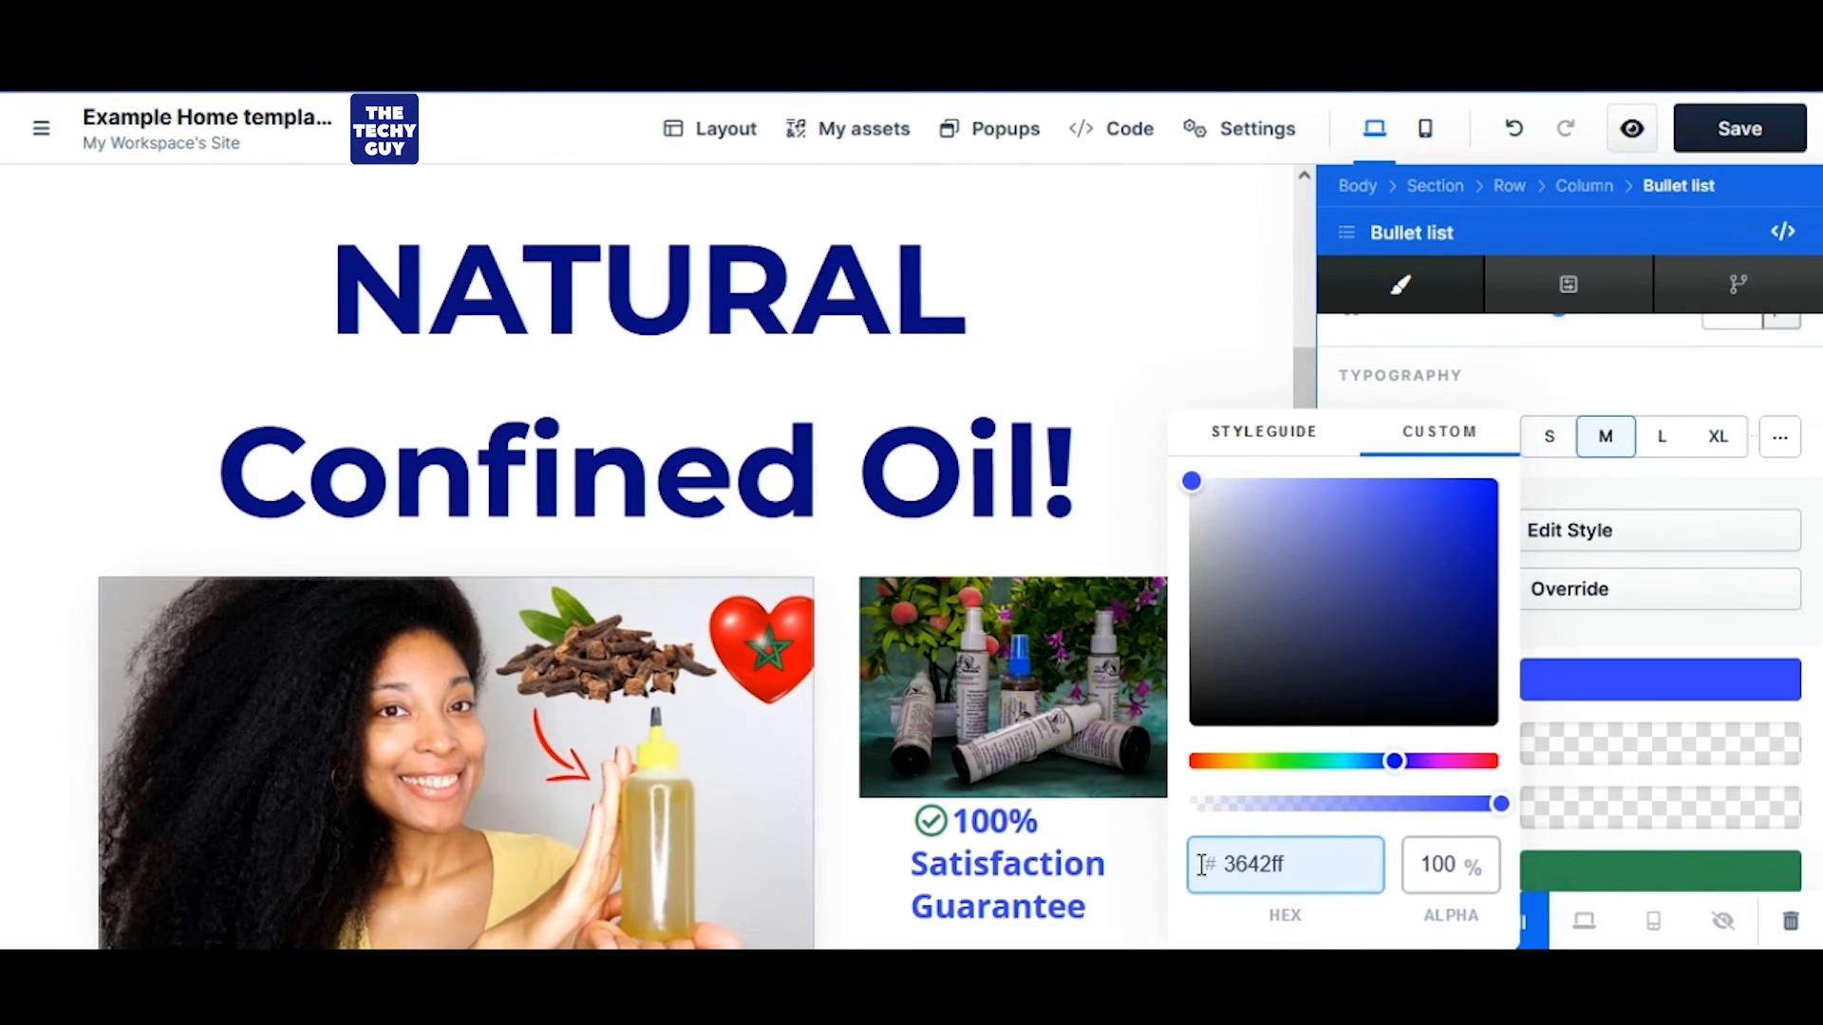
left_click(1182, 700)
scroll(1212, 639, "down", 5)
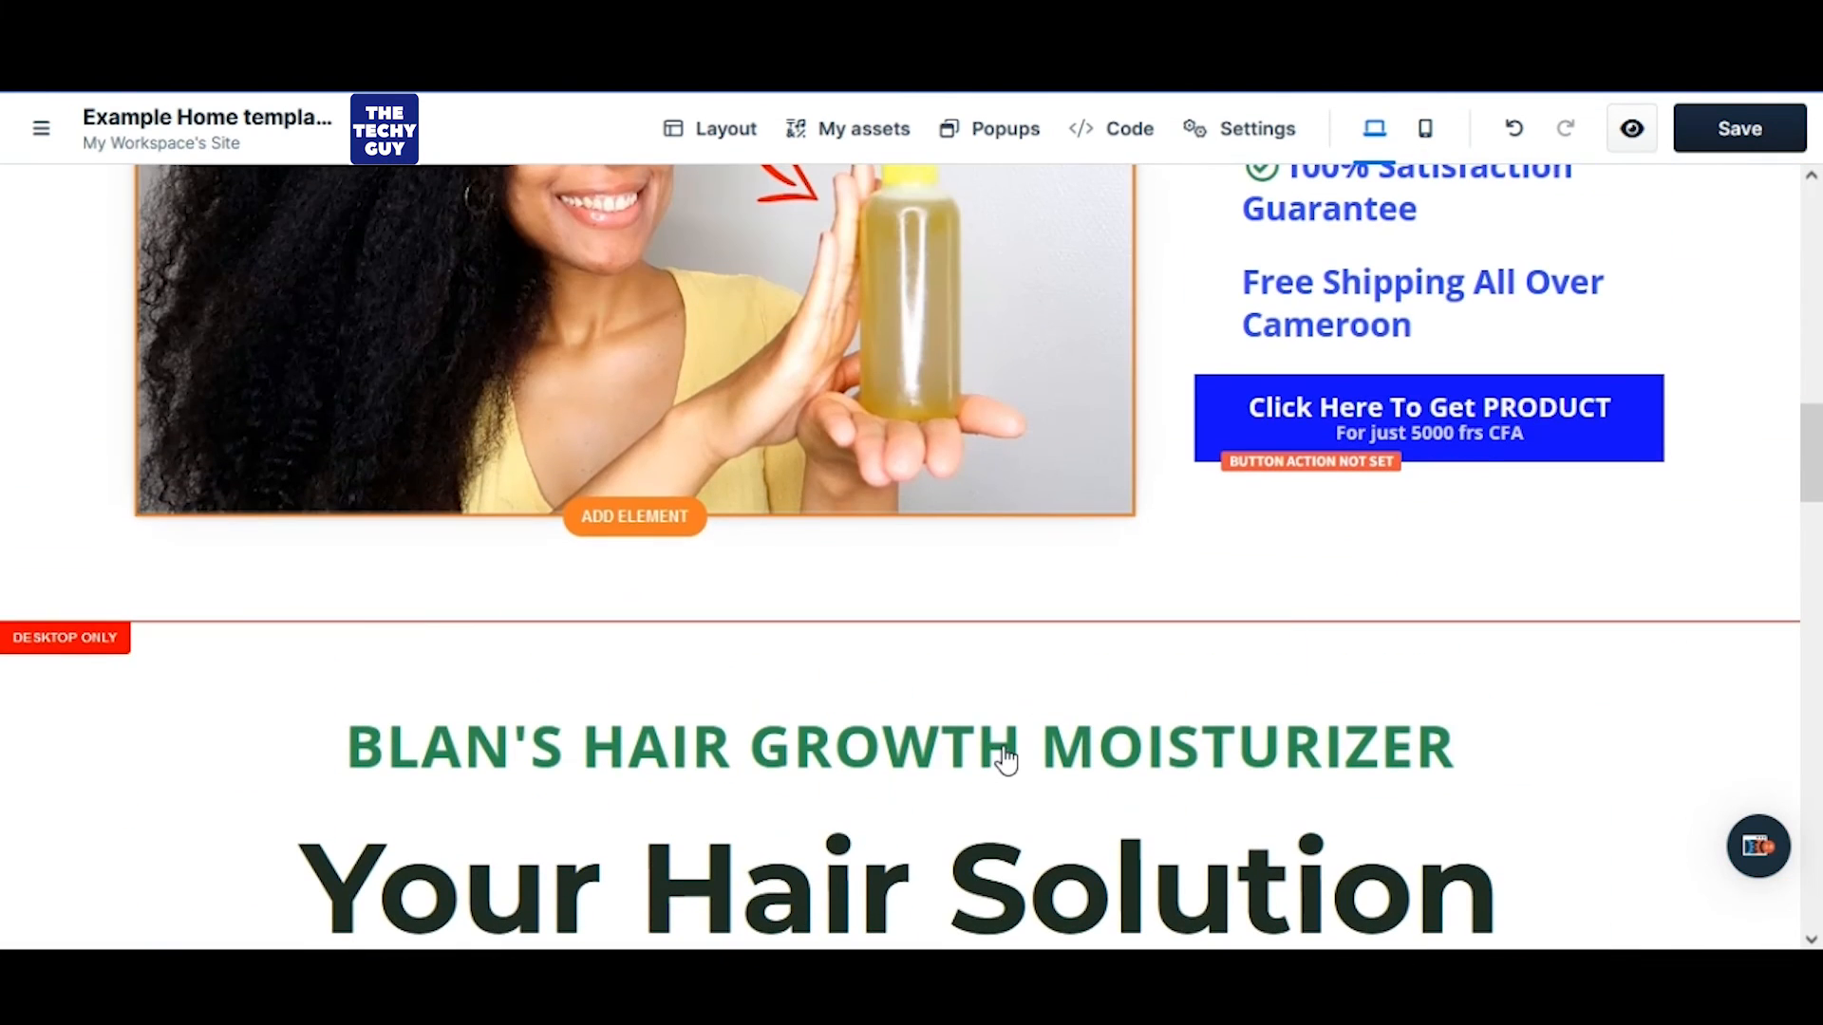
left_click(1006, 759)
left_click(1482, 676)
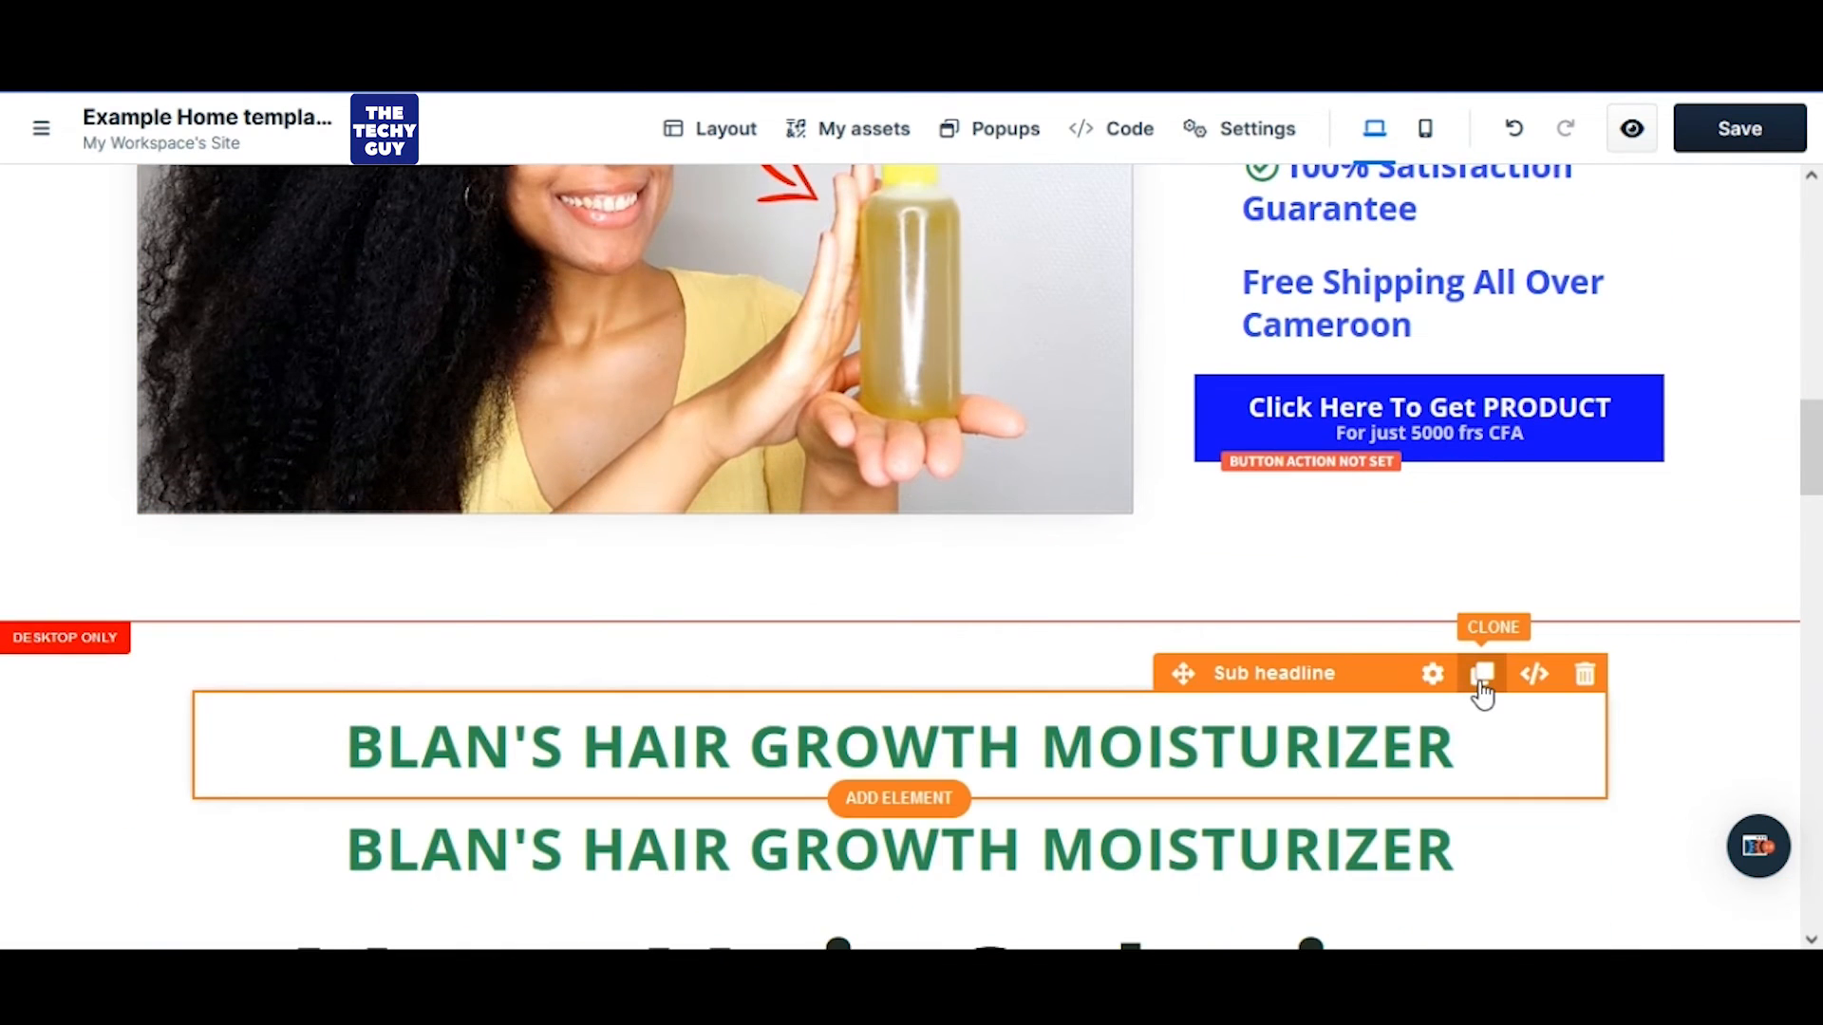
scroll(1482, 693, "down", 2)
left_click(1586, 560)
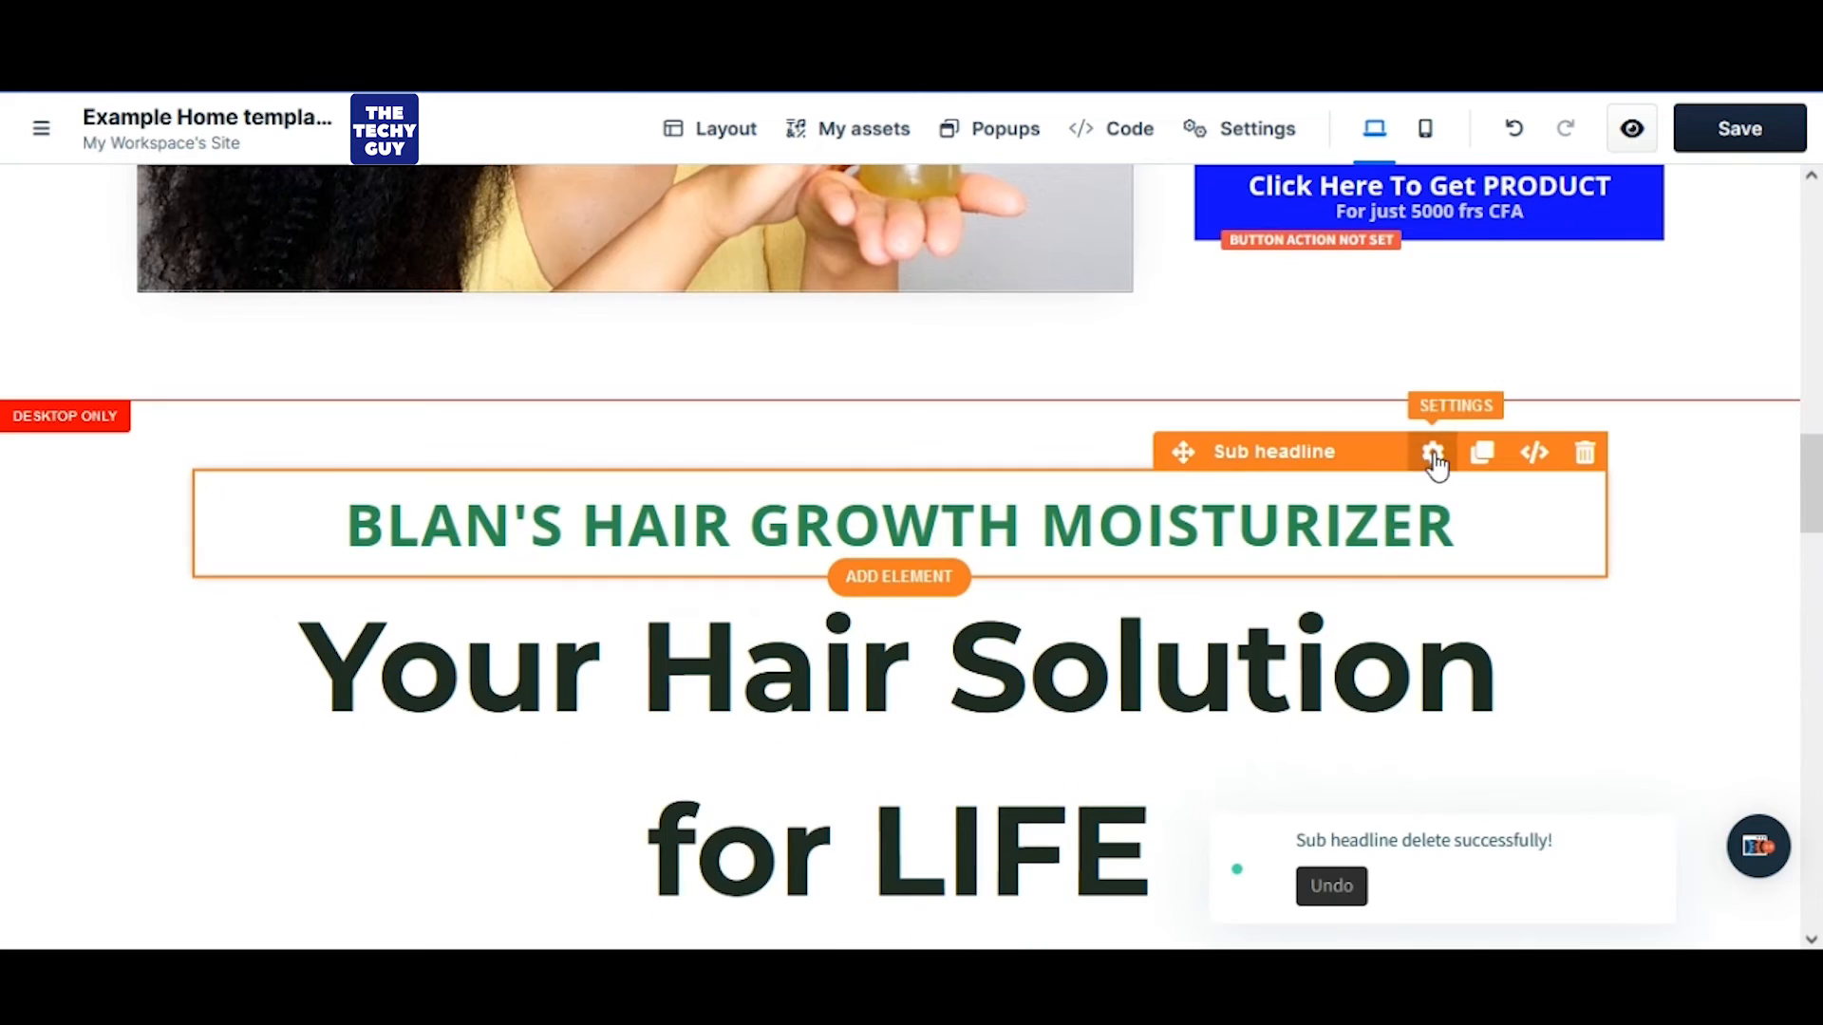
Recolour the "BLAN'S HAIR GROWTH MOISTURIZER" subheadline text to the copied blue 3642ff
left_click(1434, 452)
scroll(1583, 680, "down", 5)
left_click(1563, 528)
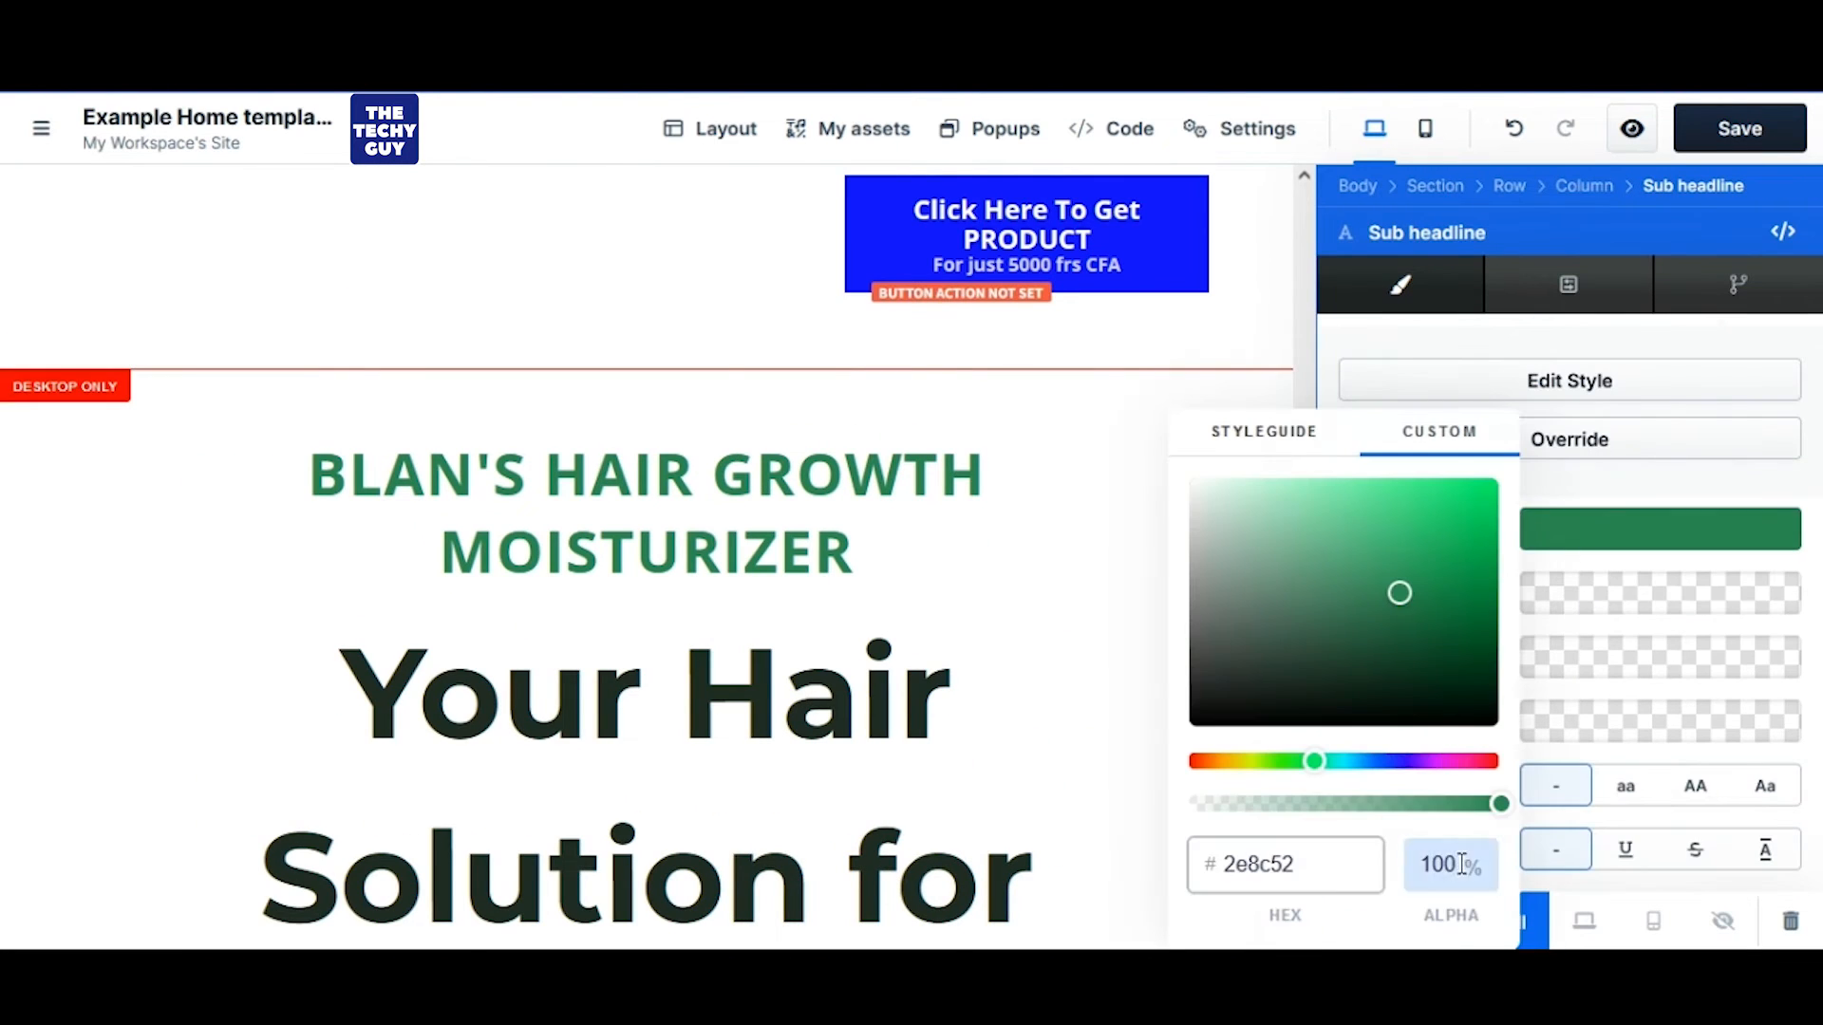
left_click(1323, 866)
left_click_drag(1322, 866, 1175, 864)
key("ctrl+v")
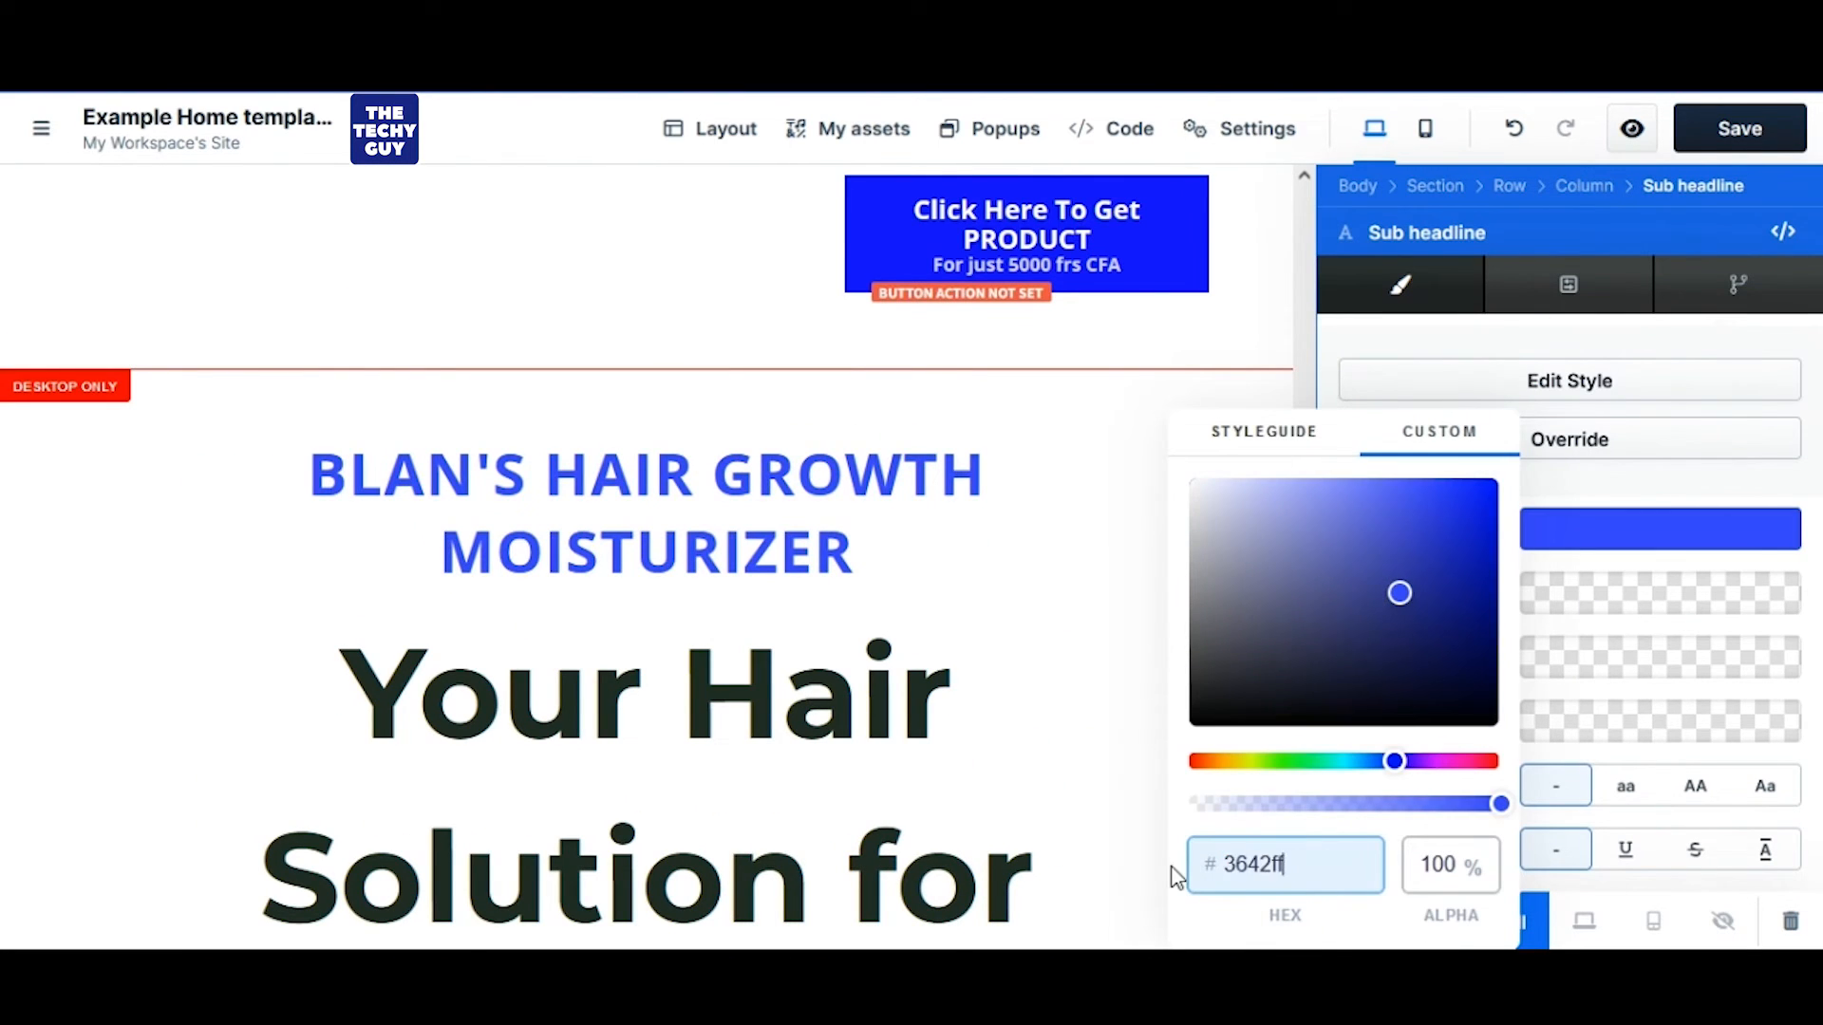
left_click(1090, 799)
Copy the dark blue hex code 060c7d from the text colour of the main "GET RID Of BROKEN / HAIR" headline
scroll(1079, 503, "up", 15)
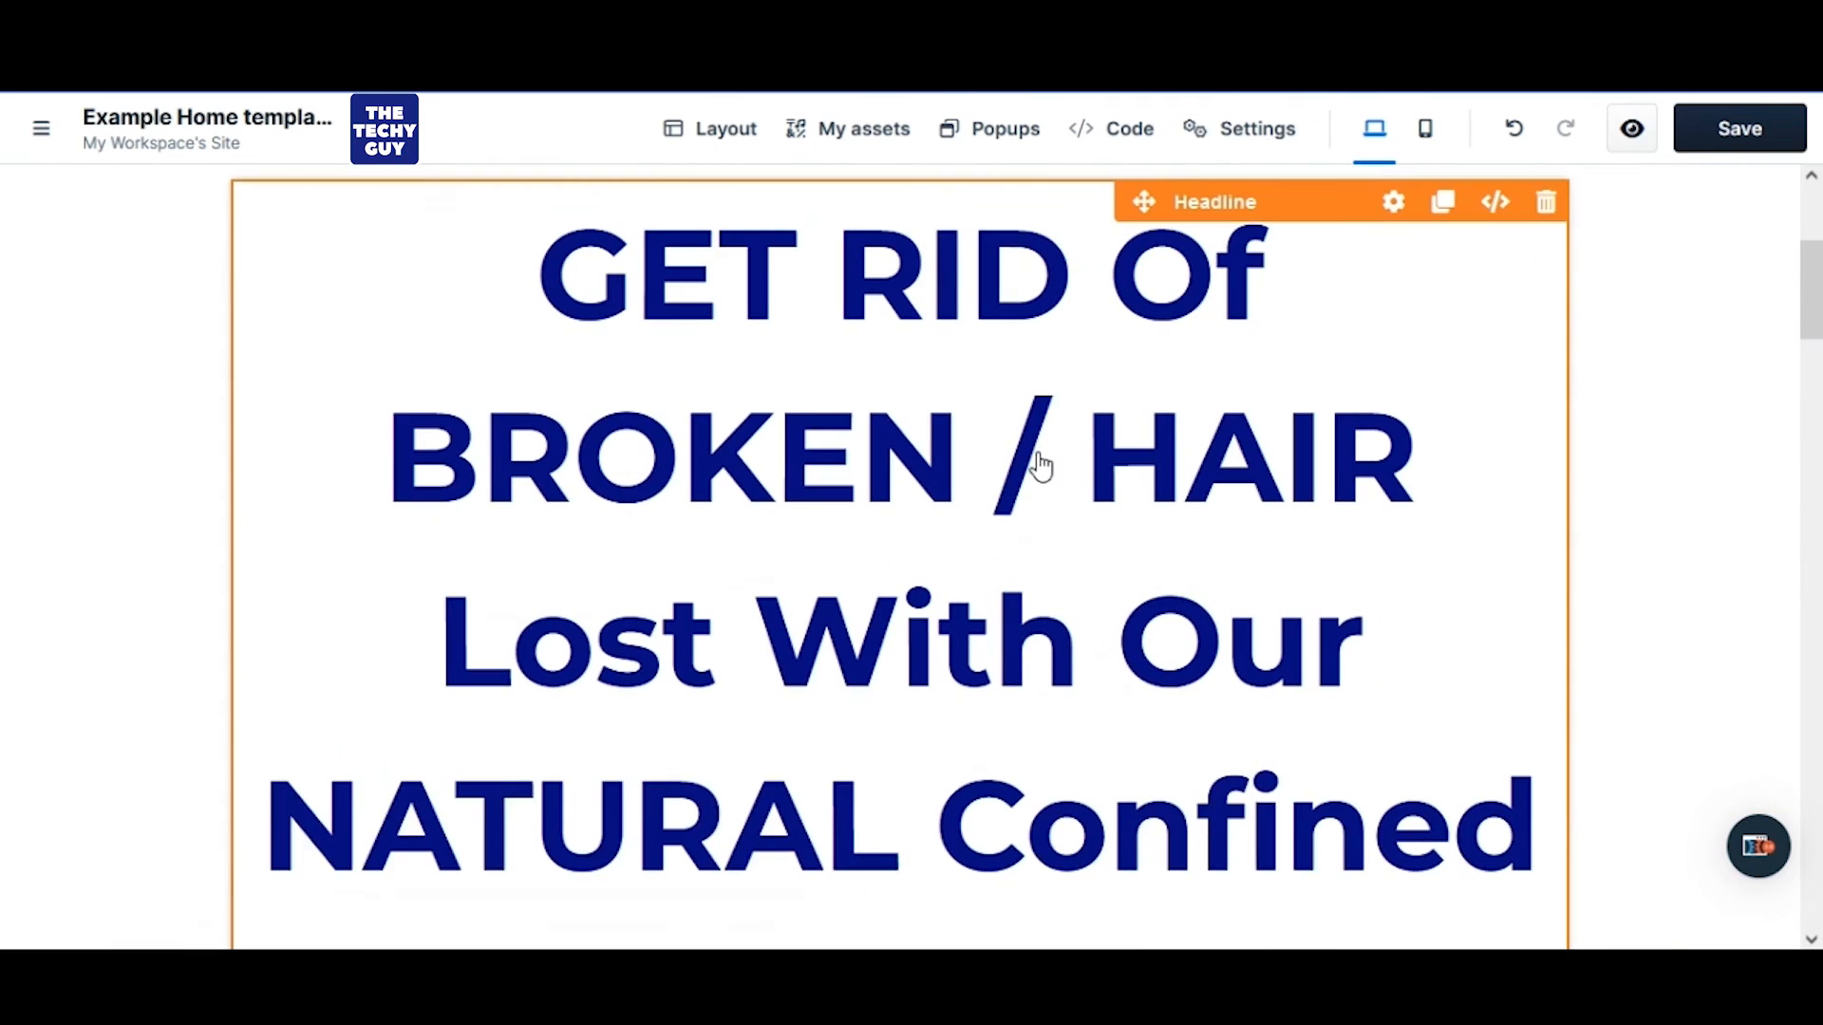
scroll(1041, 466, "up", 1)
left_click(1393, 254)
scroll(1563, 569, "down", 4)
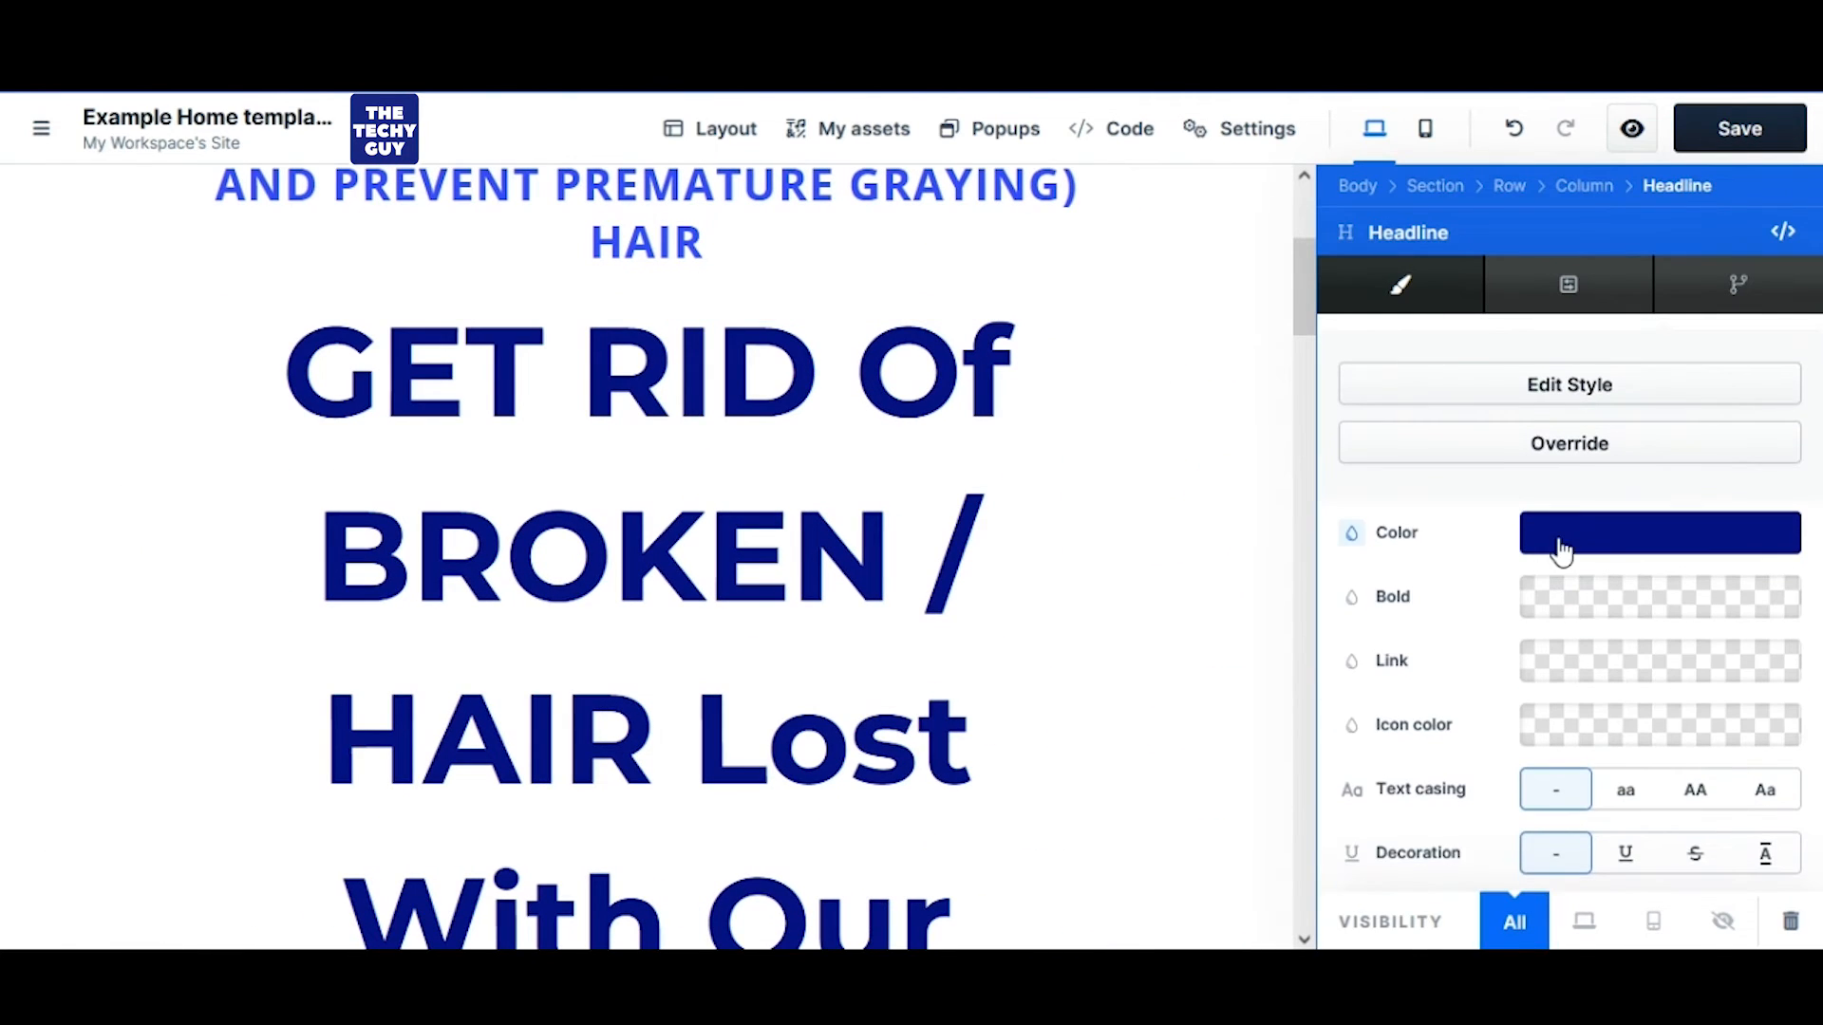
left_click(1563, 536)
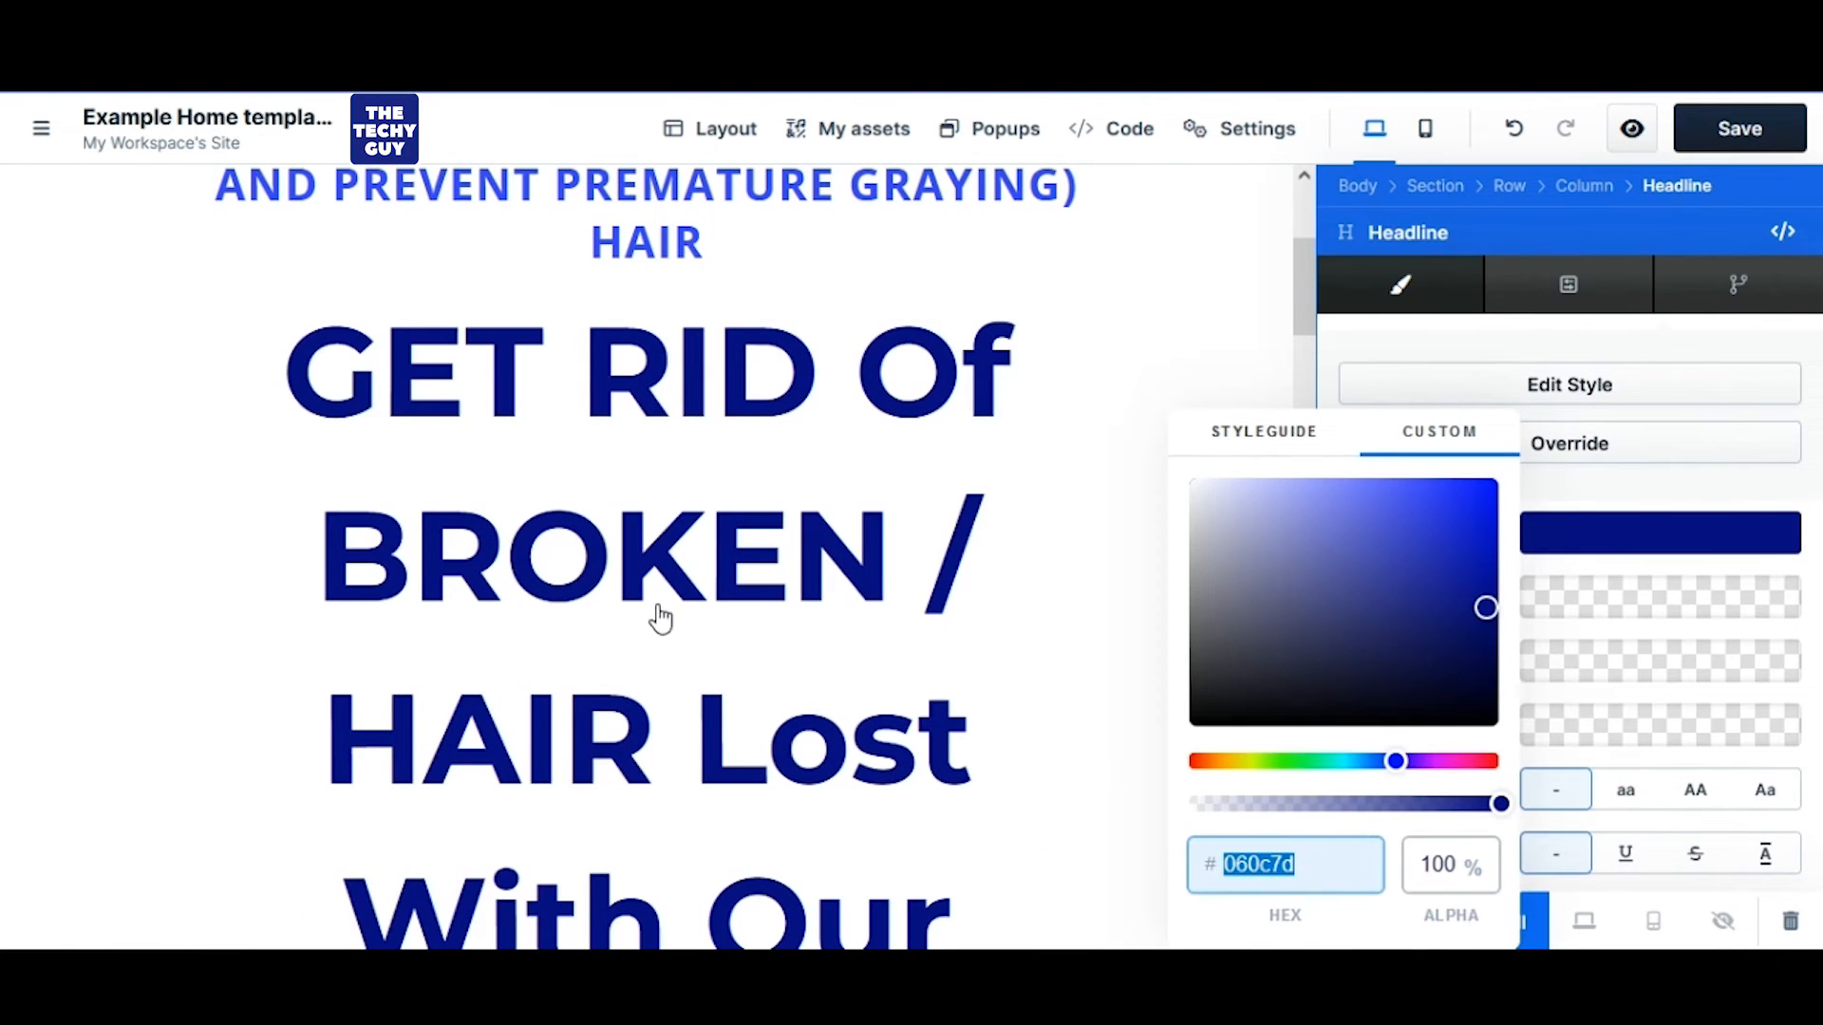
left_click(662, 618)
Set the text colour of the "Your Hair Solution for LIFE" headline to the dark blue 060c7d
scroll(659, 618, "down", 5)
scroll(659, 618, "up", 2)
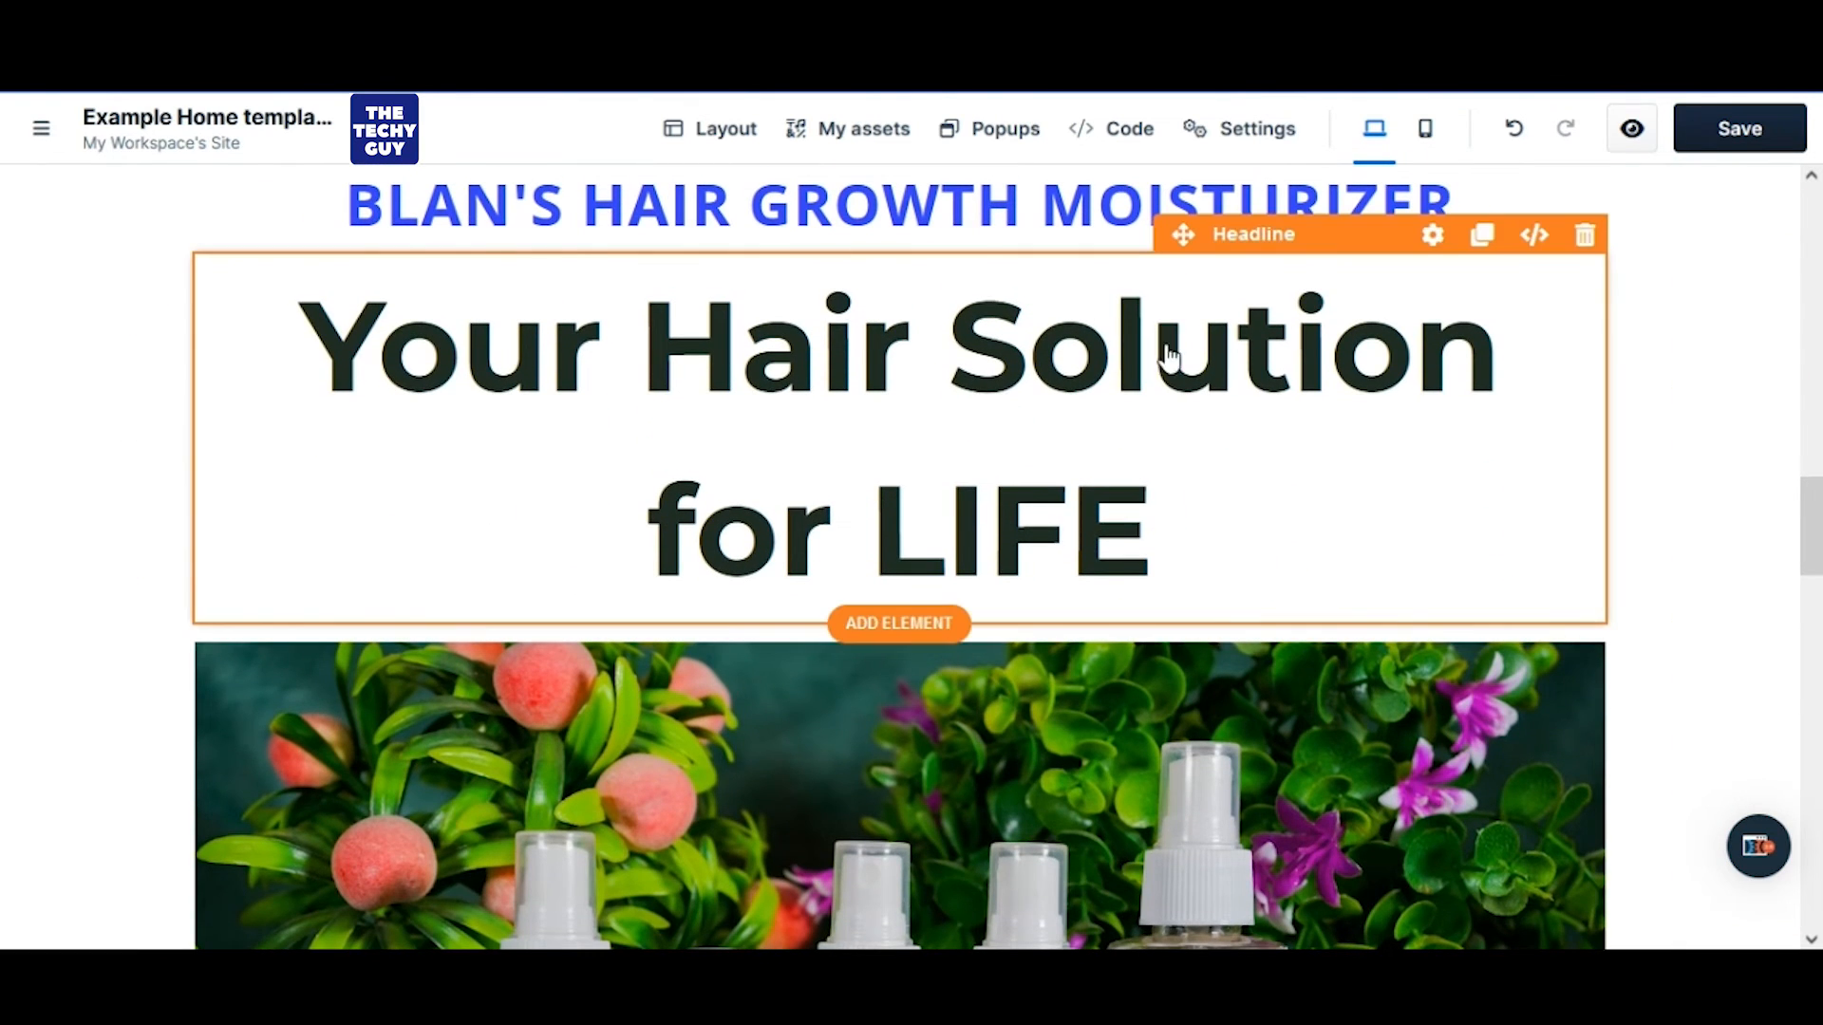
left_click(1440, 243)
scroll(1565, 503, "down", 4)
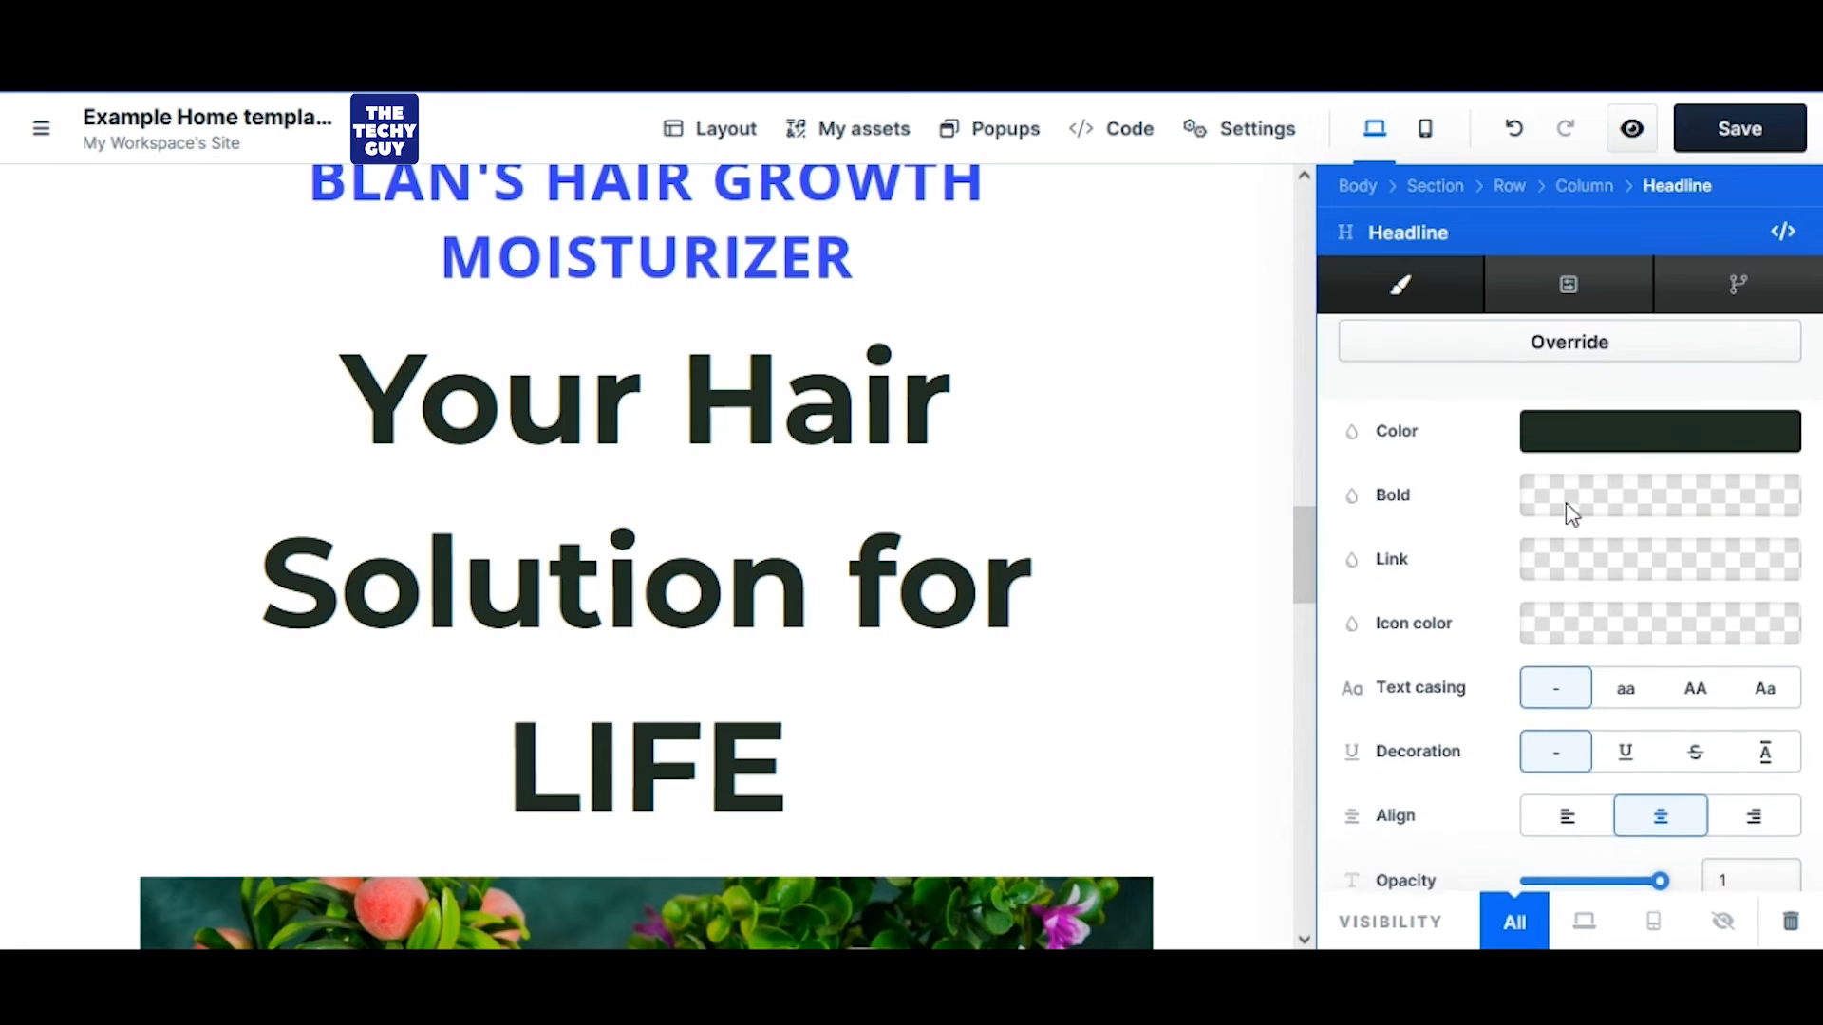
left_click(1560, 445)
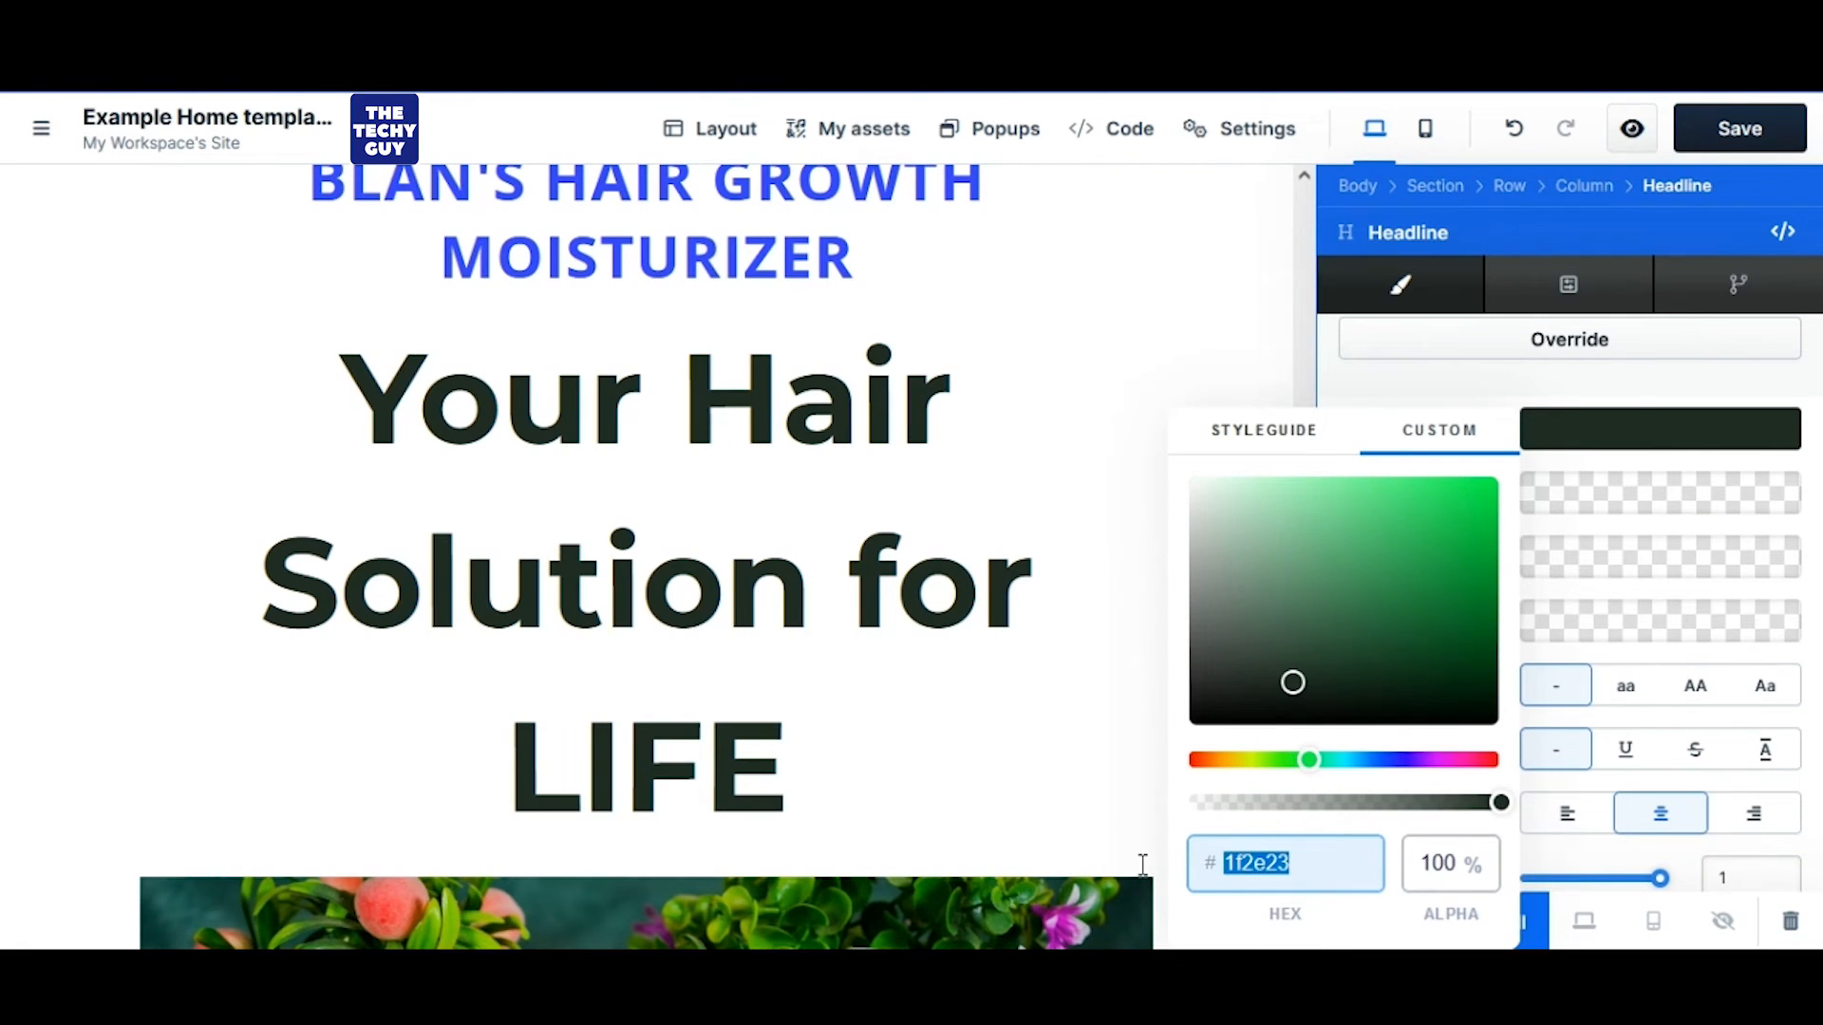
type("060c7d")
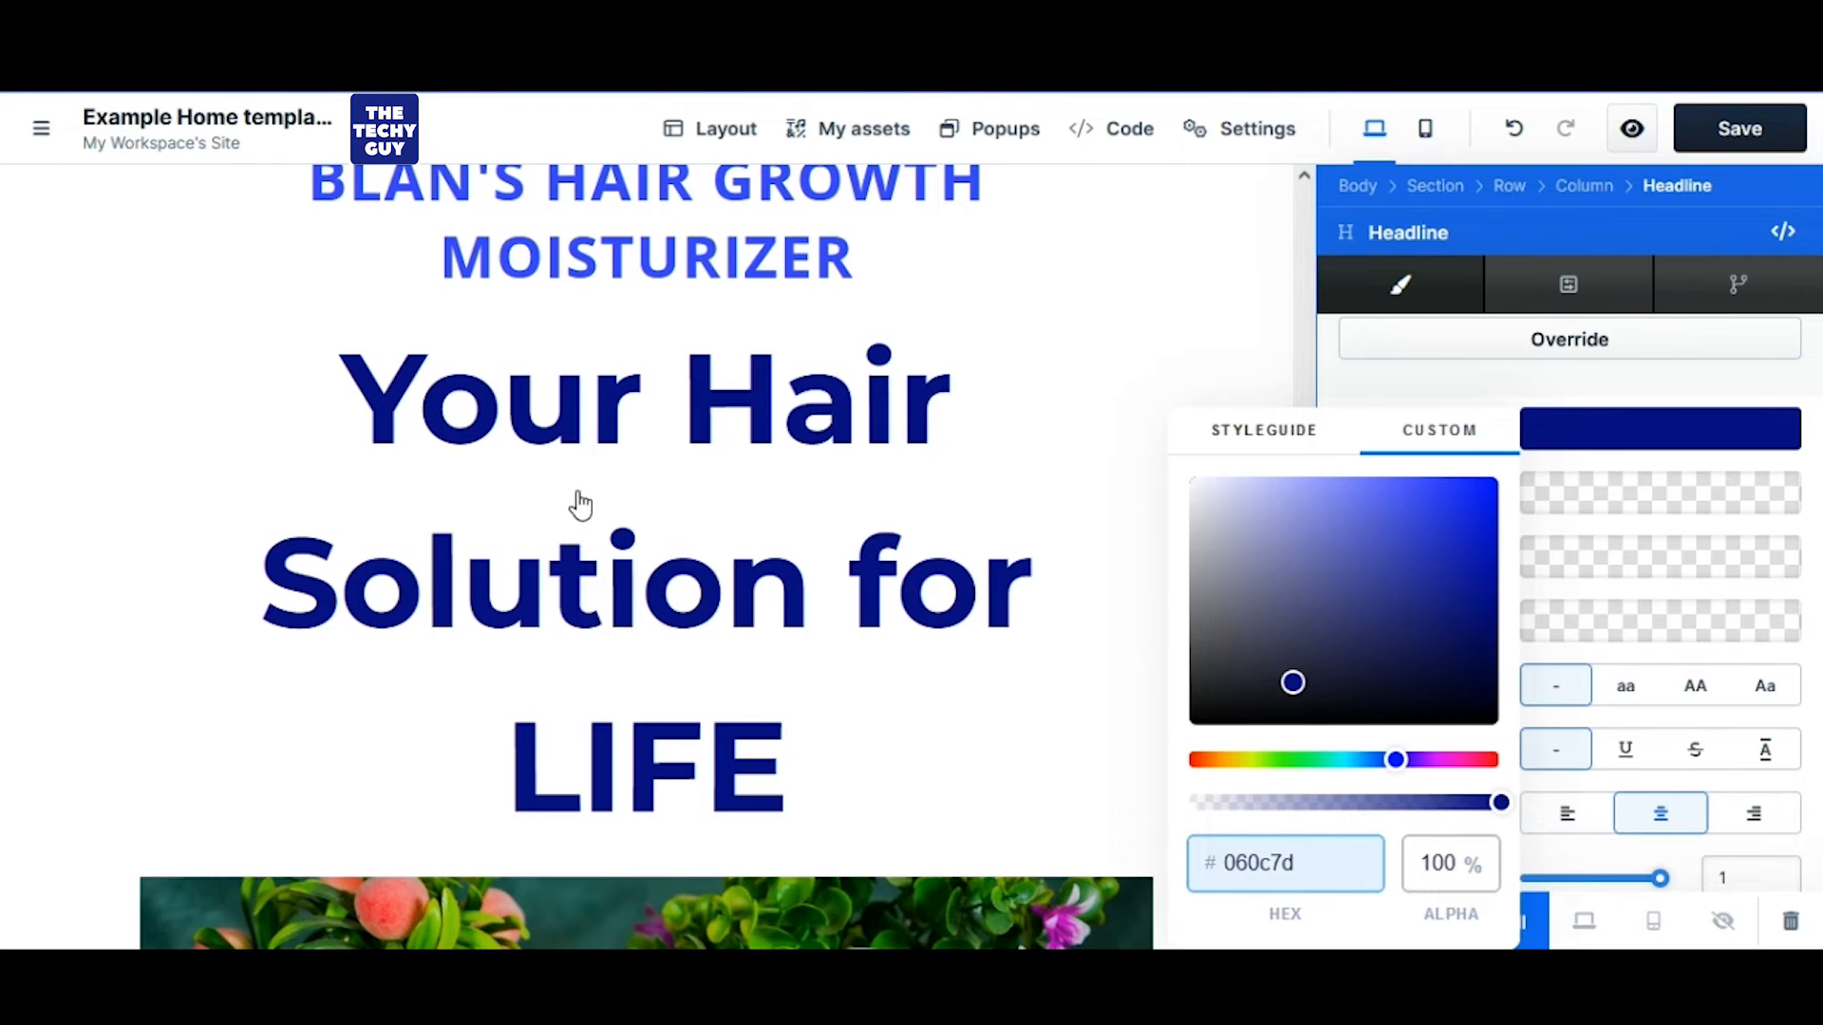
left_click(265, 468)
Review the recoloured home page in the editor from the product image through the footer and back to the header
scroll(668, 508, "down", 10)
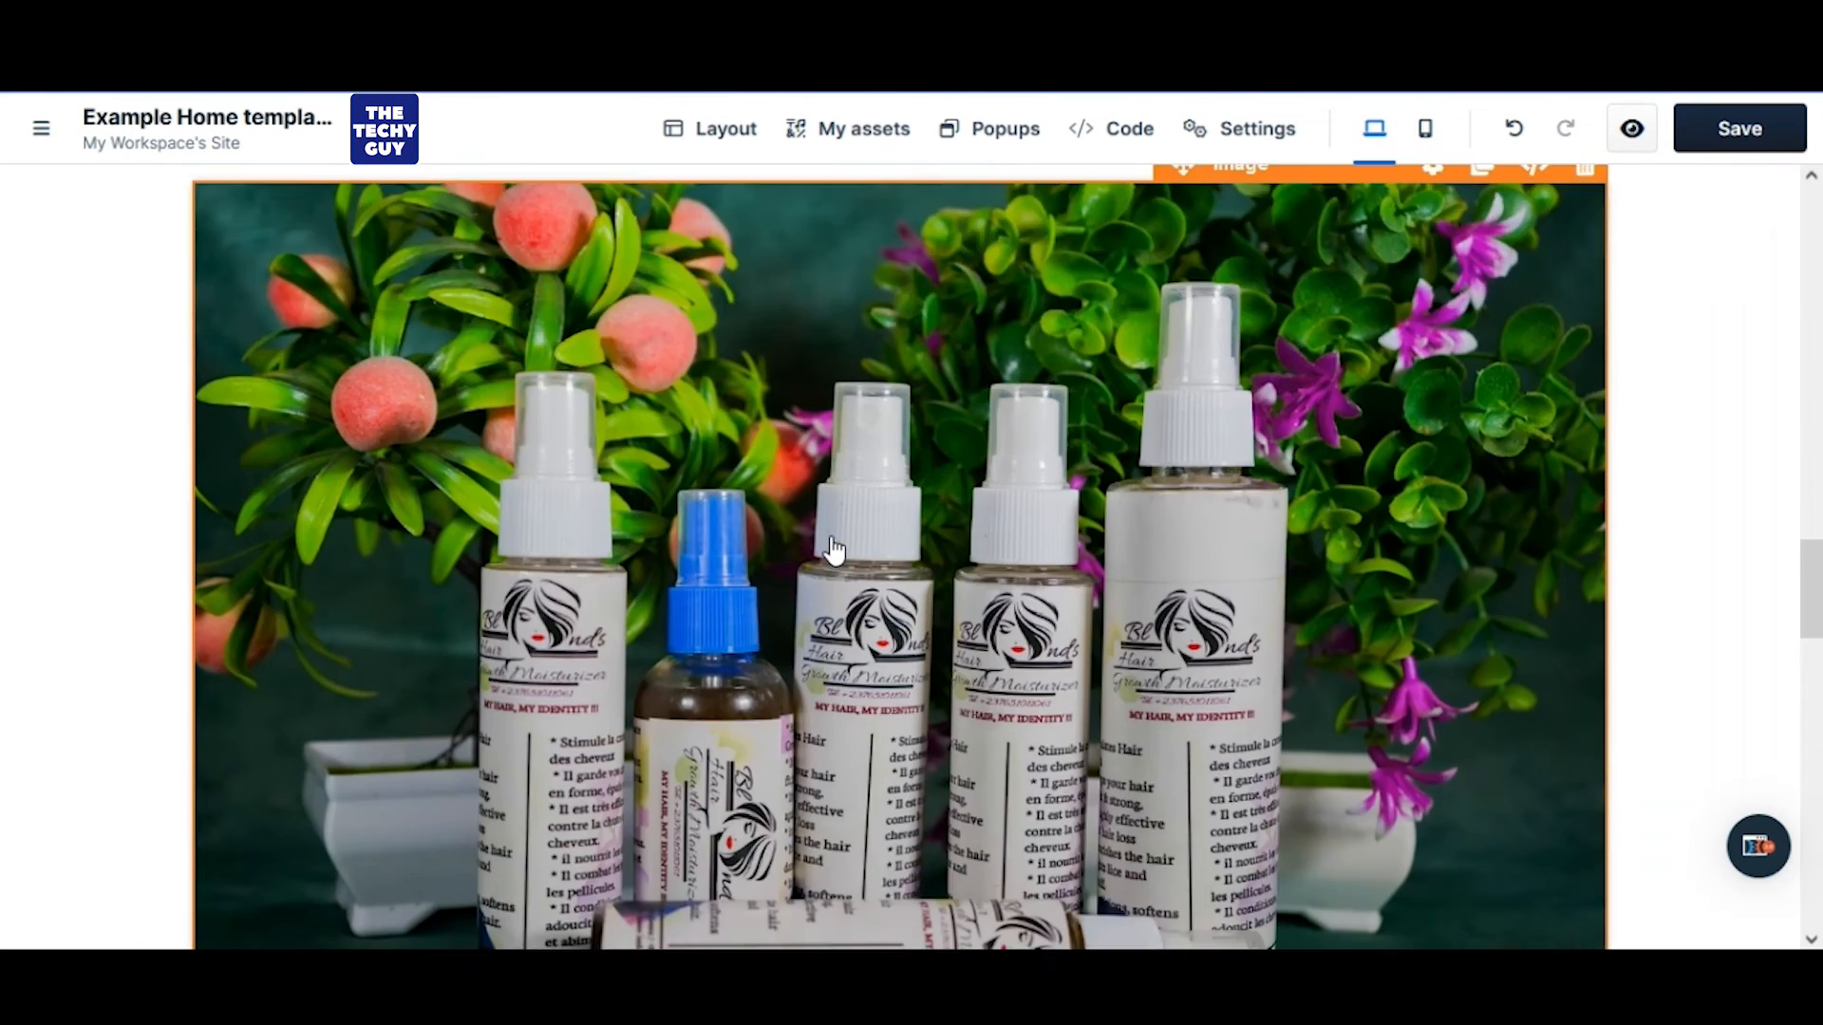
scroll(833, 549, "down", 12)
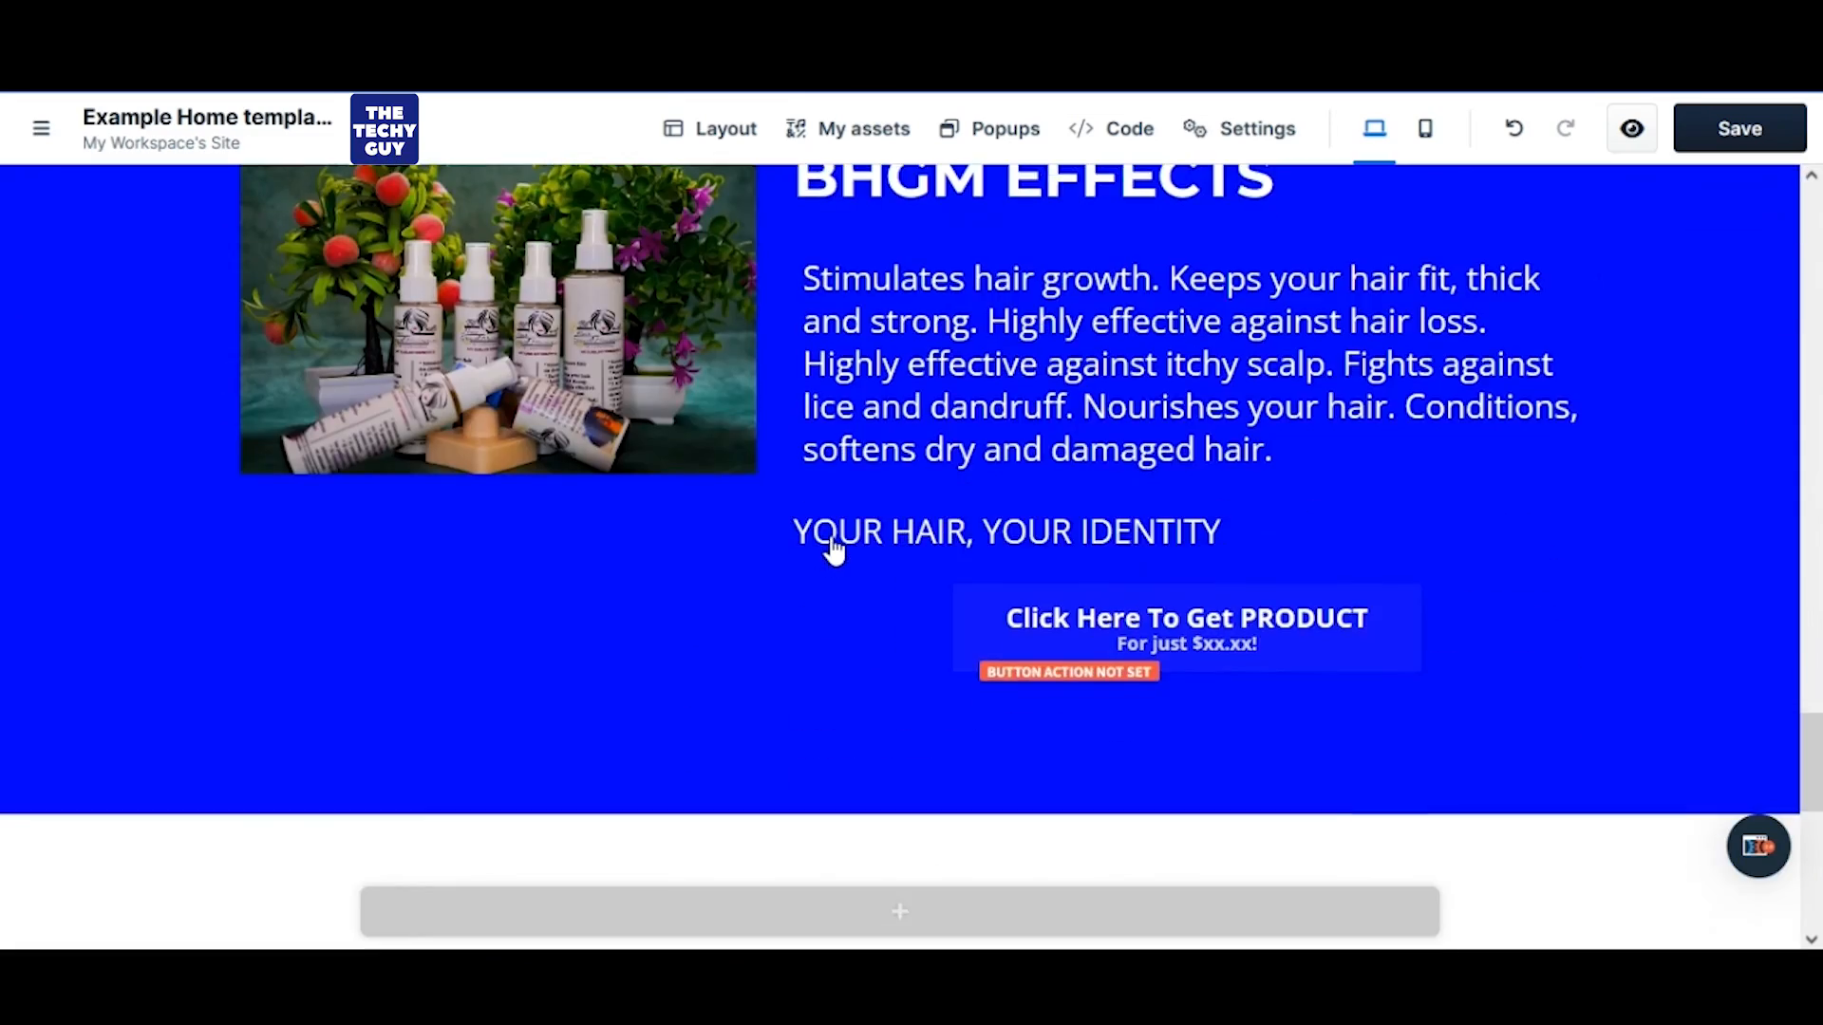
scroll(830, 539, "down", 5)
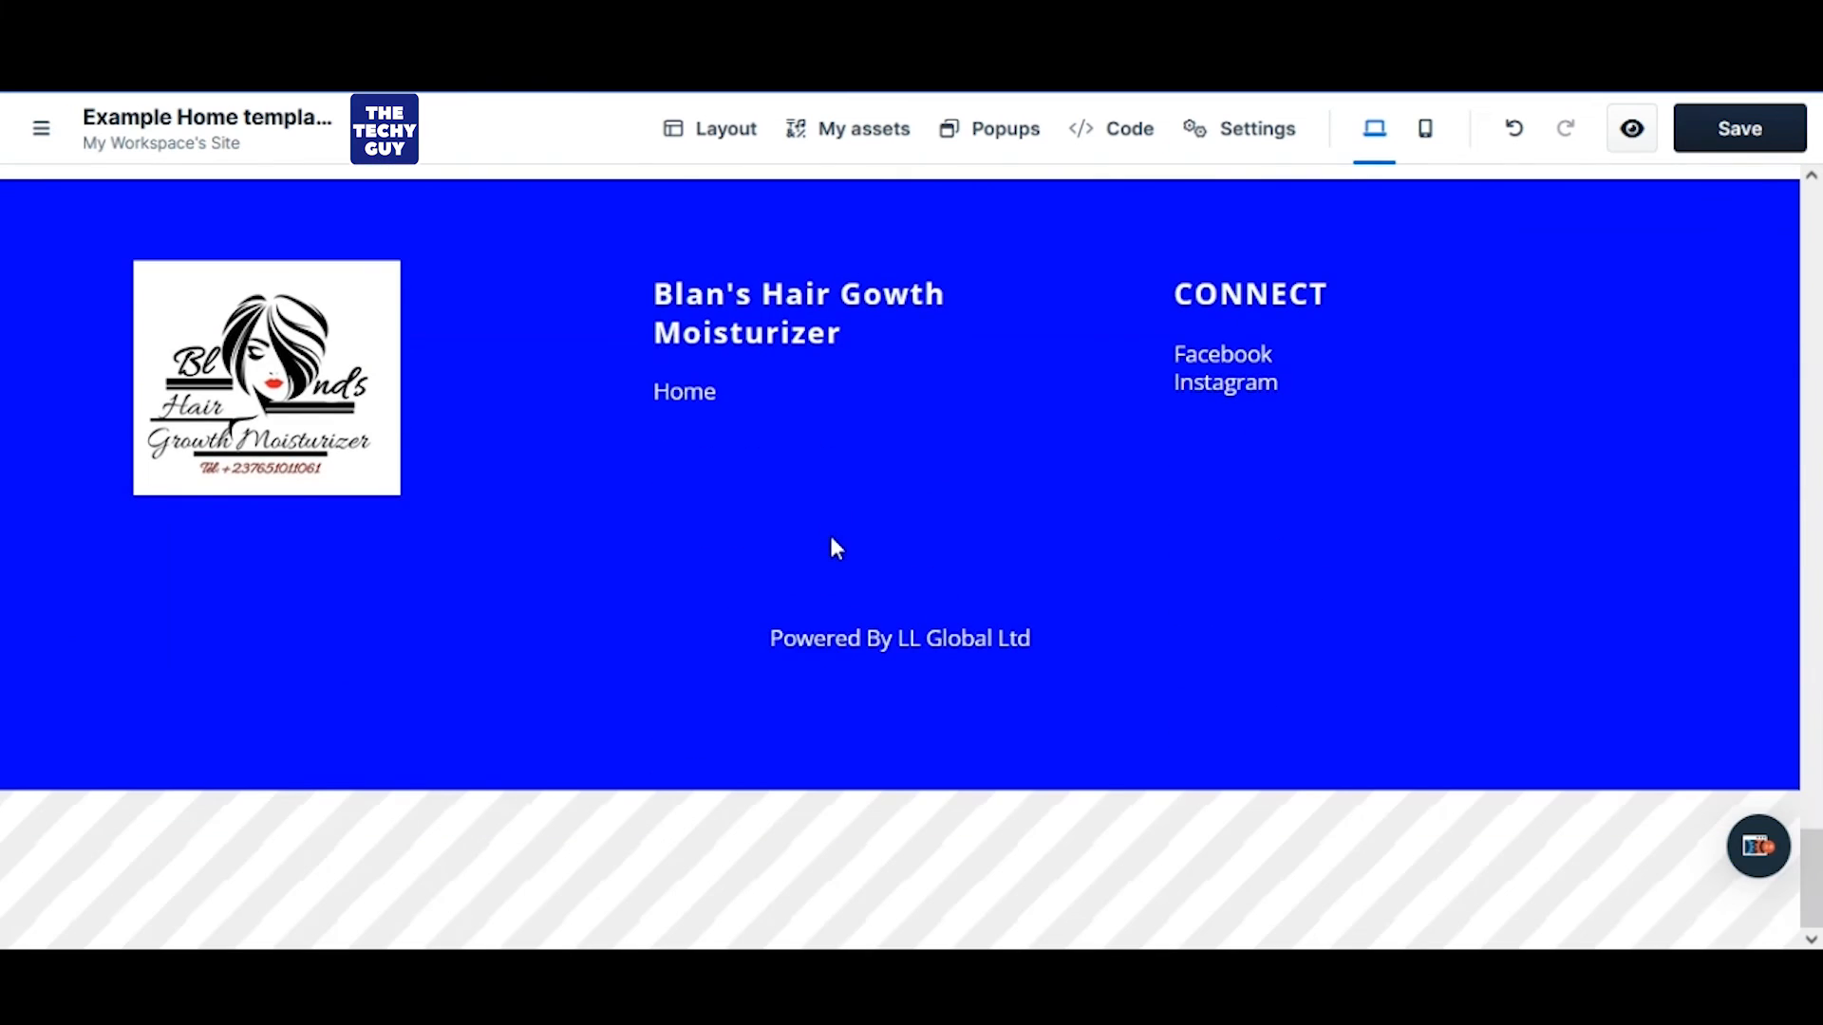
scroll(831, 539, "up", 6)
scroll(832, 548, "up", 10)
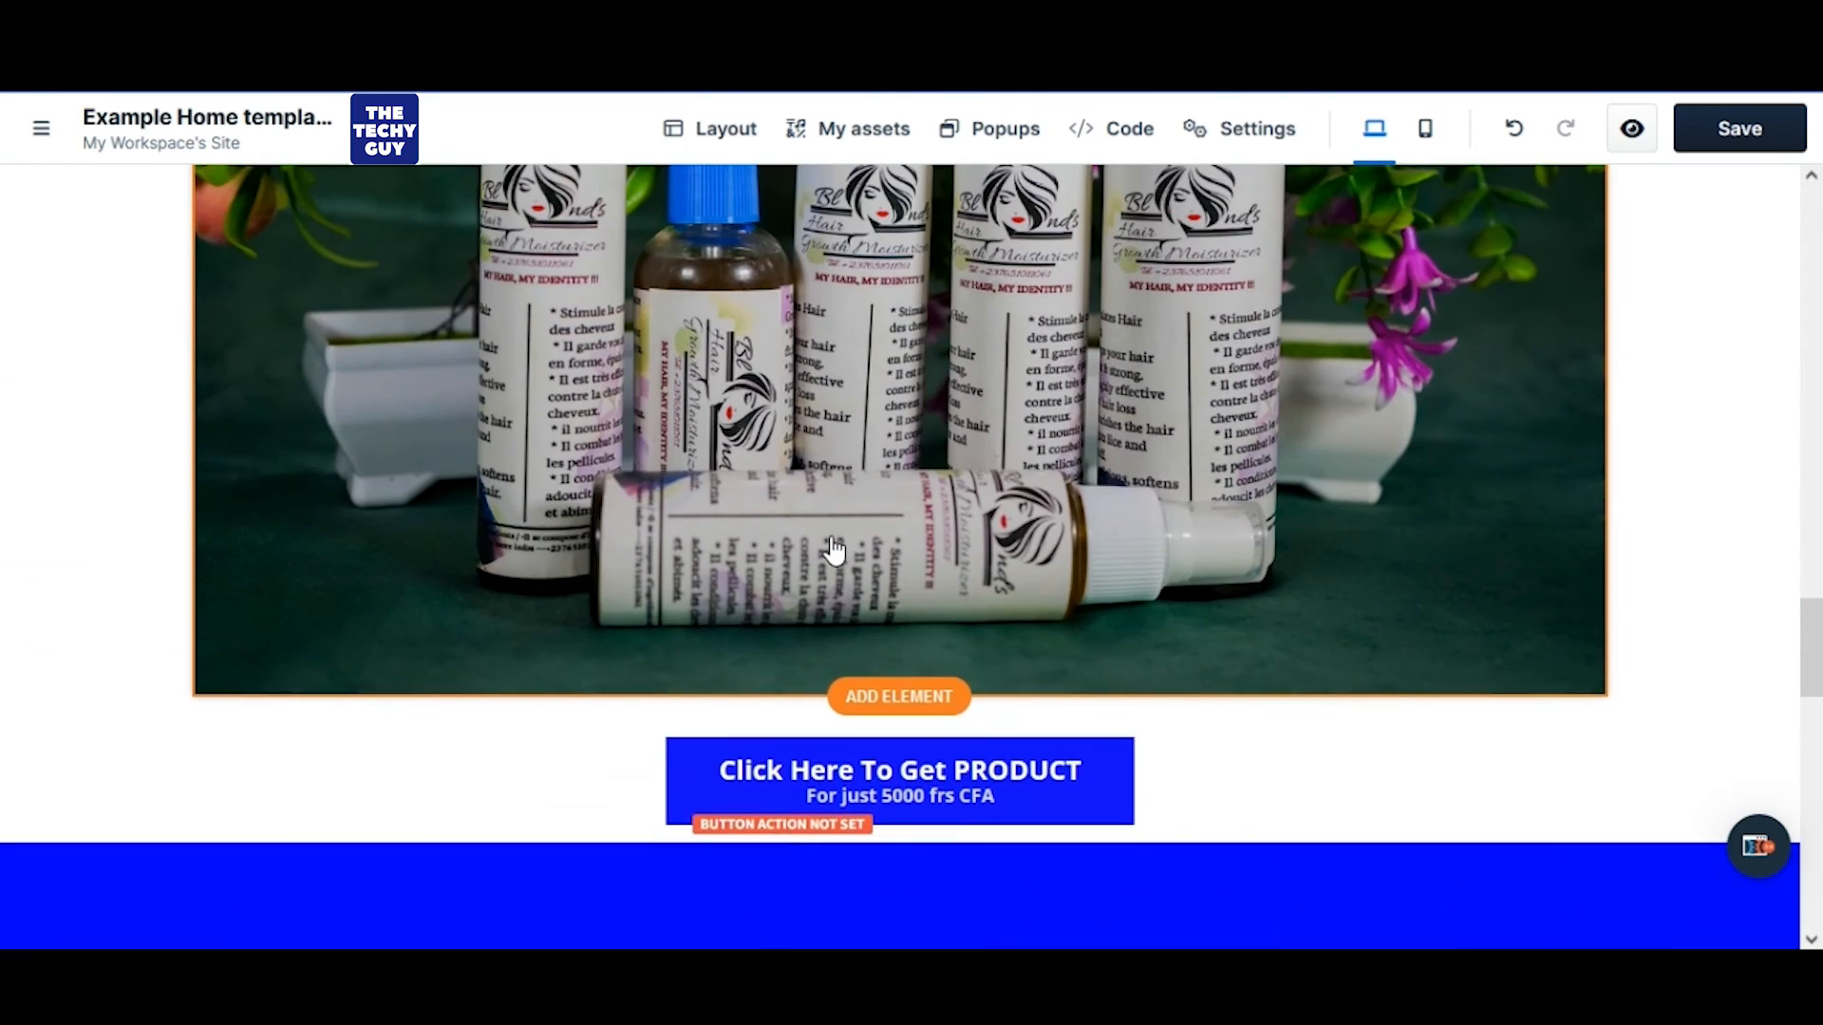
scroll(832, 548, "up", 8)
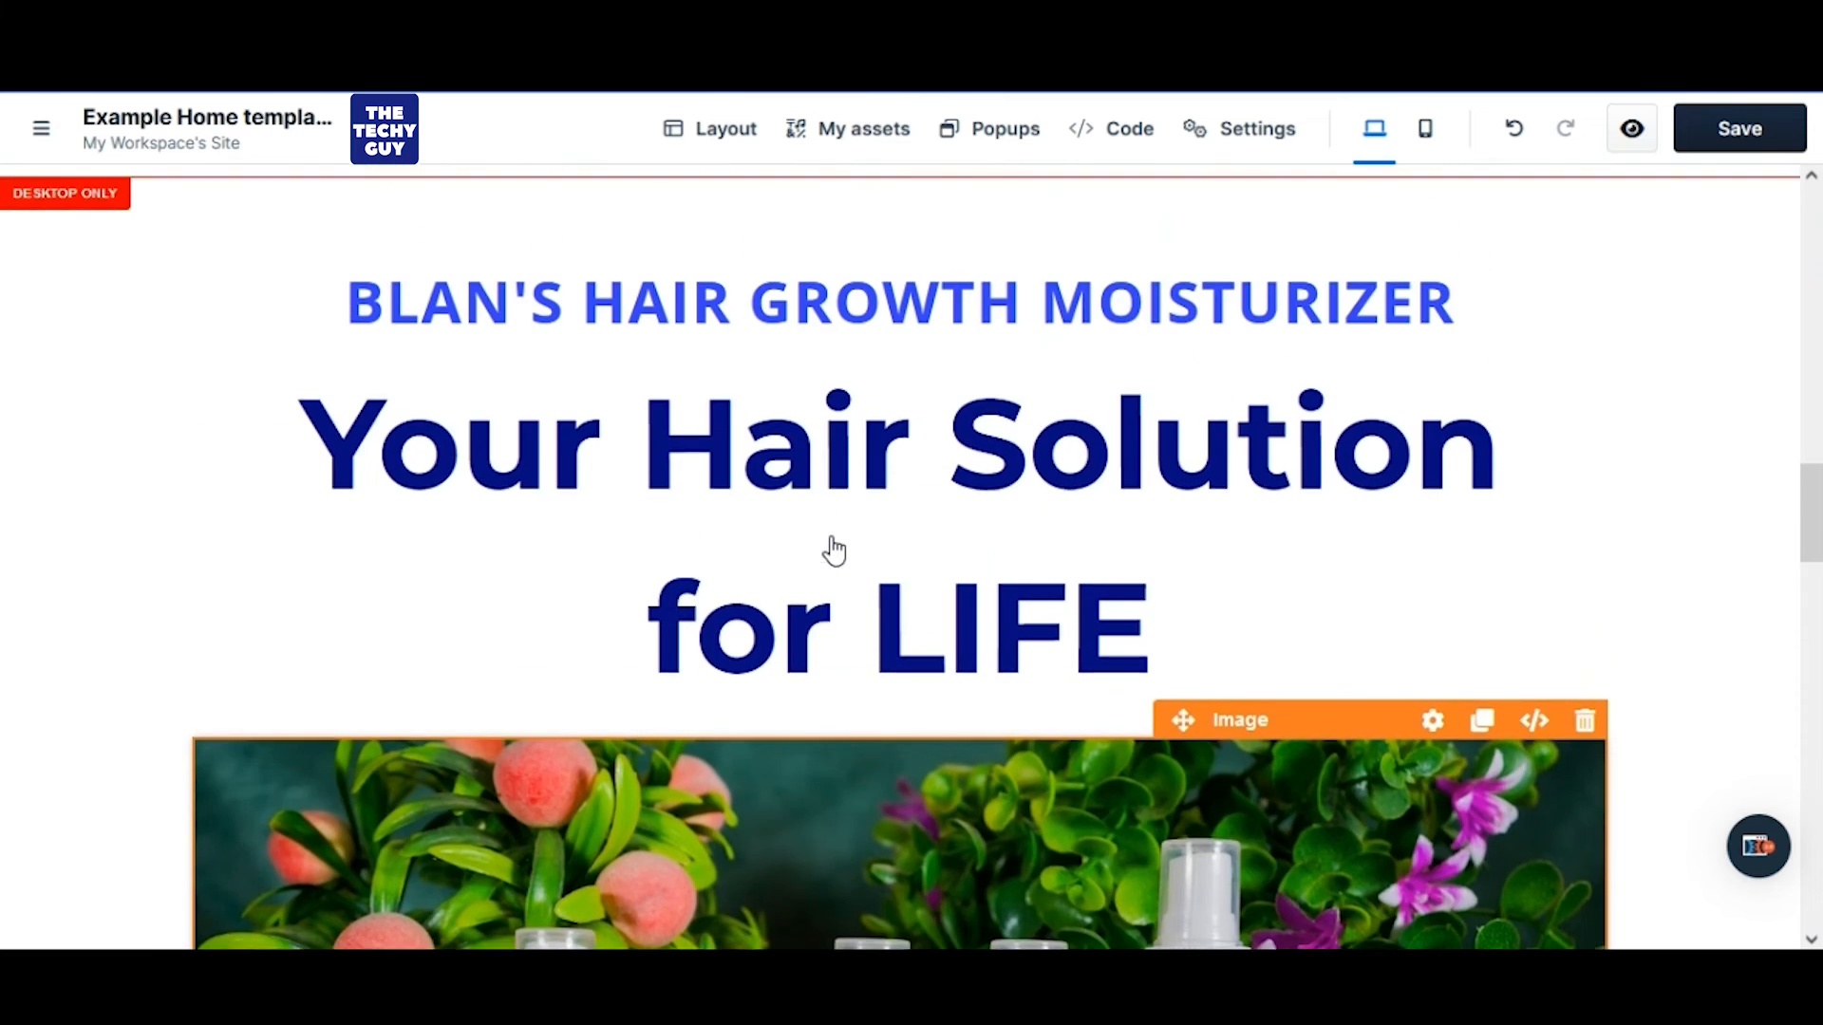
scroll(831, 550, "up", 8)
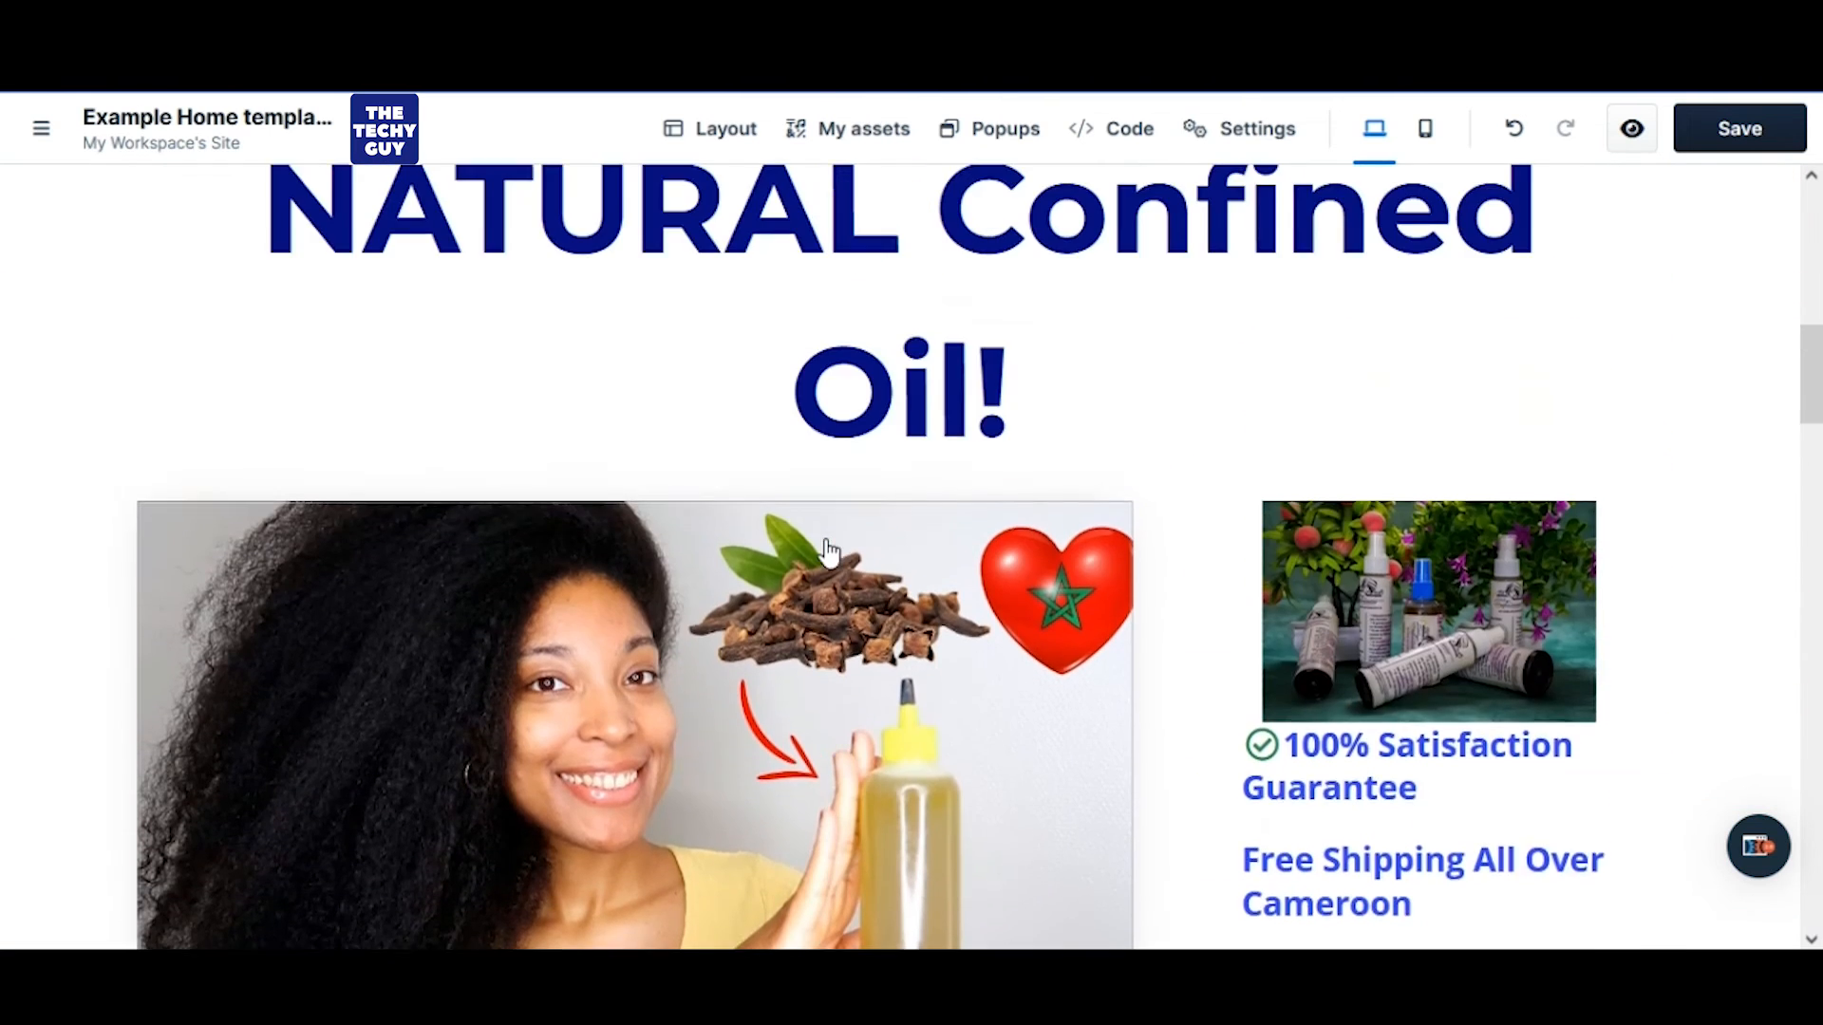
scroll(829, 552, "up", 8)
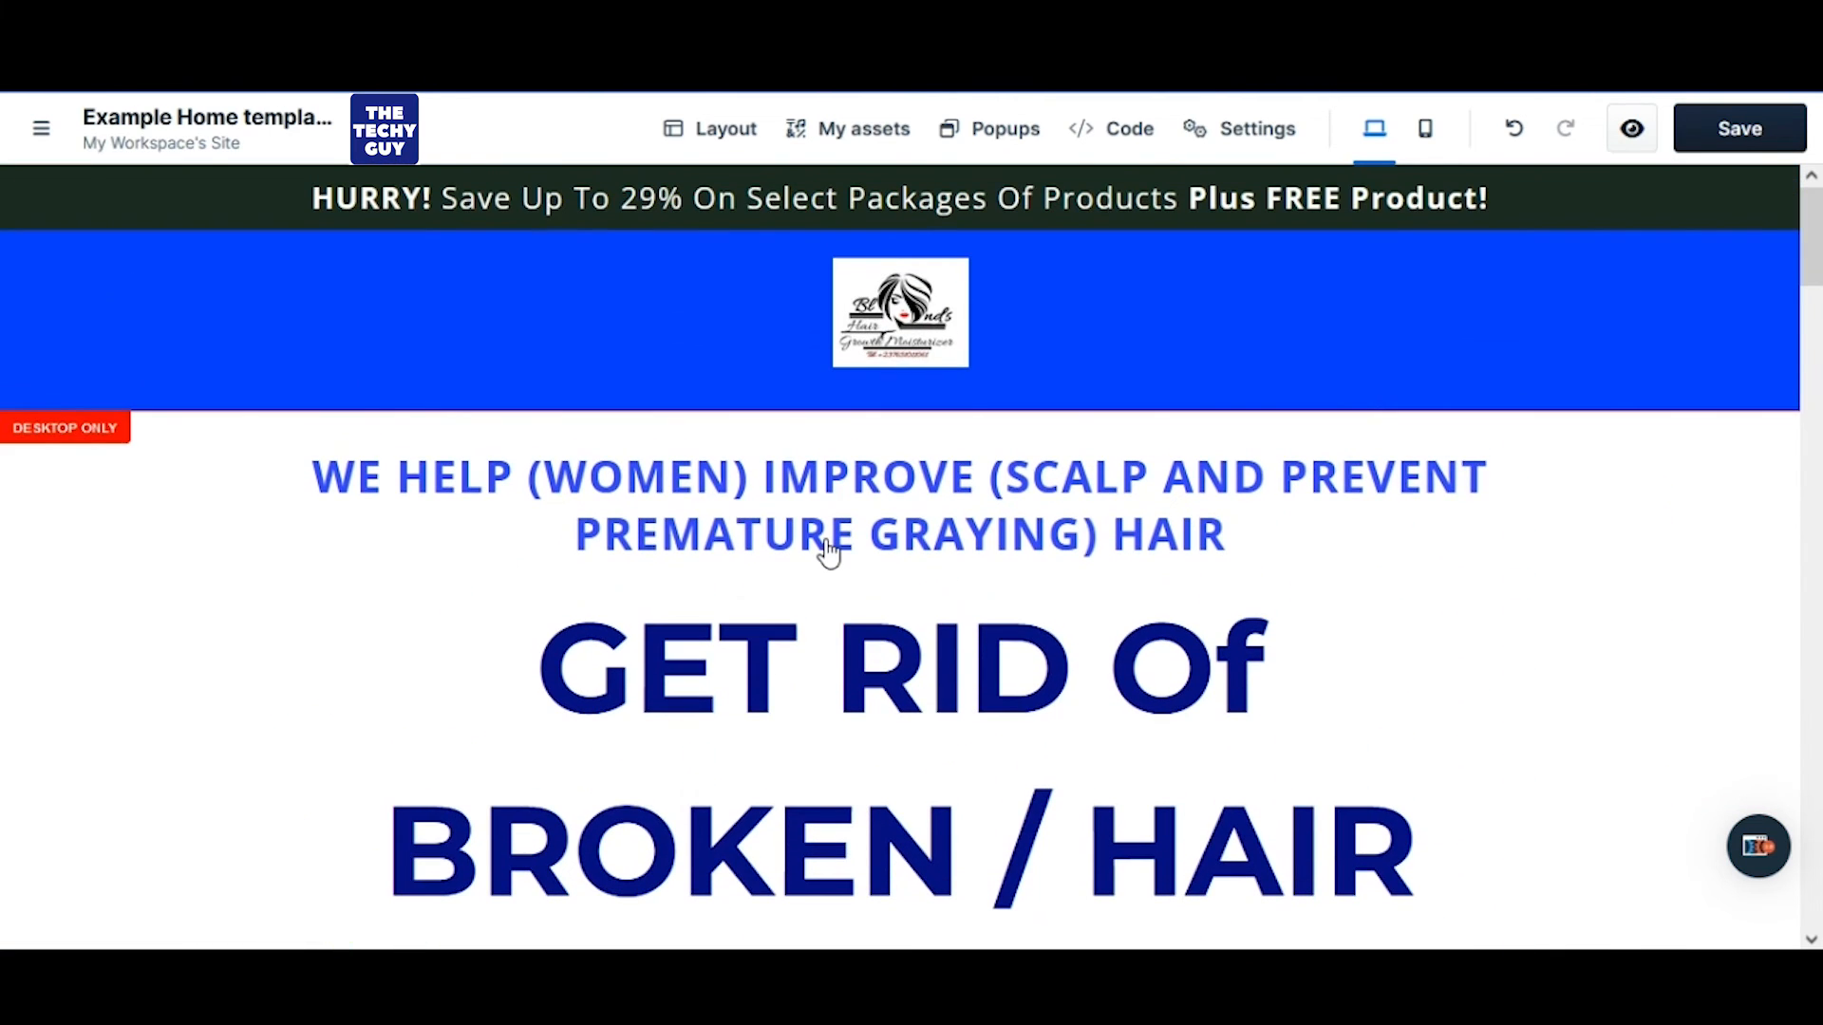
Open the page preview and examine its headlines, video area, guarantee list and the sections below
left_click(1633, 130)
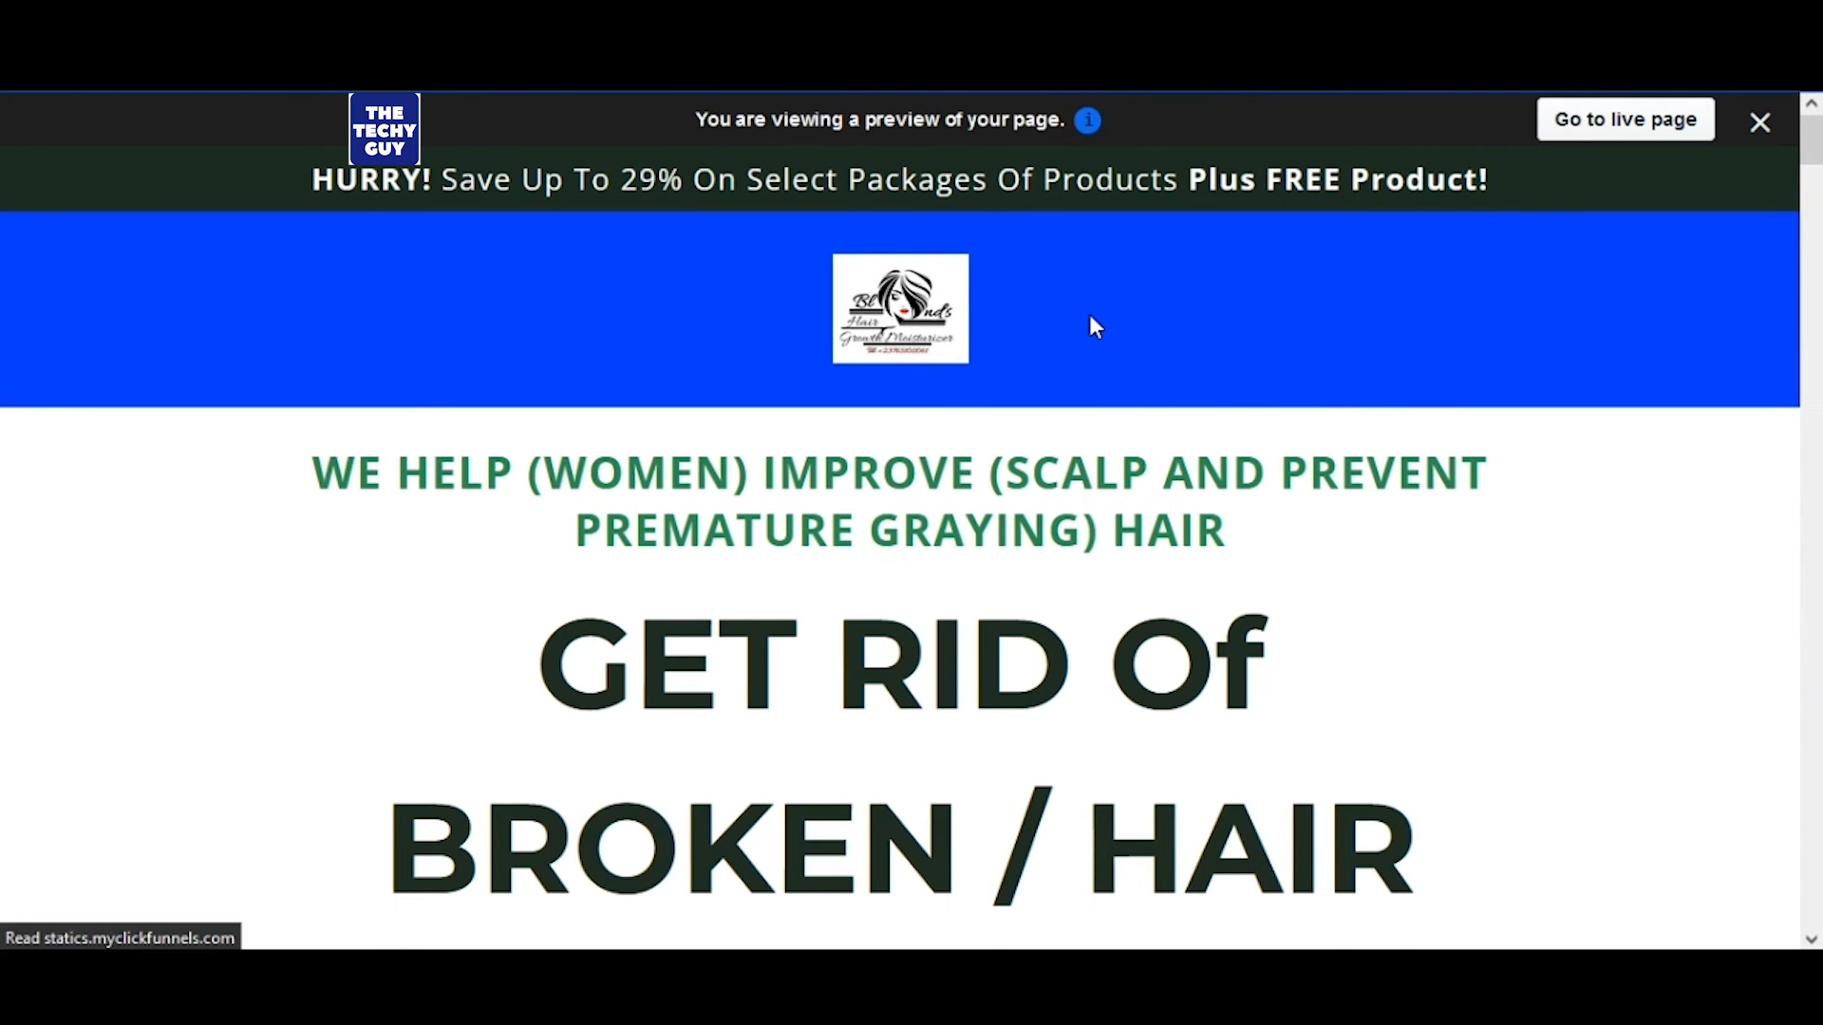
scroll(1143, 513, "down", 1)
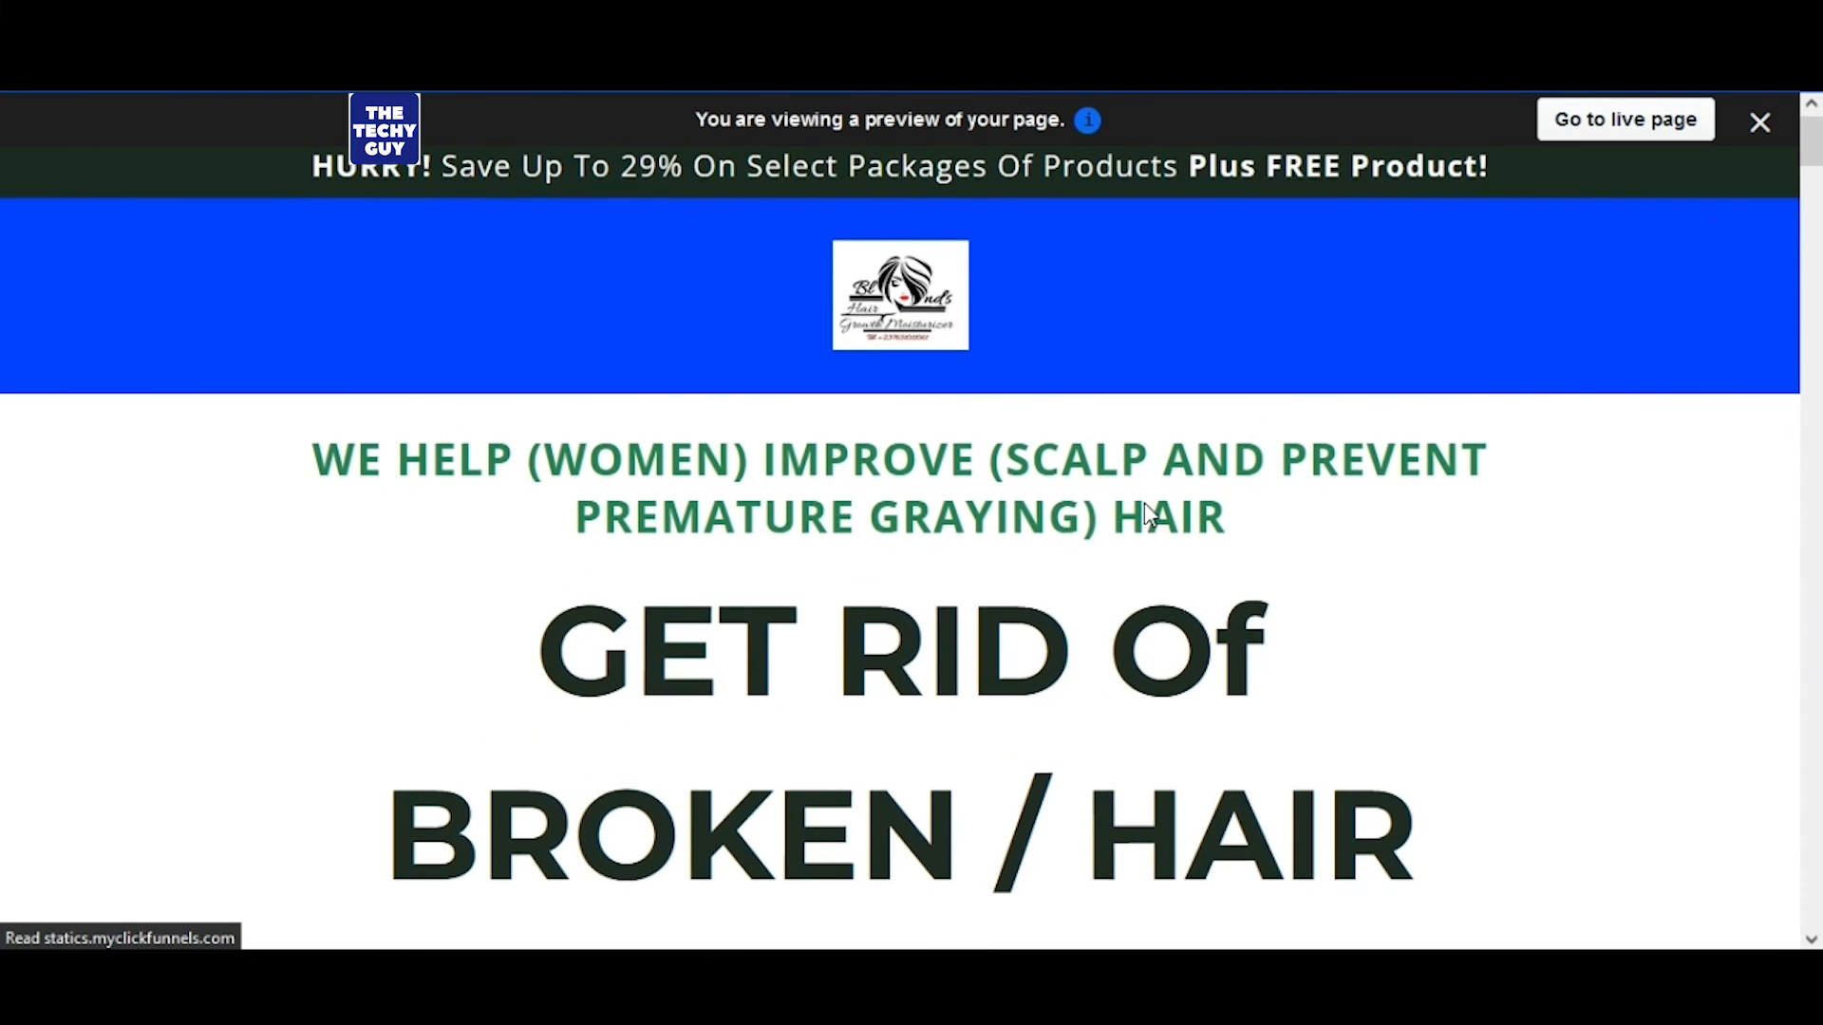
scroll(1143, 504, "down", 5)
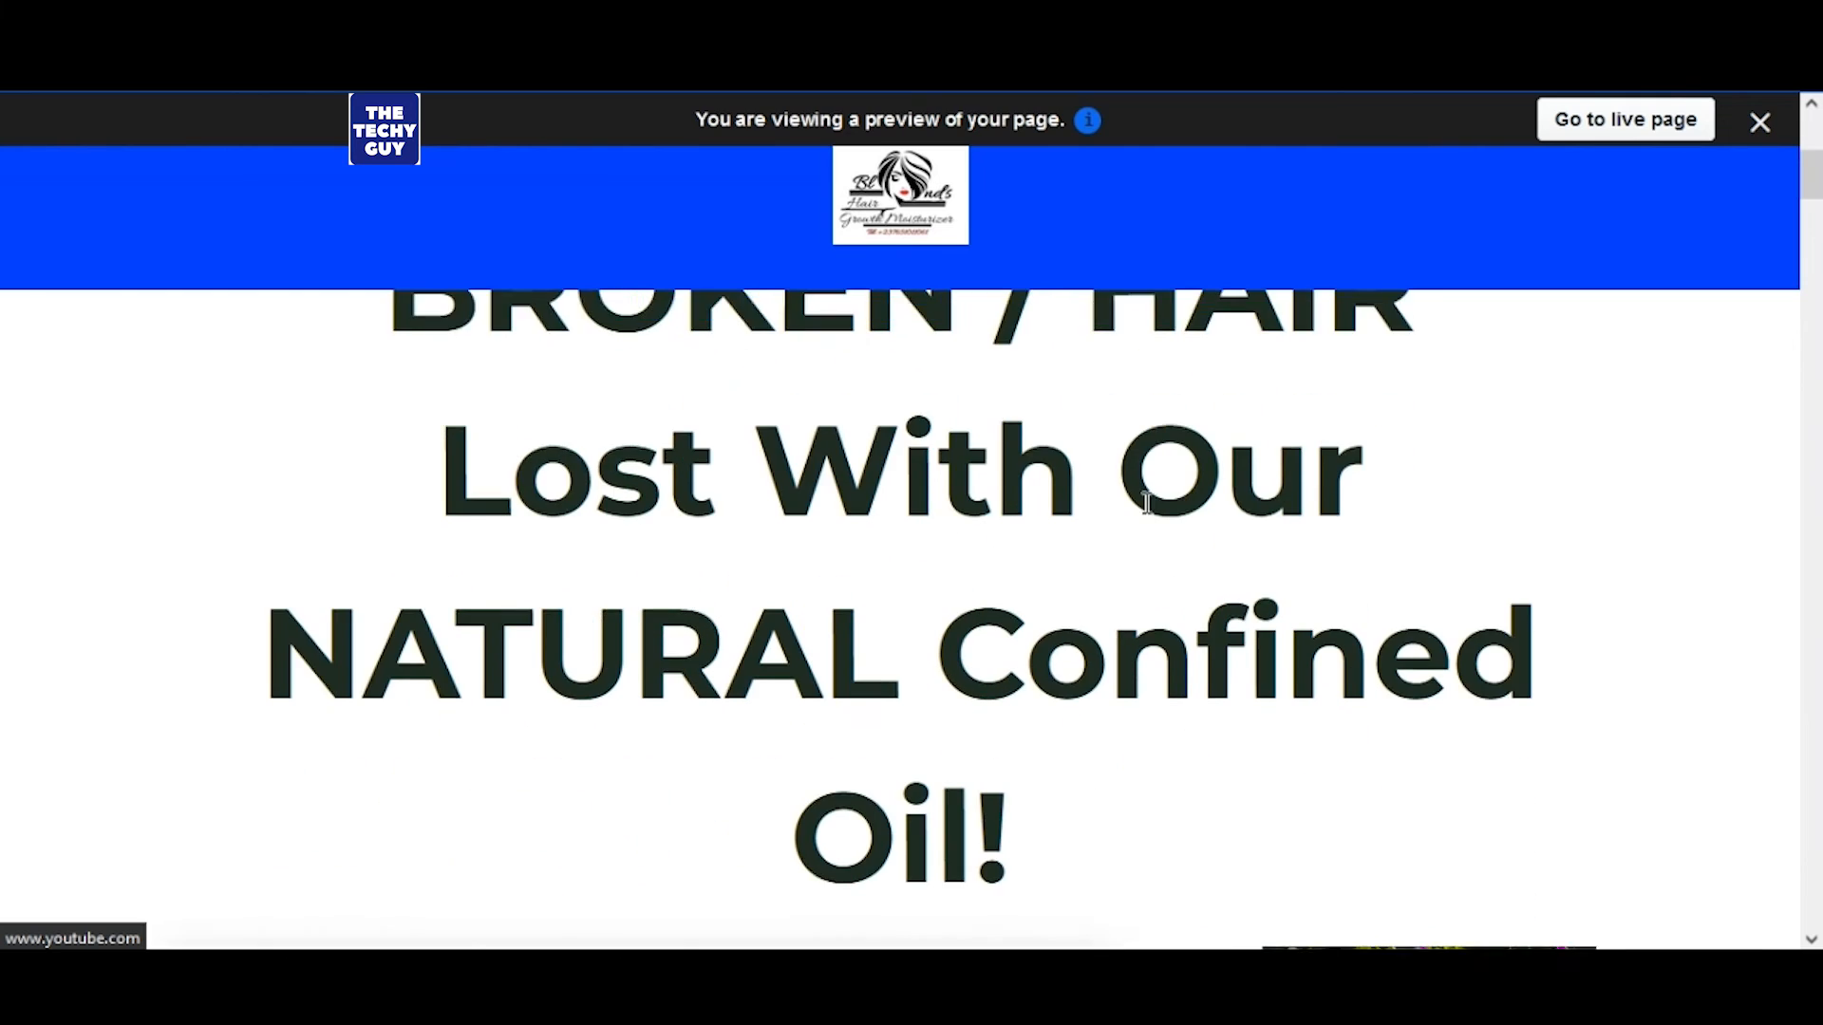
scroll(1146, 503, "down", 8)
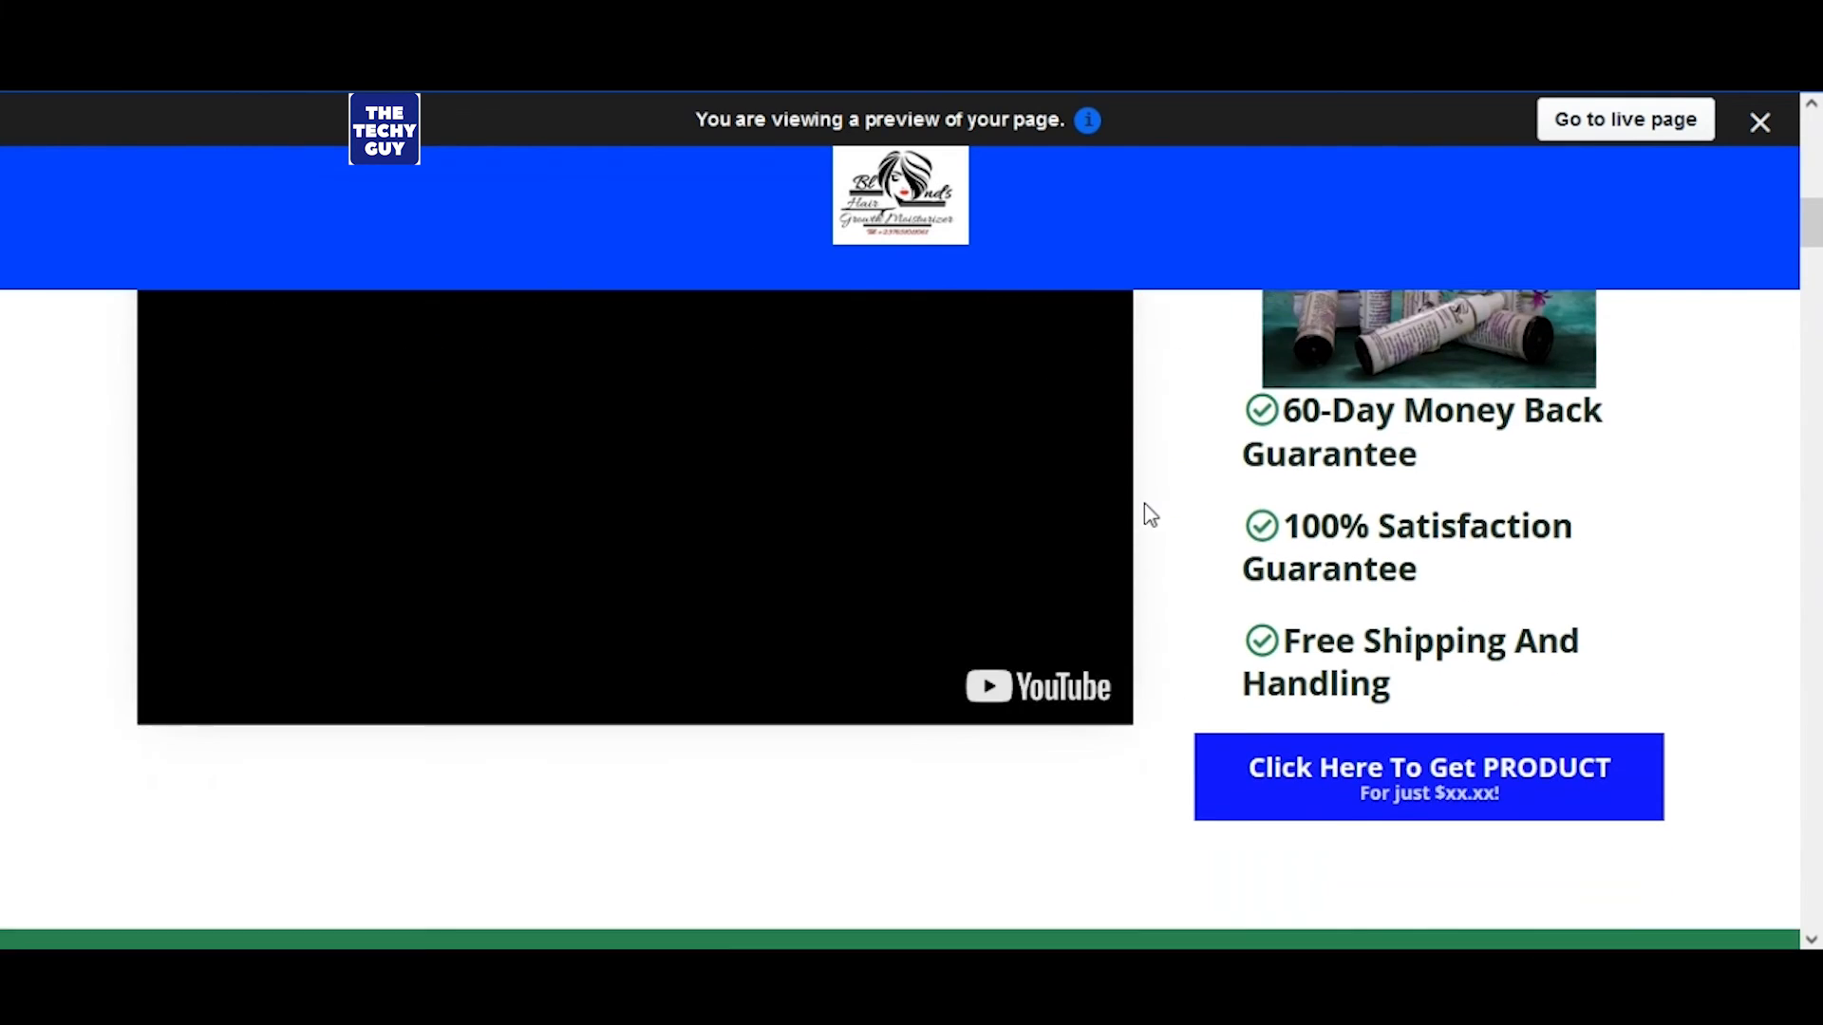
scroll(1146, 506, "down", 6)
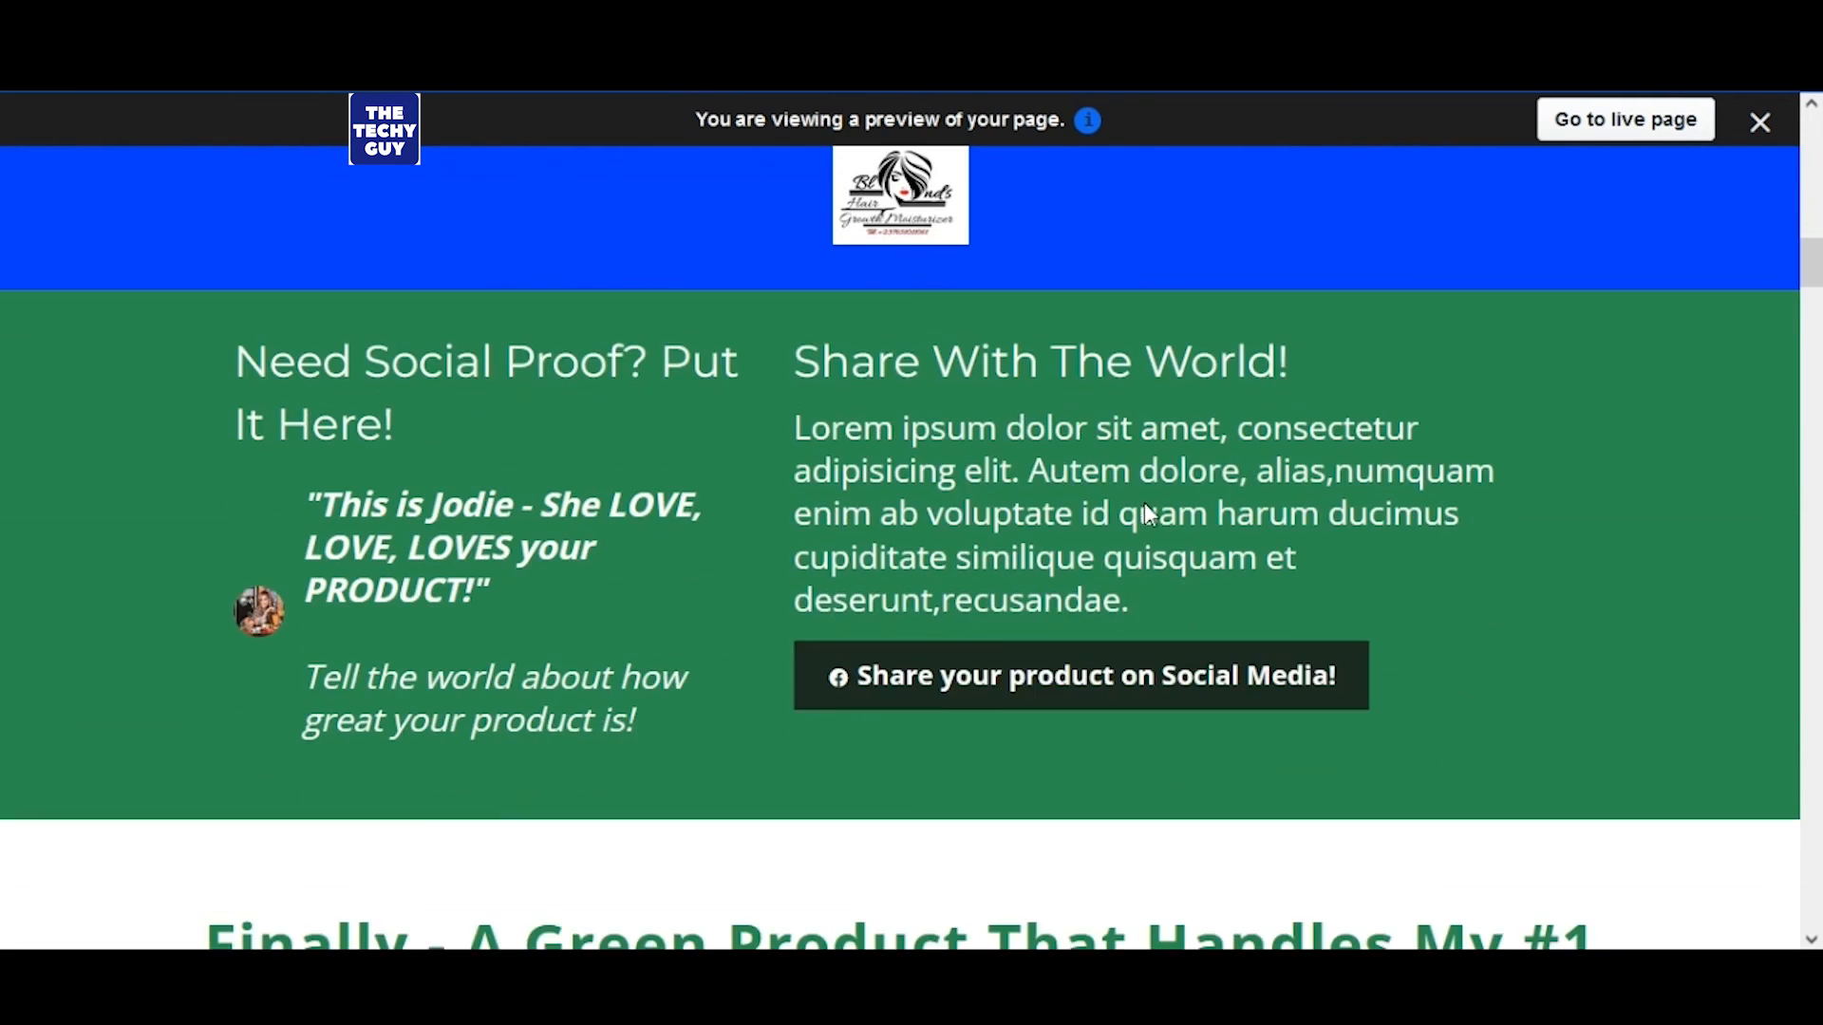
scroll(1143, 504, "down", 2)
scroll(1144, 503, "up", 15)
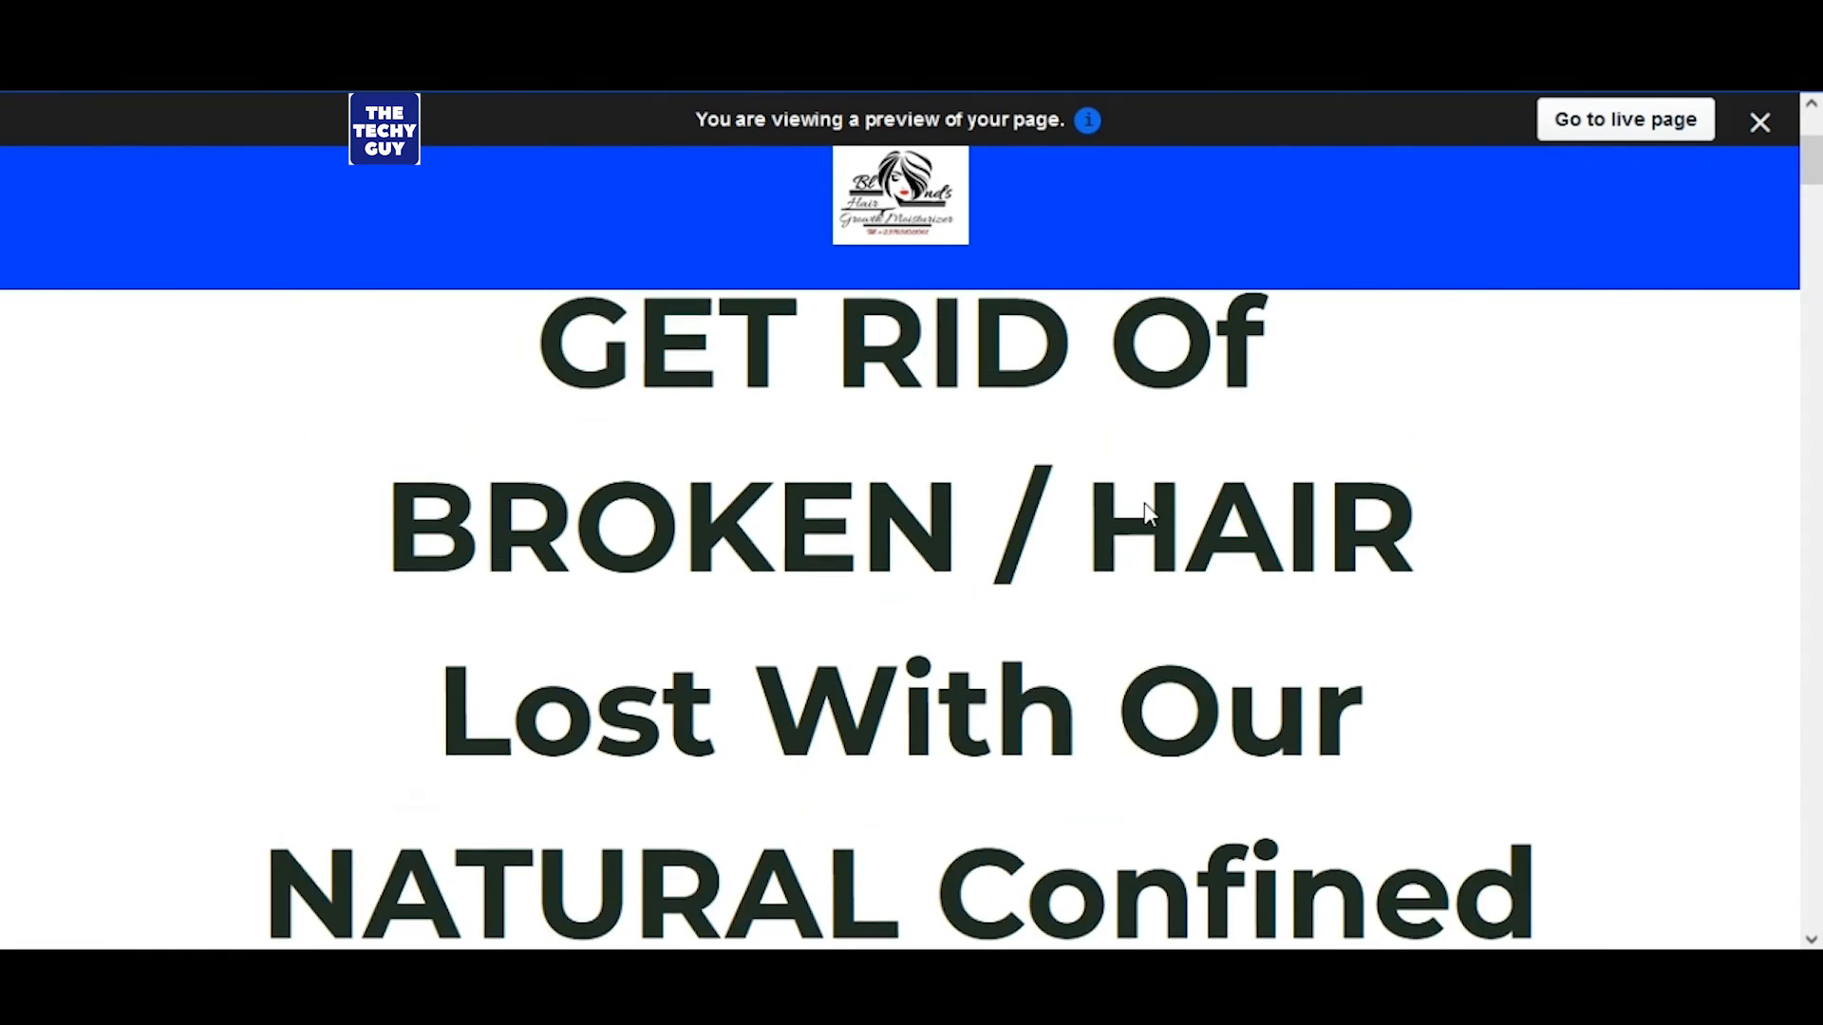
scroll(1143, 508, "up", 4)
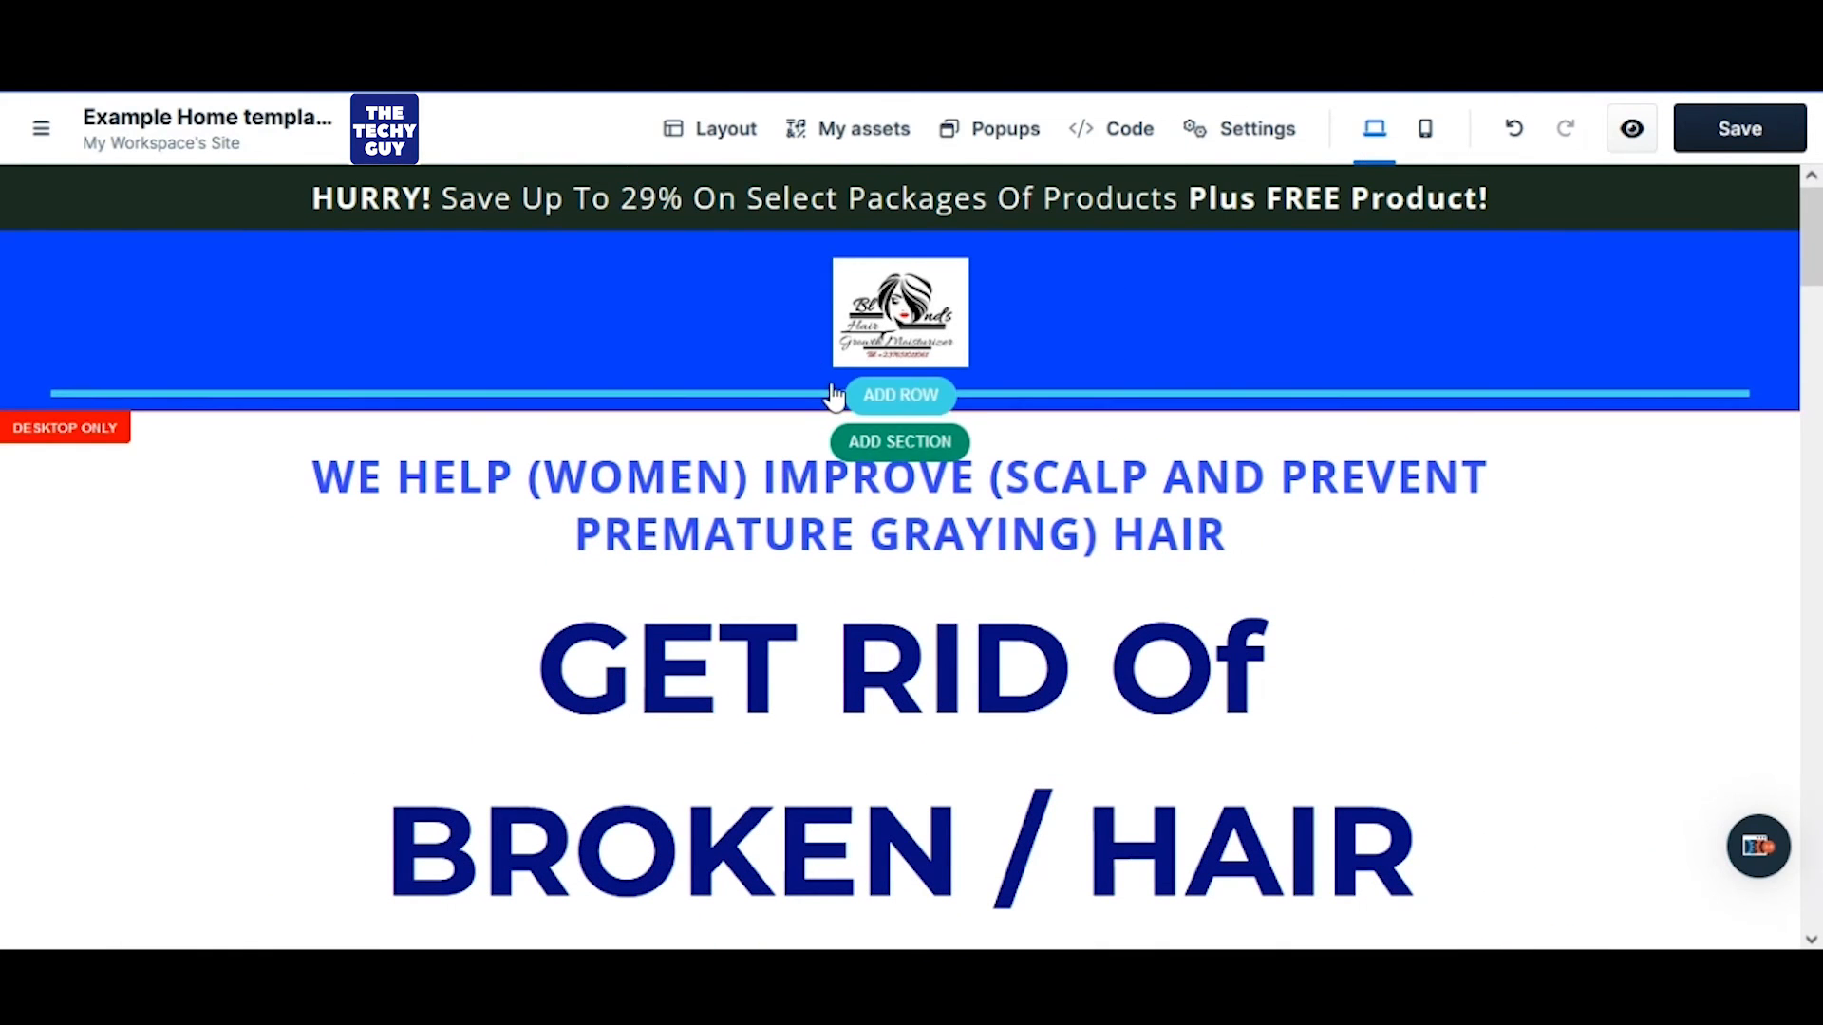
Delete the "HURRY!" promotional bar section above the logo header and save the page
mouse_move(980, 192)
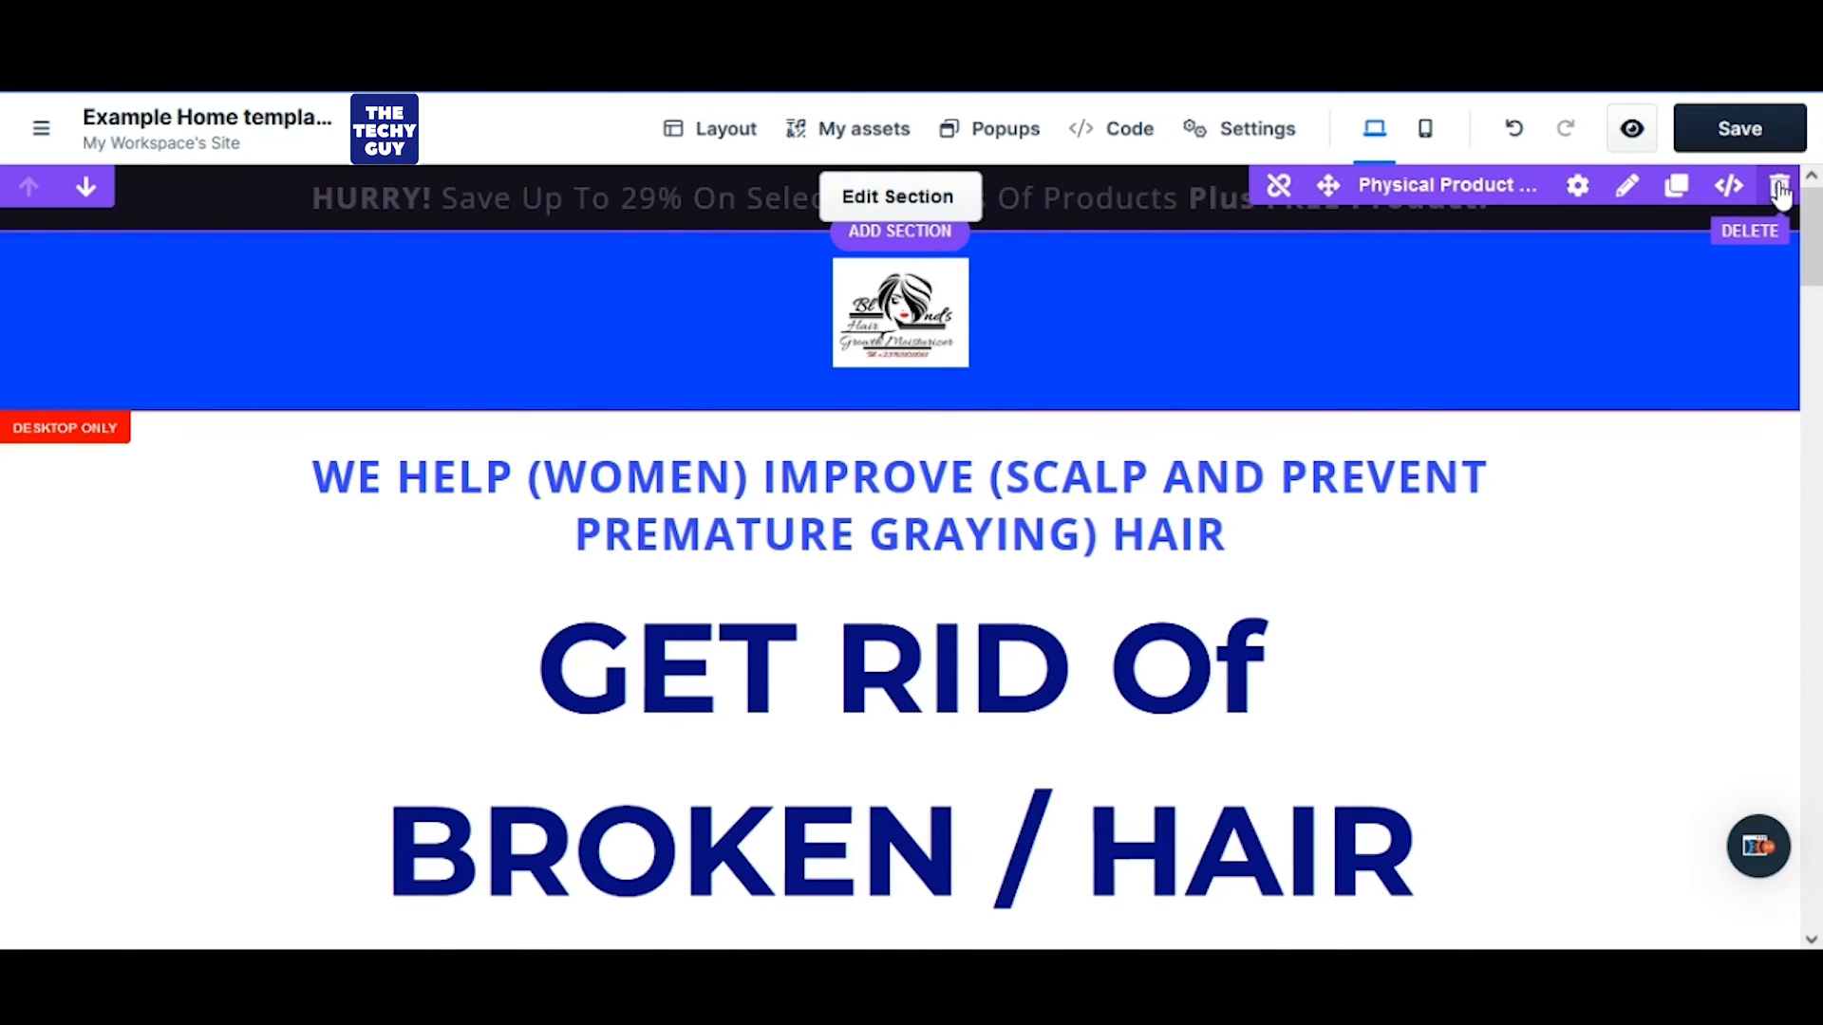
left_click(1780, 190)
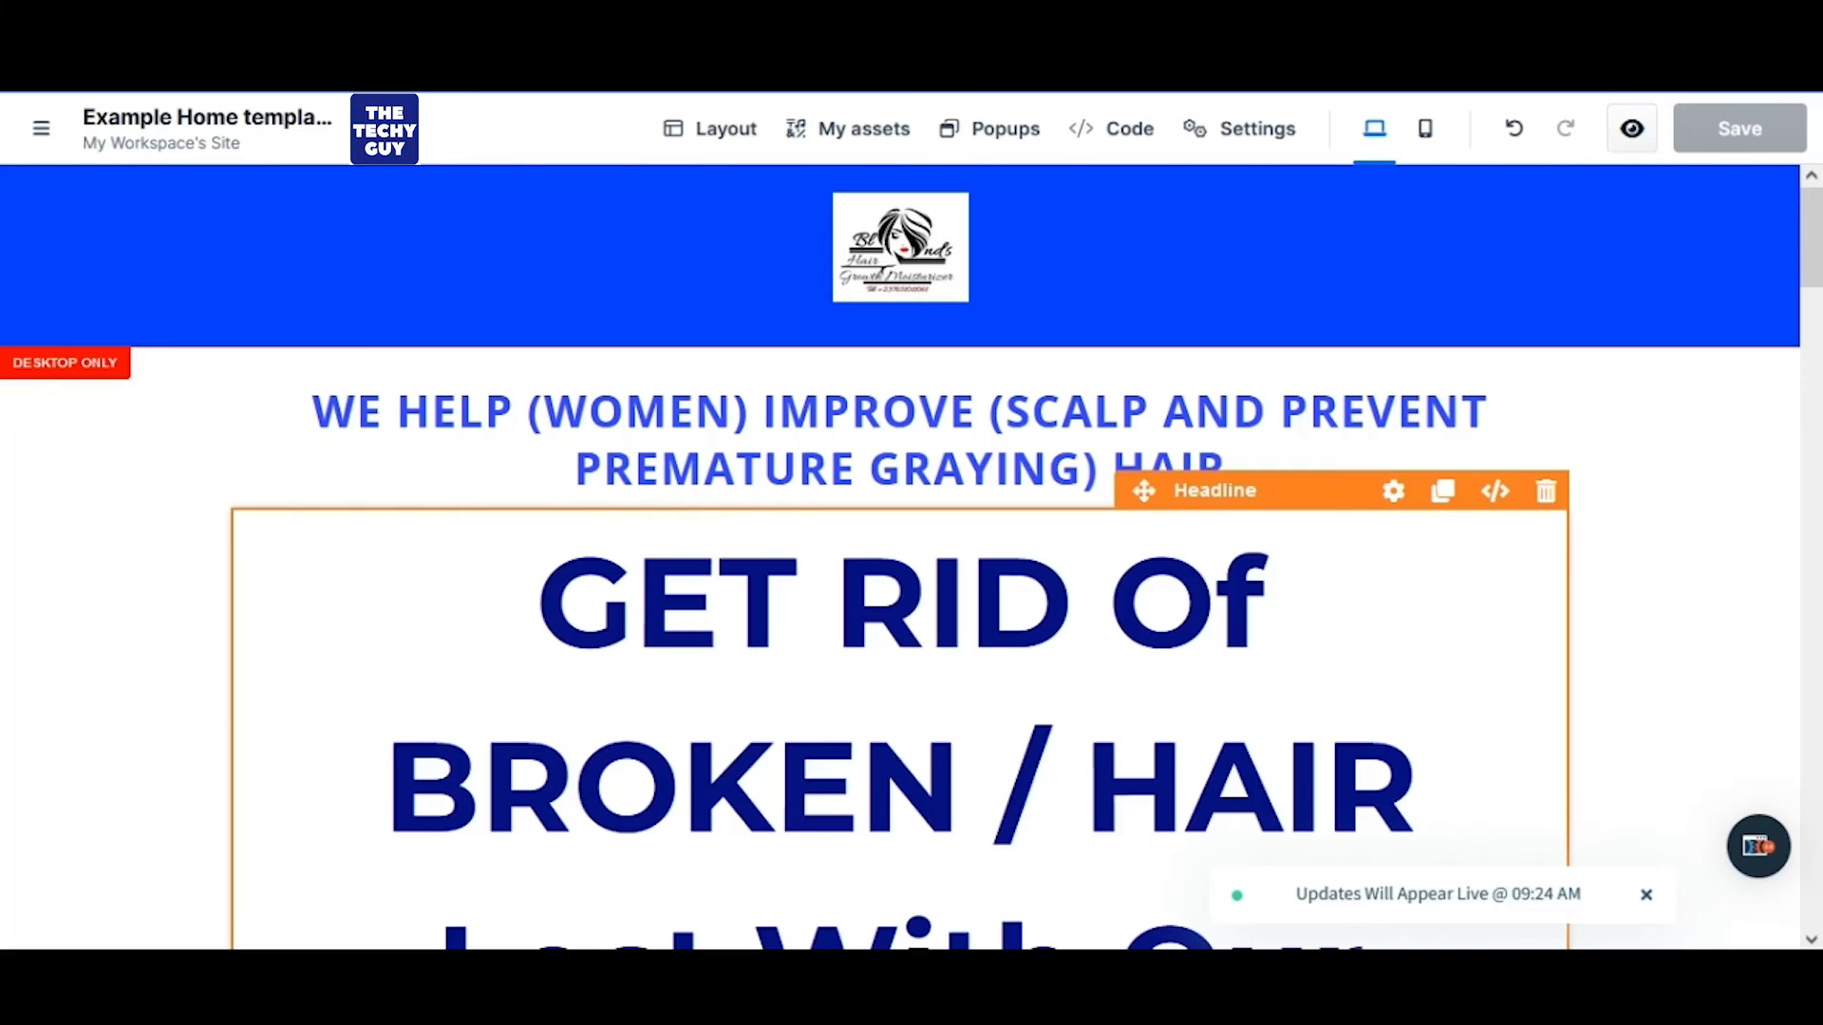
Preview the saved page and check its headlines, video, product image, "BHGM EFFECTS" section, blog posts and footer
left_click(1630, 131)
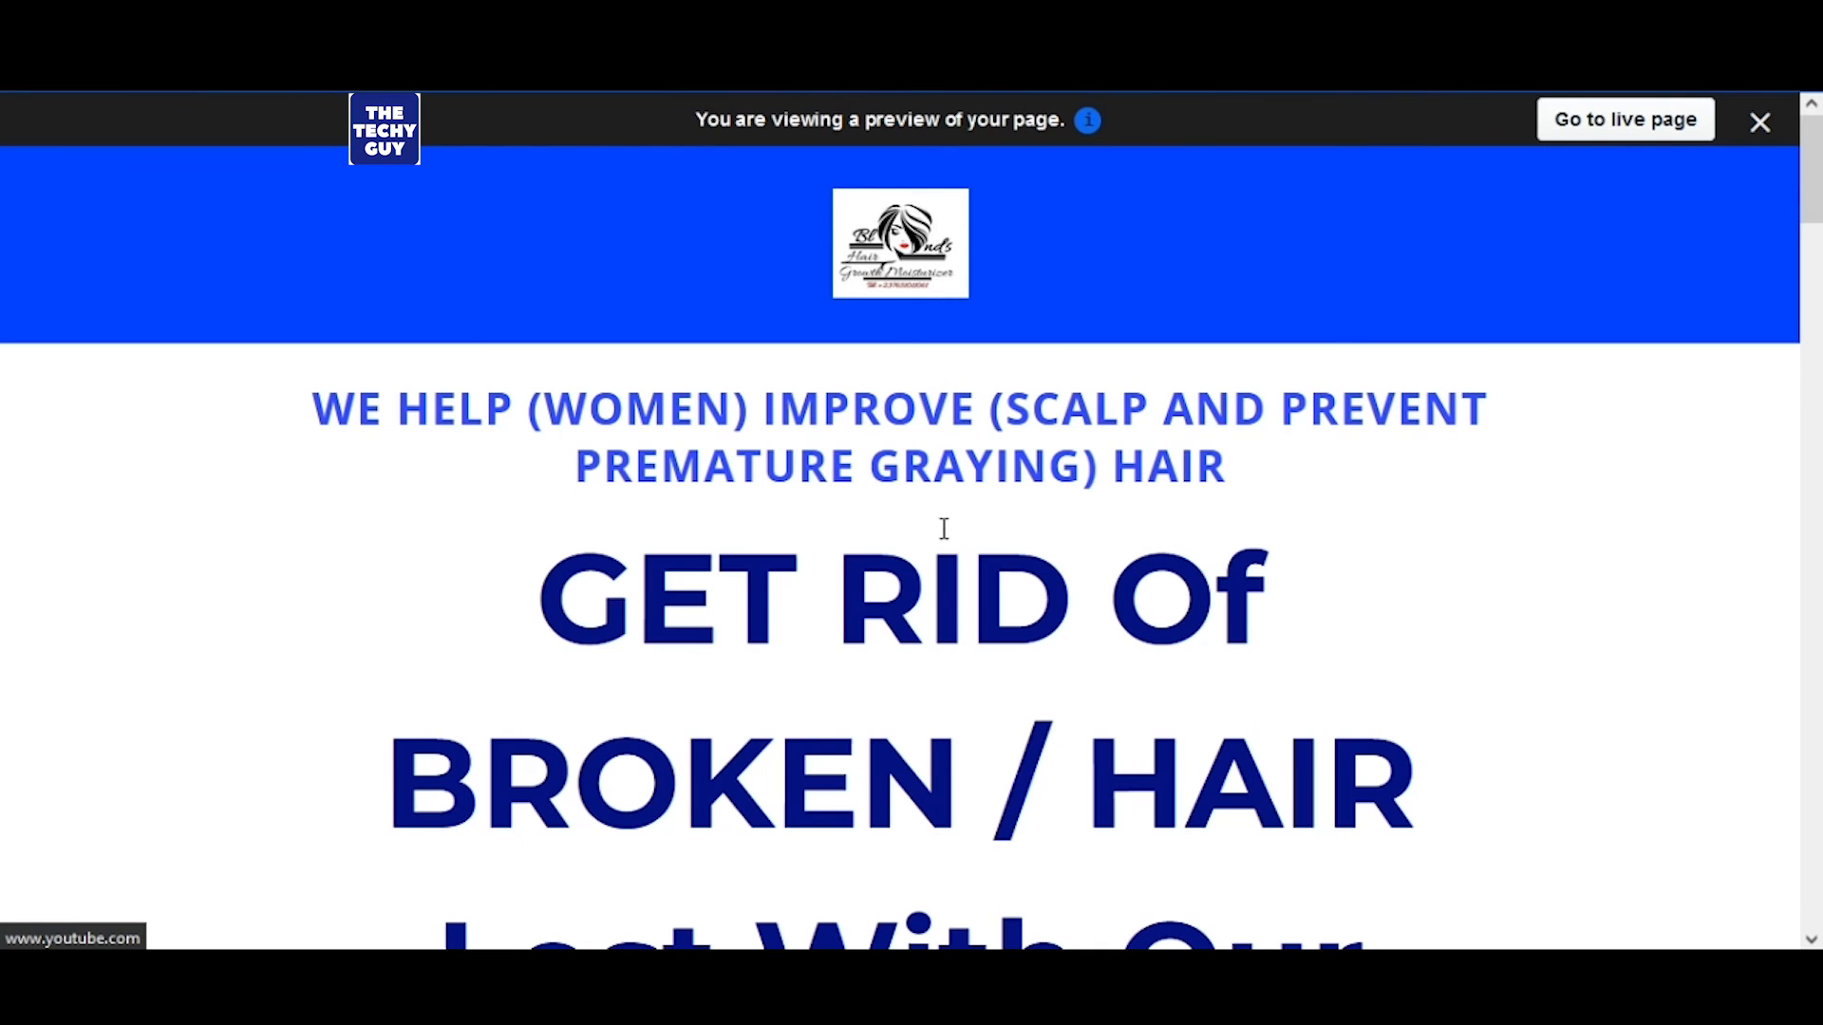
scroll(943, 529, "down", 8)
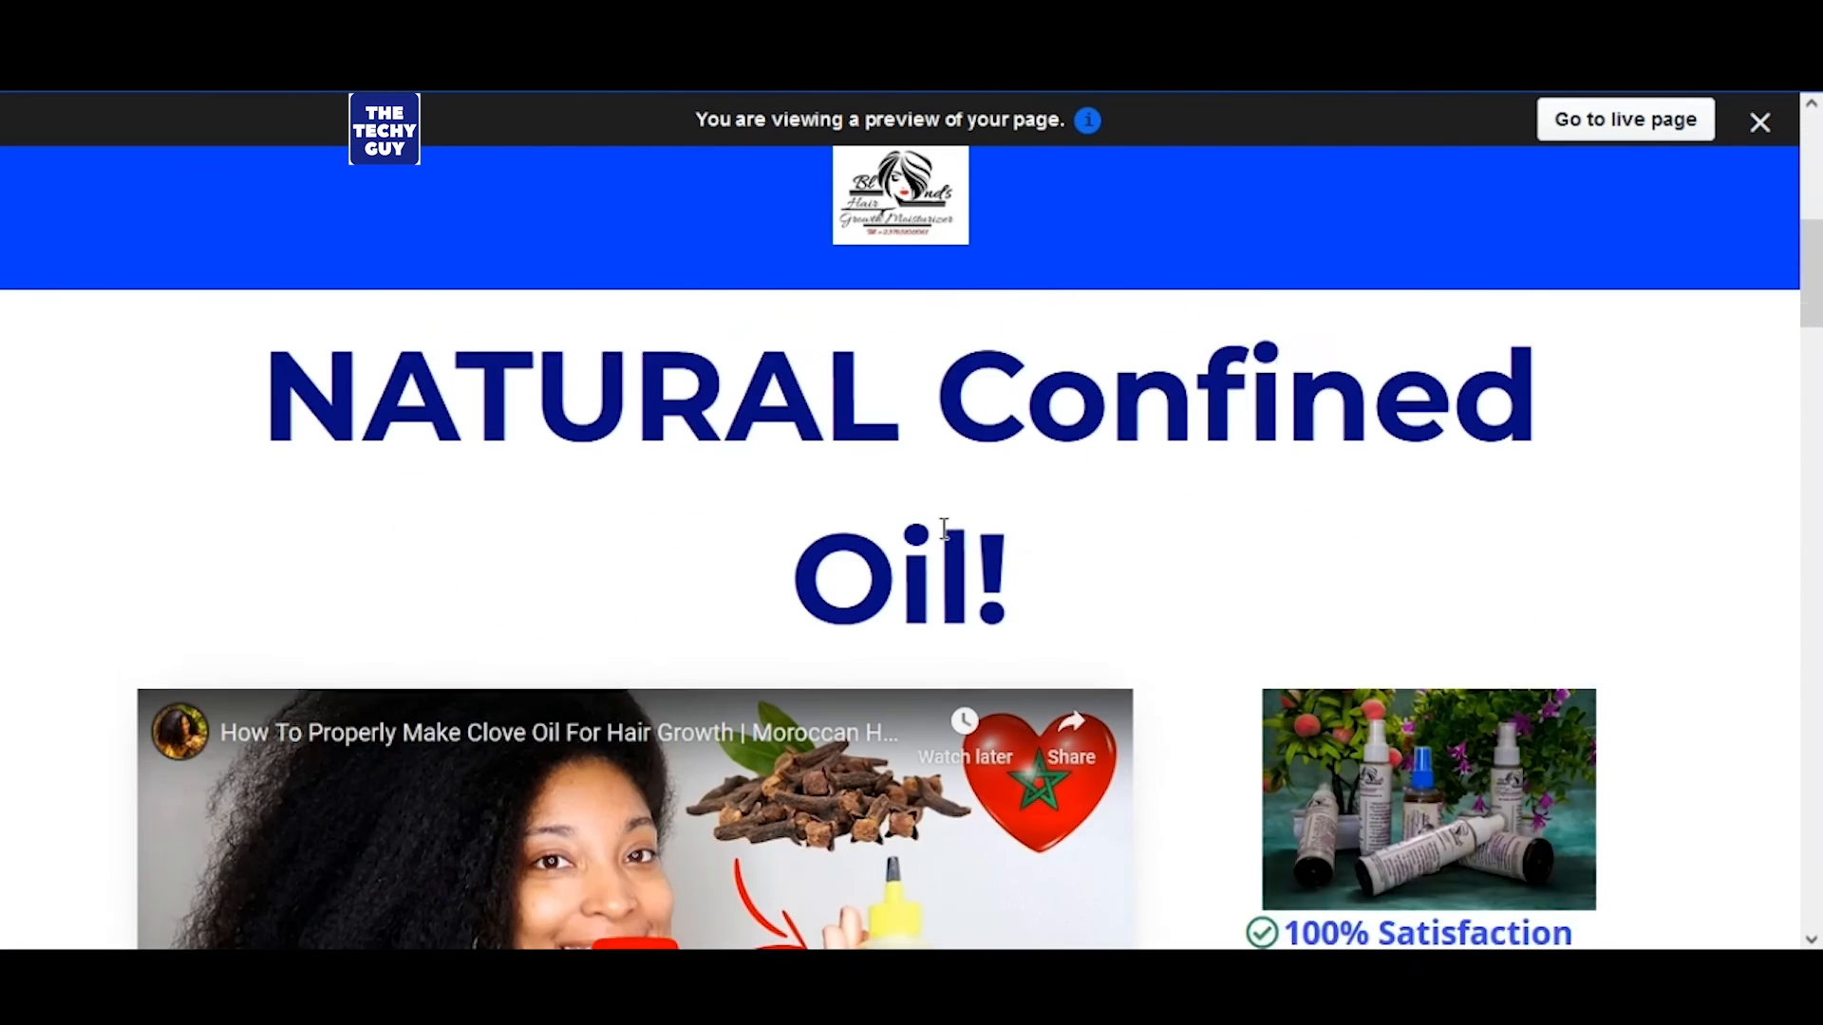
scroll(944, 528, "down", 10)
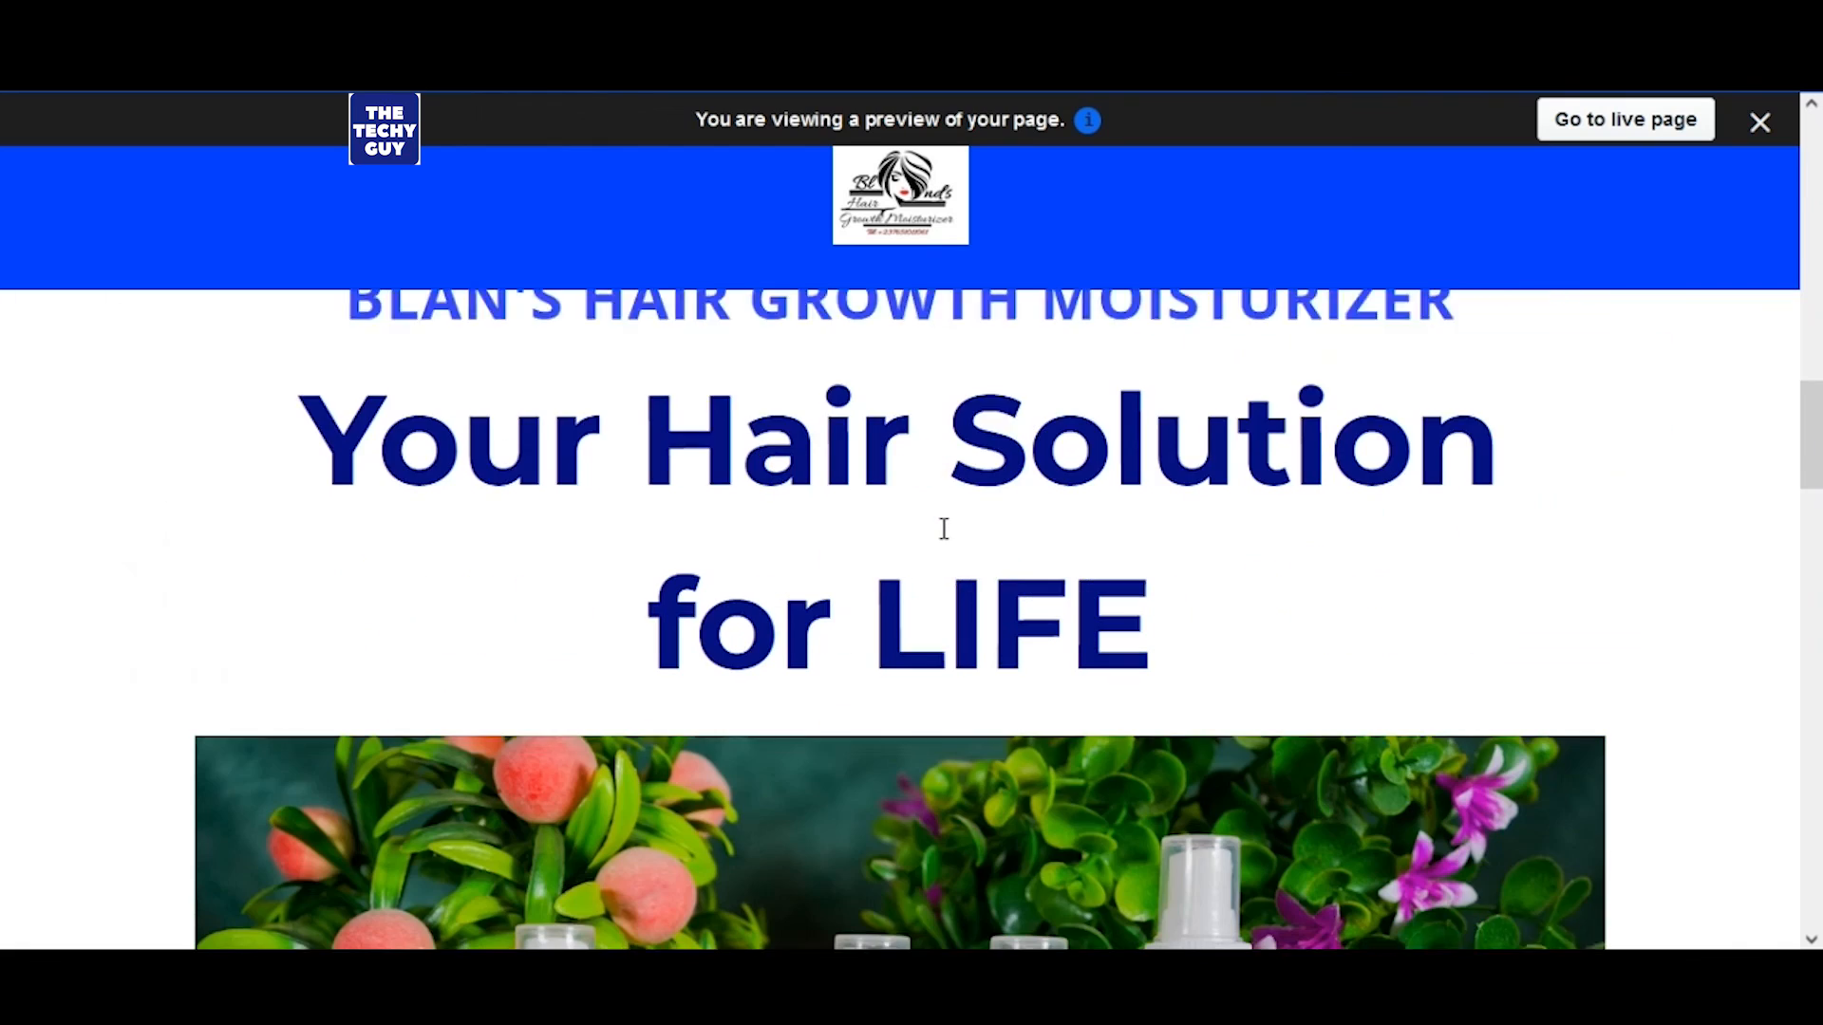
scroll(944, 529, "down", 10)
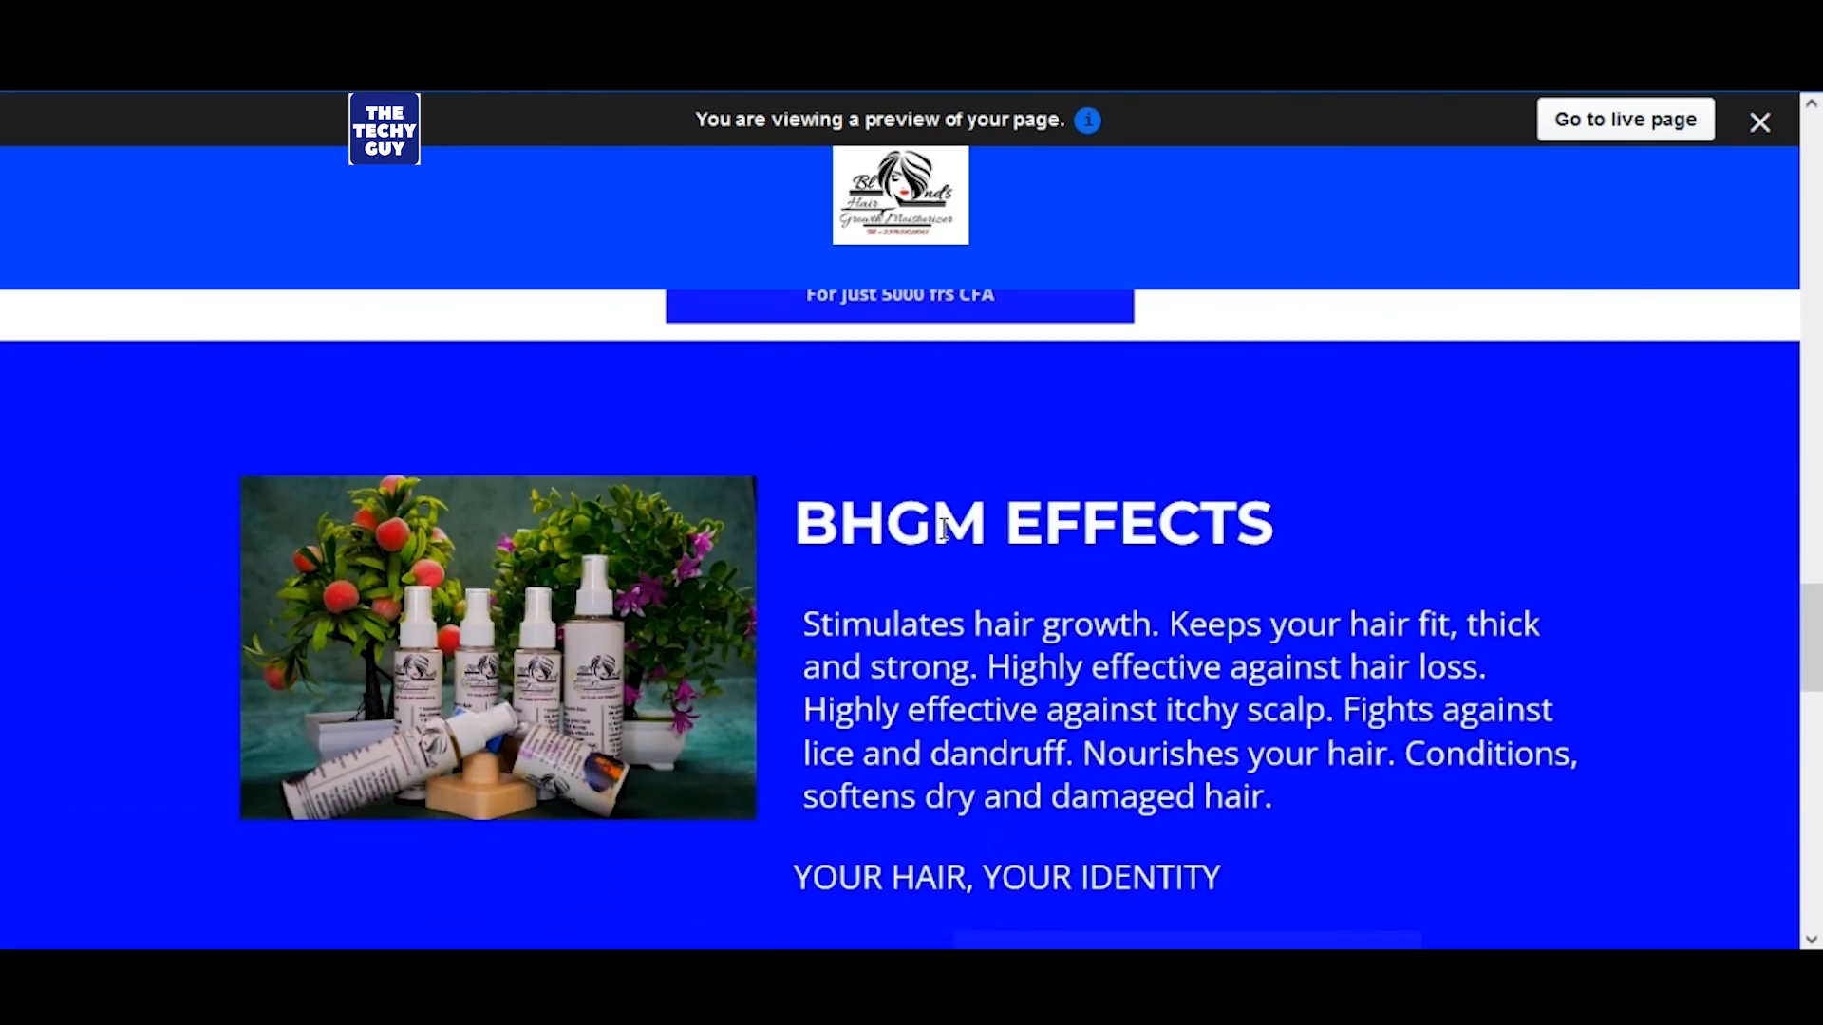
scroll(944, 529, "down", 10)
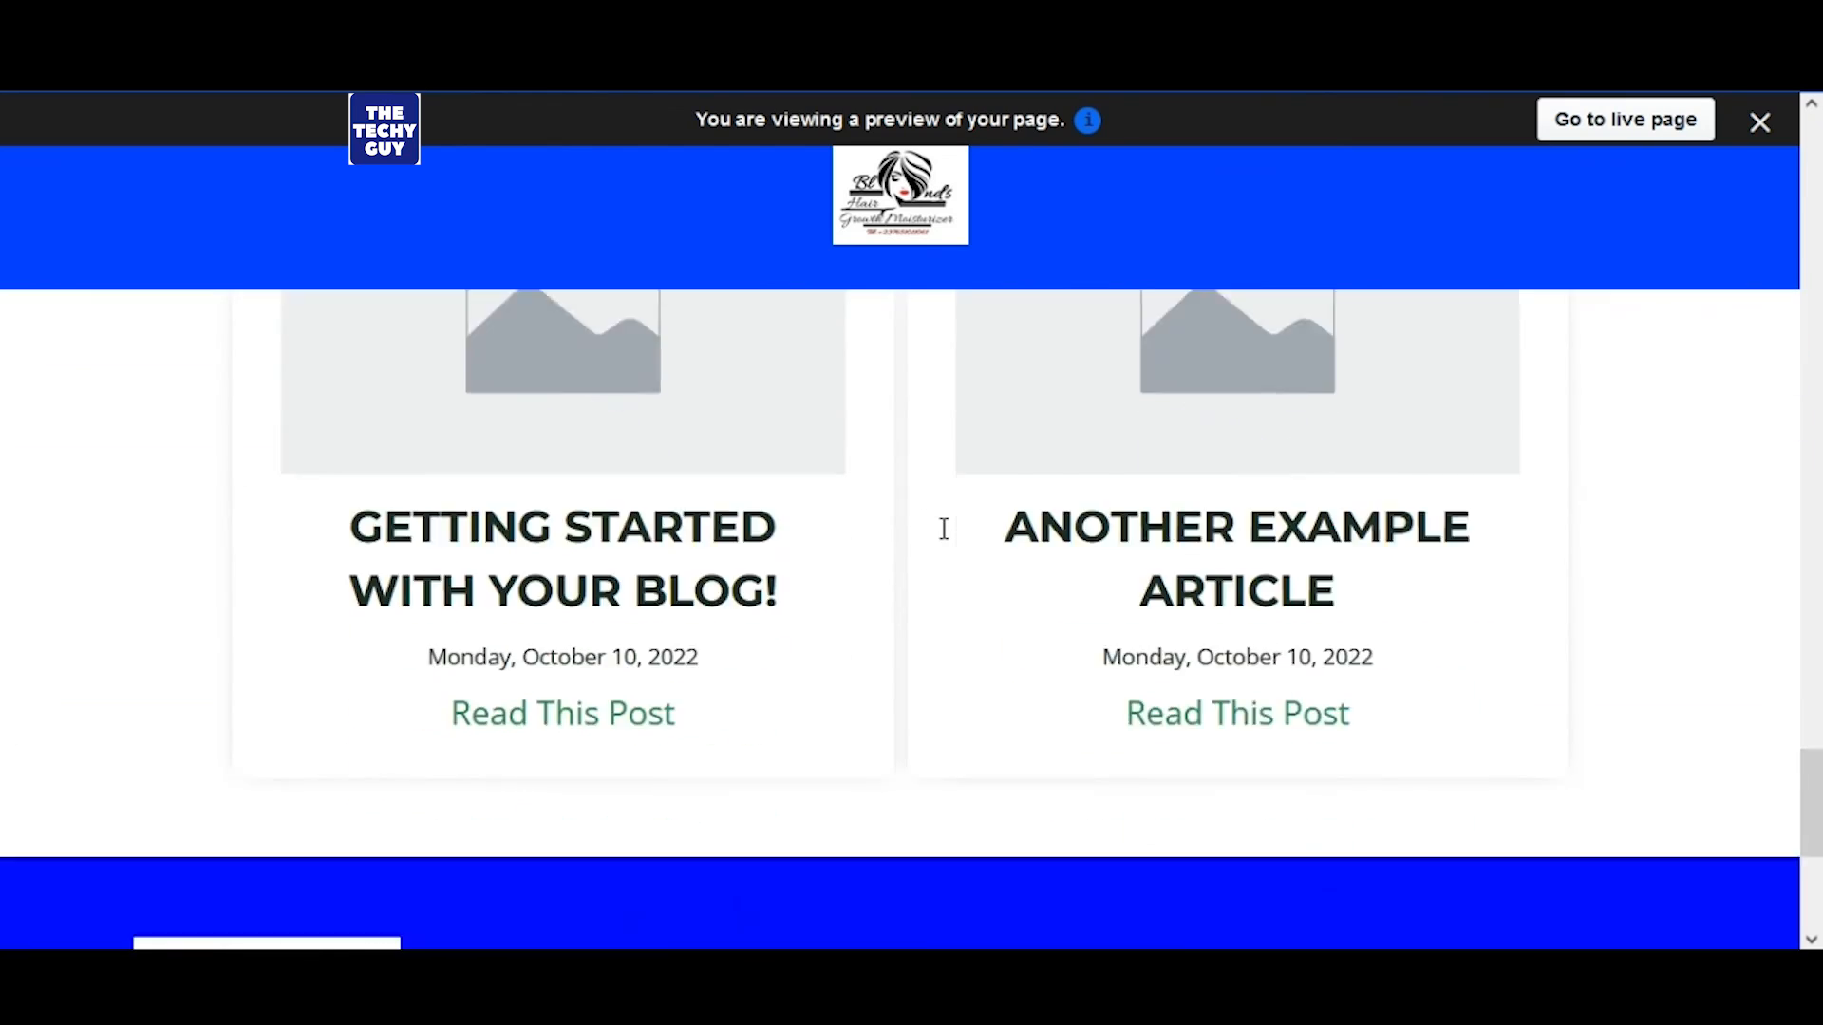
scroll(943, 529, "down", 5)
scroll(944, 529, "up", 8)
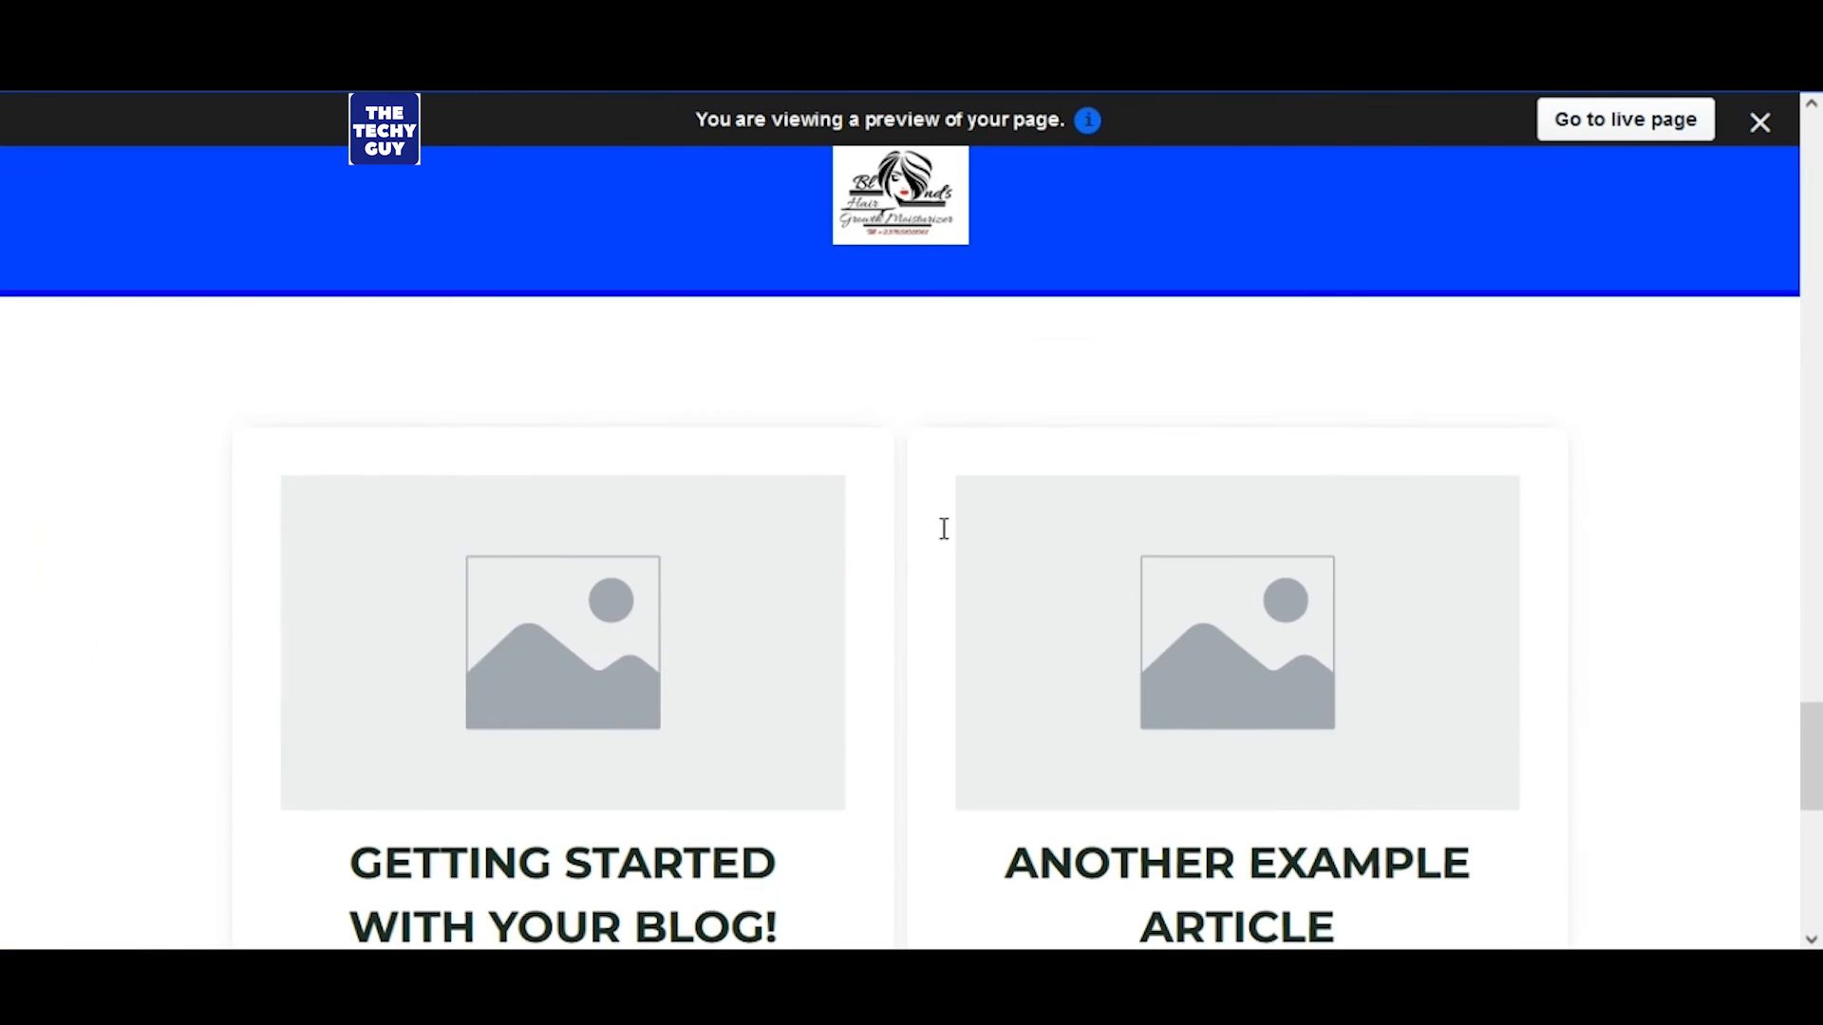
scroll(943, 528, "up", 4)
Return to the page editor and delete the empty row between the blue "BHGM EFFECTS" section and the footer
key("ctrl+shift+Tab")
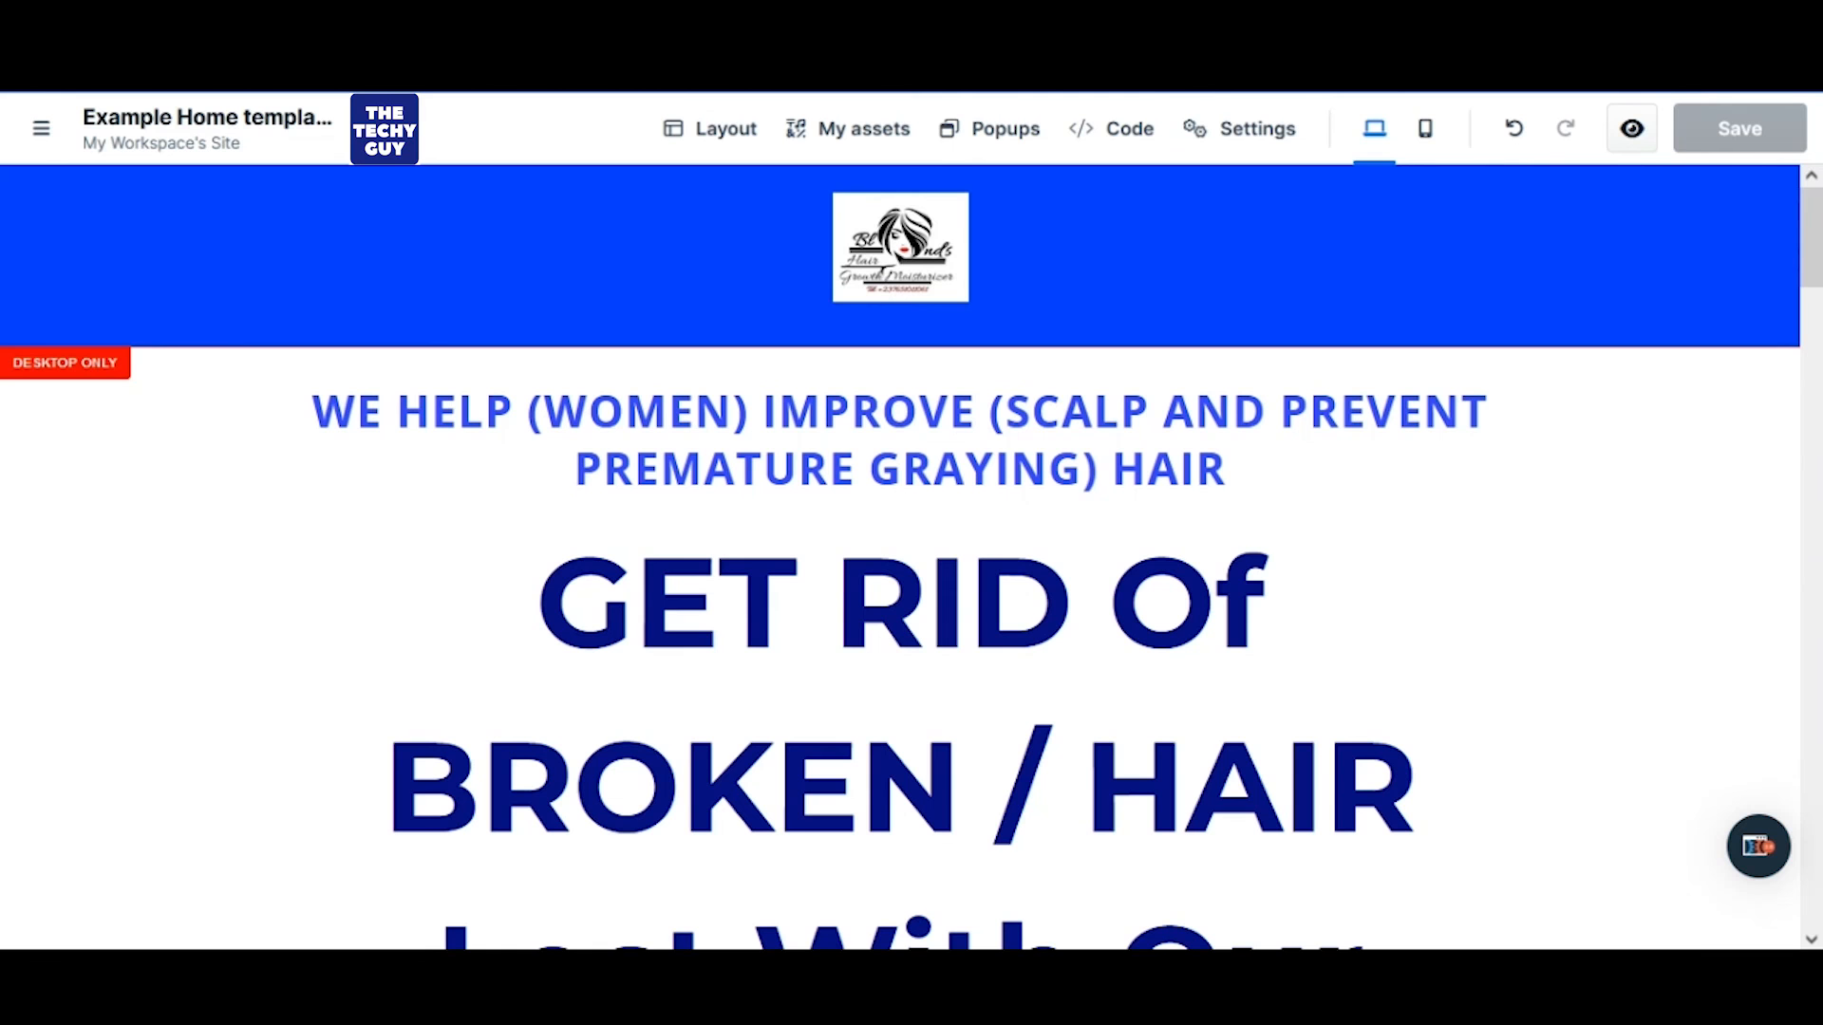
scroll(1044, 645, "down", 15)
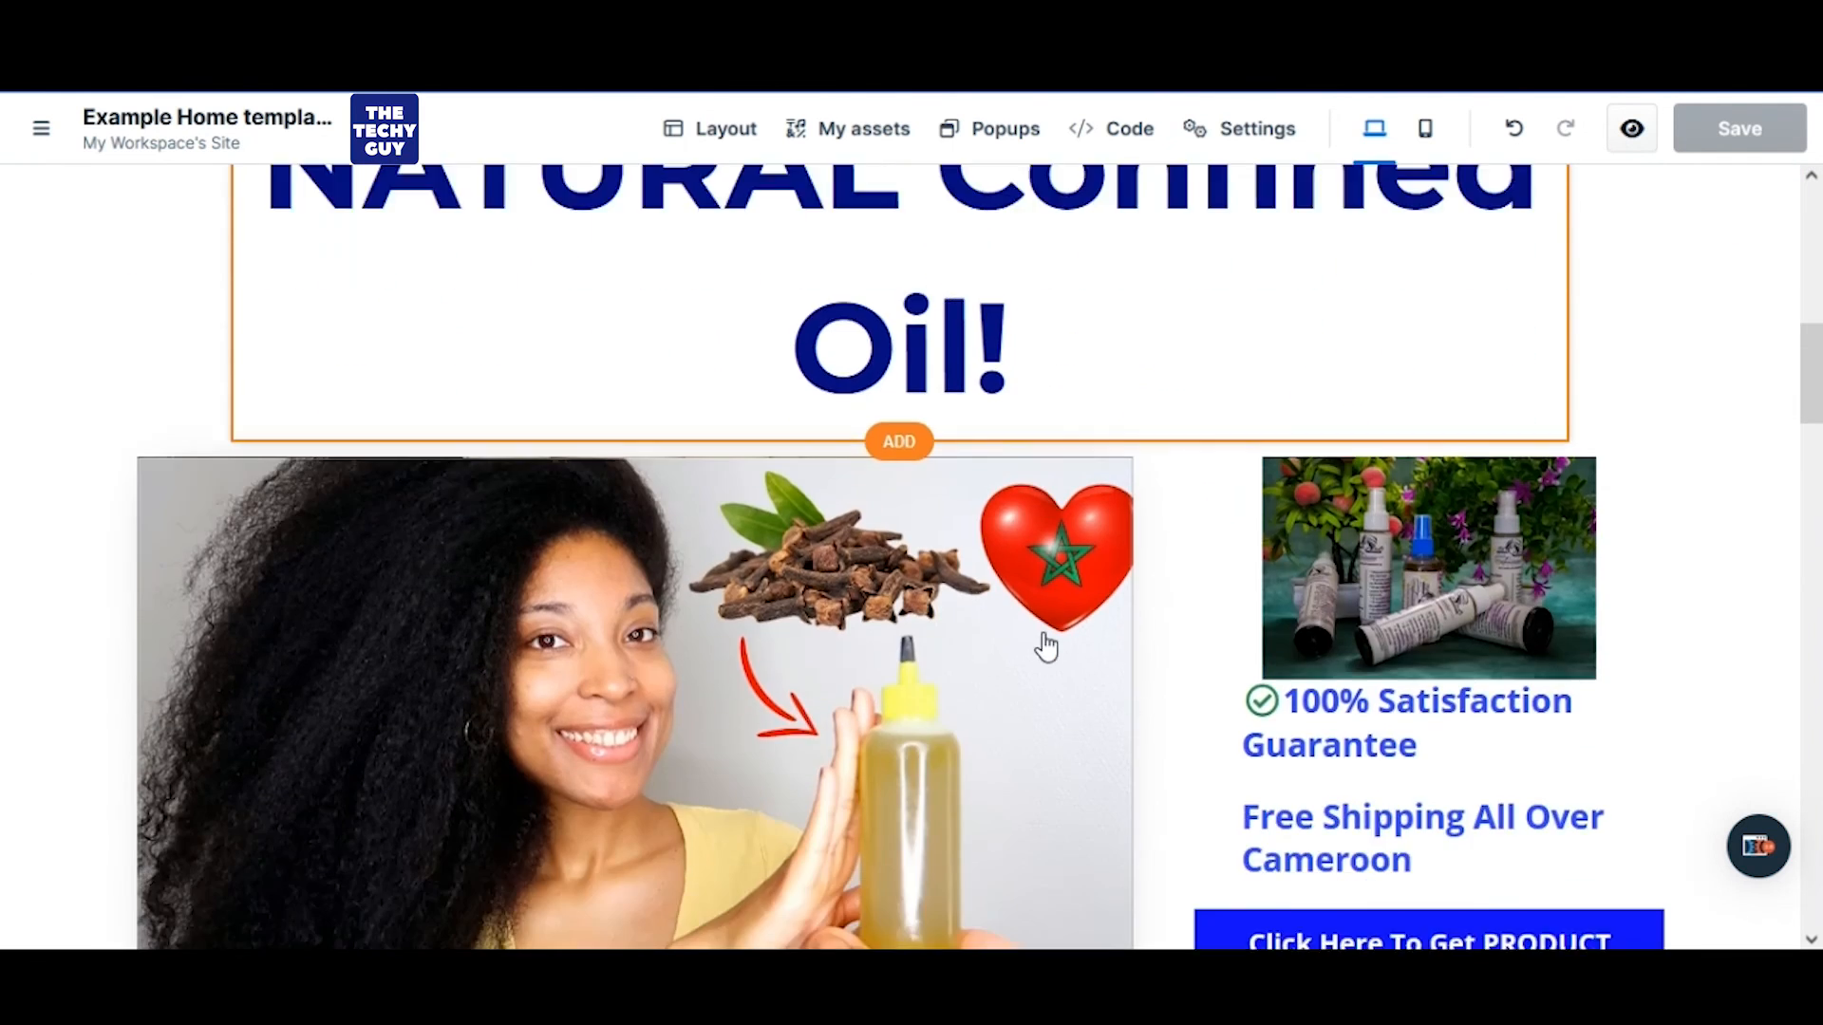
scroll(1045, 647, "down", 15)
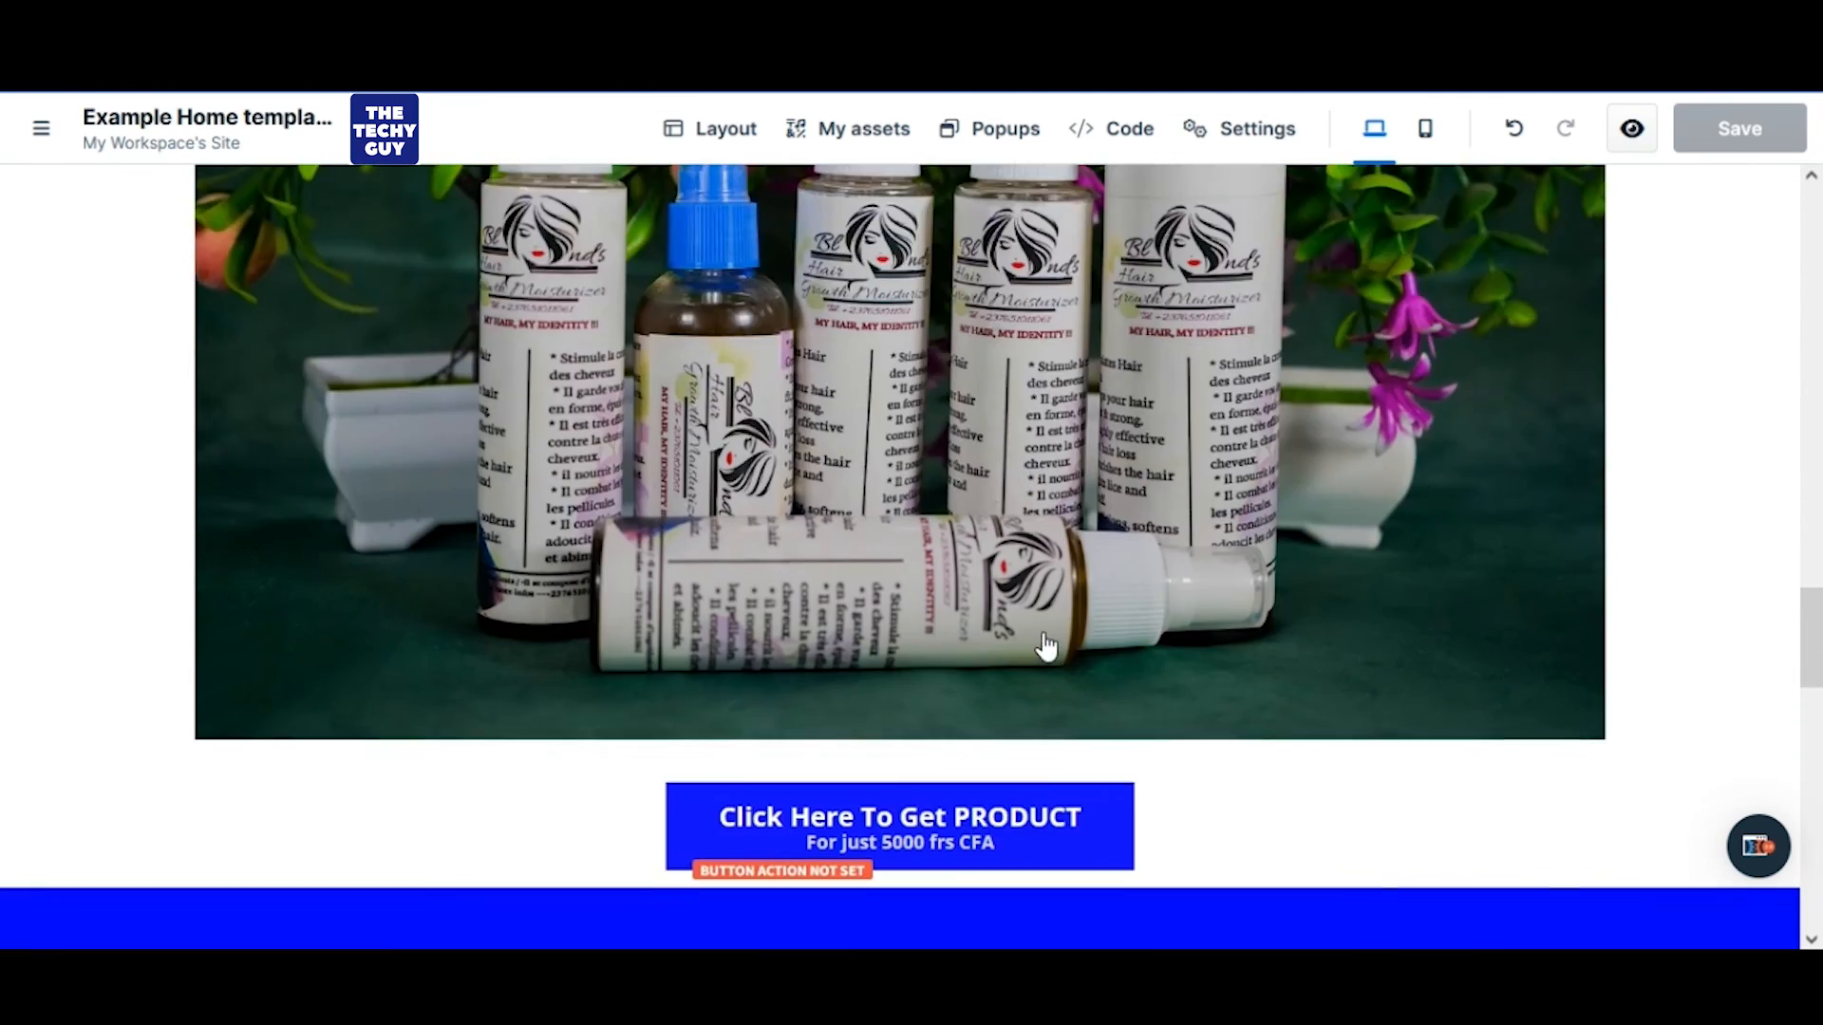
scroll(1045, 646, "down", 15)
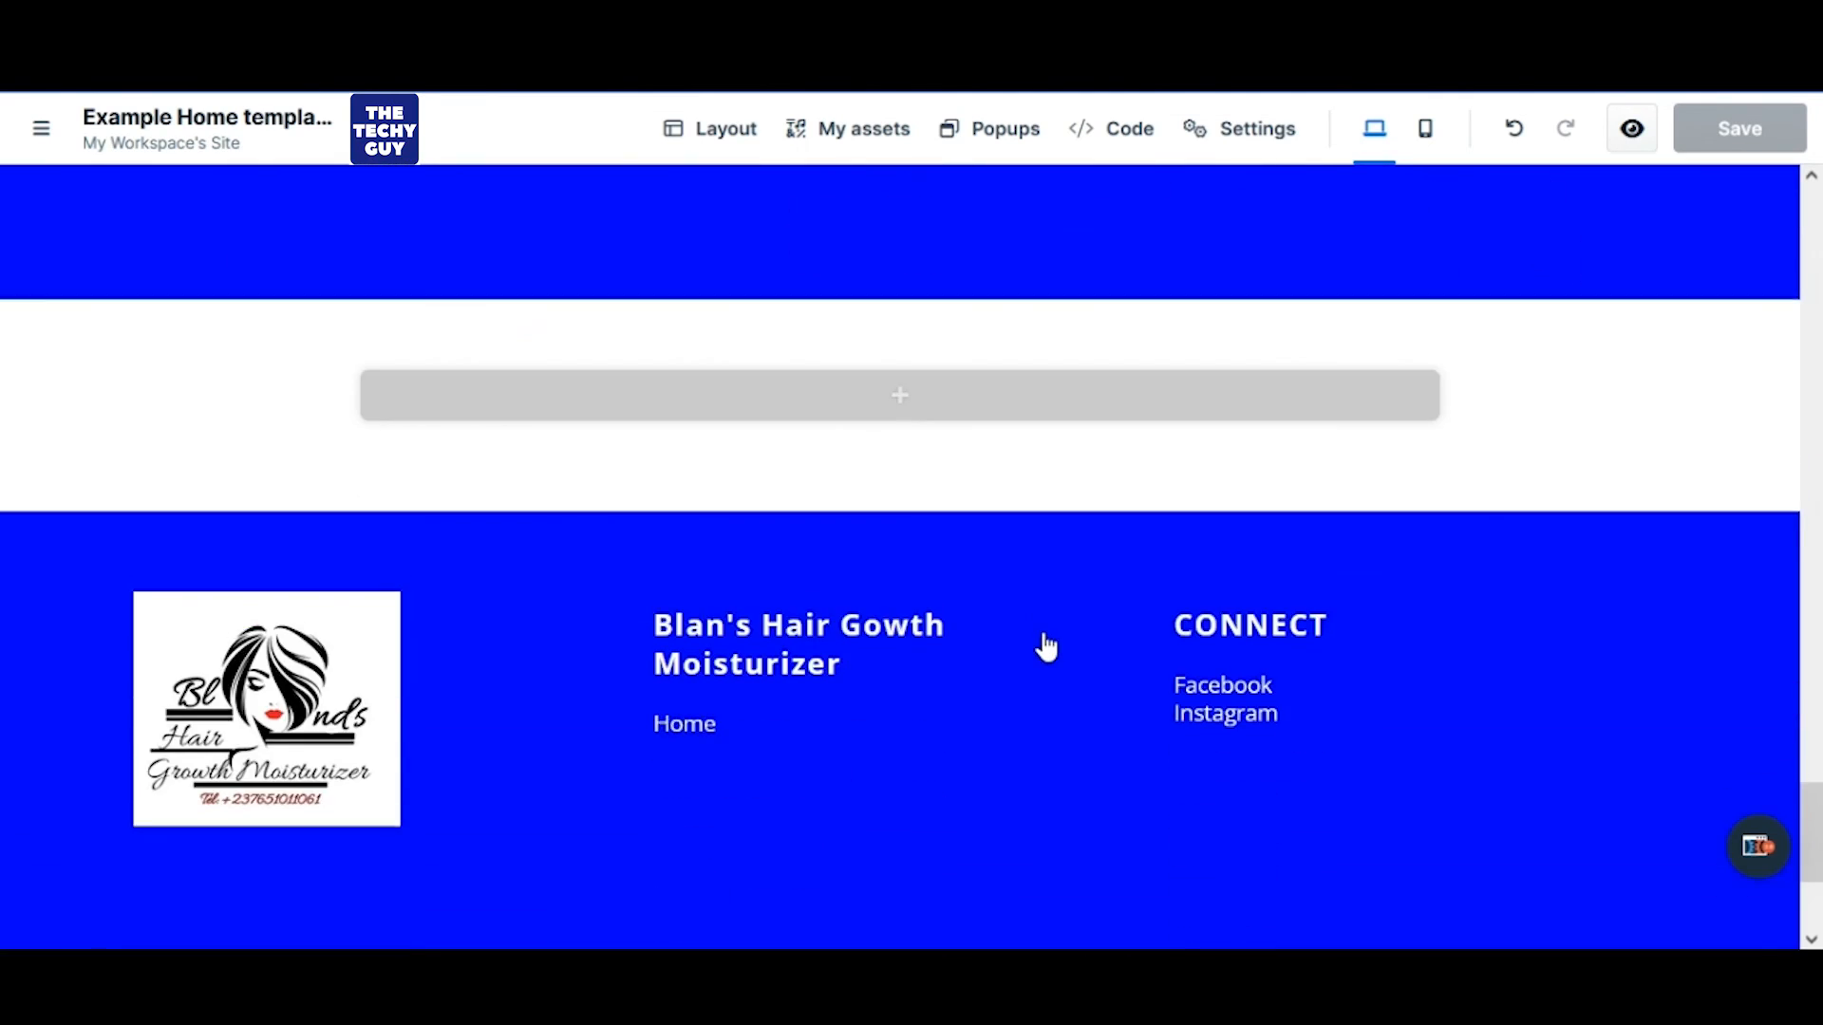
scroll(1031, 648, "up", 5)
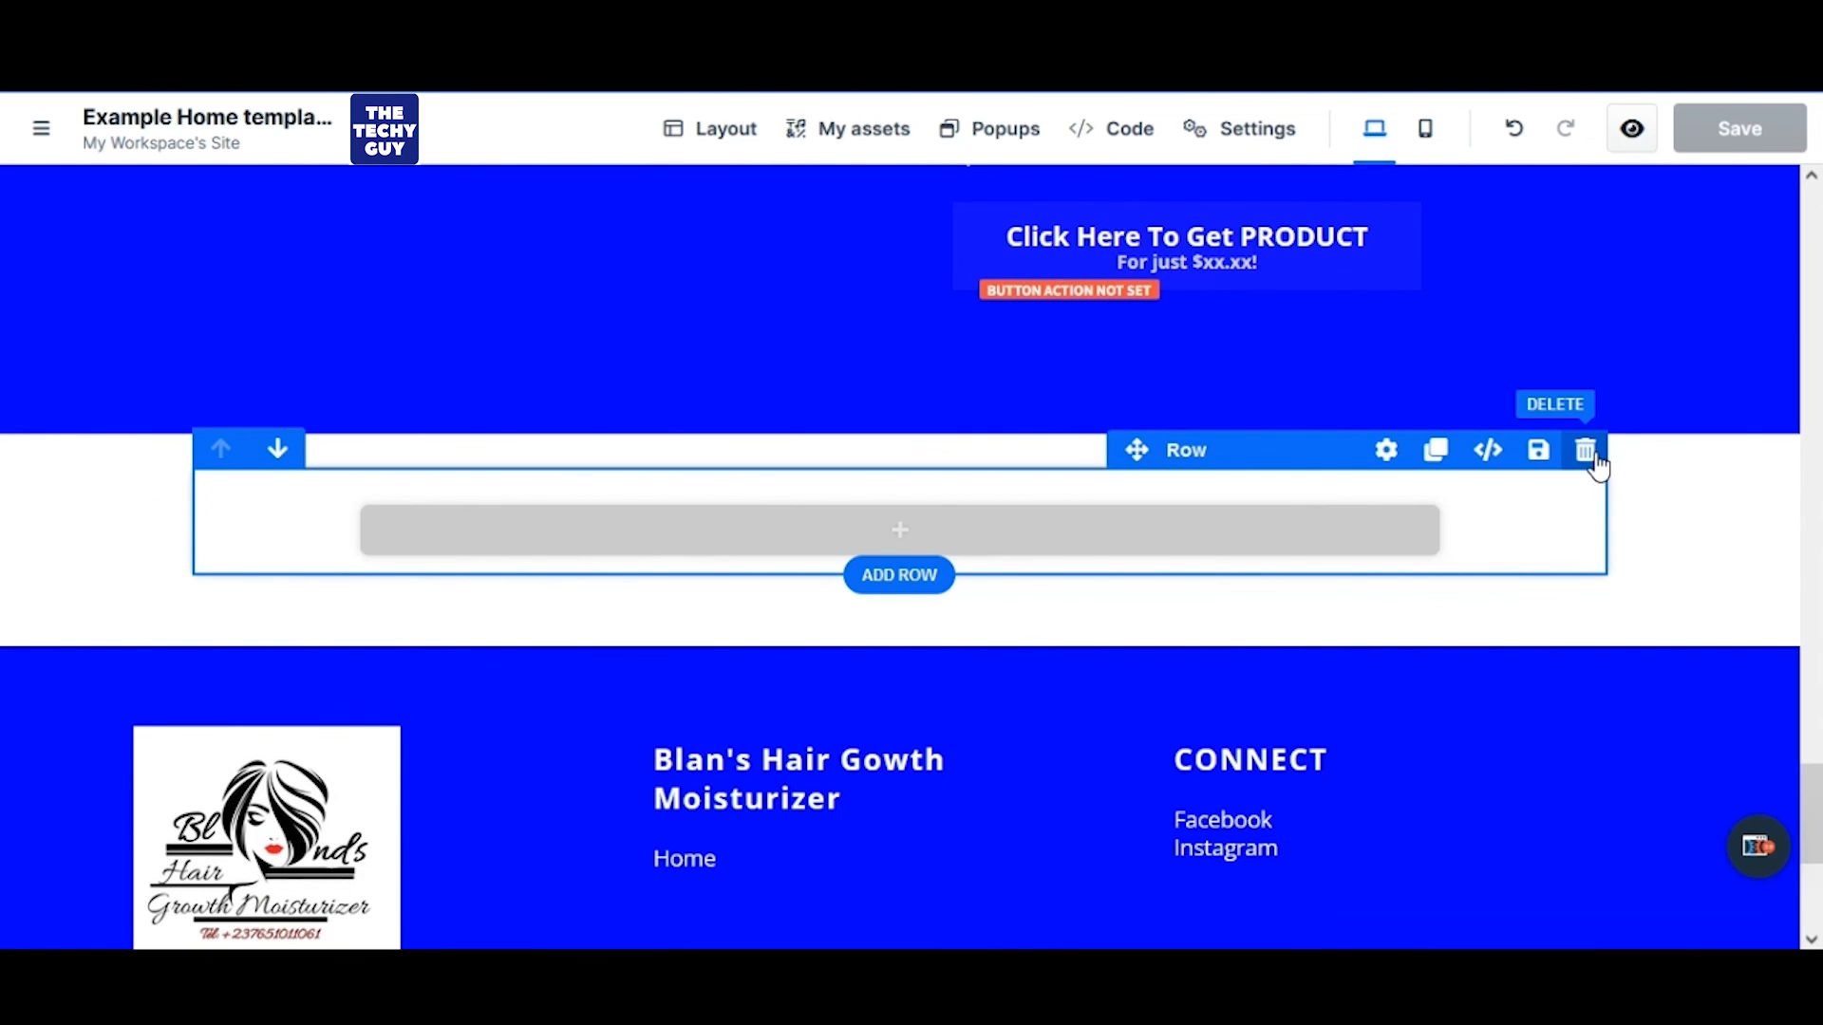
left_click(1586, 451)
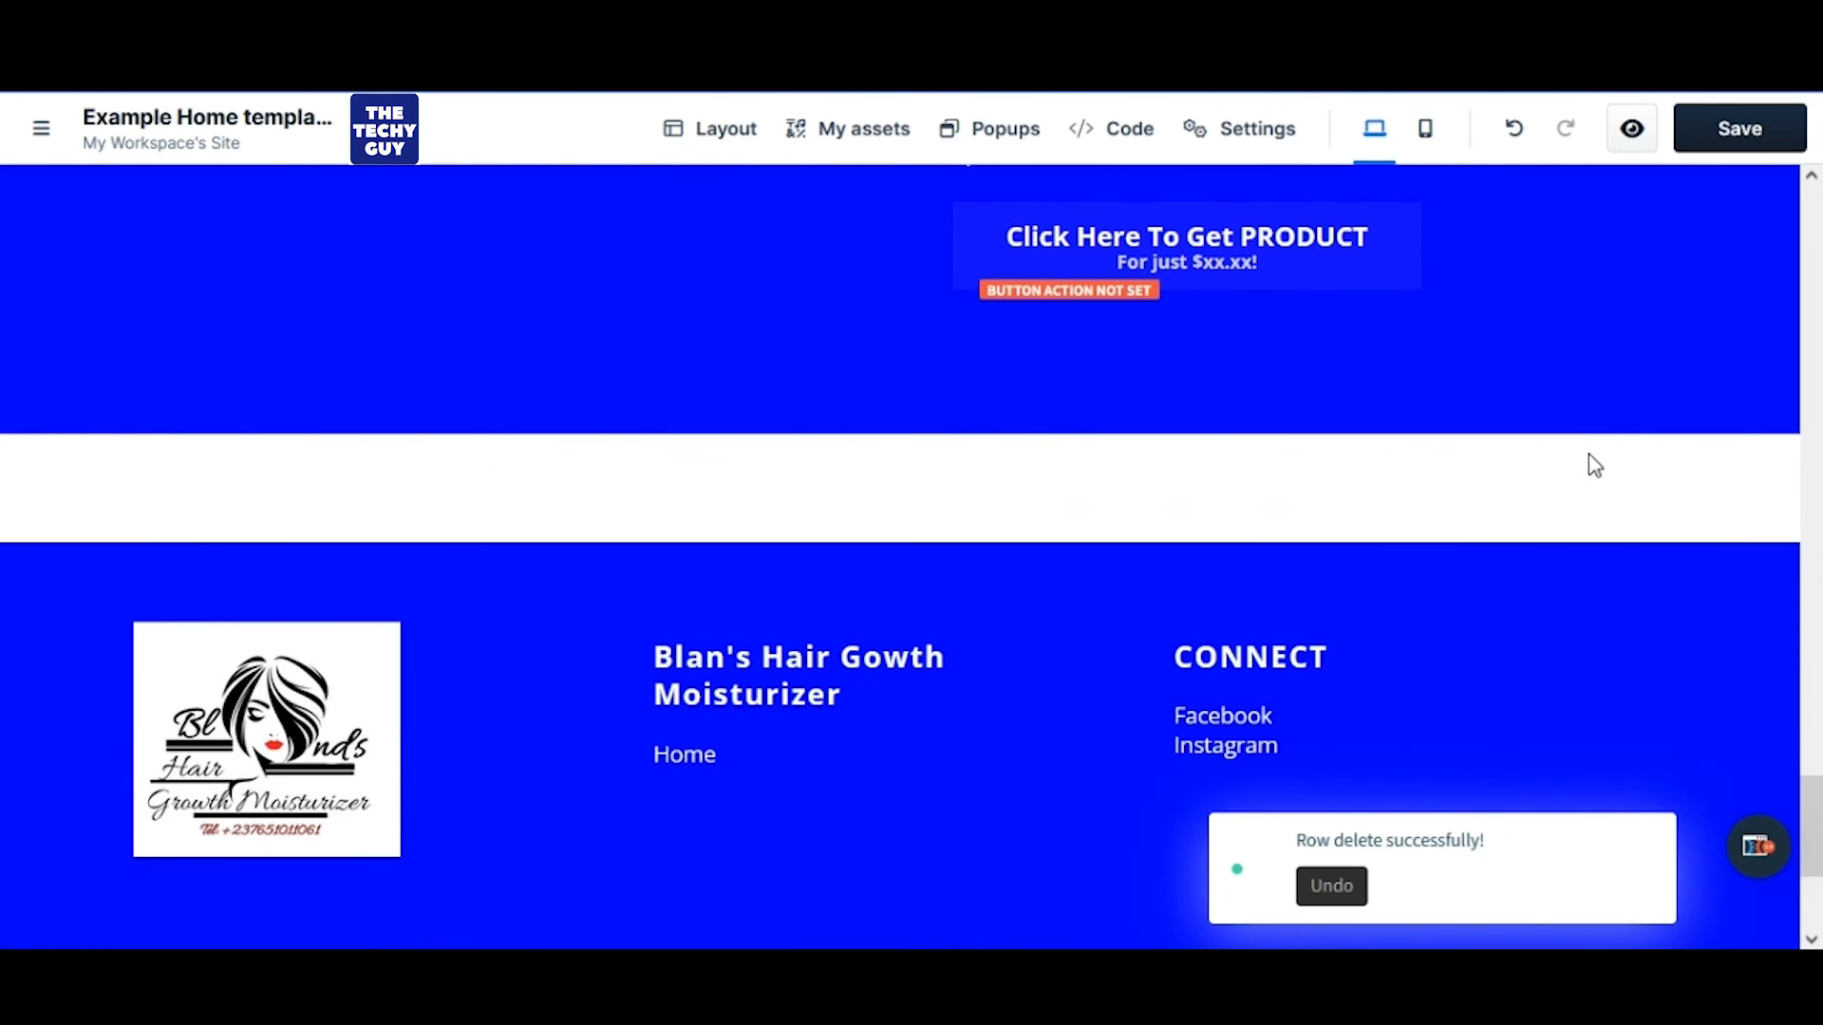
scroll(1083, 557, "up", 2)
scroll(1085, 560, "up", 10)
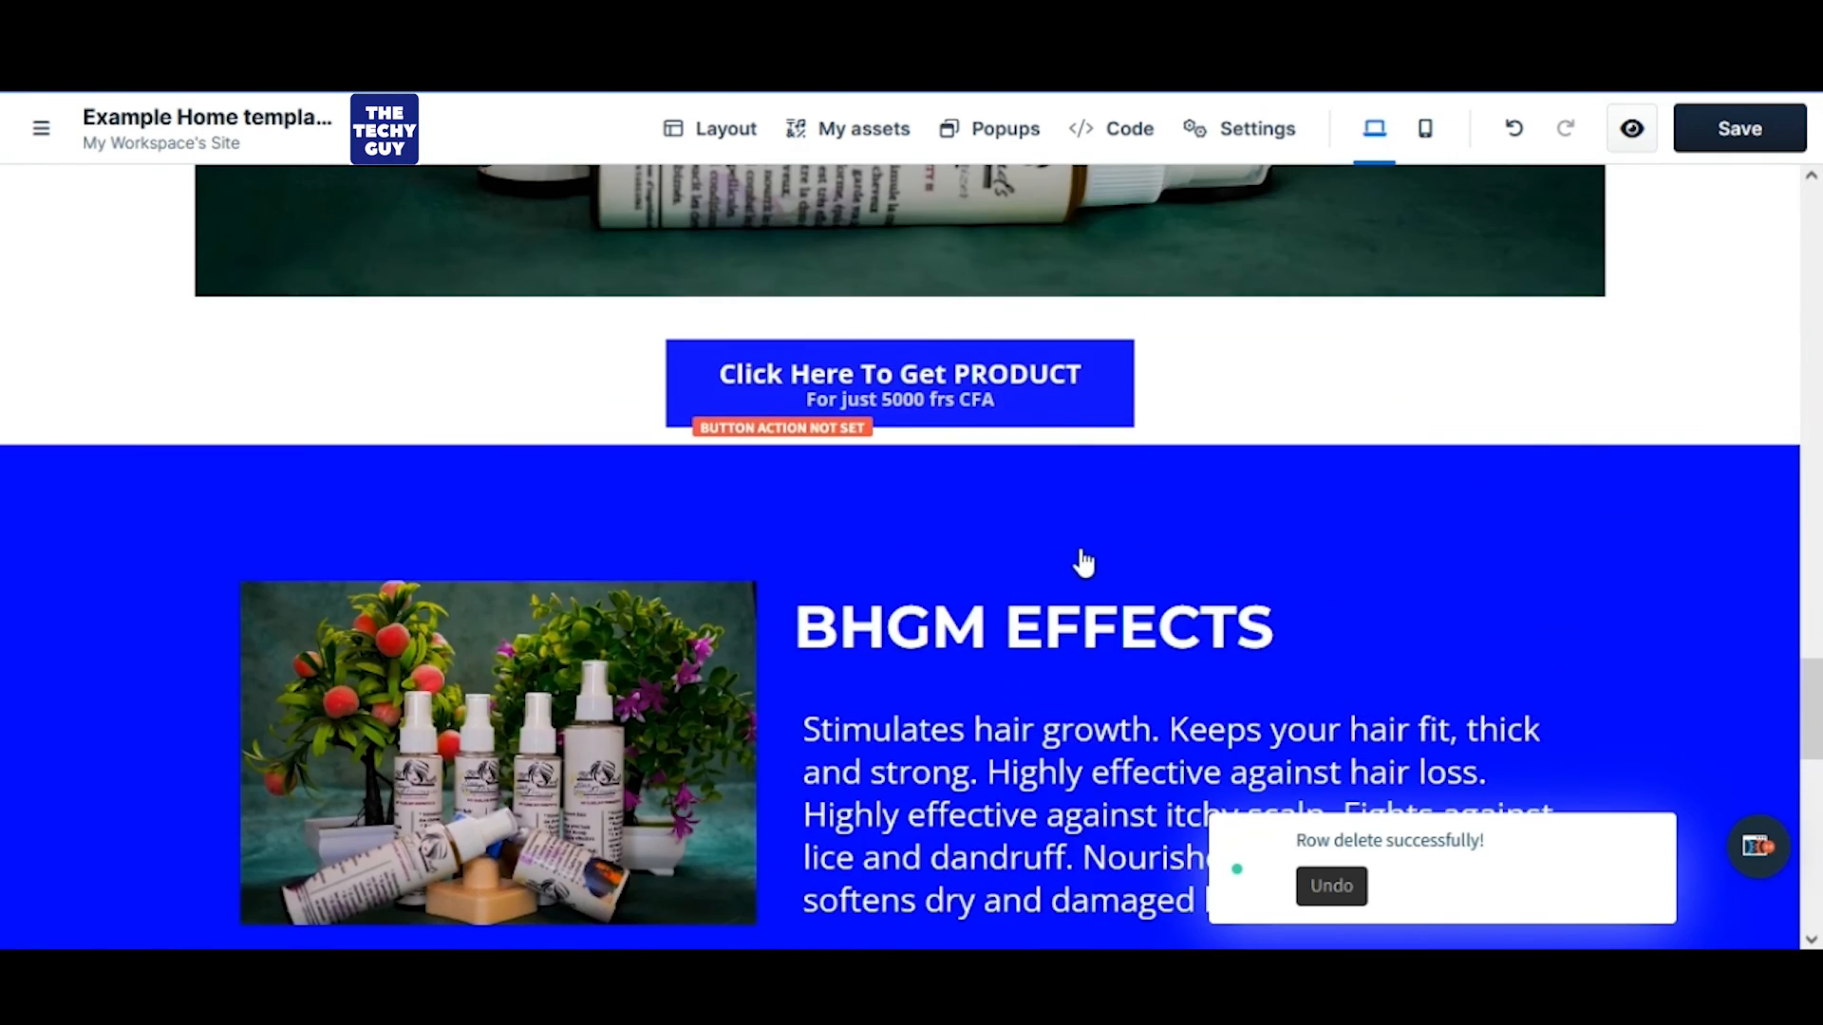
scroll(1085, 562, "up", 12)
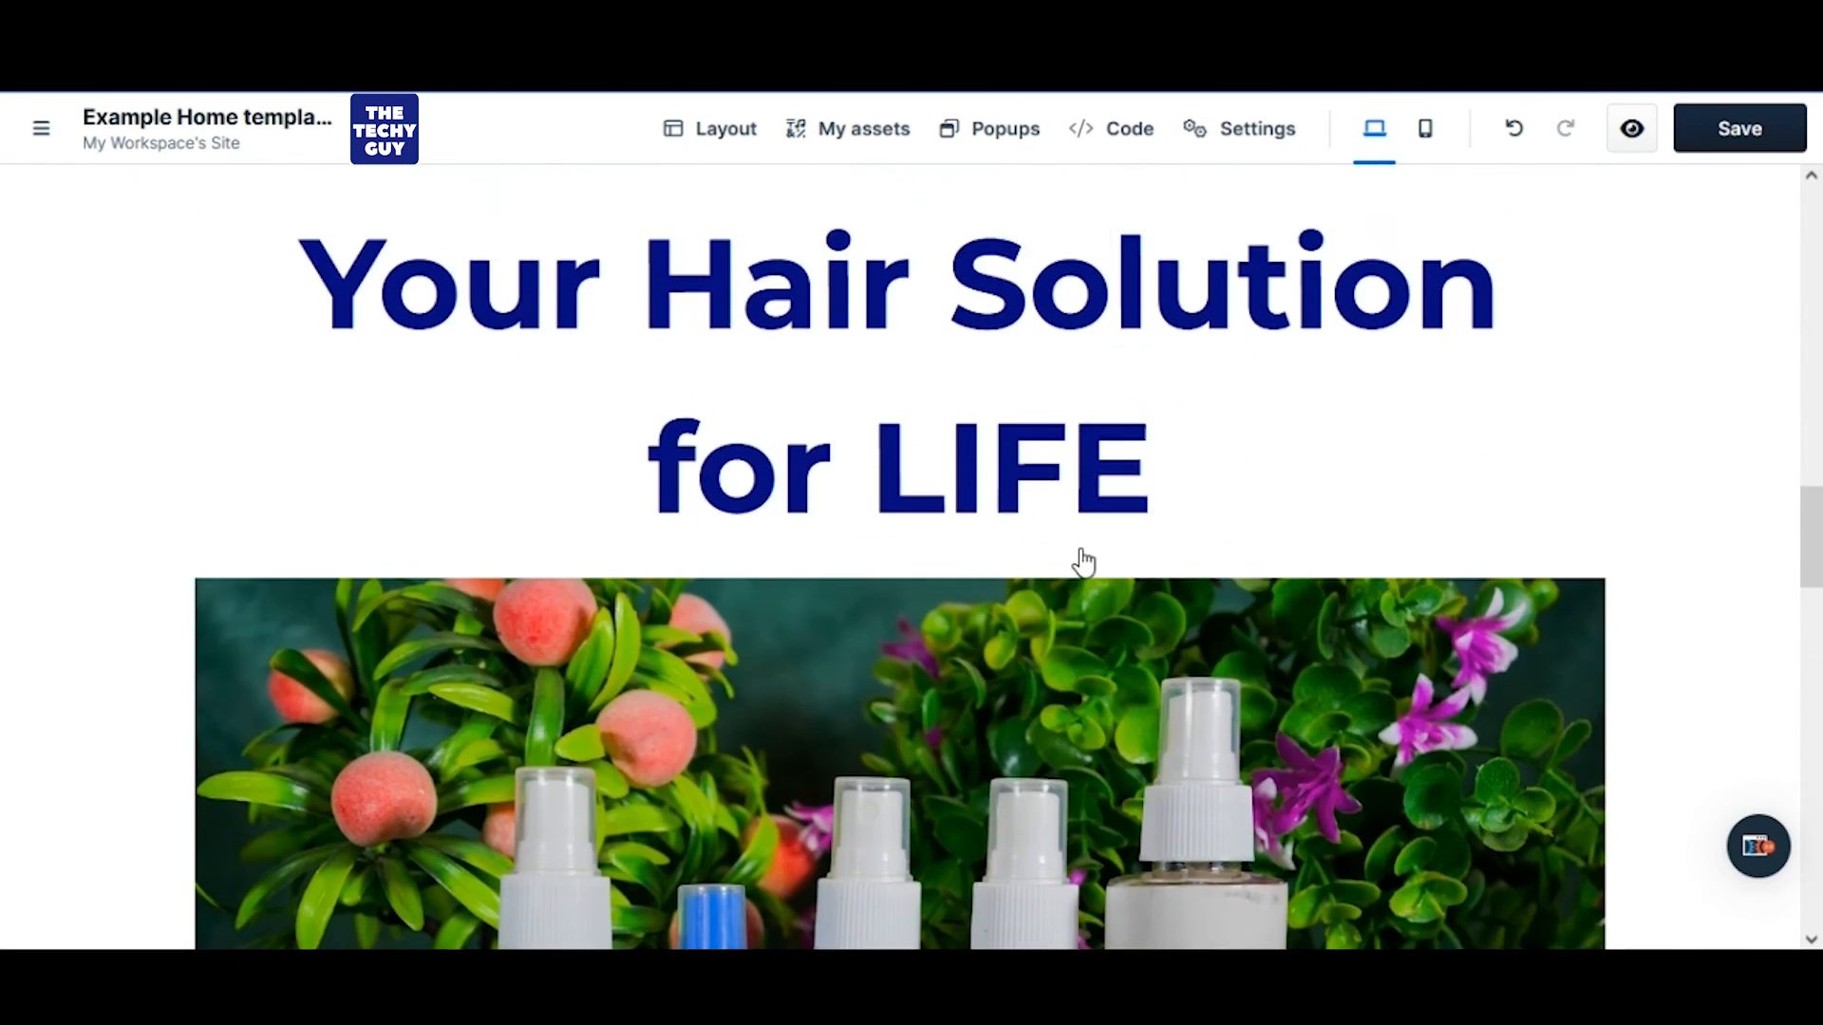
scroll(1084, 562, "up", 12)
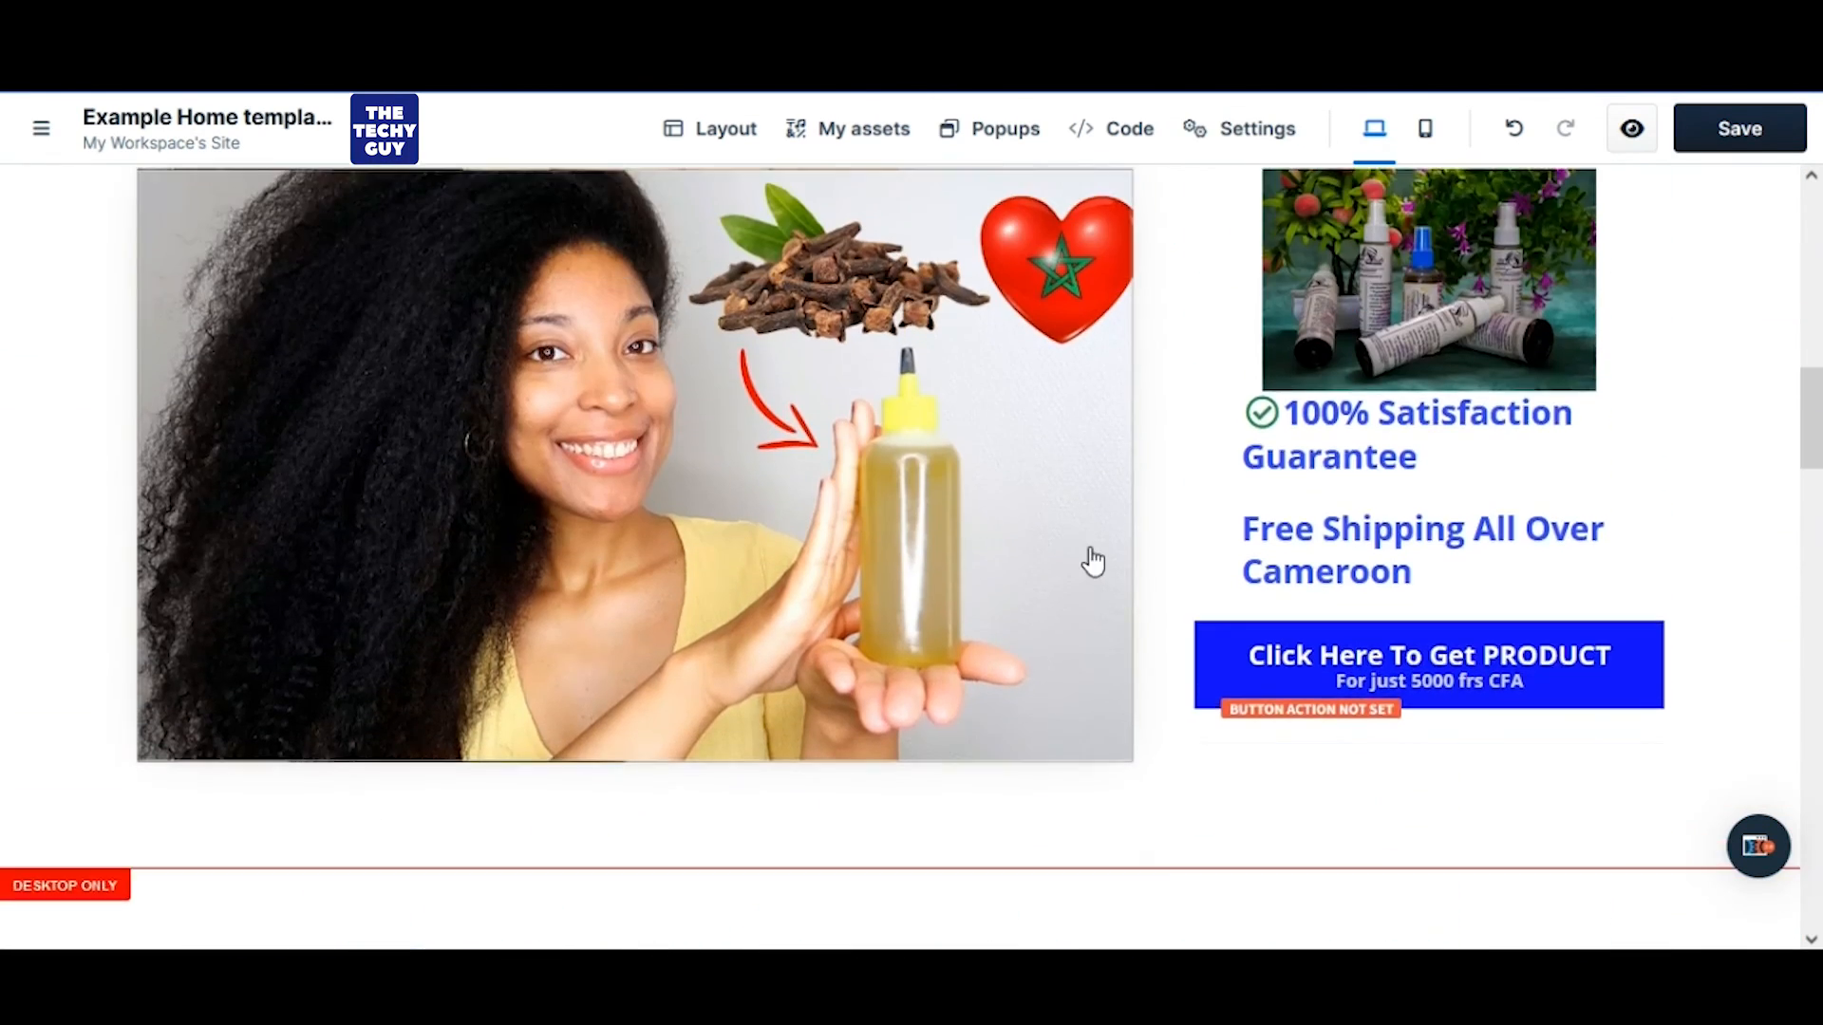
scroll(1094, 560, "up", 3)
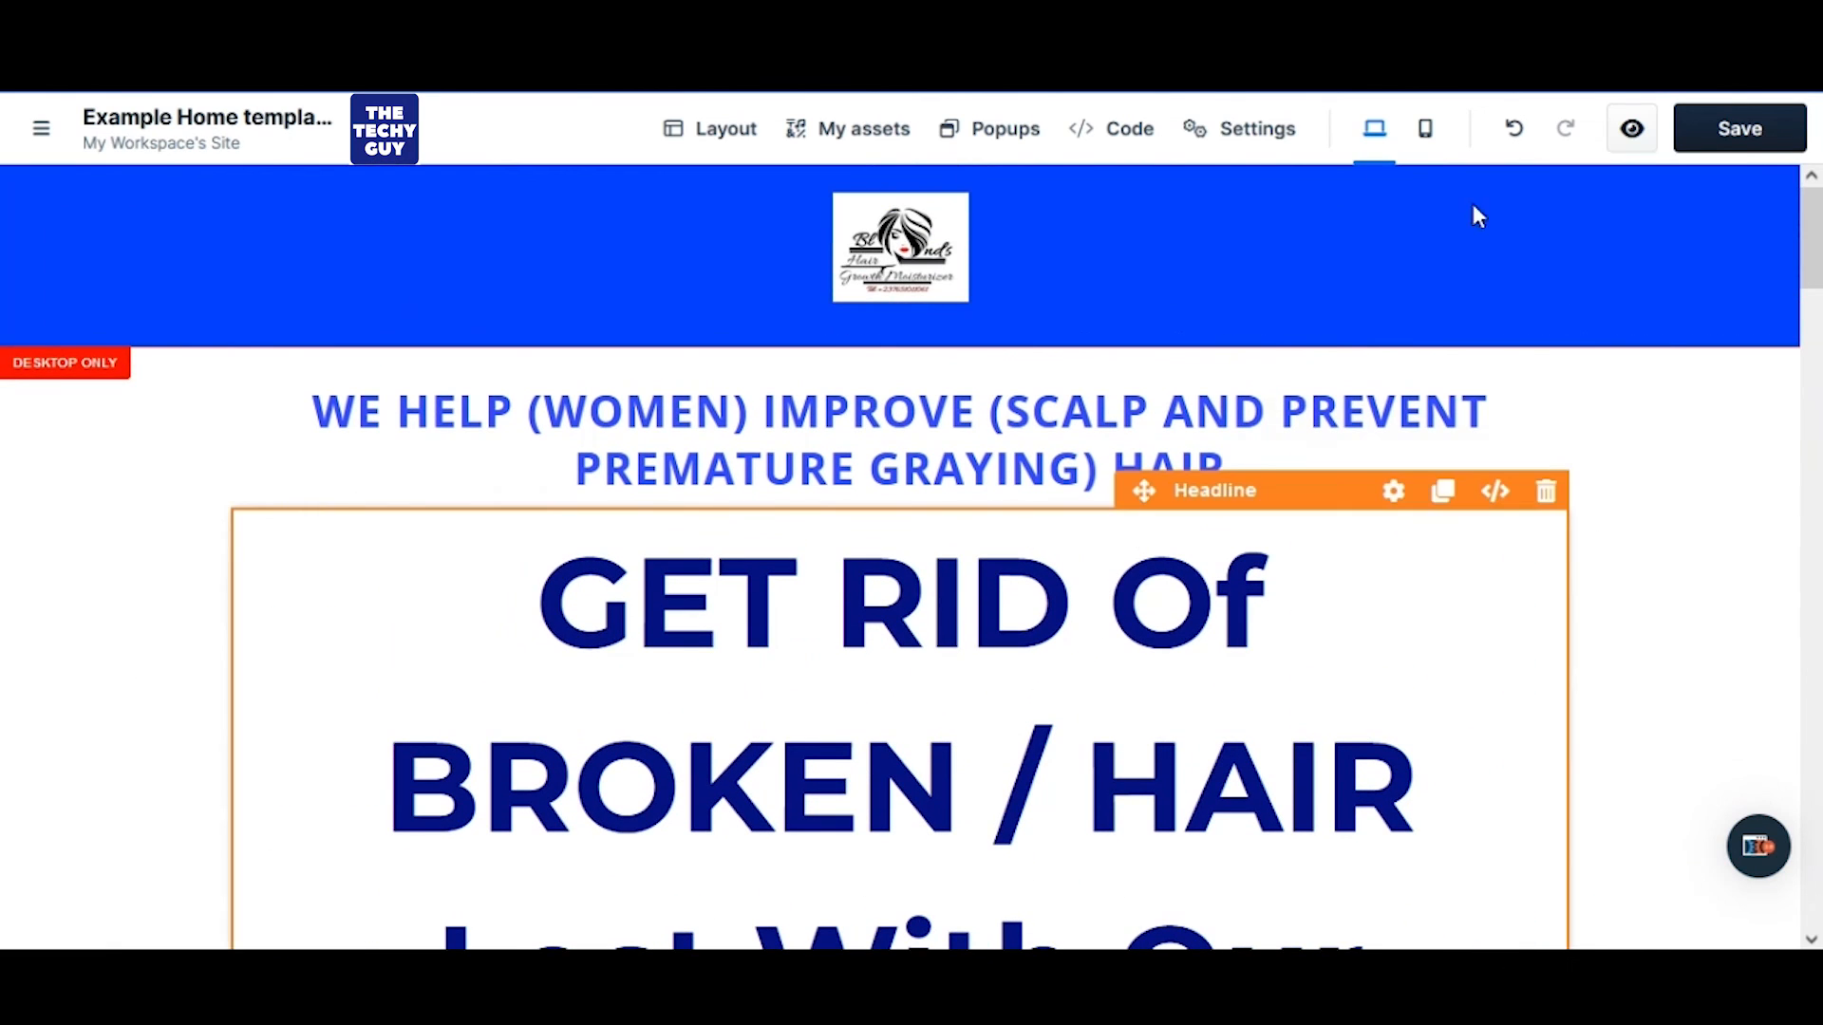